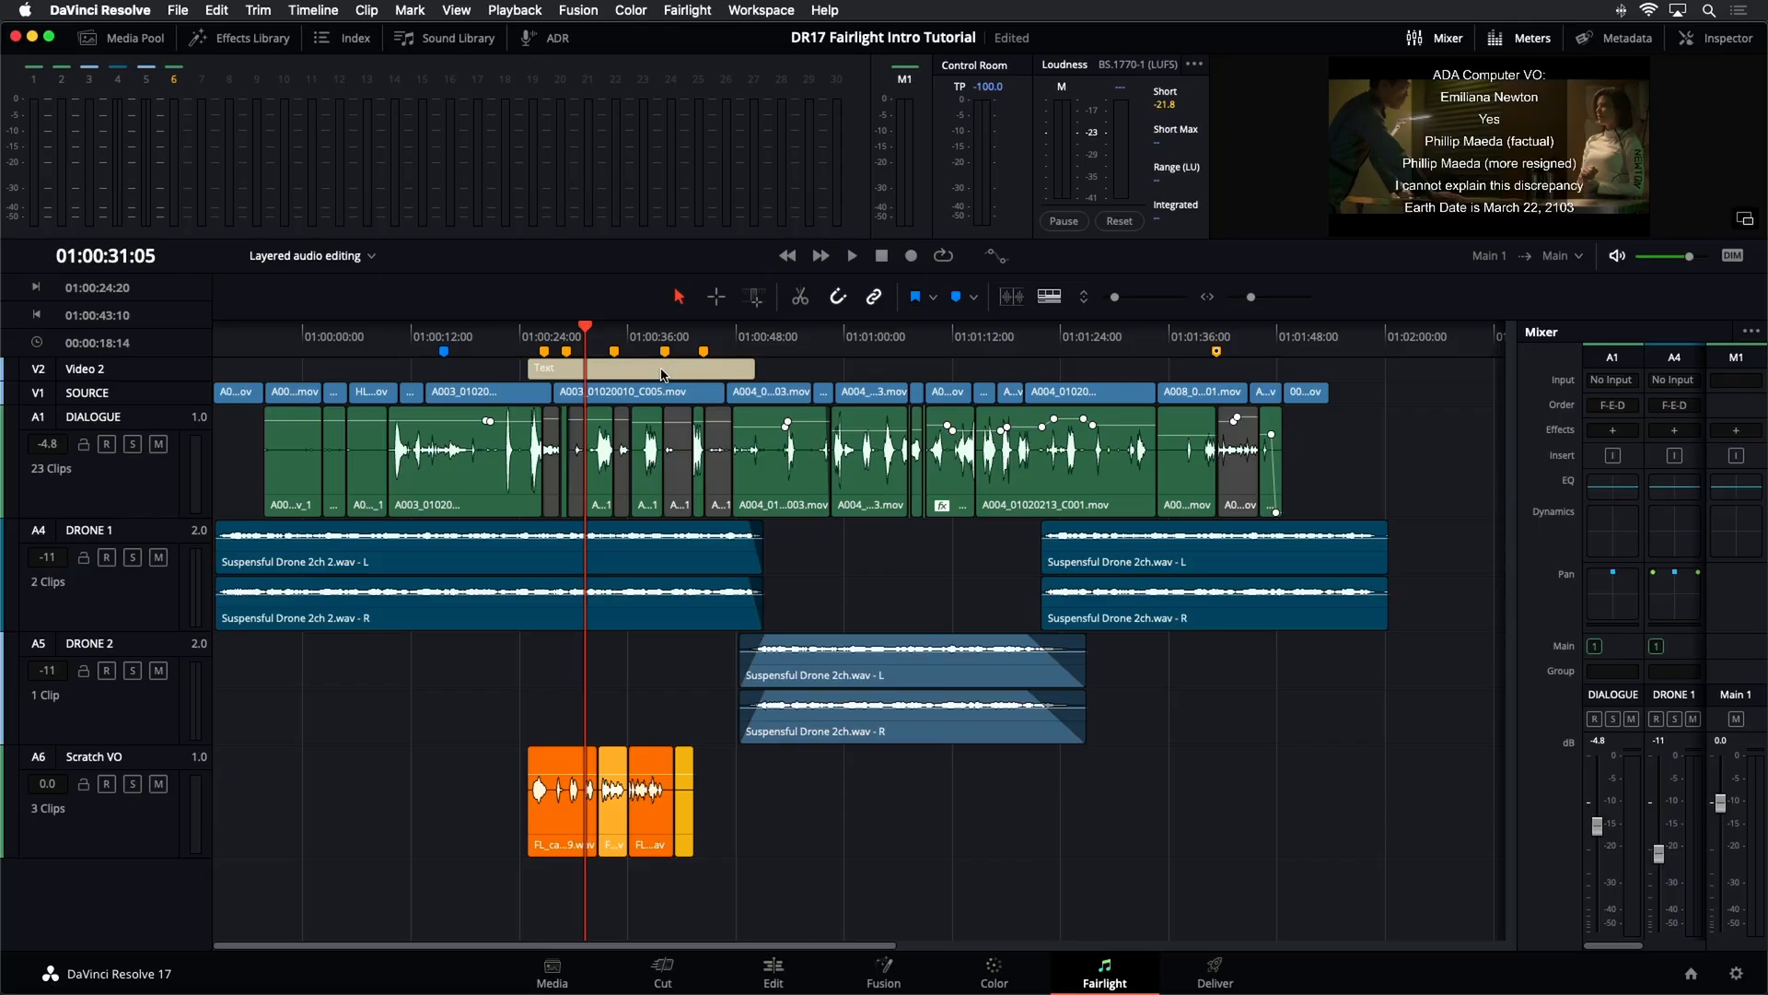
# Disable the Text title clip on the Video 2 track
pyautogui.click(663, 375)
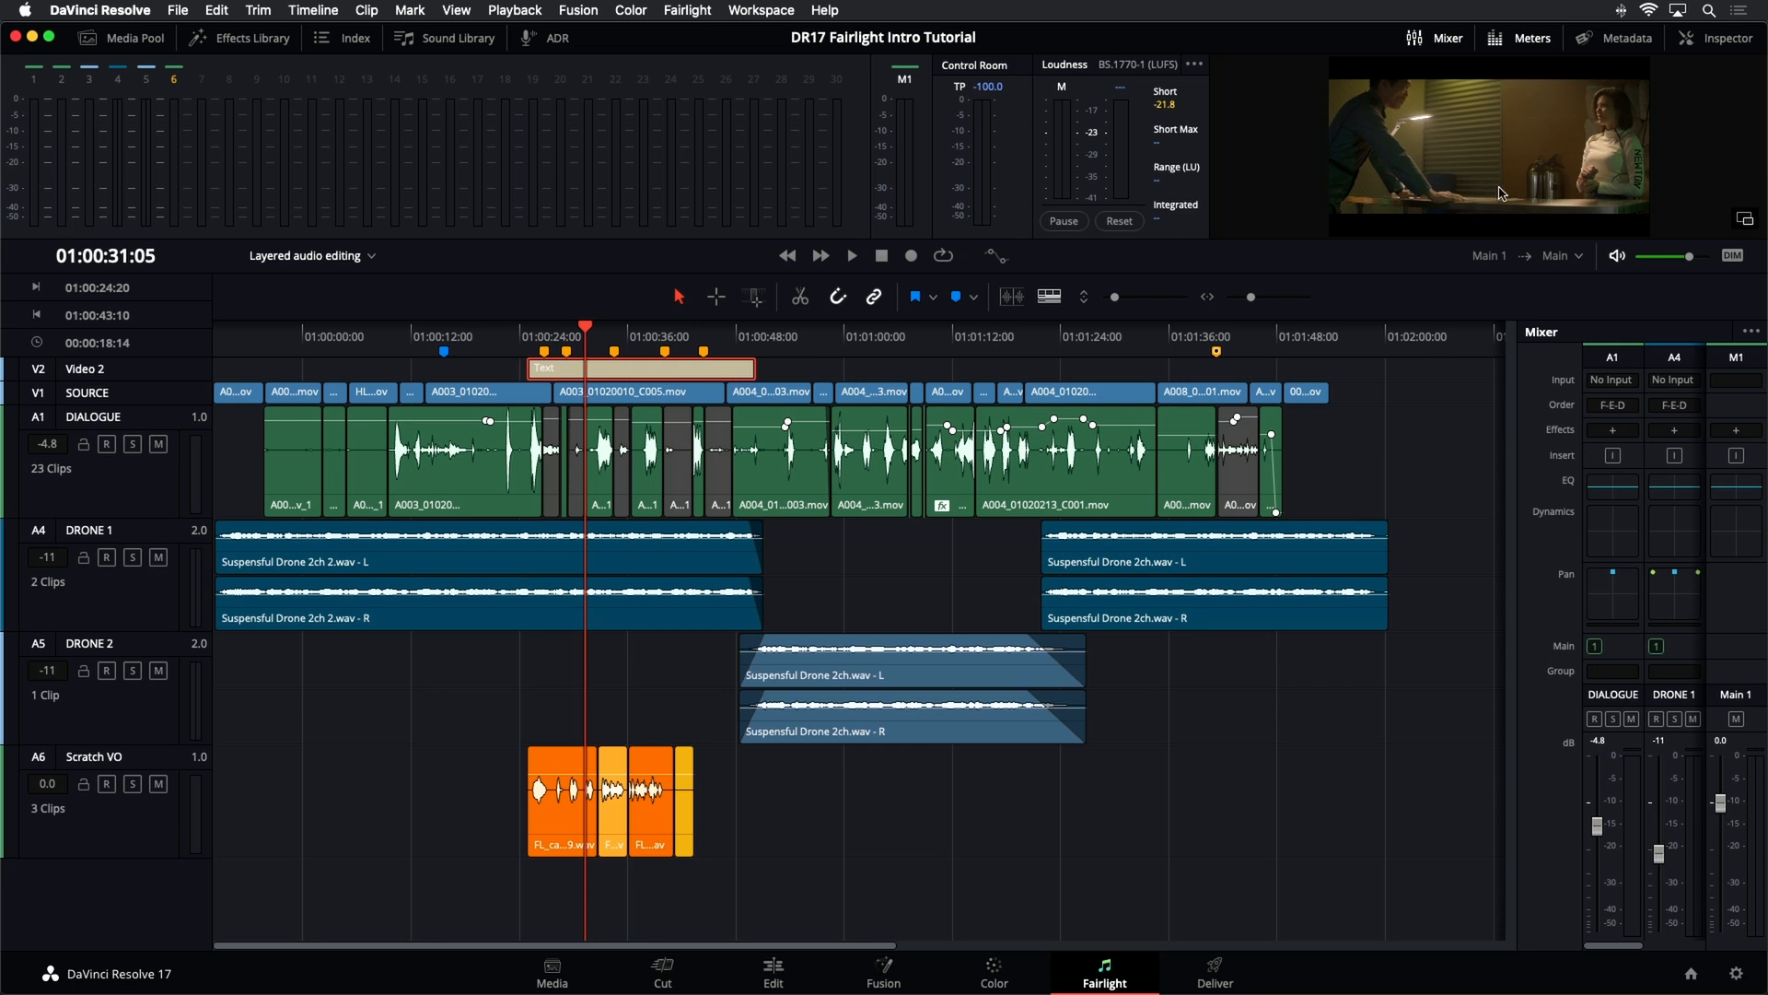
pyautogui.click(866, 588)
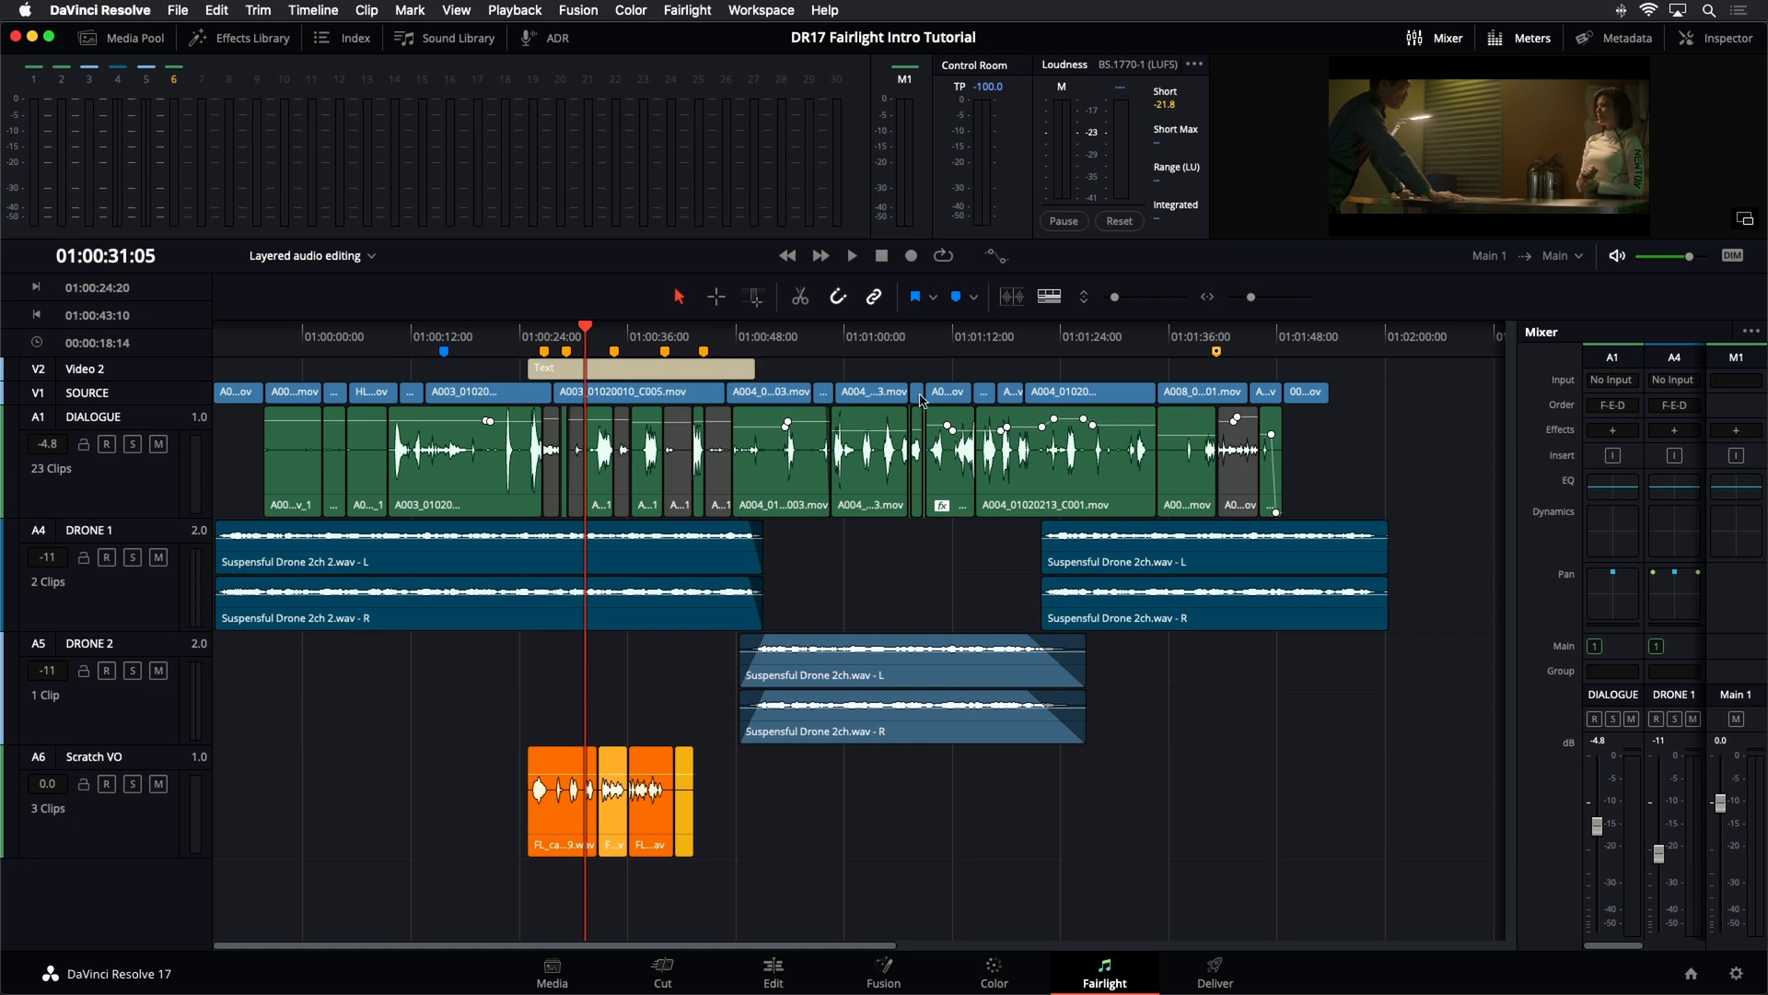
# Hide the video tracks in the timeline and close the mixer and meters
pyautogui.click(1050, 296)
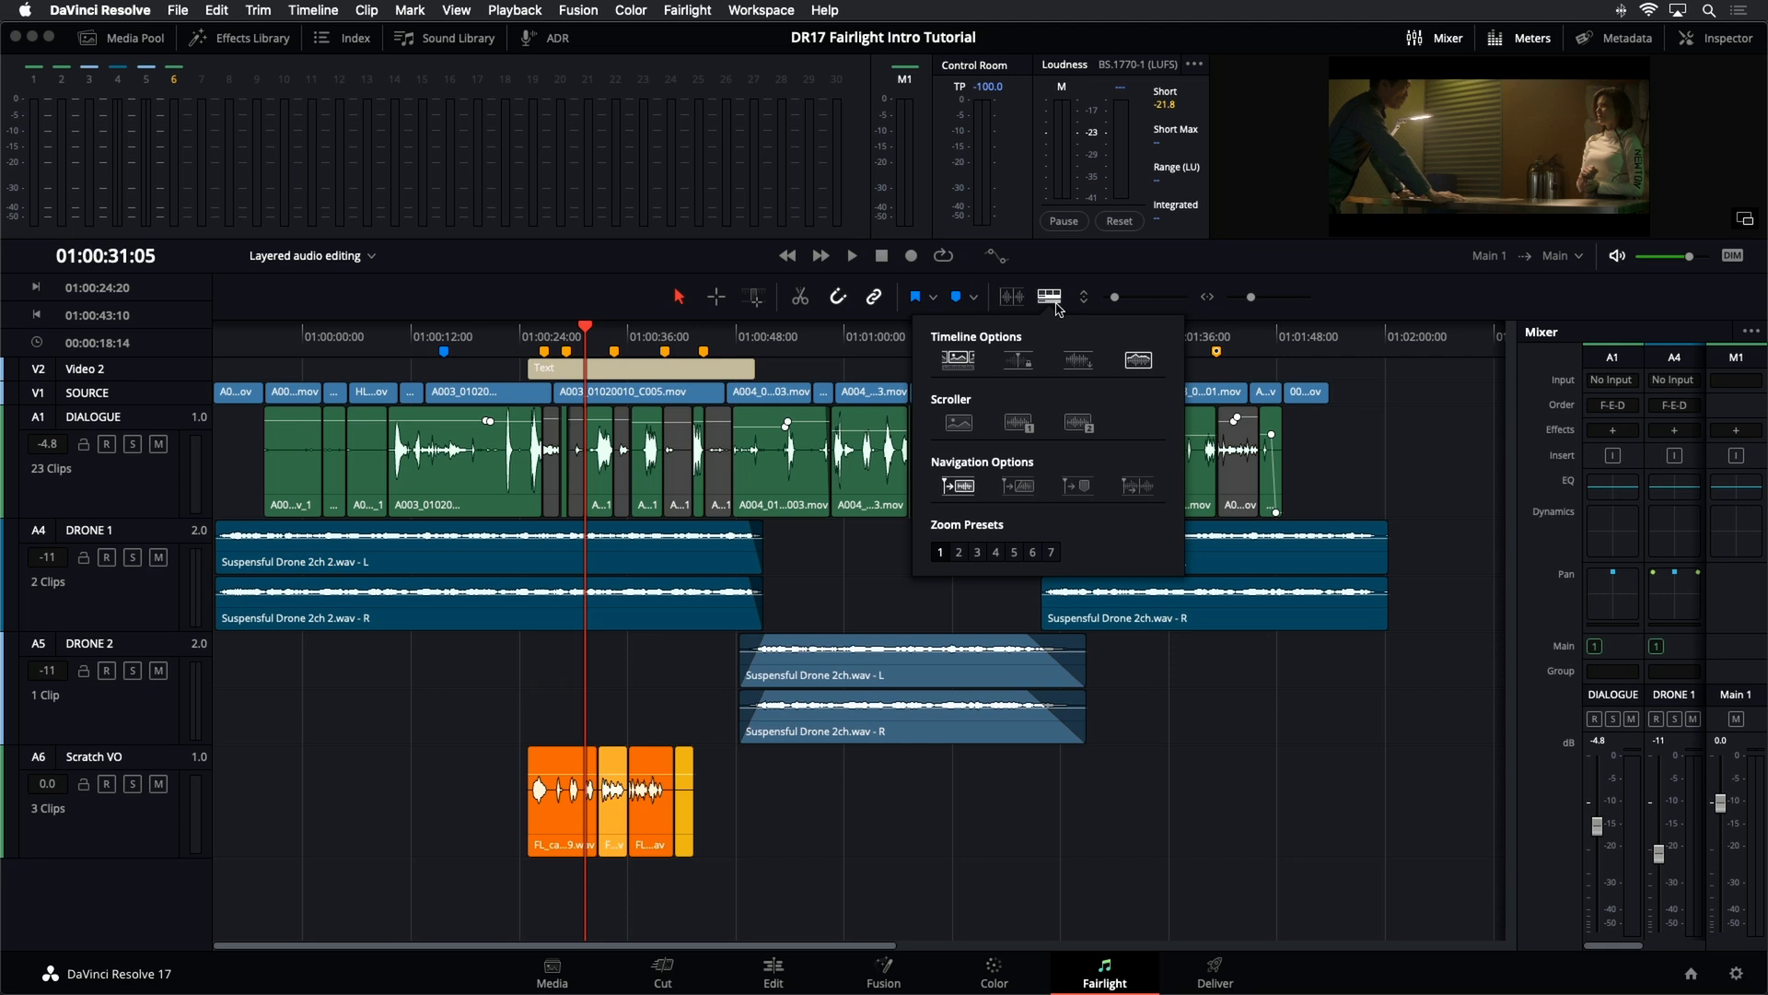
pyautogui.click(959, 361)
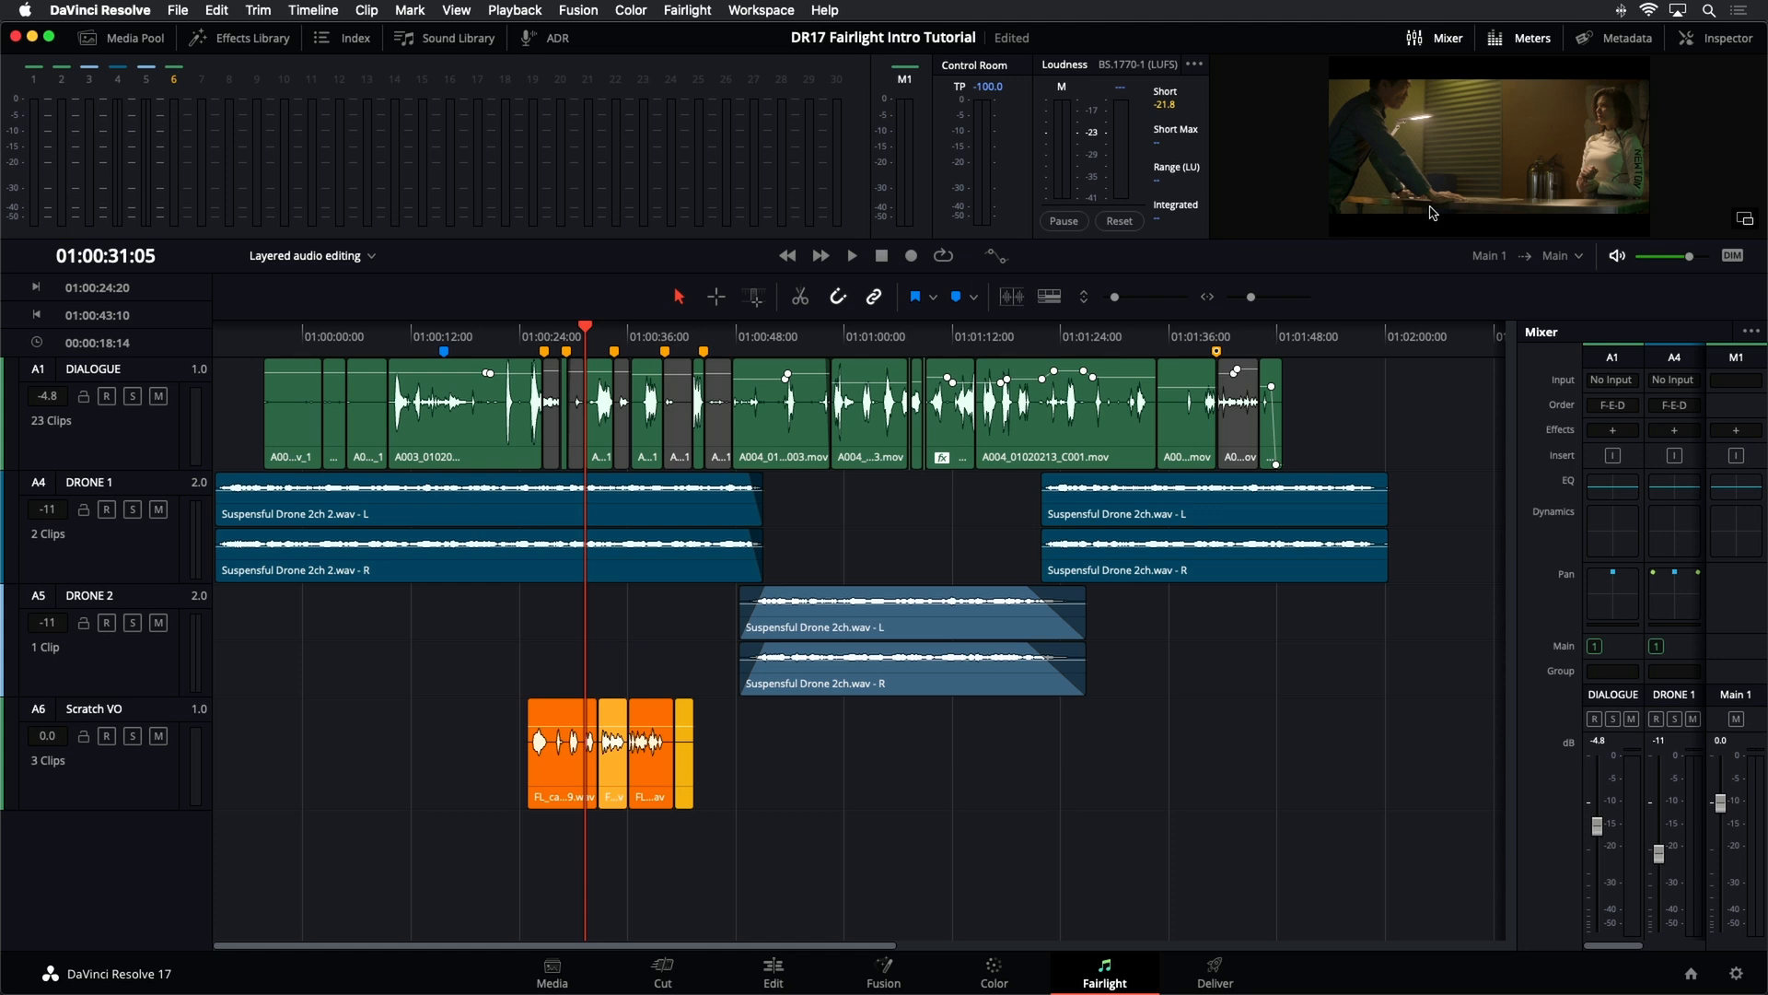
pyautogui.click(1455, 40)
pyautogui.click(1524, 39)
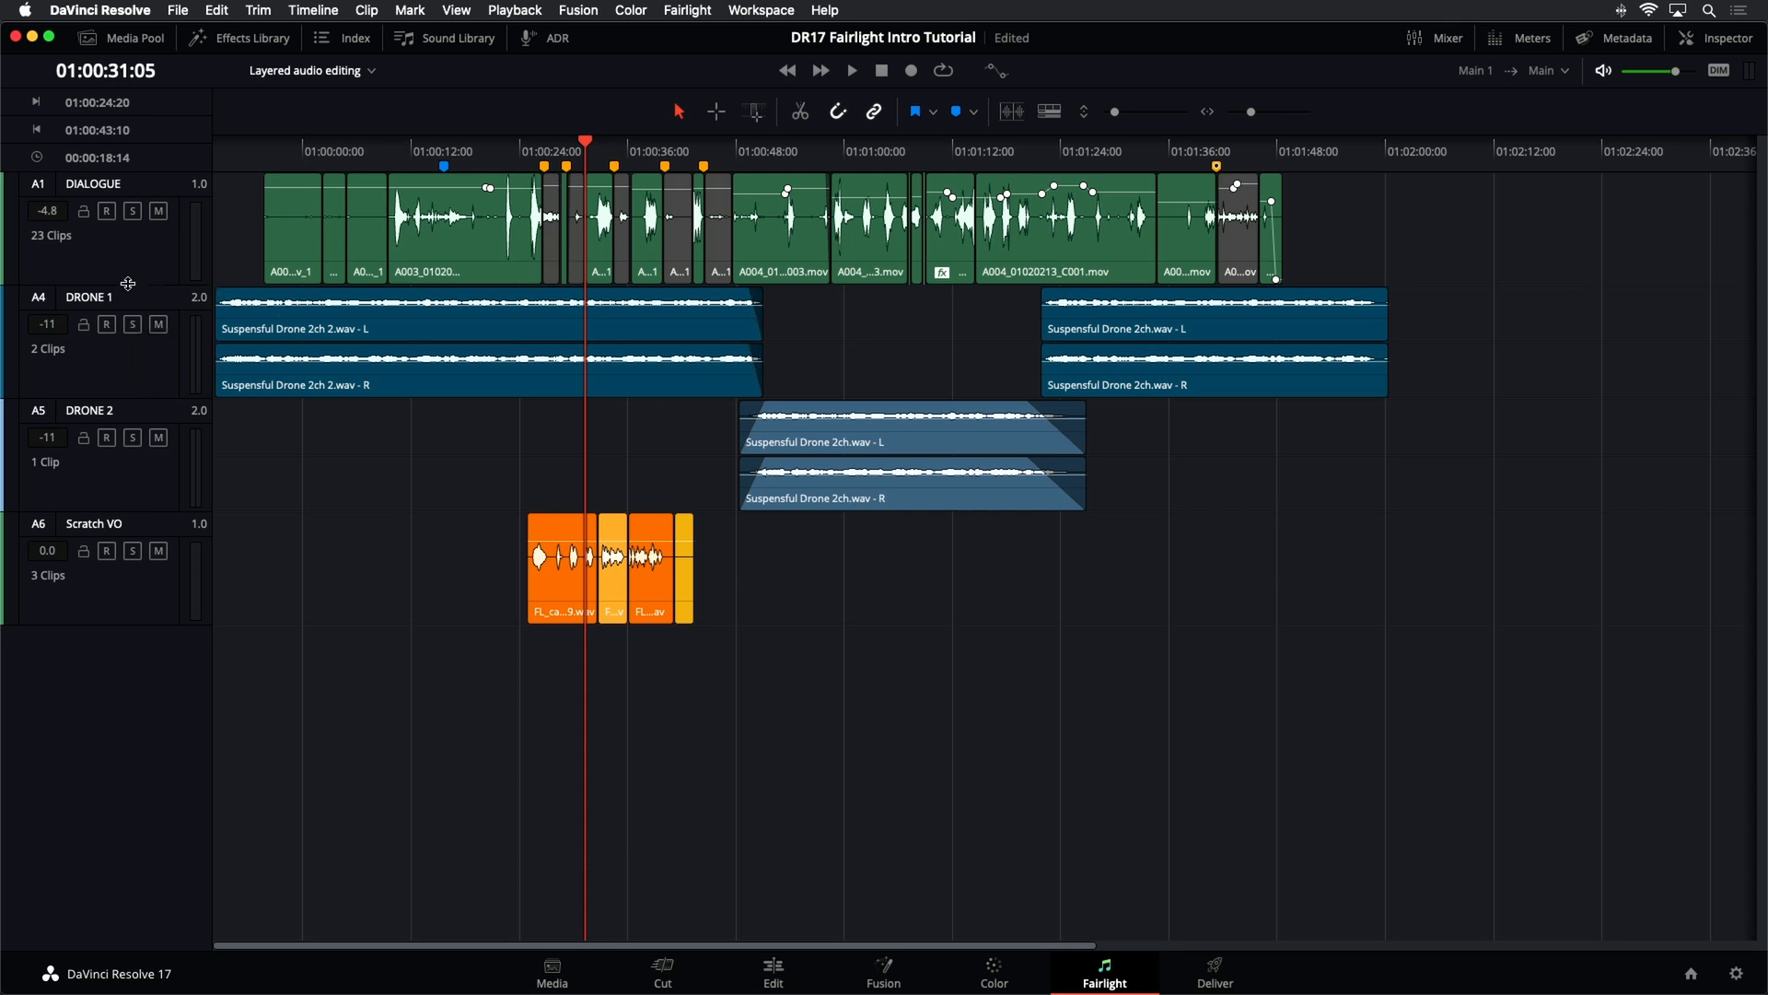
# Hide the DRONE 1, DRONE 2 and DIALOGUE tracks in the index tracklist, leaving only Scratch VO shown
pyautogui.click(355, 42)
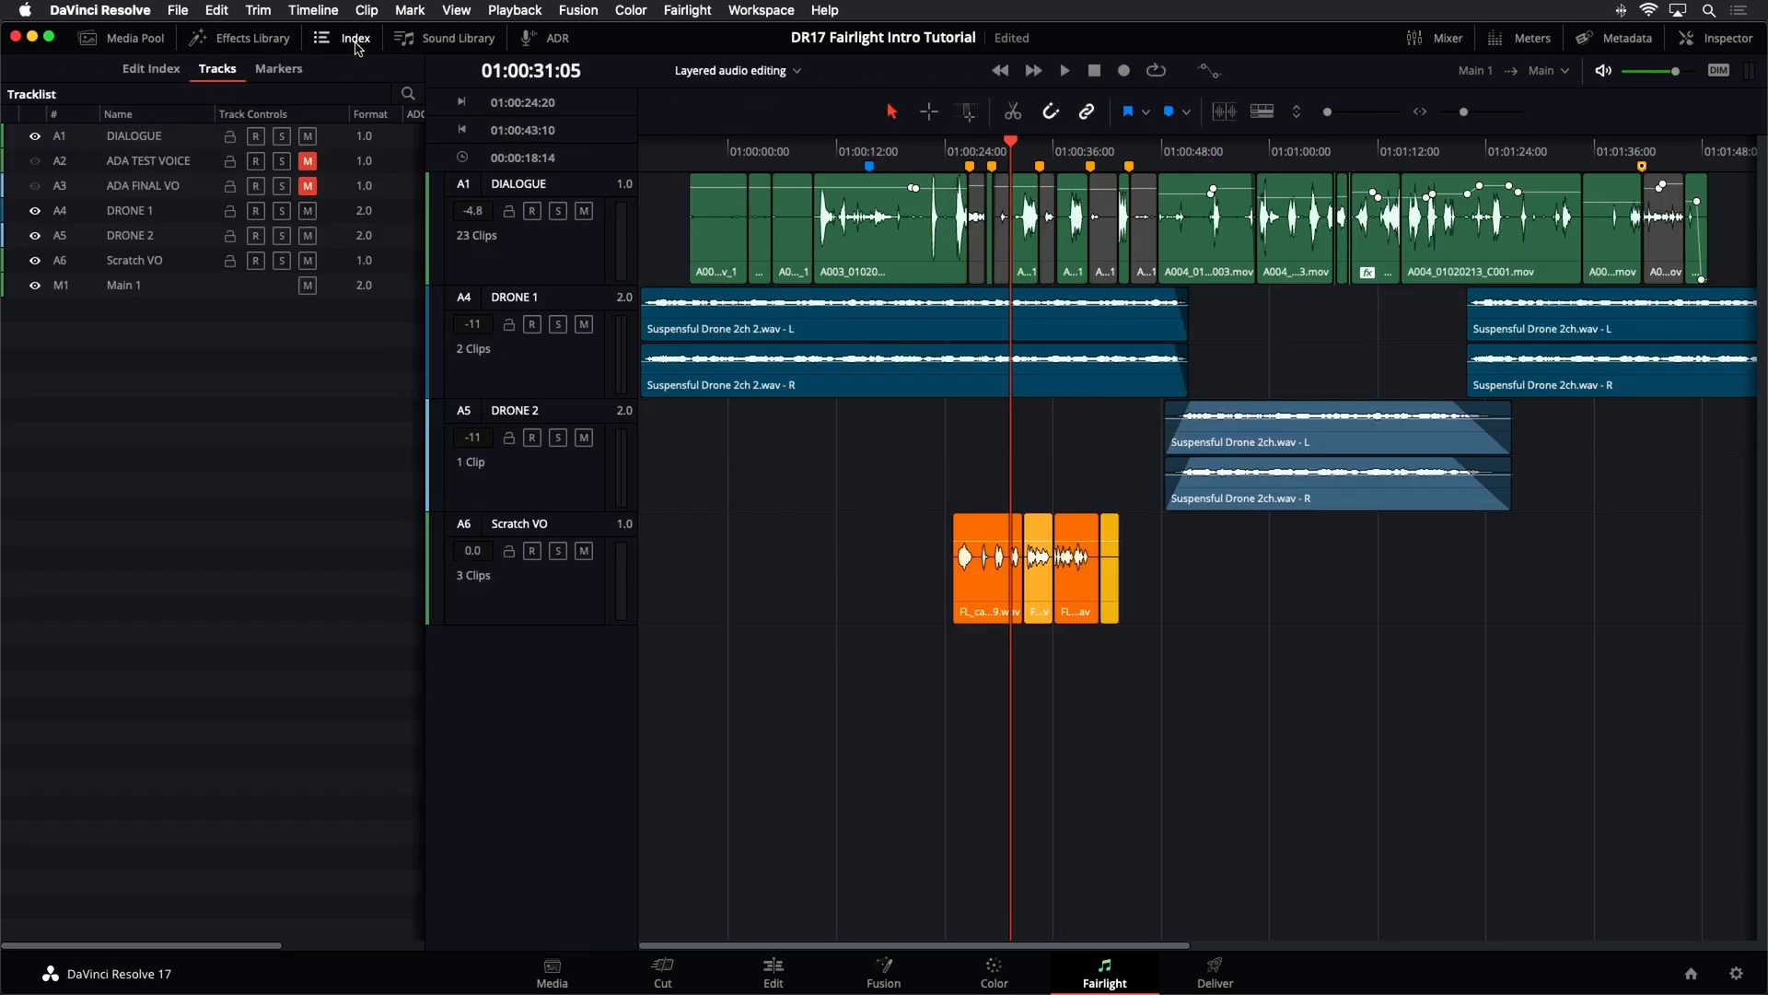
pyautogui.click(35, 211)
pyautogui.click(35, 236)
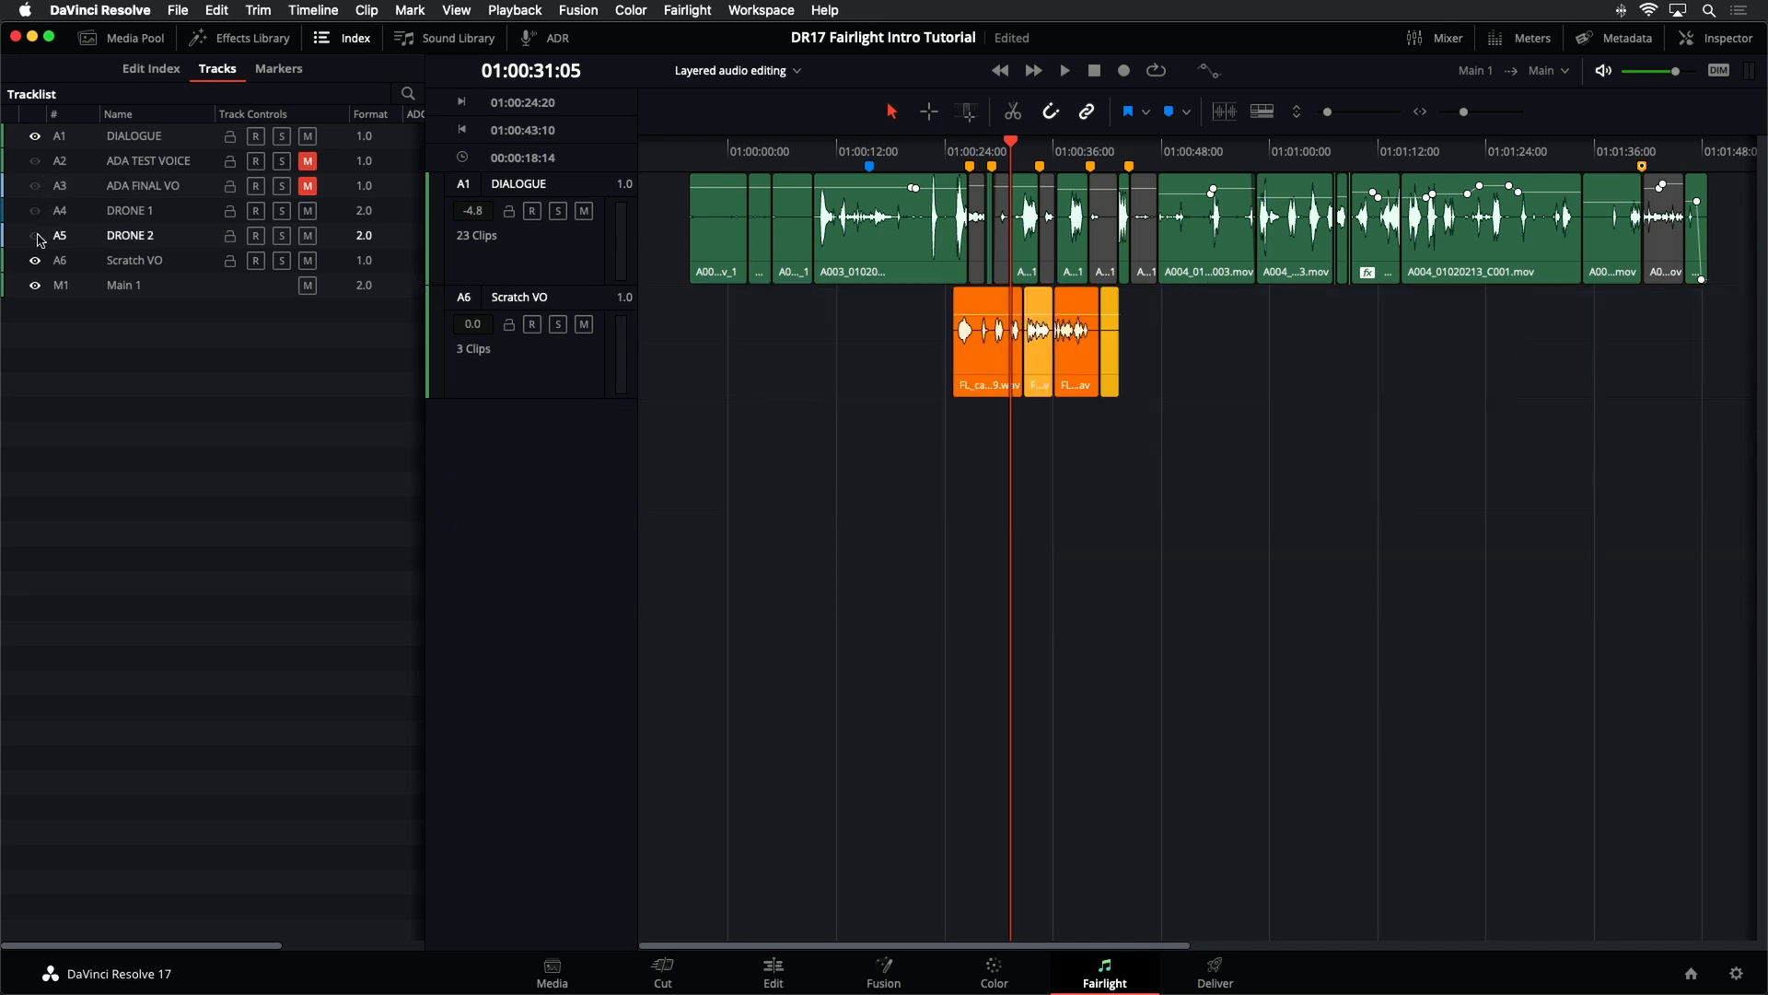
pyautogui.click(35, 137)
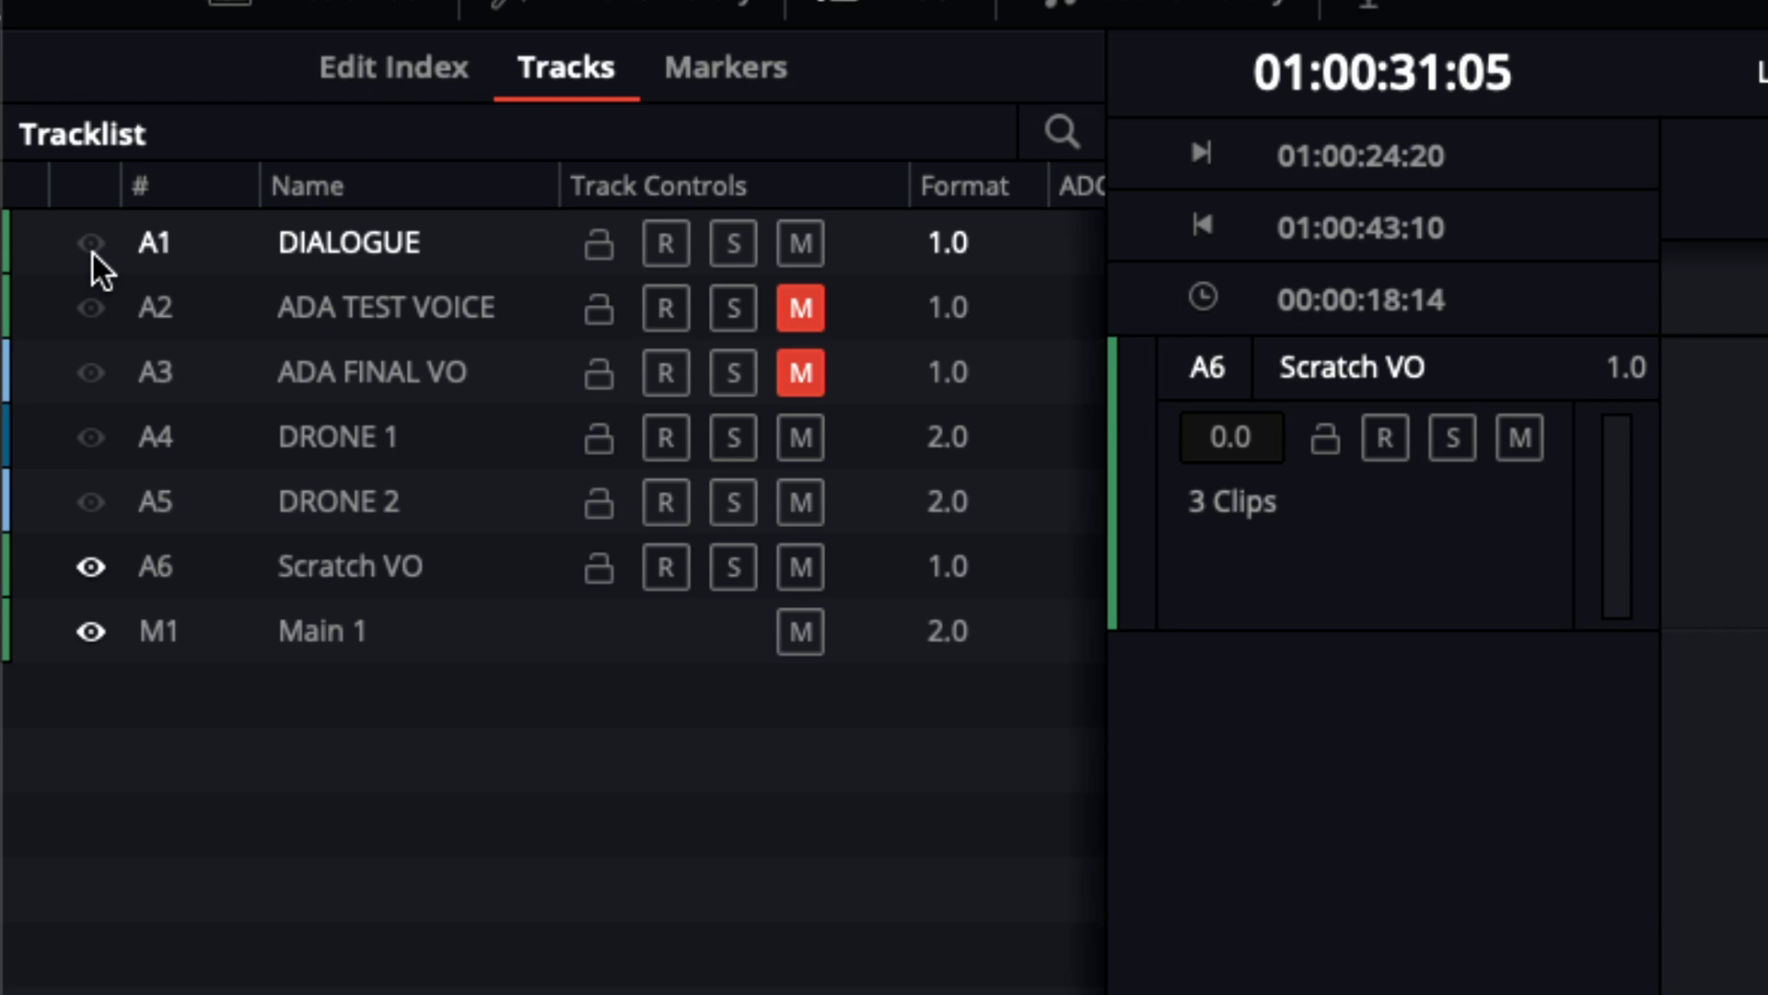
pyautogui.click(91, 244)
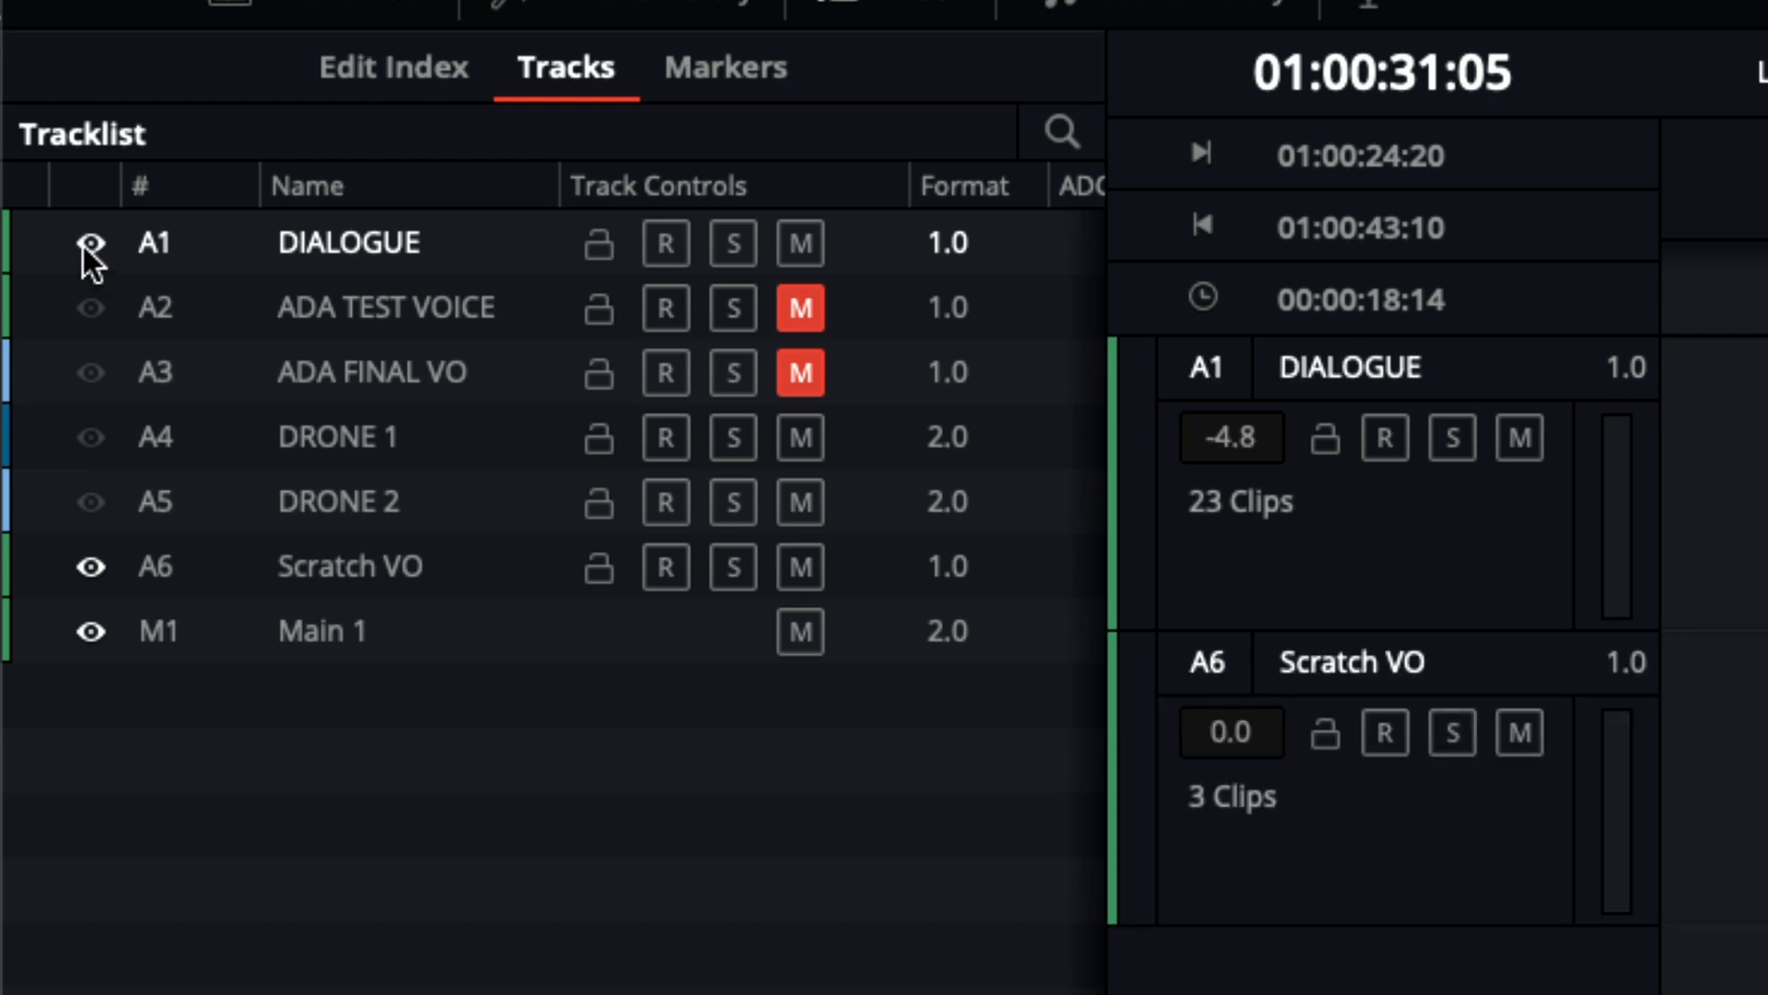
pyautogui.click(91, 244)
pyautogui.click(91, 244)
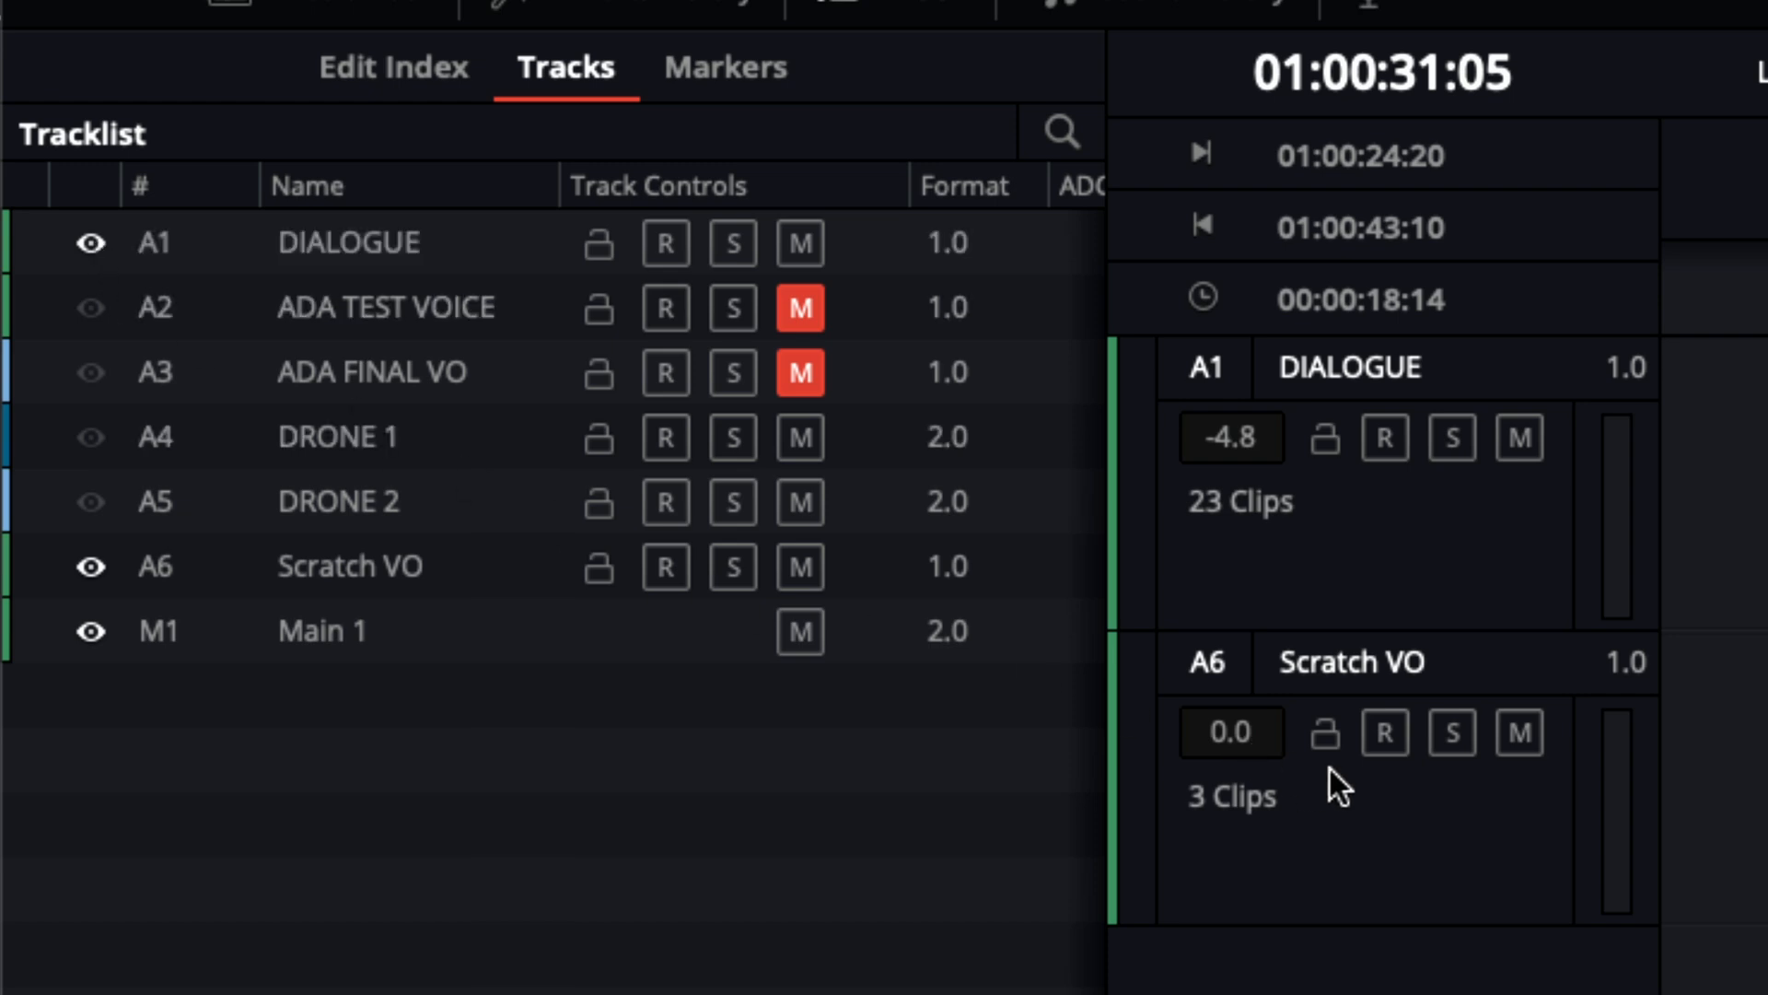
pyautogui.click(97, 249)
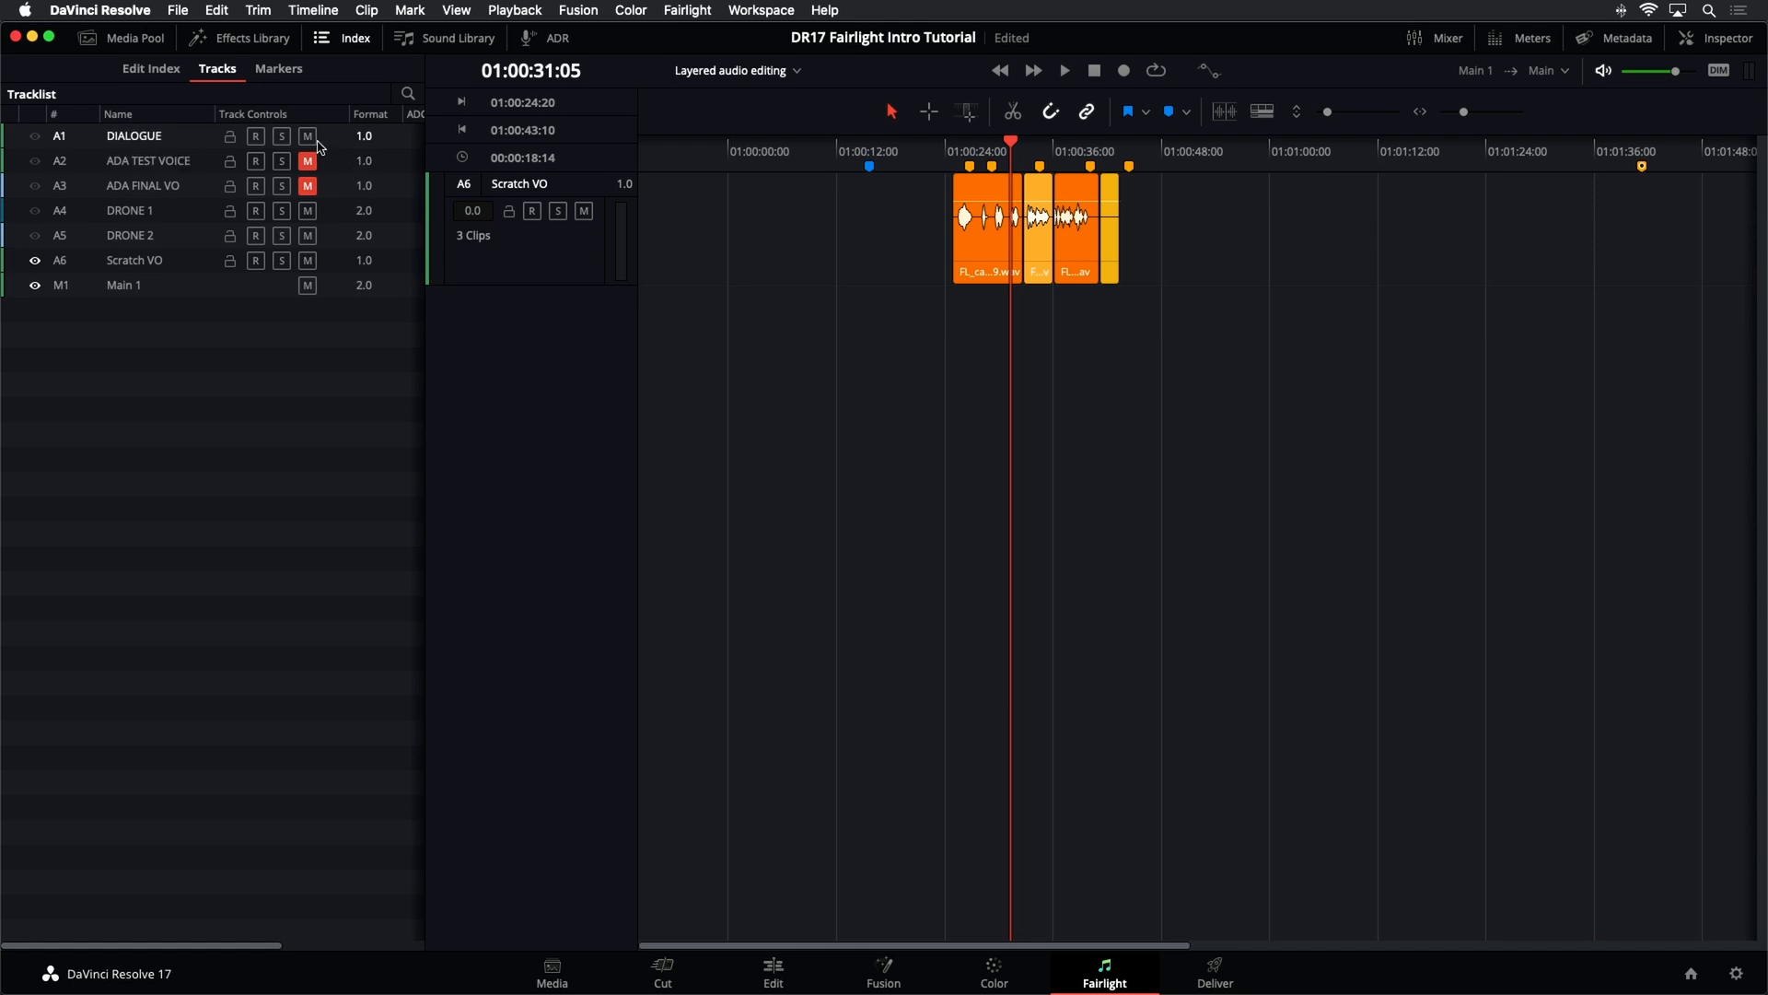
# Mute the hidden DIALOGUE, DRONE 1 and DRONE 2 tracks and close the index
pyautogui.click(308, 137)
pyautogui.click(308, 212)
pyautogui.click(309, 236)
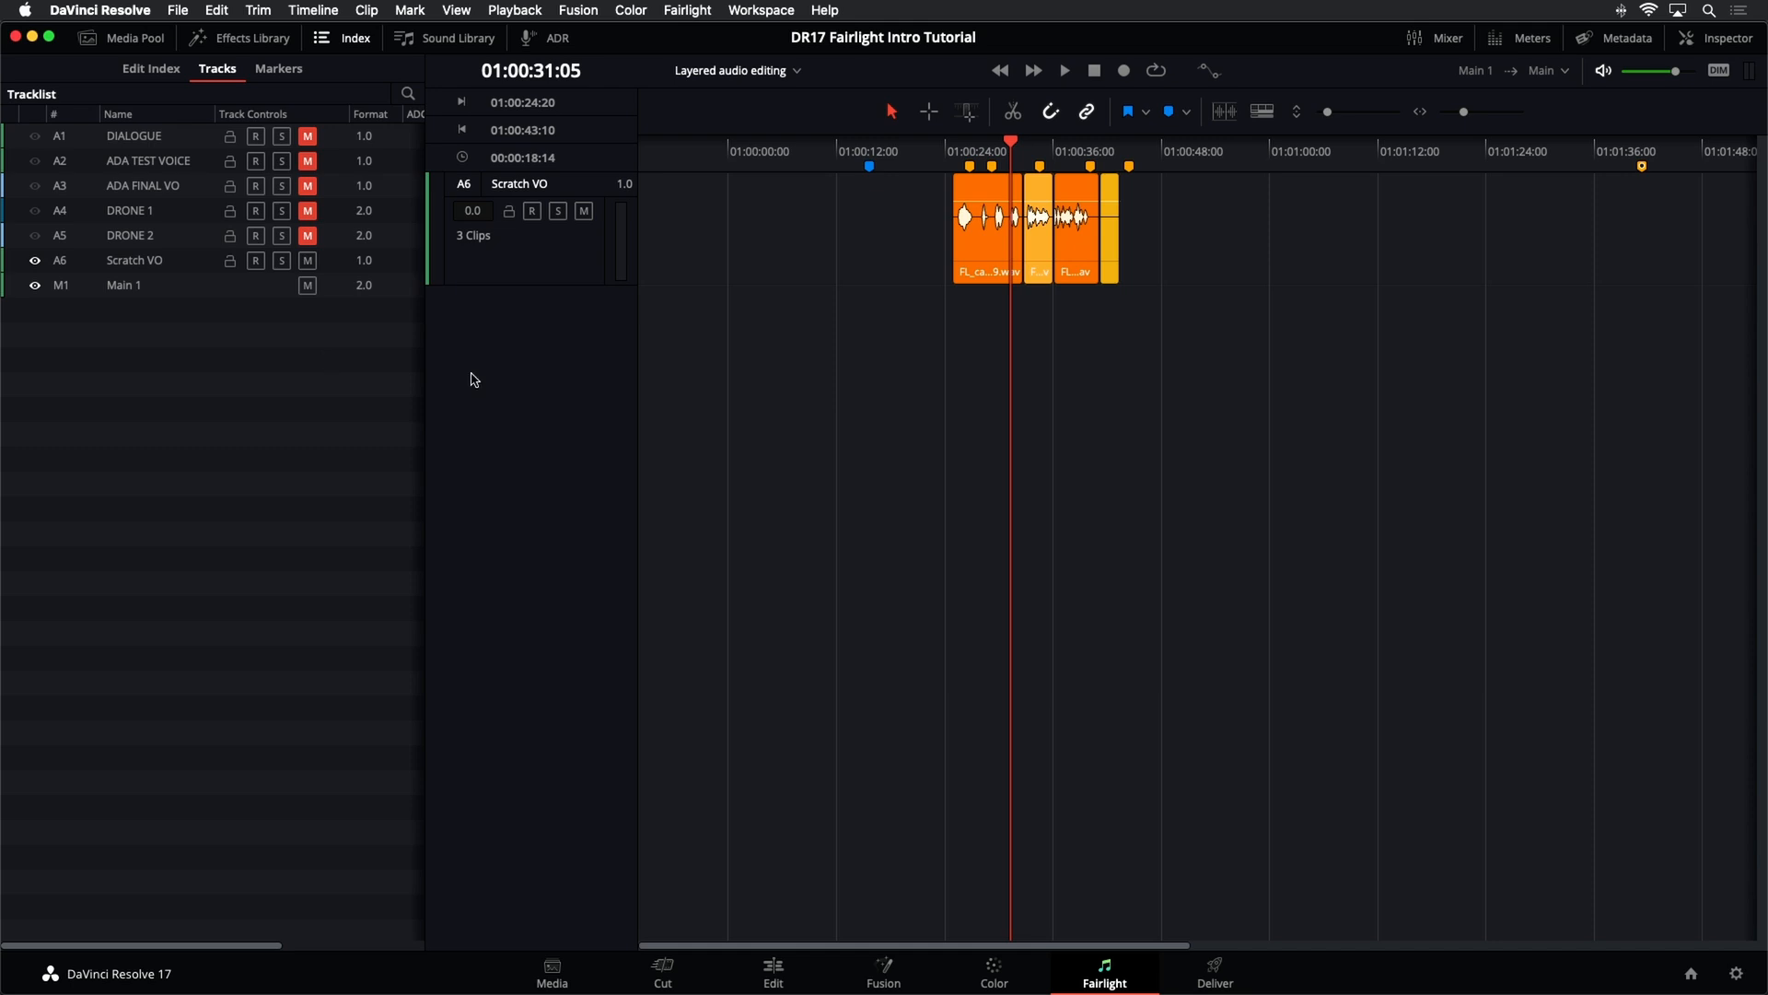
pyautogui.click(355, 38)
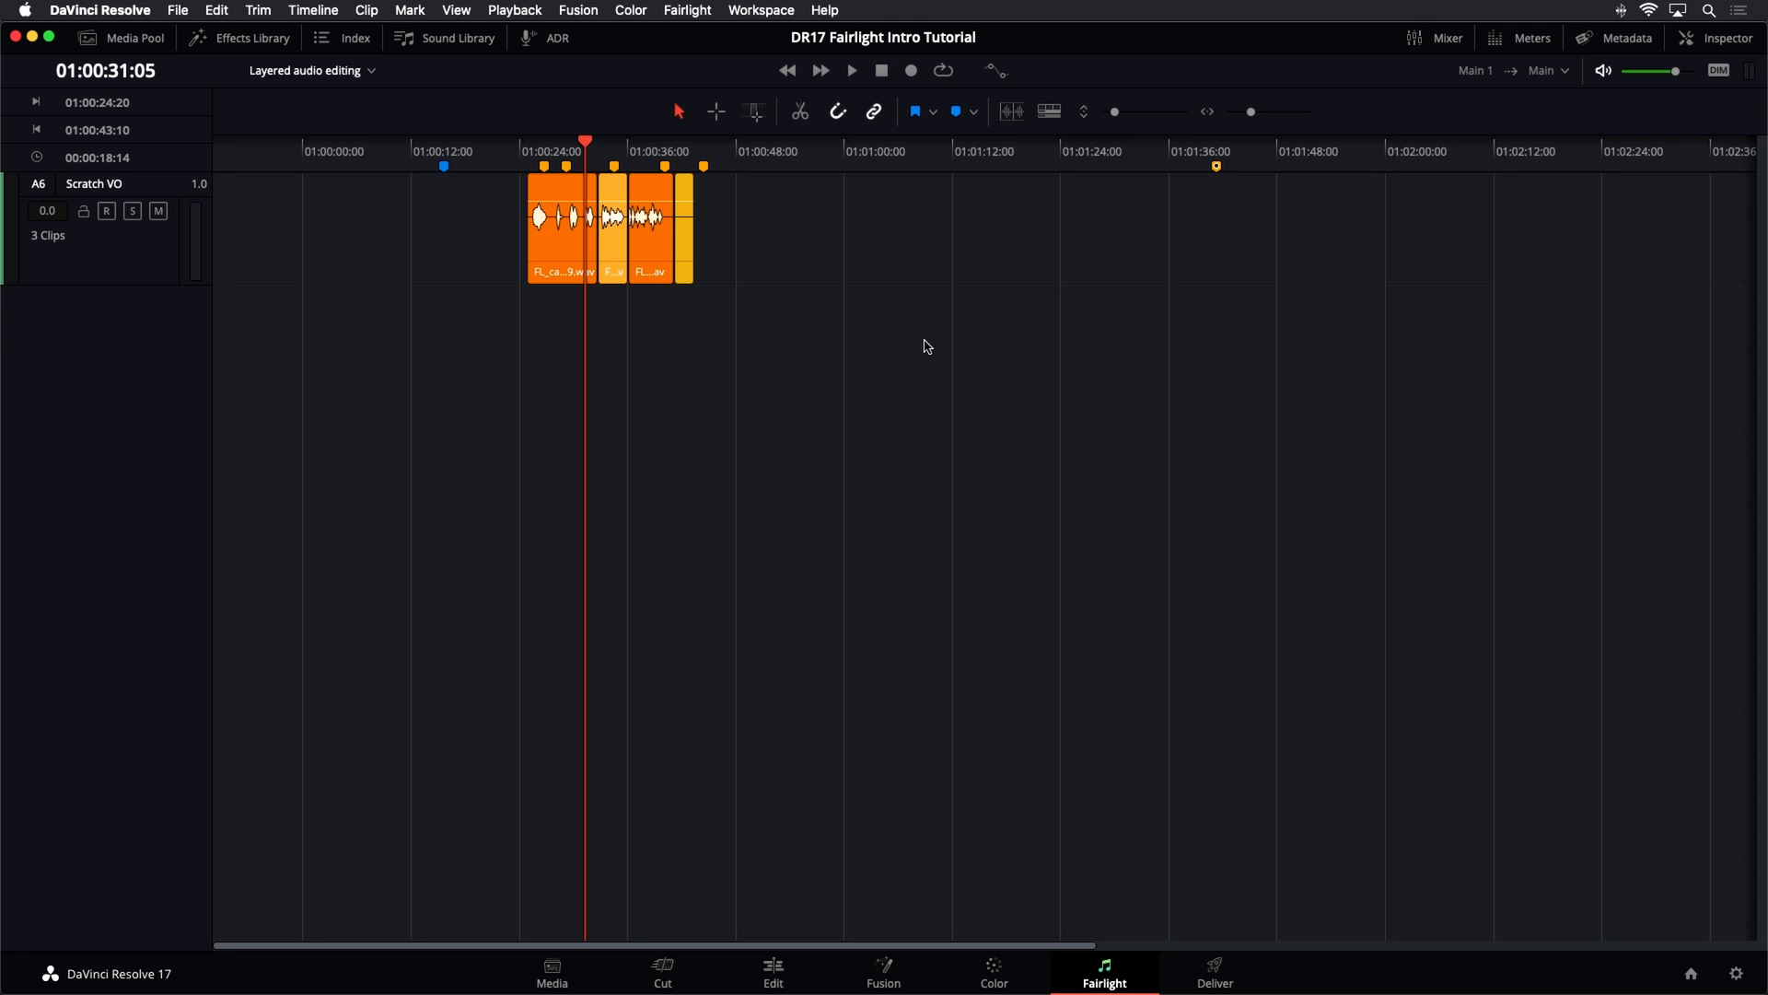
# Place the playhead at 01:00:34:13 and enlarge the Scratch VO clips in both width and track height
pyautogui.moveTo(610, 144); pyautogui.dragTo(615, 145)
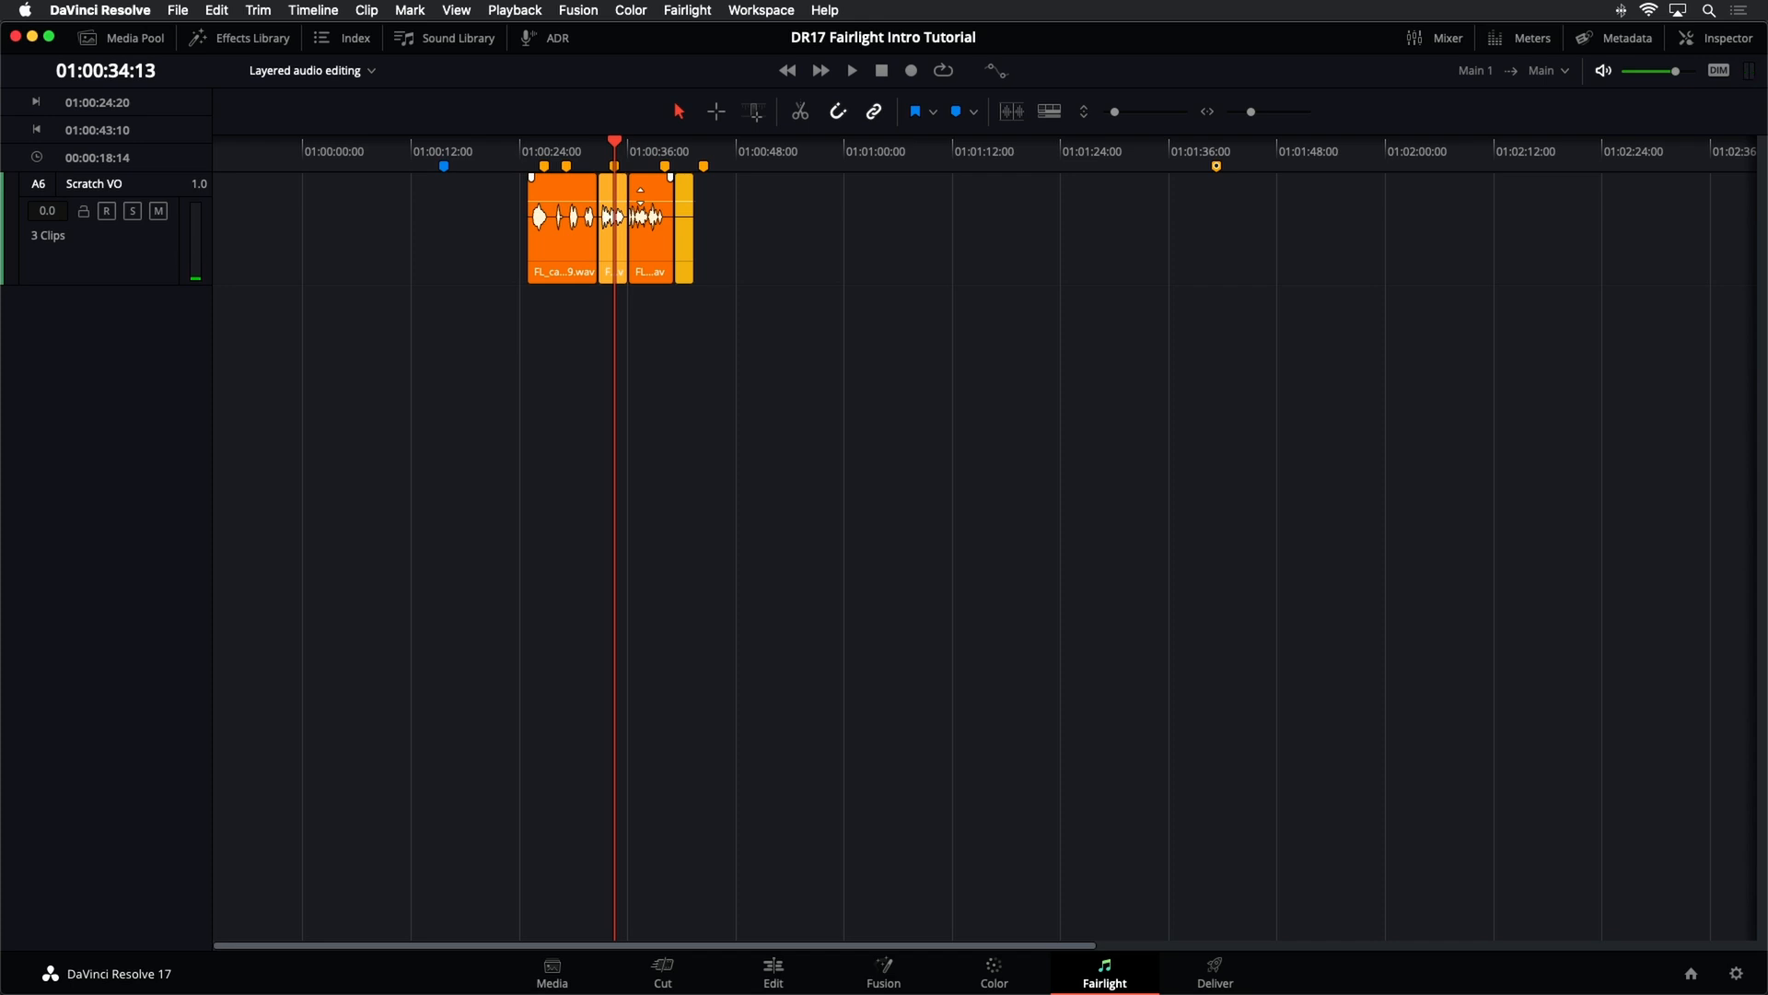
pyautogui.scroll(10, 641, 196)
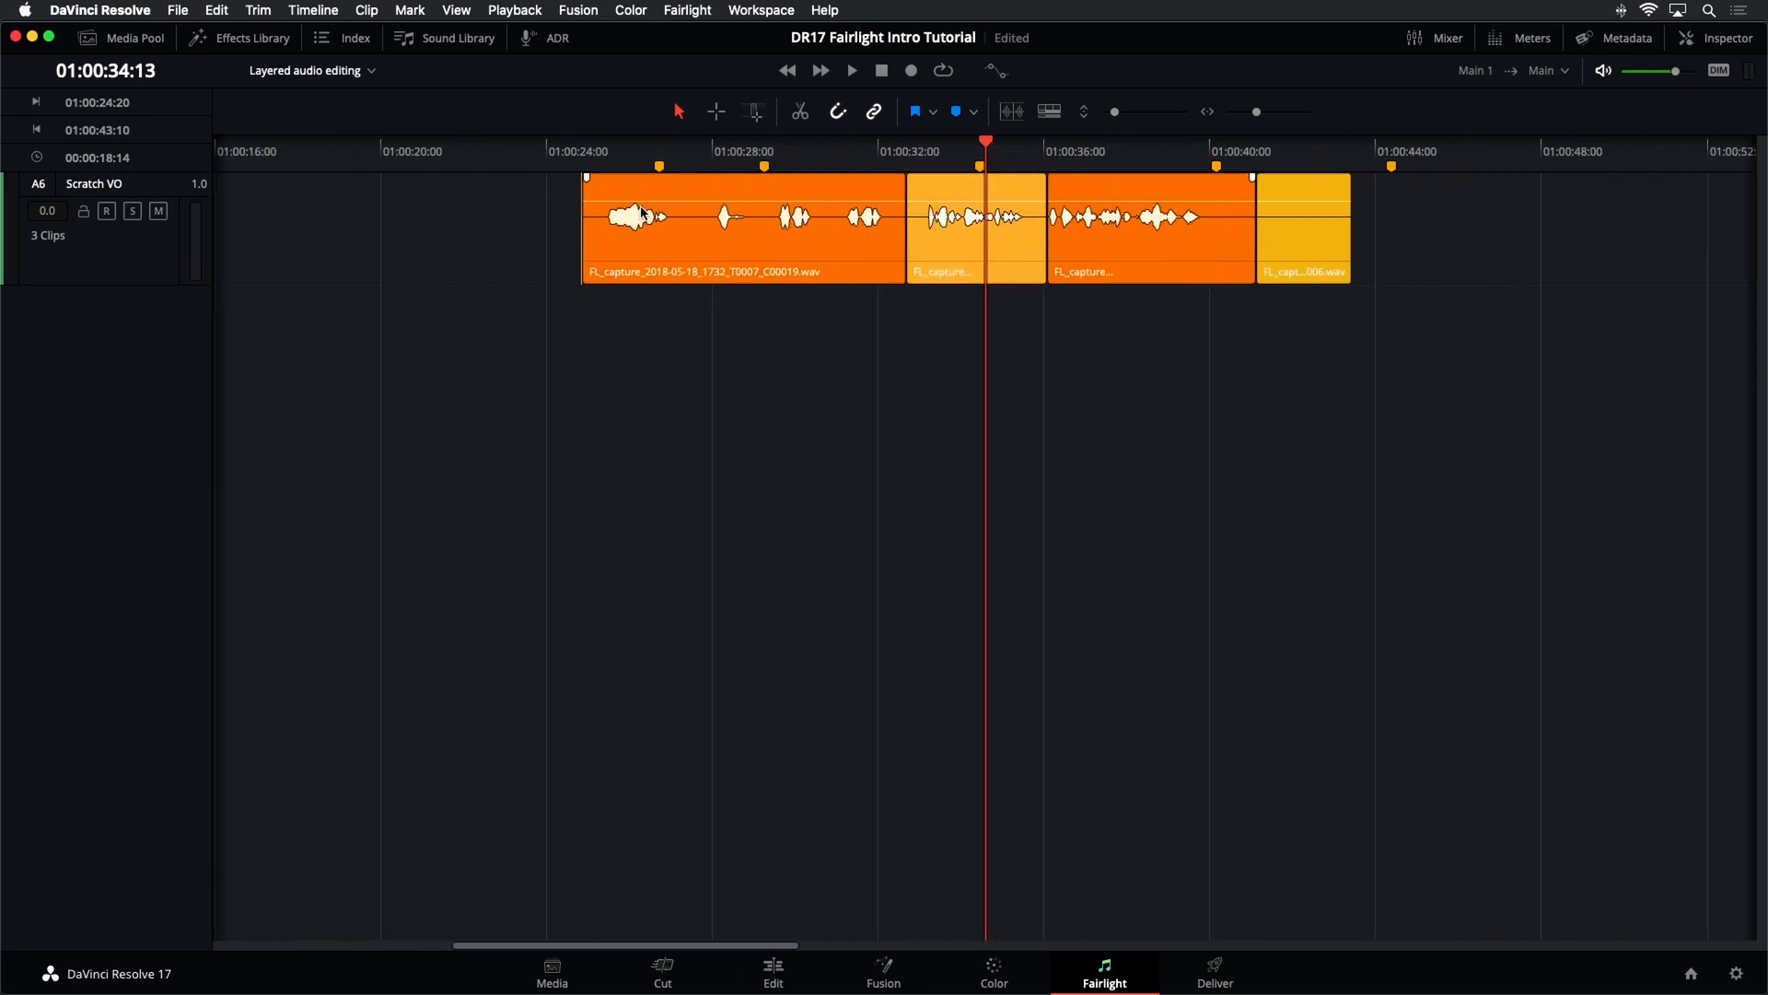
pyautogui.scroll(-5, 643, 226)
pyautogui.scroll(8, 644, 237)
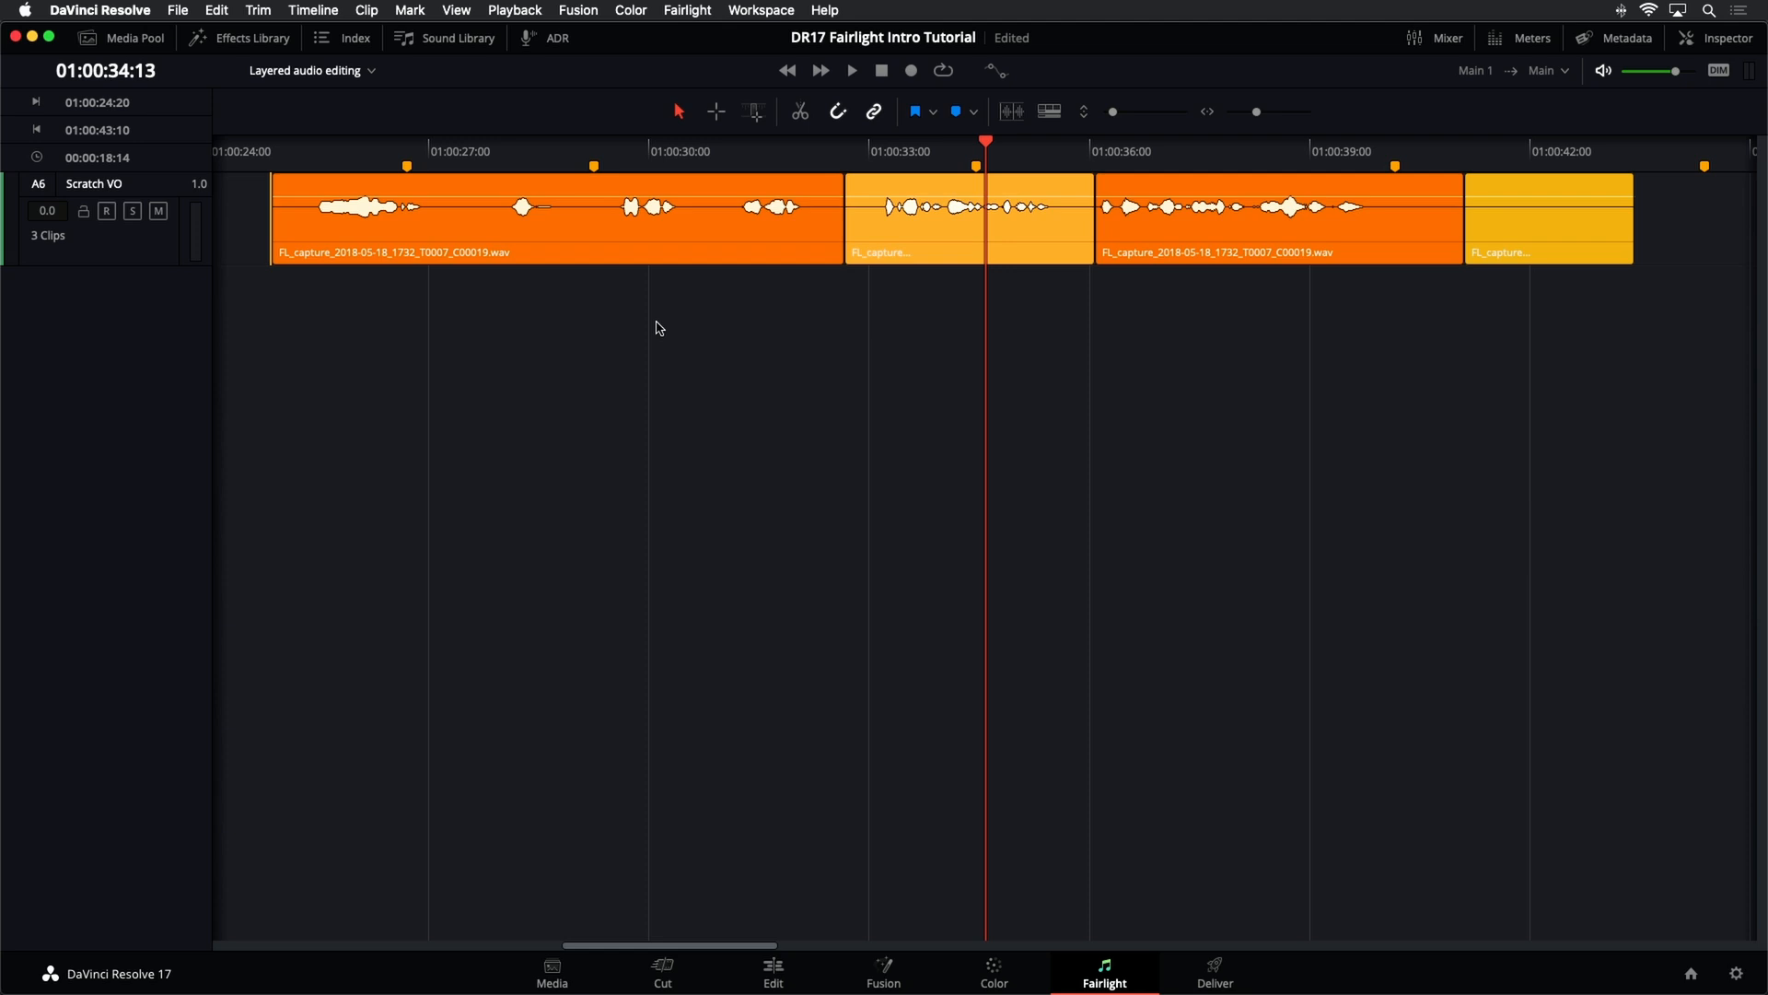
pyautogui.scroll(10, 658, 322)
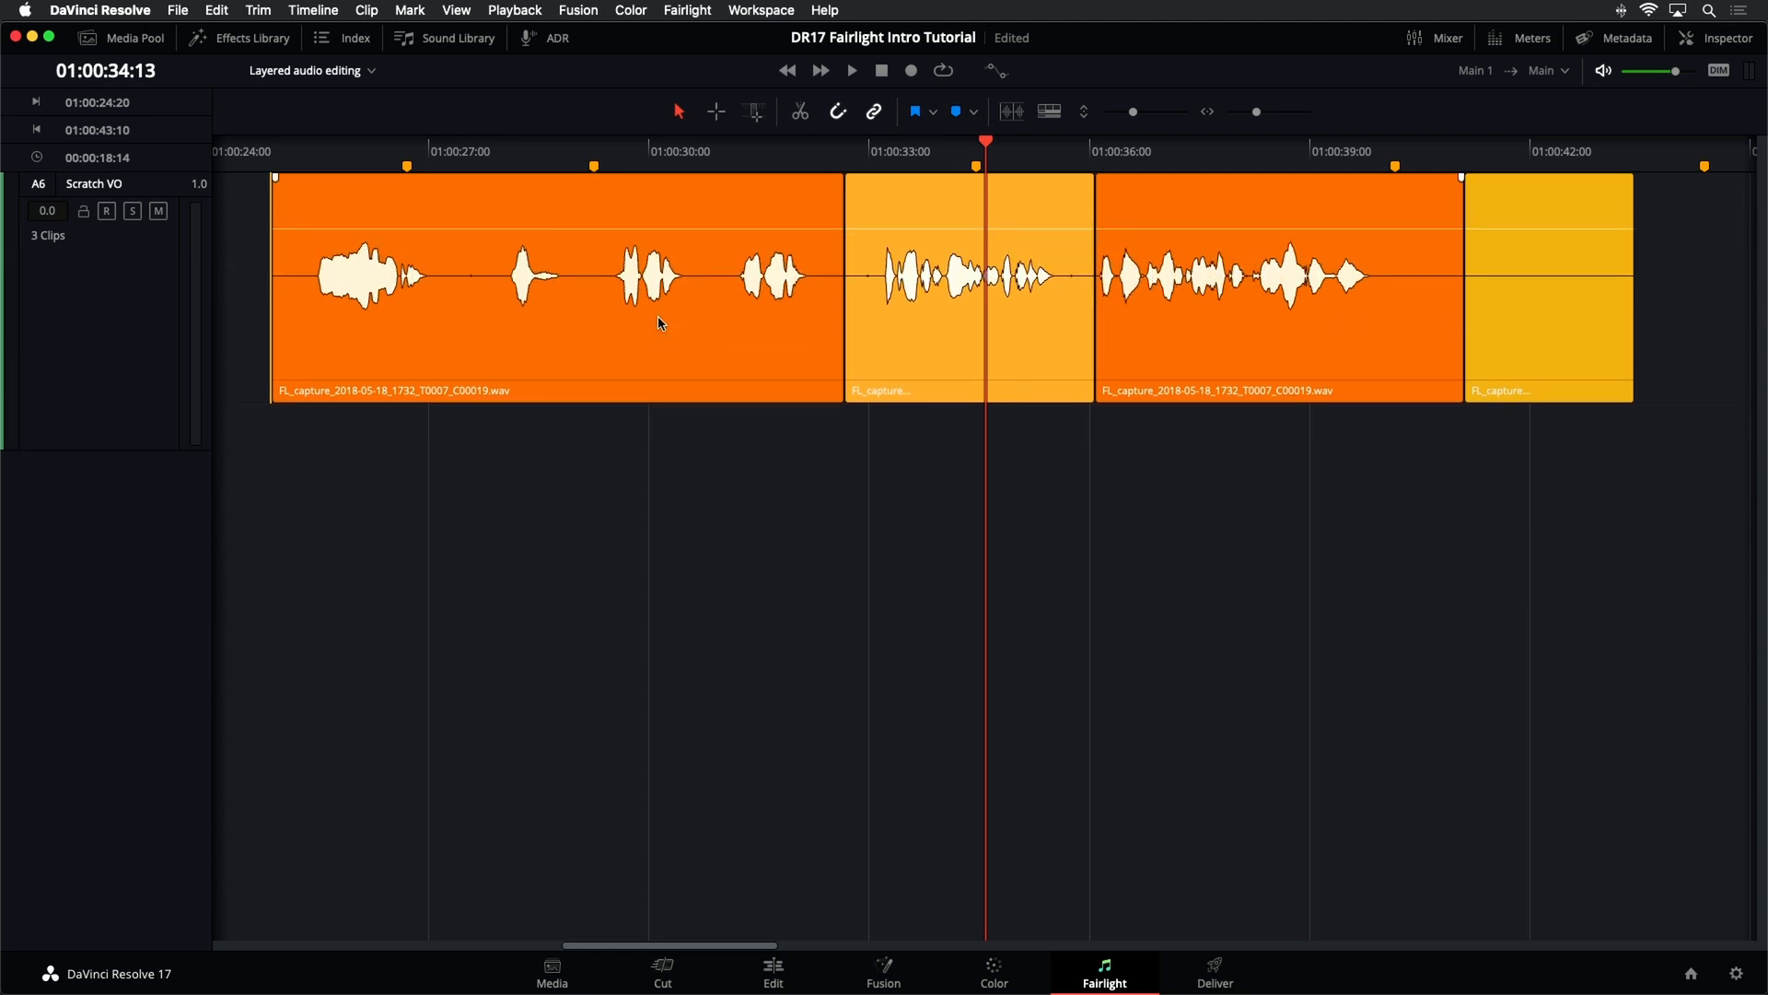
pyautogui.scroll(-10, 632, 407)
pyautogui.scroll(10, 628, 408)
pyautogui.scroll(-10, 628, 412)
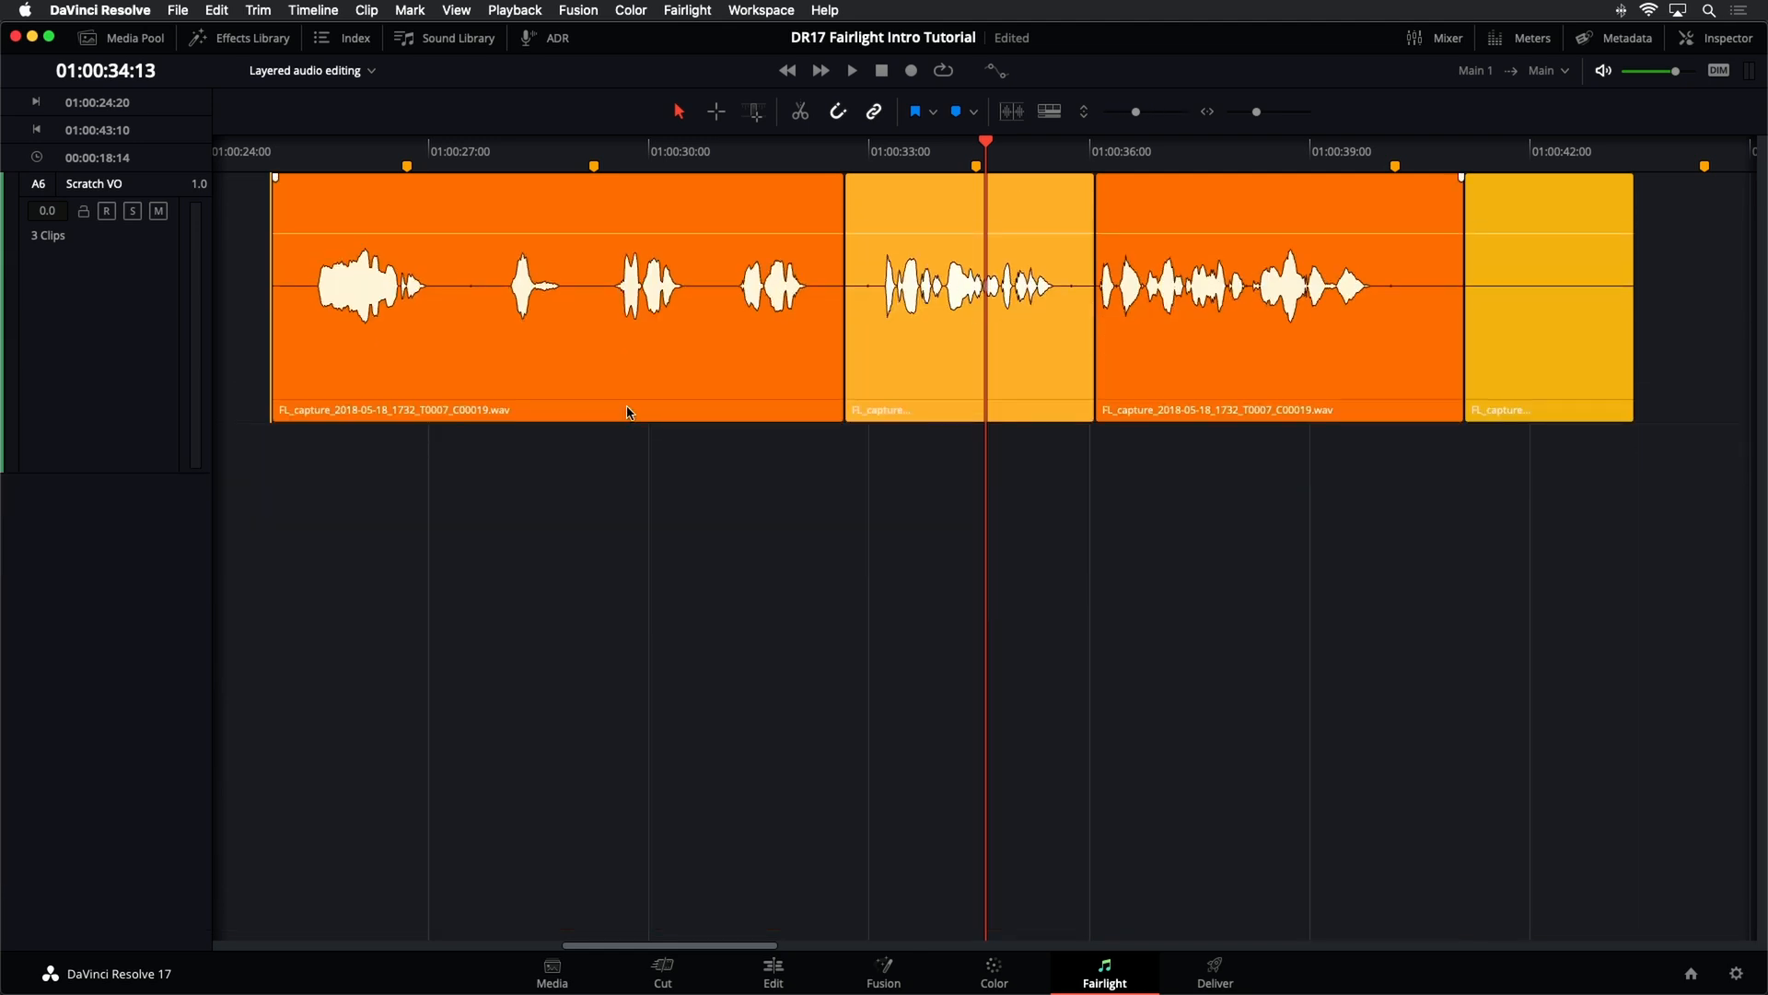
pyautogui.scroll(8, 631, 406)
pyautogui.scroll(-2, 632, 401)
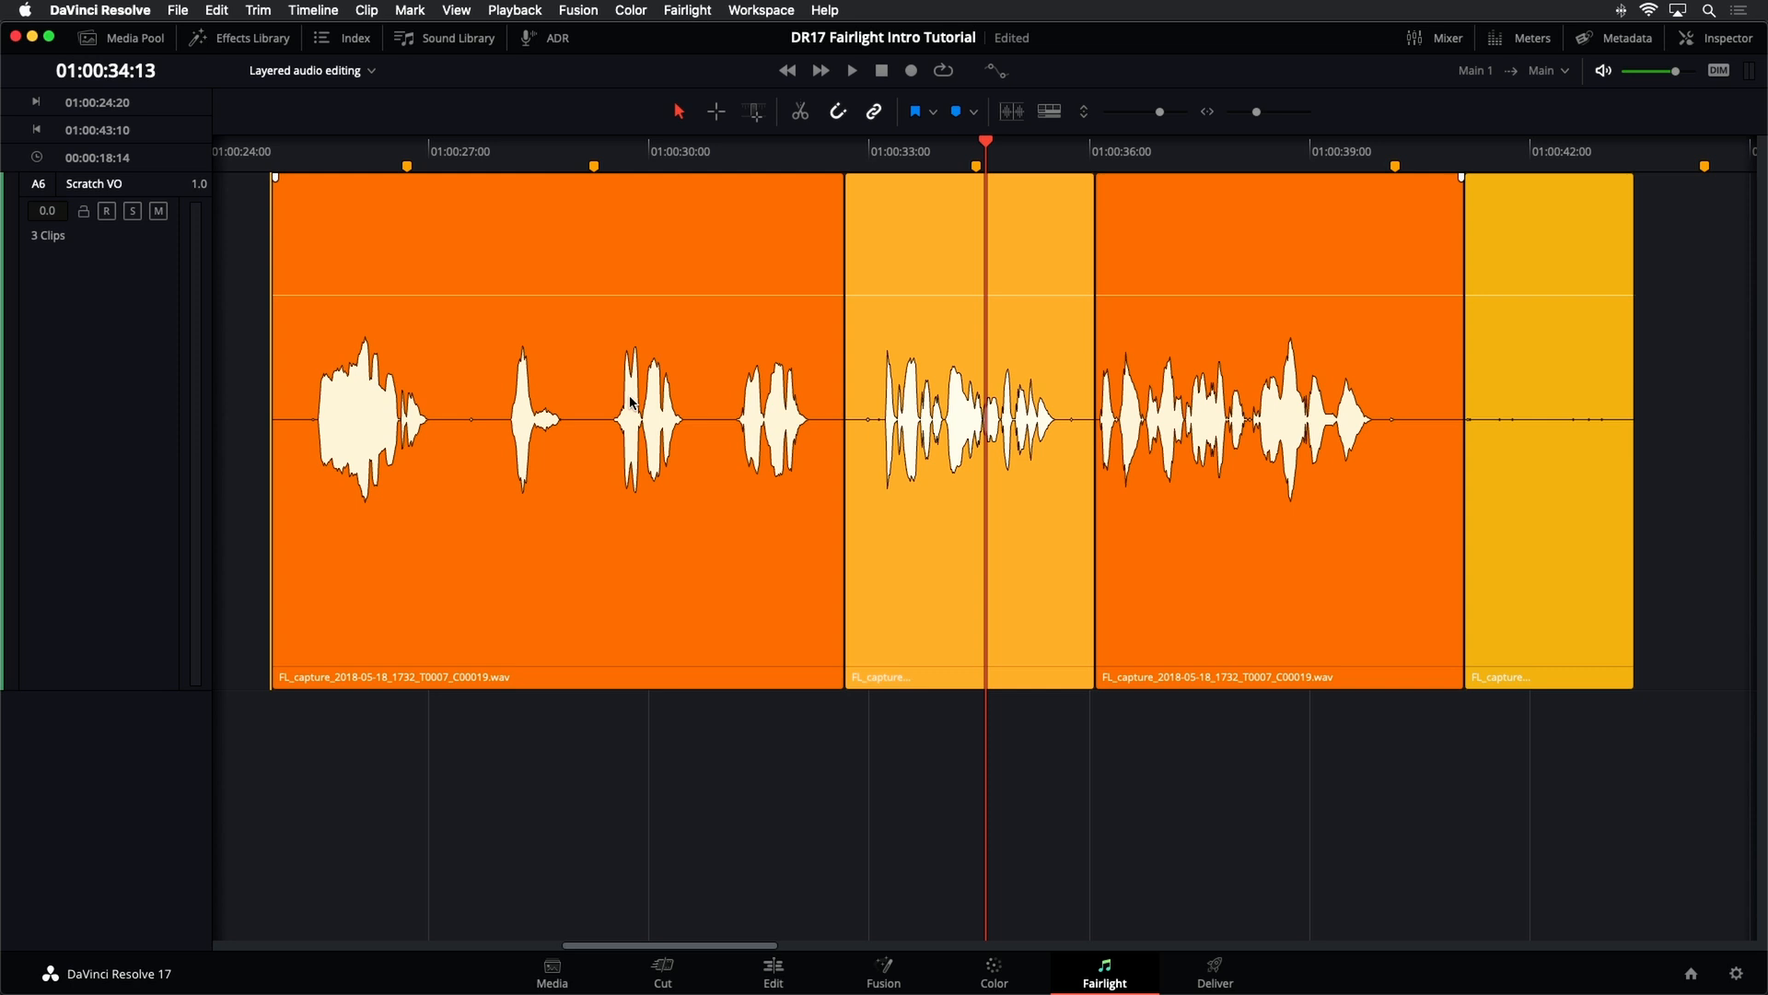
pyautogui.scroll(2, 669, 460)
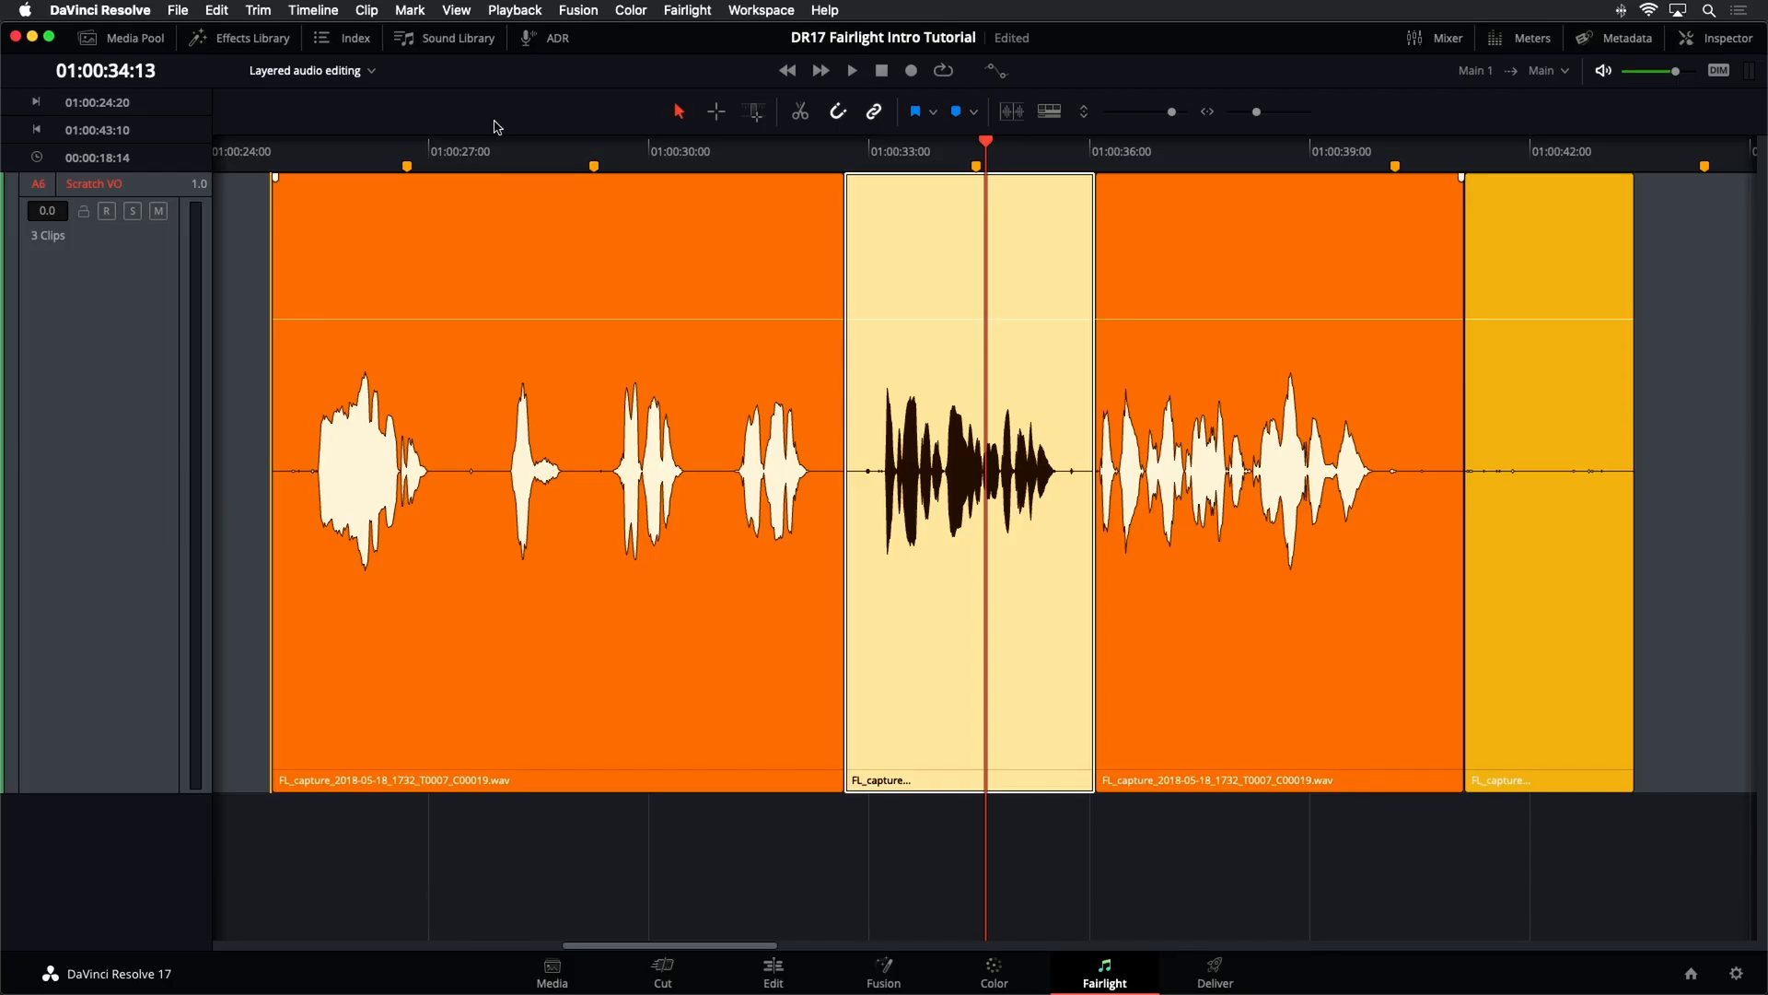
# Turn on the display of audio track layers and clear the clip selection
pyautogui.click(460, 13)
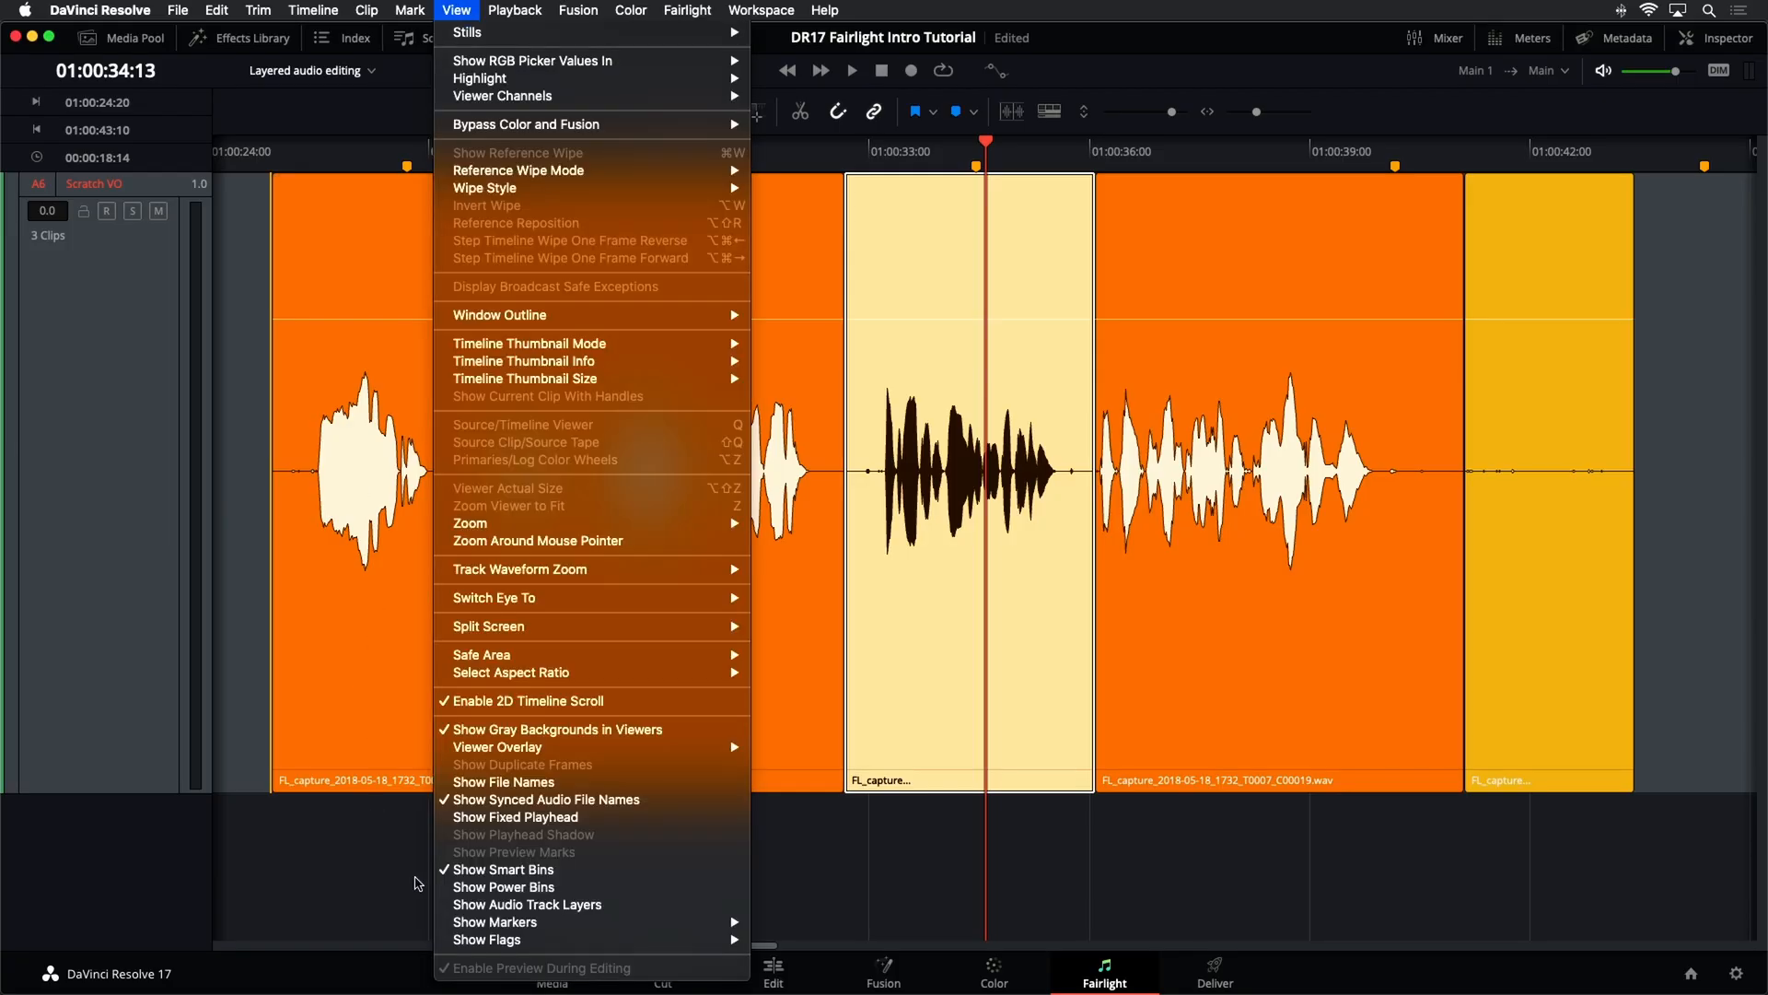
pyautogui.click(450, 905)
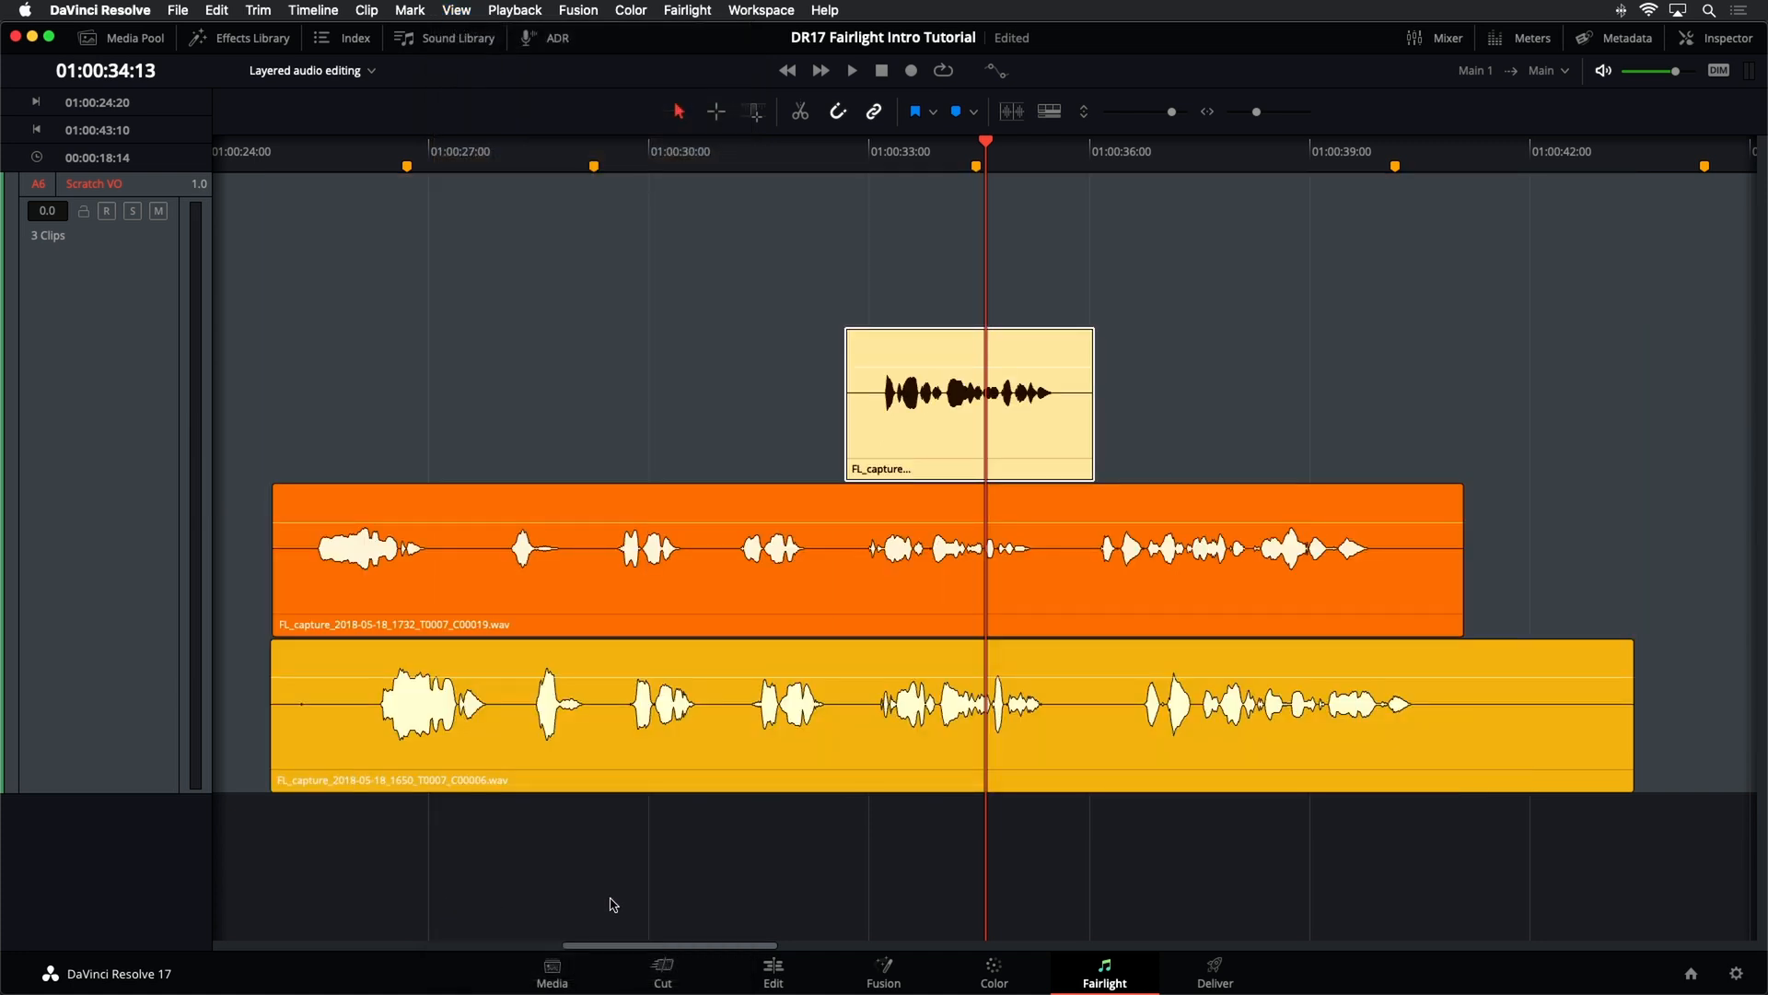
pyautogui.click(578, 903)
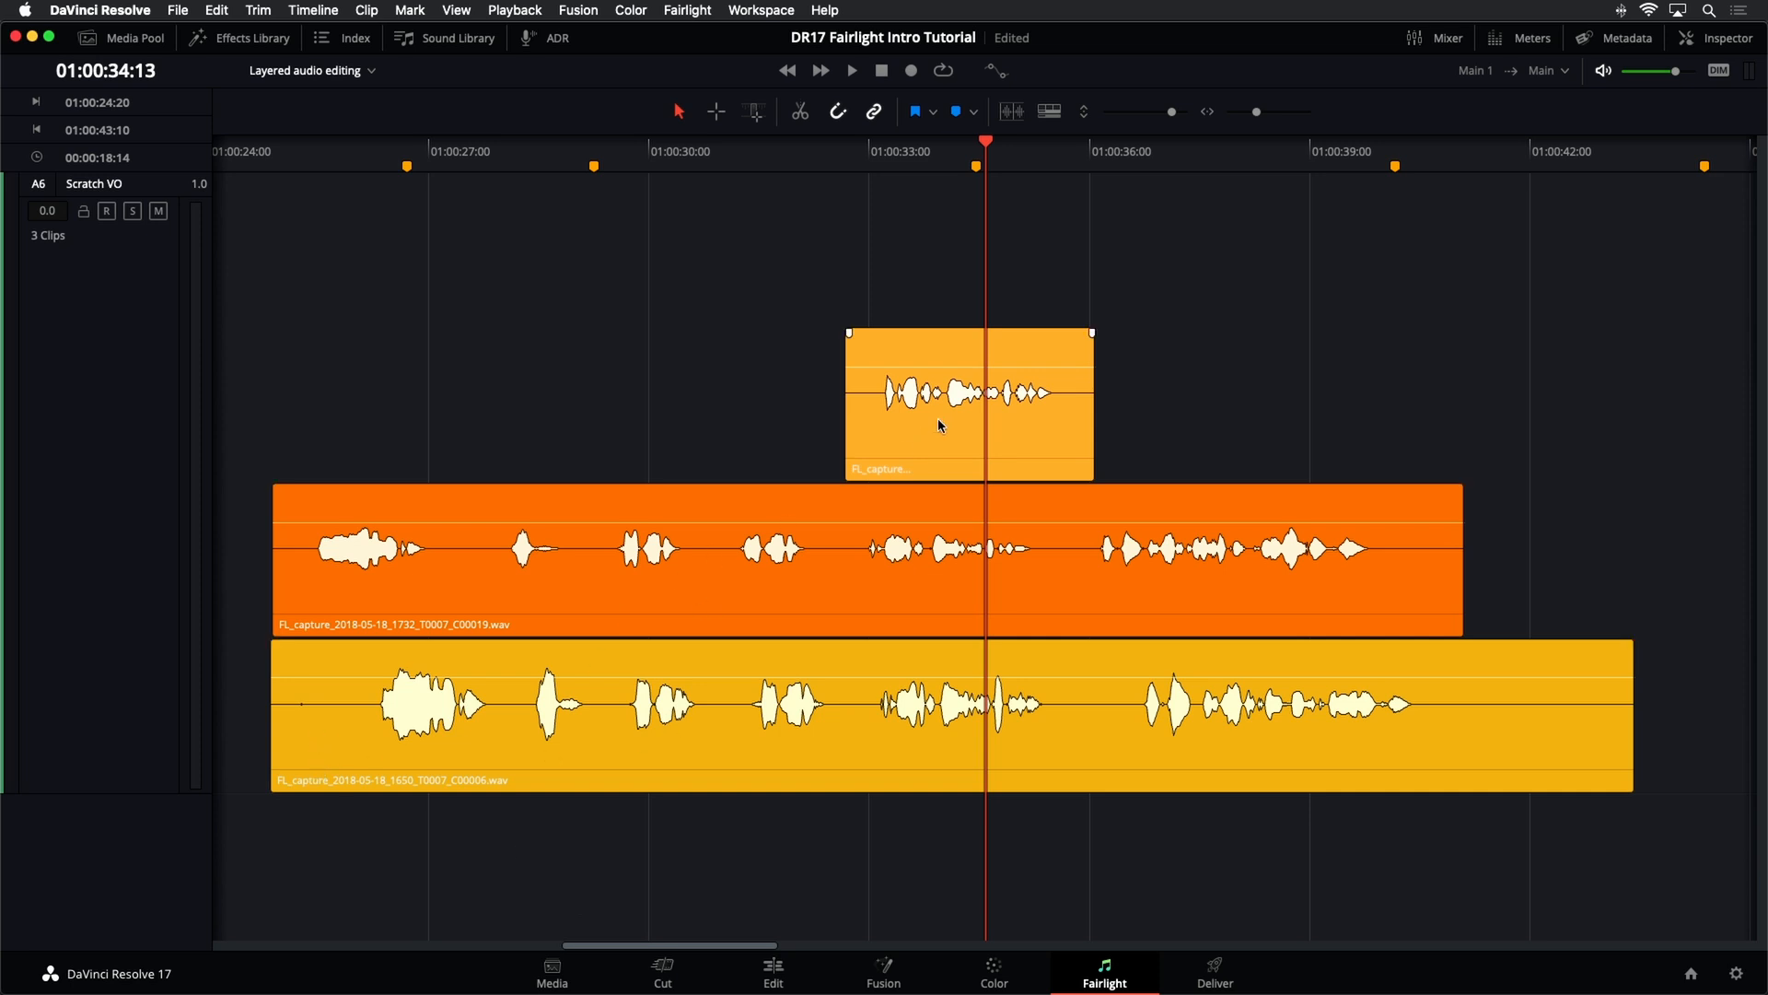
# Examine which Scratch VO layer is topmost at the playhead, comparing positions 01:00:32:01 and 01:00:34:01
pyautogui.click(77, 320)
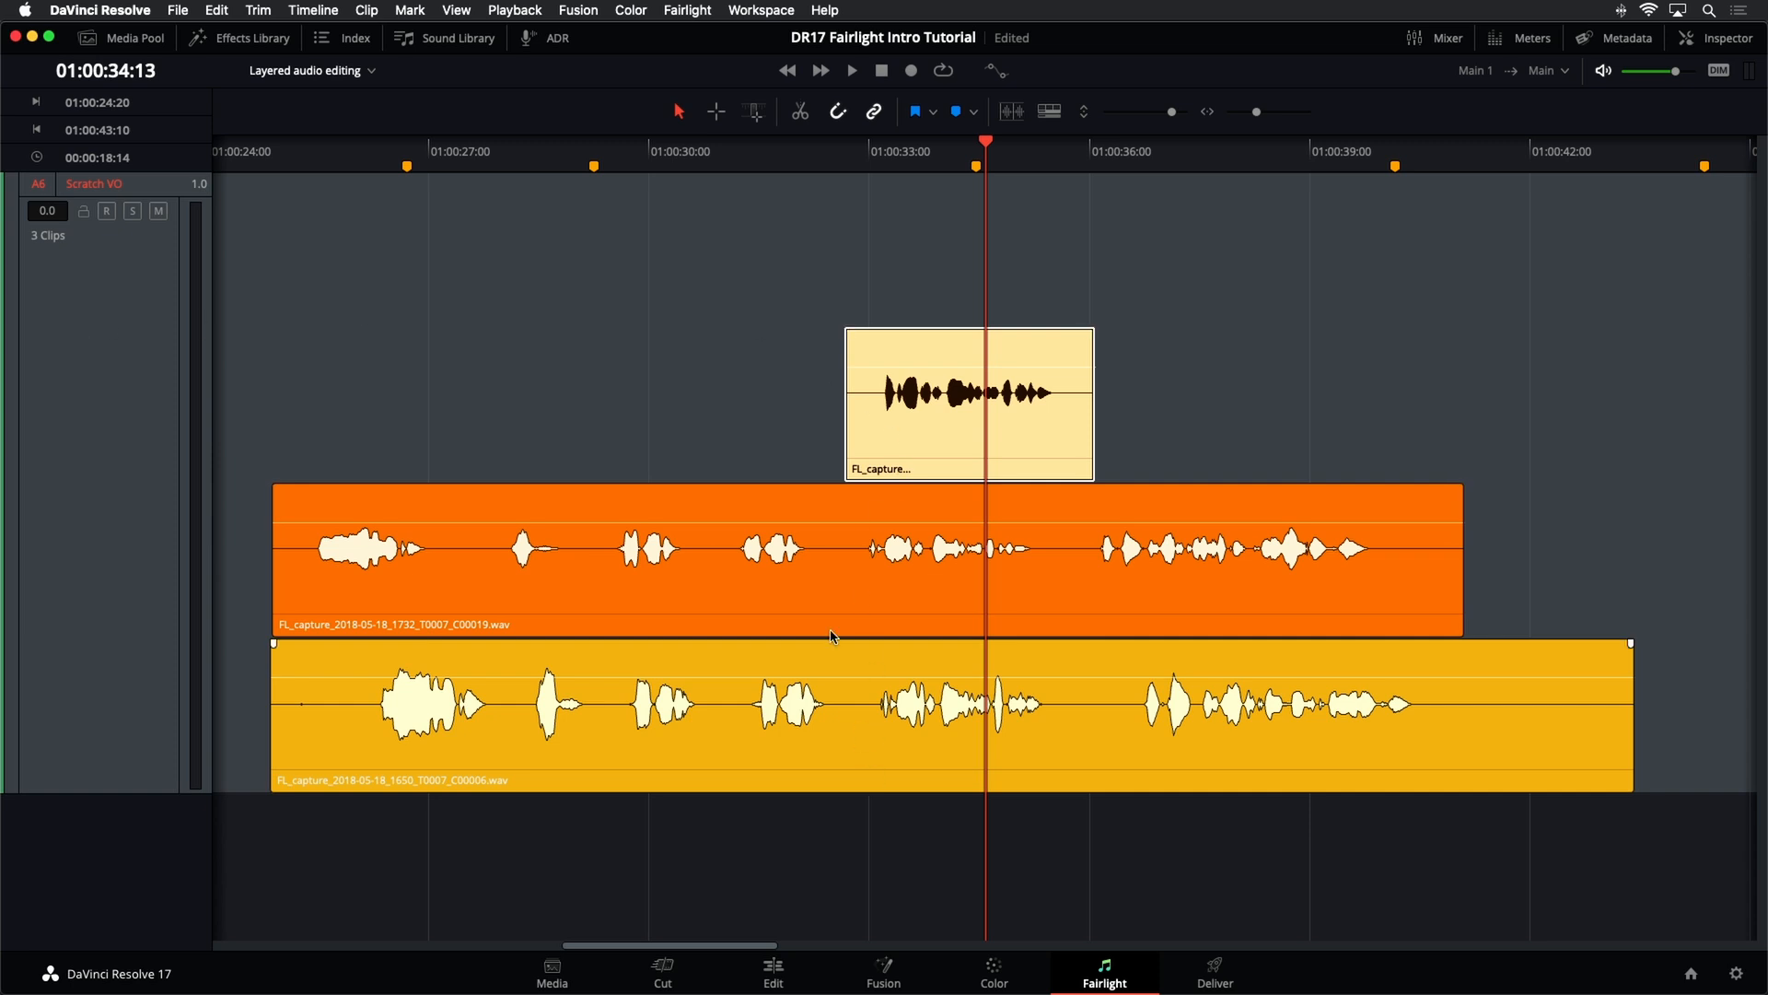
pyautogui.click(724, 364)
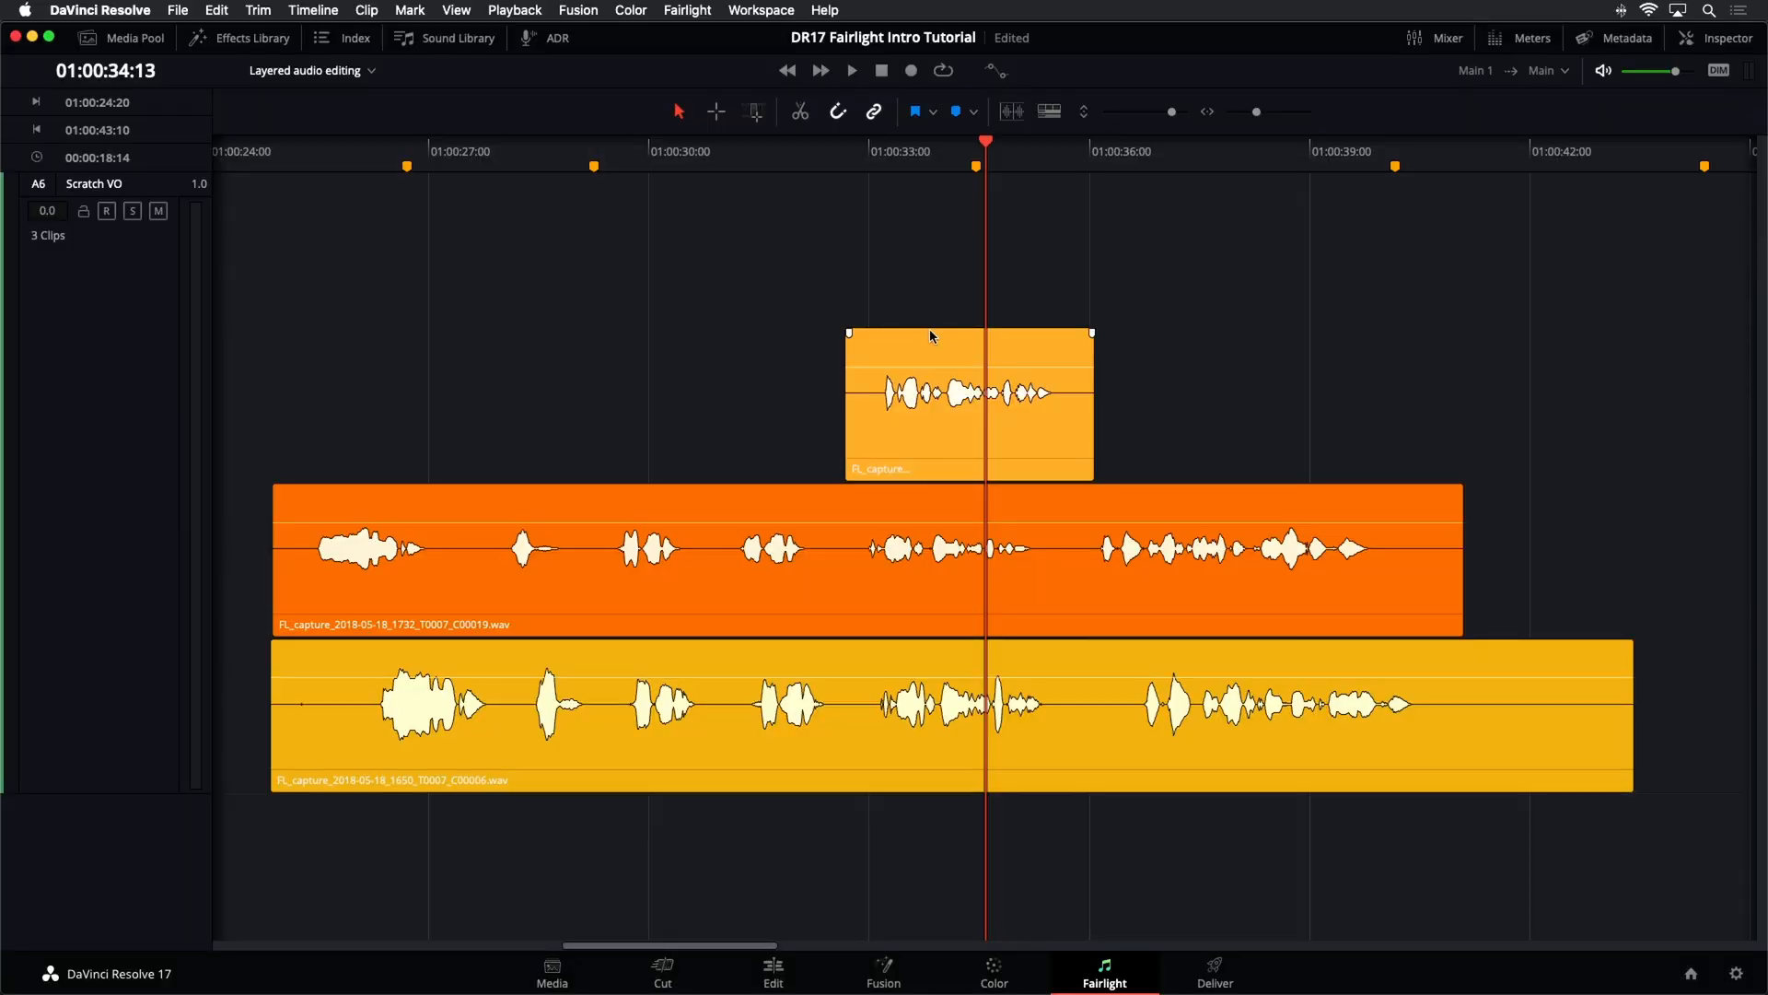
pyautogui.moveTo(841, 162); pyautogui.dragTo(801, 165)
pyautogui.click(788, 548)
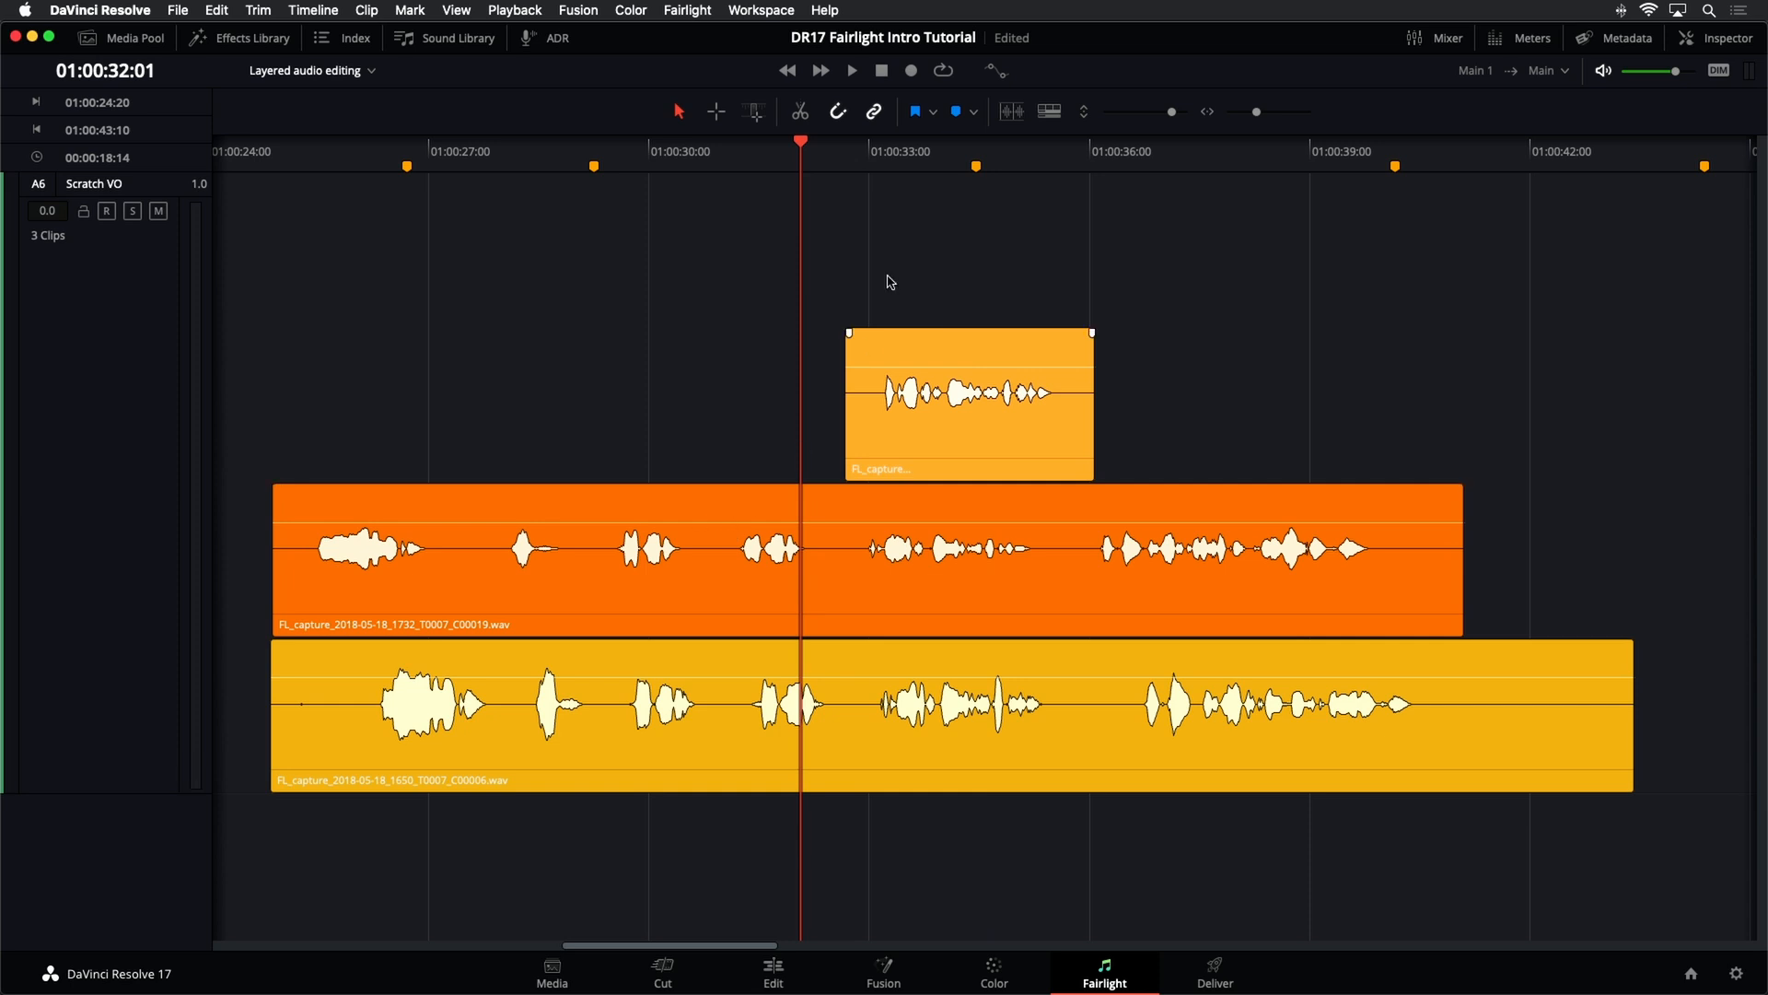
pyautogui.click(948, 162)
pyautogui.click(962, 351)
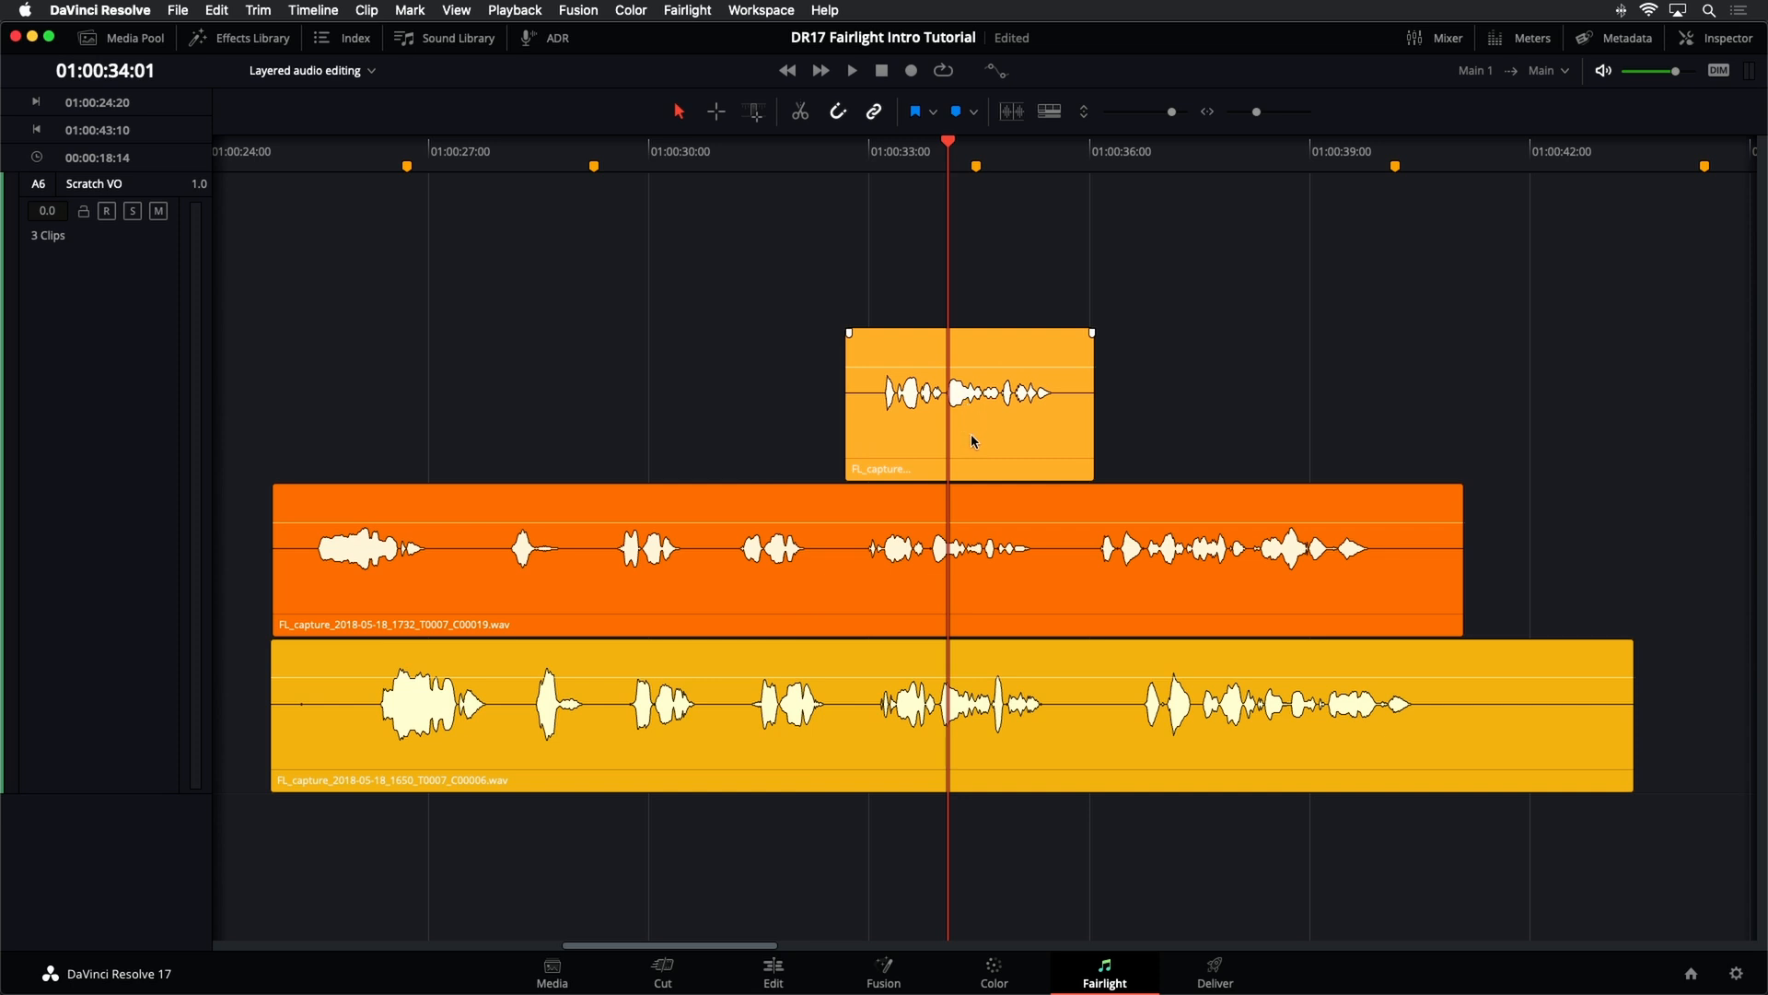
pyautogui.click(985, 493)
# Restack the Scratch VO layers with the short clip on top, the 1650 take in the middle and the 1732 take at the bottom
pyautogui.moveTo(856, 596); pyautogui.dragTo(881, 380)
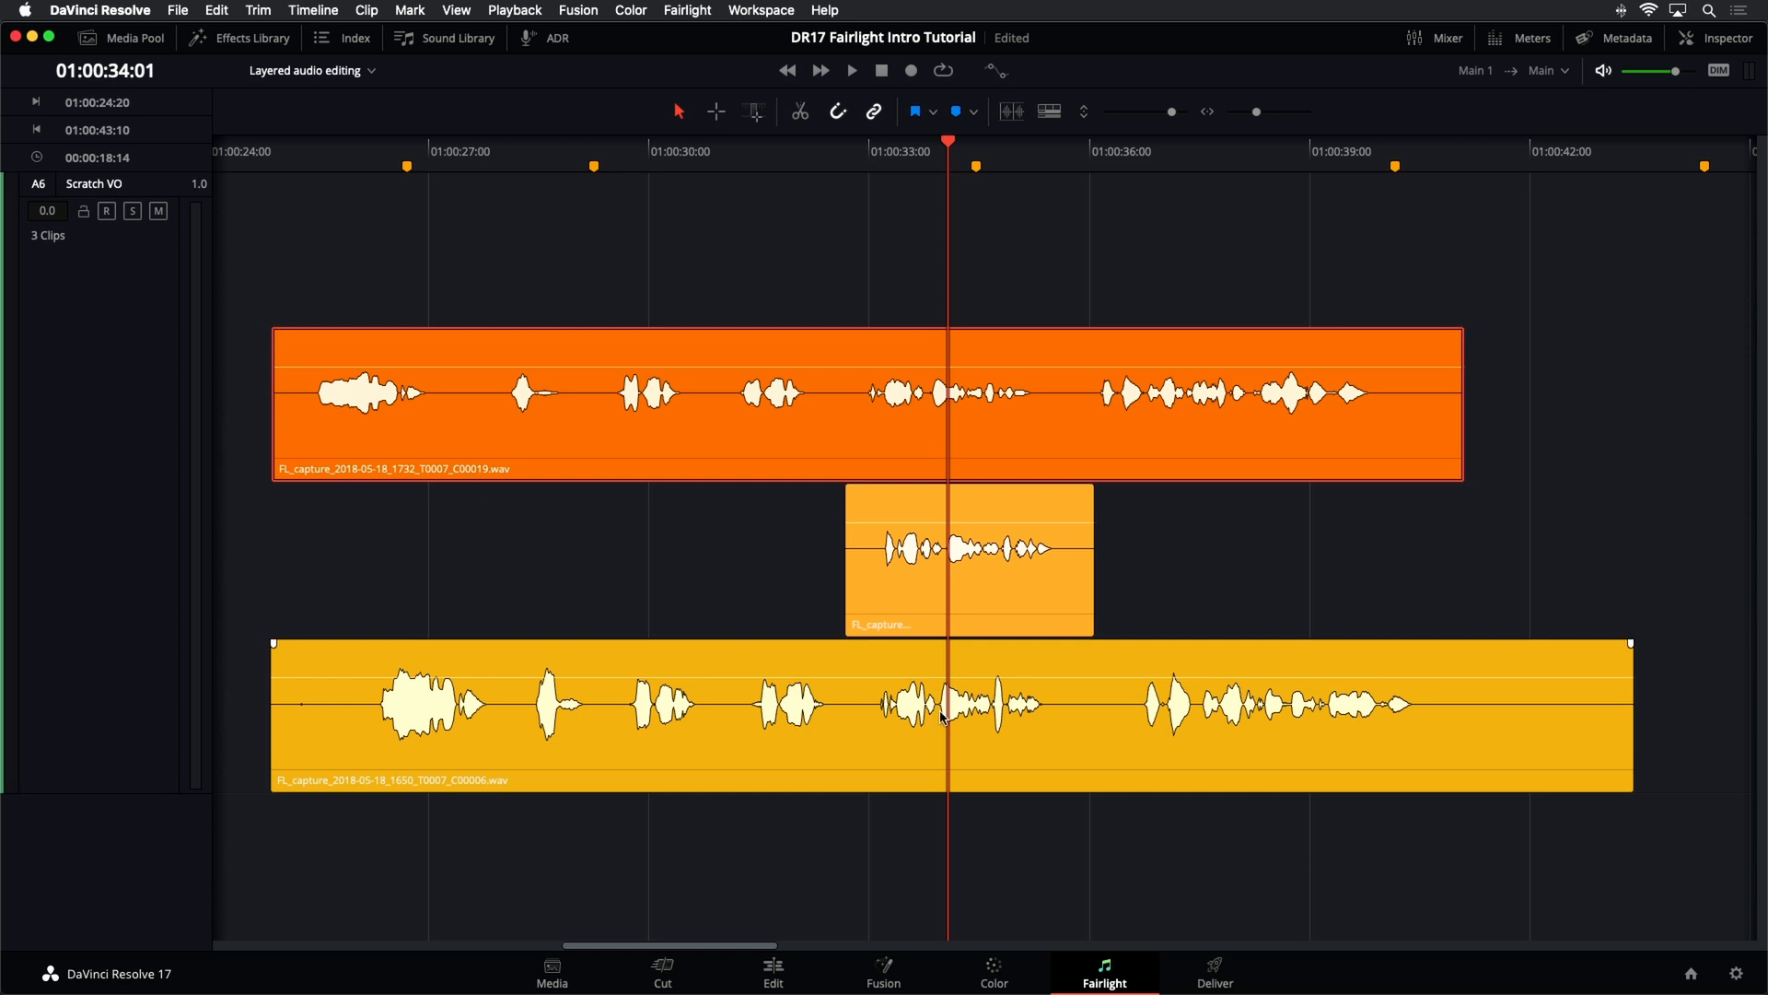
pyautogui.moveTo(943, 750); pyautogui.dragTo(946, 339)
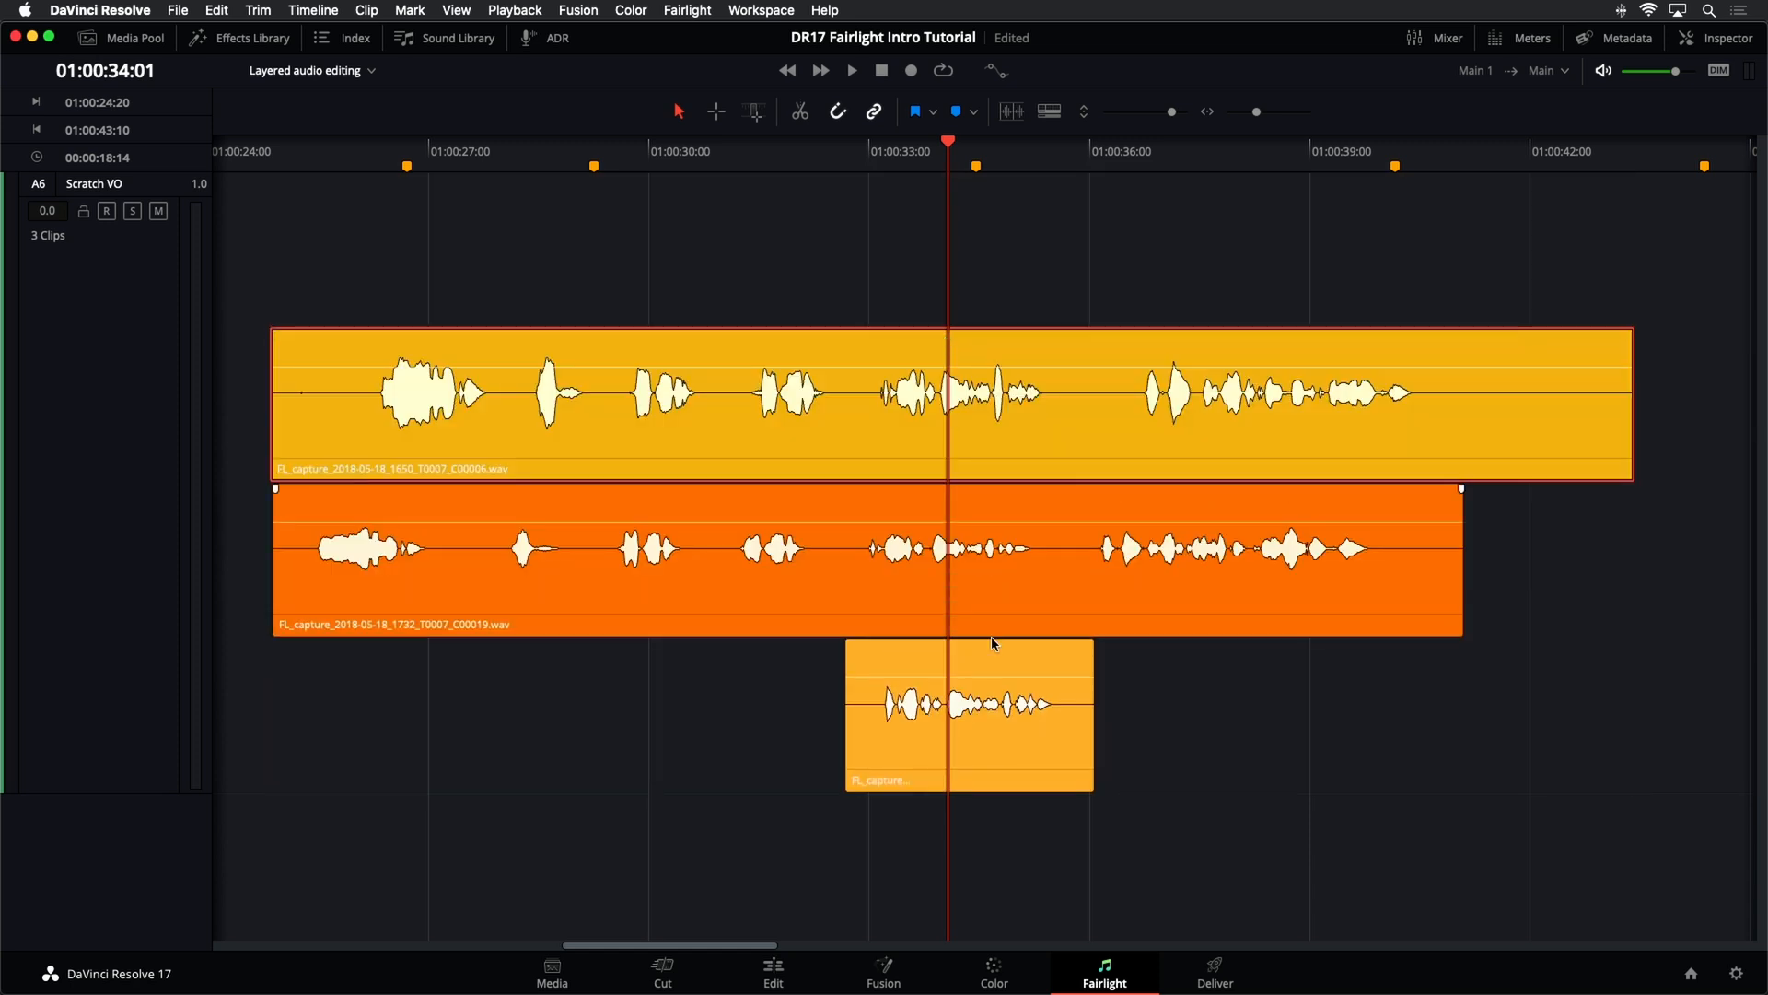
pyautogui.moveTo(1007, 746); pyautogui.dragTo(974, 296)
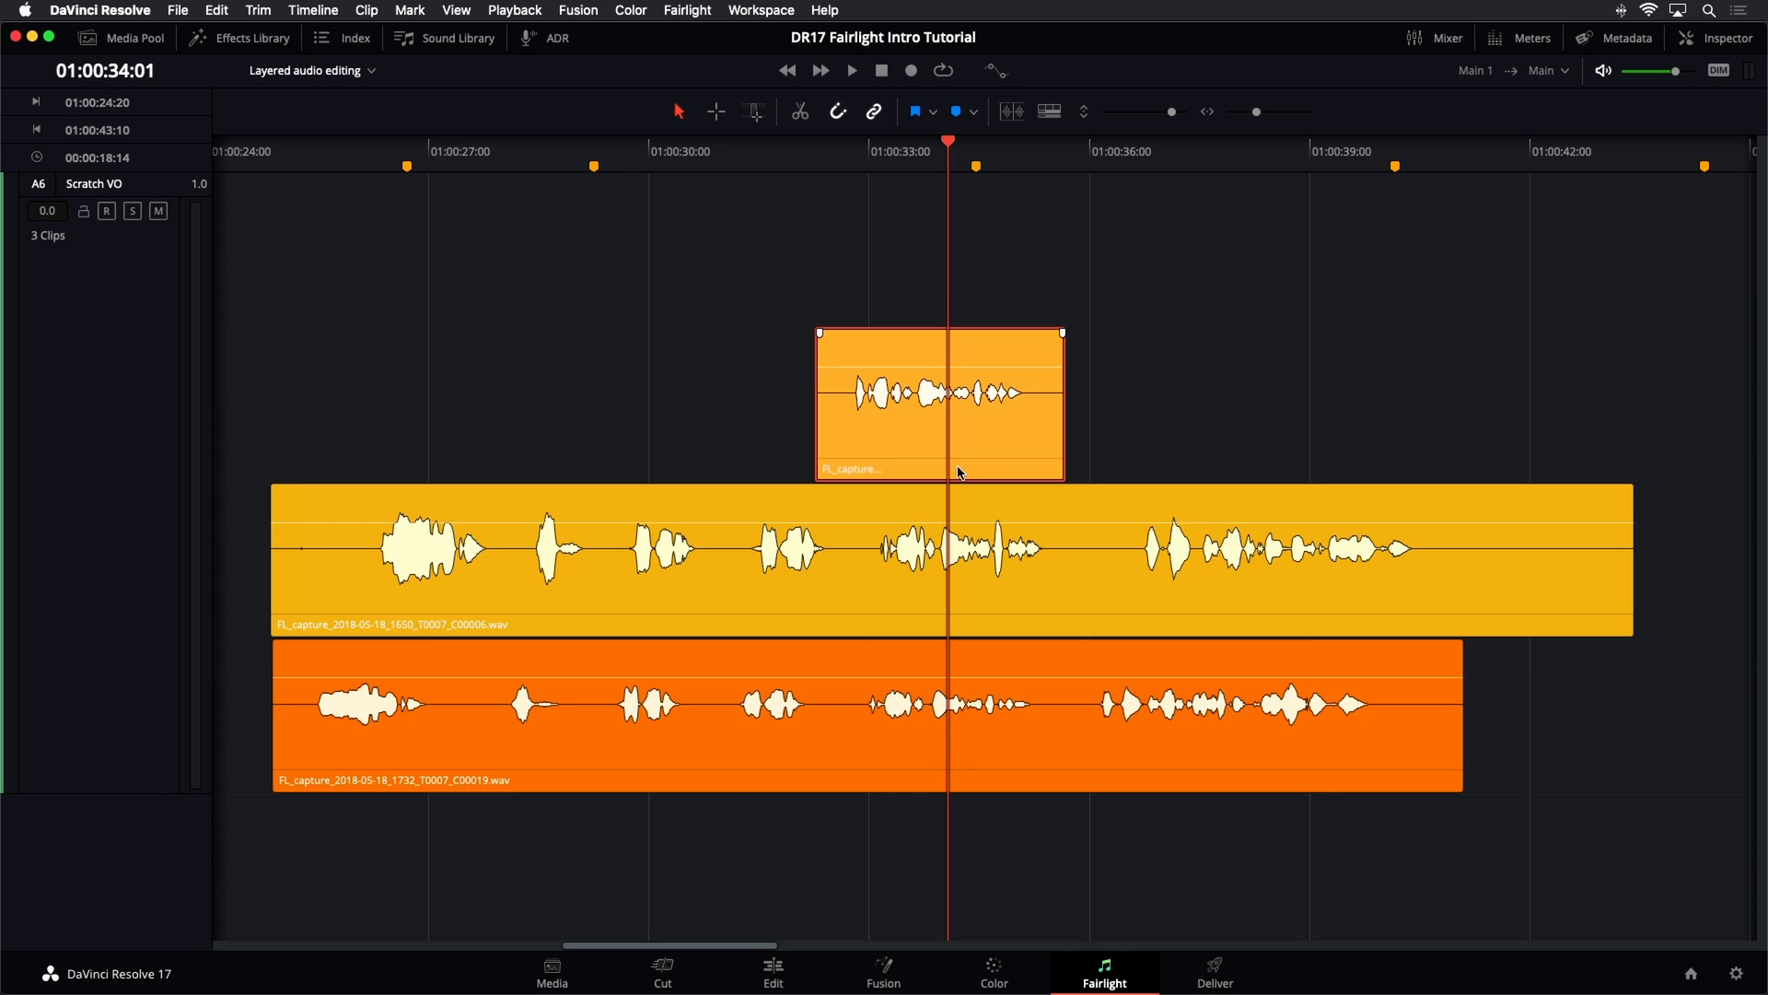
# Move the short clip through the middle and bottom layers, then back to the top over the matching waveform around 01:00:34:01
pyautogui.moveTo(955, 471); pyautogui.dragTo(955, 504)
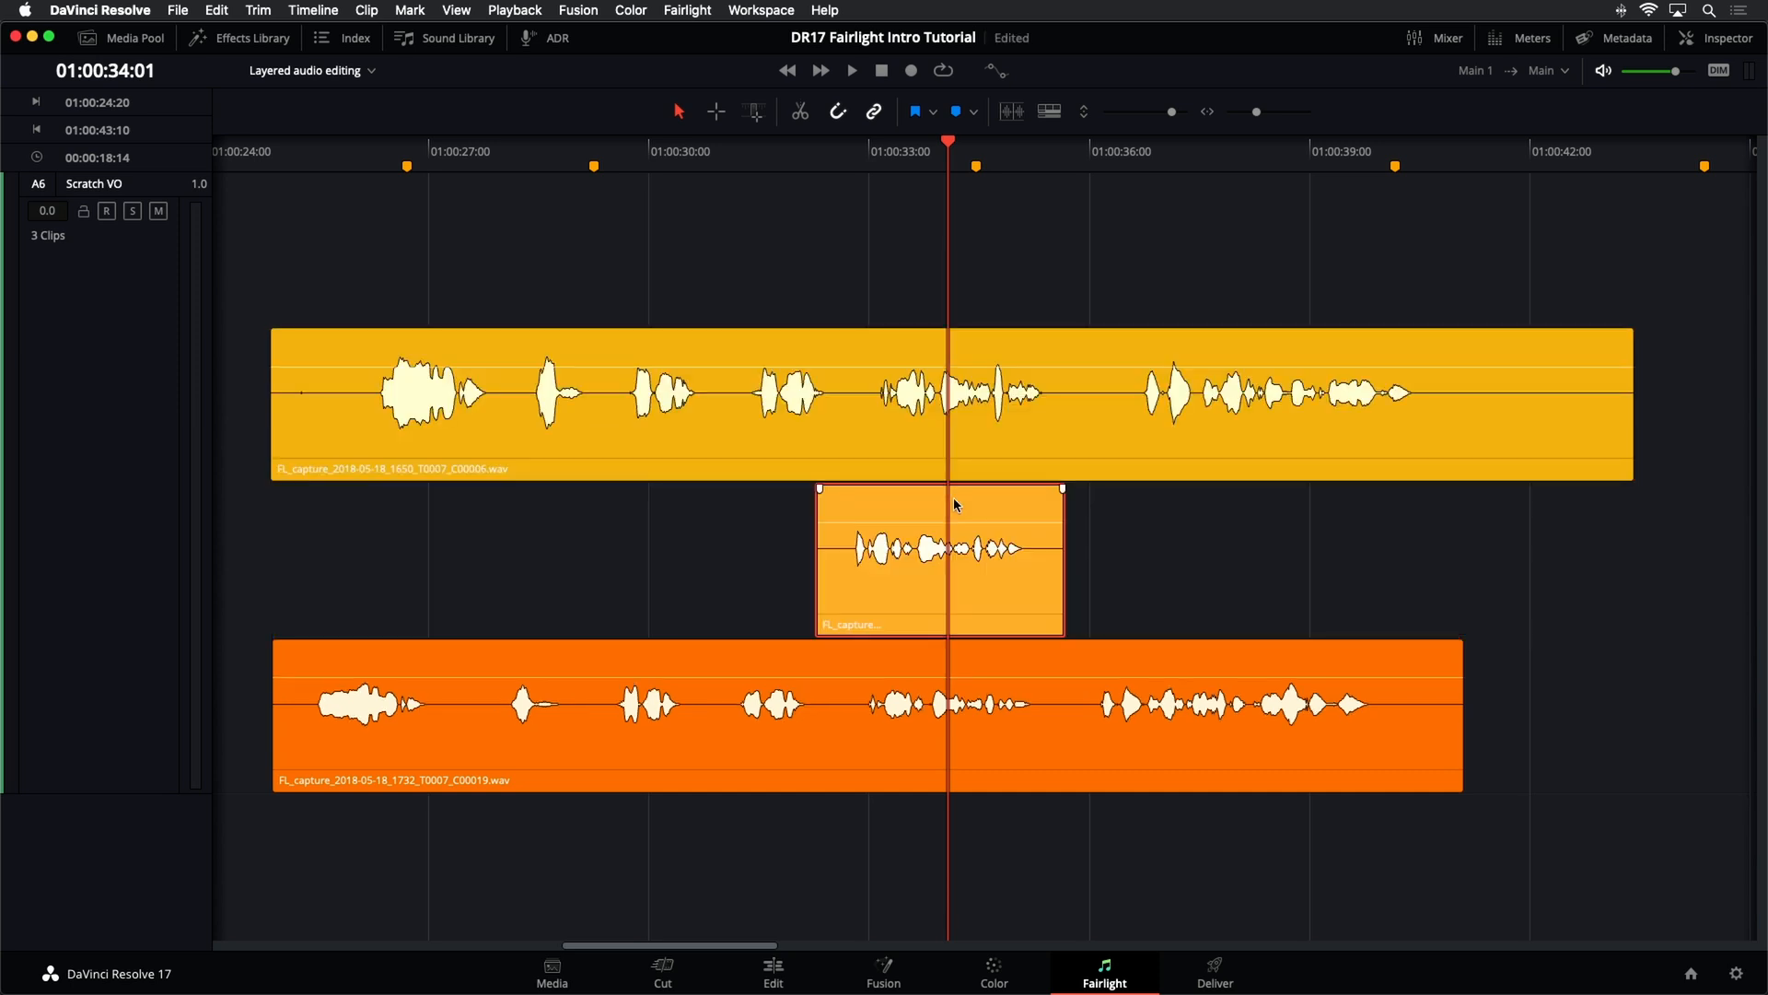
pyautogui.moveTo(943, 568); pyautogui.dragTo(927, 673)
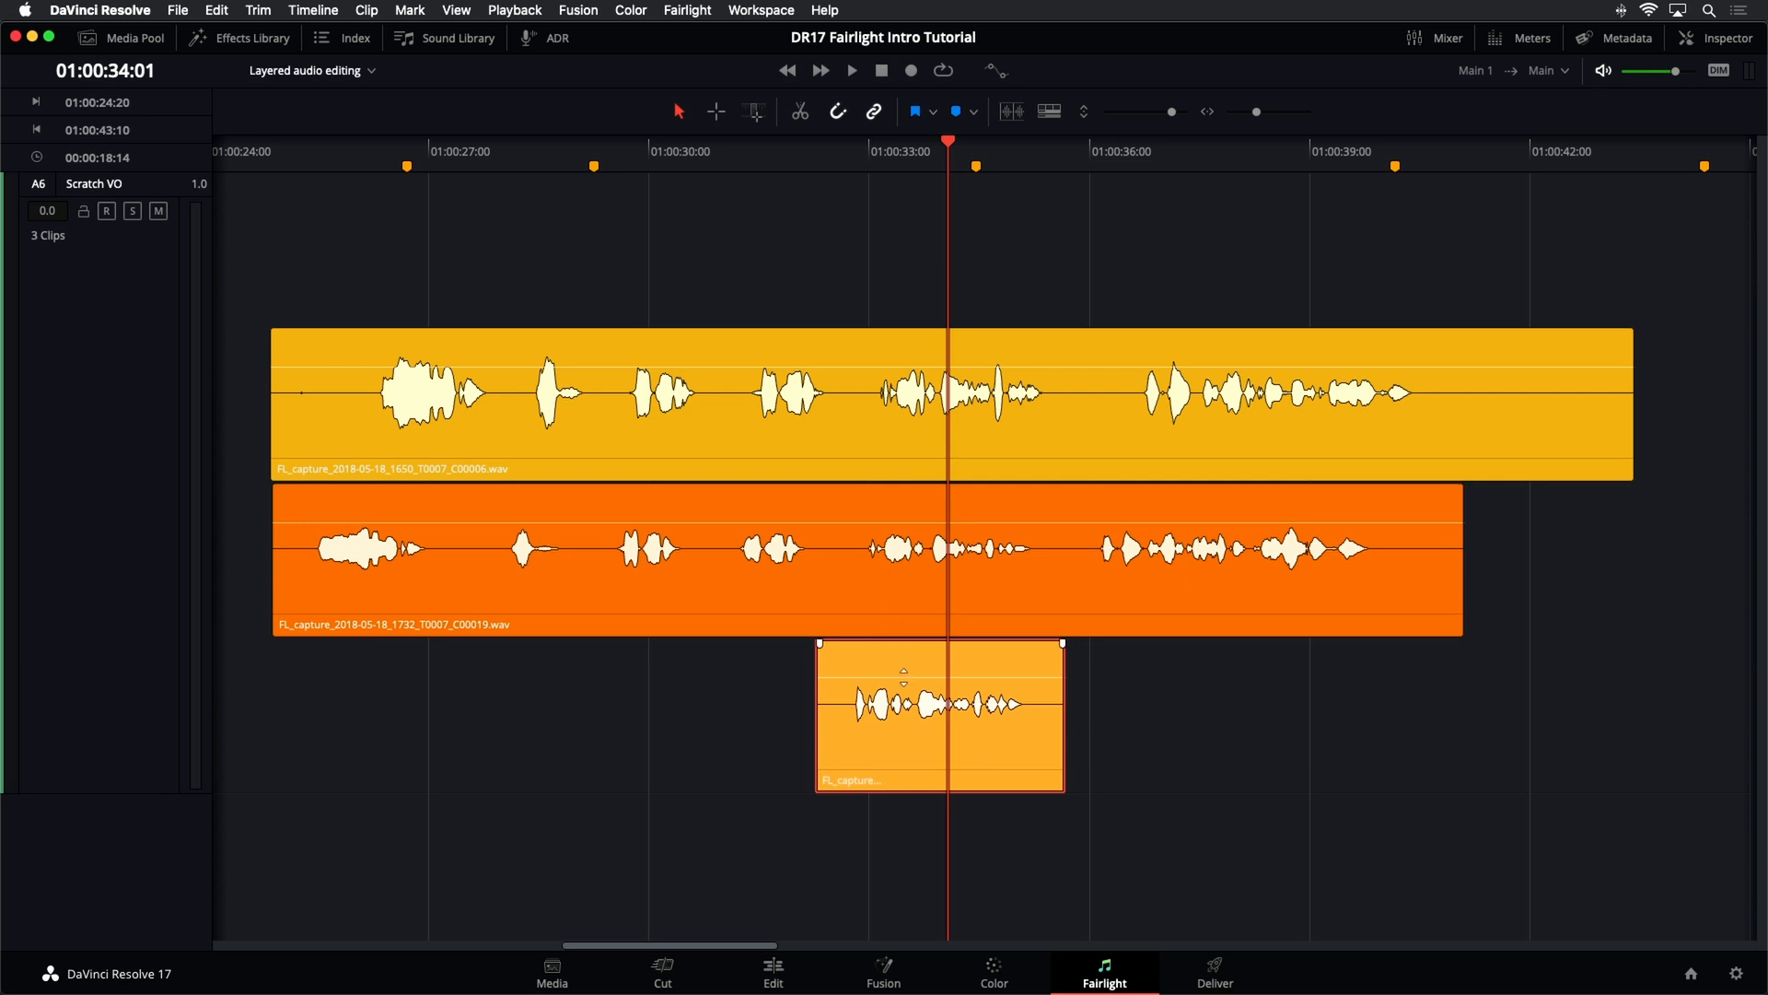
pyautogui.moveTo(936, 758); pyautogui.dragTo(1002, 338)
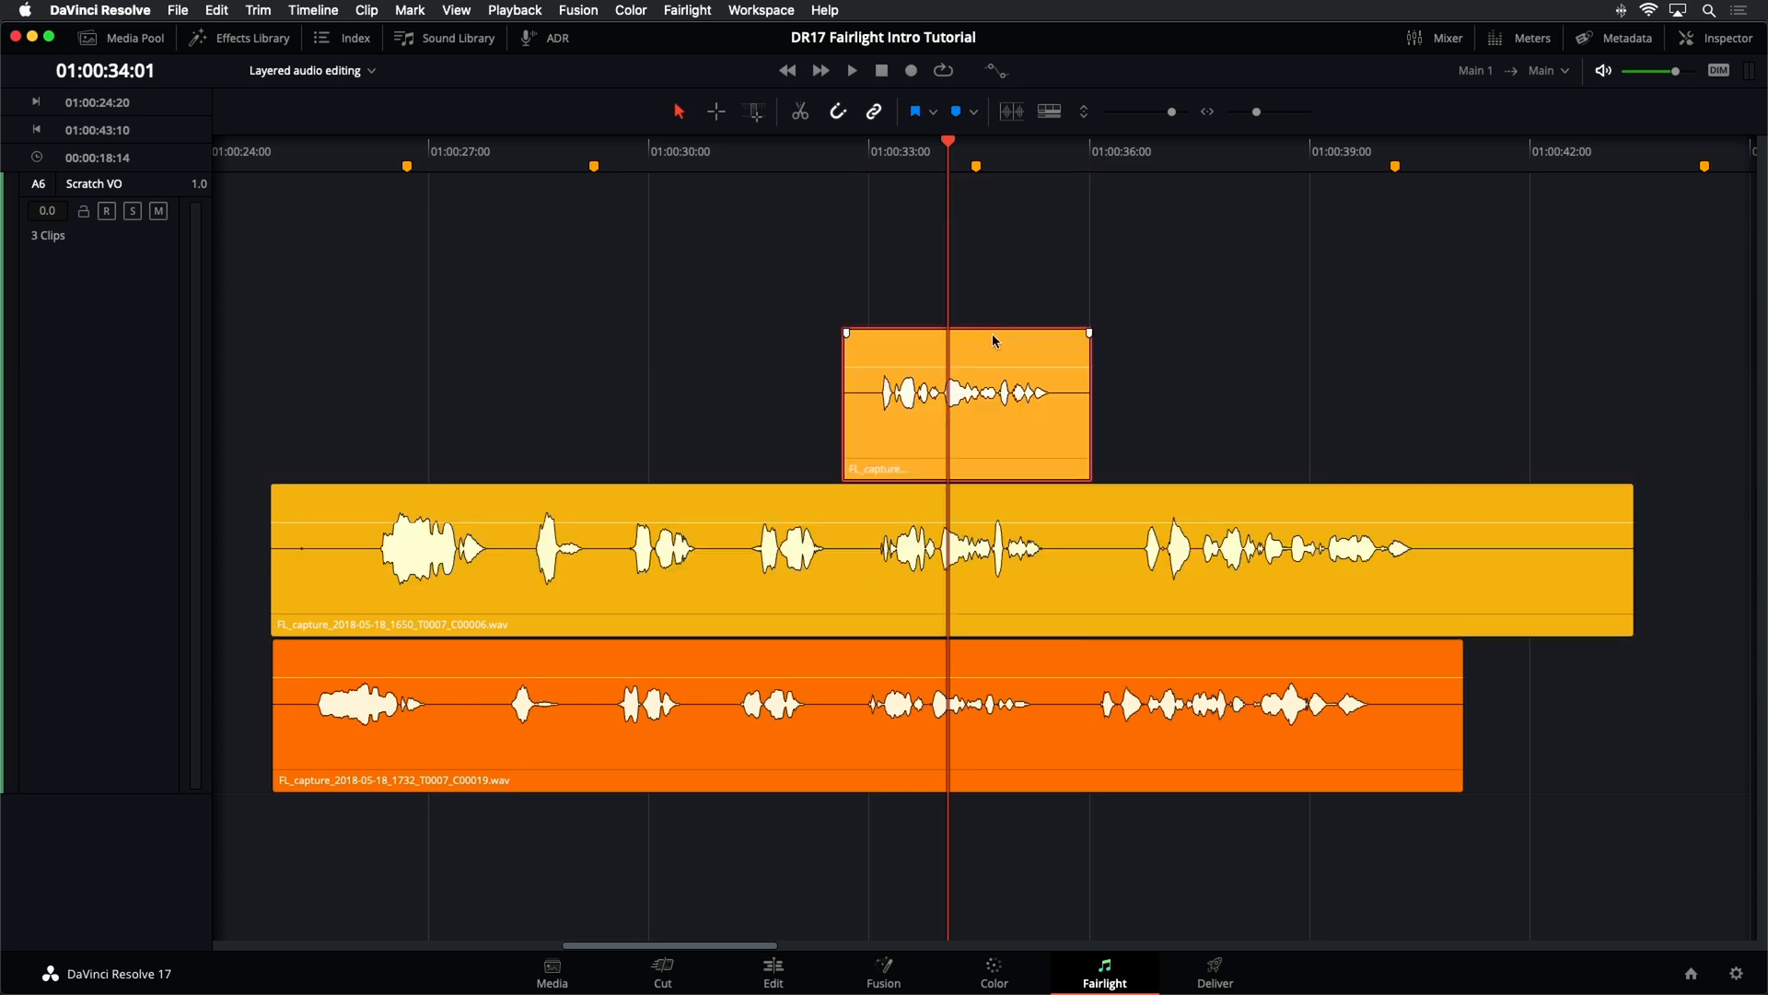
# Deselect the short clip and place the playhead at 01:00:25:09, near the start of the takes
pyautogui.click(982, 277)
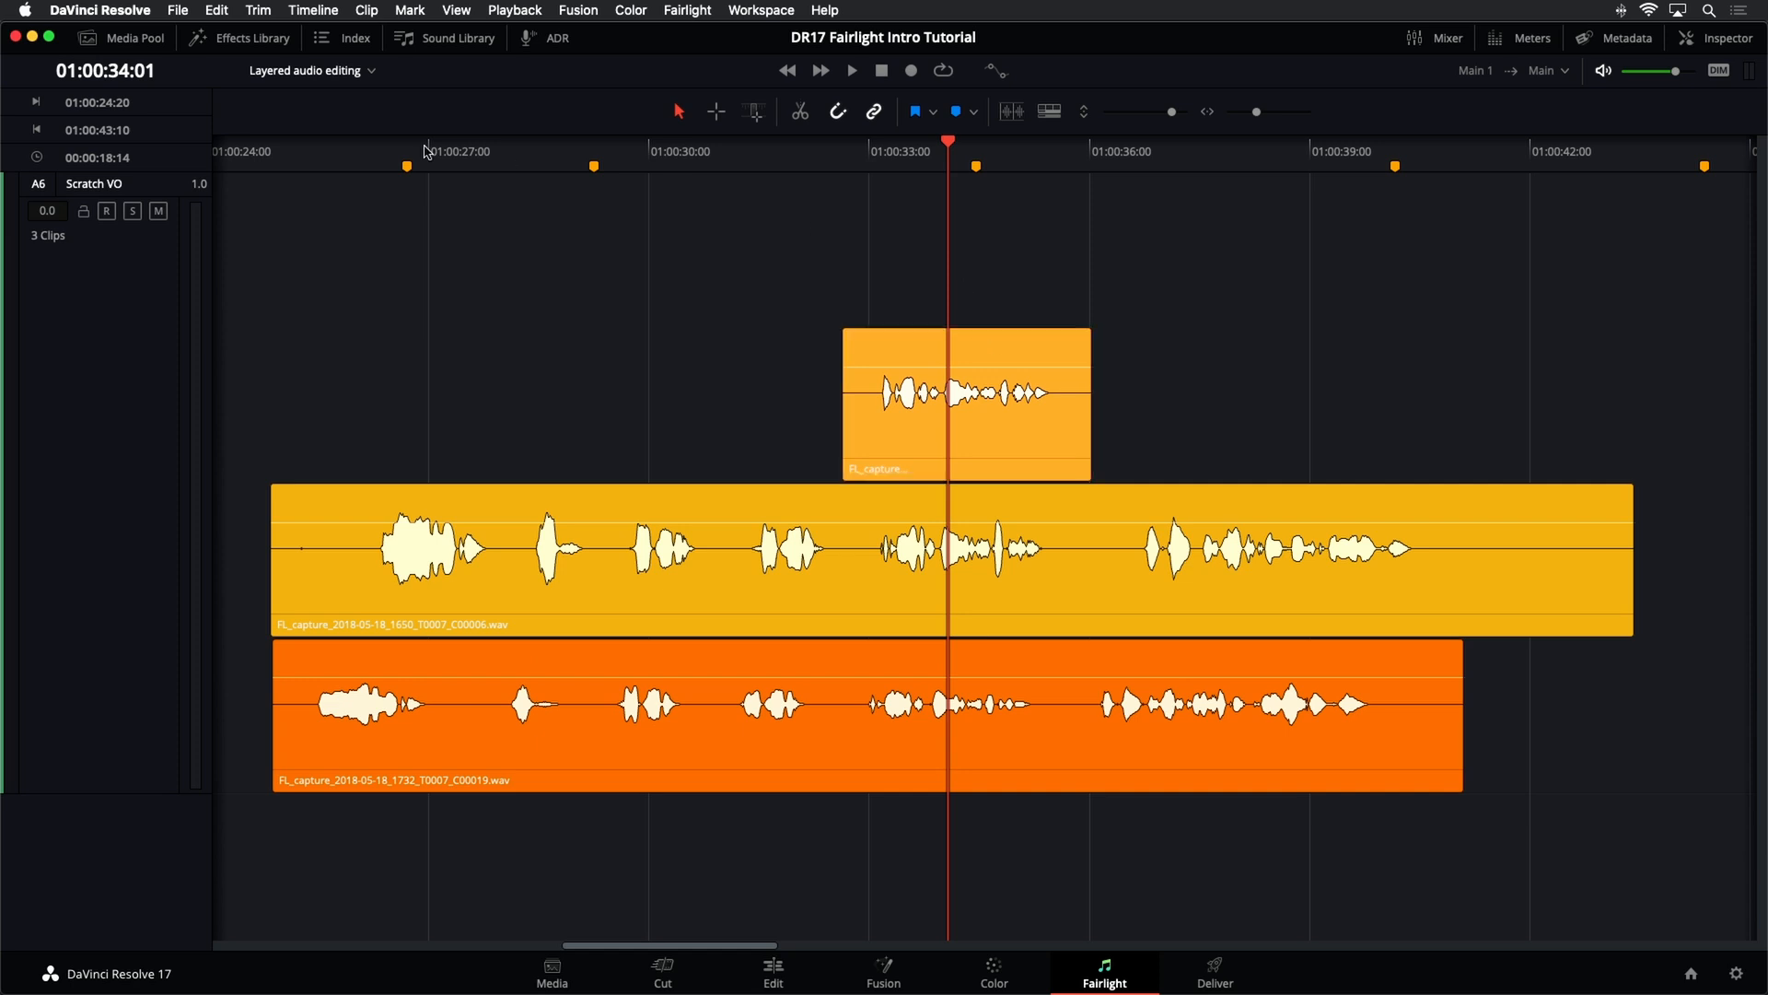
pyautogui.click(312, 150)
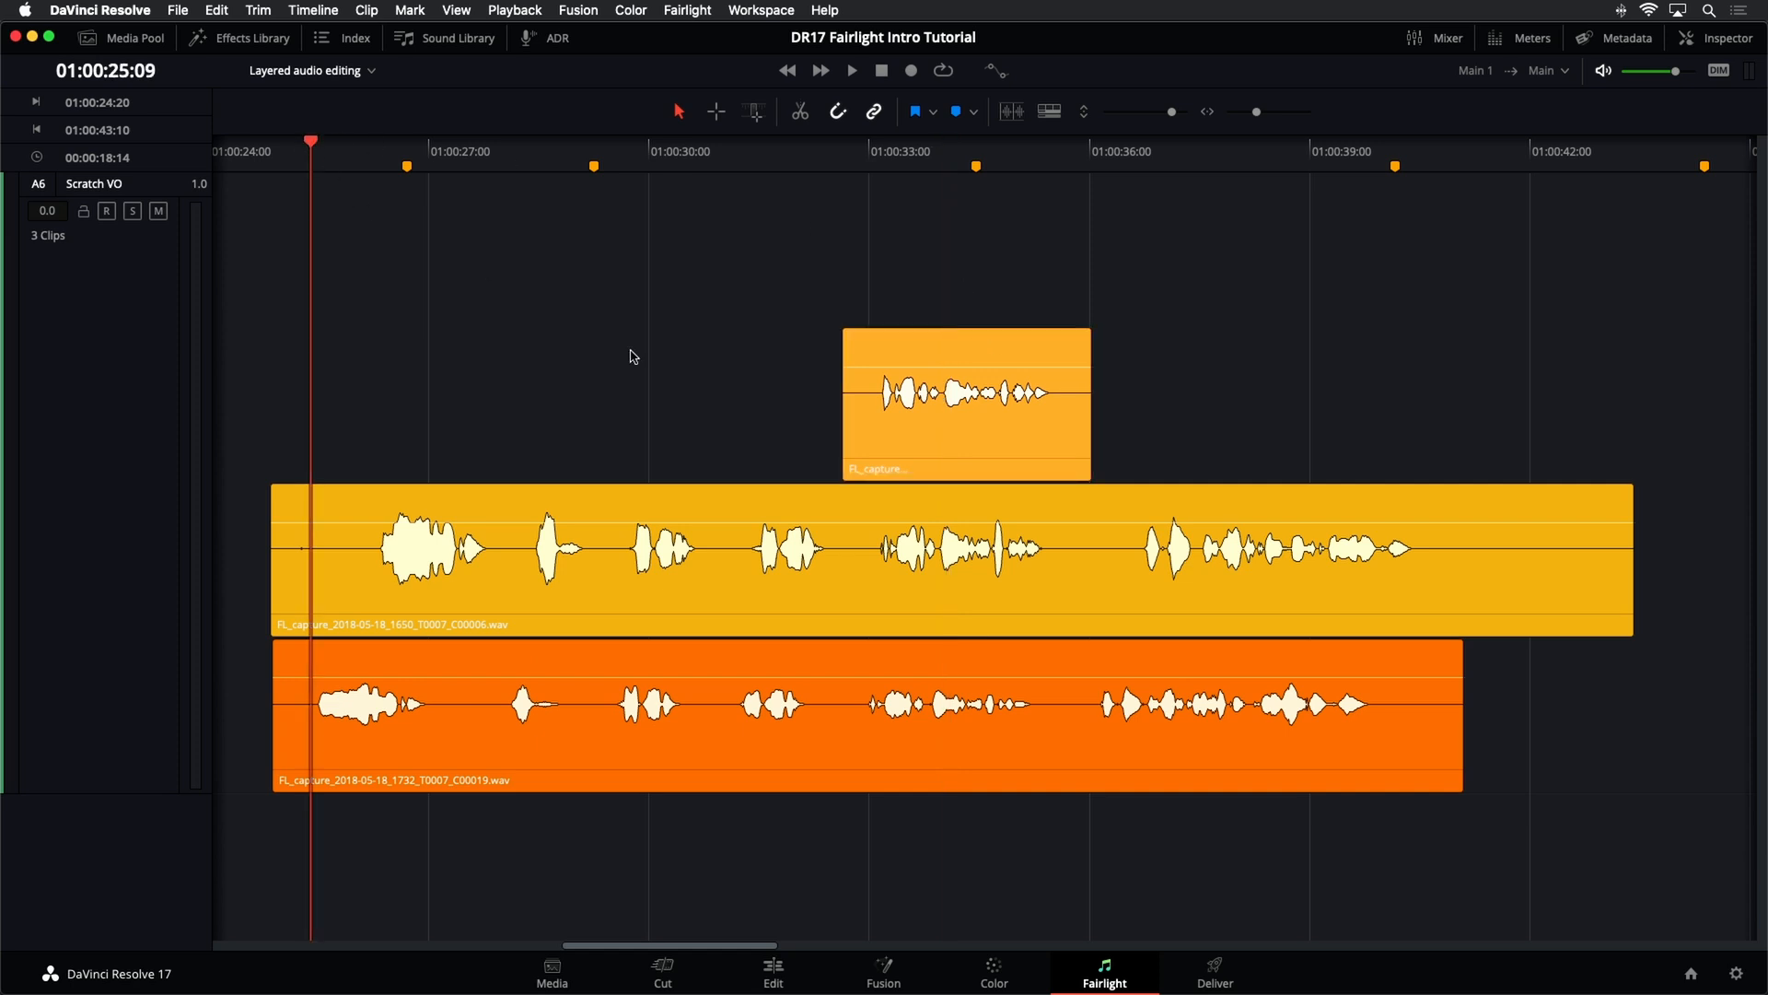
# Play the Scratch VO track up to 01:00:34:09 while restacking layers, ending with the 1650 take on top and the short clip in the middle
pyautogui.press('space')
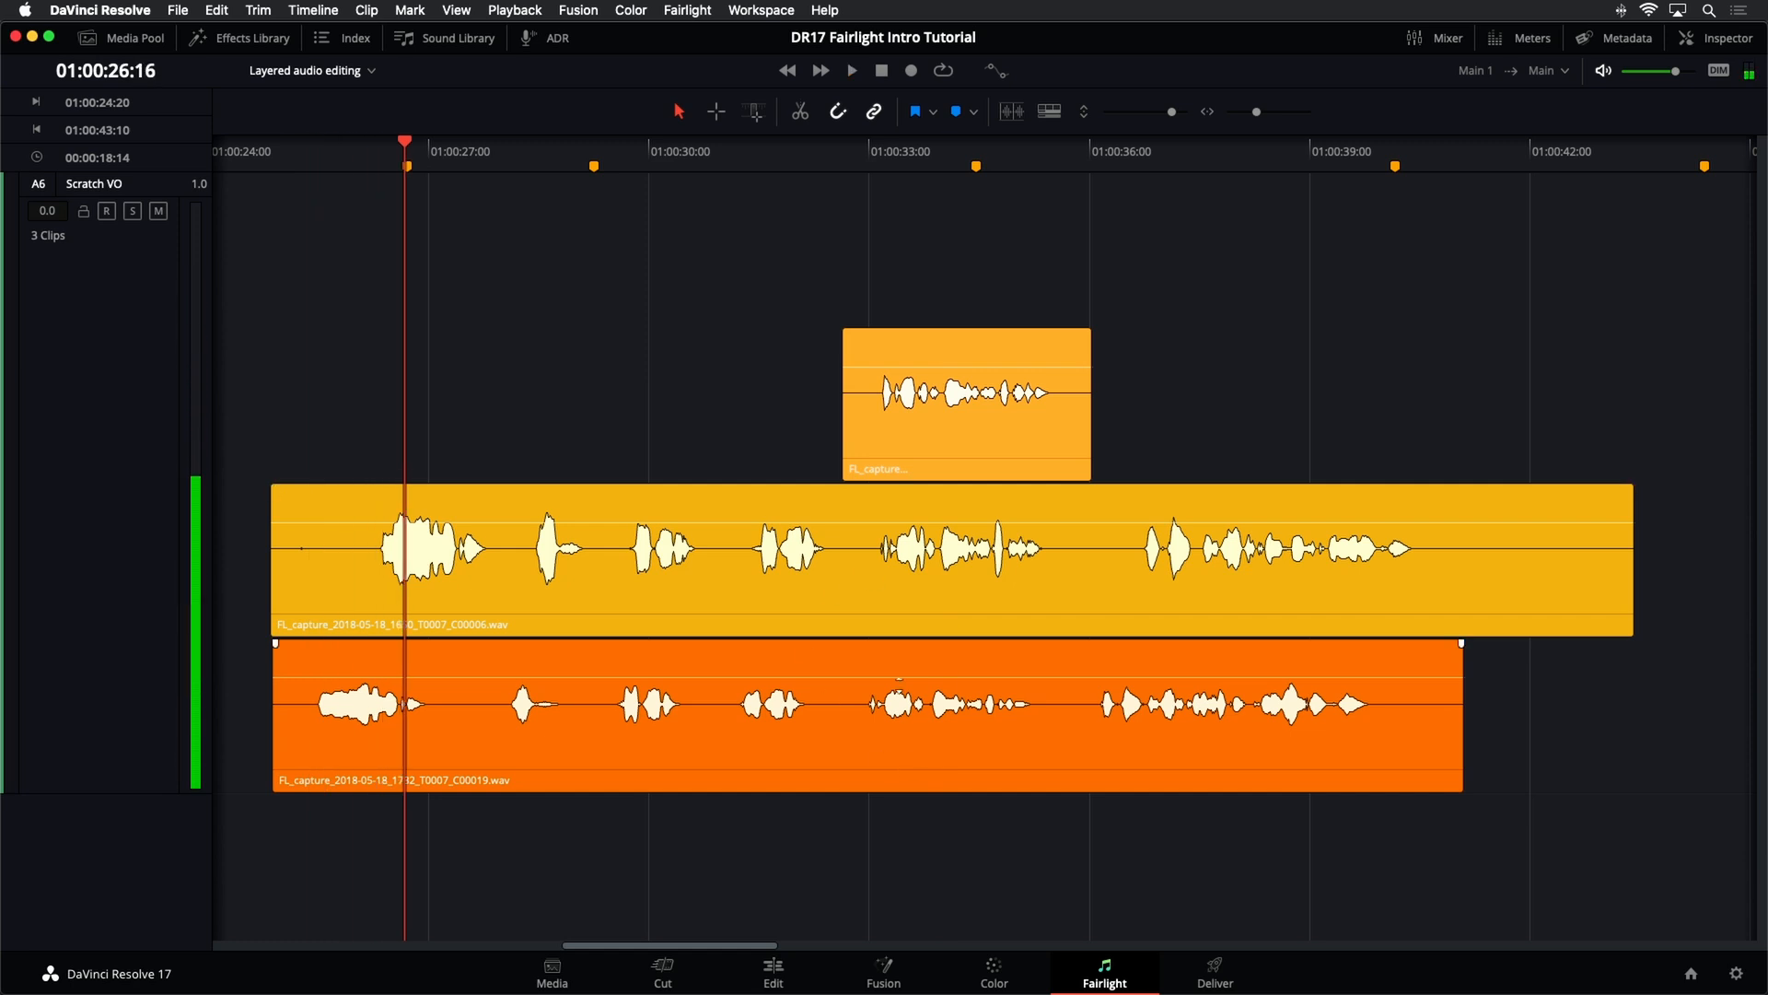
pyautogui.press('space')
pyautogui.moveTo(921, 743); pyautogui.dragTo(902, 512)
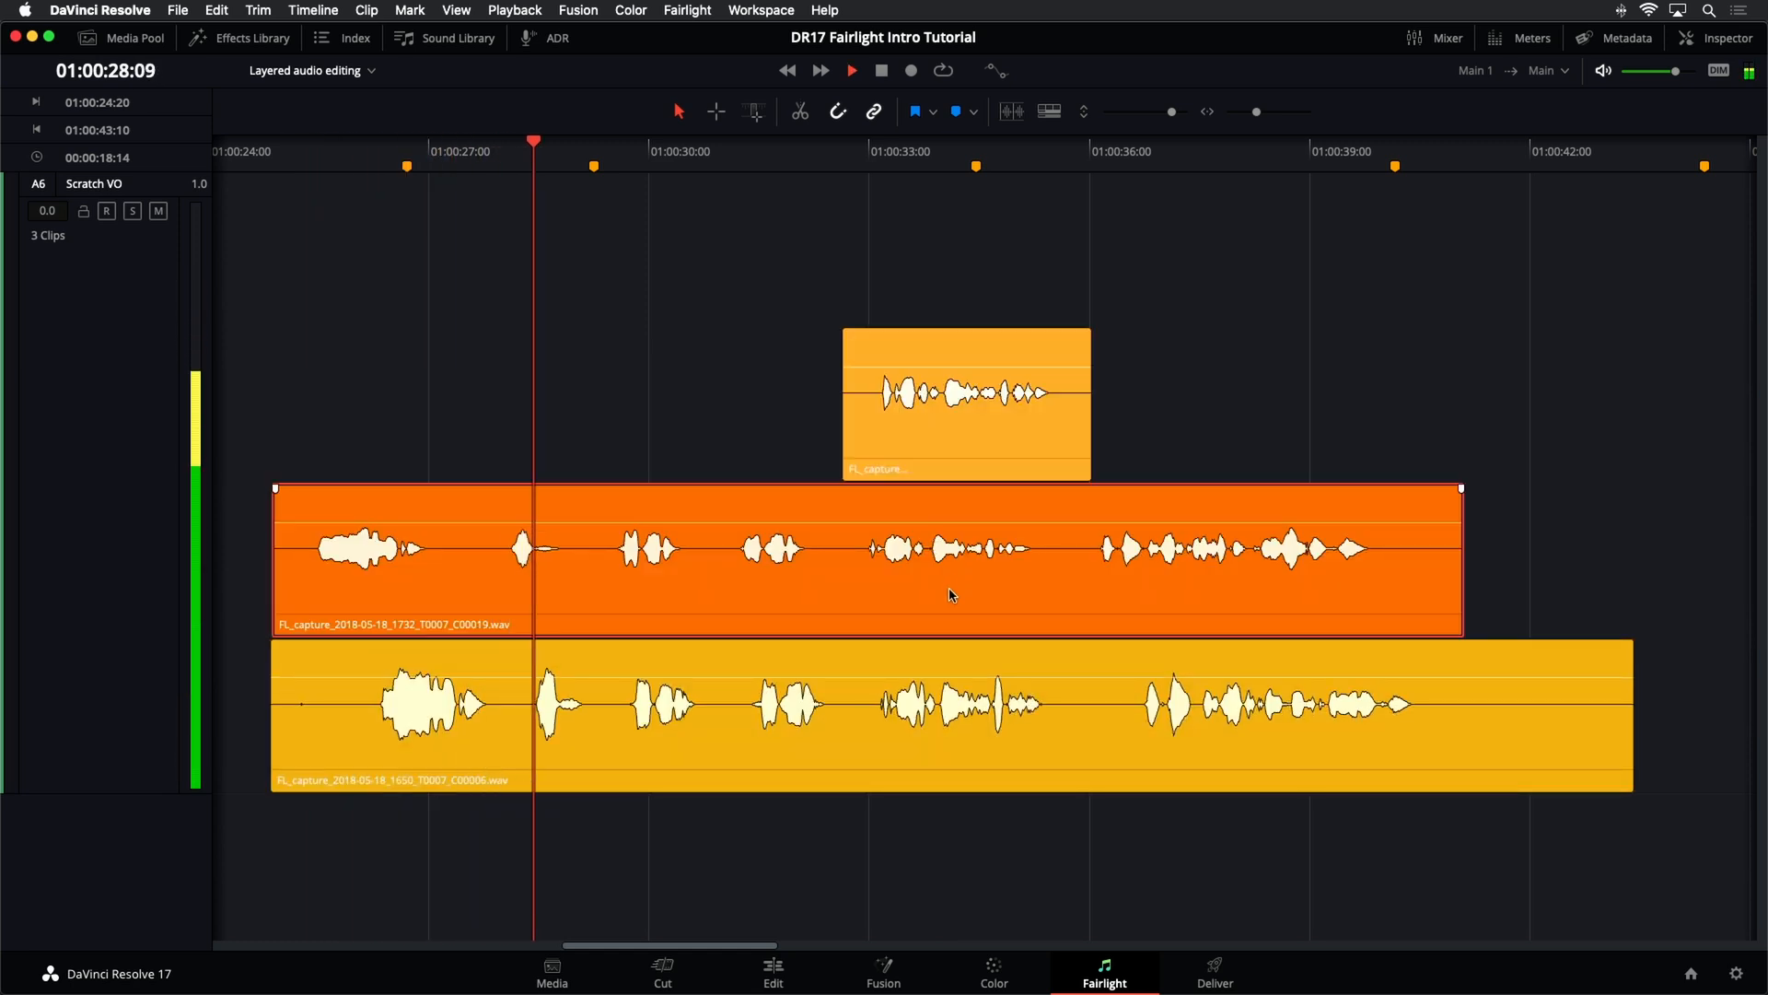
pyautogui.moveTo(948, 588); pyautogui.dragTo(971, 447)
pyautogui.moveTo(979, 560); pyautogui.dragTo(974, 405)
pyautogui.moveTo(1010, 734); pyautogui.dragTo(970, 422)
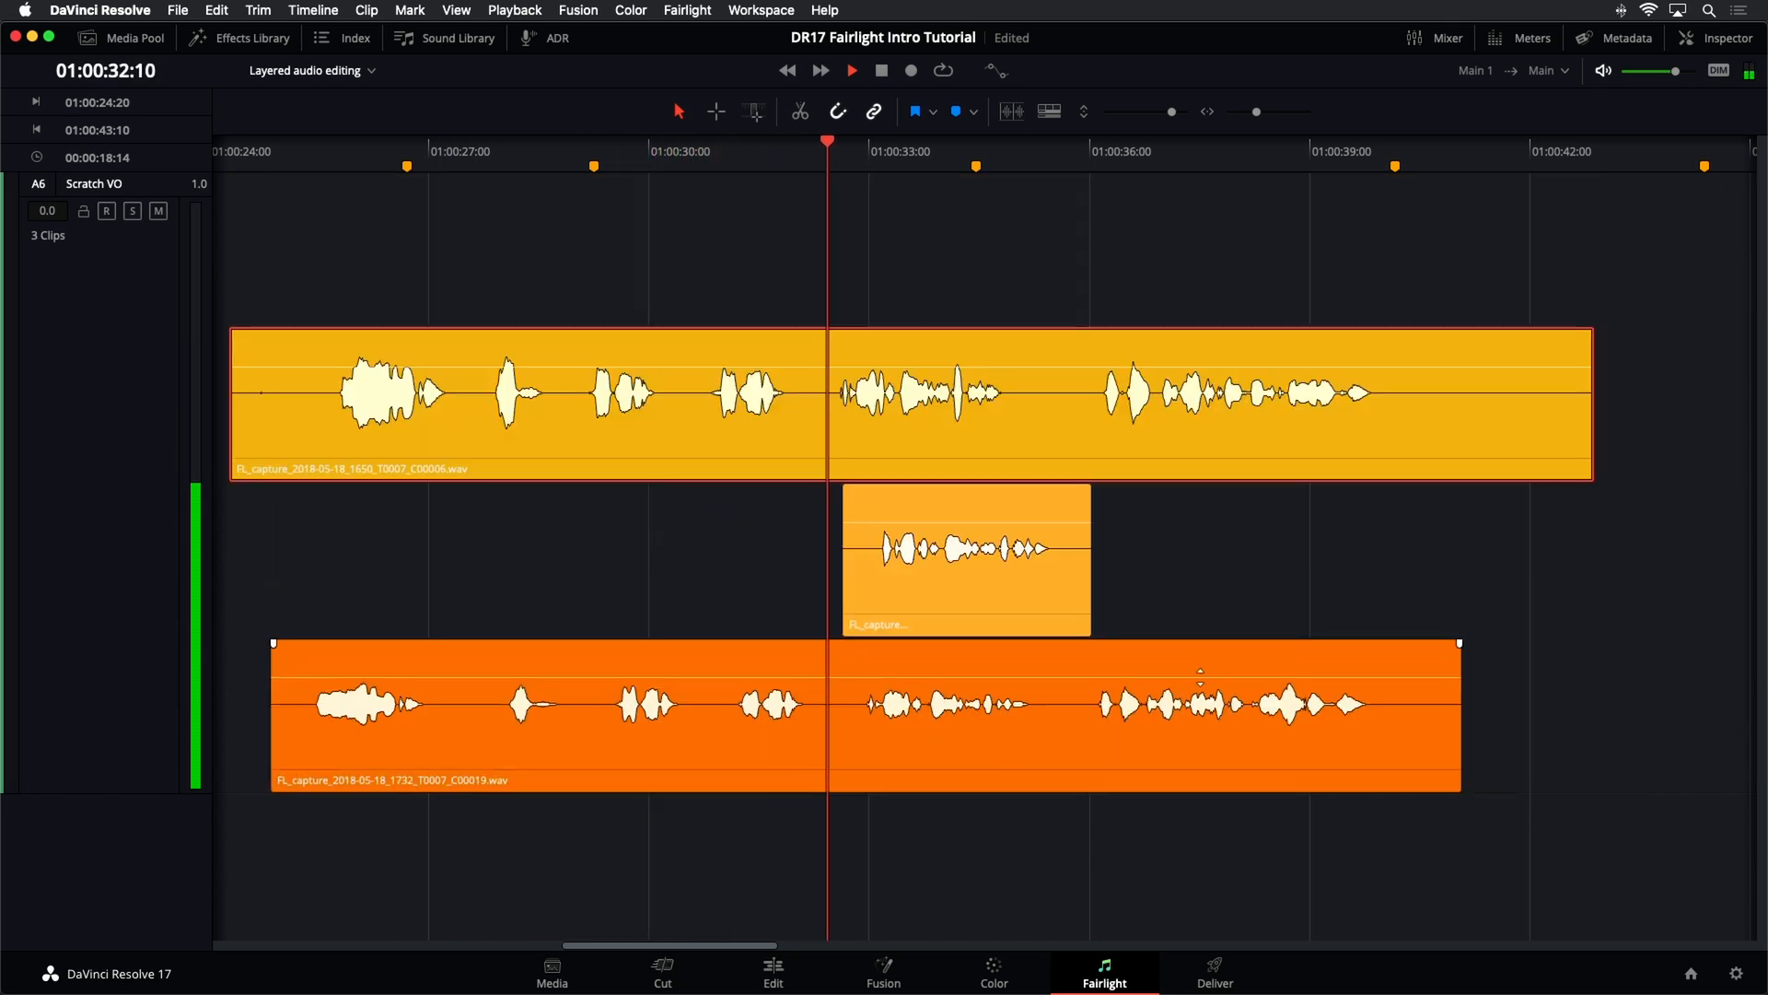
pyautogui.press('space')
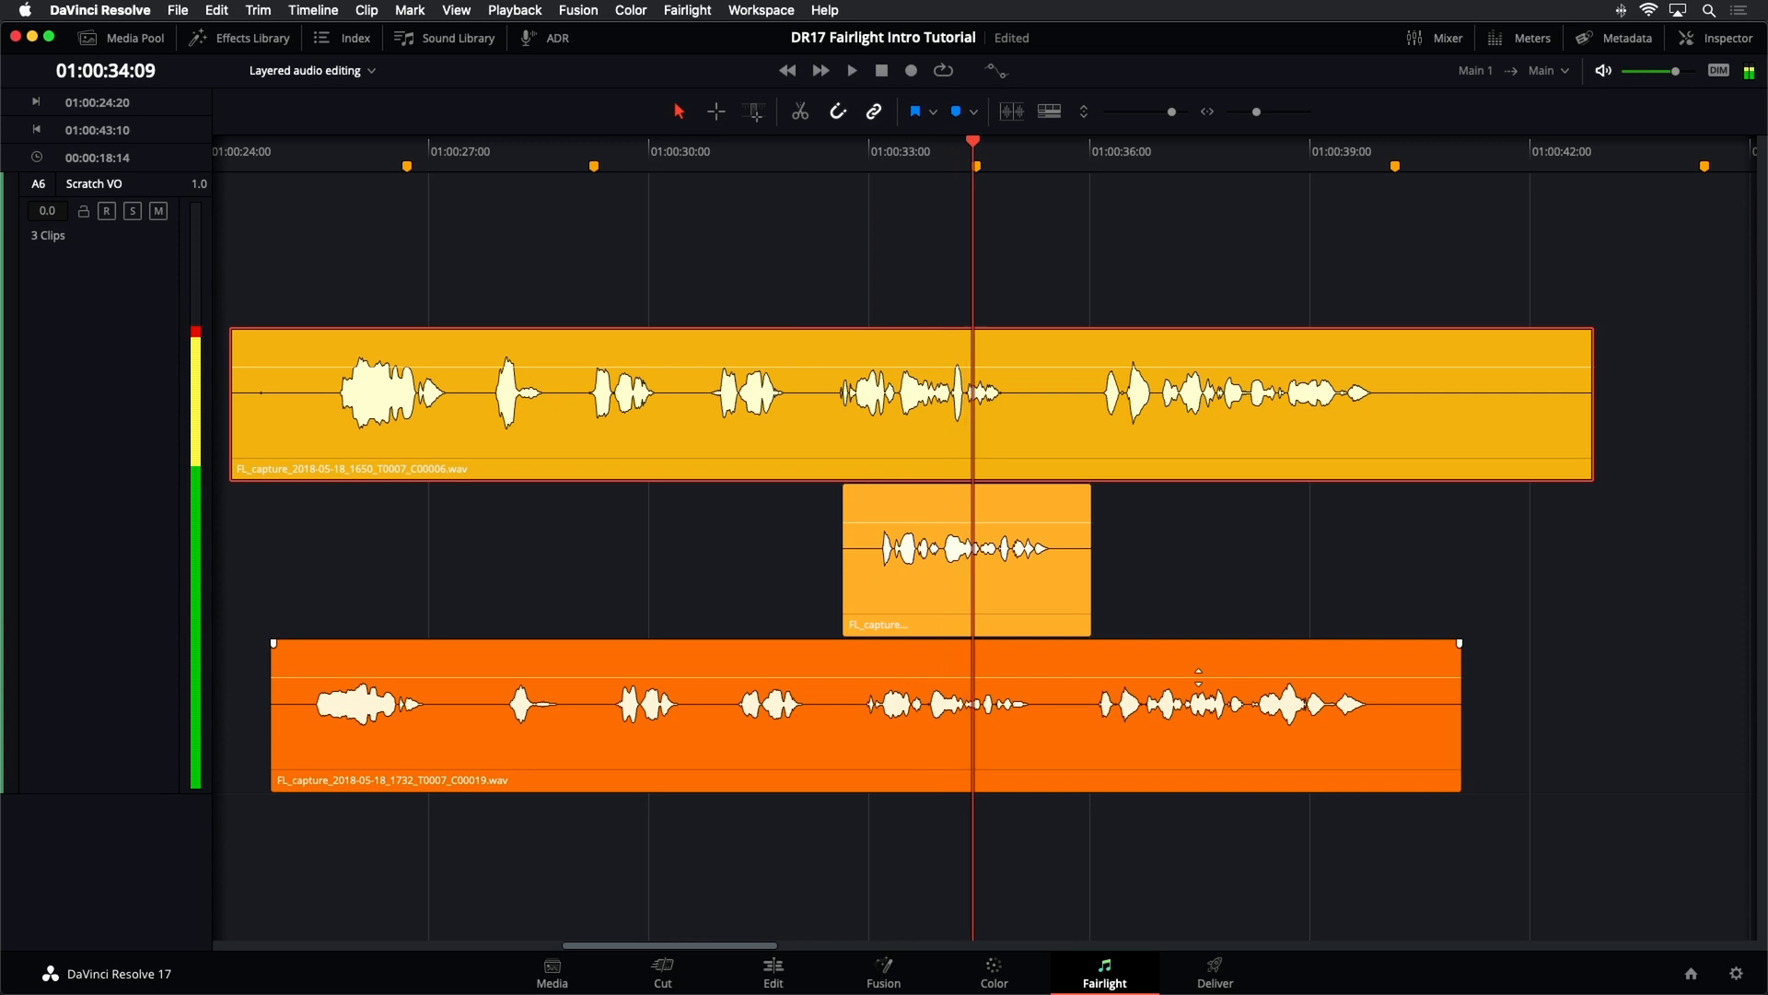
# Restack the Scratch VO layers with the short clip on top, the 1732 take in the middle and the 1650 take at the bottom
pyautogui.click(1045, 580)
pyautogui.moveTo(1043, 581); pyautogui.dragTo(1032, 415)
pyautogui.moveTo(1079, 616); pyautogui.dragTo(1085, 754)
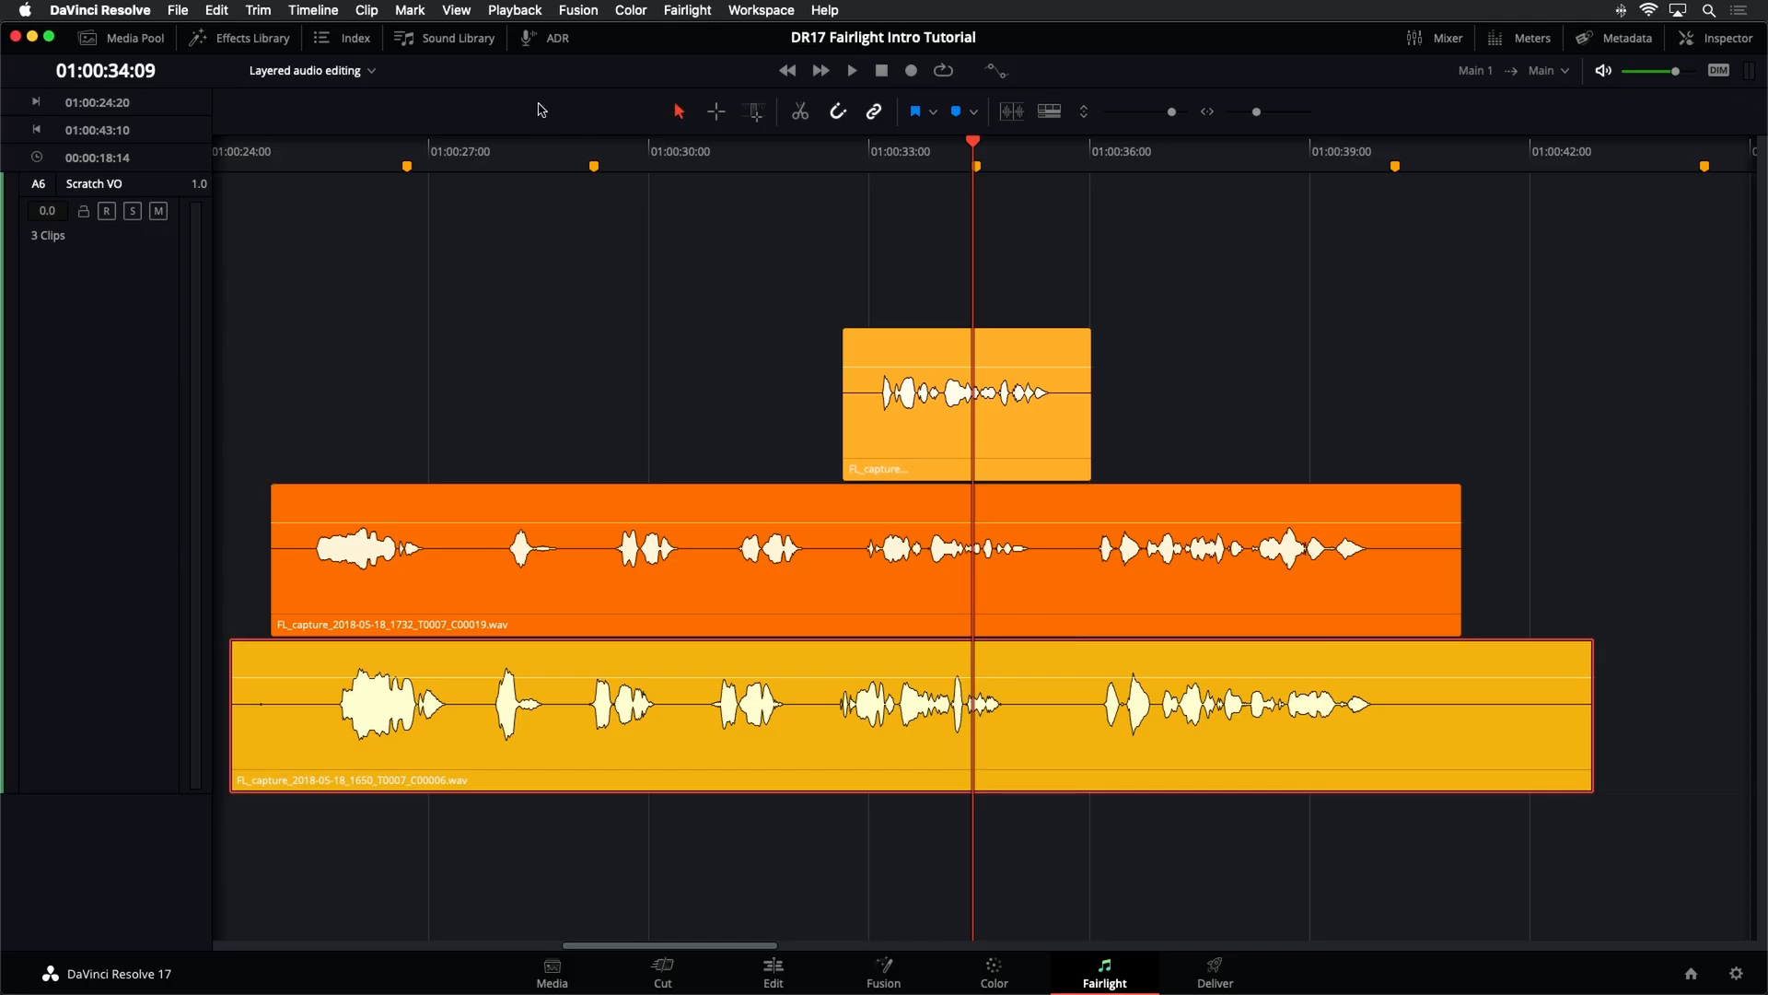
# Place the playhead at 01:00:24:11 and slide the 1650 take earlier so its first phrase lines up with the 1732 take's
pyautogui.click(272, 155)
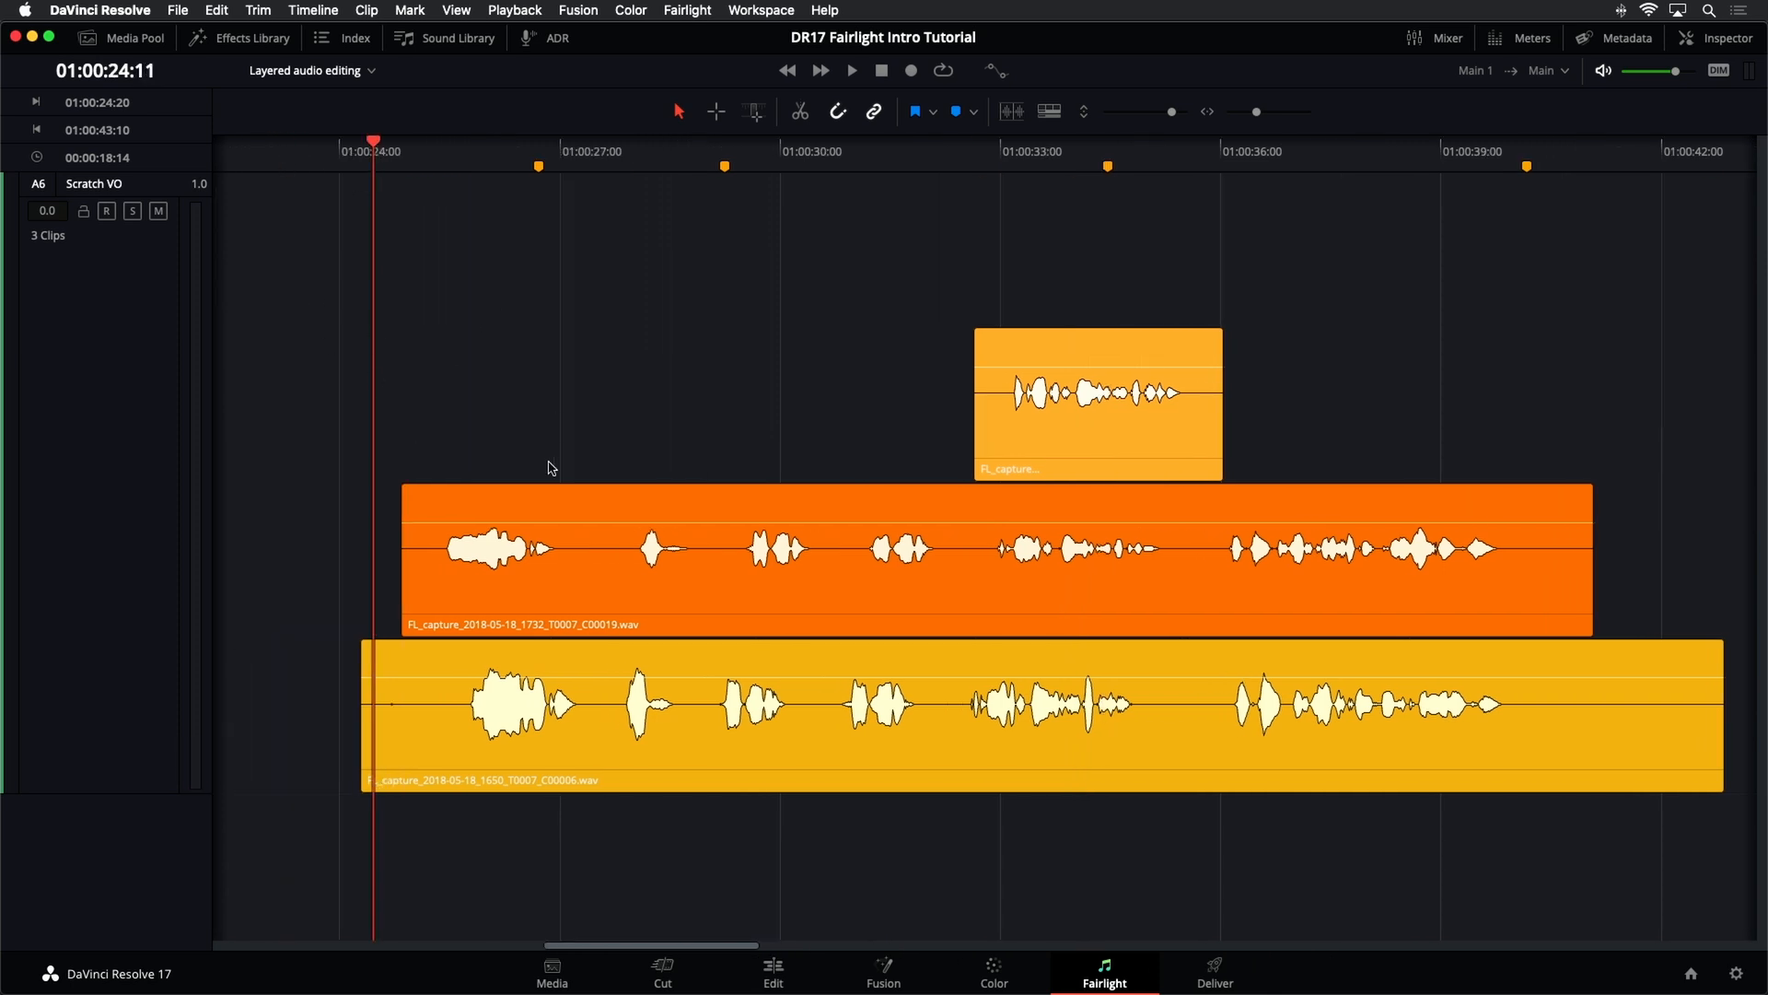
pyautogui.moveTo(685, 759); pyautogui.dragTo(660, 771)
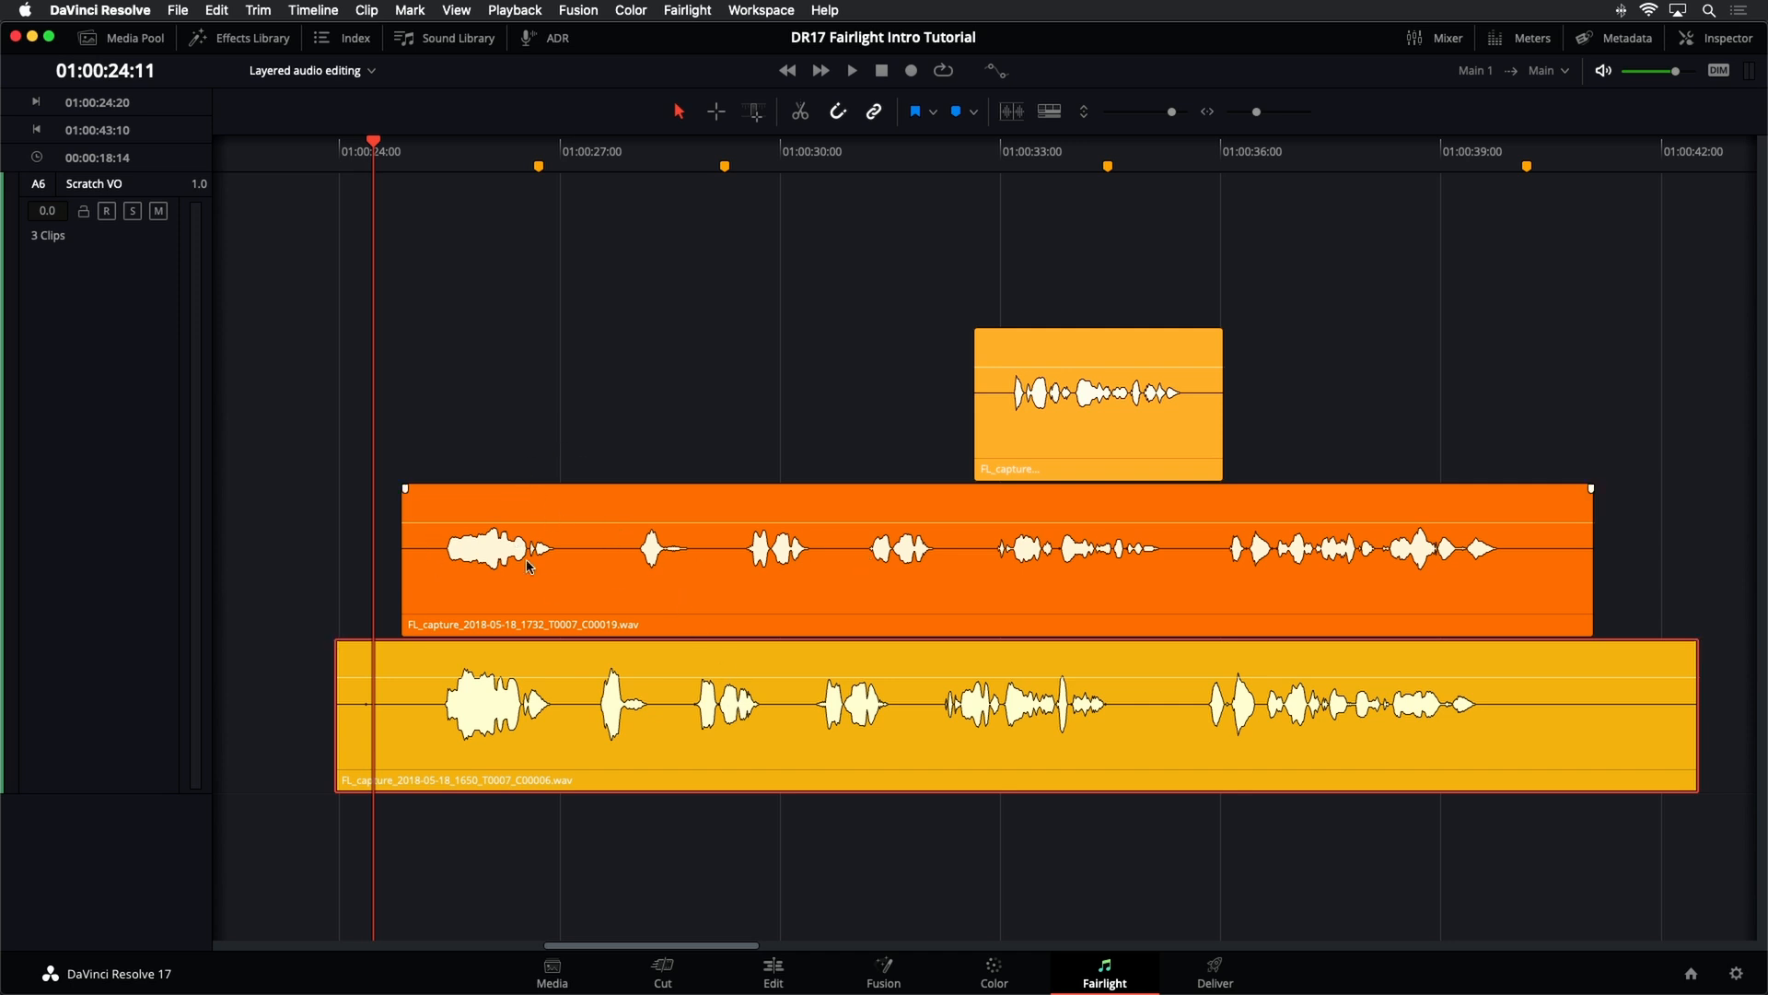
pyautogui.moveTo(588, 599)
pyautogui.mouseDown()
pyautogui.moveTo(594, 684)
pyautogui.moveTo(580, 599)
pyautogui.mouseUp()
pyautogui.moveTo(532, 746); pyautogui.dragTo(531, 632)
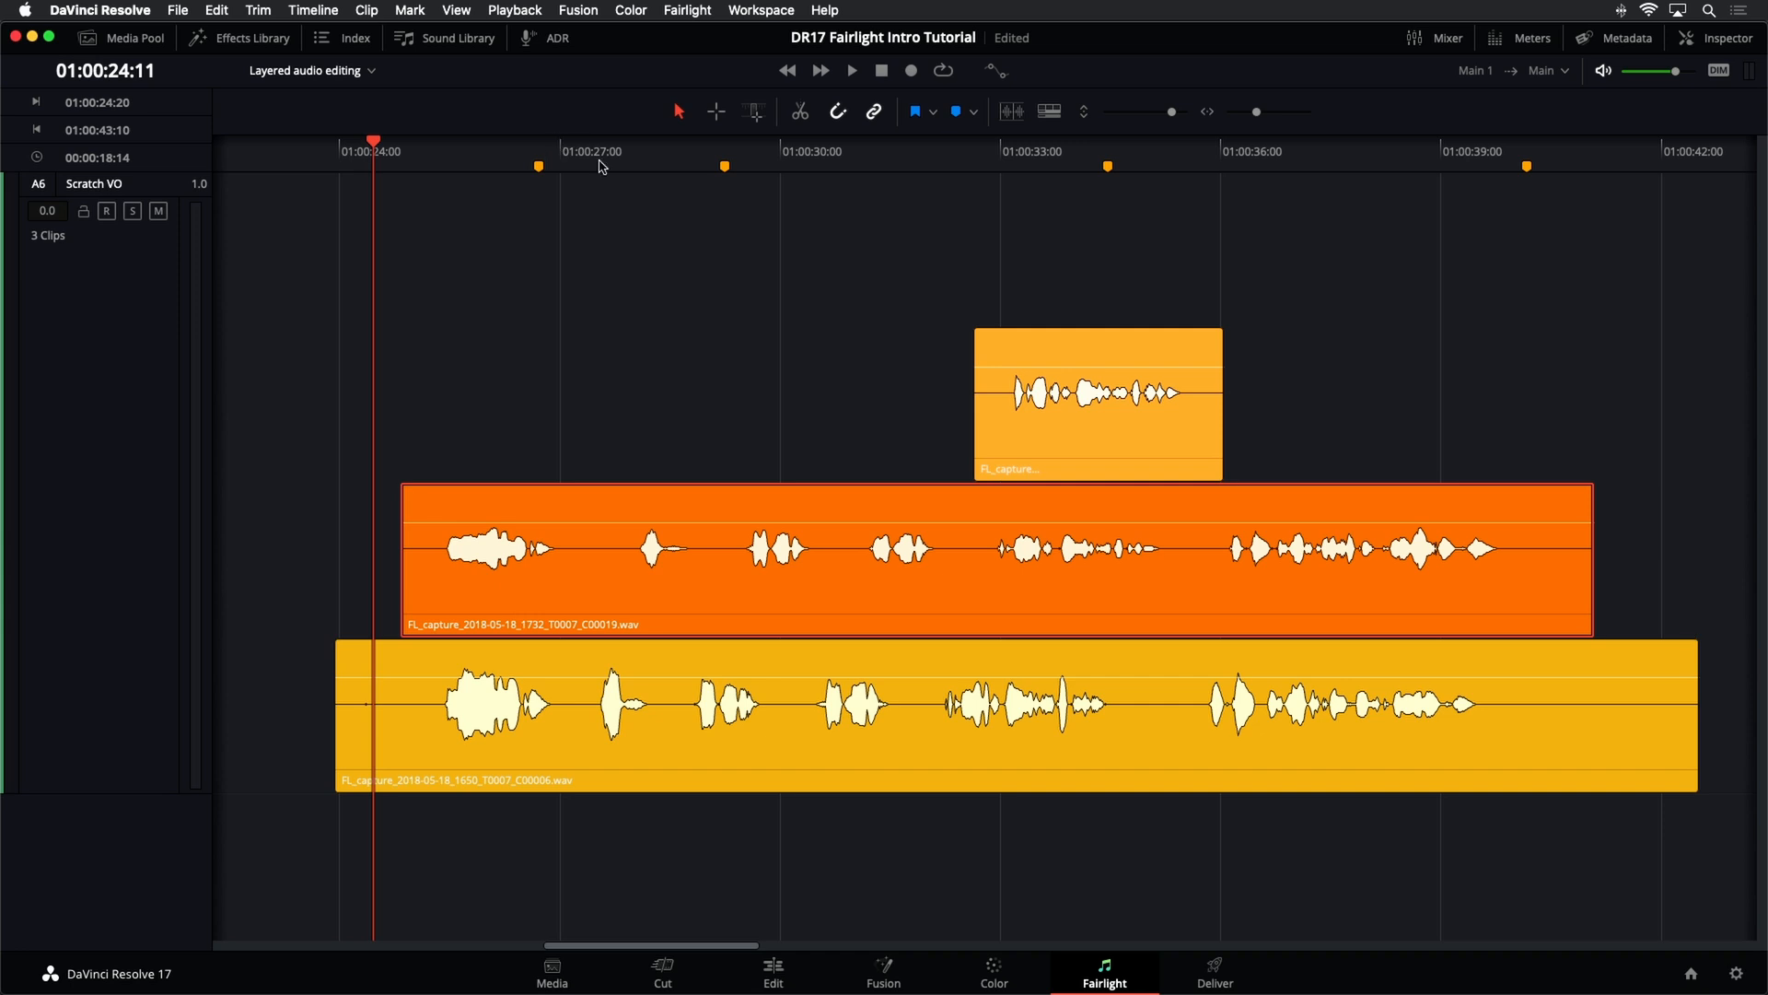
# Play the first phrase of the aligned takes from just before 01:00:25:00 and stop at 01:00:26:23
pyautogui.moveTo(599, 159); pyautogui.dragTo(579, 159)
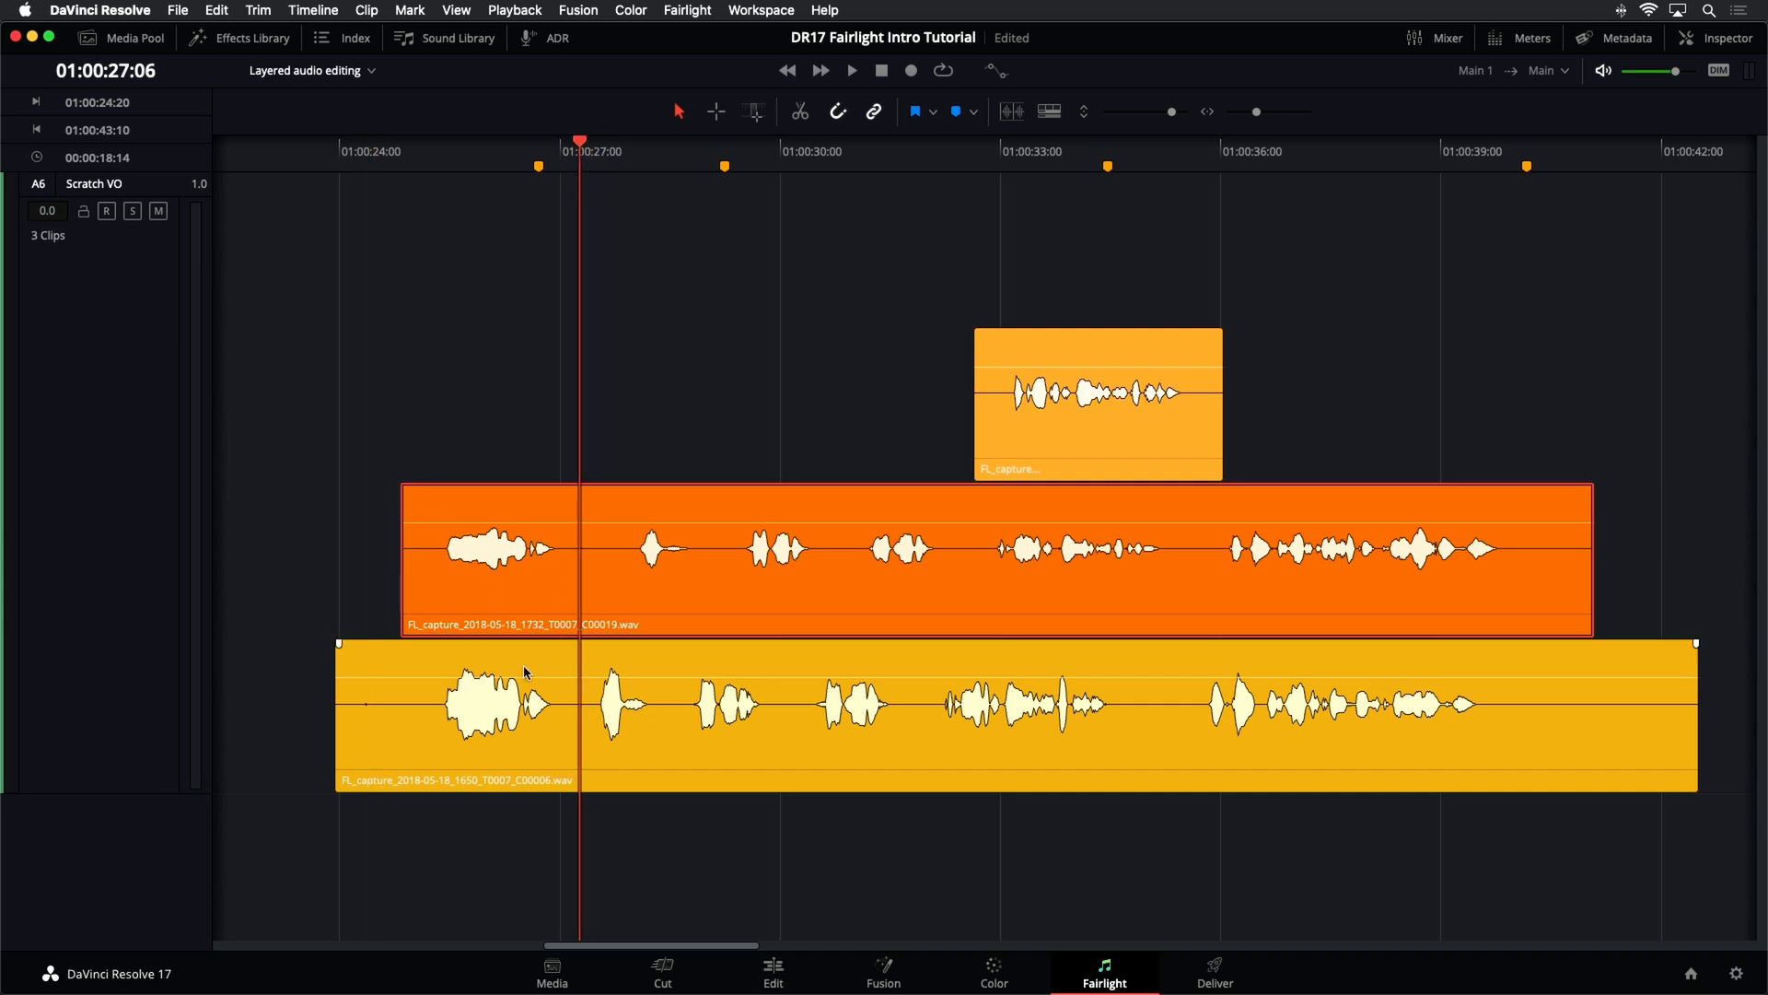
pyautogui.click(483, 725)
pyautogui.click(398, 158)
pyautogui.press('space')
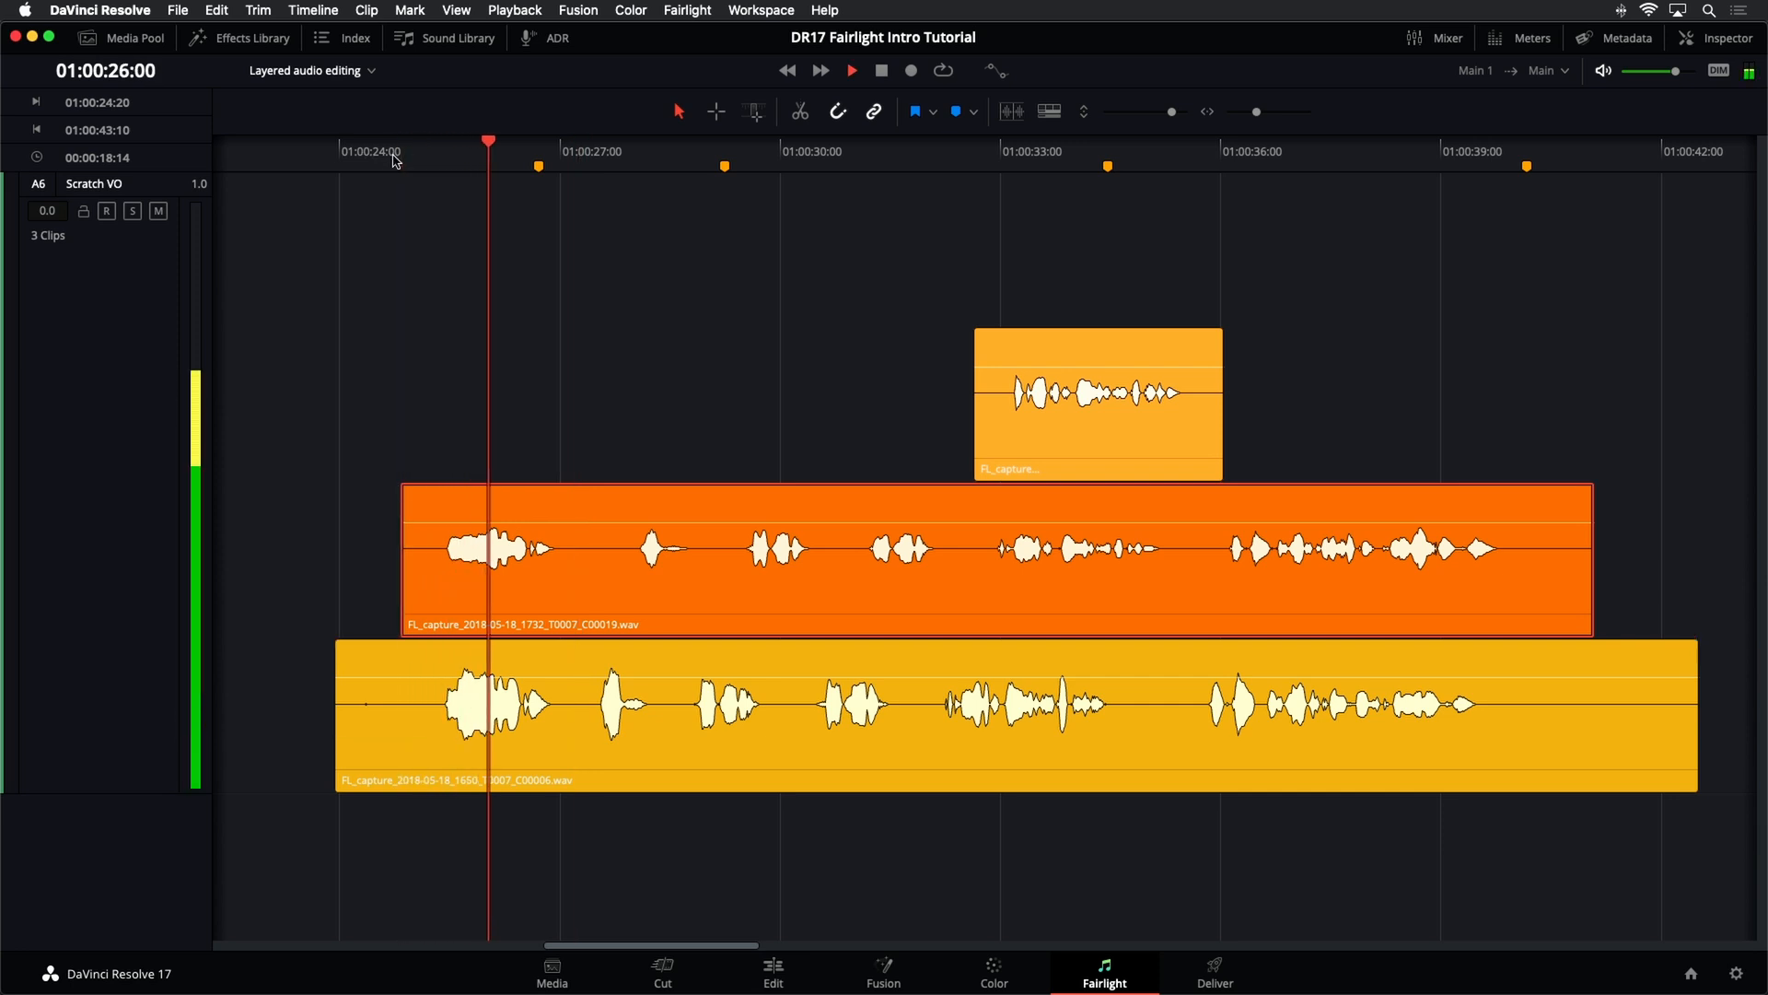
pyautogui.press('space')
# Trim the start of the 1650 take to match the start of the 1732 take, leaving all clips deselected
pyautogui.click(416, 551)
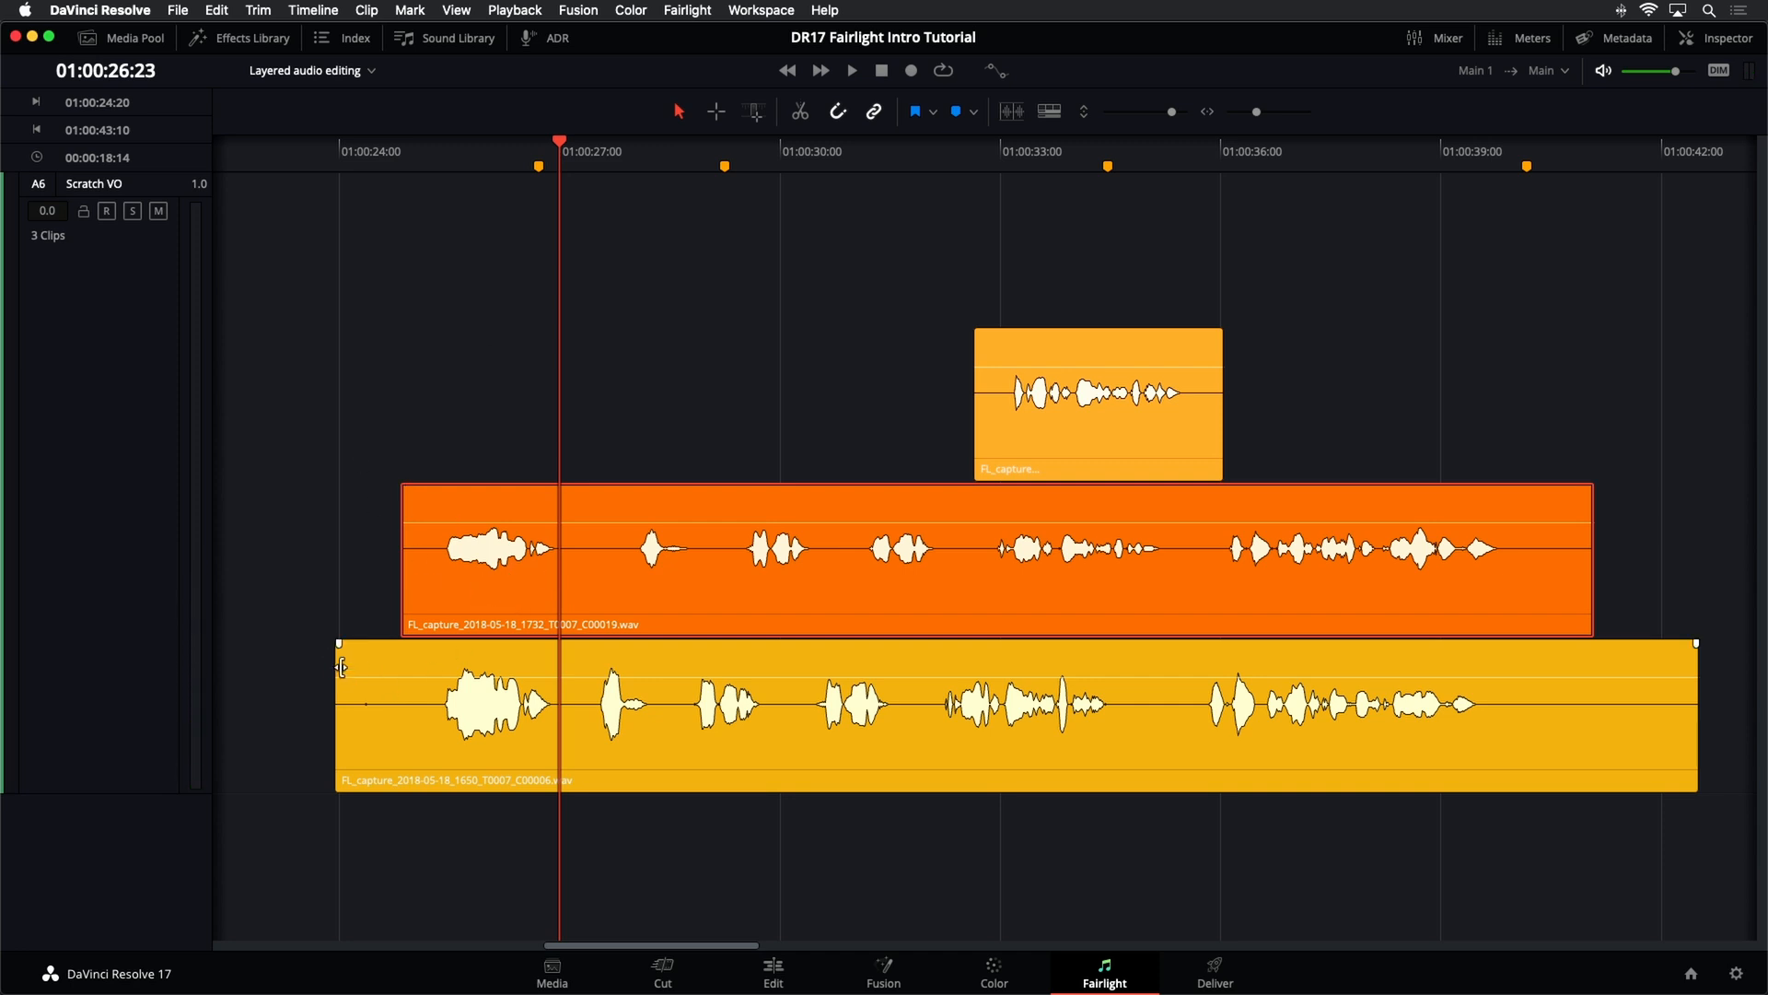
pyautogui.moveTo(341, 667); pyautogui.dragTo(402, 662)
pyautogui.click(532, 434)
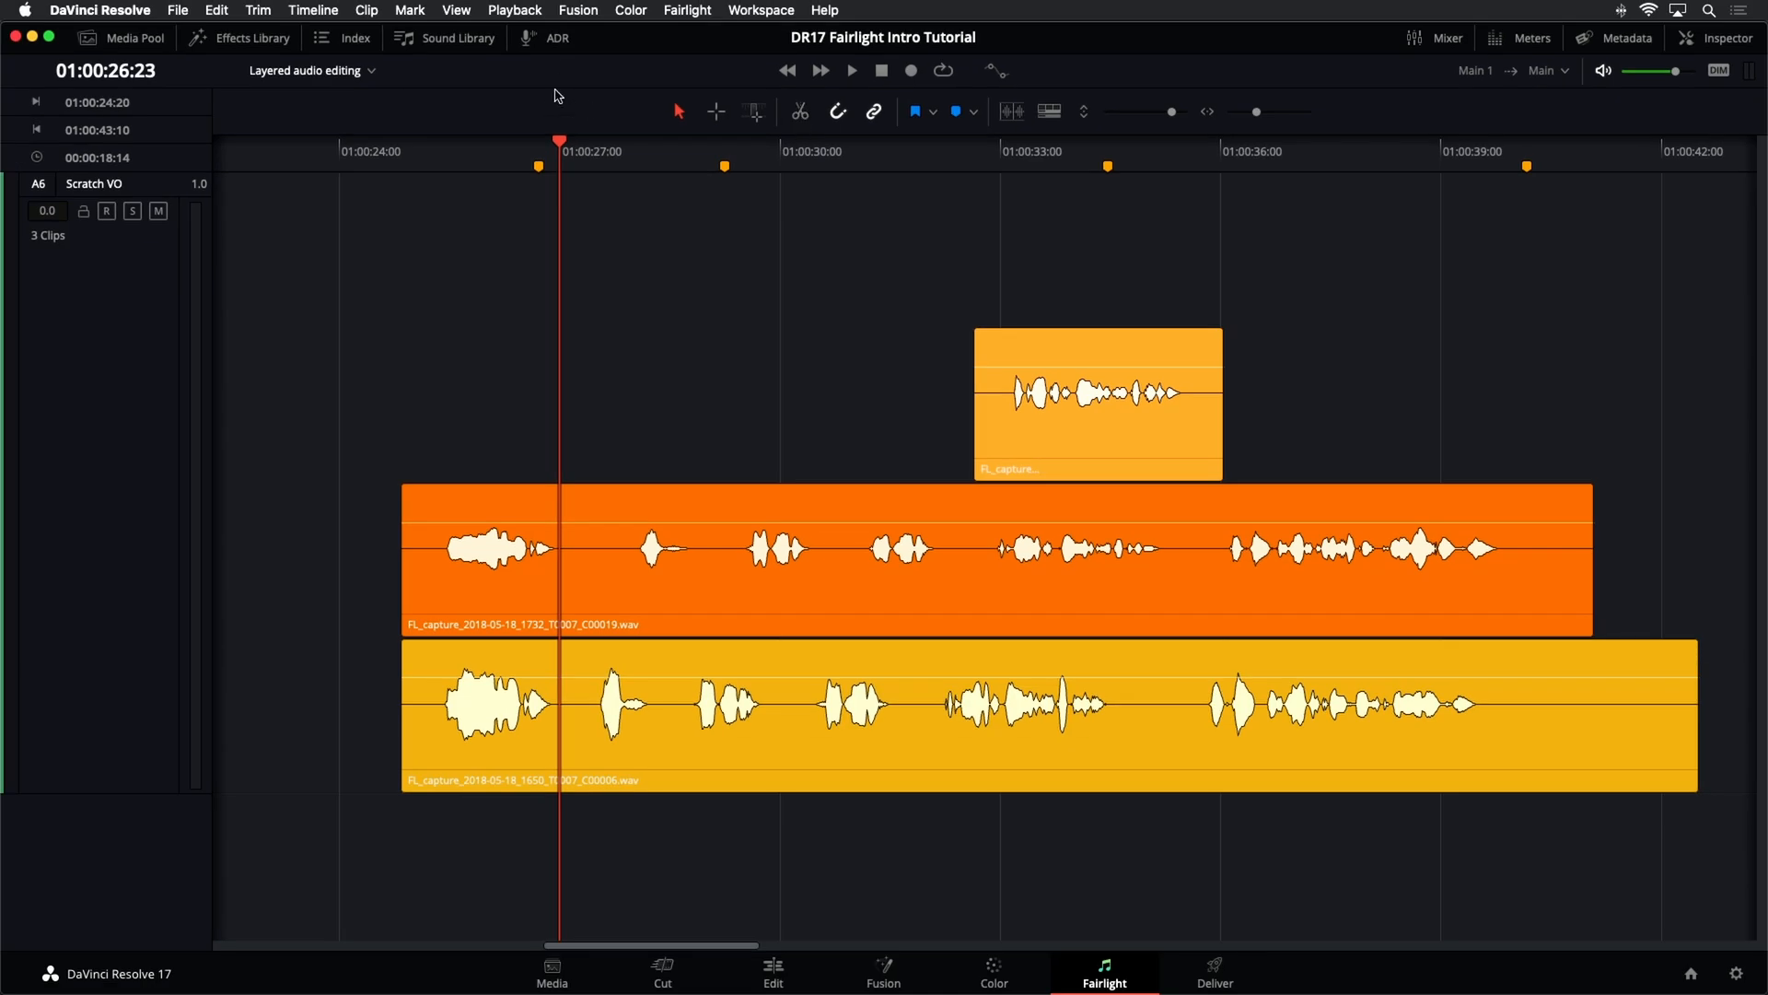
# Try splitting the takes at 01:00:27:06 with no clips selected, and return the playhead to 01:00:25:10
pyautogui.moveTo(552, 150); pyautogui.dragTo(580, 154)
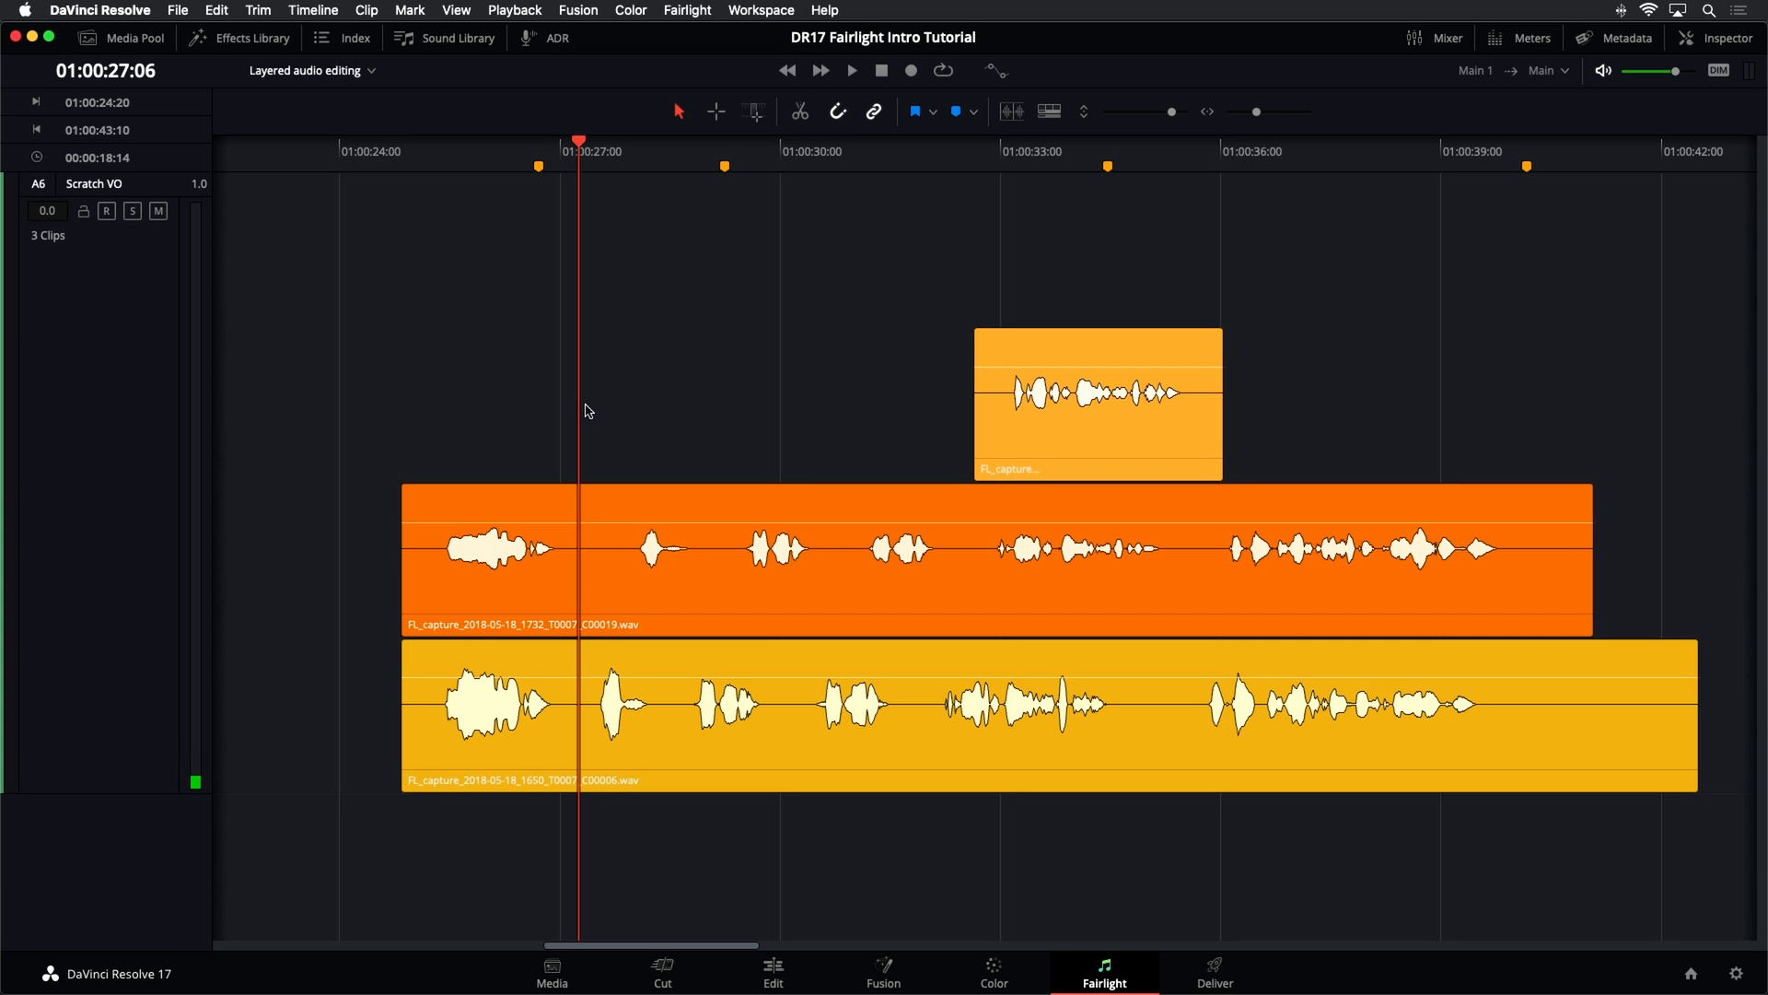
pyautogui.hotkey('ctrl', 'b')
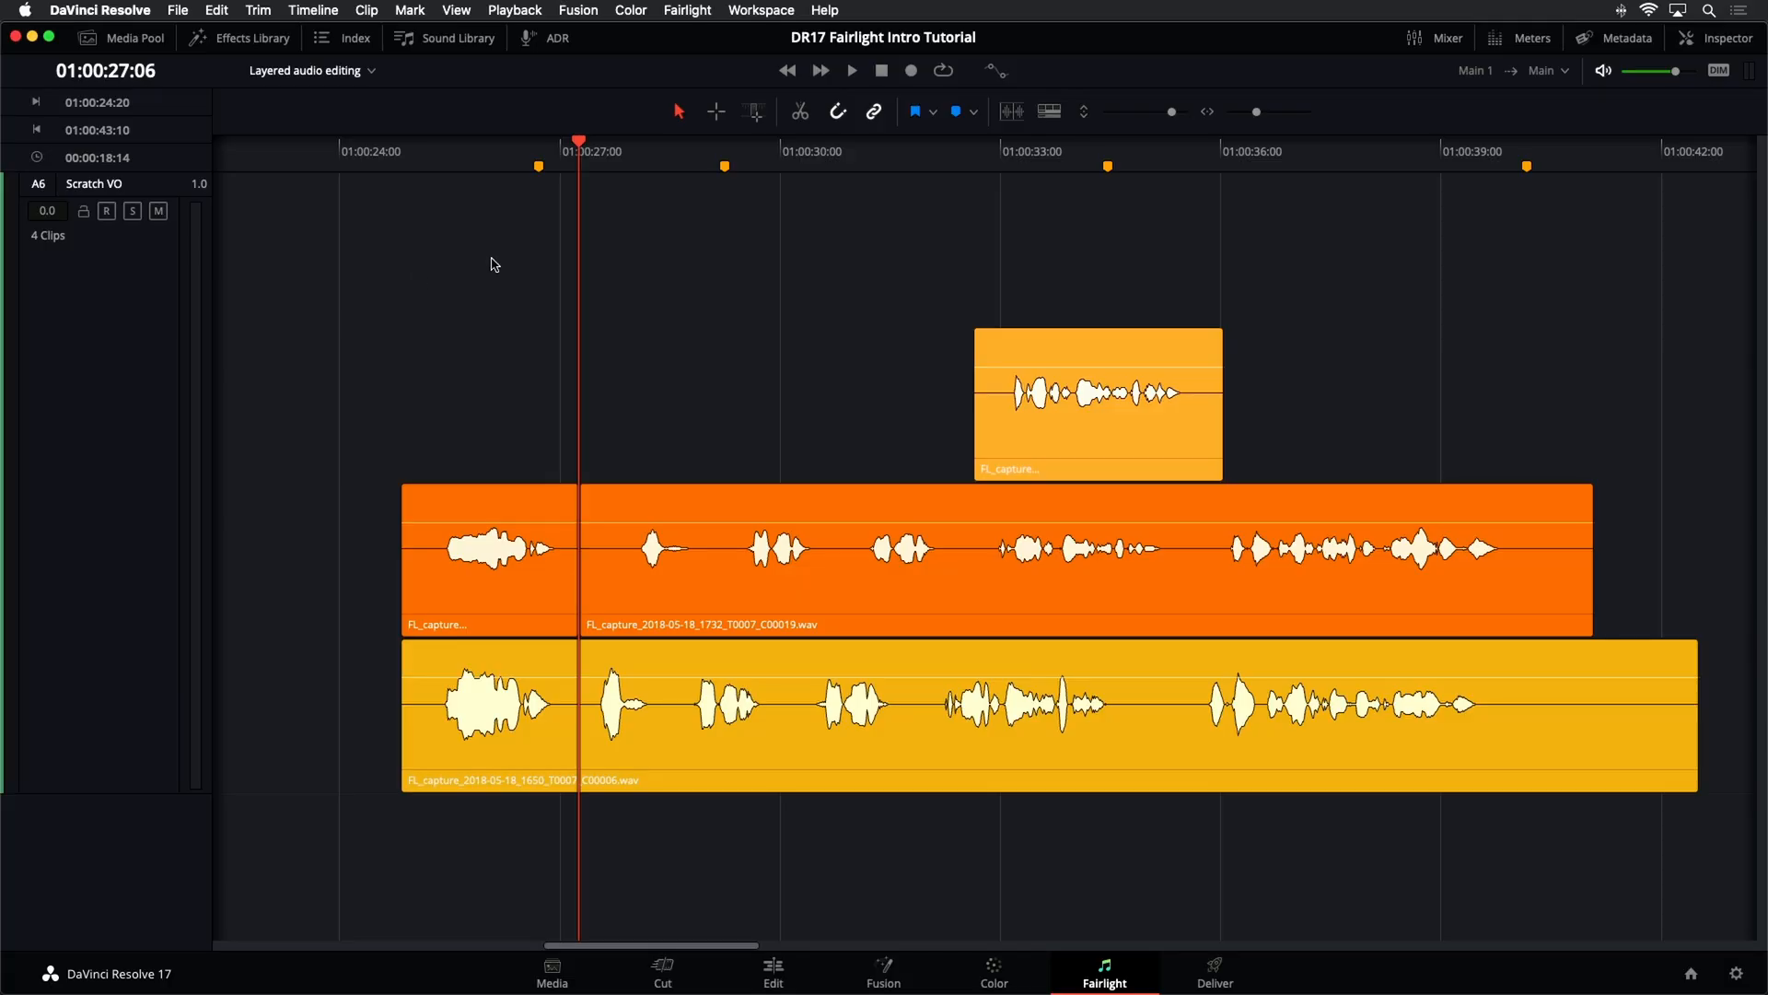
pyautogui.moveTo(485, 146); pyautogui.dragTo(446, 150)
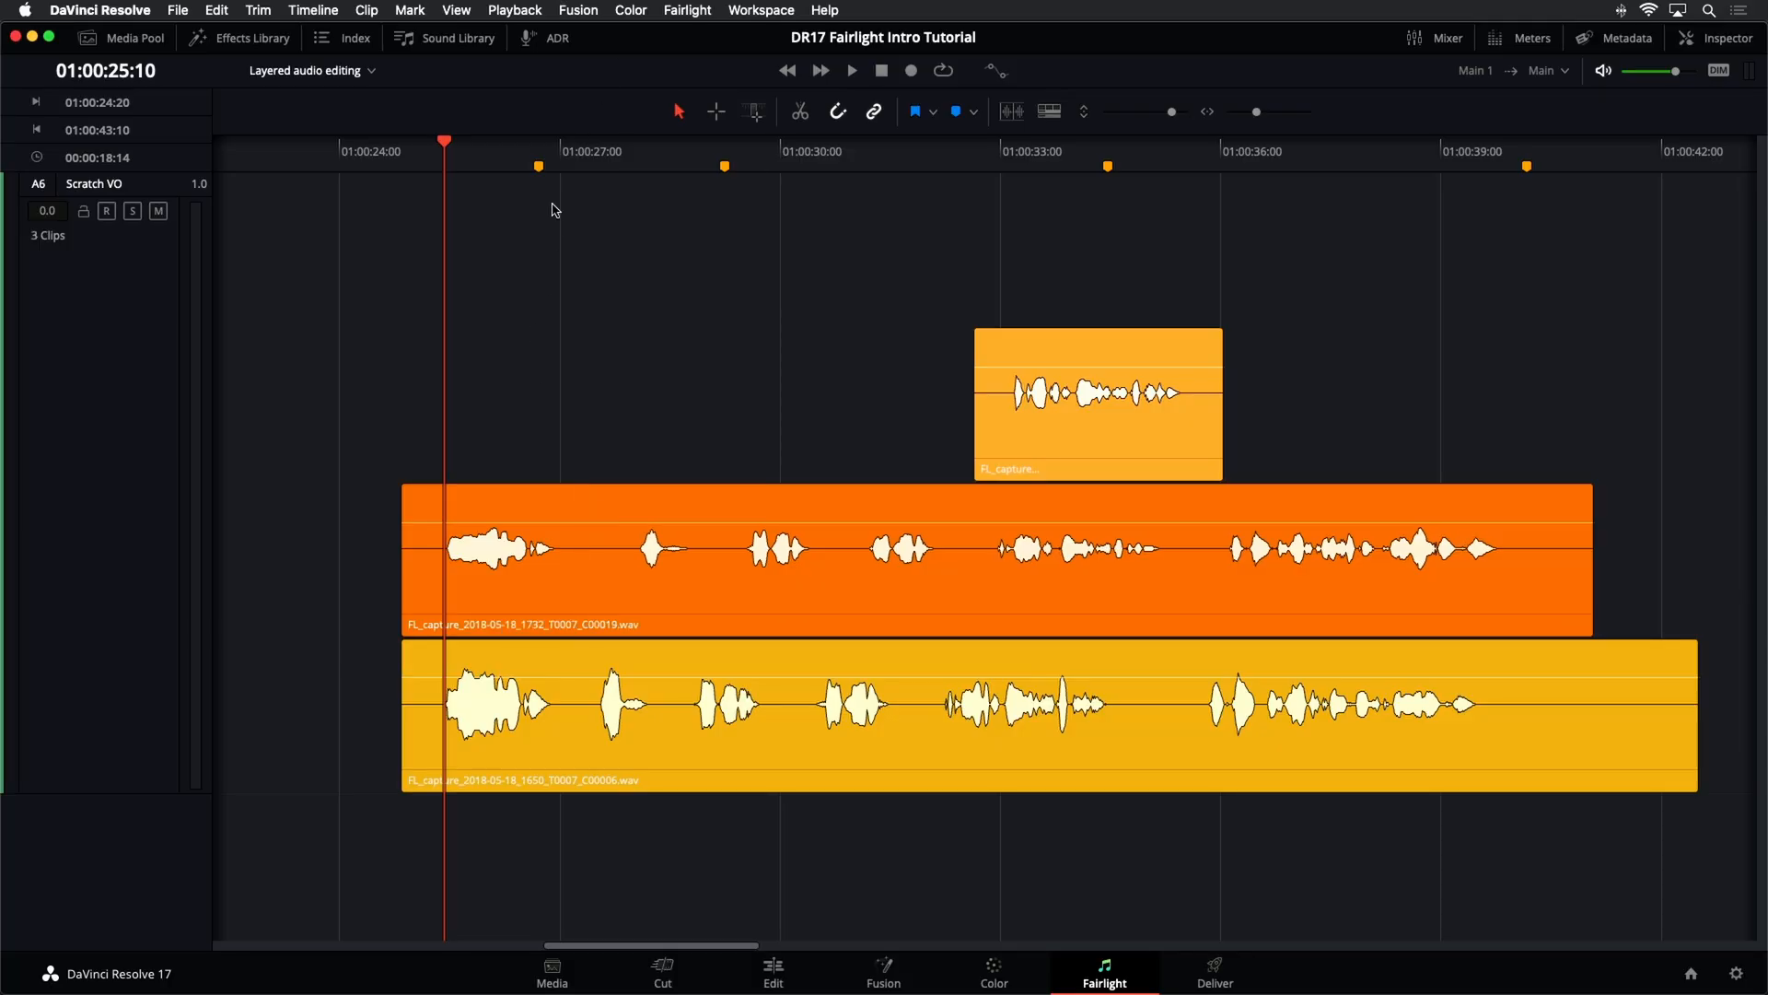
# Select all the layered clips and split them at 01:00:27:06, between the first and second phrases
pyautogui.moveTo(563, 151); pyautogui.dragTo(571, 150)
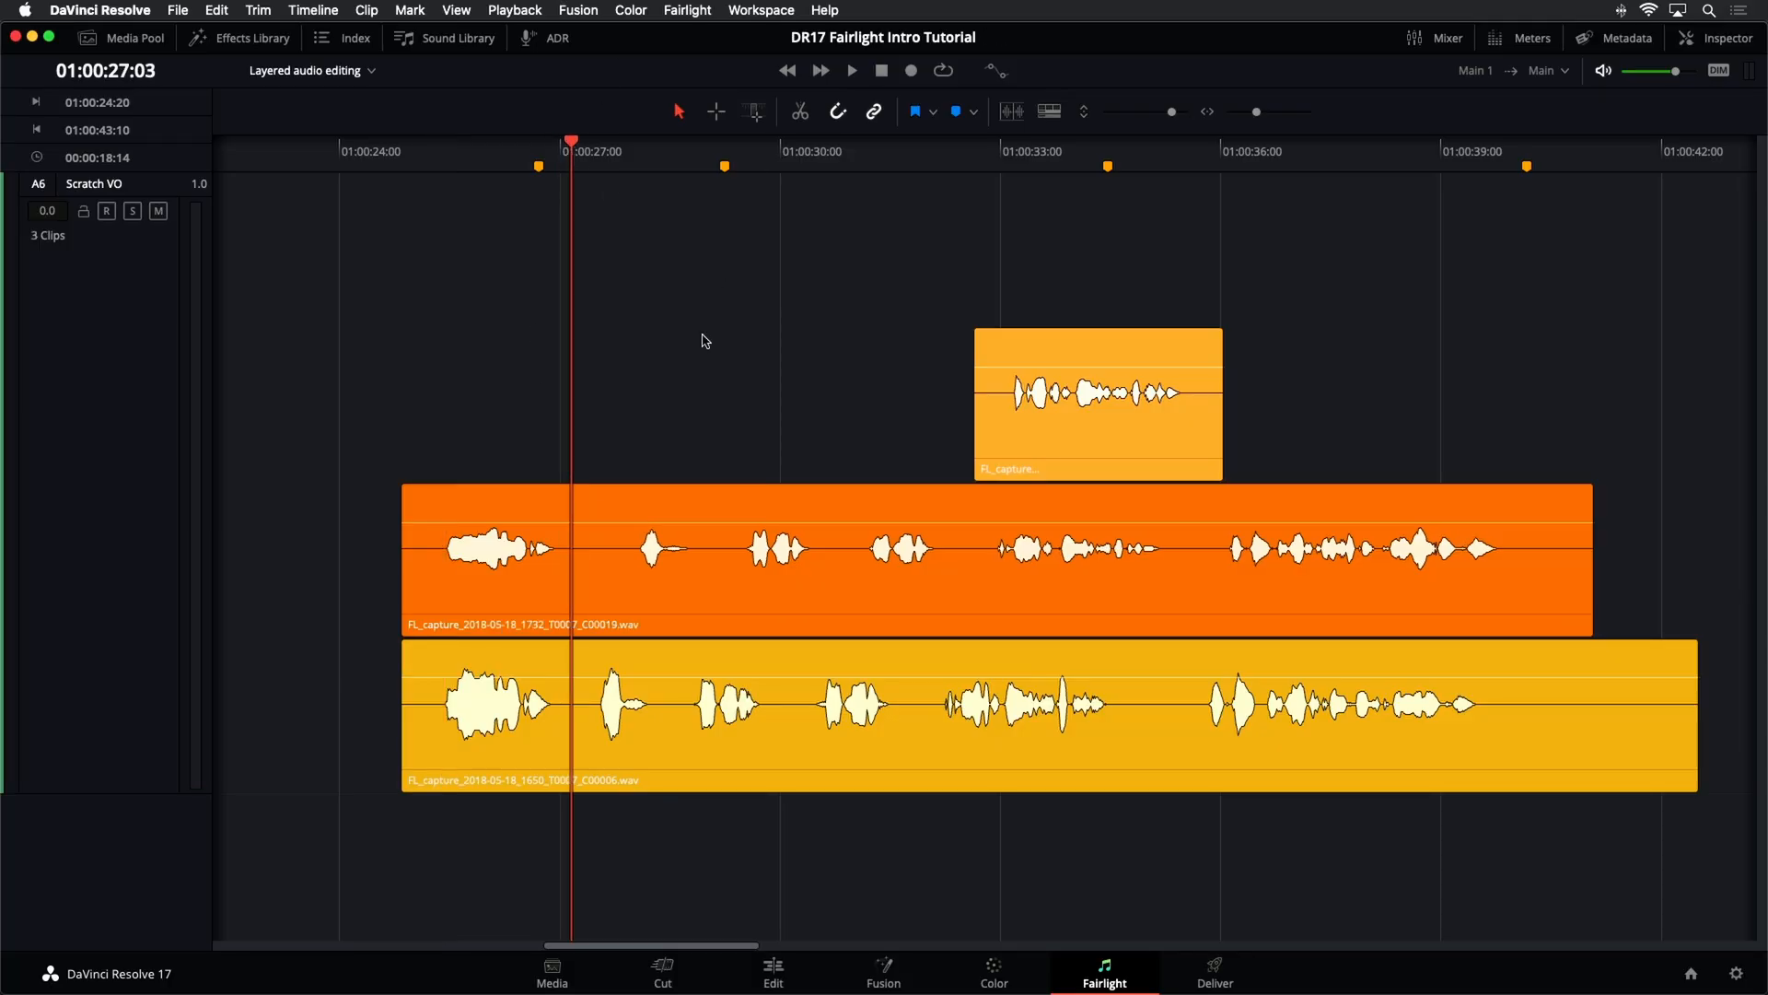
pyautogui.press('super+a')
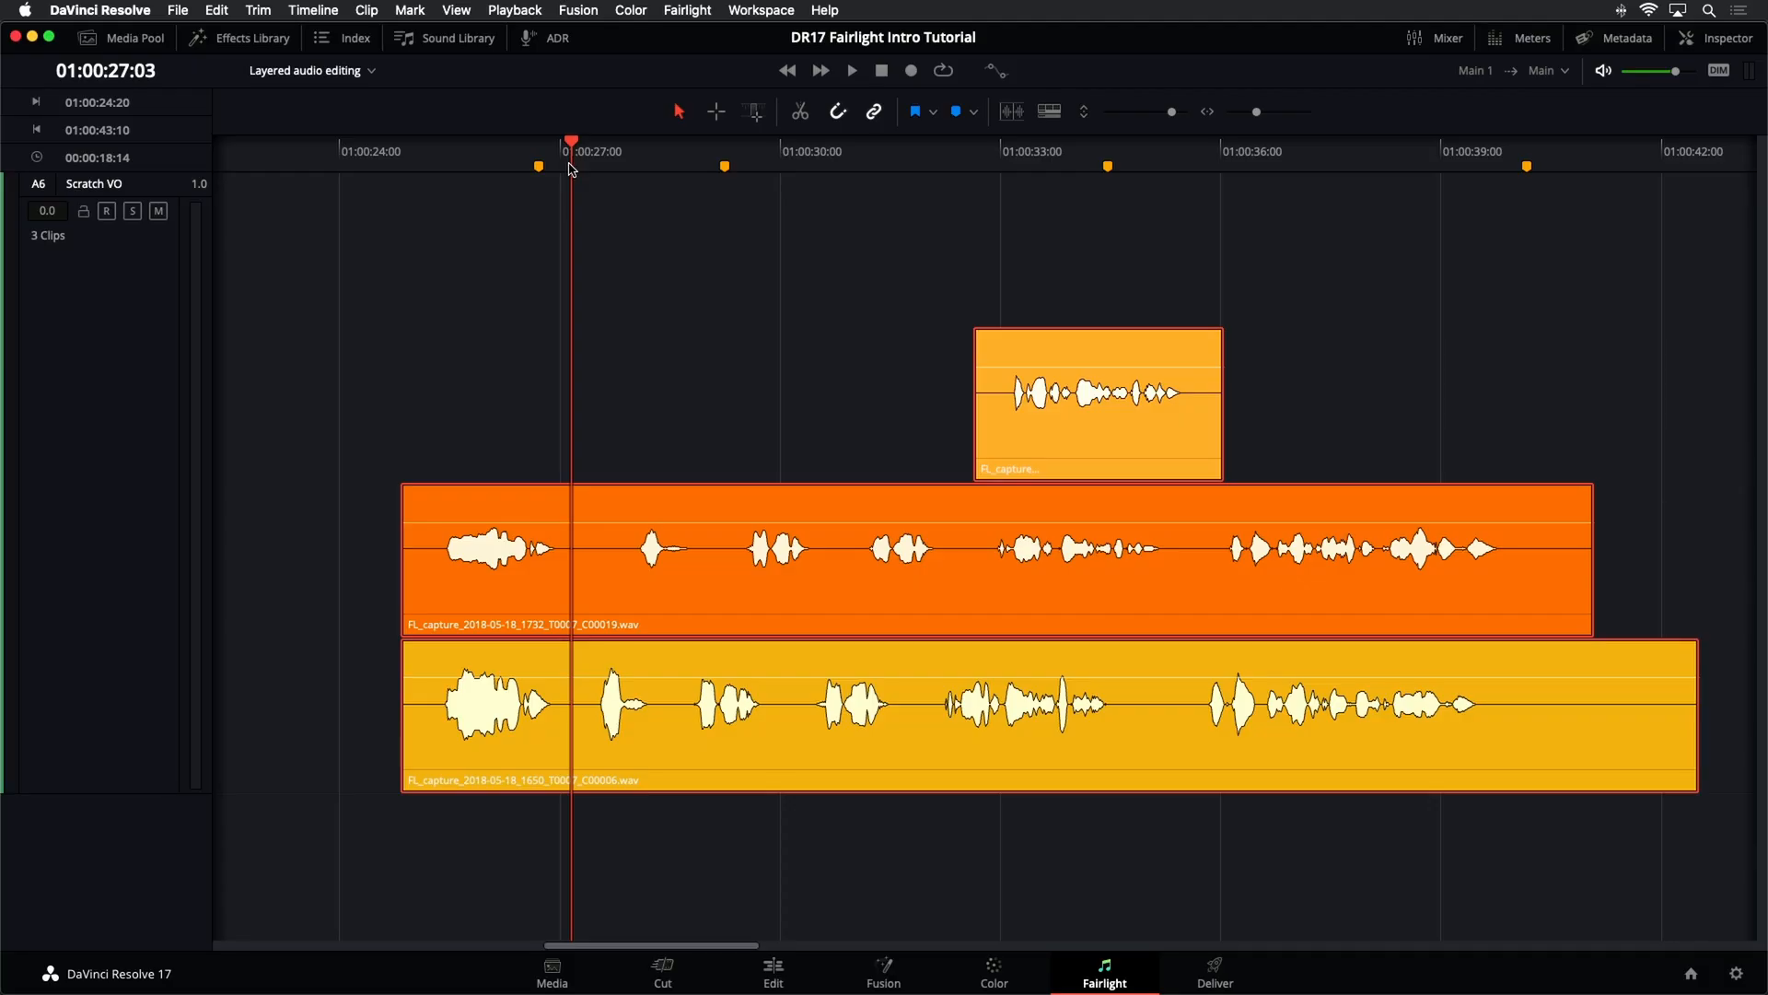
pyautogui.moveTo(571, 169); pyautogui.dragTo(581, 152)
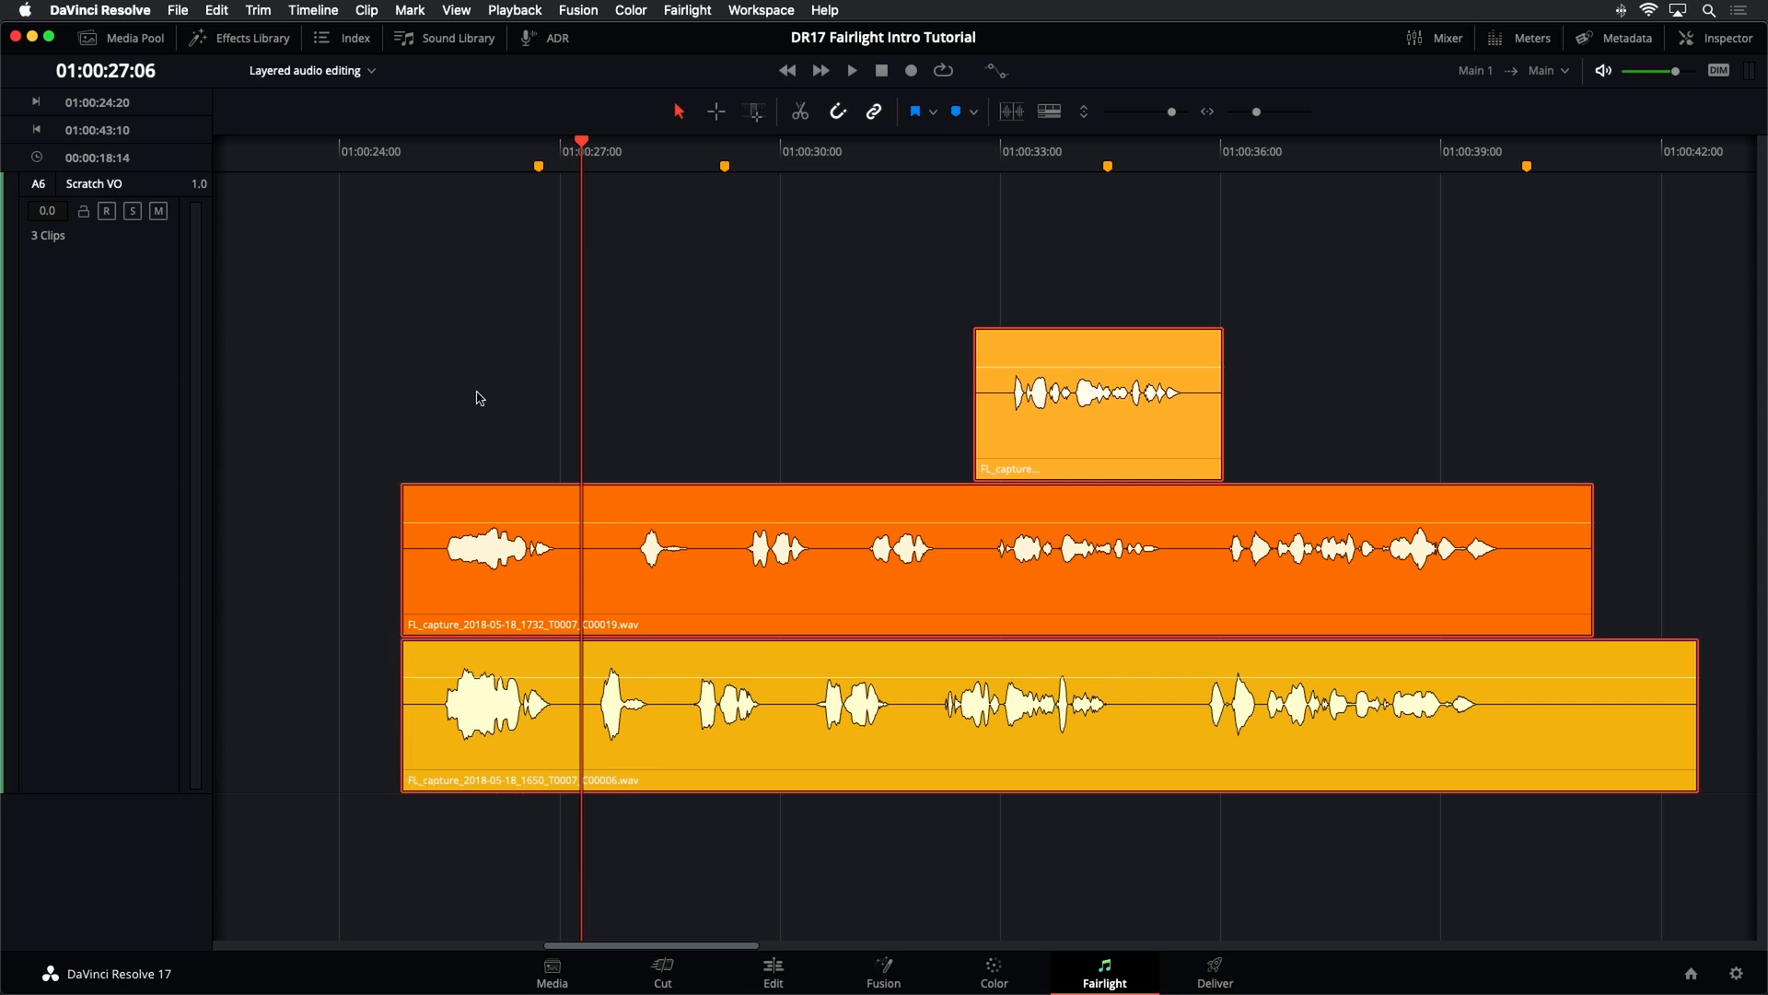
pyautogui.press('super+b')
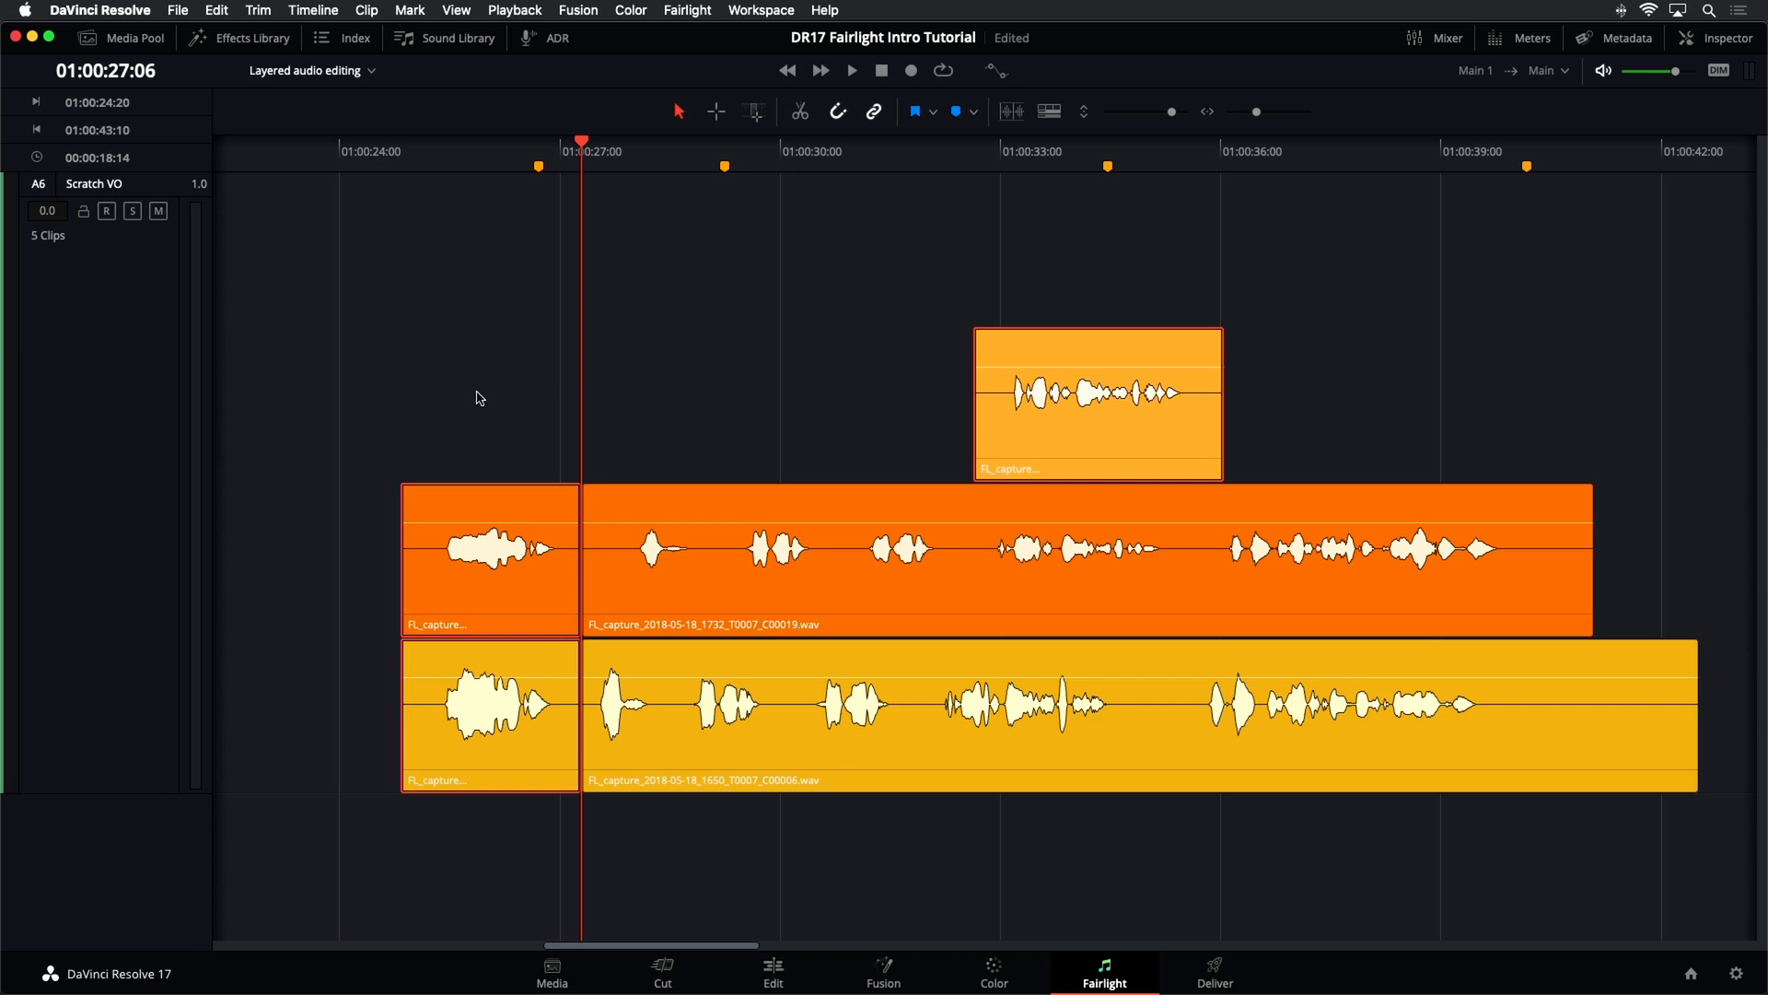
# Nudge the second 1650 segment later to align its first phrase with the 1732 take, and trim the 1732 segment's start to match
pyautogui.moveTo(597, 163); pyautogui.dragTo(665, 157)
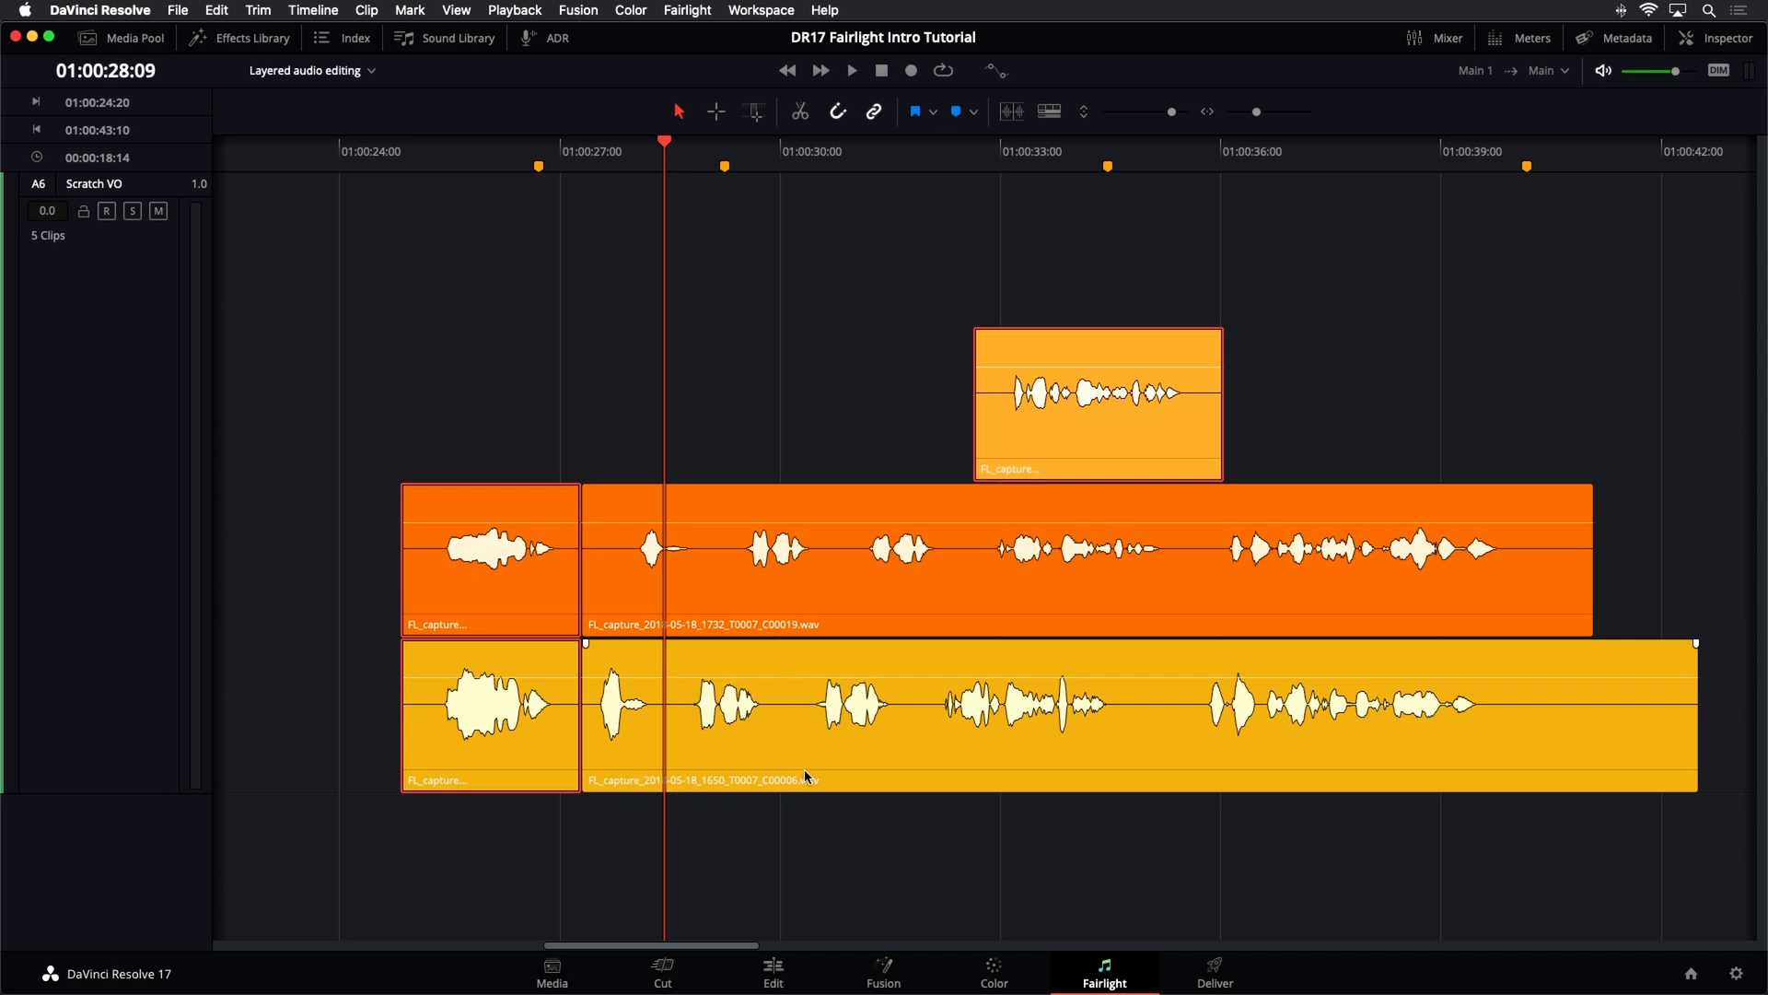
pyautogui.click(944, 757)
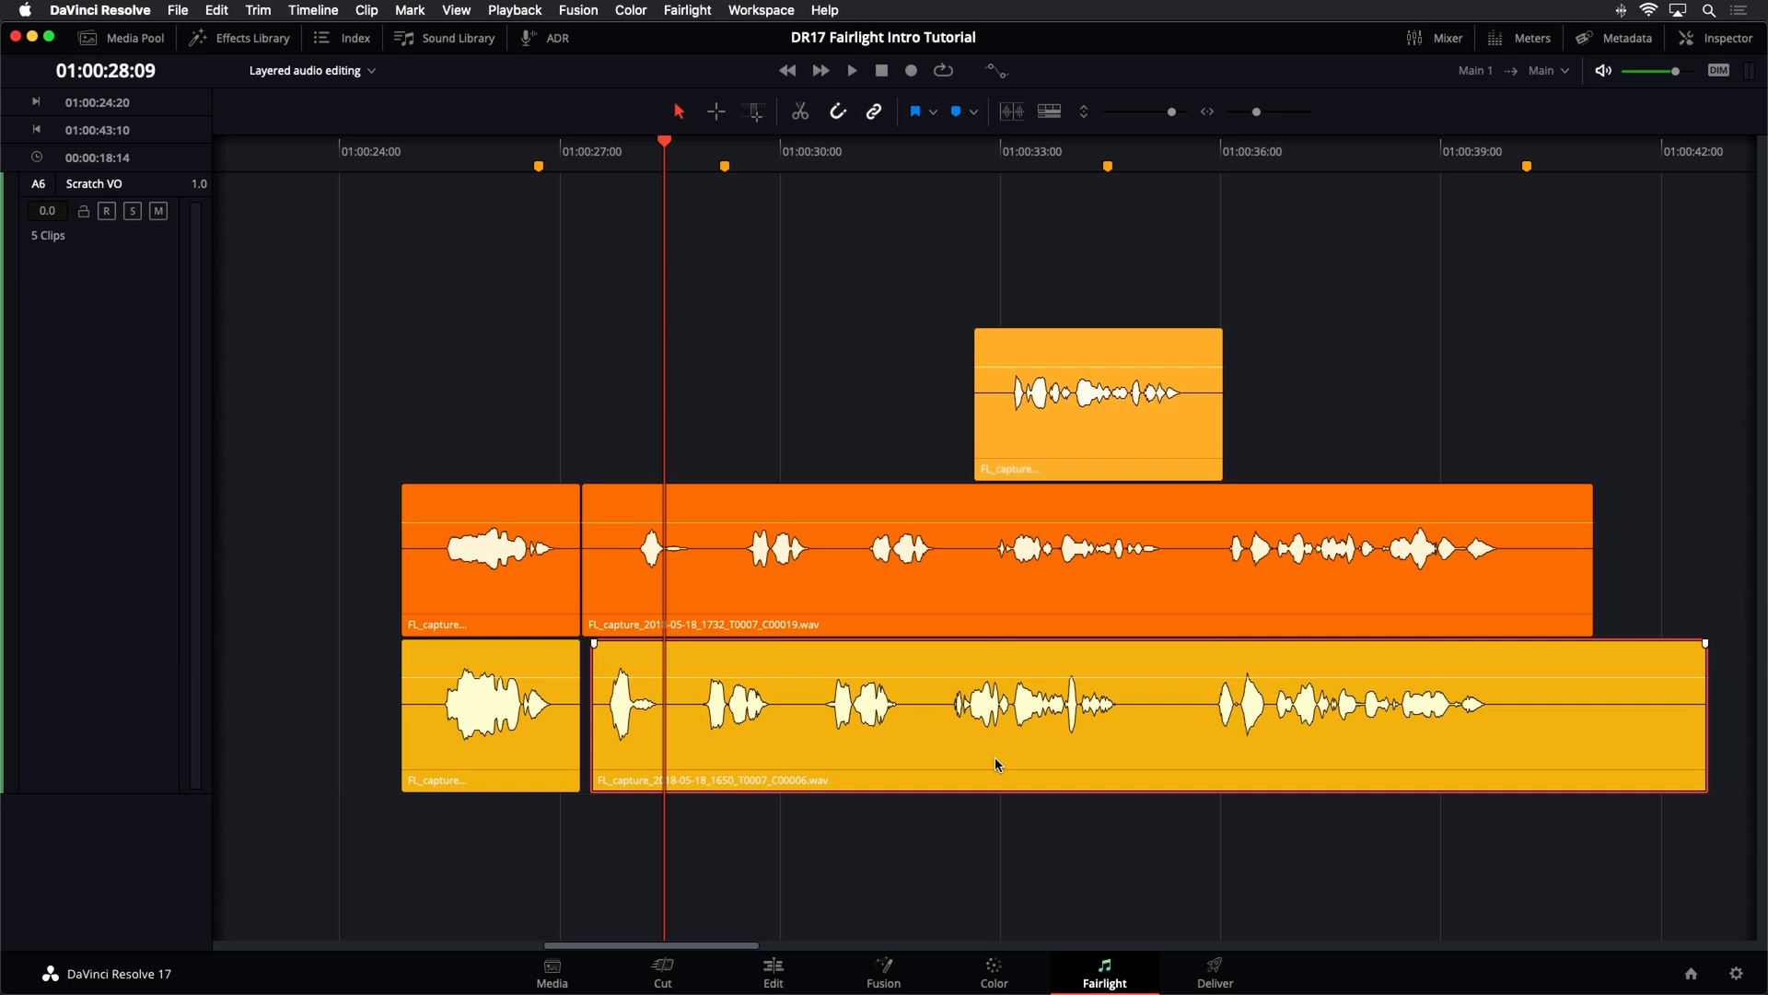
pyautogui.press('.')
pyautogui.press('.')
pyautogui.press('.')
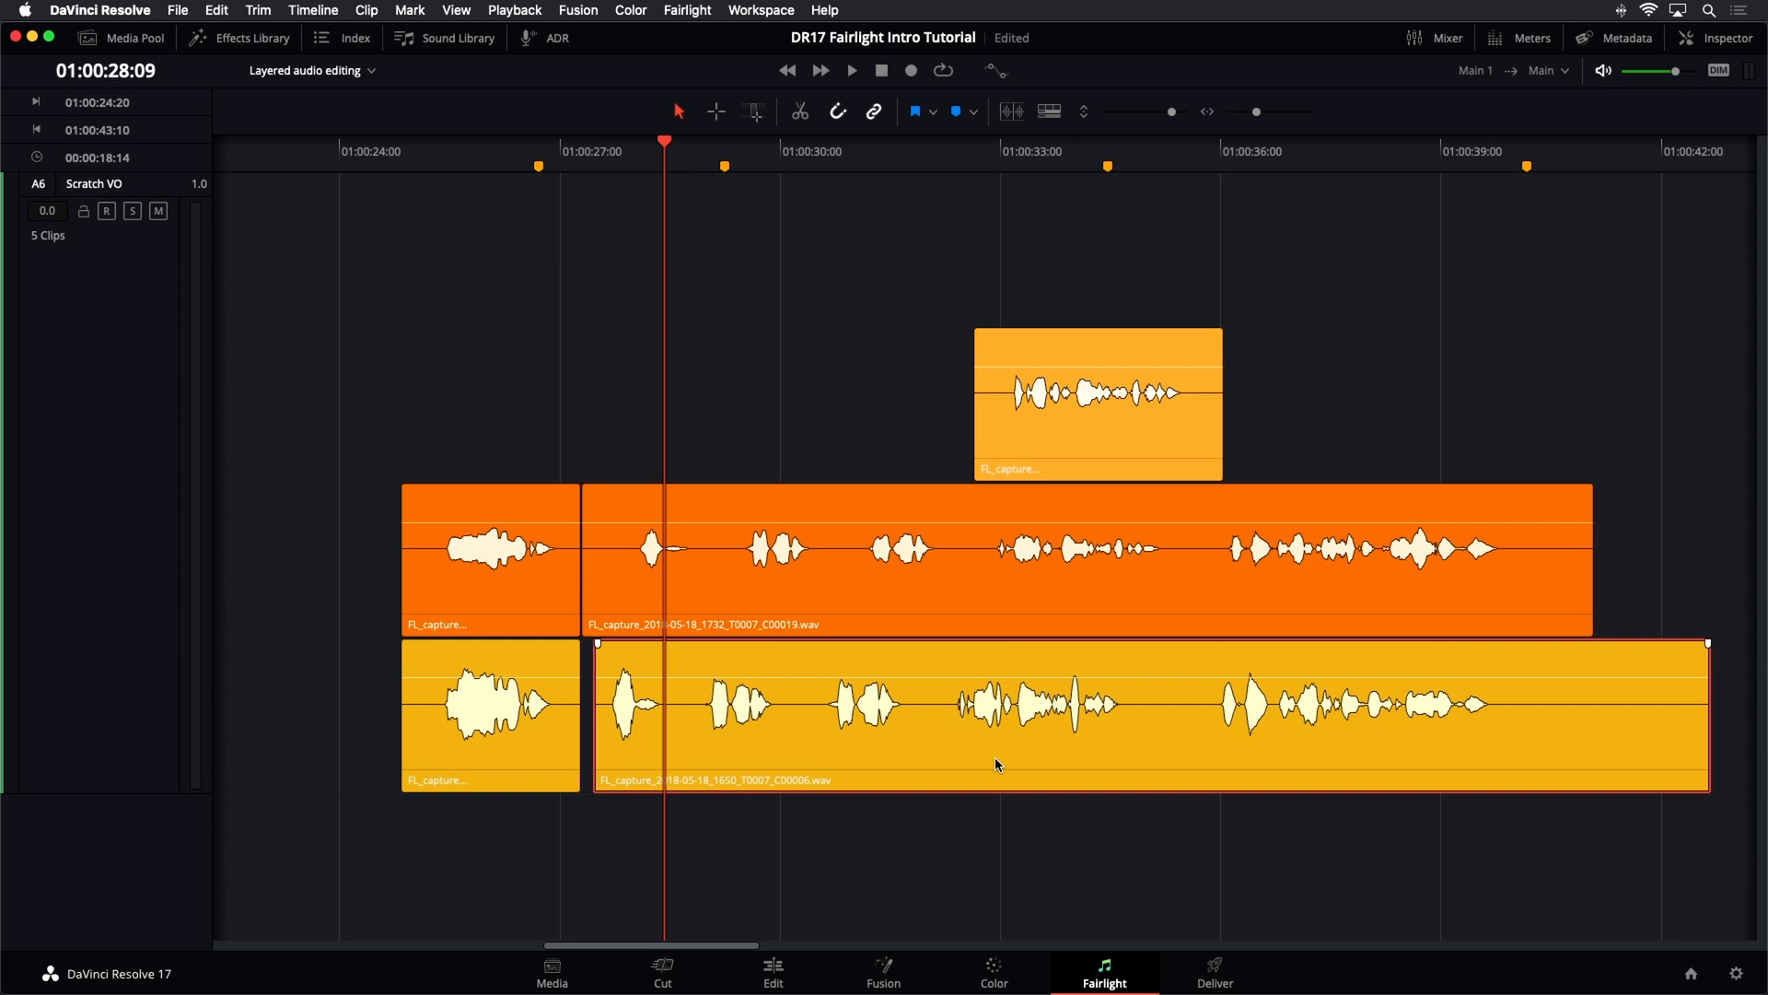
pyautogui.press('.')
pyautogui.press('.')
pyautogui.press('.')
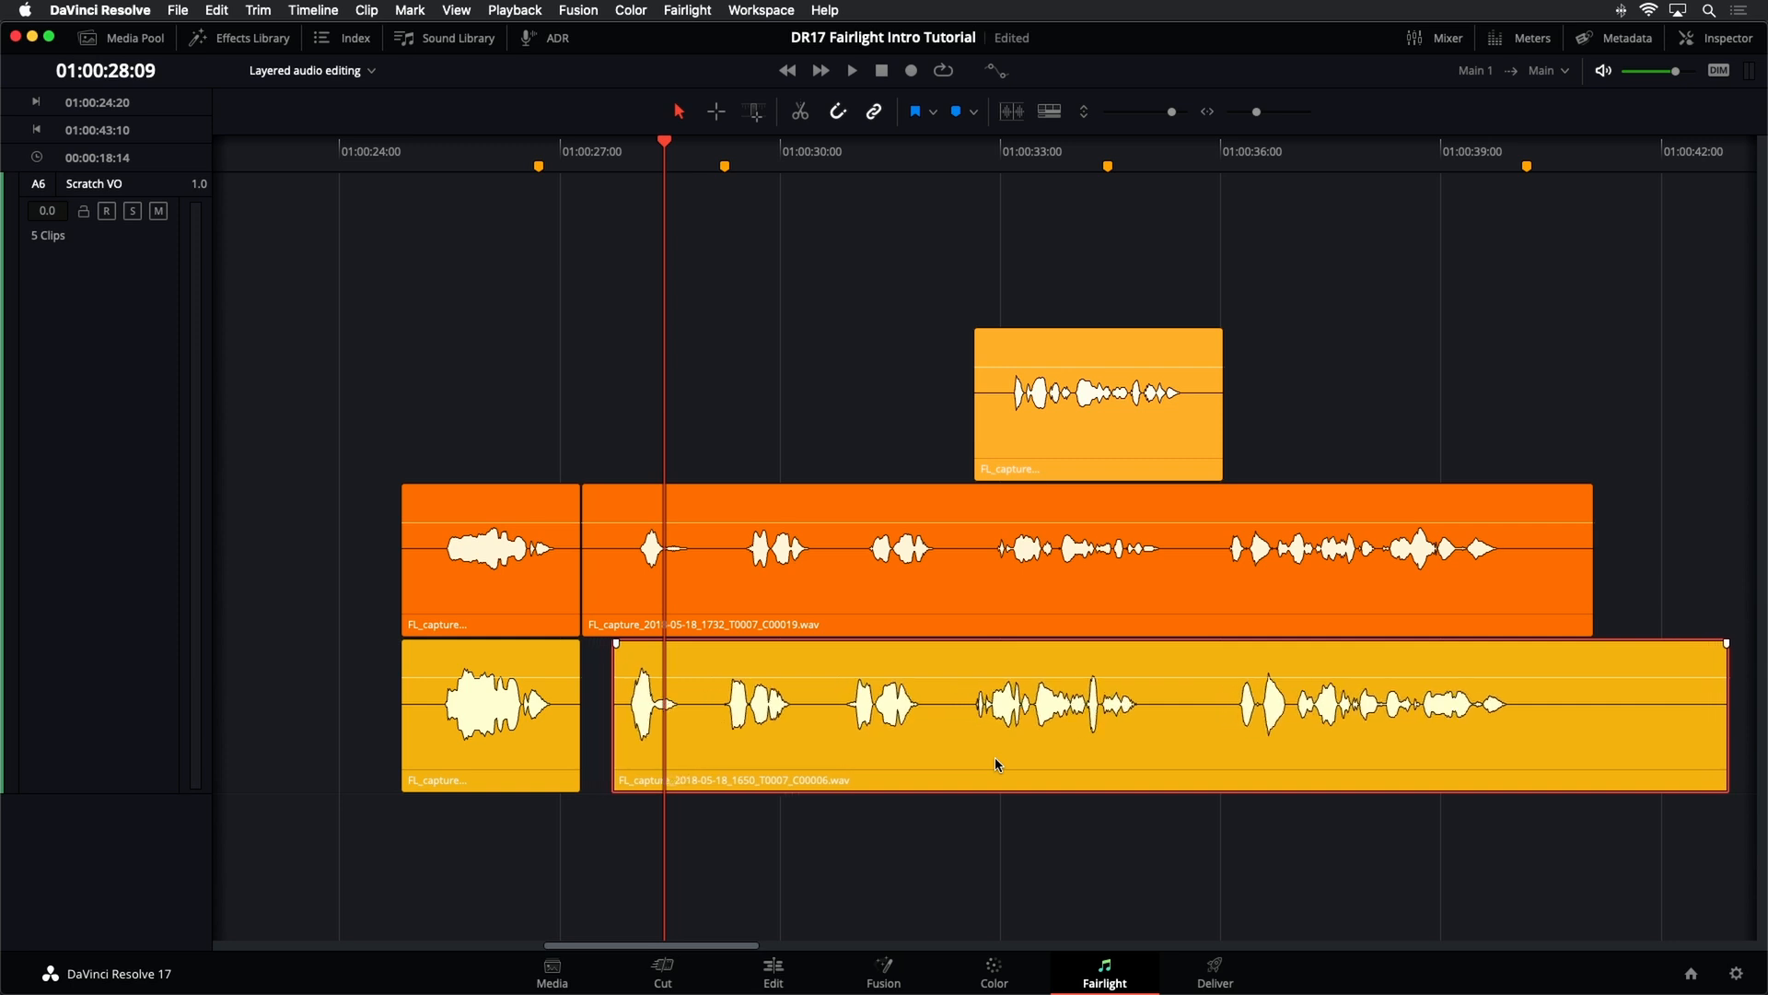
pyautogui.press('.')
pyautogui.press('.')
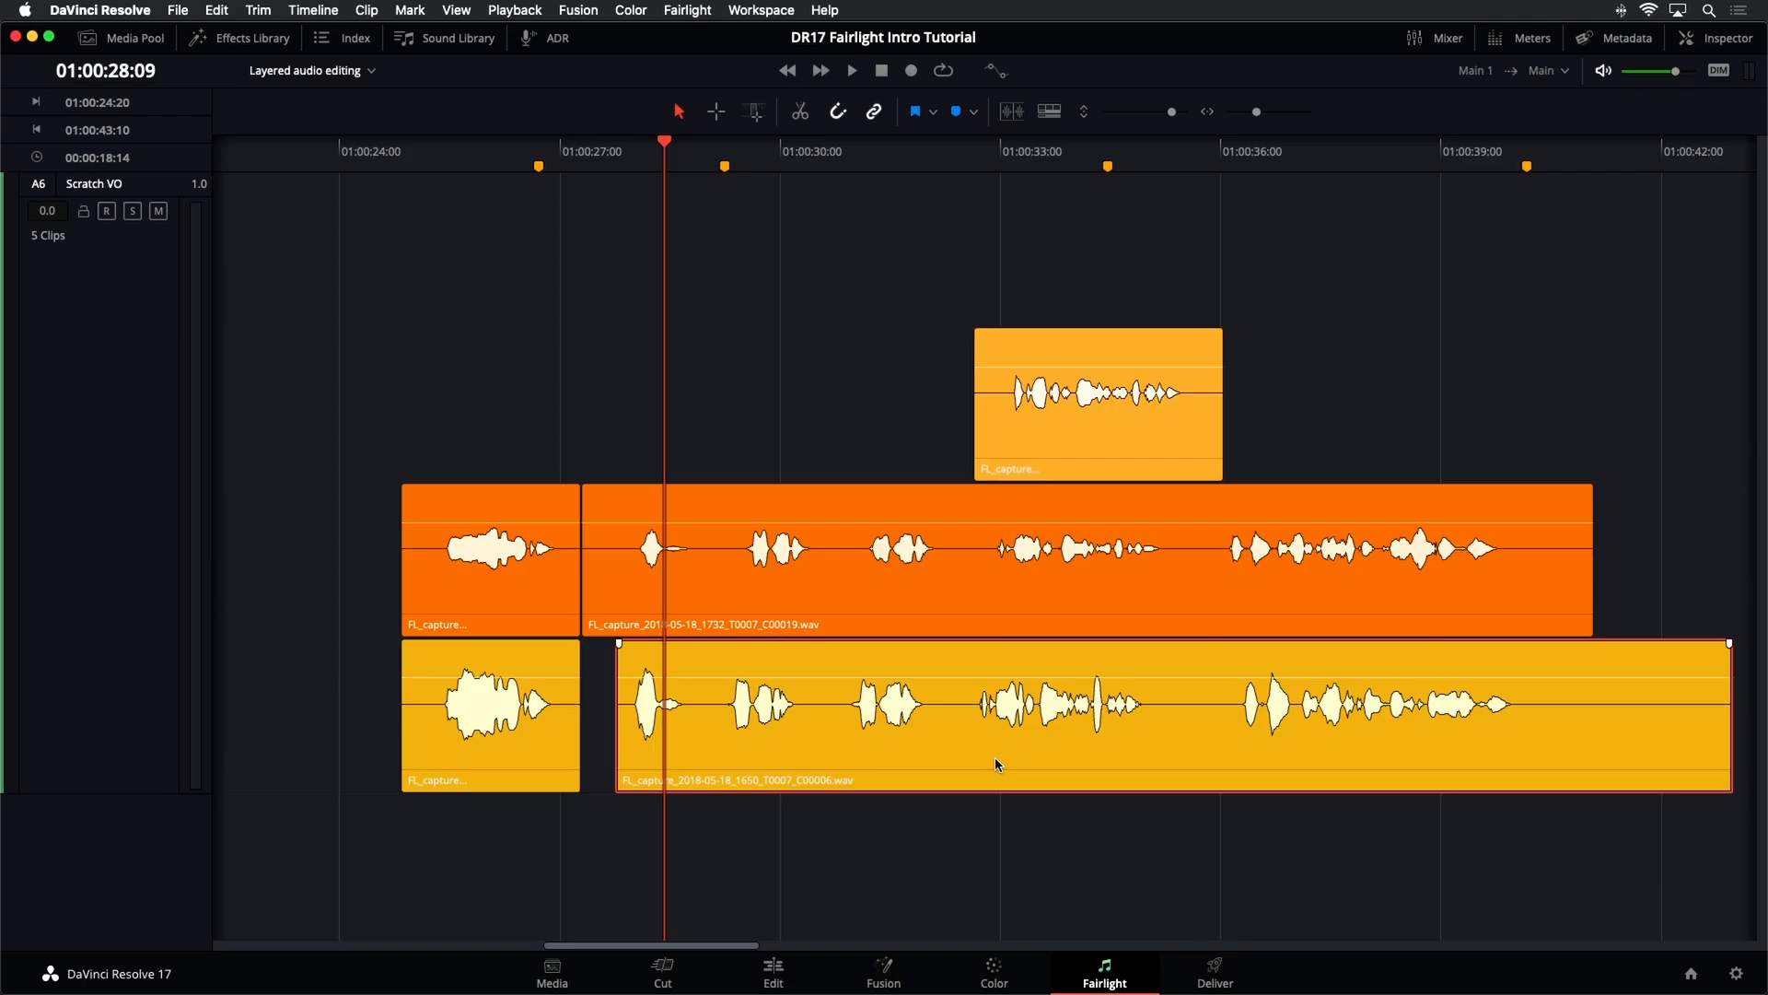
pyautogui.moveTo(589, 596); pyautogui.dragTo(619, 597)
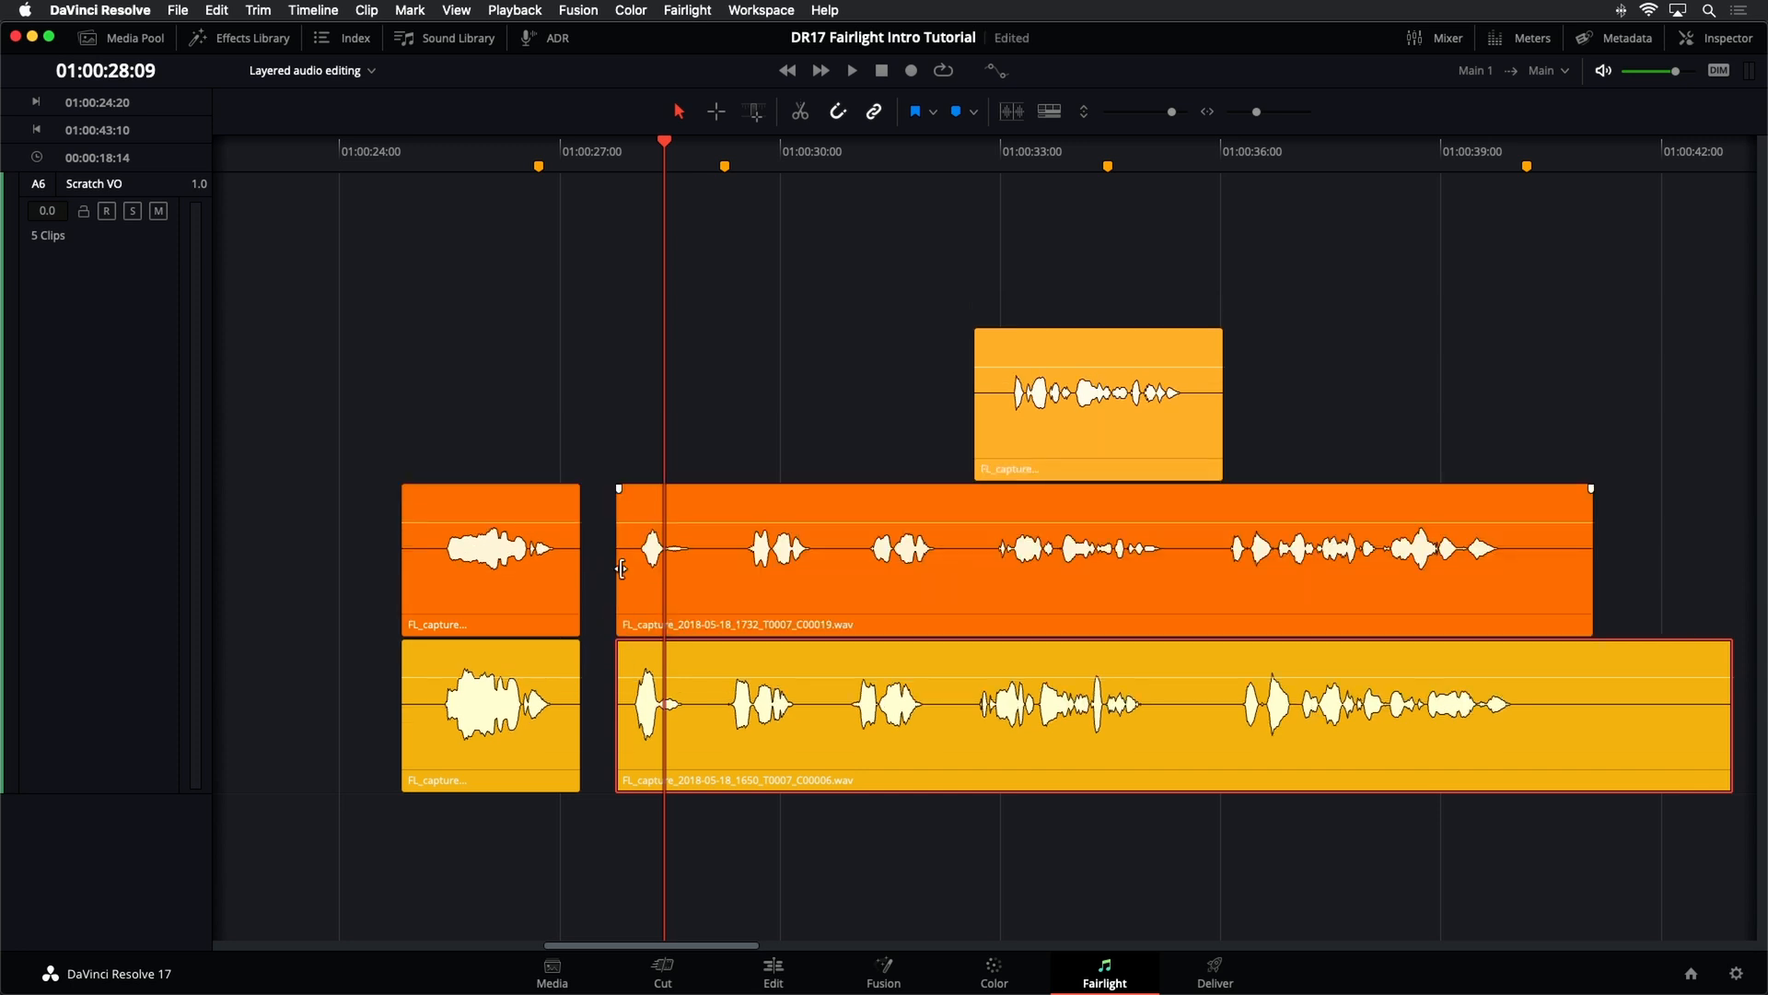
# Split all the layered clips at 01:00:28:23, after the second phrase, deselect them and move the playhead to 01:00:30:15
pyautogui.moveTo(687, 157); pyautogui.dragTo(707, 158)
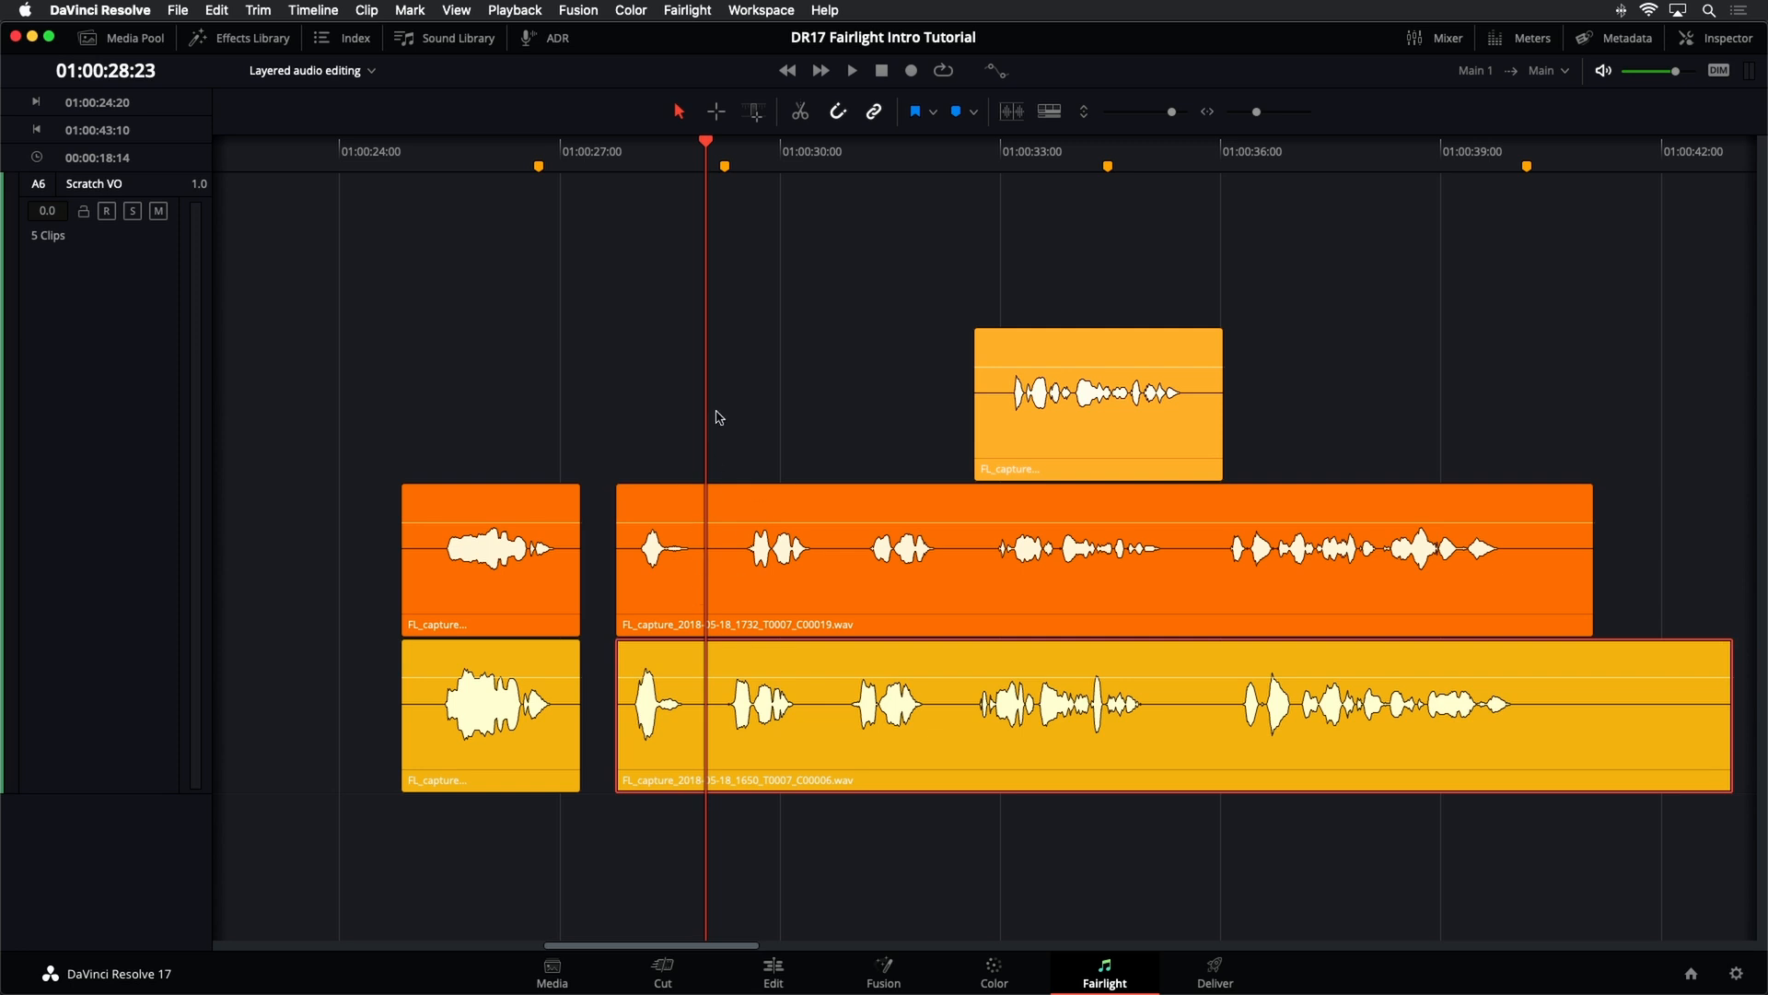
pyautogui.press('super+a')
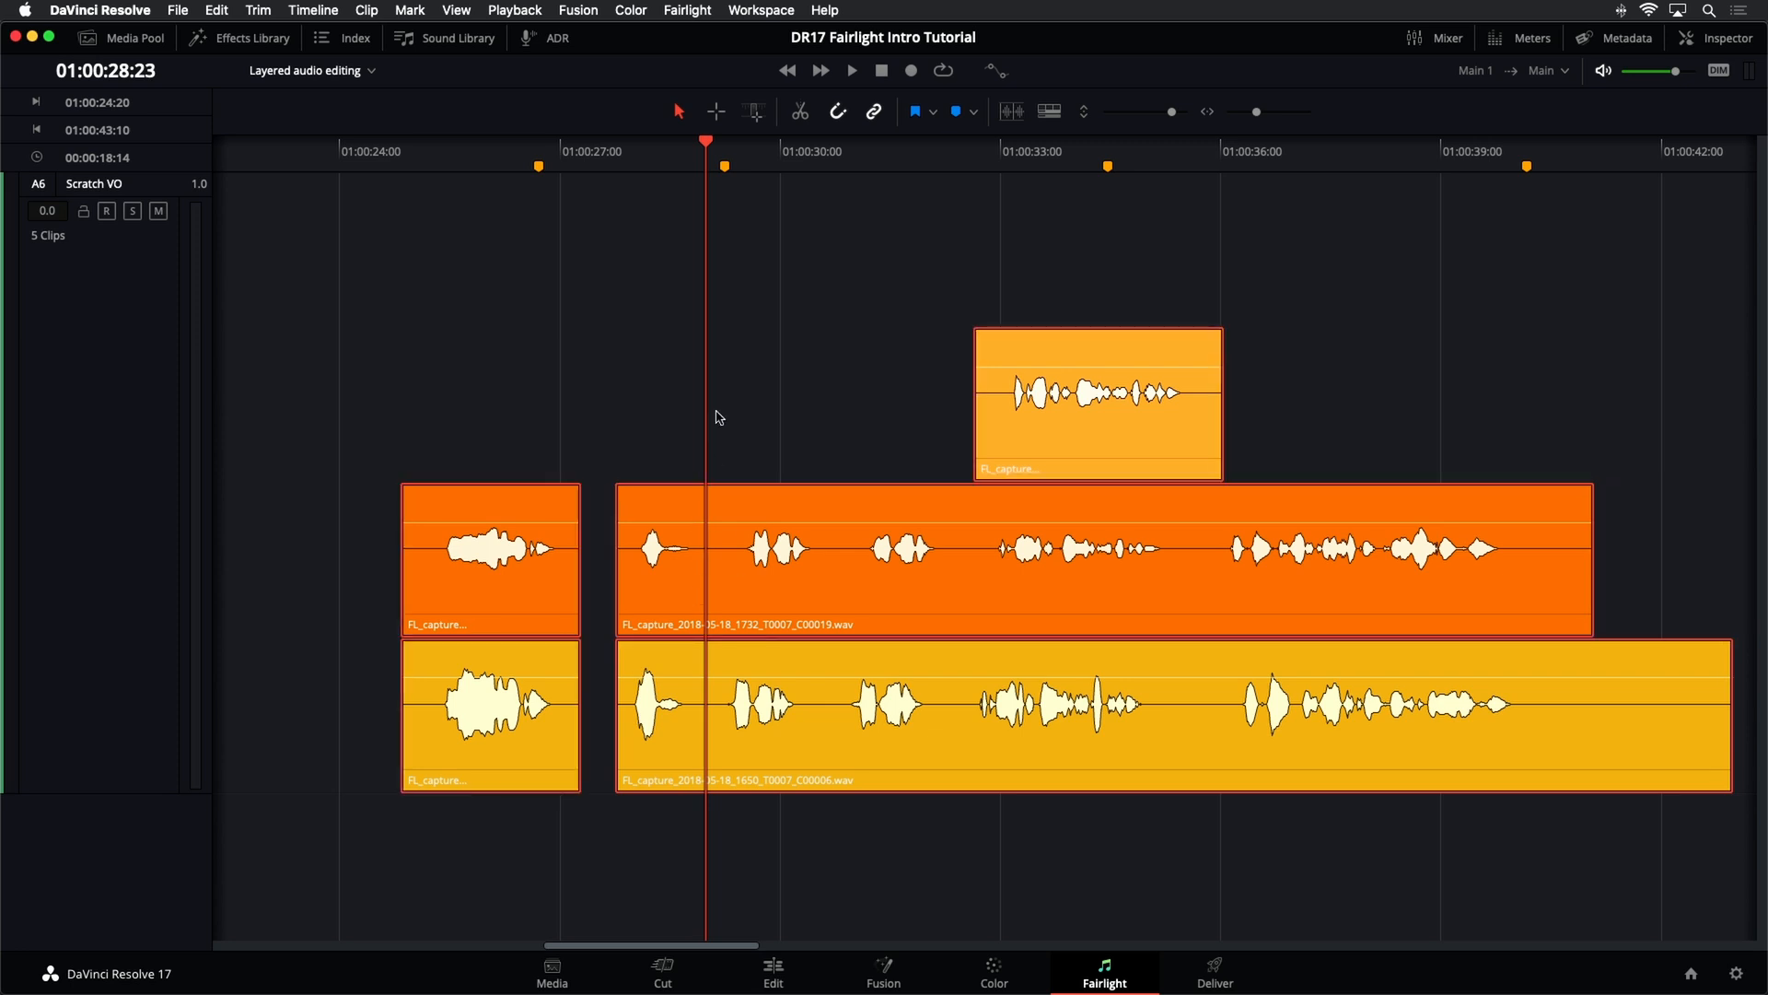
pyautogui.press('super+b')
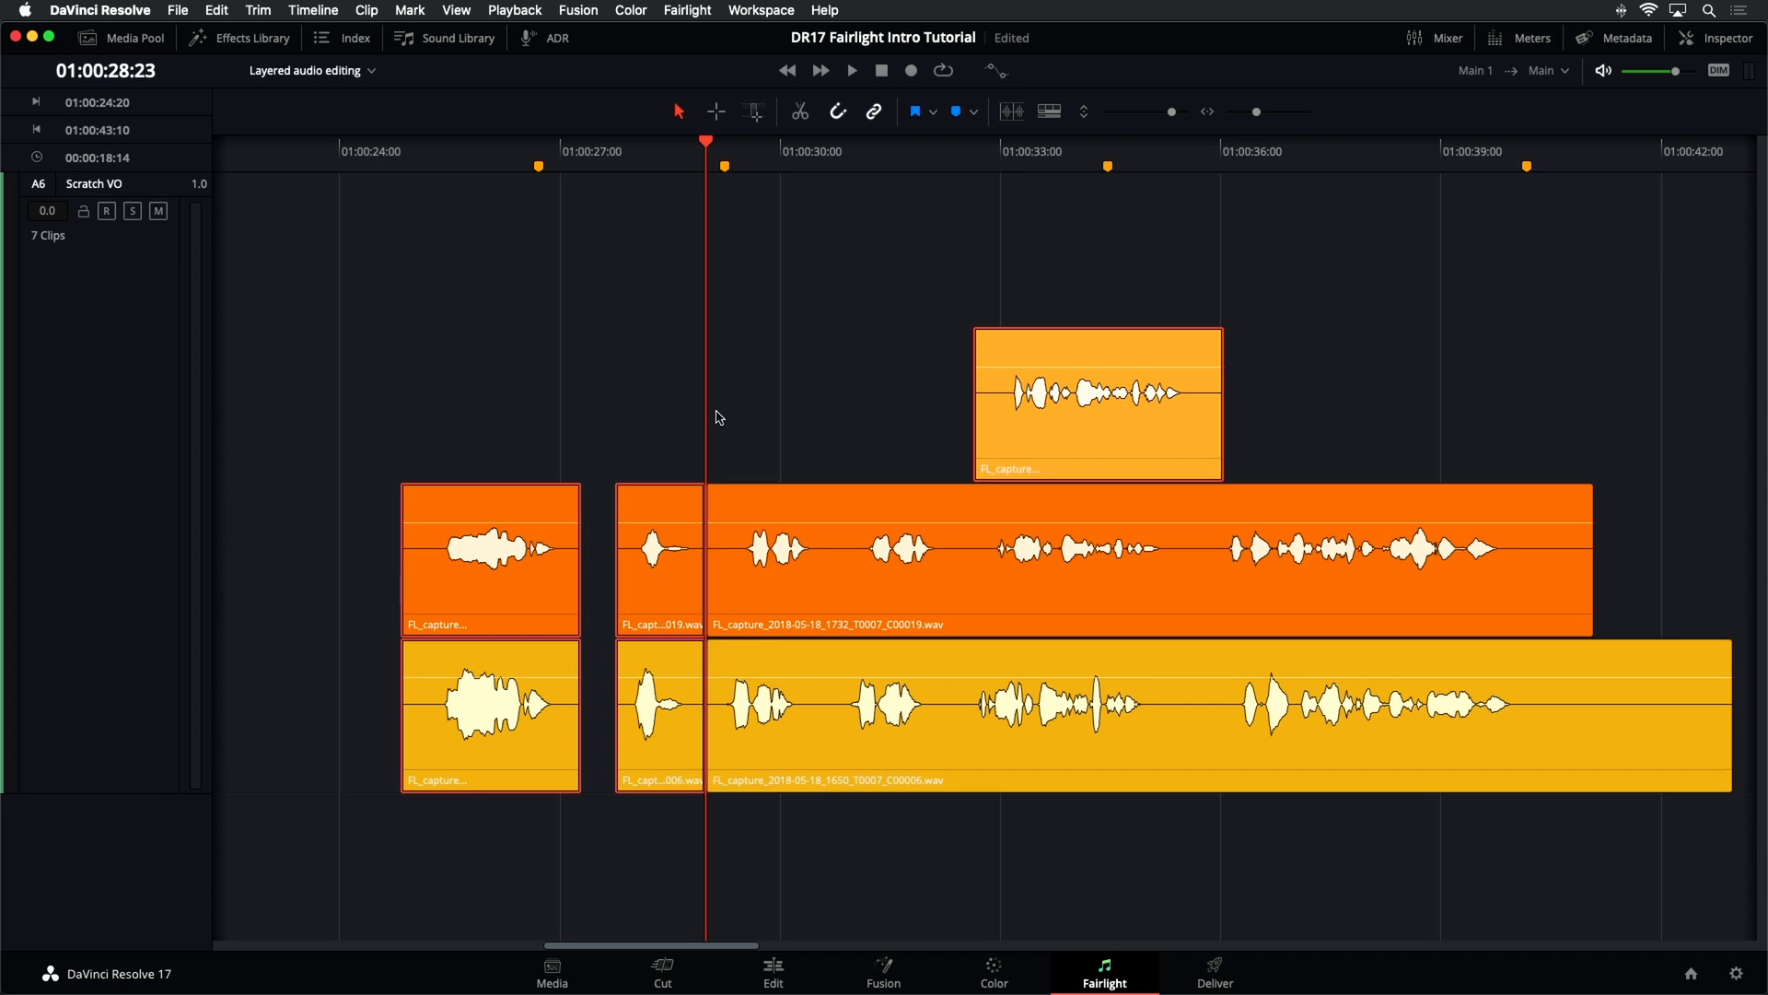
pyautogui.click(763, 274)
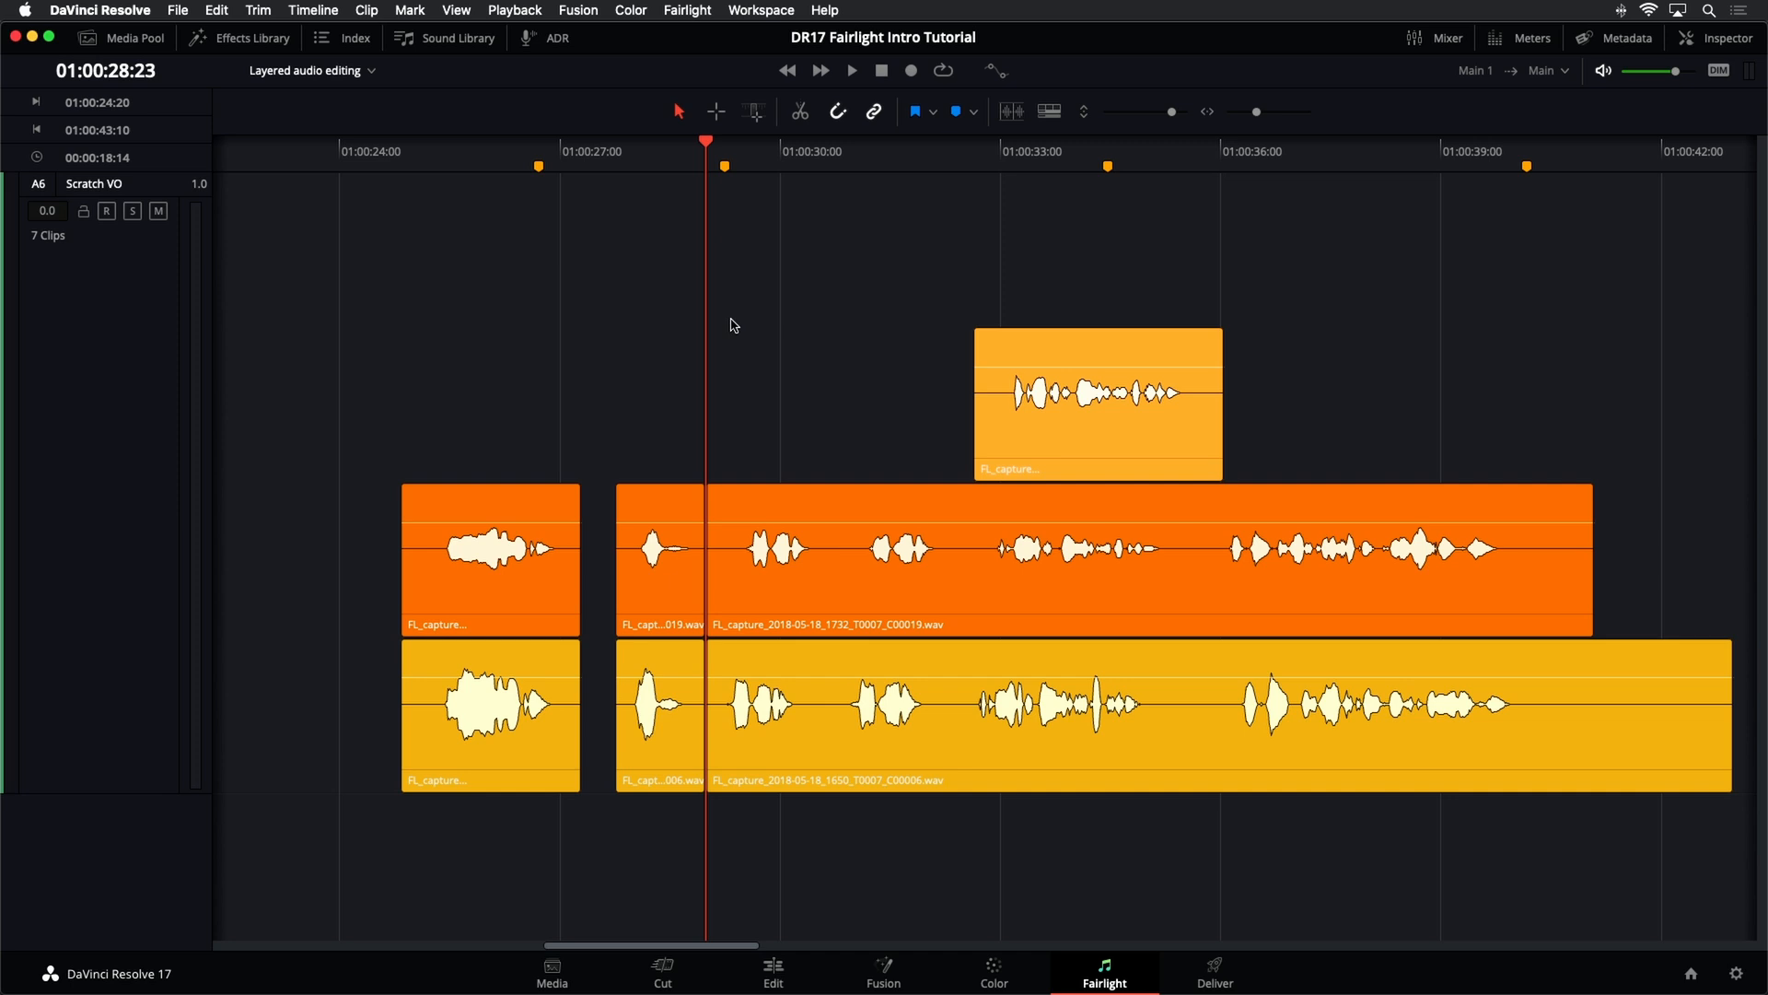
pyautogui.moveTo(770, 160); pyautogui.dragTo(827, 157)
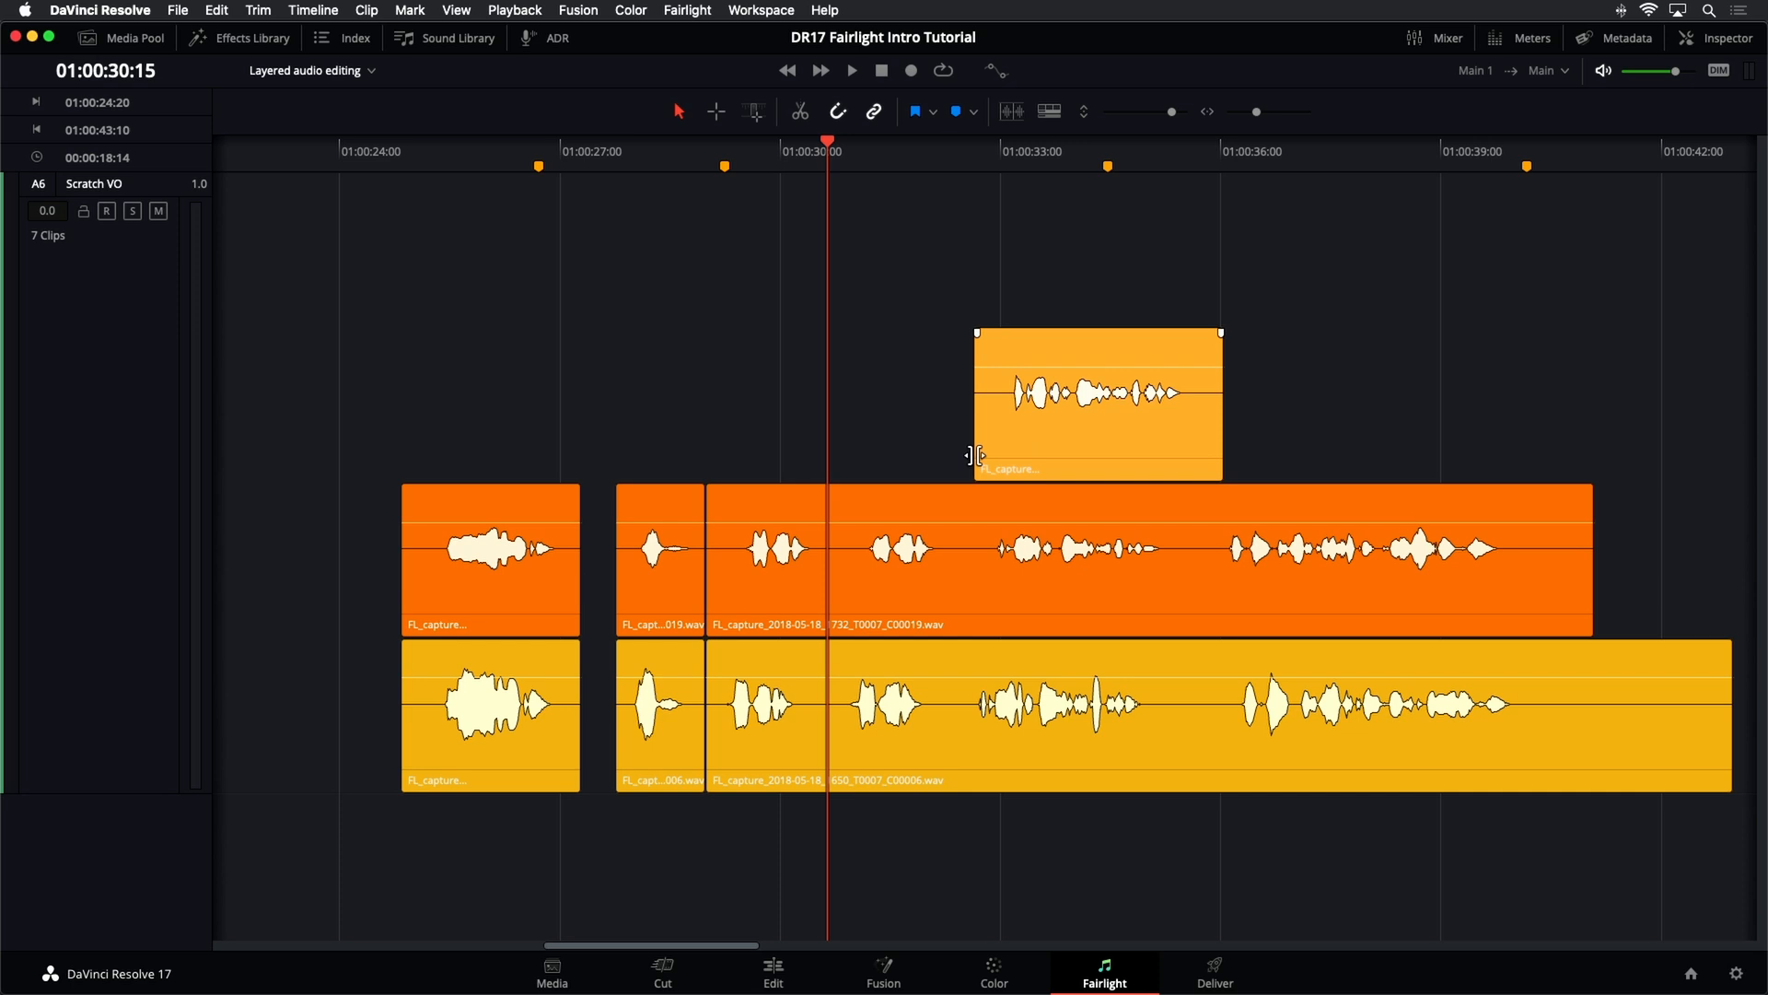
# Trim the silence from both ends of the short clip on the top layer and select the clip
pyautogui.moveTo(979, 455); pyautogui.dragTo(1005, 454)
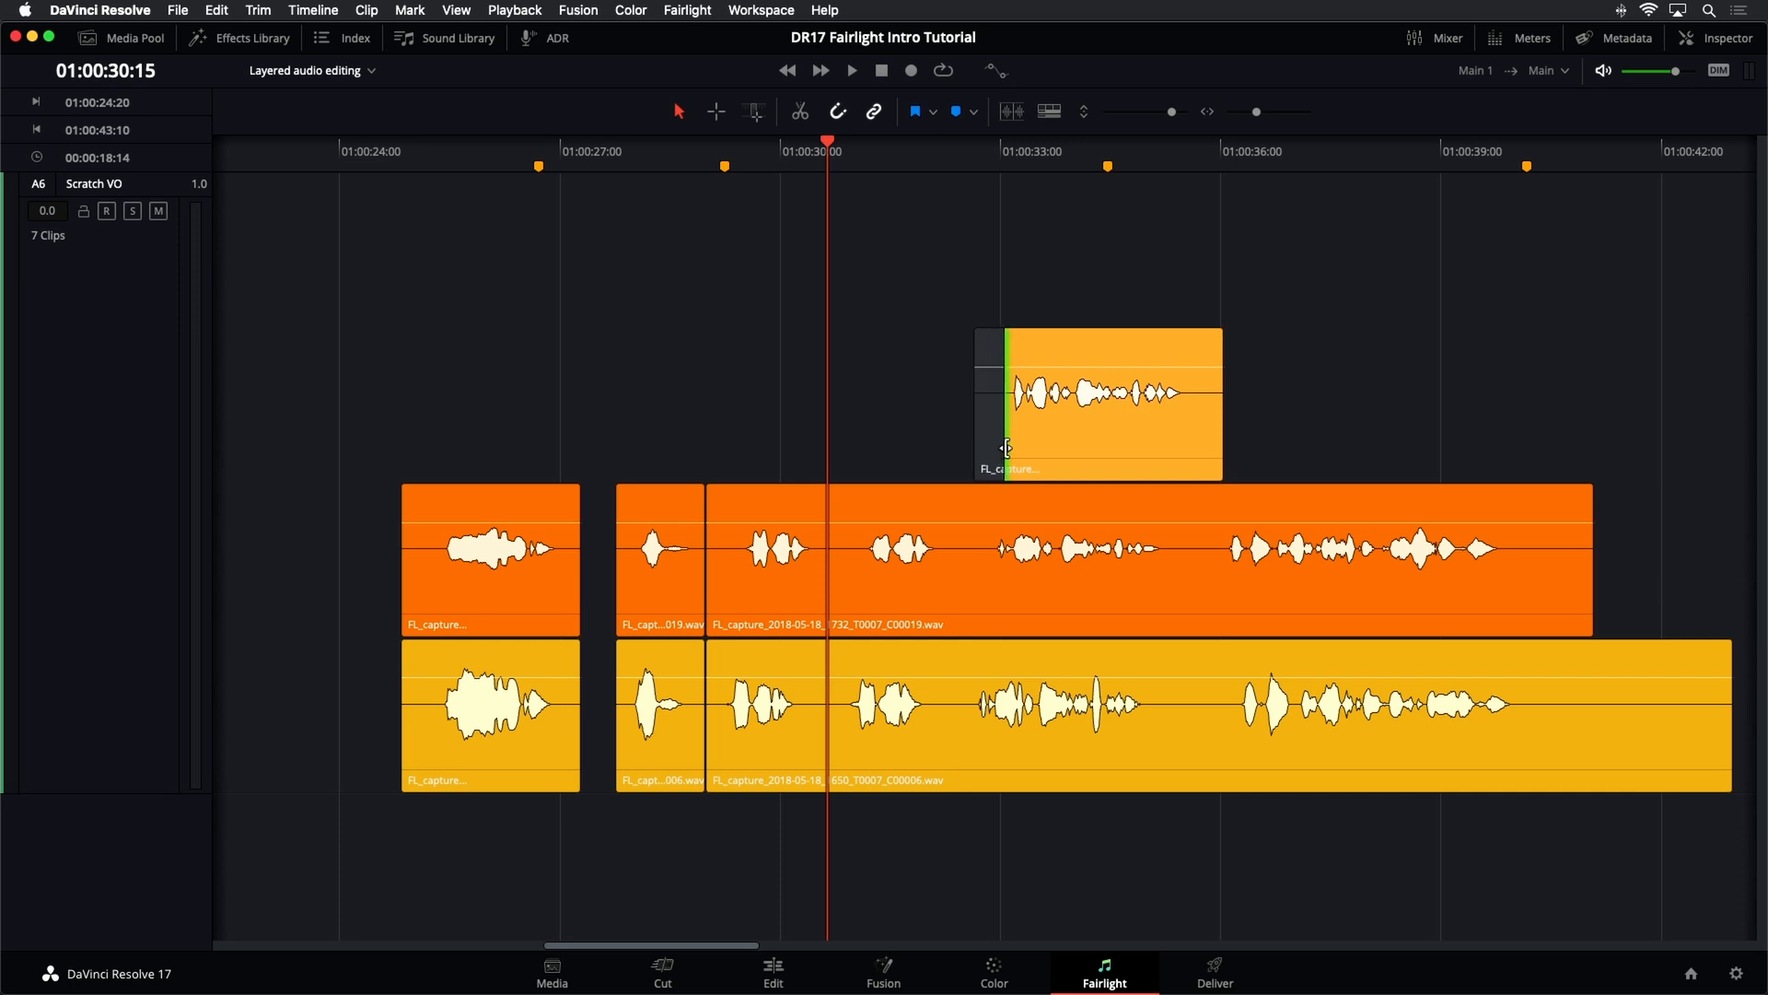
pyautogui.moveTo(1223, 454); pyautogui.dragTo(1188, 454)
pyautogui.click(1087, 442)
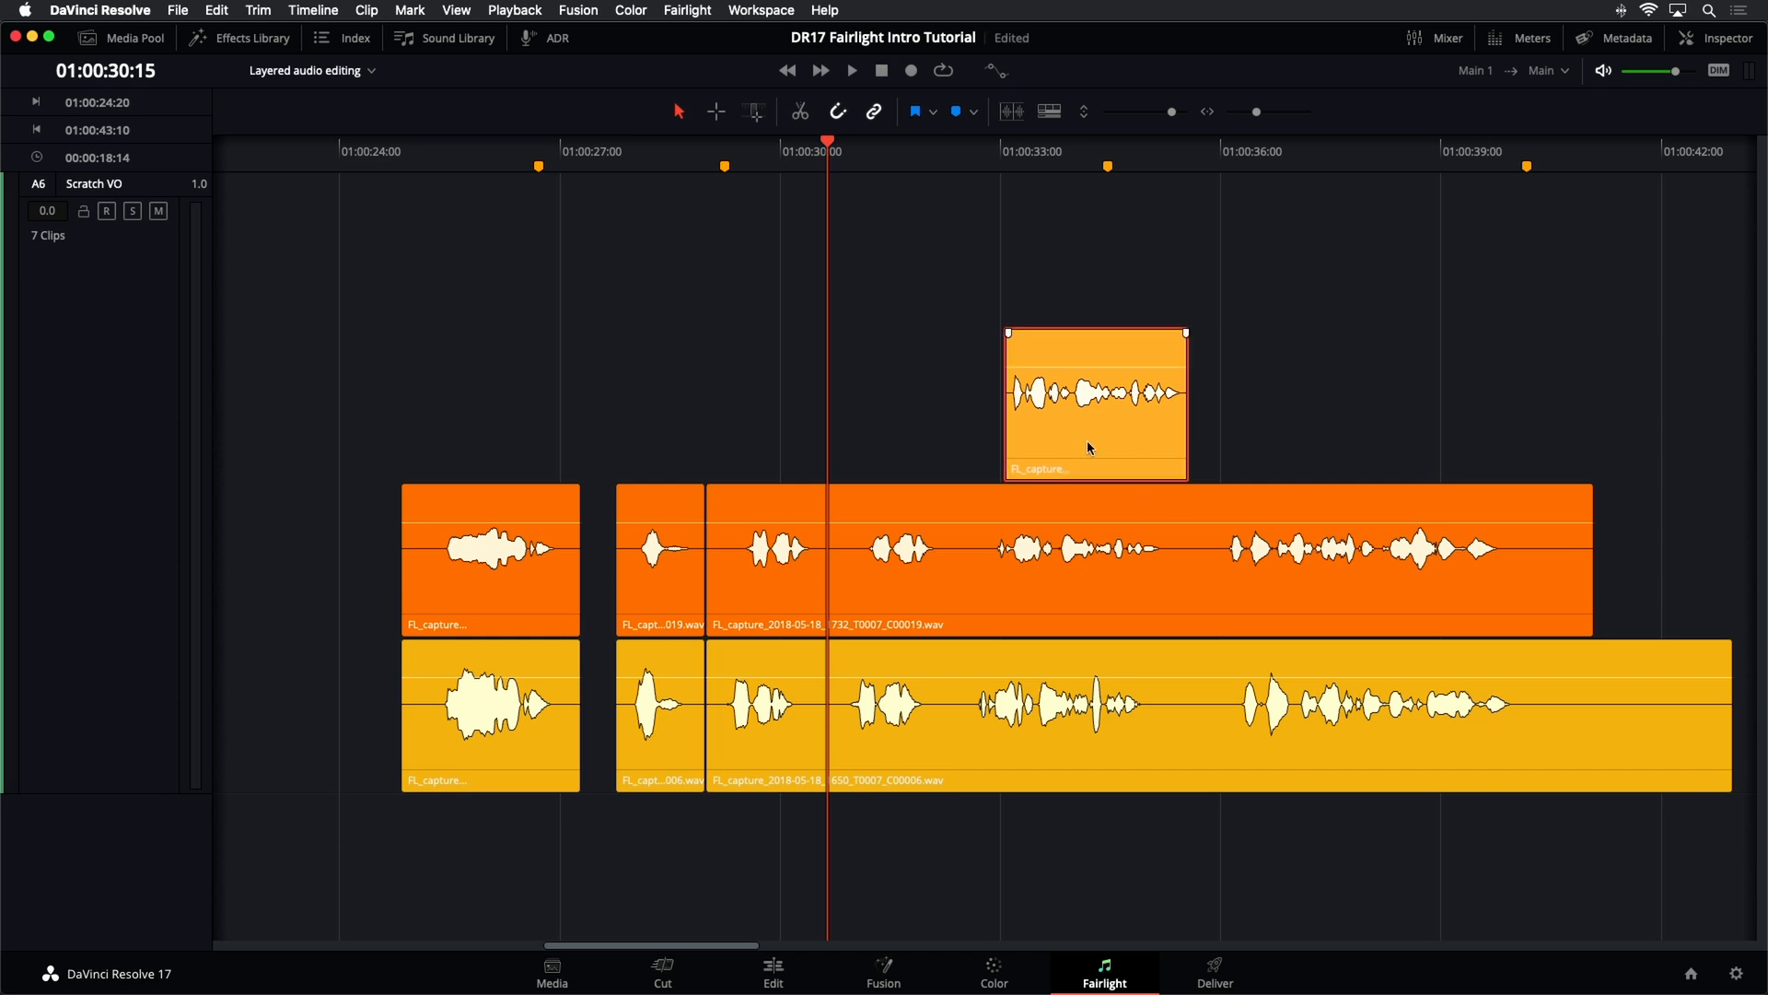
# Move the short clip to the middle layer and back to the top slightly earlier, matching the phrase below, and deselect it
pyautogui.moveTo(1087, 441)
pyautogui.mouseDown()
pyautogui.moveTo(1020, 451)
pyautogui.moveTo(1195, 454)
pyautogui.moveTo(1027, 452)
pyautogui.moveTo(1087, 450)
pyautogui.mouseUp()
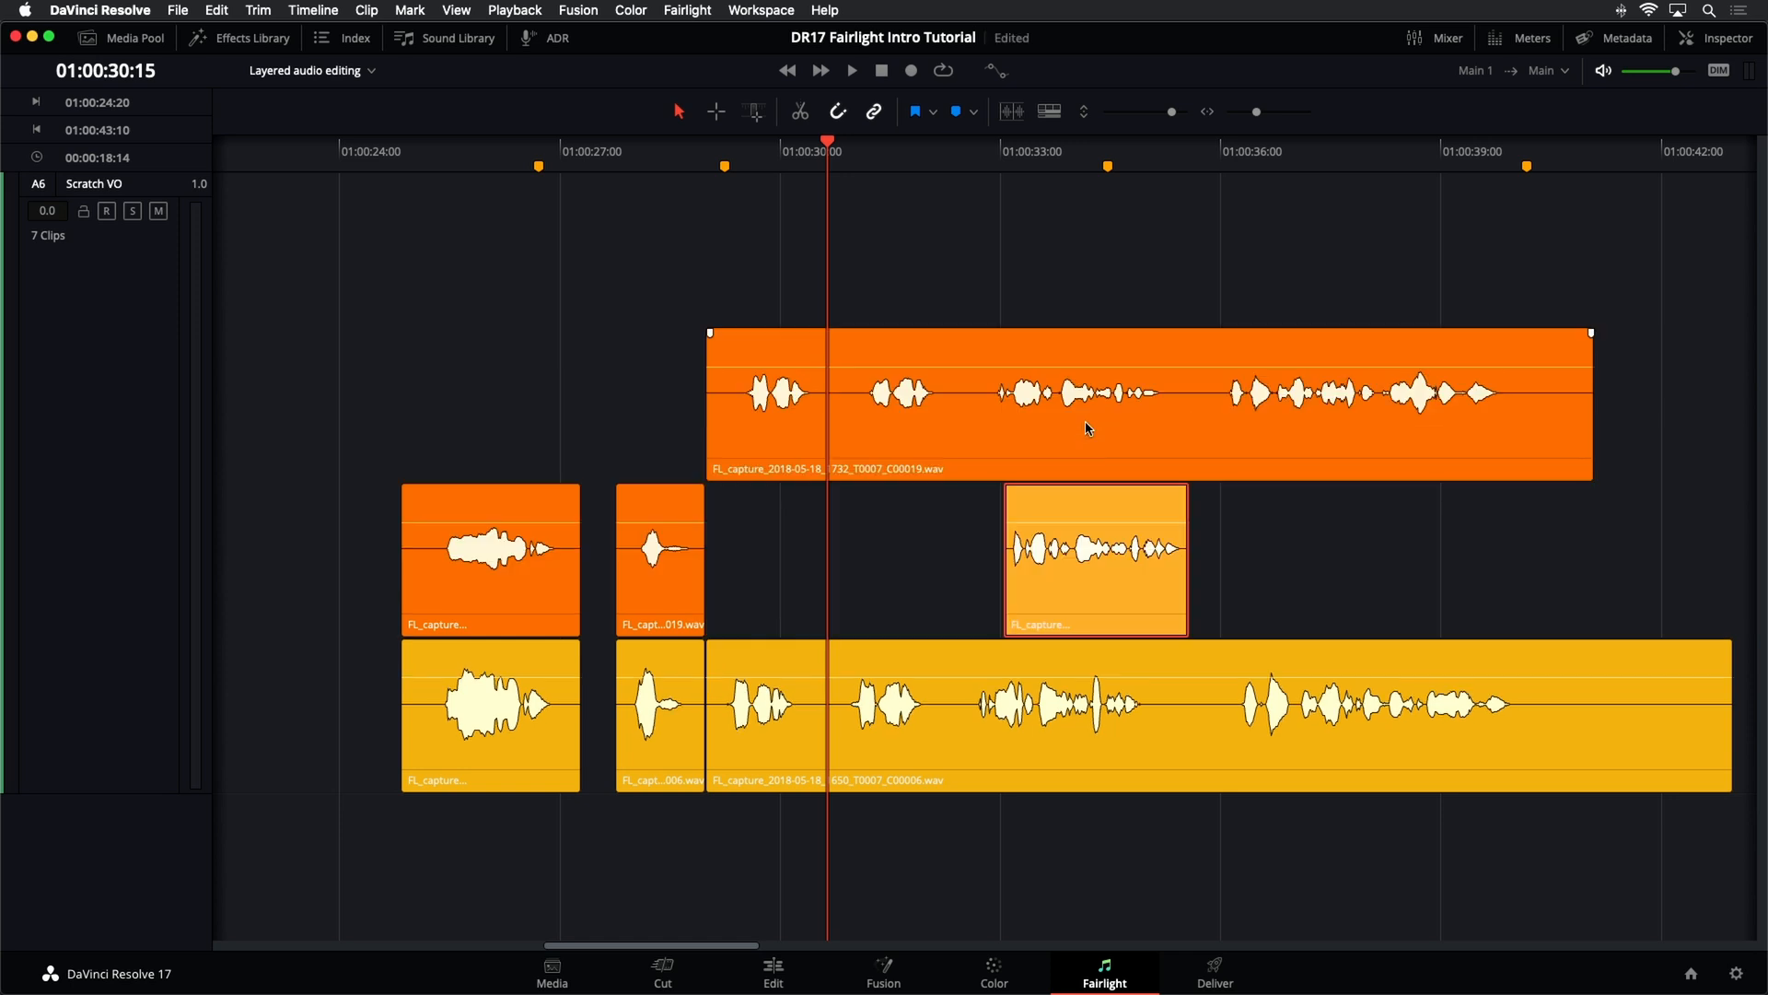
pyautogui.moveTo(1110, 573); pyautogui.dragTo(1093, 347)
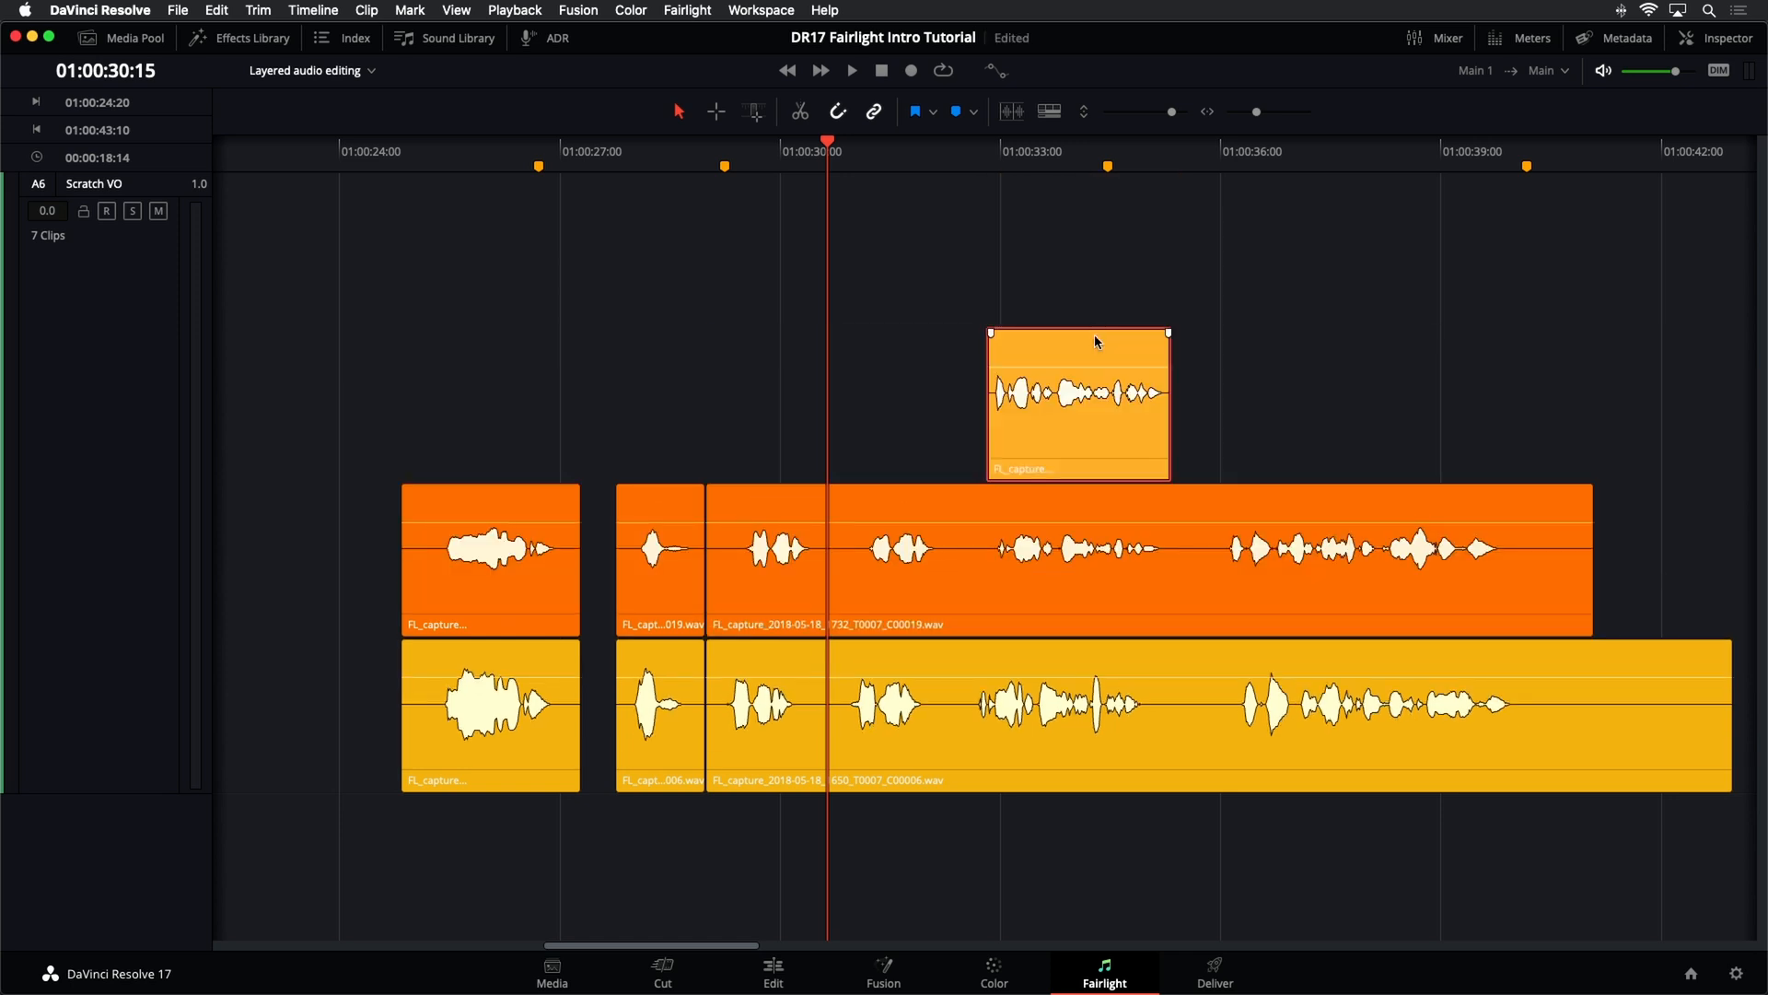
pyautogui.moveTo(1071, 422)
pyautogui.click(1127, 259)
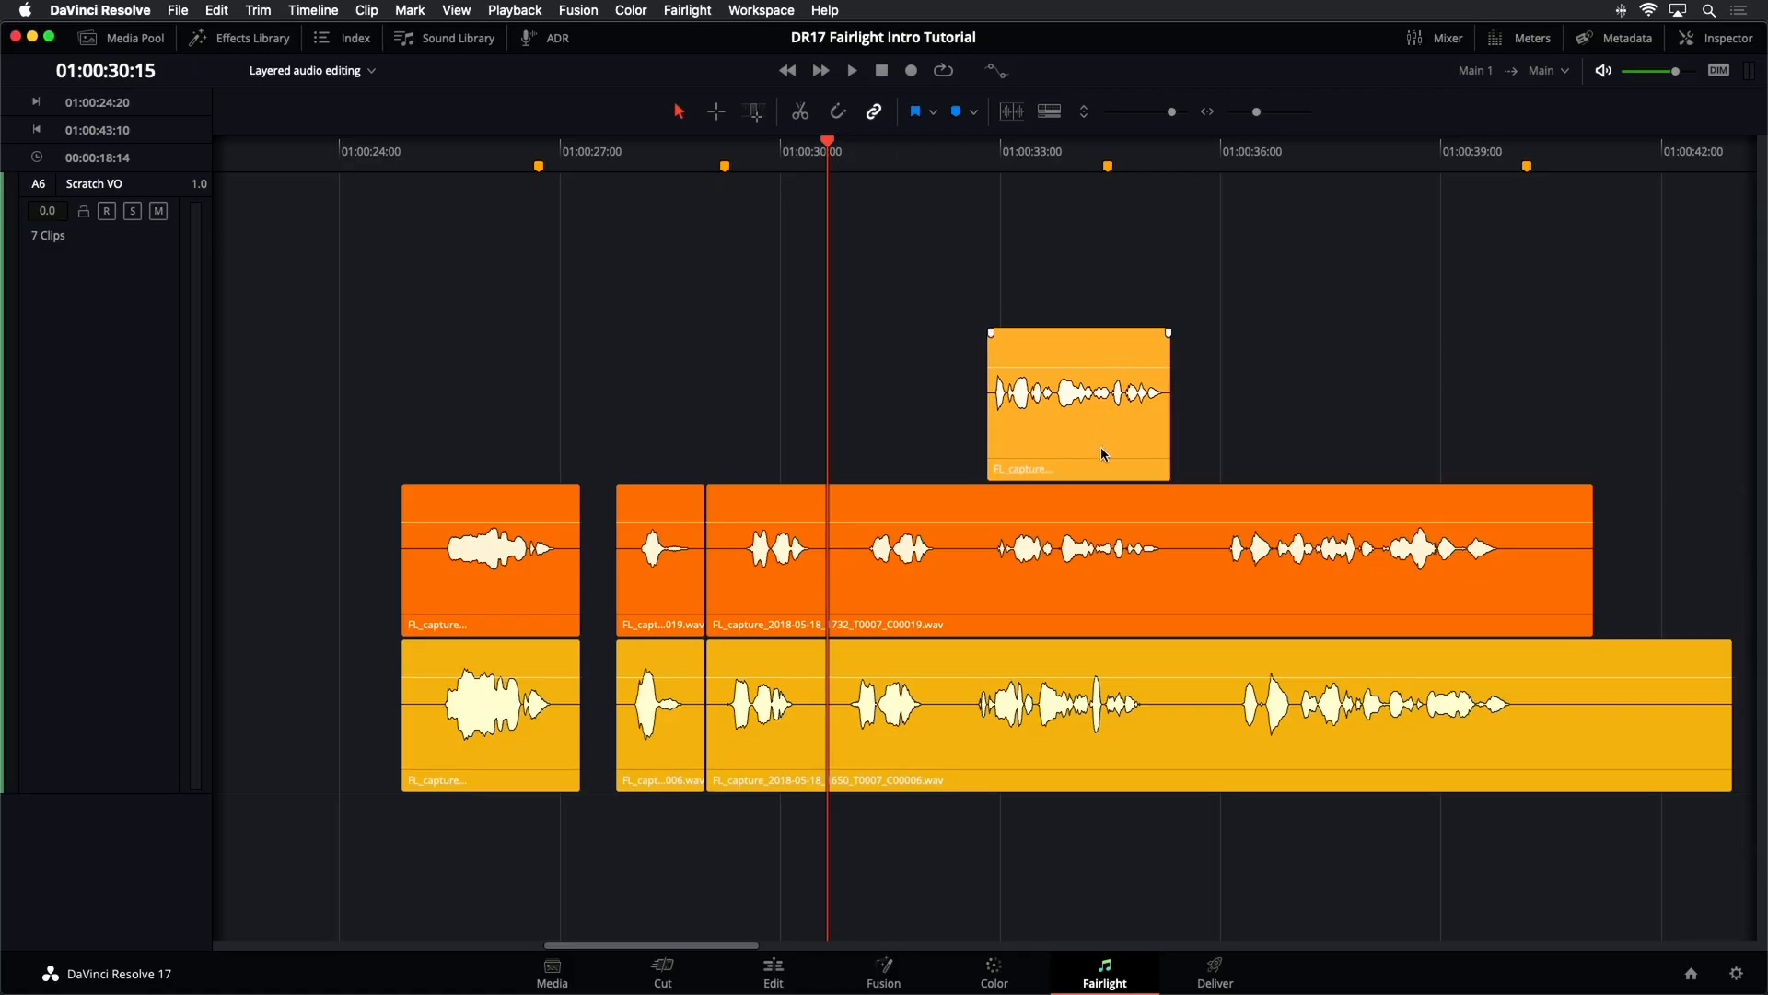
# Overlay the short top clip on the 1732 segment to fine-tune its alignment with the matching phrase, return it to the top layer and deselect it
pyautogui.moveTo(1101, 445); pyautogui.dragTo(1107, 492)
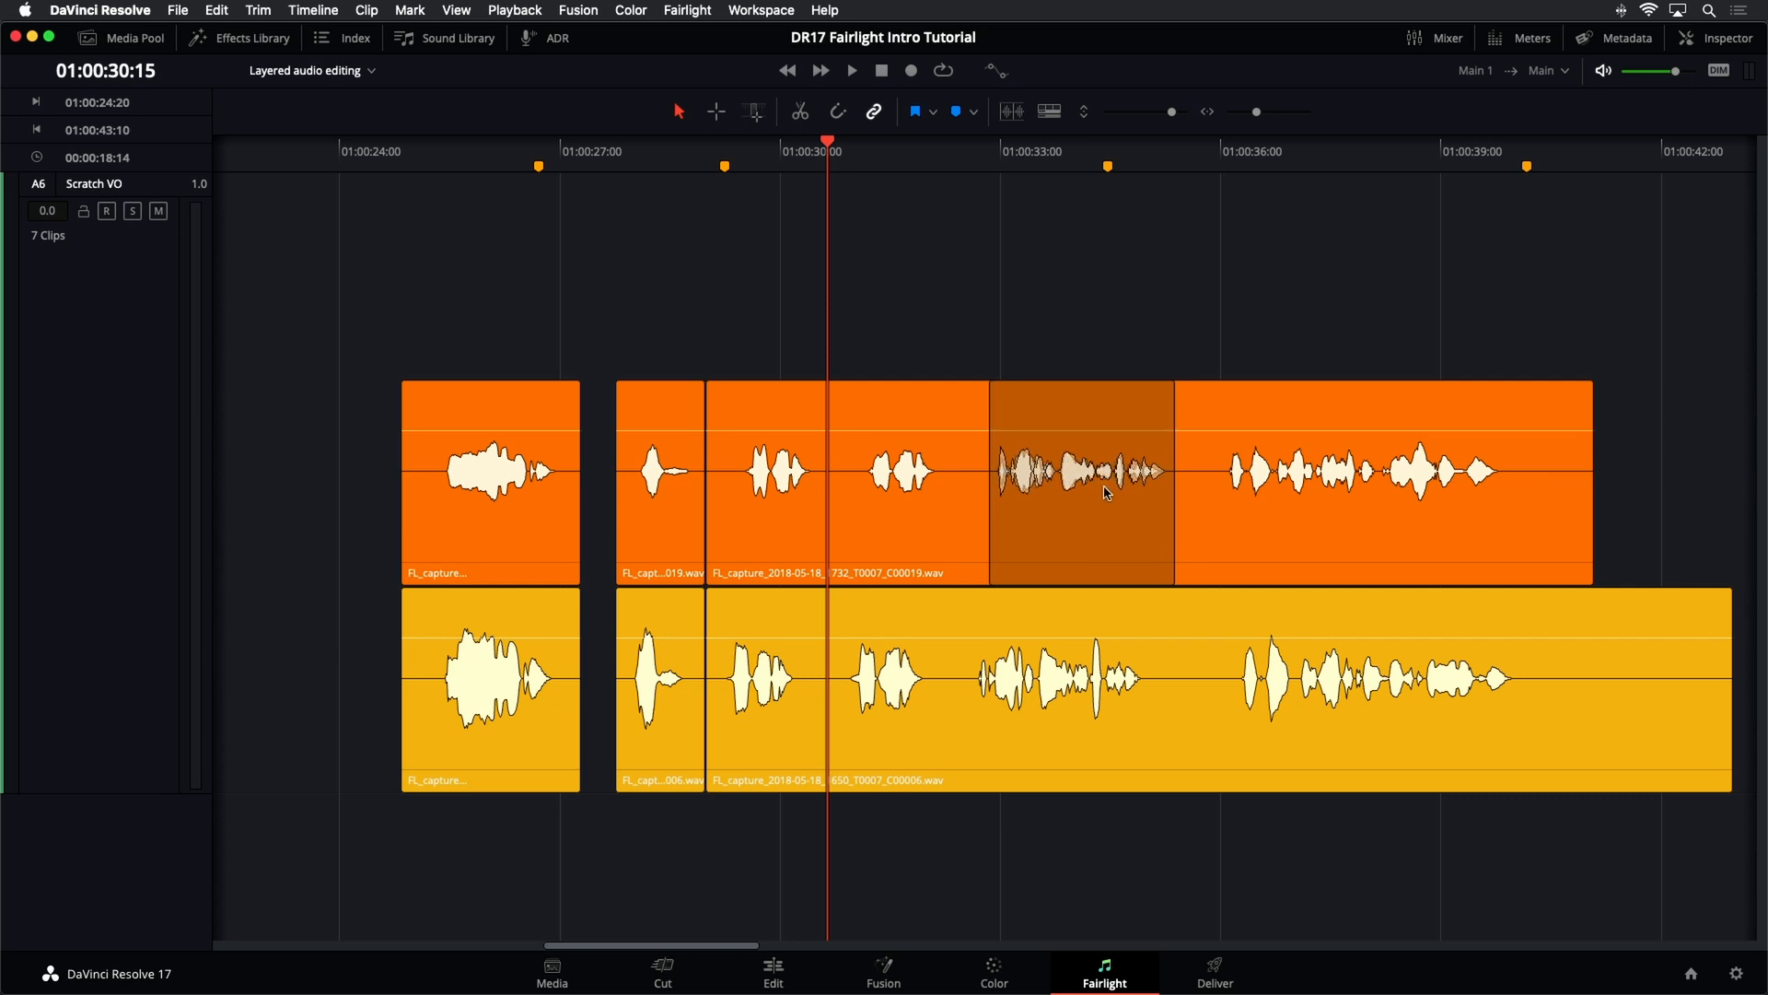
pyautogui.moveTo(1107, 493); pyautogui.dragTo(1105, 494)
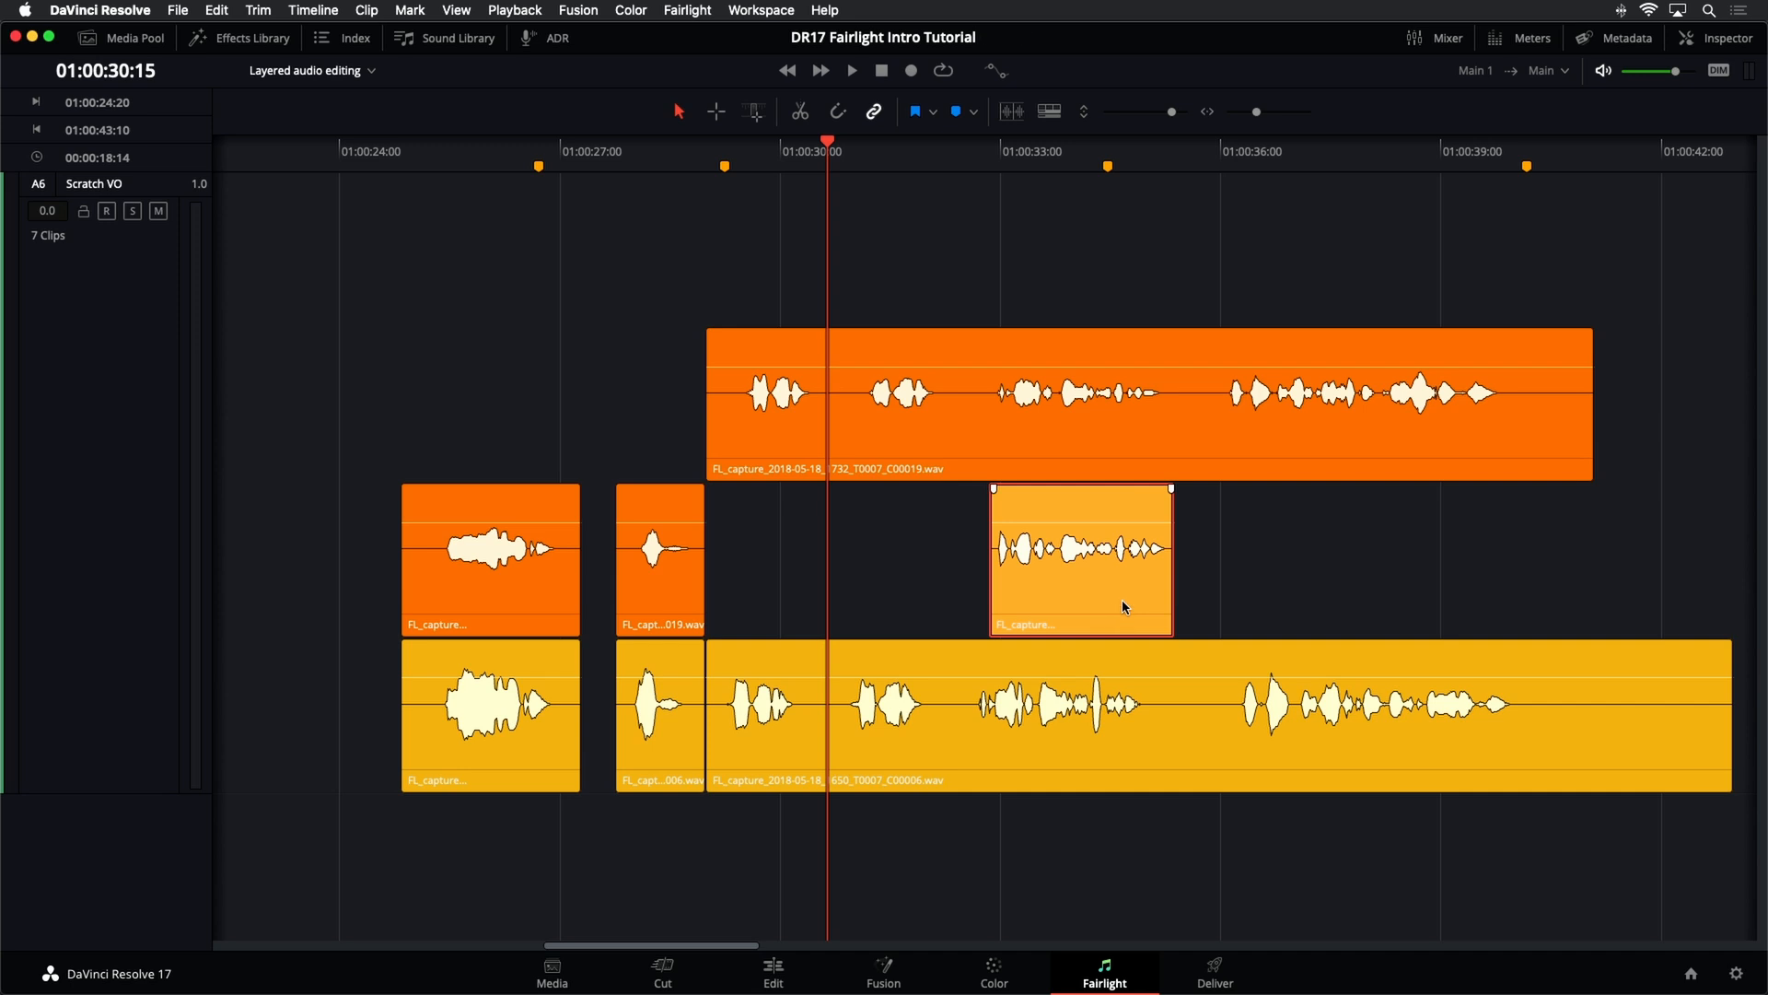
pyautogui.moveTo(1122, 599); pyautogui.dragTo(1133, 396)
pyautogui.click(857, 285)
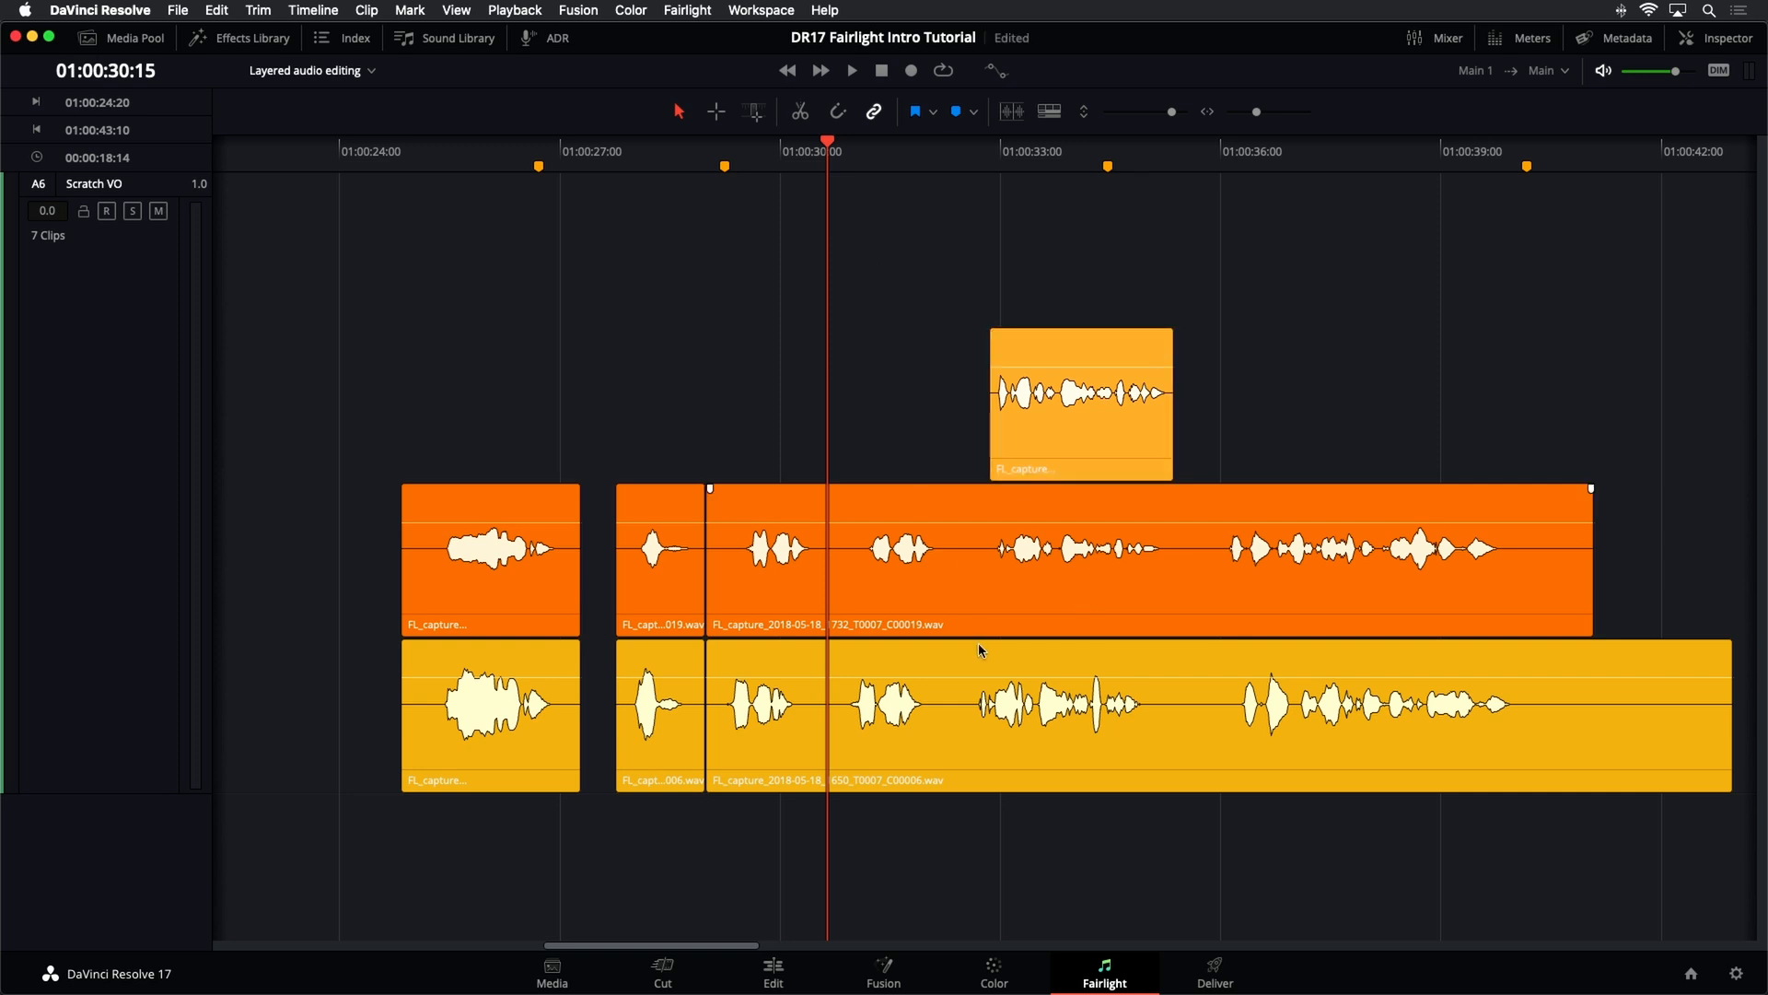
# Nudge the long 1650 segment on the lowest layer six frames later to align its phrases with the 1732 take, and deselect it
pyautogui.click(999, 753)
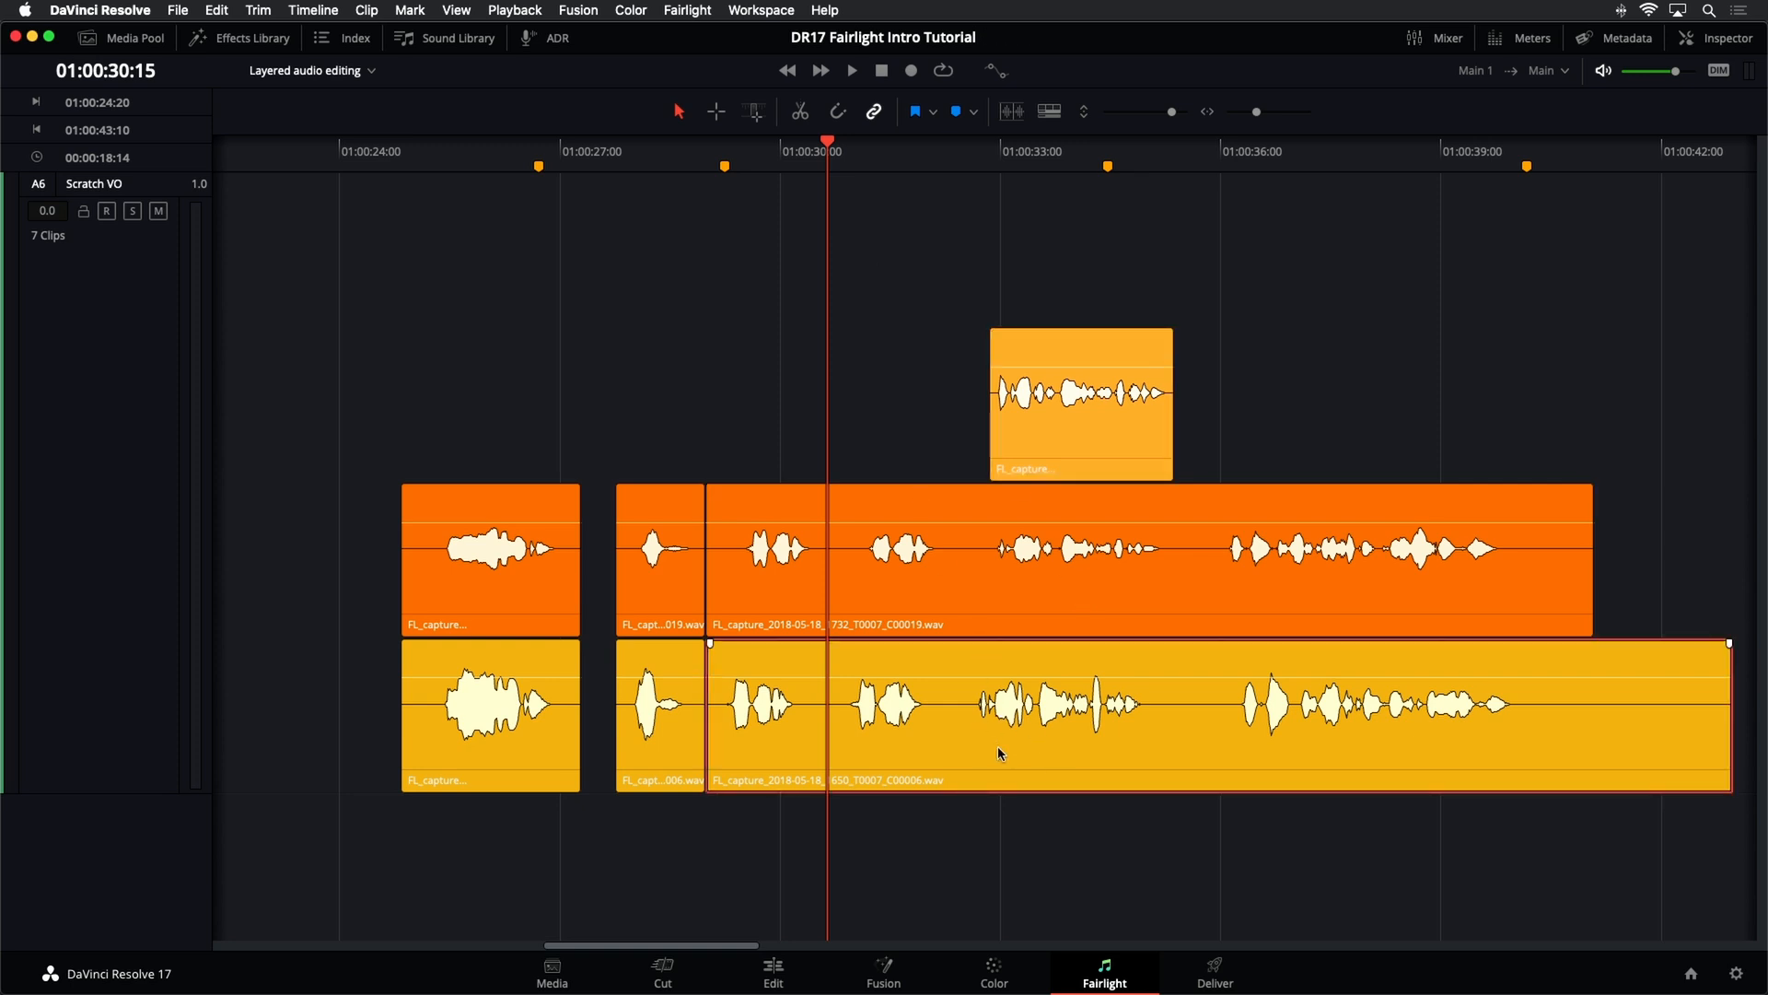
pyautogui.press('.')
pyautogui.press('.')
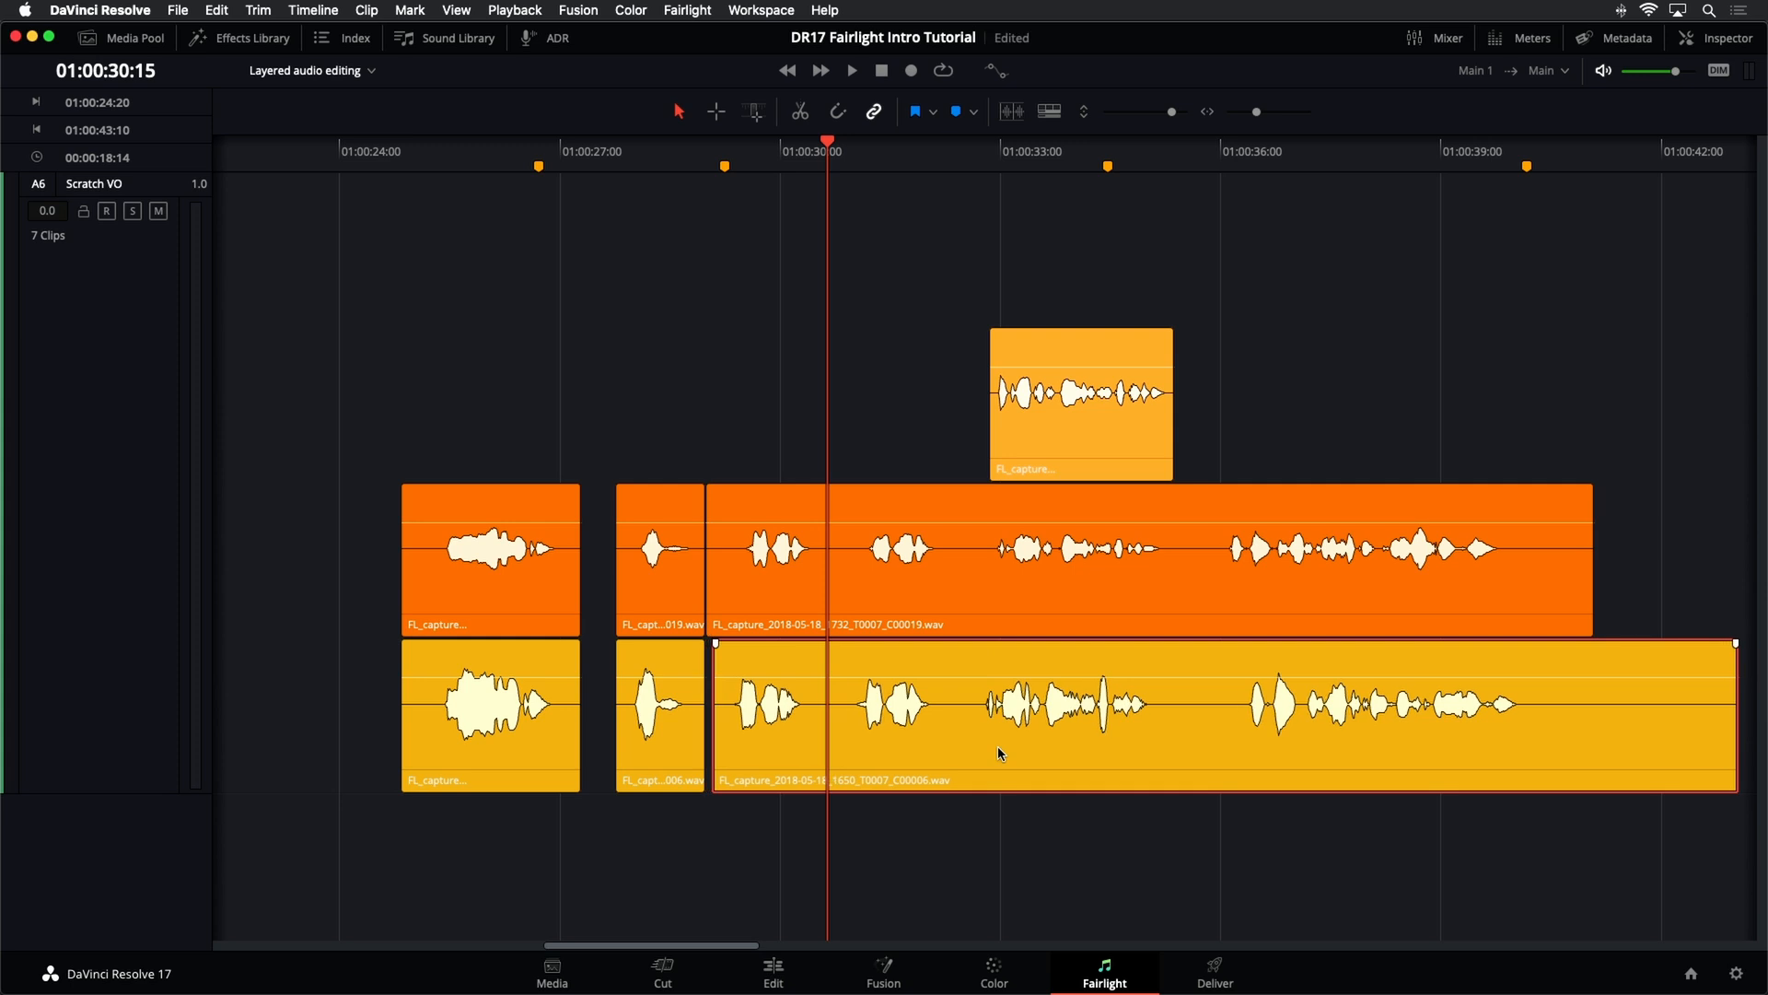
pyautogui.press('.')
pyautogui.press('.')
pyautogui.press('.')
pyautogui.press('.')
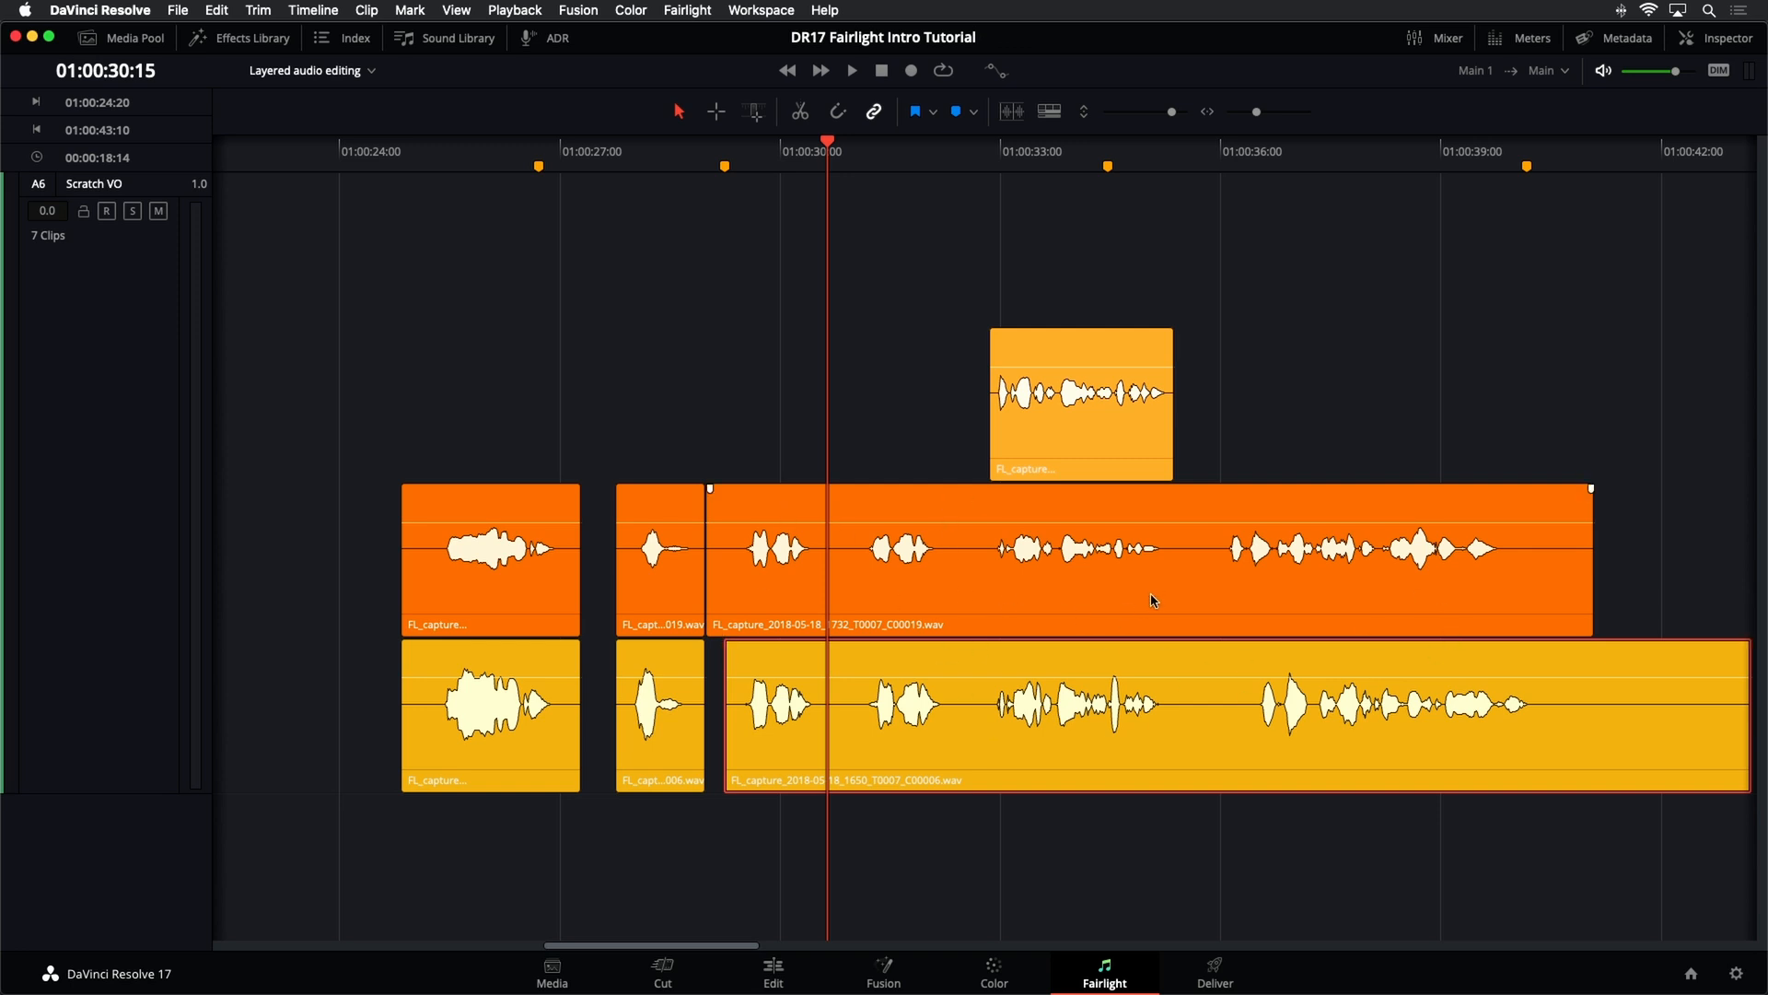
pyautogui.click(913, 252)
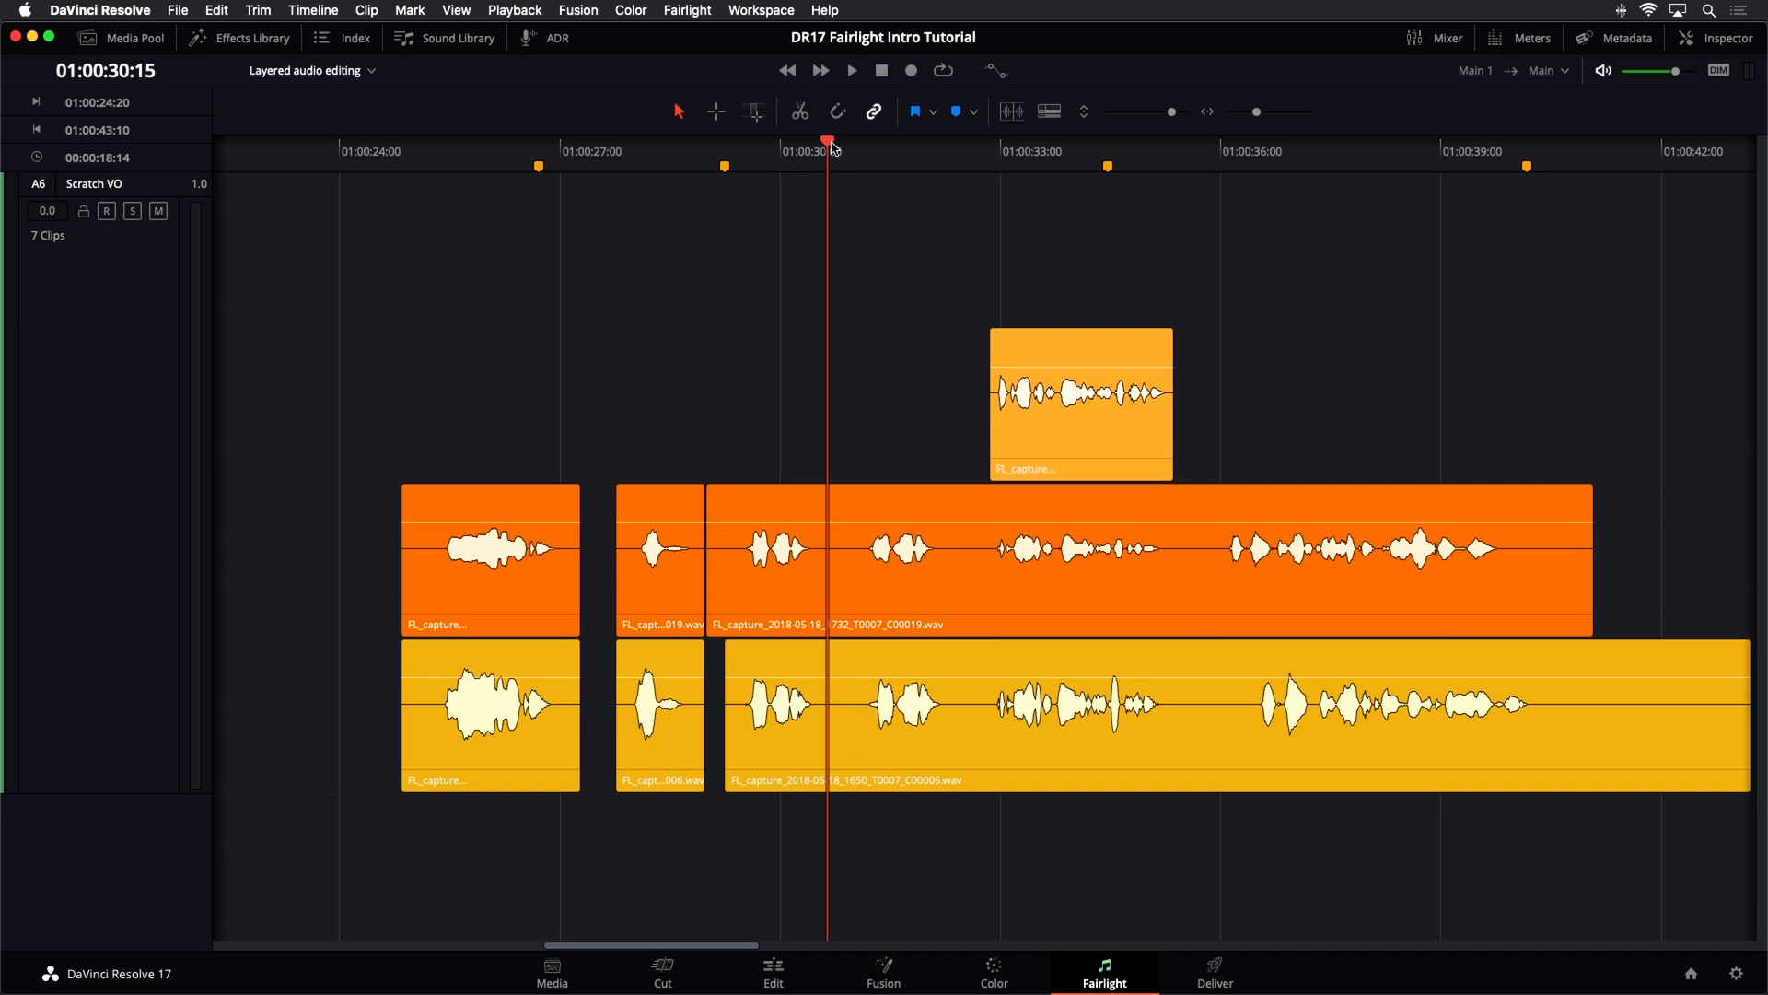
# Split all the layered clips at 01:00:30:20, between the two phrases, and deselect them
pyautogui.moveTo(832, 147)
pyautogui.mouseDown()
pyautogui.moveTo(773, 150)
pyautogui.moveTo(840, 147)
pyautogui.mouseUp()
pyautogui.press('super+a')
pyautogui.press('super+b')
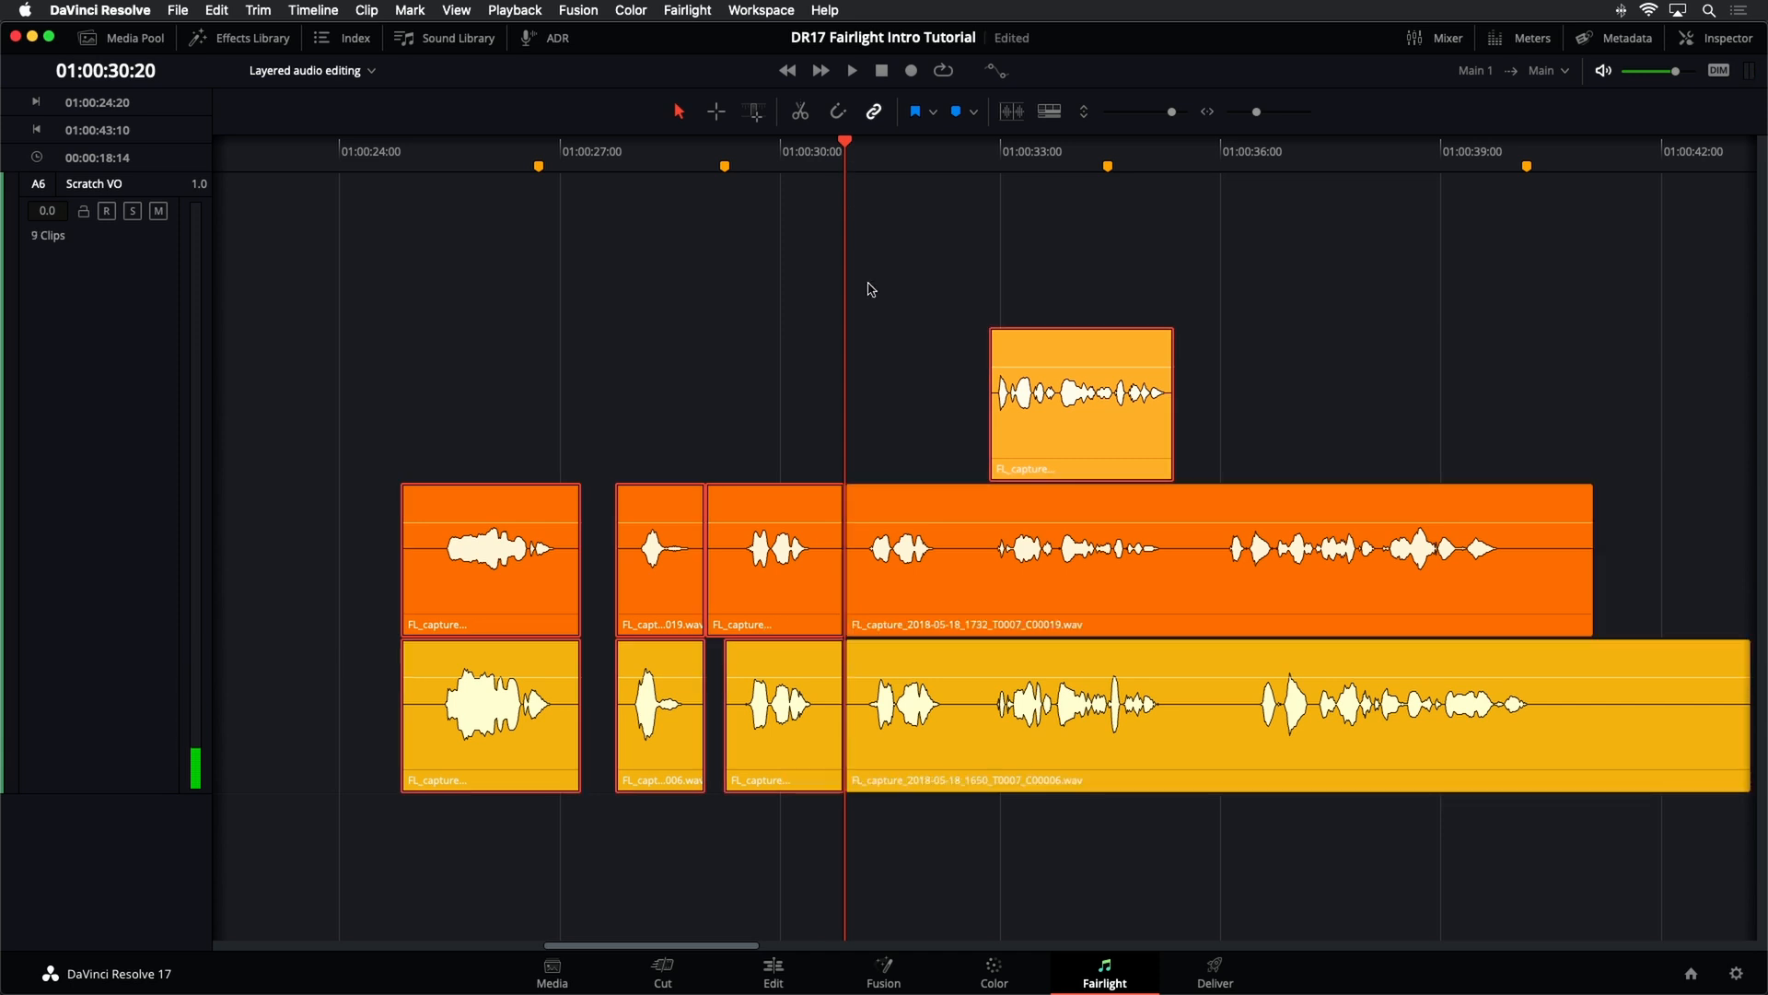
pyautogui.click(819, 348)
# Range-select 01:00:32:12 to 01:00:35:11 across all layers, split the clips at both range edges and clear the selection
pyautogui.moveTo(831, 159); pyautogui.dragTo(966, 163)
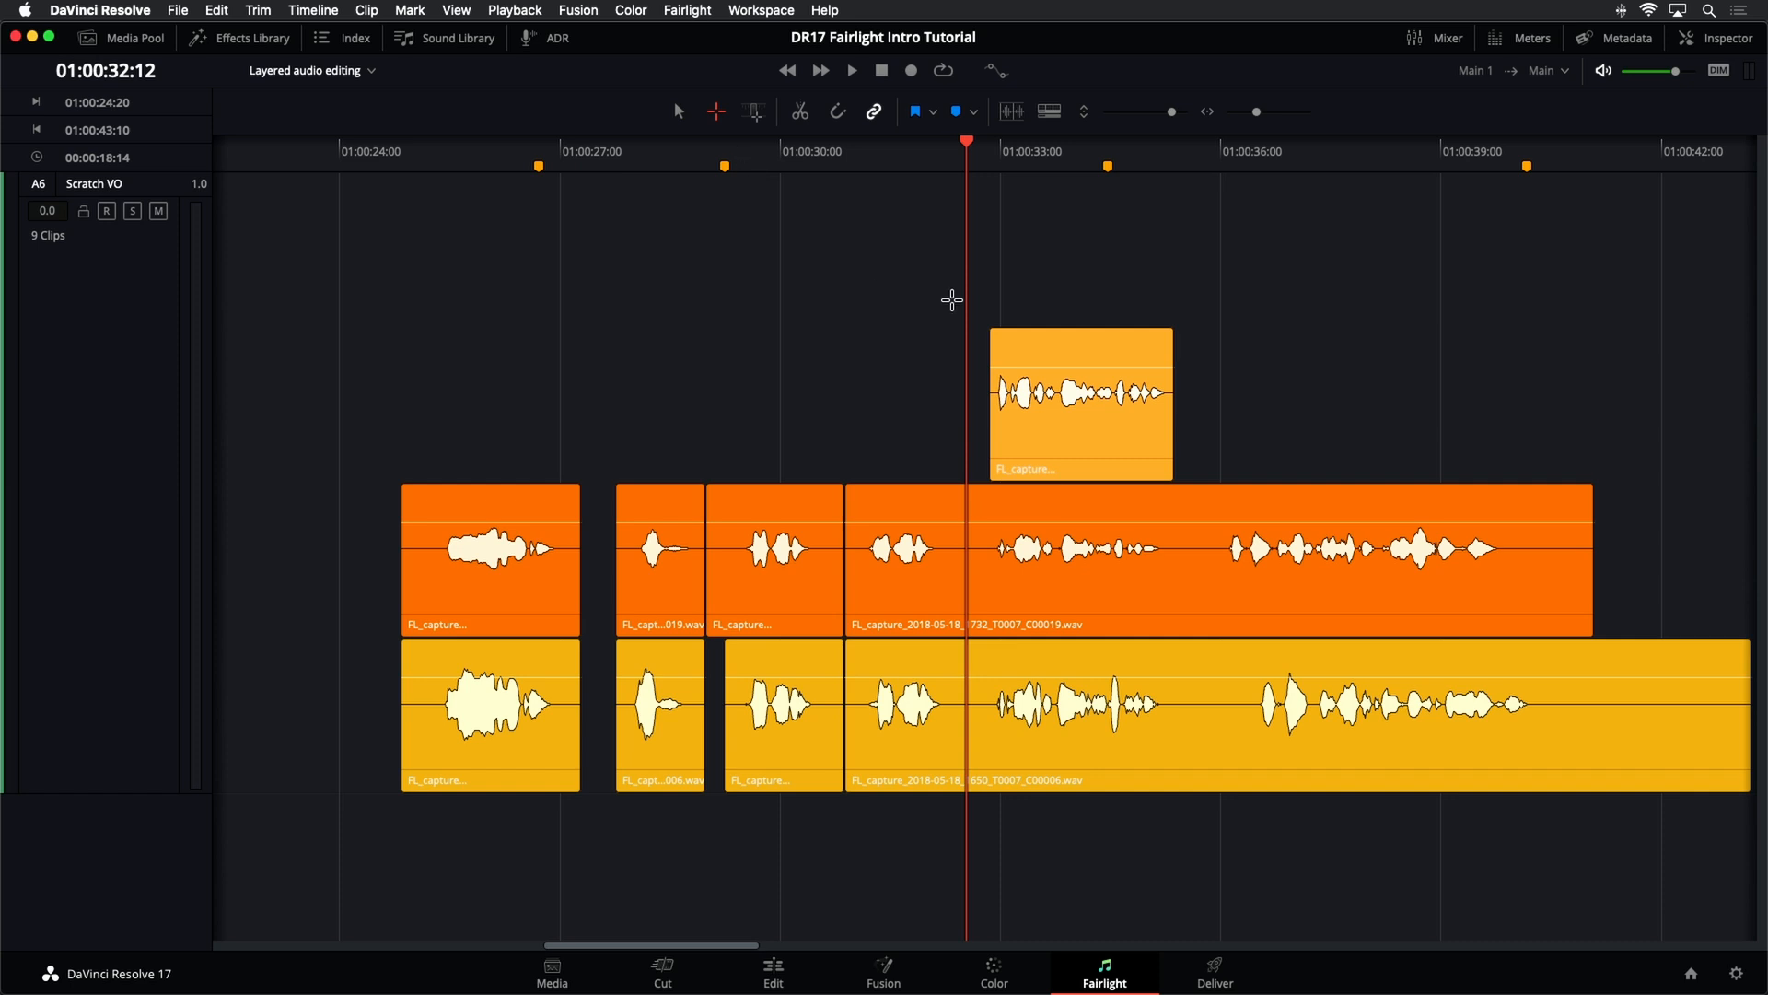
pyautogui.moveTo(856, 163); pyautogui.dragTo(767, 161)
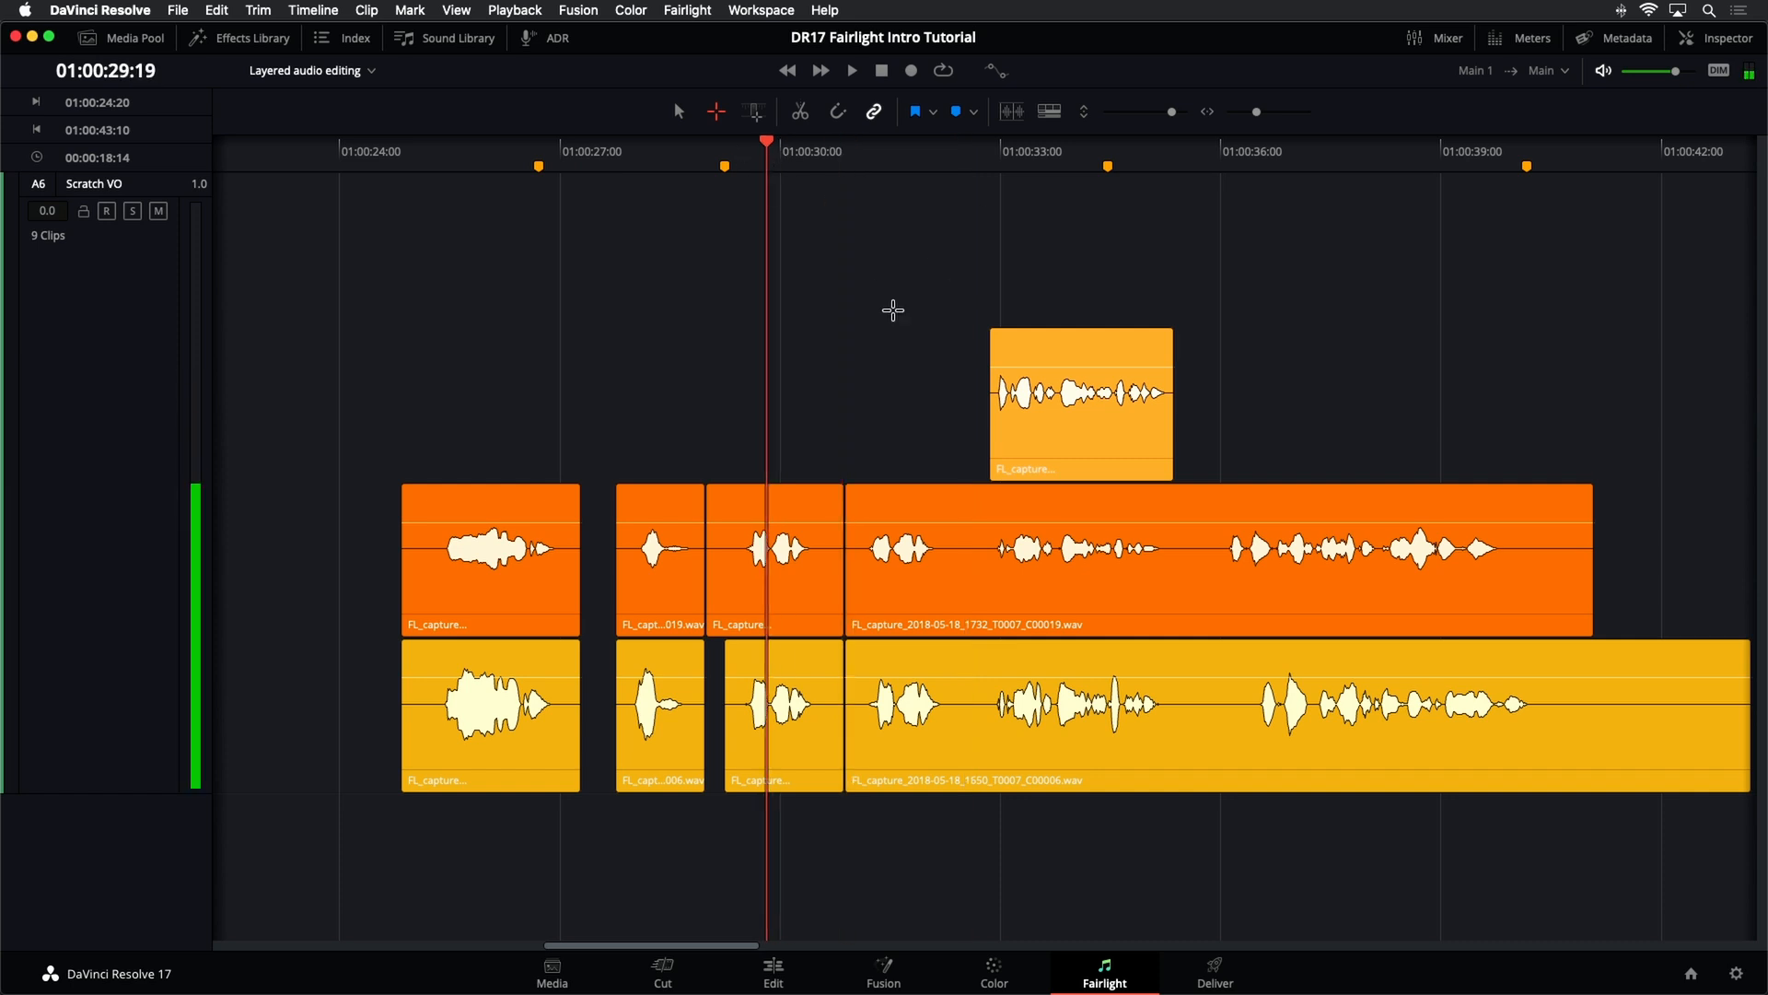
pyautogui.moveTo(964, 278); pyautogui.dragTo(1224, 732)
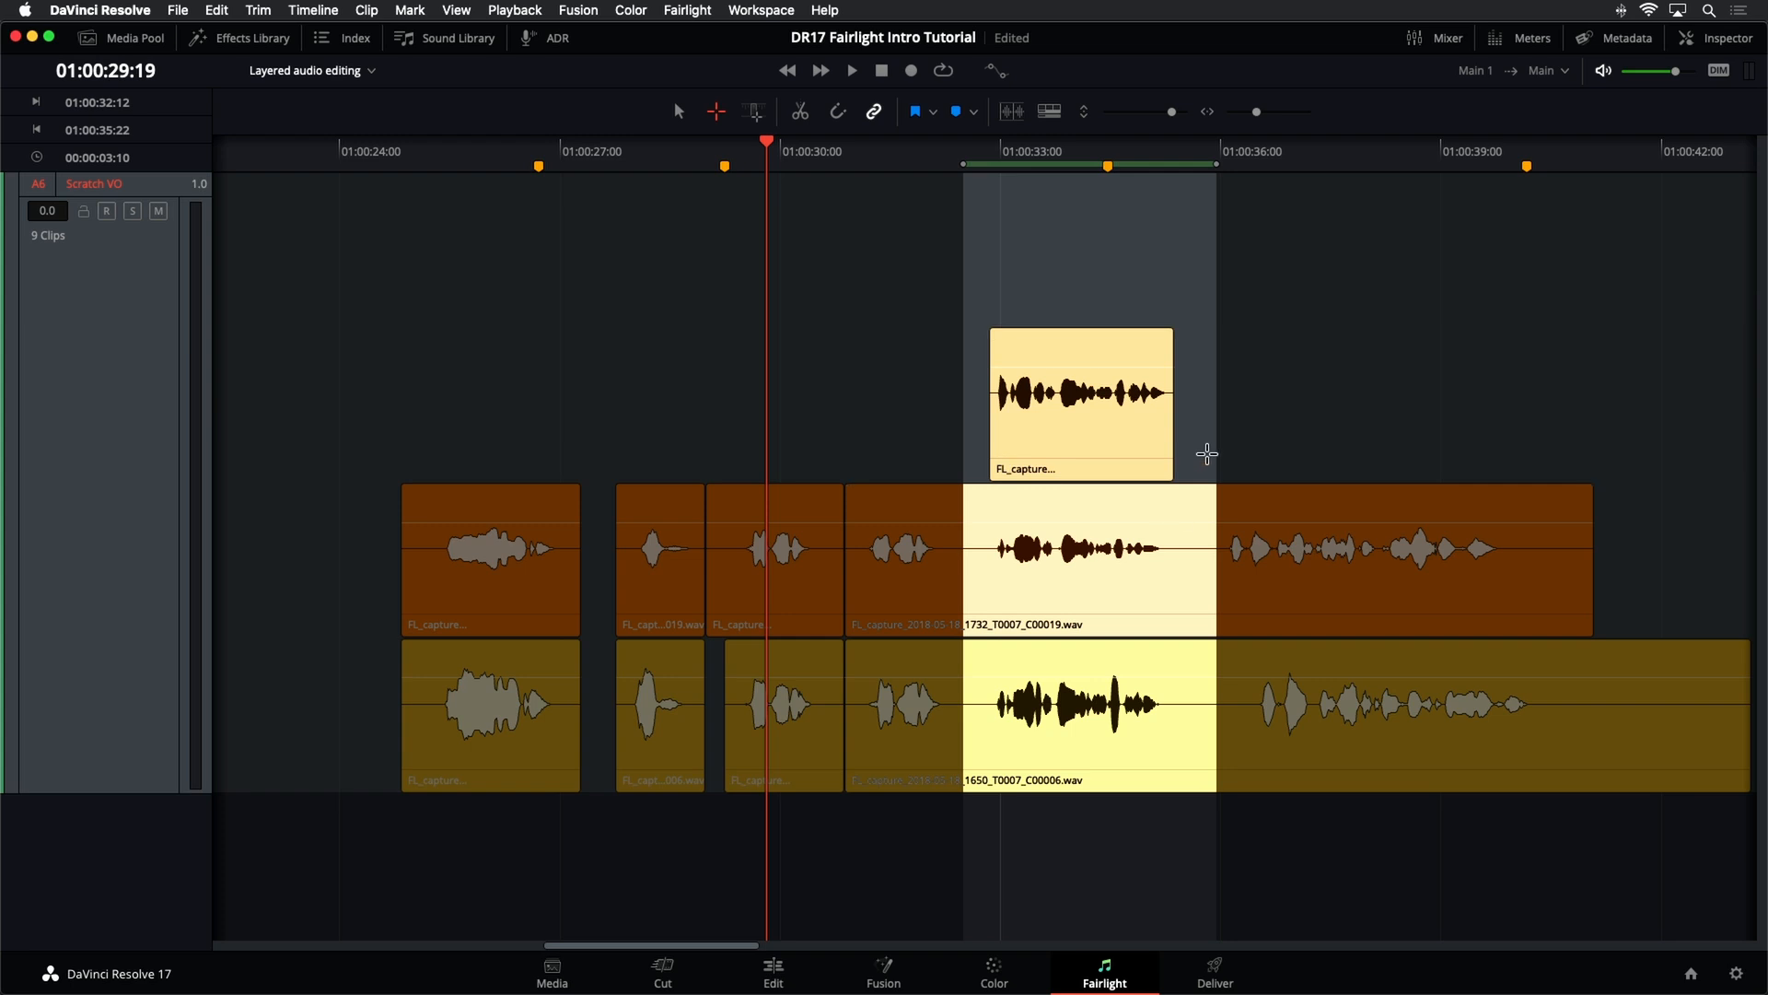
pyautogui.moveTo(1215, 446); pyautogui.dragTo(1179, 446)
pyautogui.moveTo(1182, 756); pyautogui.dragTo(1182, 776)
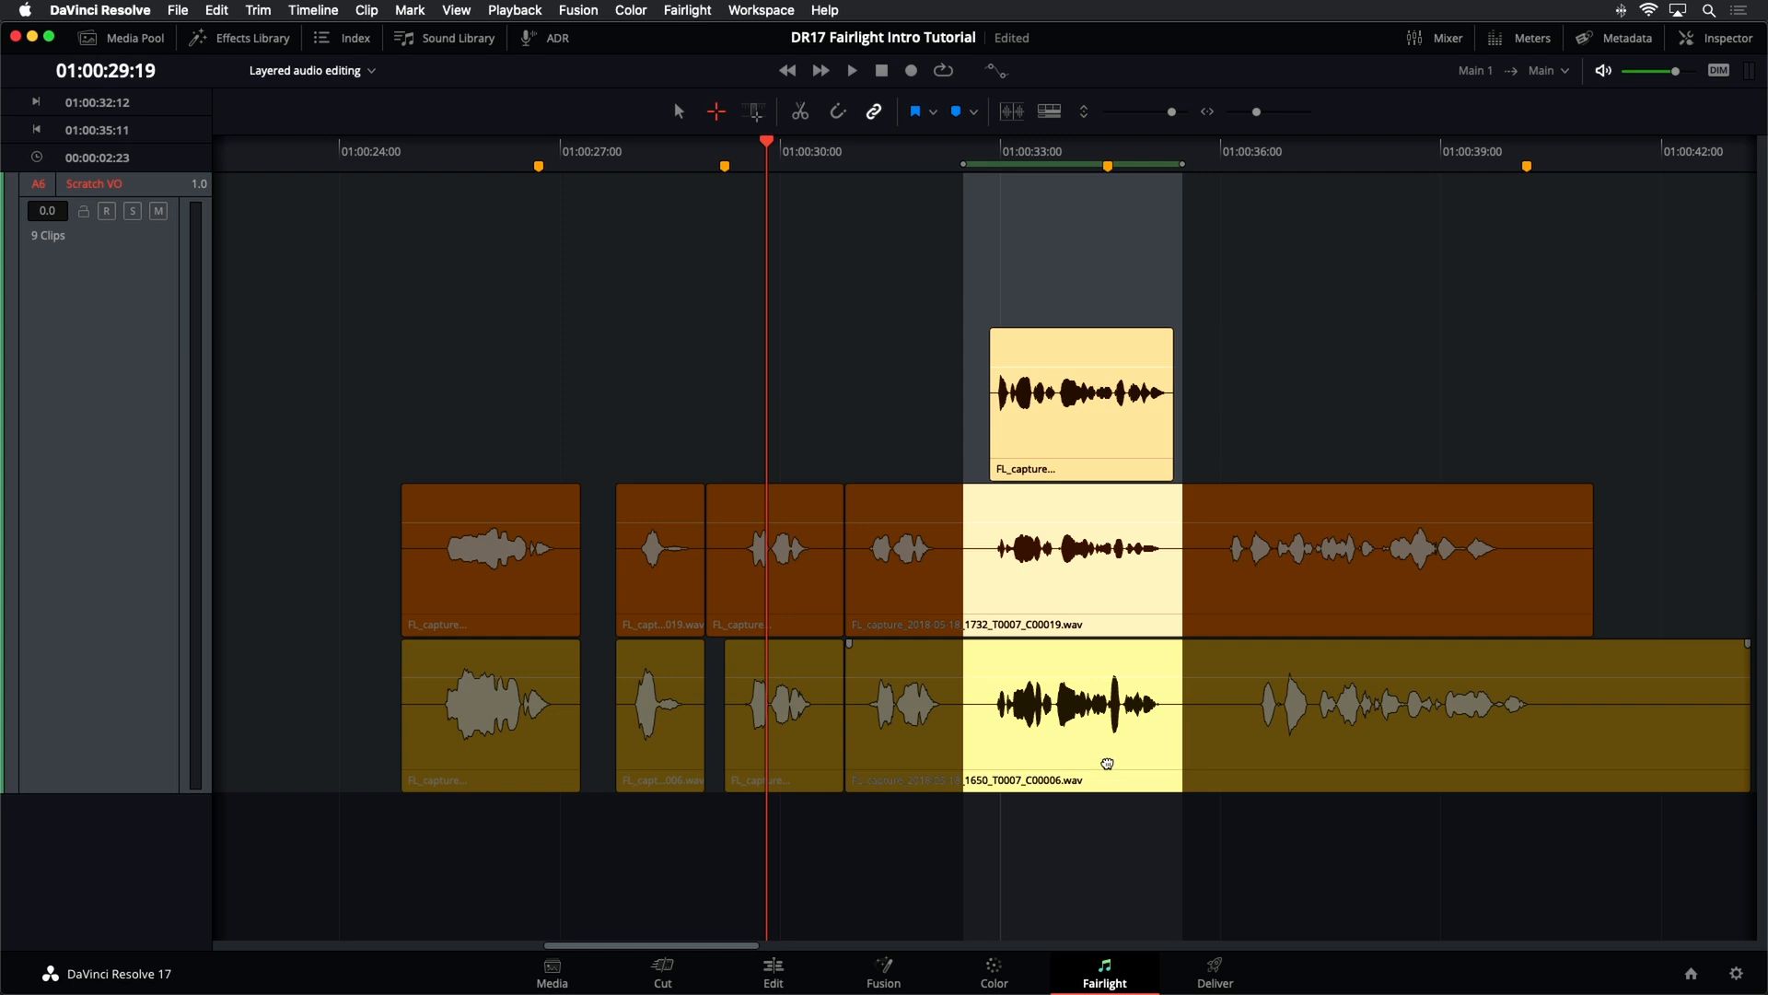
pyautogui.press('super+b')
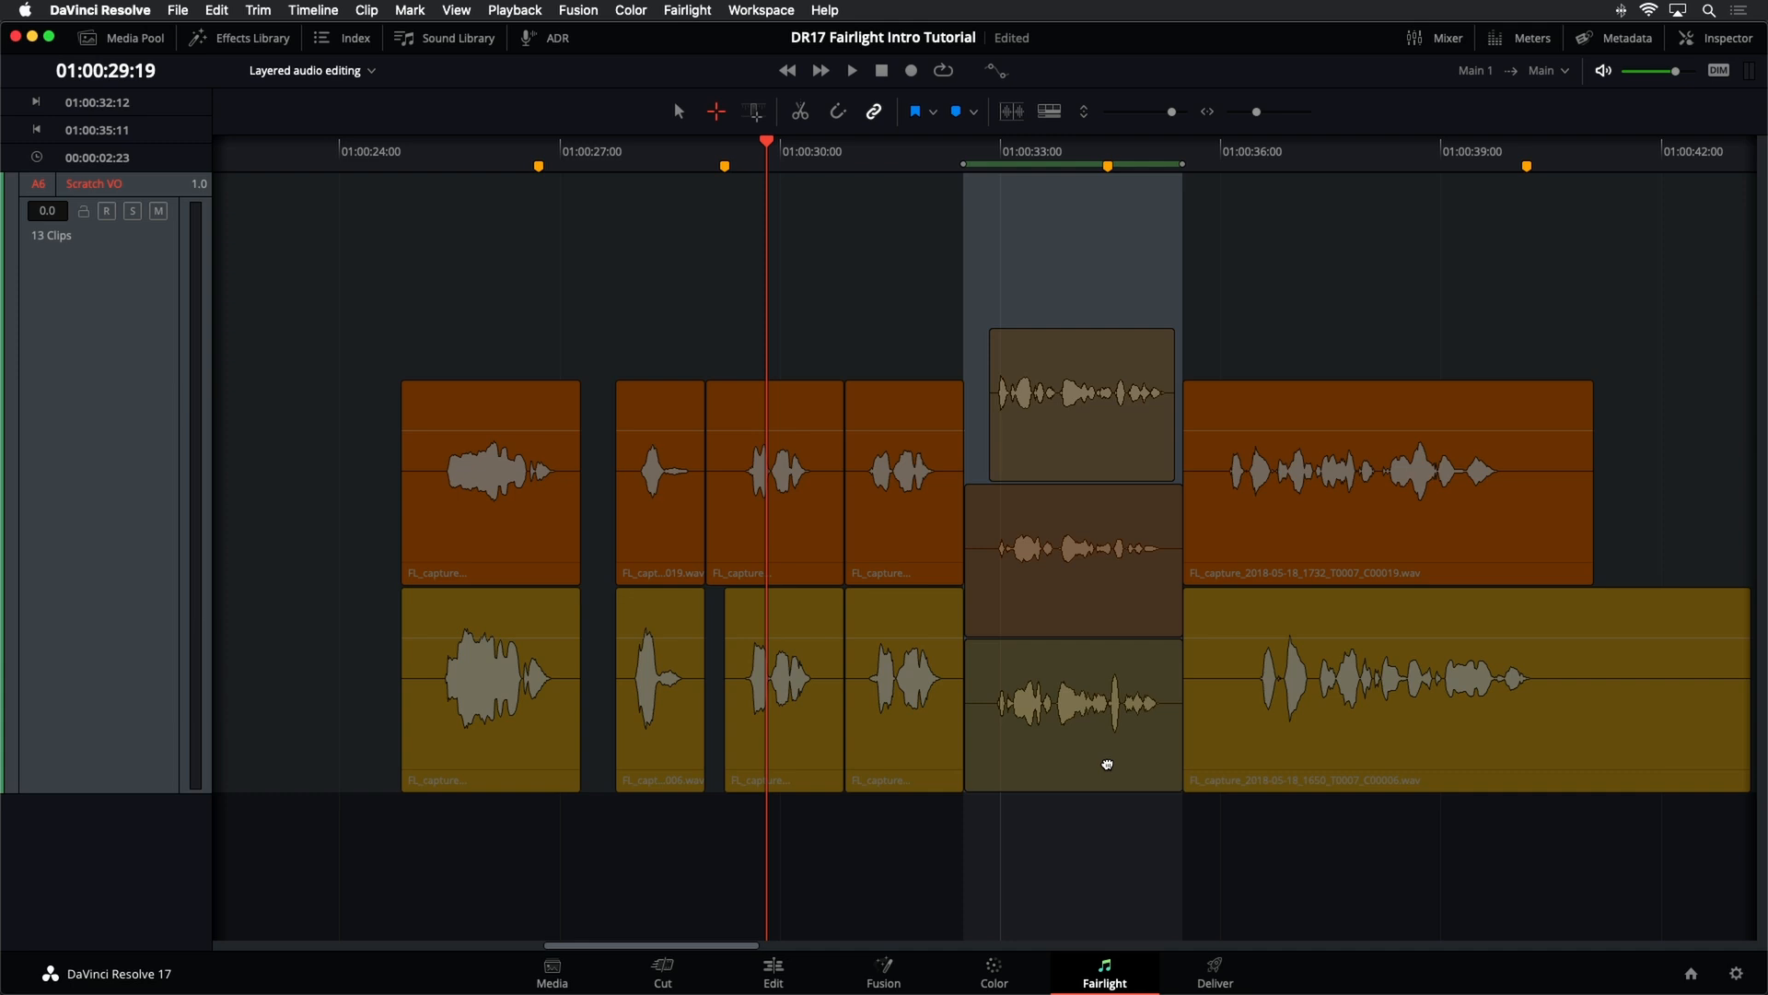
pyautogui.click(1106, 762)
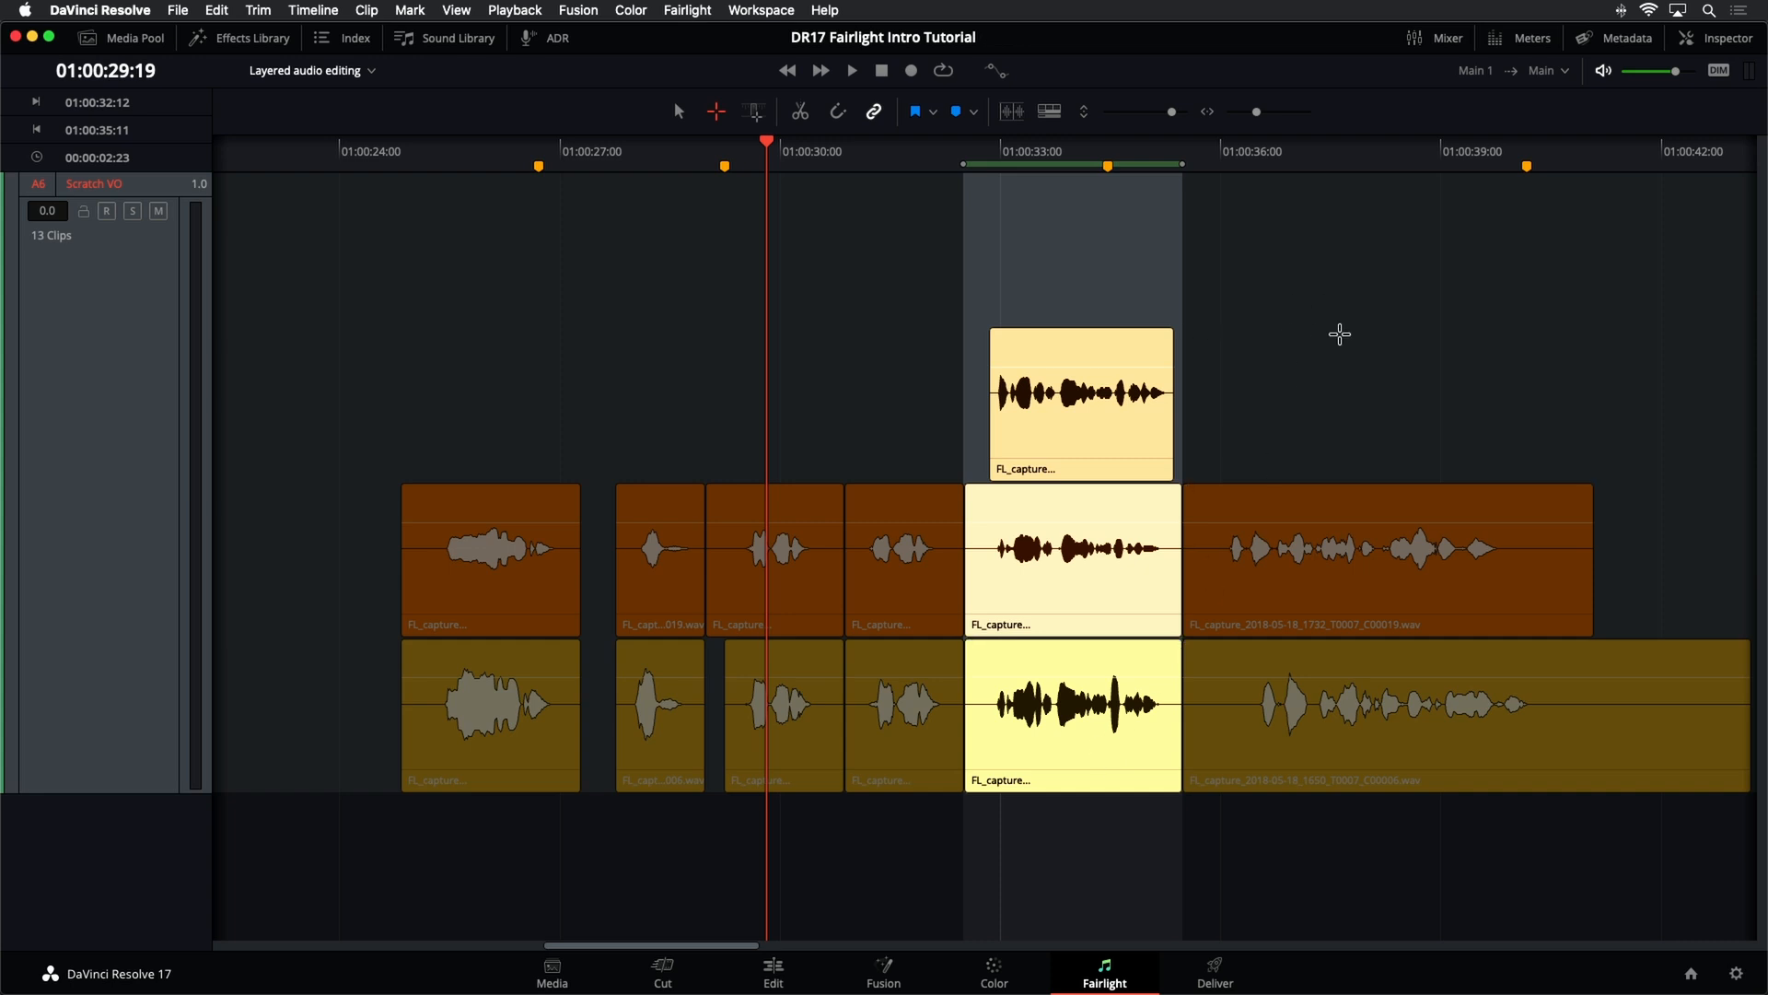
pyautogui.click(1319, 312)
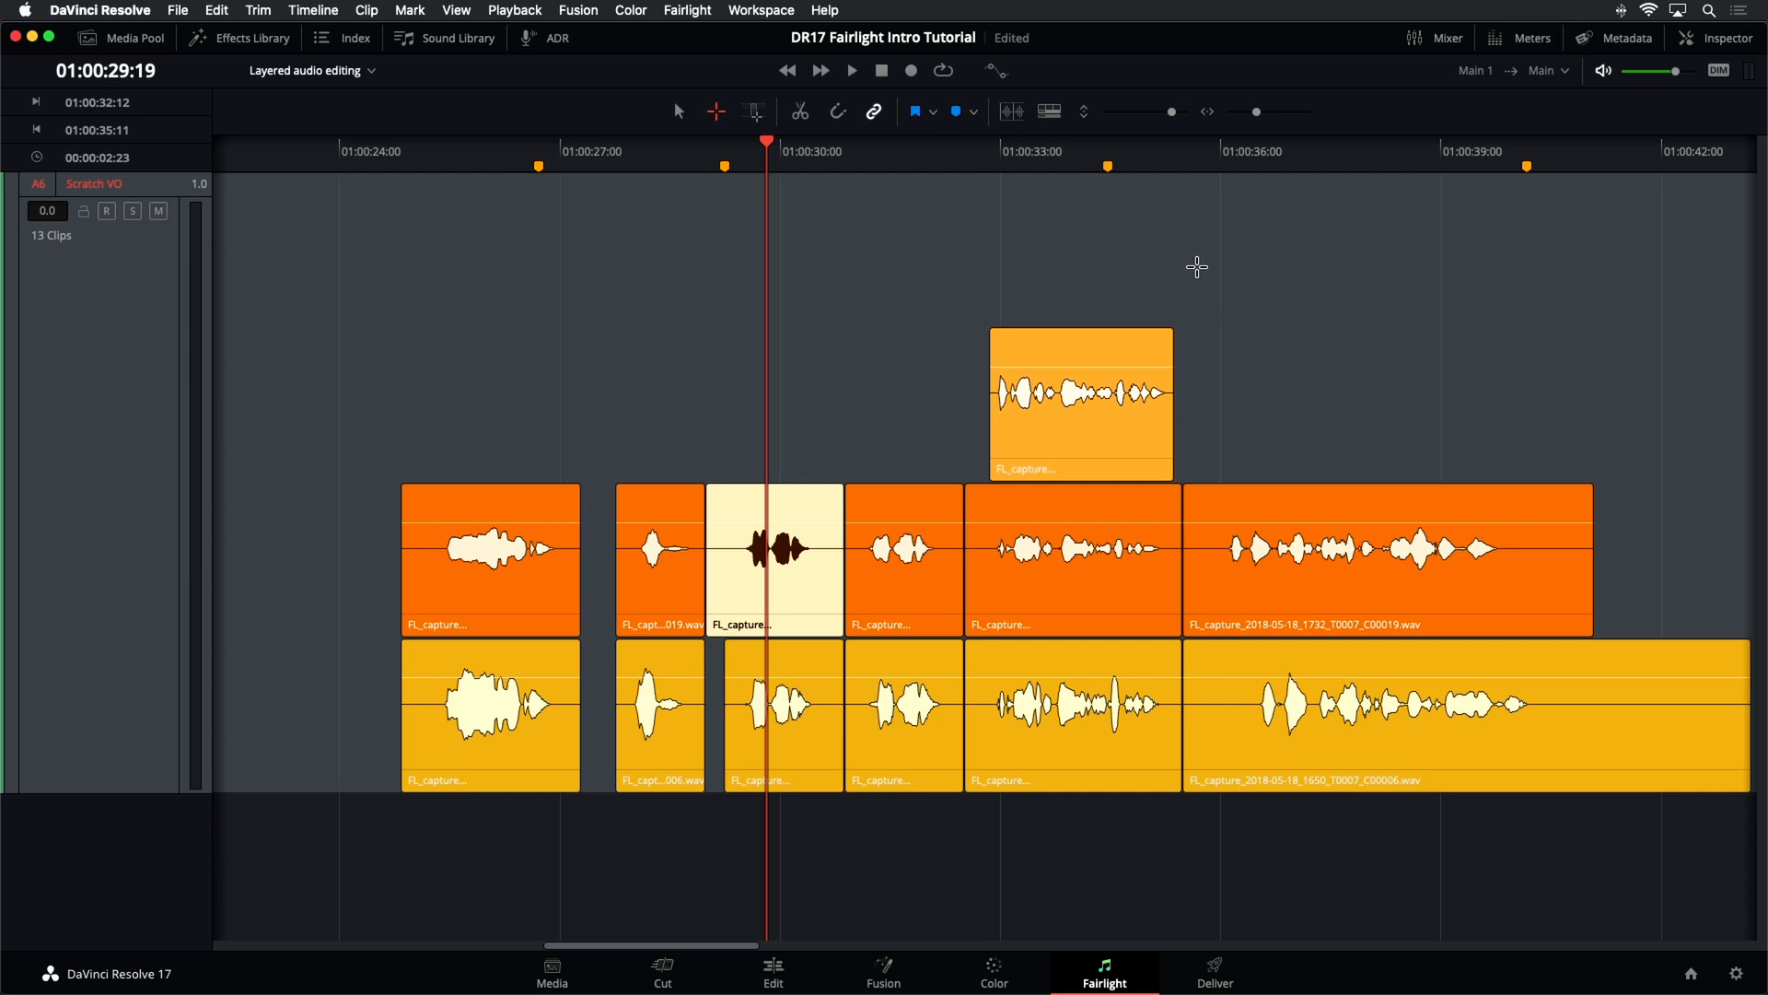
# With the playhead at 01:00:24:00, trim the third 1732 clip's start and the last 1650 clip's end to match the other take's edges
pyautogui.click(350, 221)
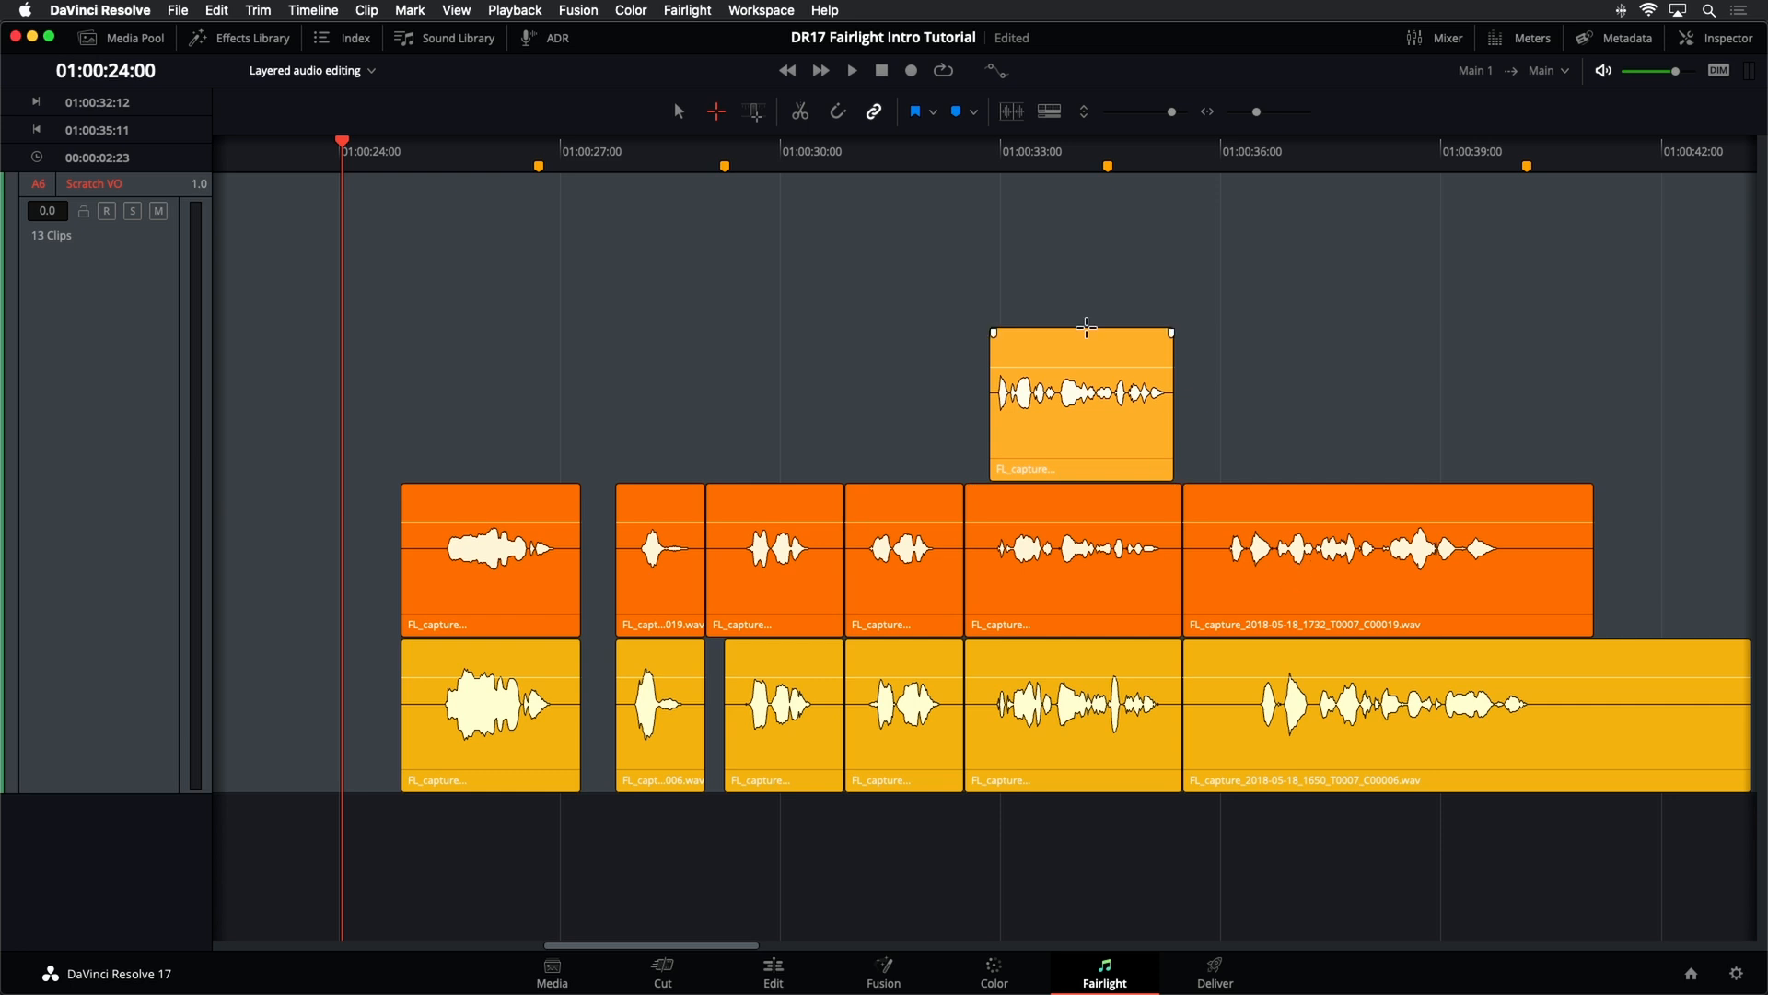
pyautogui.moveTo(709, 590); pyautogui.dragTo(726, 584)
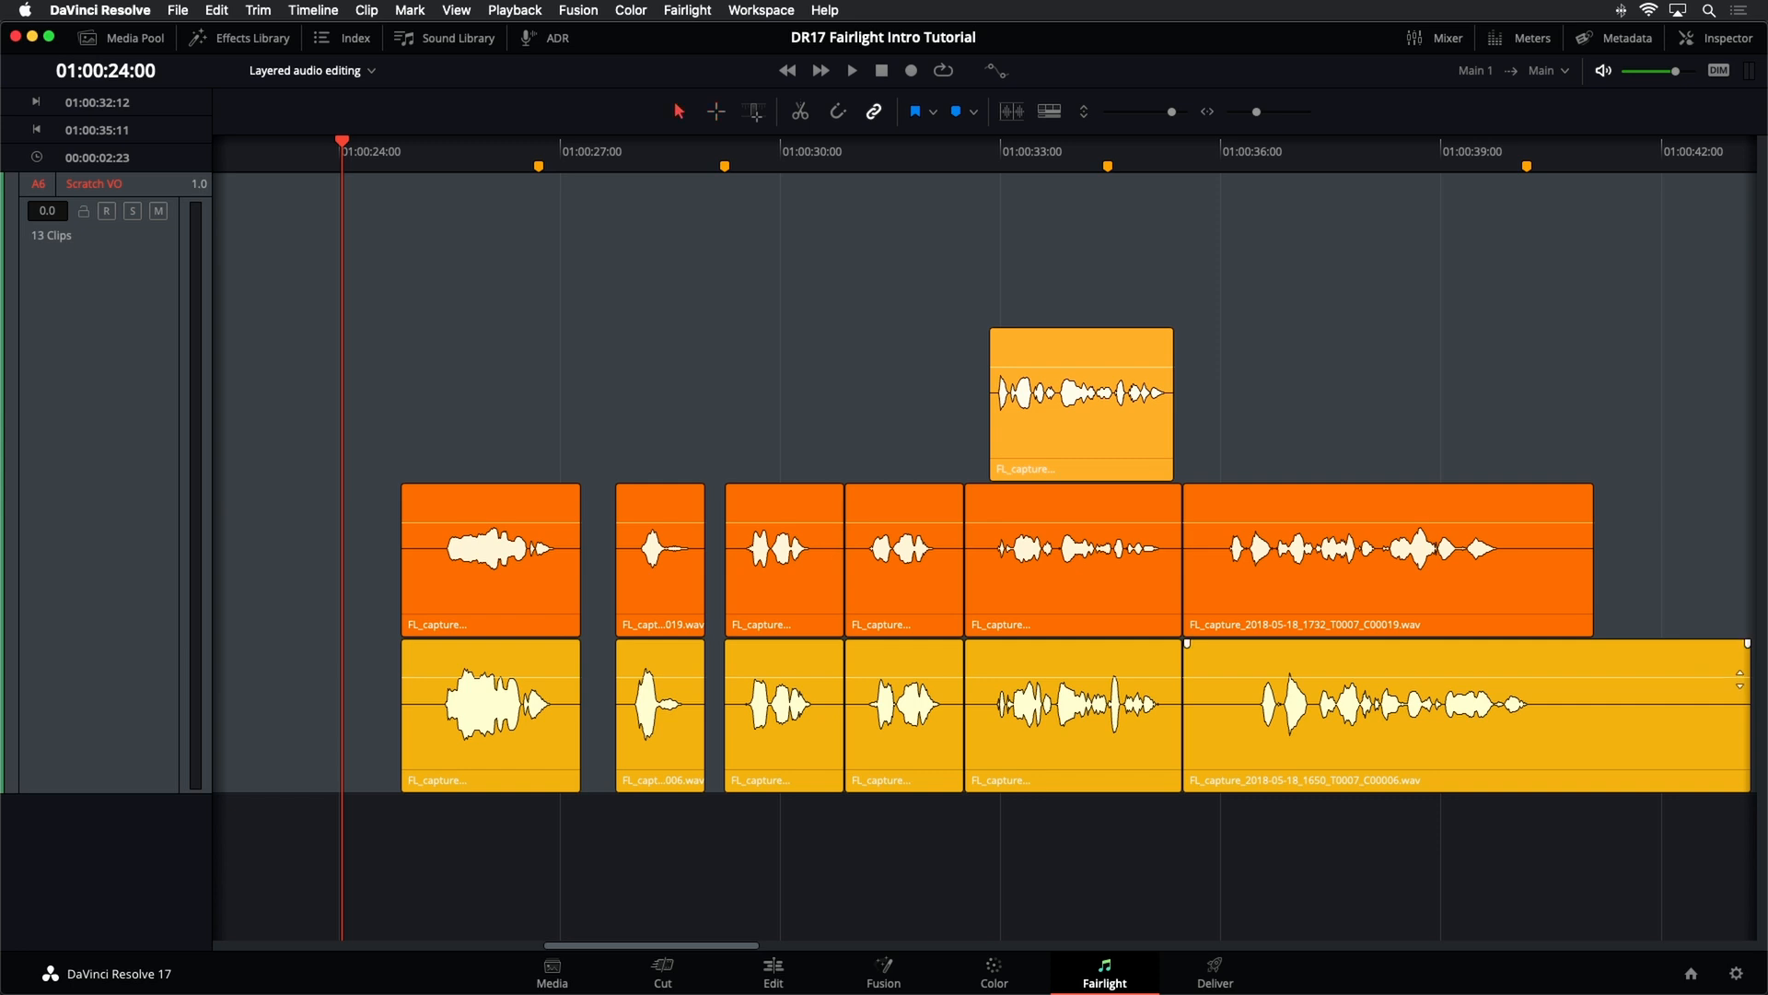
pyautogui.moveTo(1747, 702); pyautogui.dragTo(1588, 707)
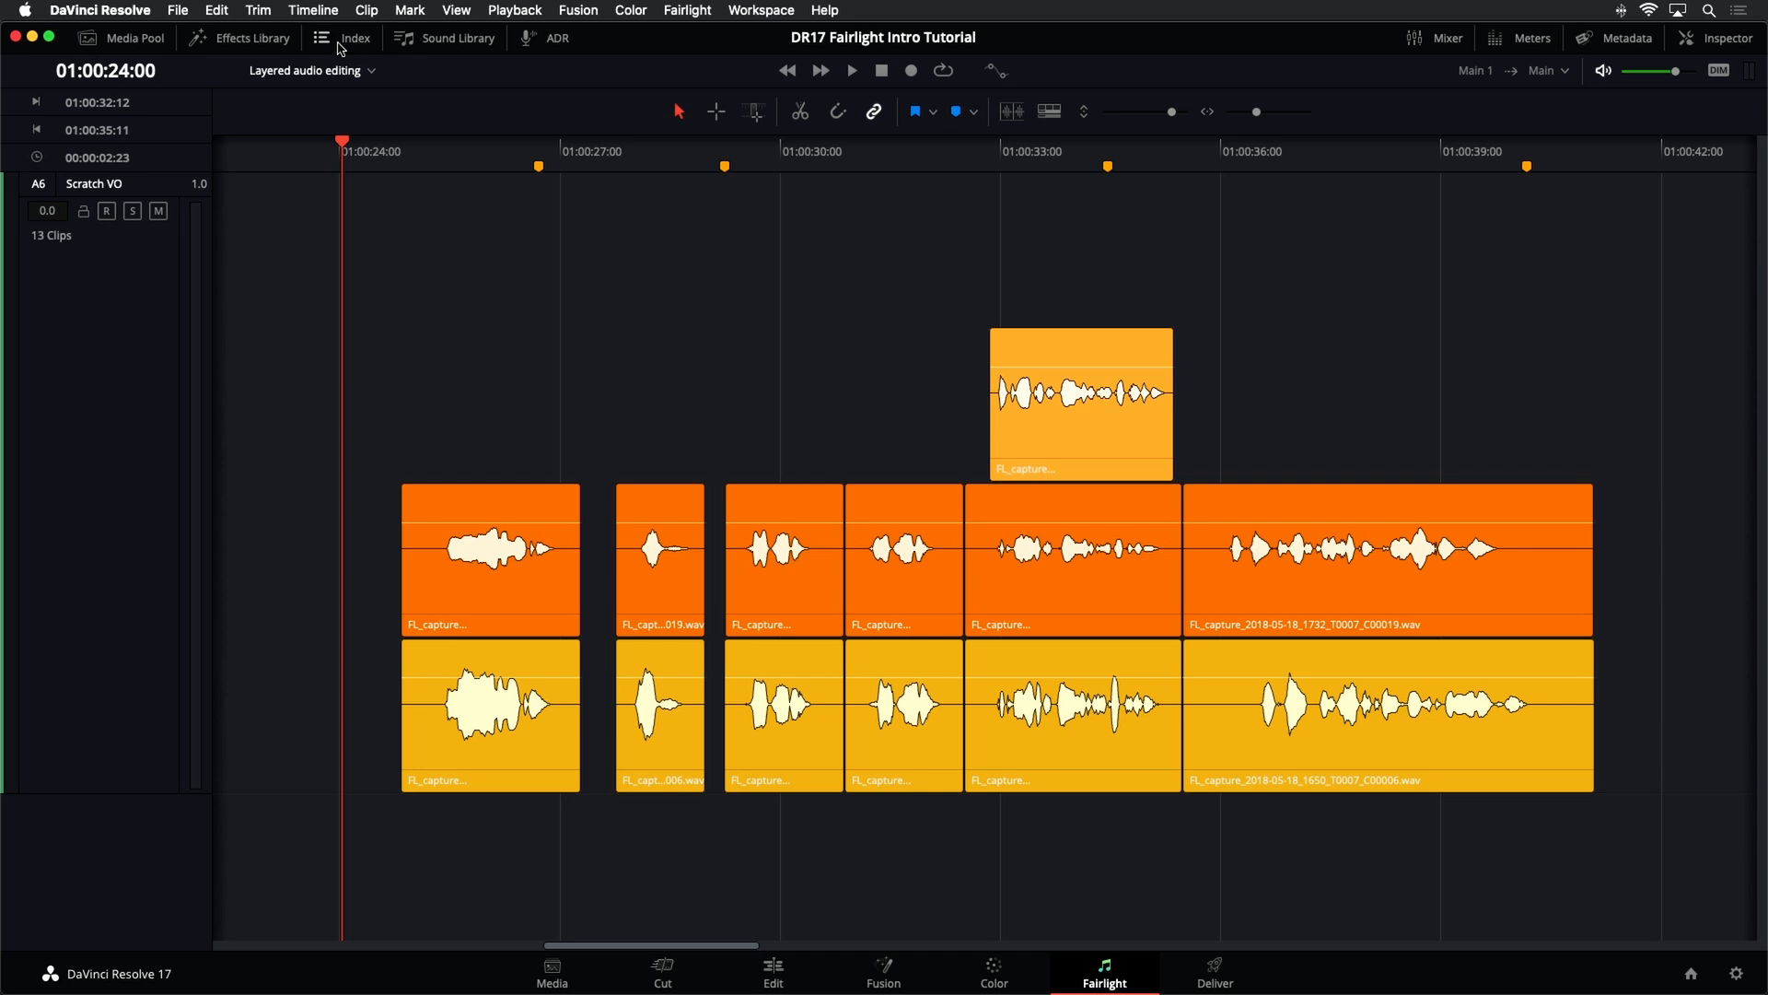
# Hide the audio track layers to examine the resulting composite of the Scratch VO takes, and show the layers again
pyautogui.click(457, 9)
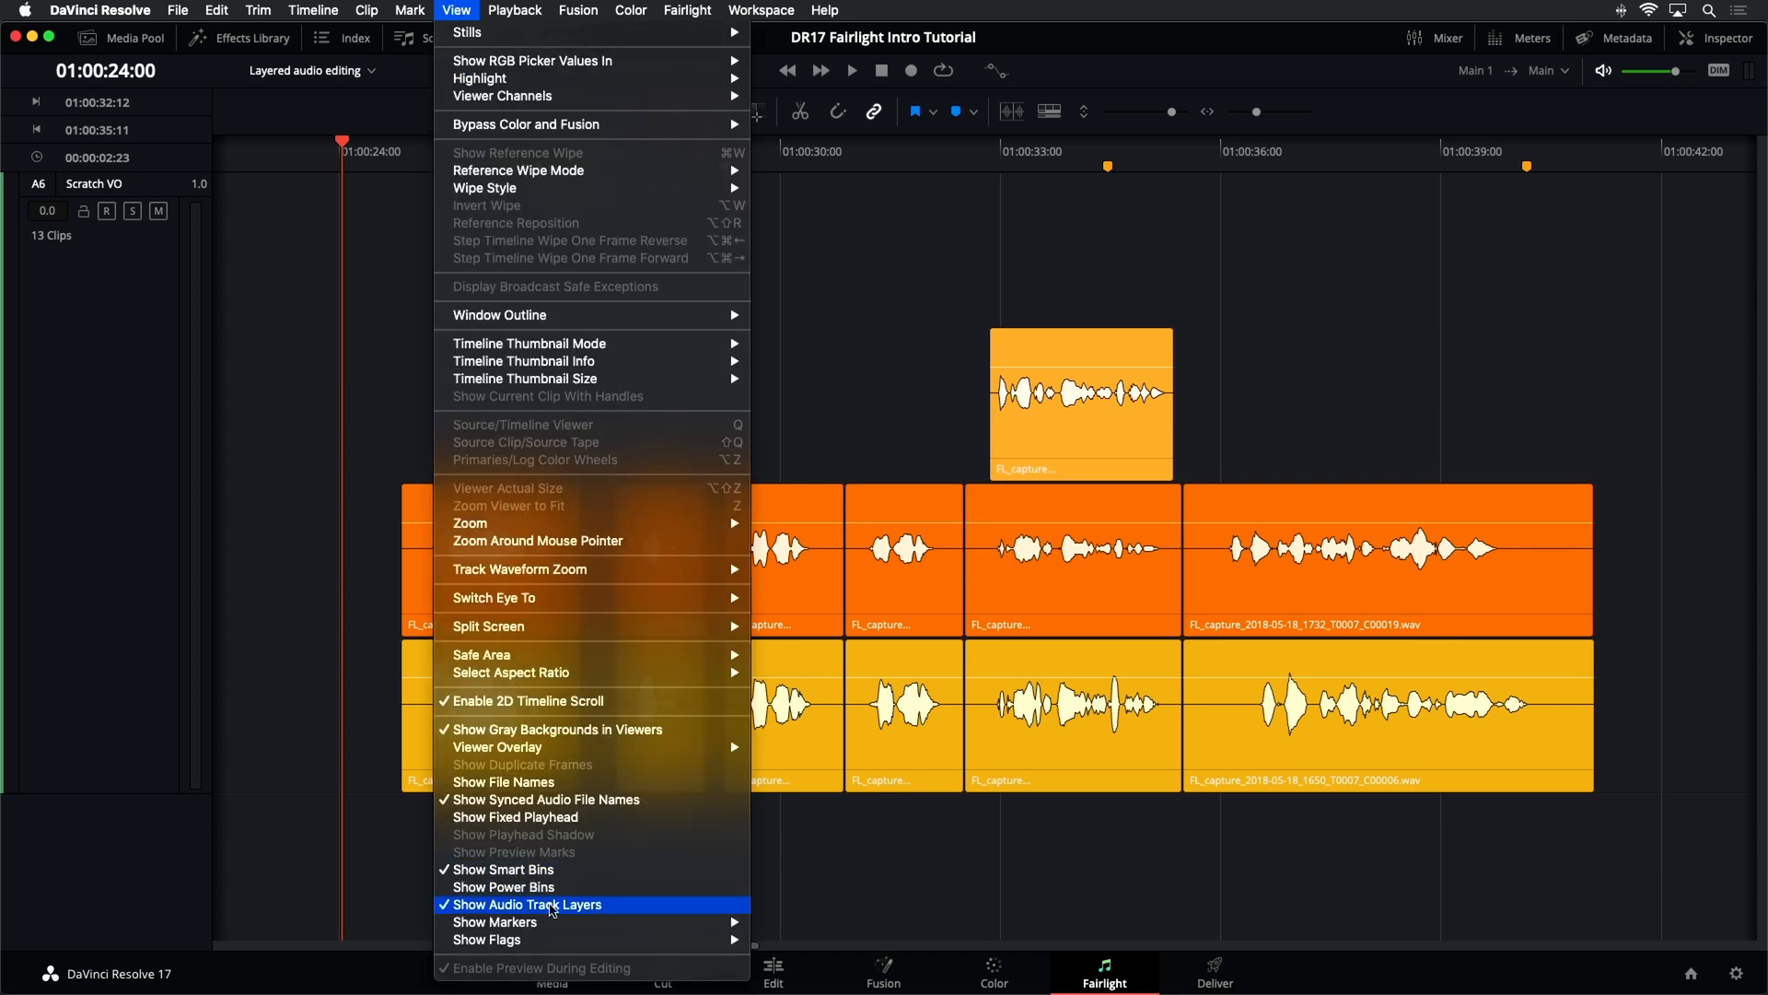
pyautogui.click(553, 910)
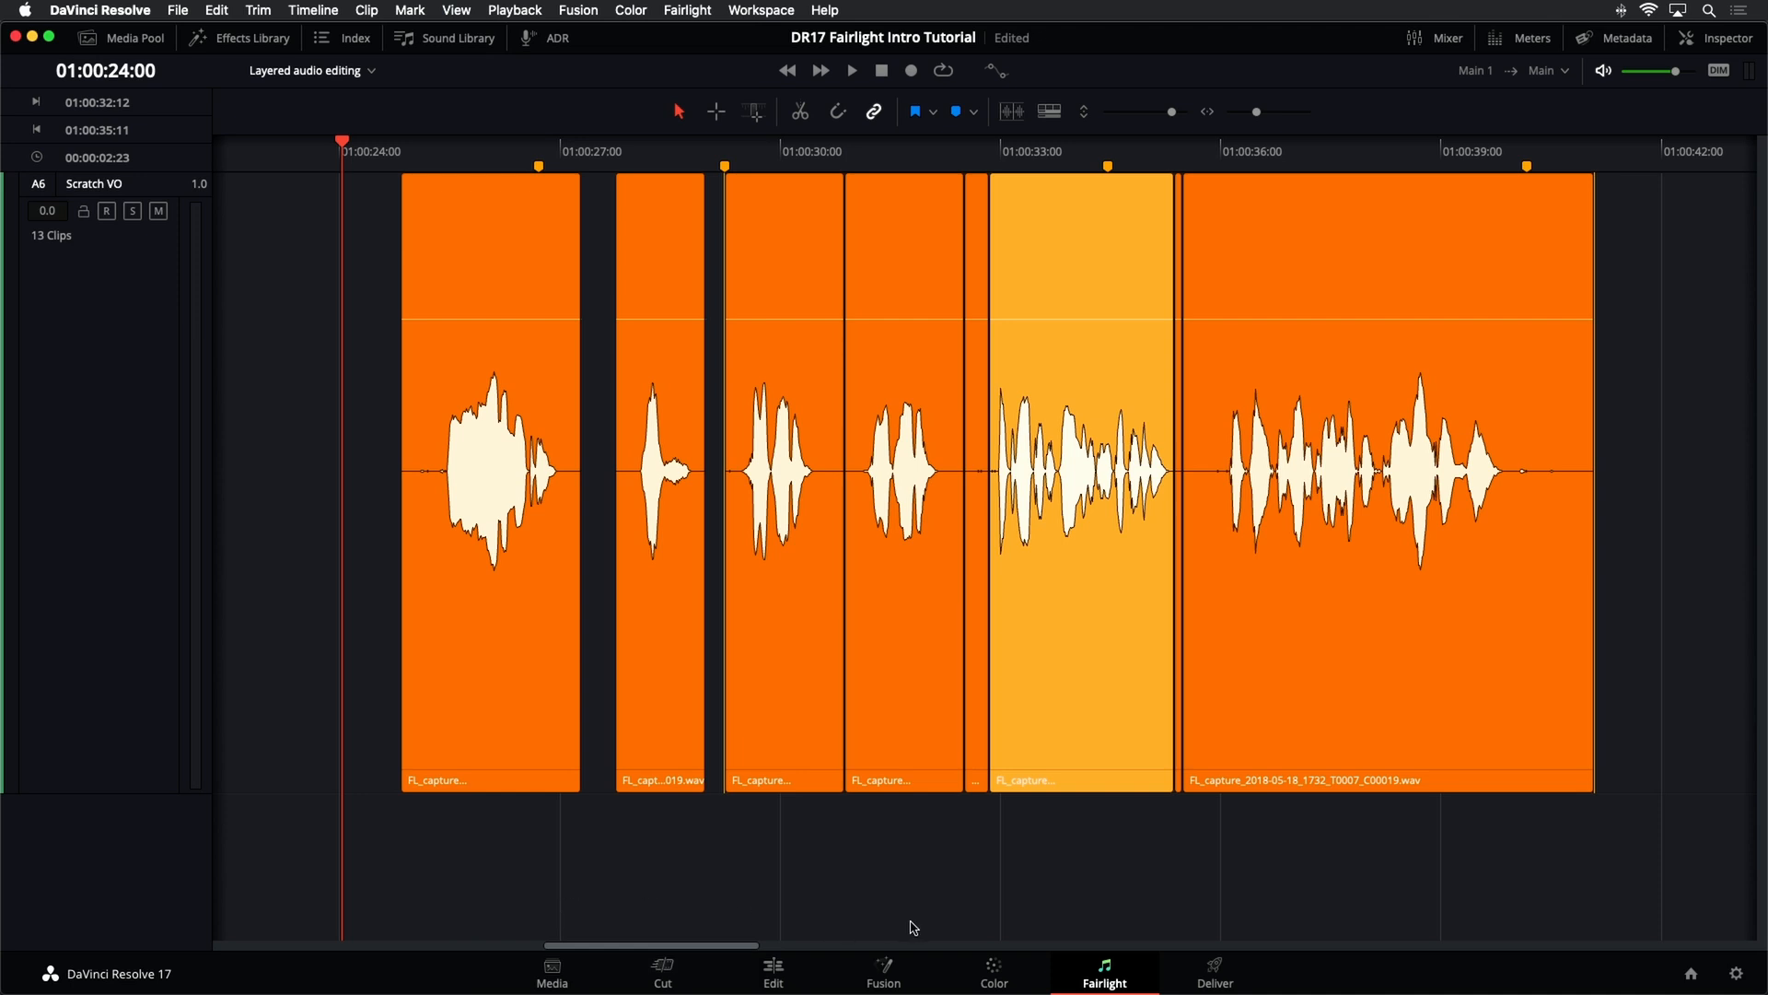
pyautogui.press('super+equal')
pyautogui.press('super+equal')
pyautogui.press('super+minus')
pyautogui.press('super+minus')
pyautogui.press('super+minus')
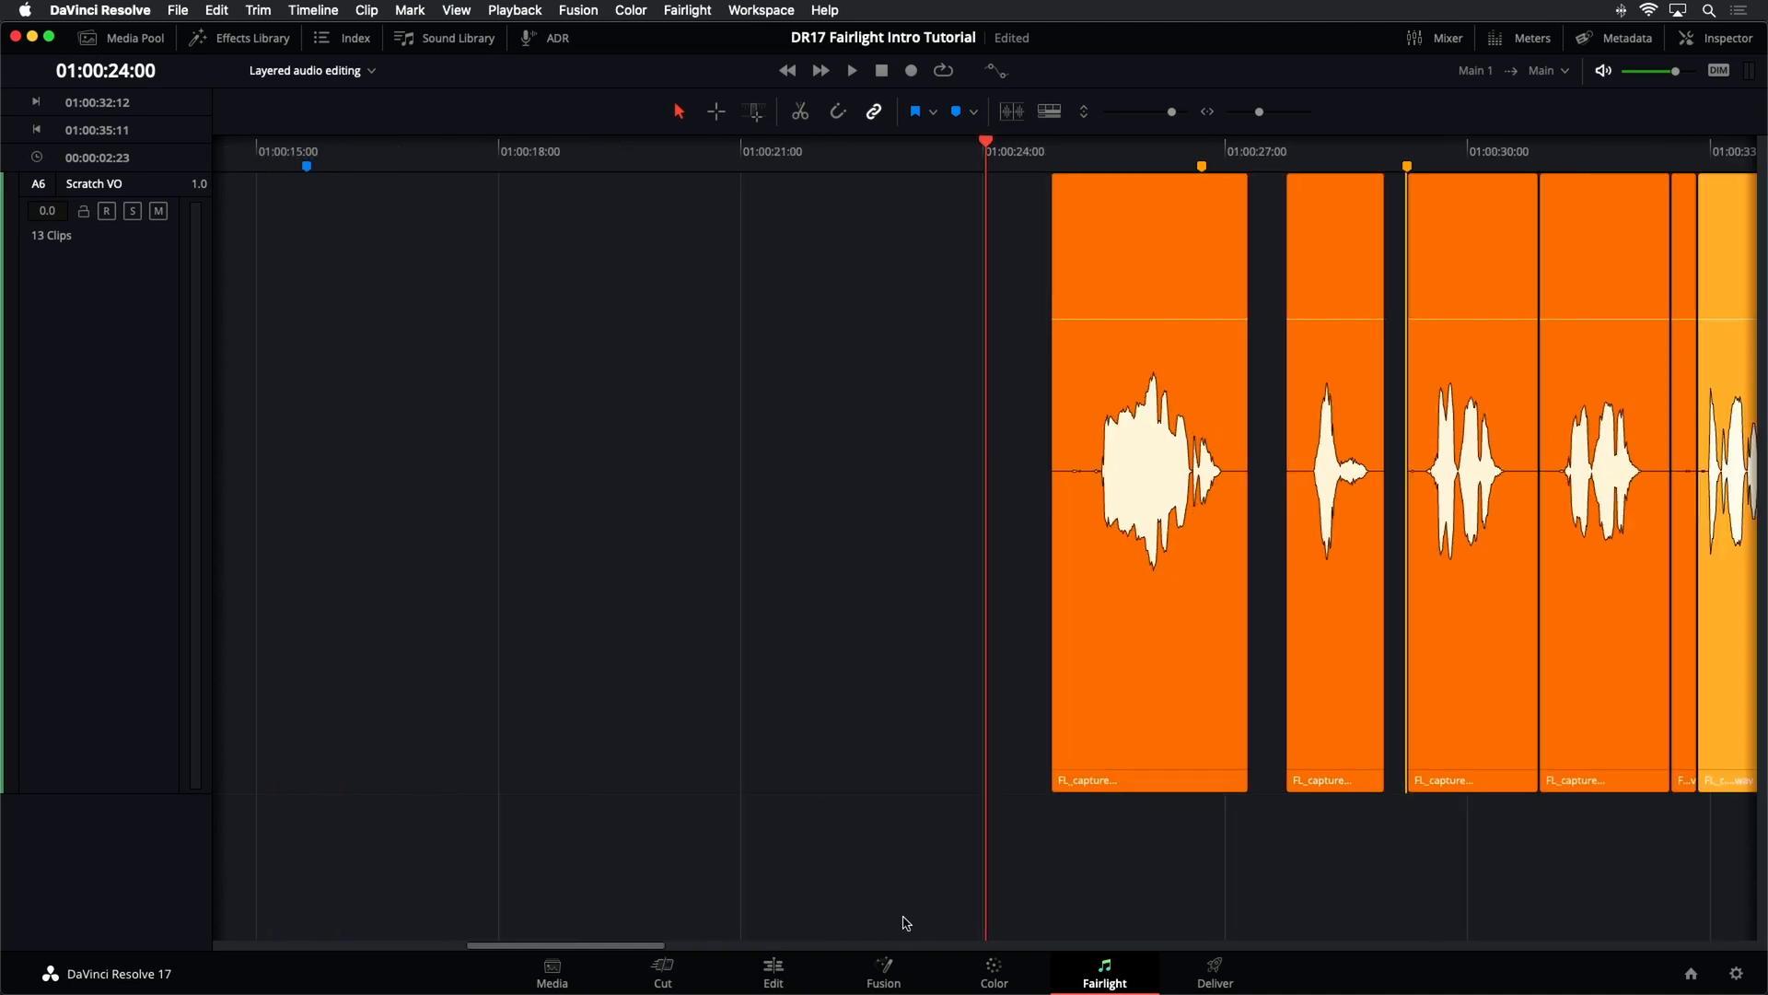
pyautogui.press('super+minus')
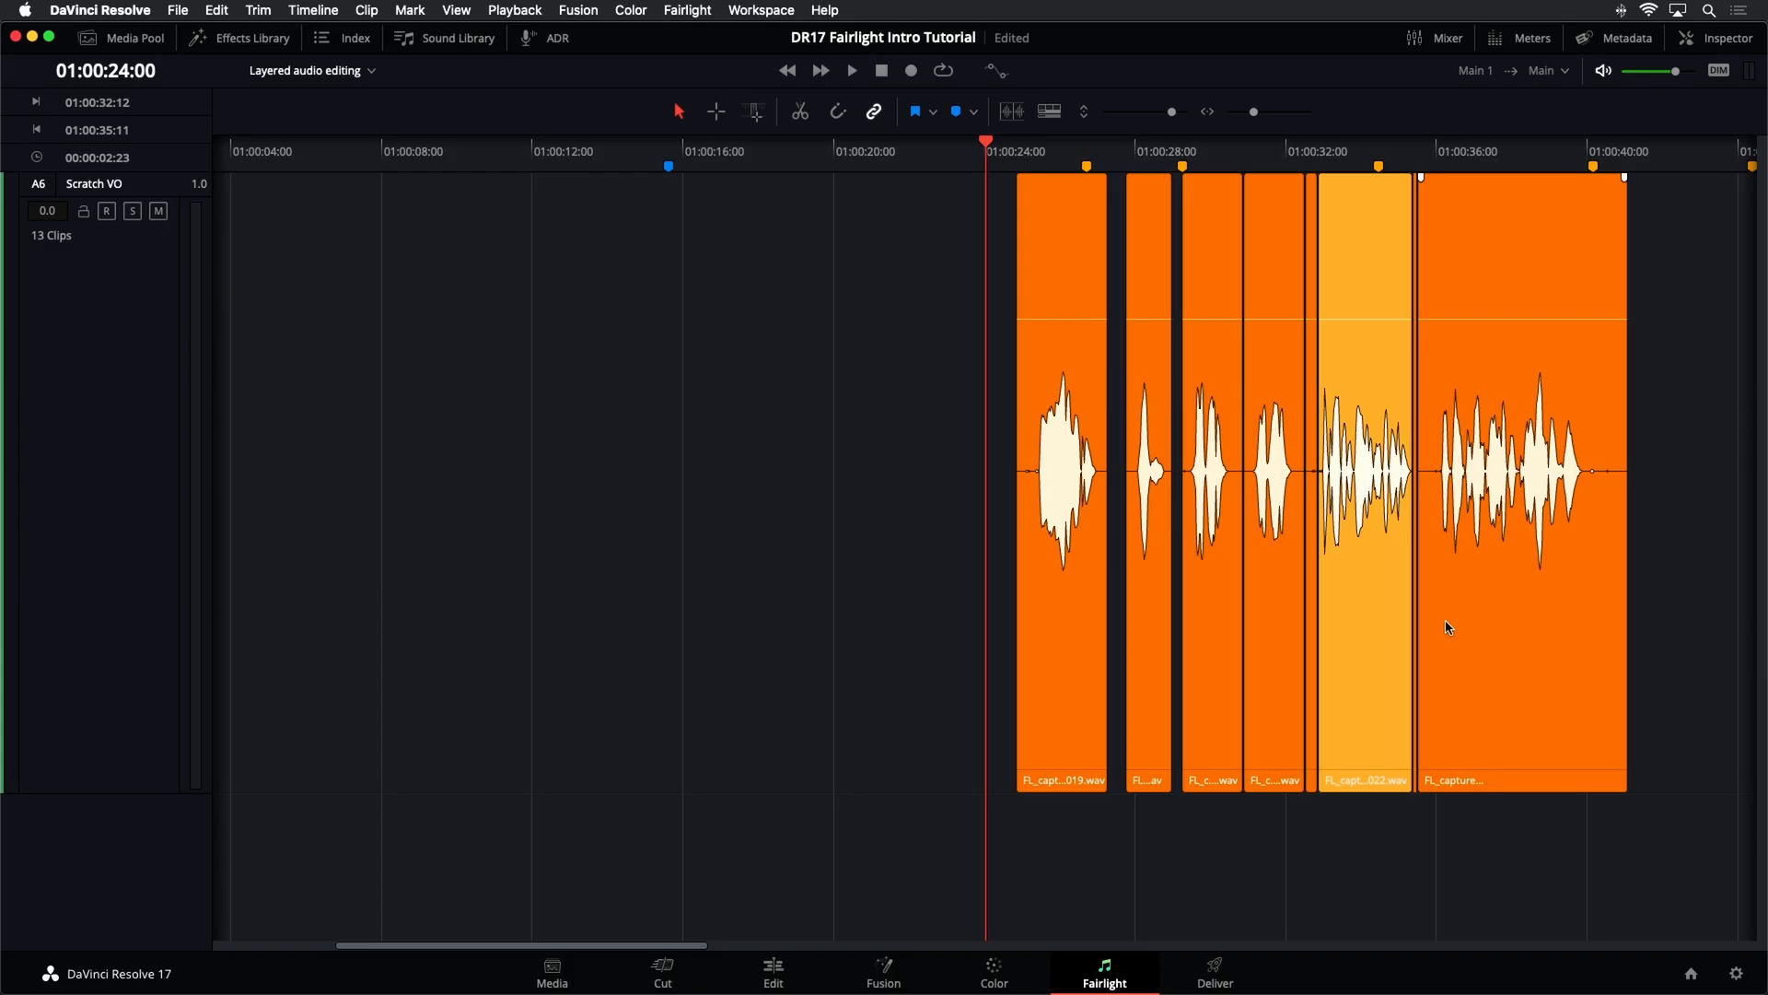
pyautogui.press('super+minus')
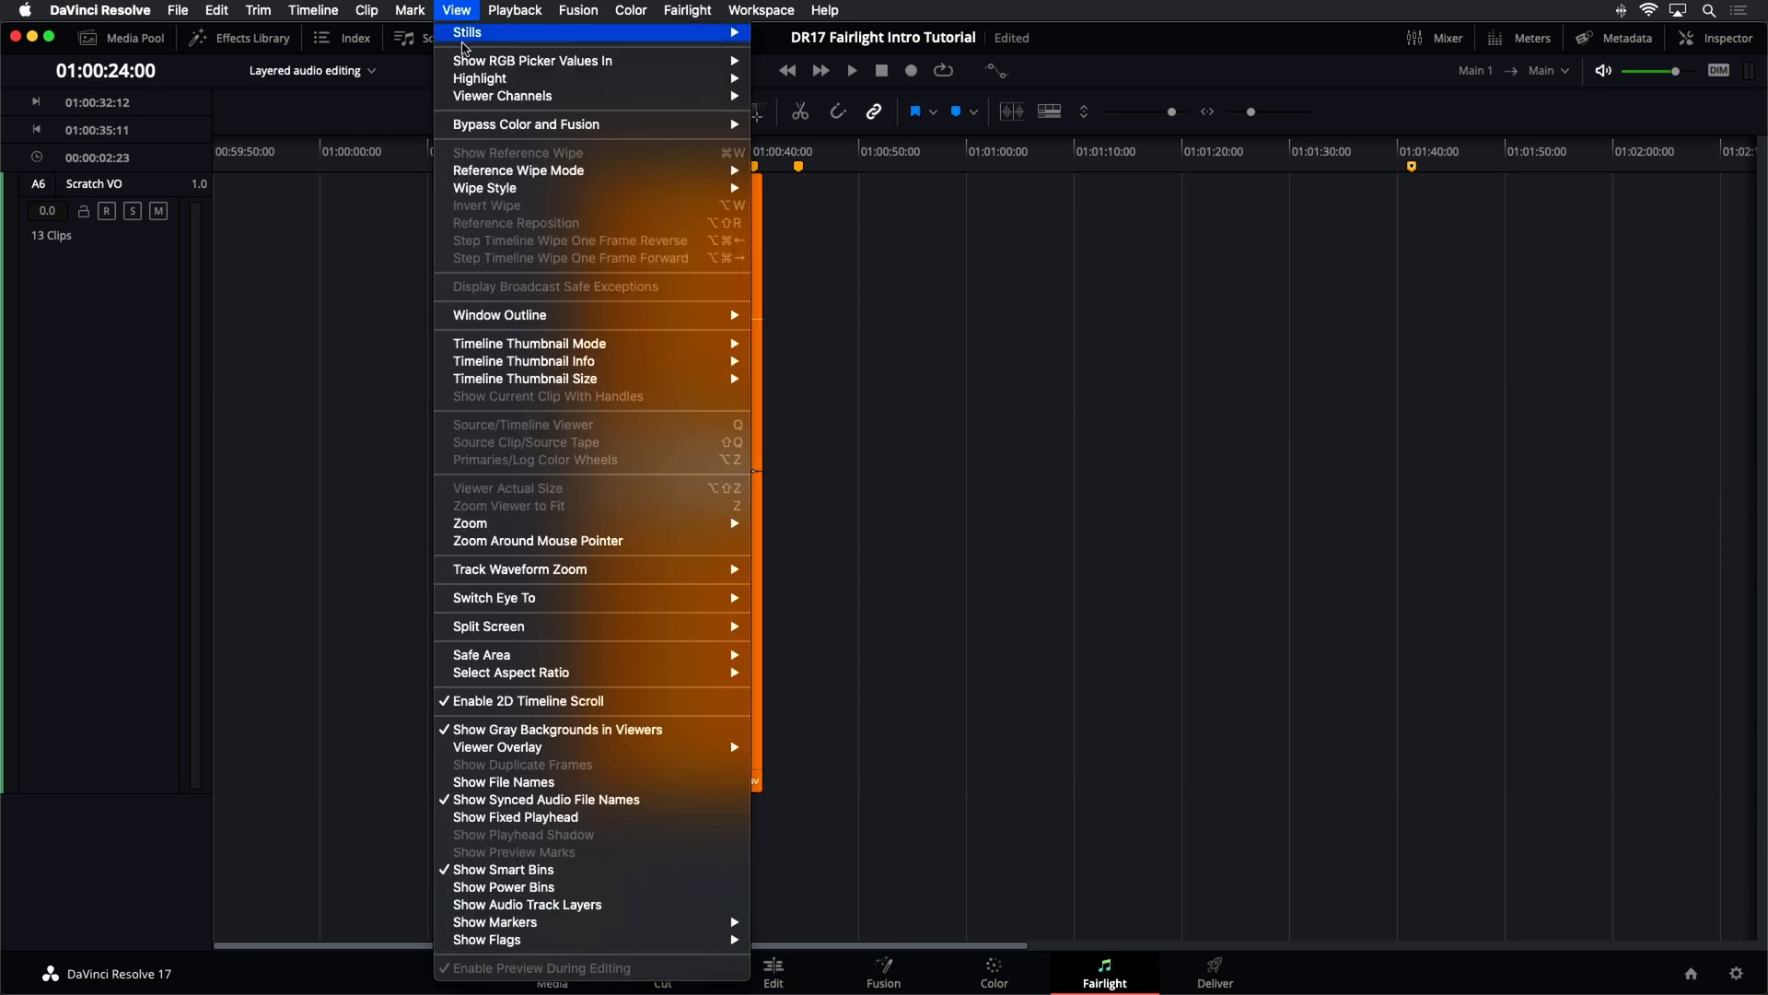
pyautogui.click(457, 10)
pyautogui.click(516, 908)
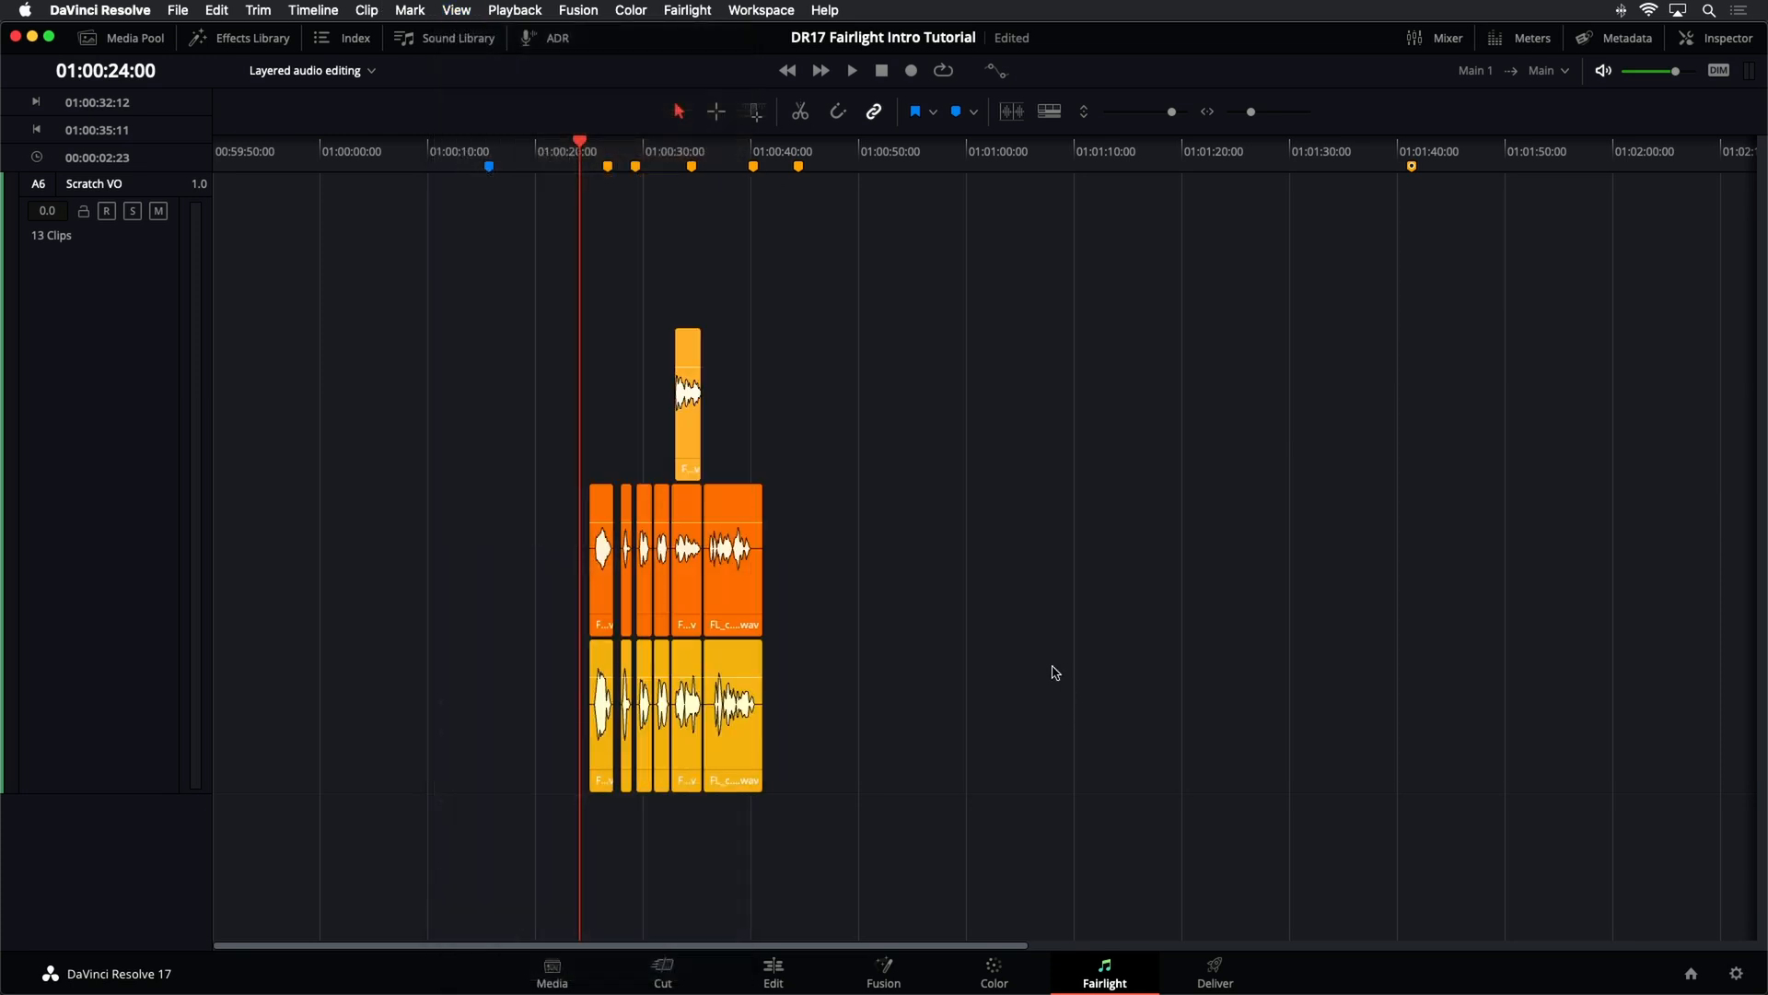
pyautogui.hotkey('ctrl', '-')
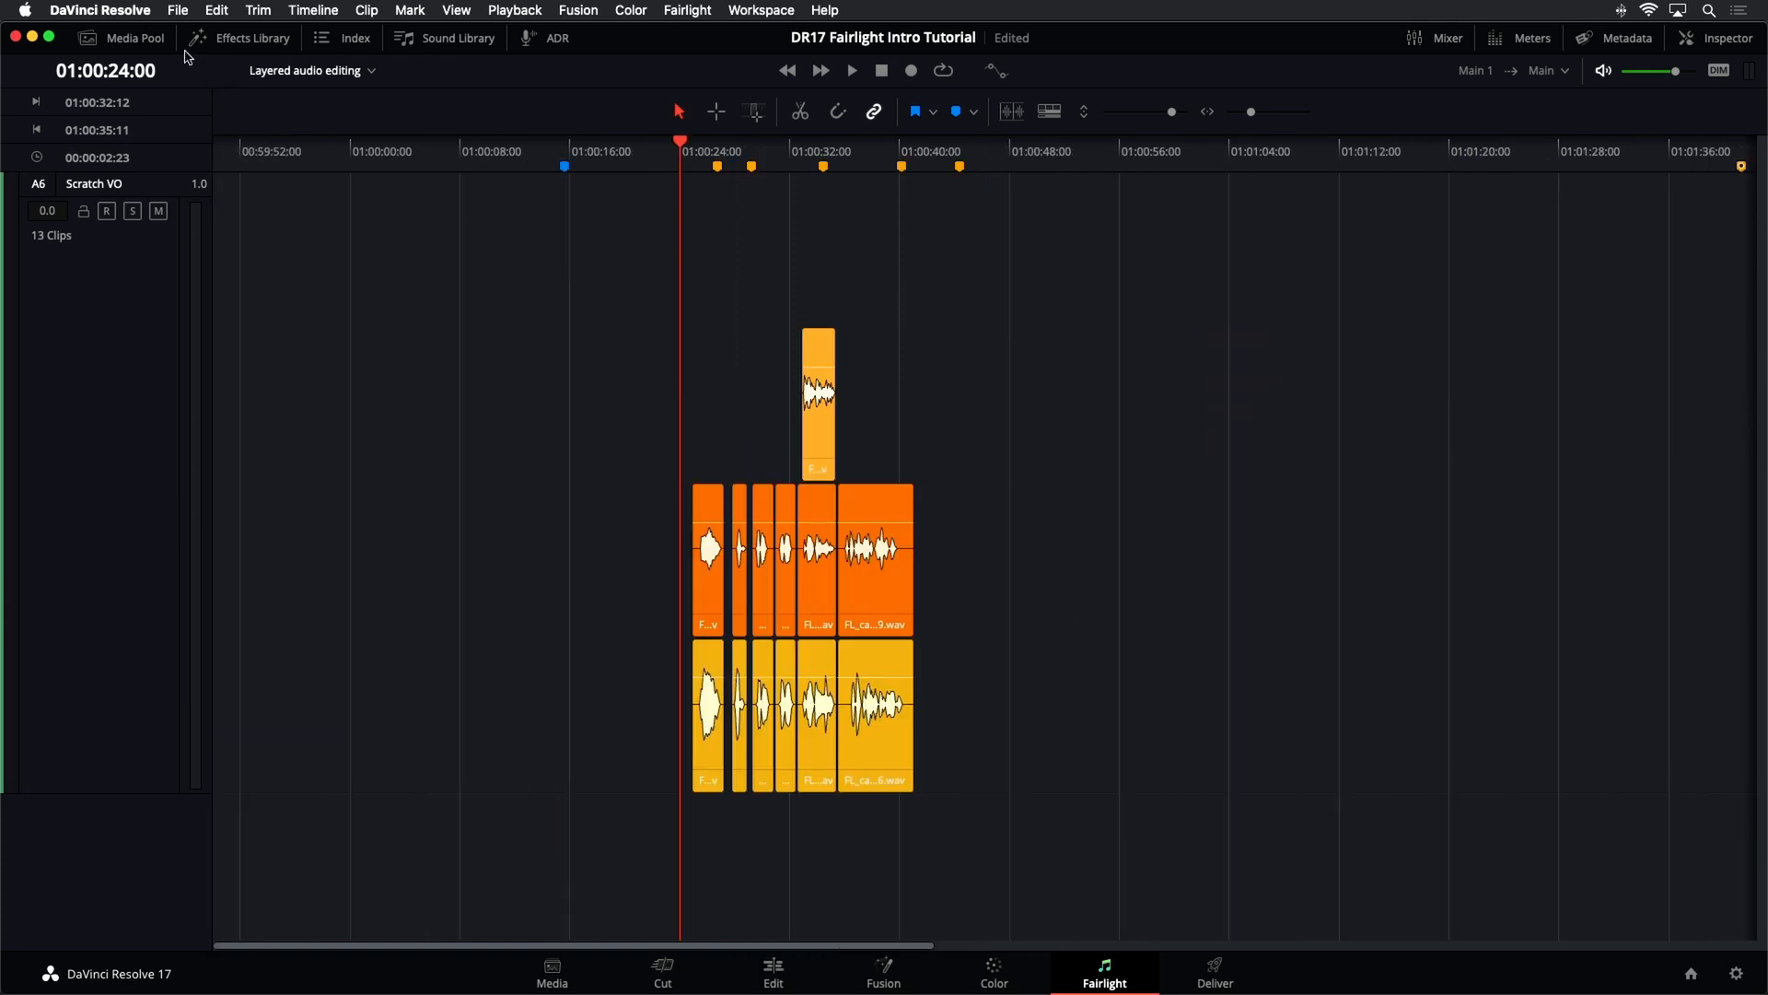
# Open the track index and make the hidden DIALOGUE, DRONE 1 and DRONE 2 tracks visible
pyautogui.click(339, 37)
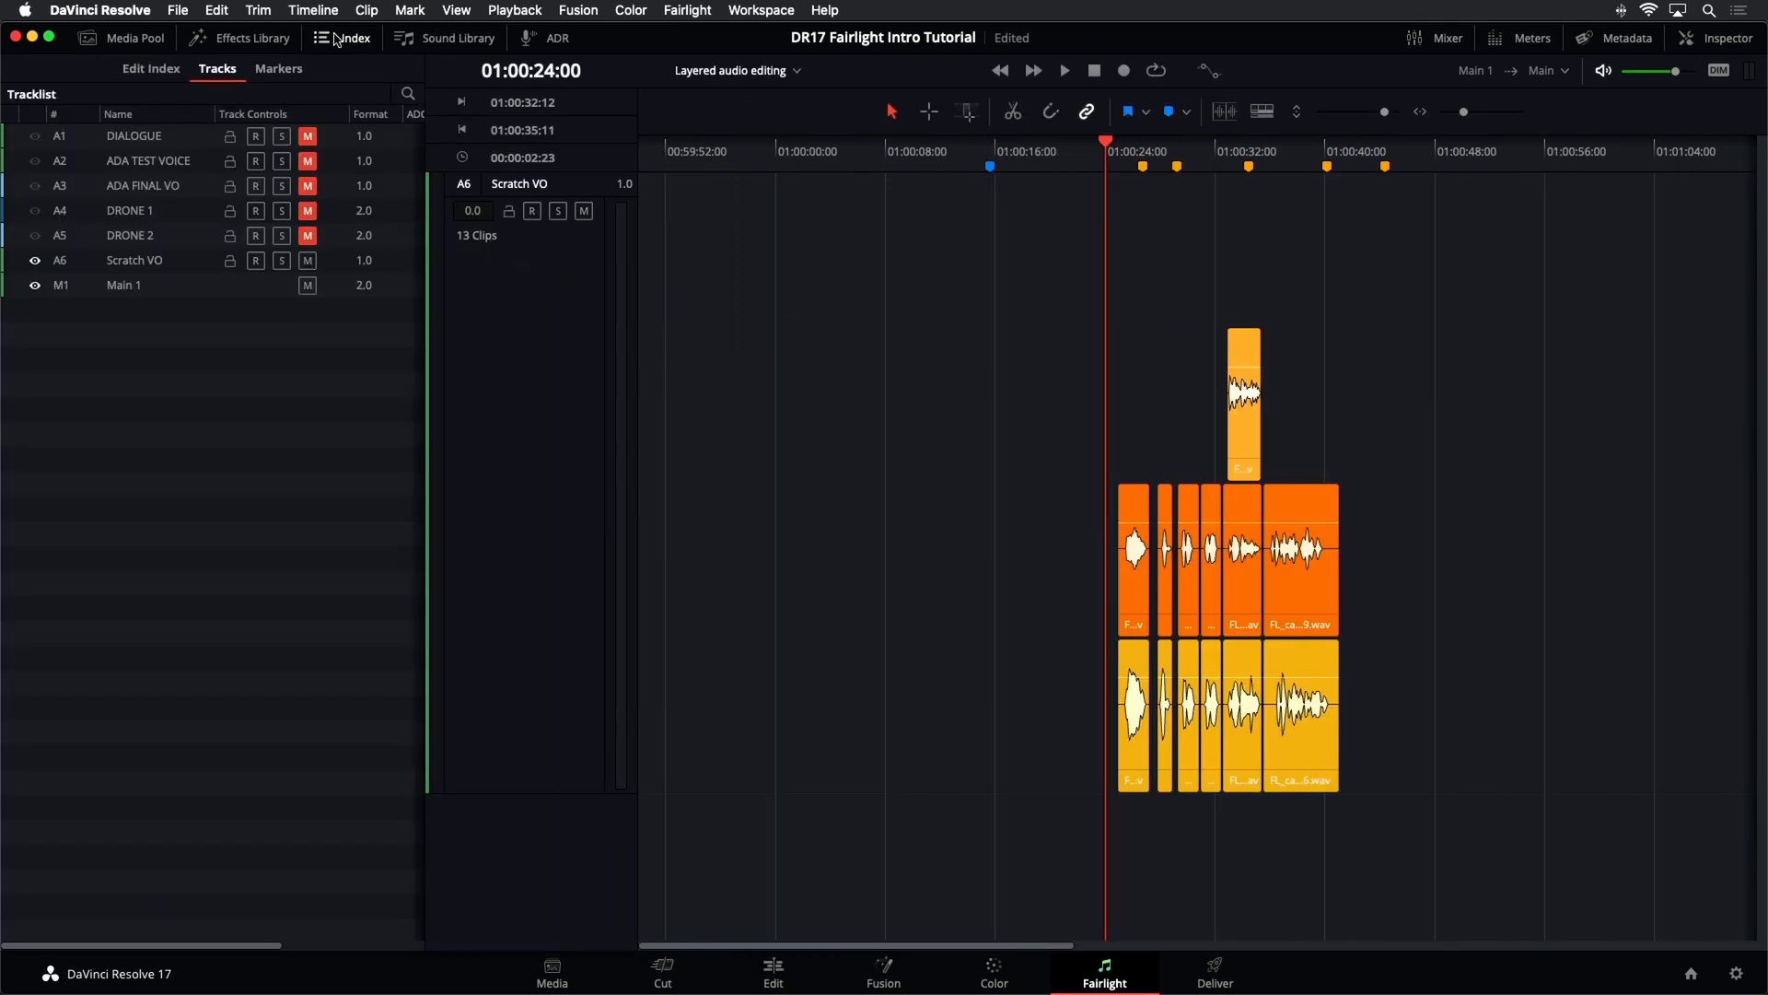
pyautogui.click(35, 136)
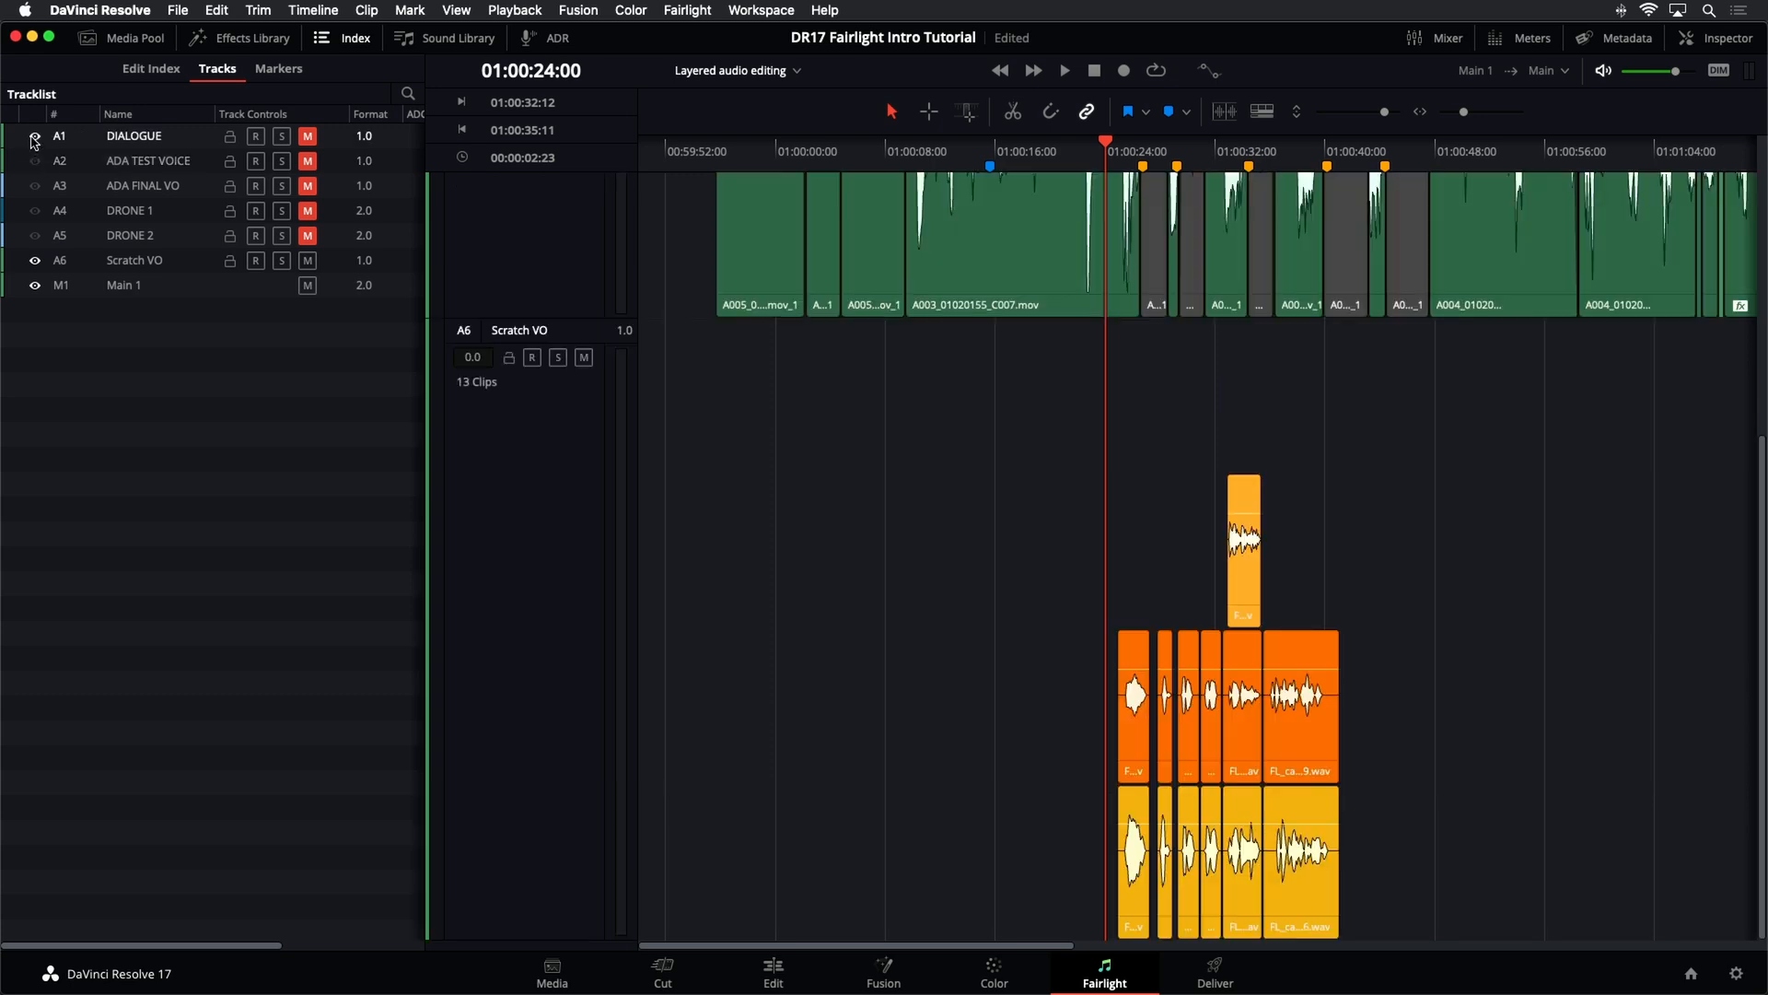
pyautogui.scroll(4, 870, 491)
pyautogui.scroll(-3, 858, 479)
pyautogui.scroll(1, 851, 478)
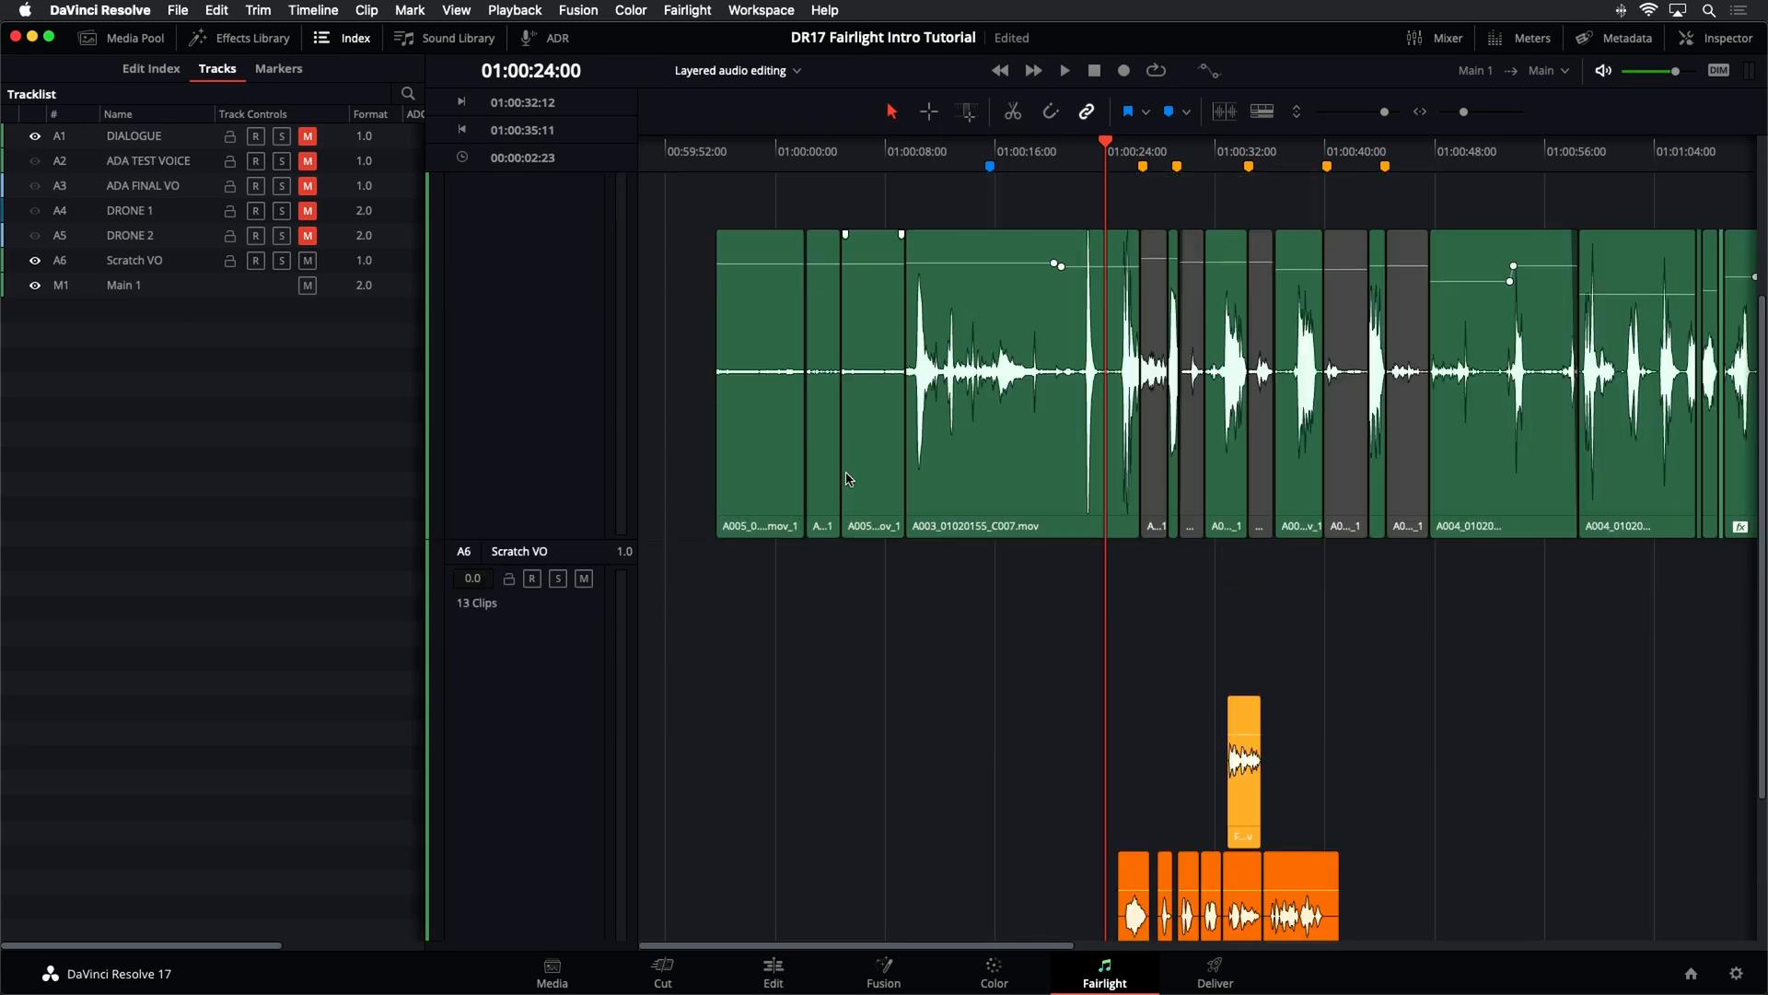
pyautogui.scroll(-1, 849, 477)
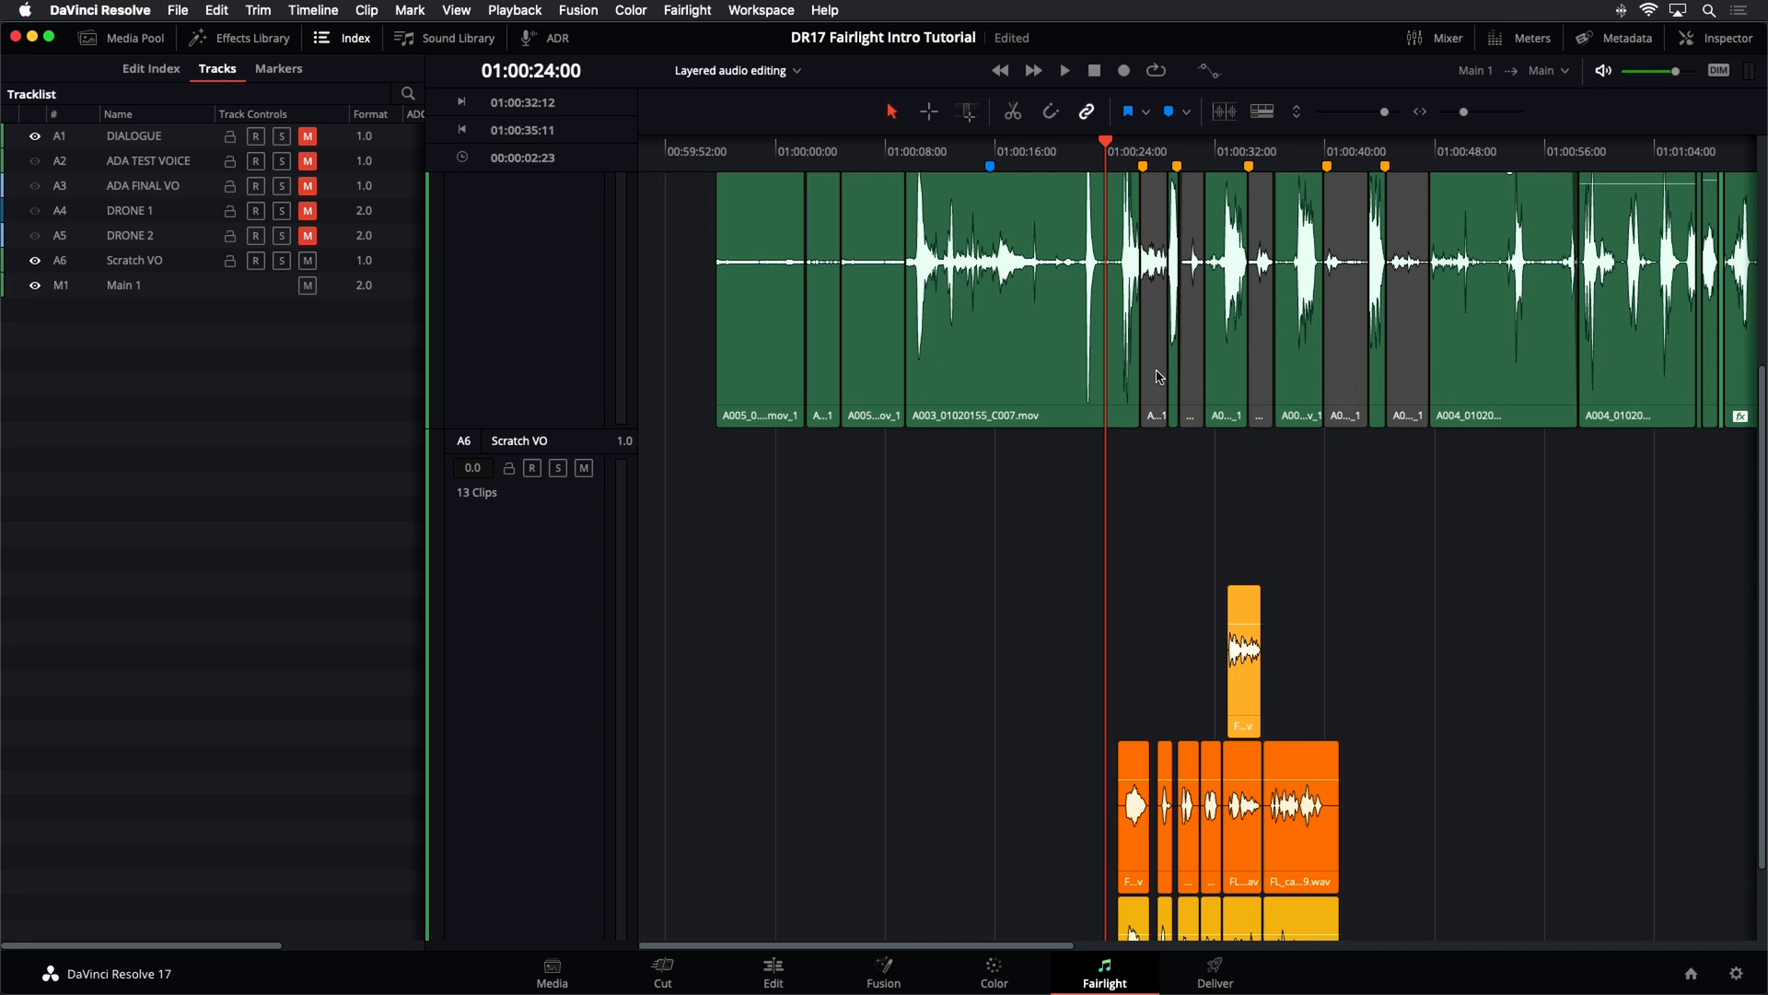
pyautogui.click(35, 210)
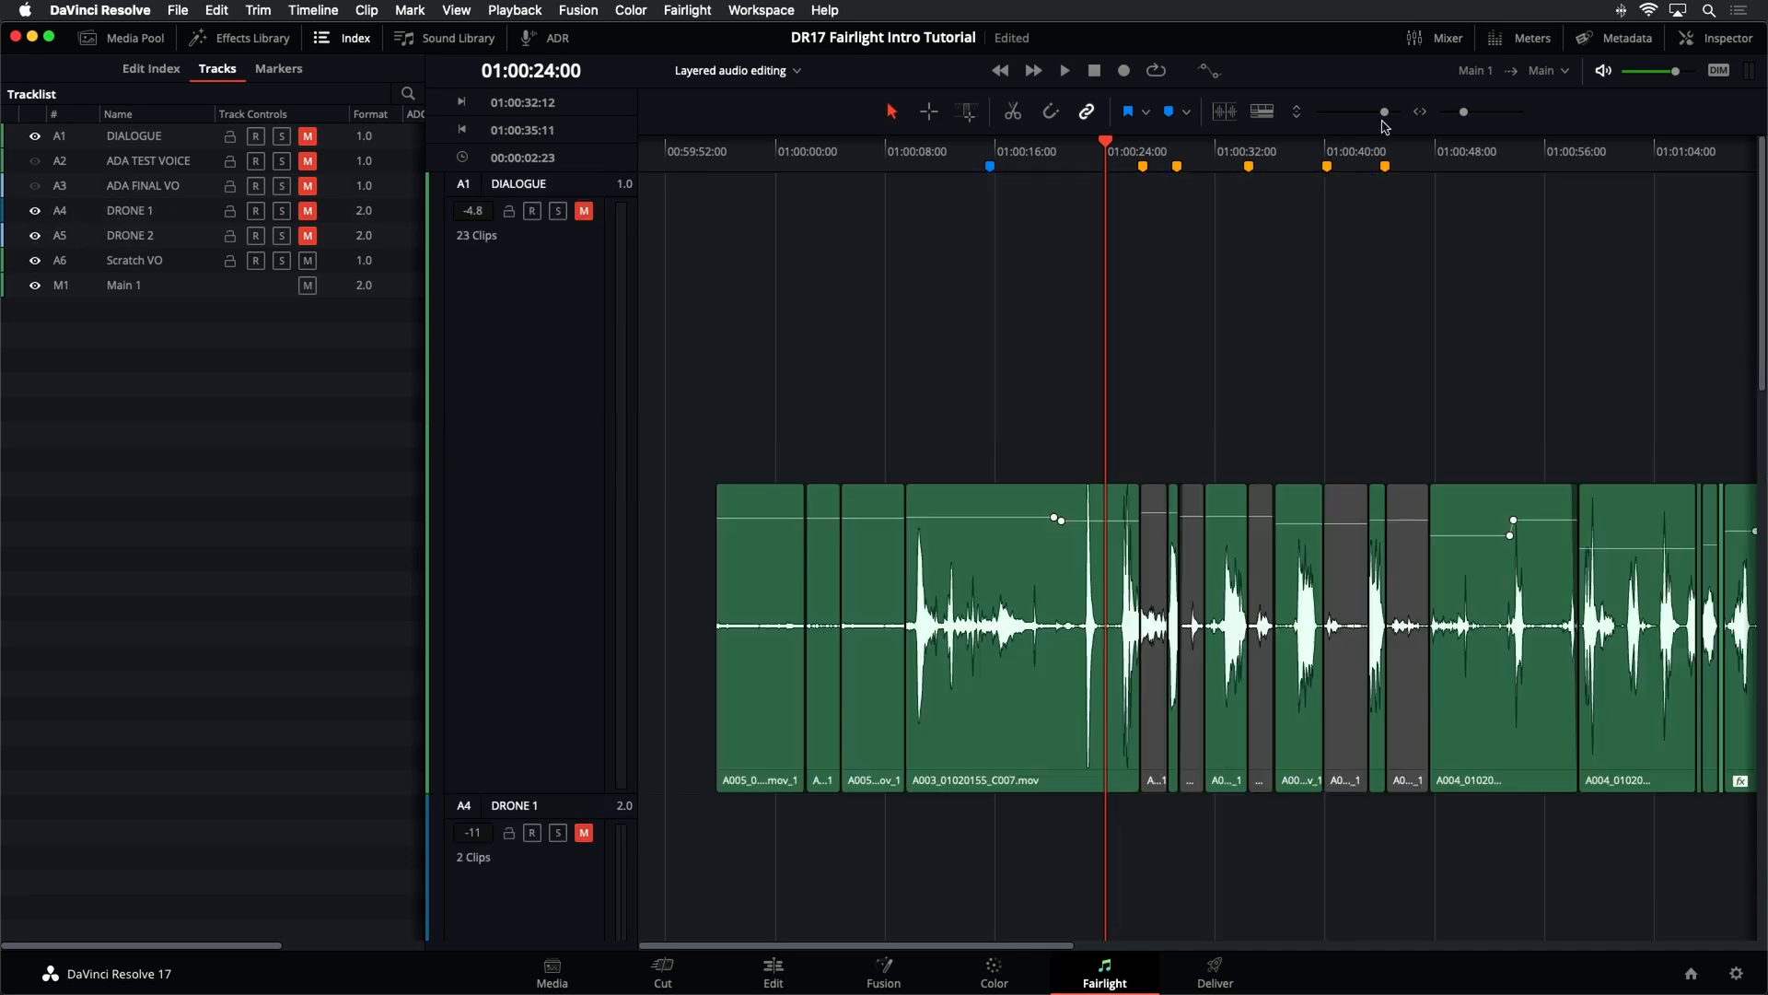
# Reduce the track heights, fit the whole timeline in view and select the DRONE 1 track
pyautogui.moveTo(1382, 118); pyautogui.dragTo(1337, 116)
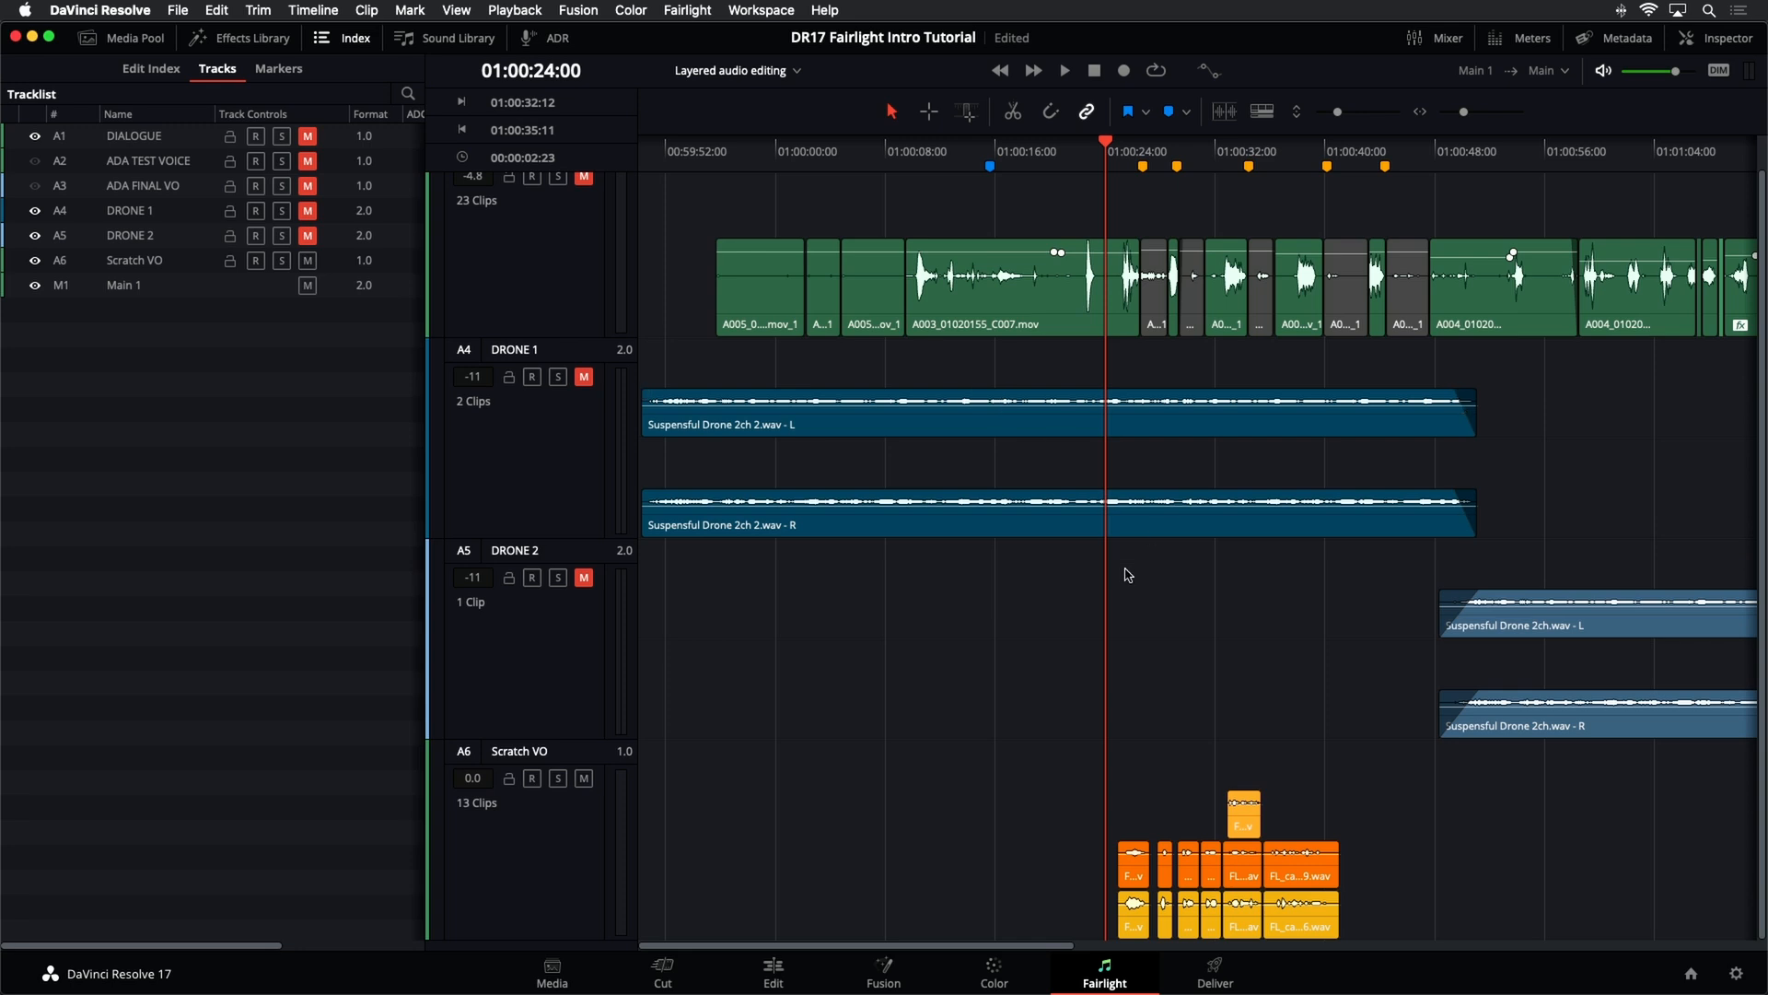
pyautogui.hotkey('shift', 'z')
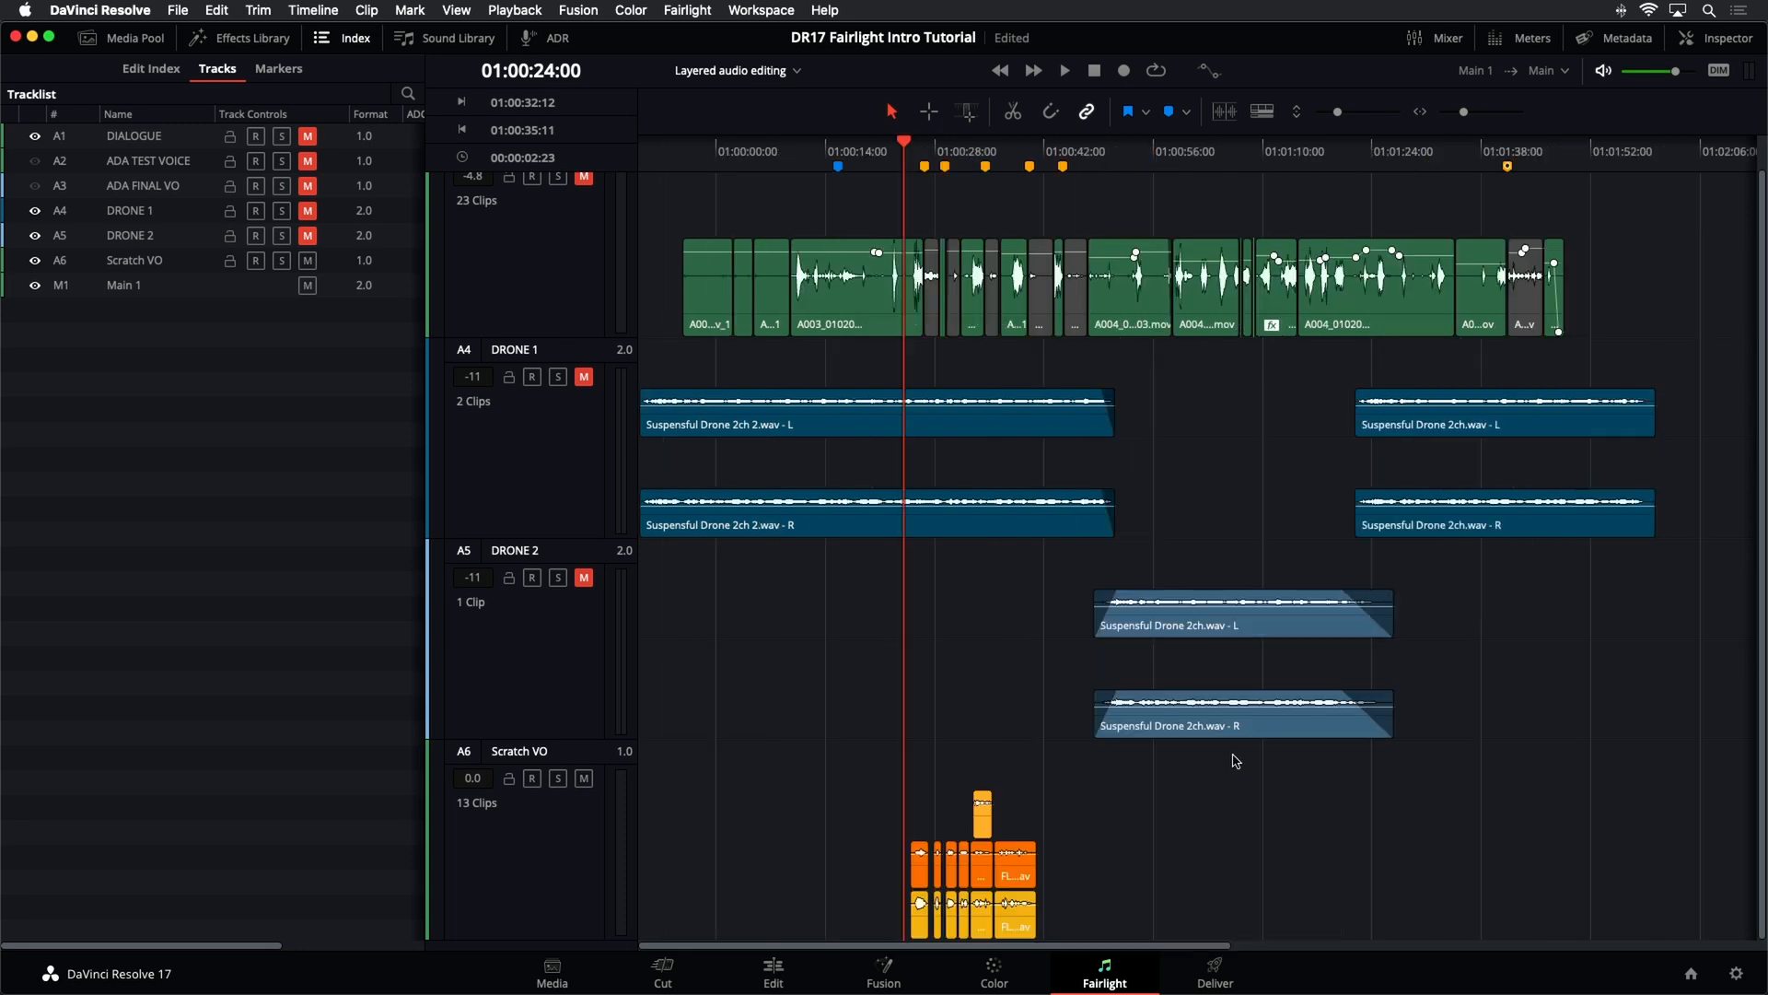
pyautogui.scroll(1, 575, 272)
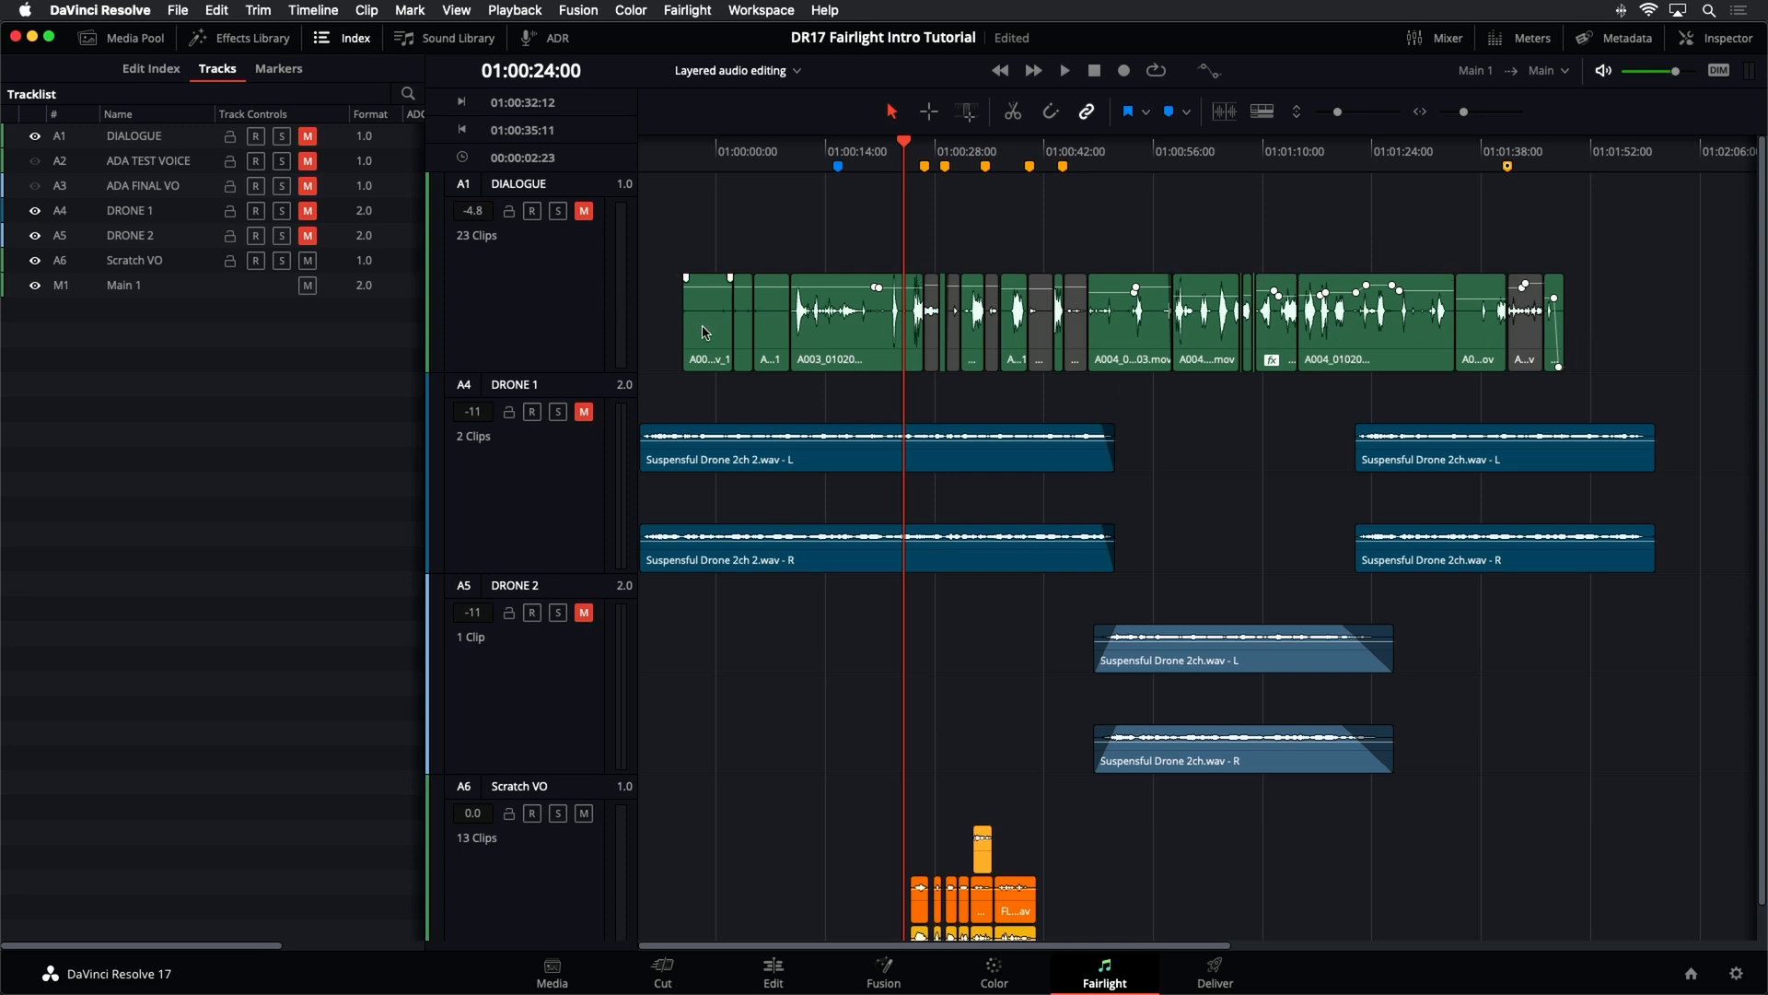
pyautogui.click(550, 527)
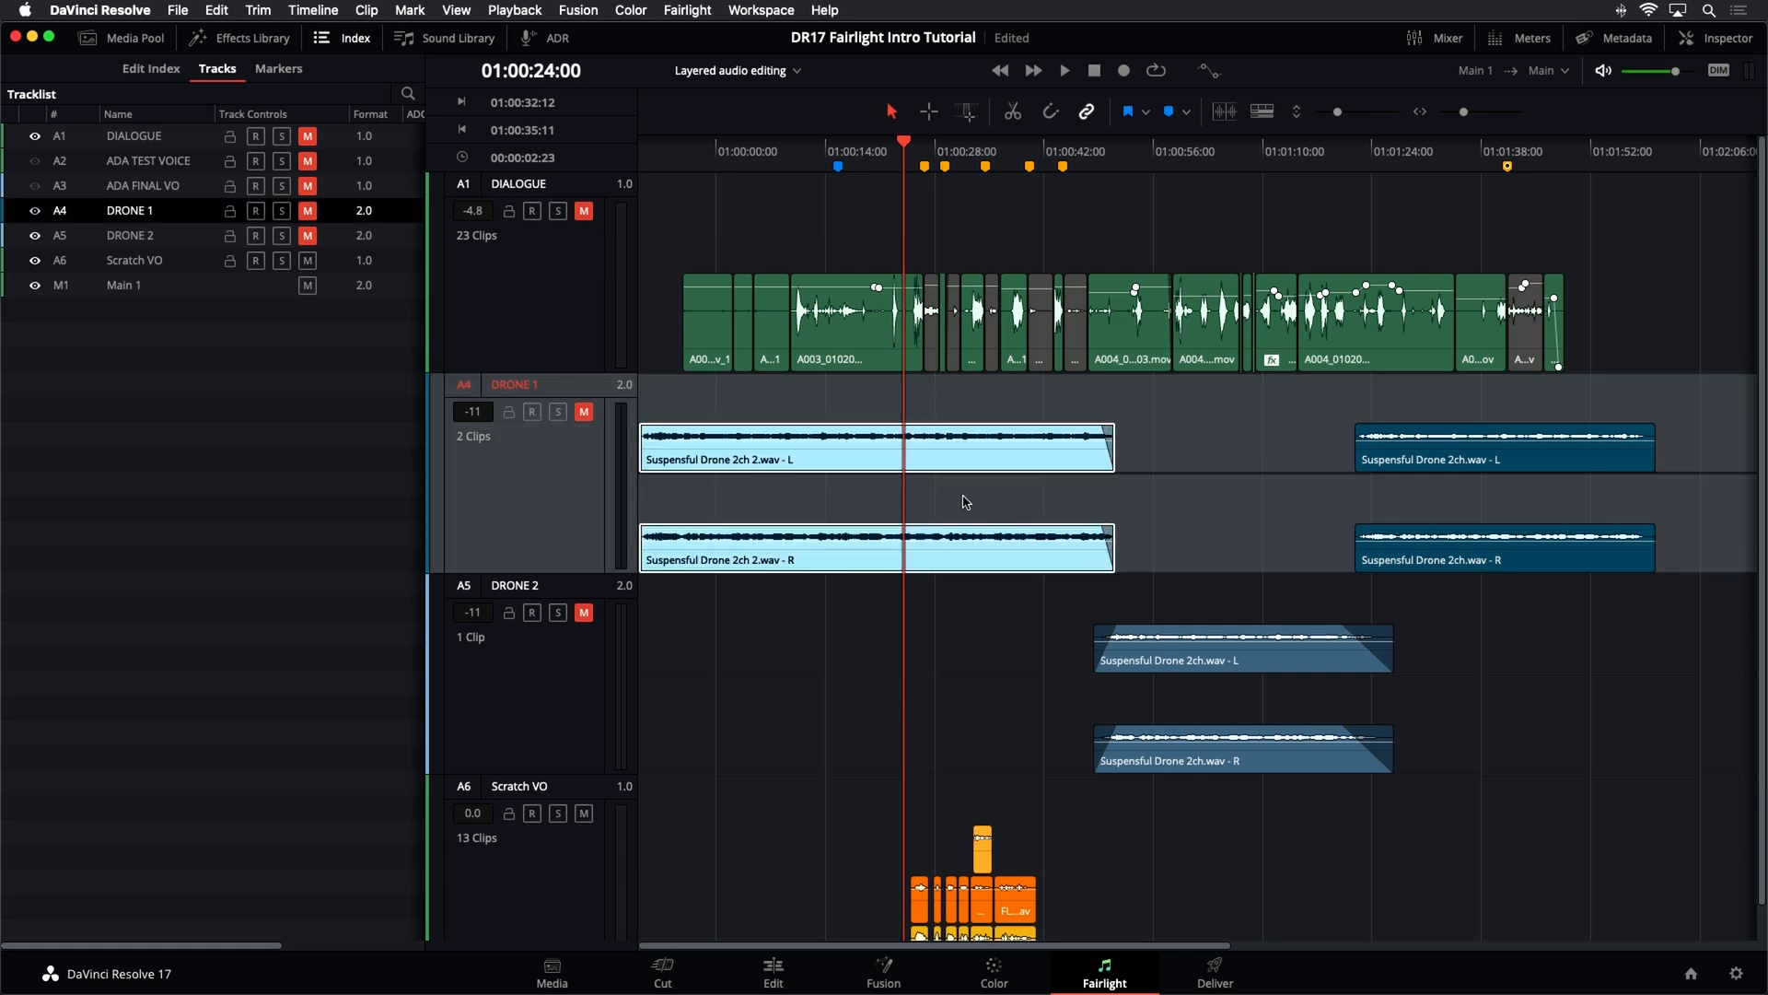
pyautogui.scroll(-1, 856, 646)
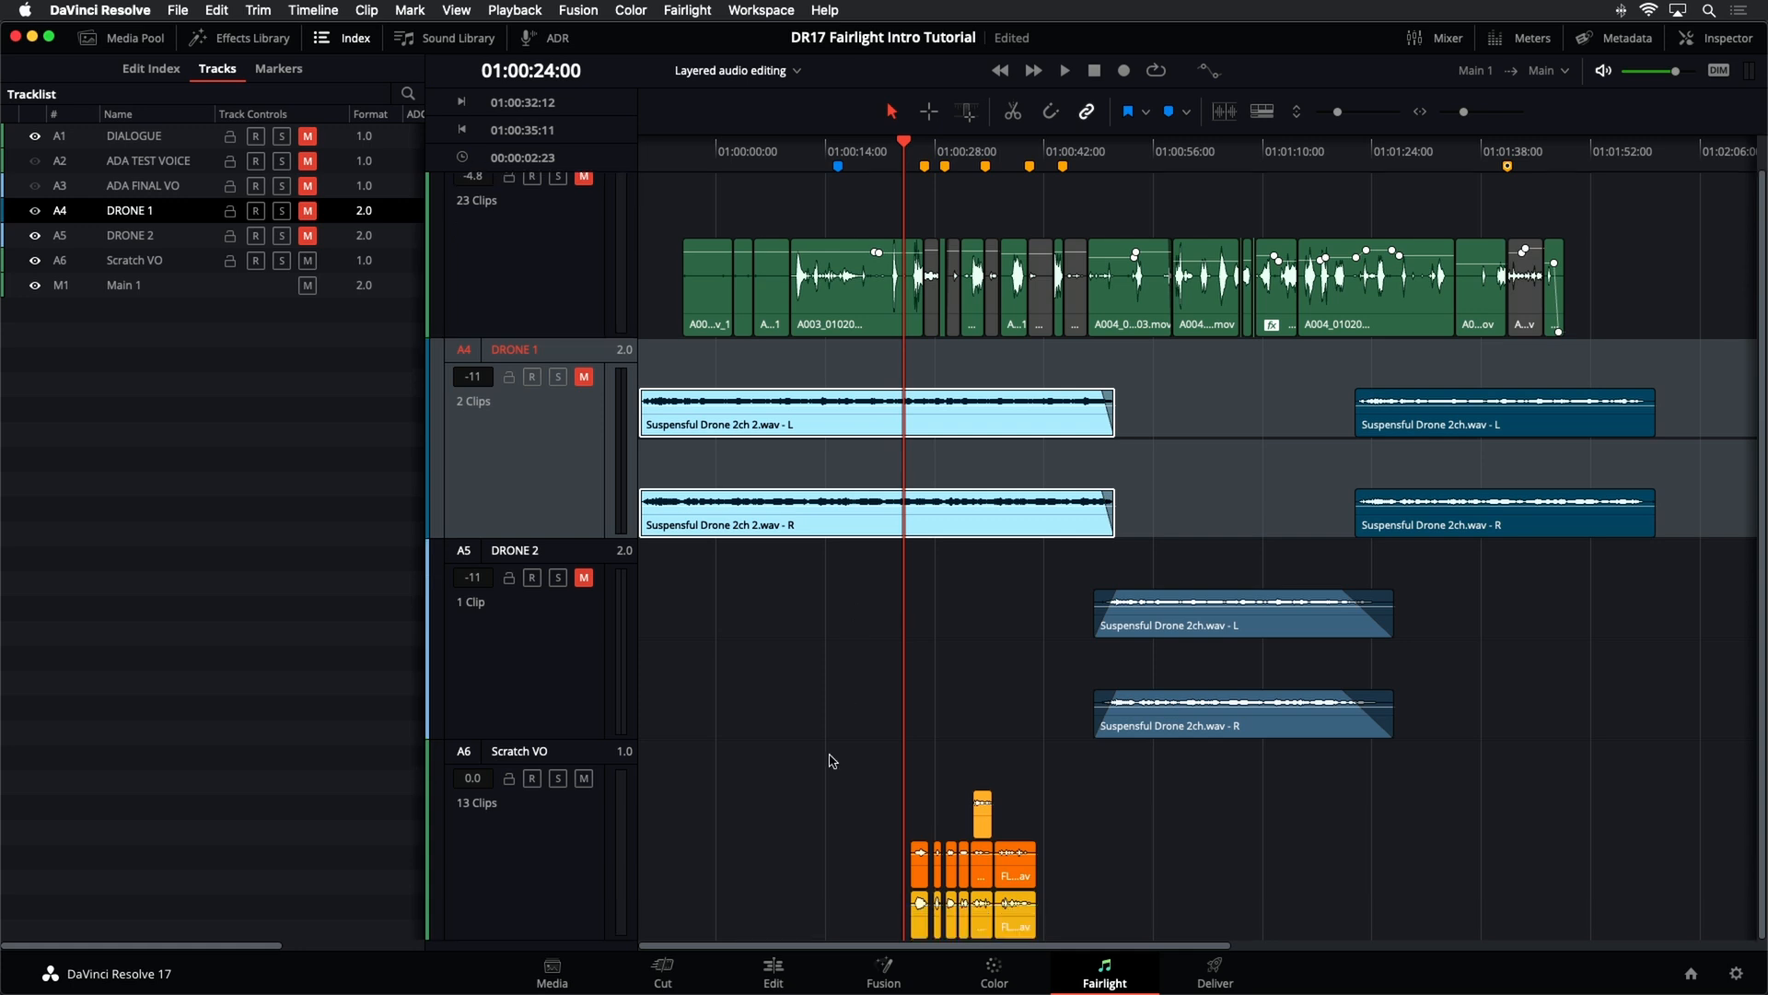
# Reorder the tracks so Scratch VO sits directly below DIALOGUE, and close the track index
pyautogui.click(592, 877)
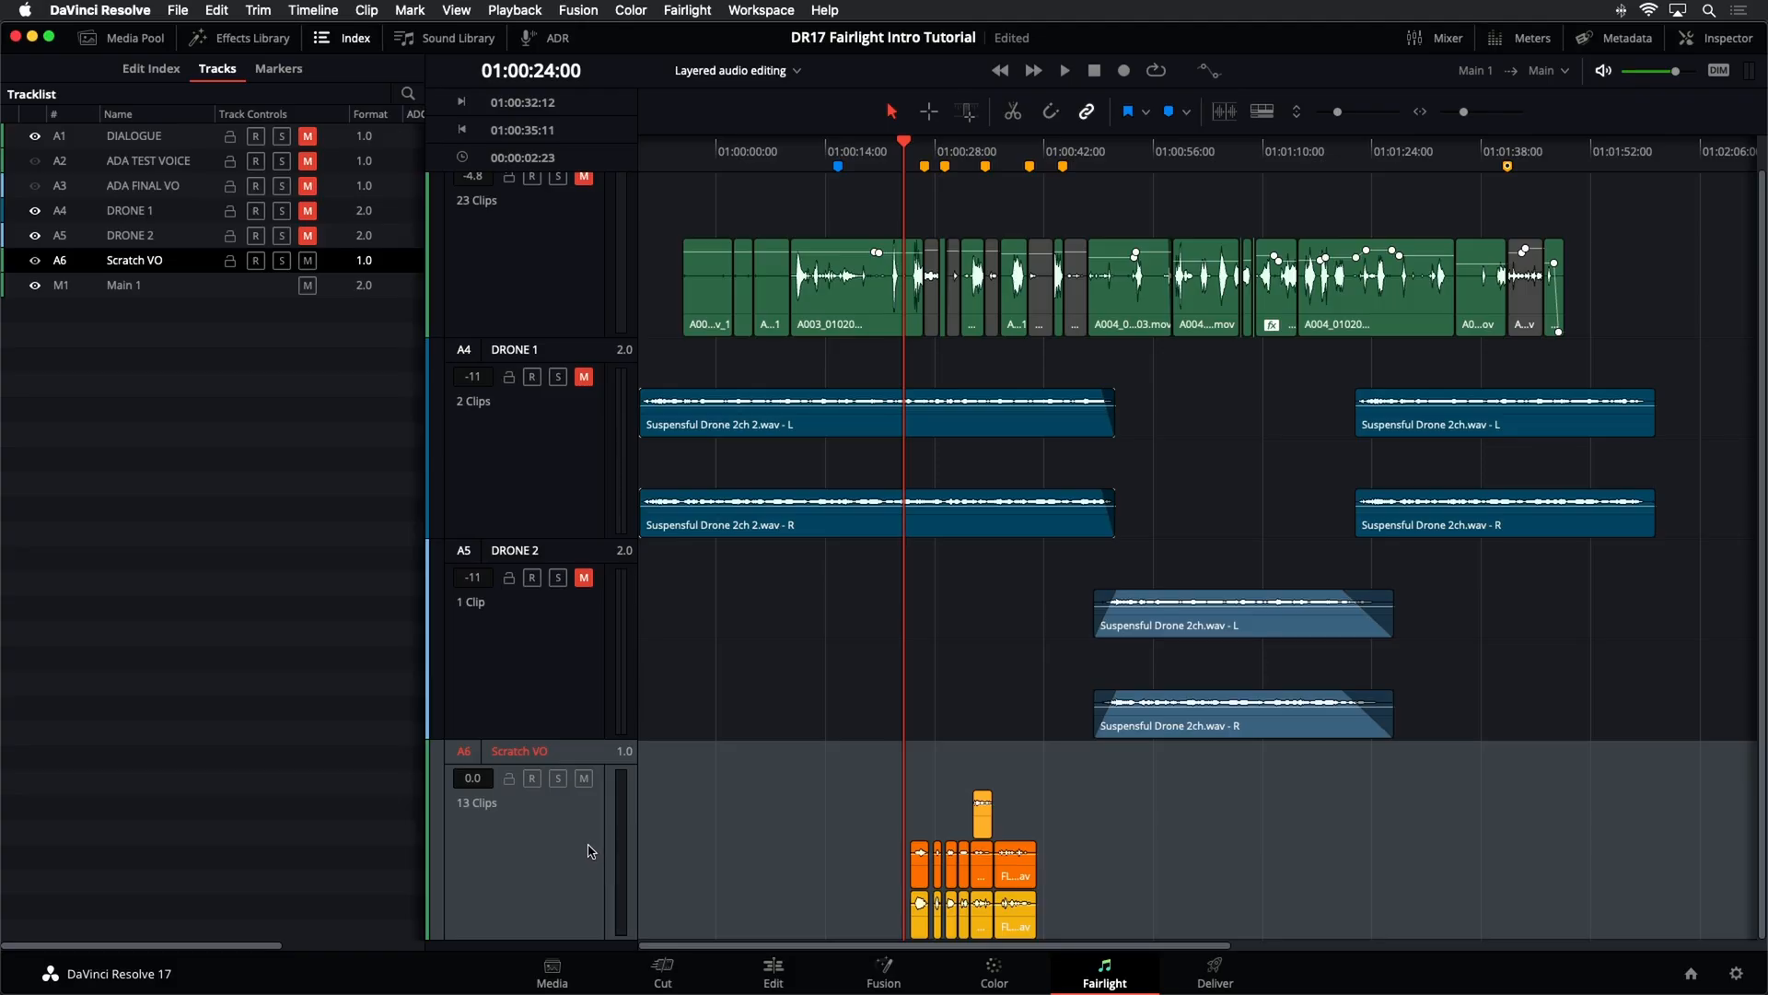
pyautogui.rightClick(576, 822)
pyautogui.moveTo(667, 664)
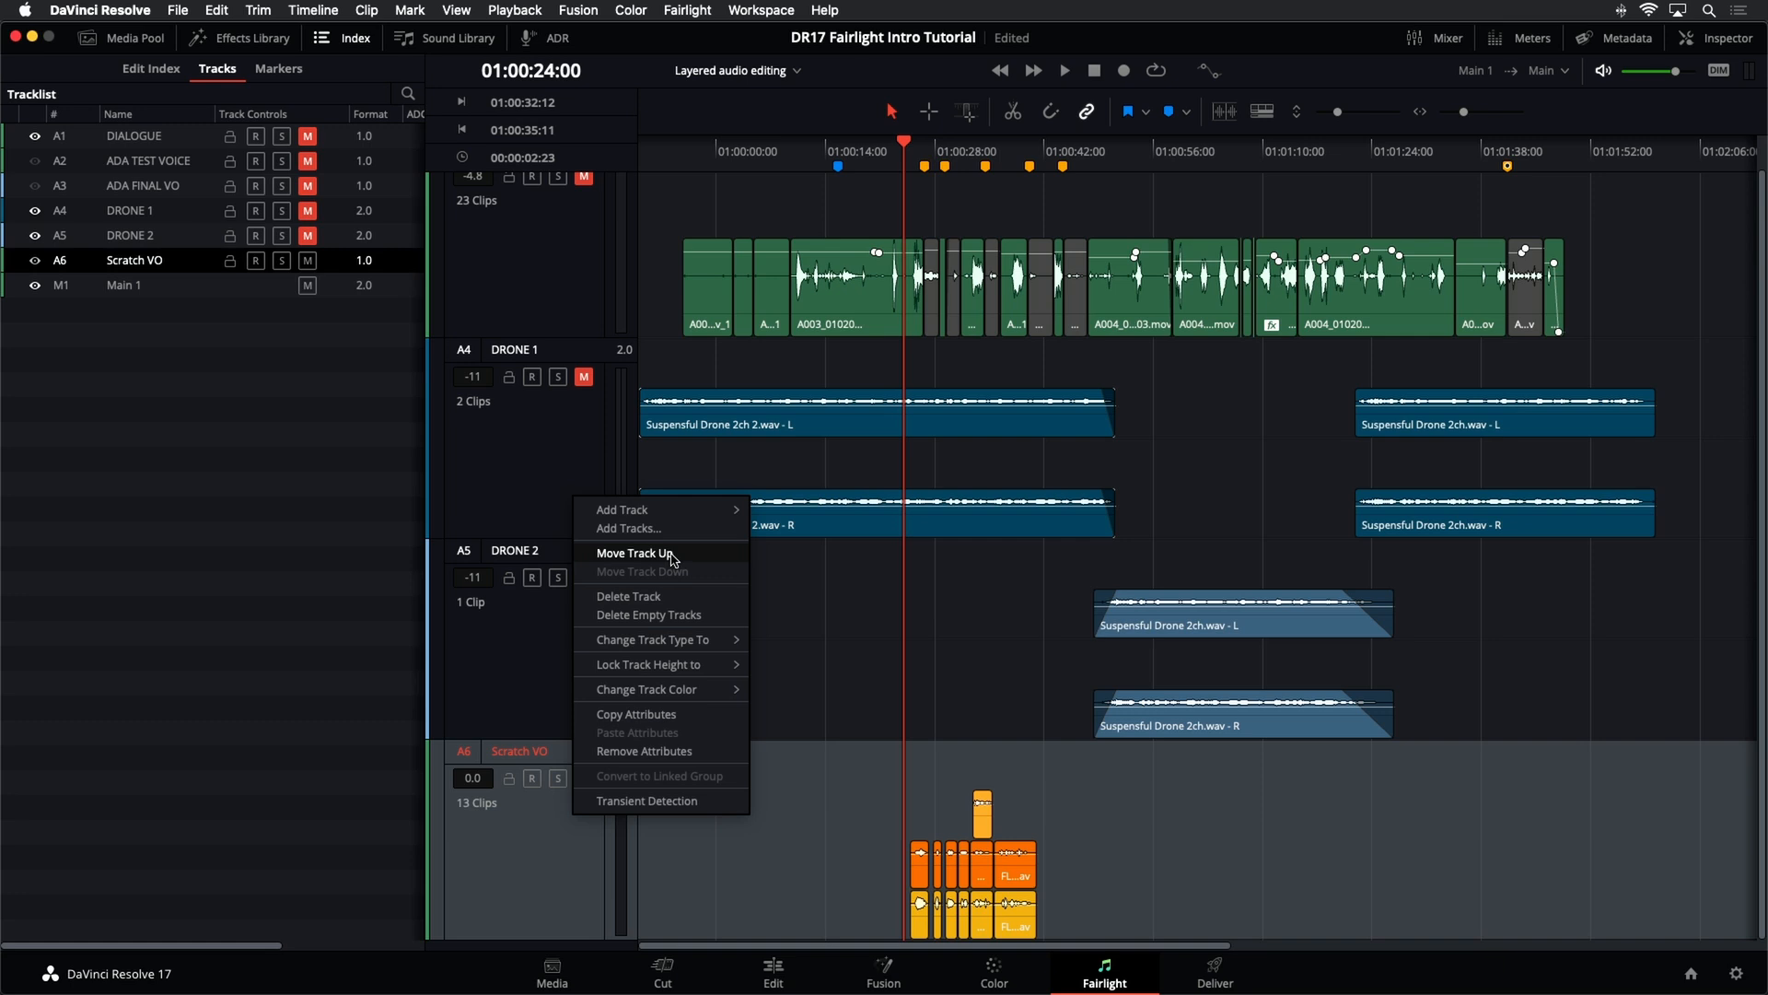
pyautogui.click(310, 563)
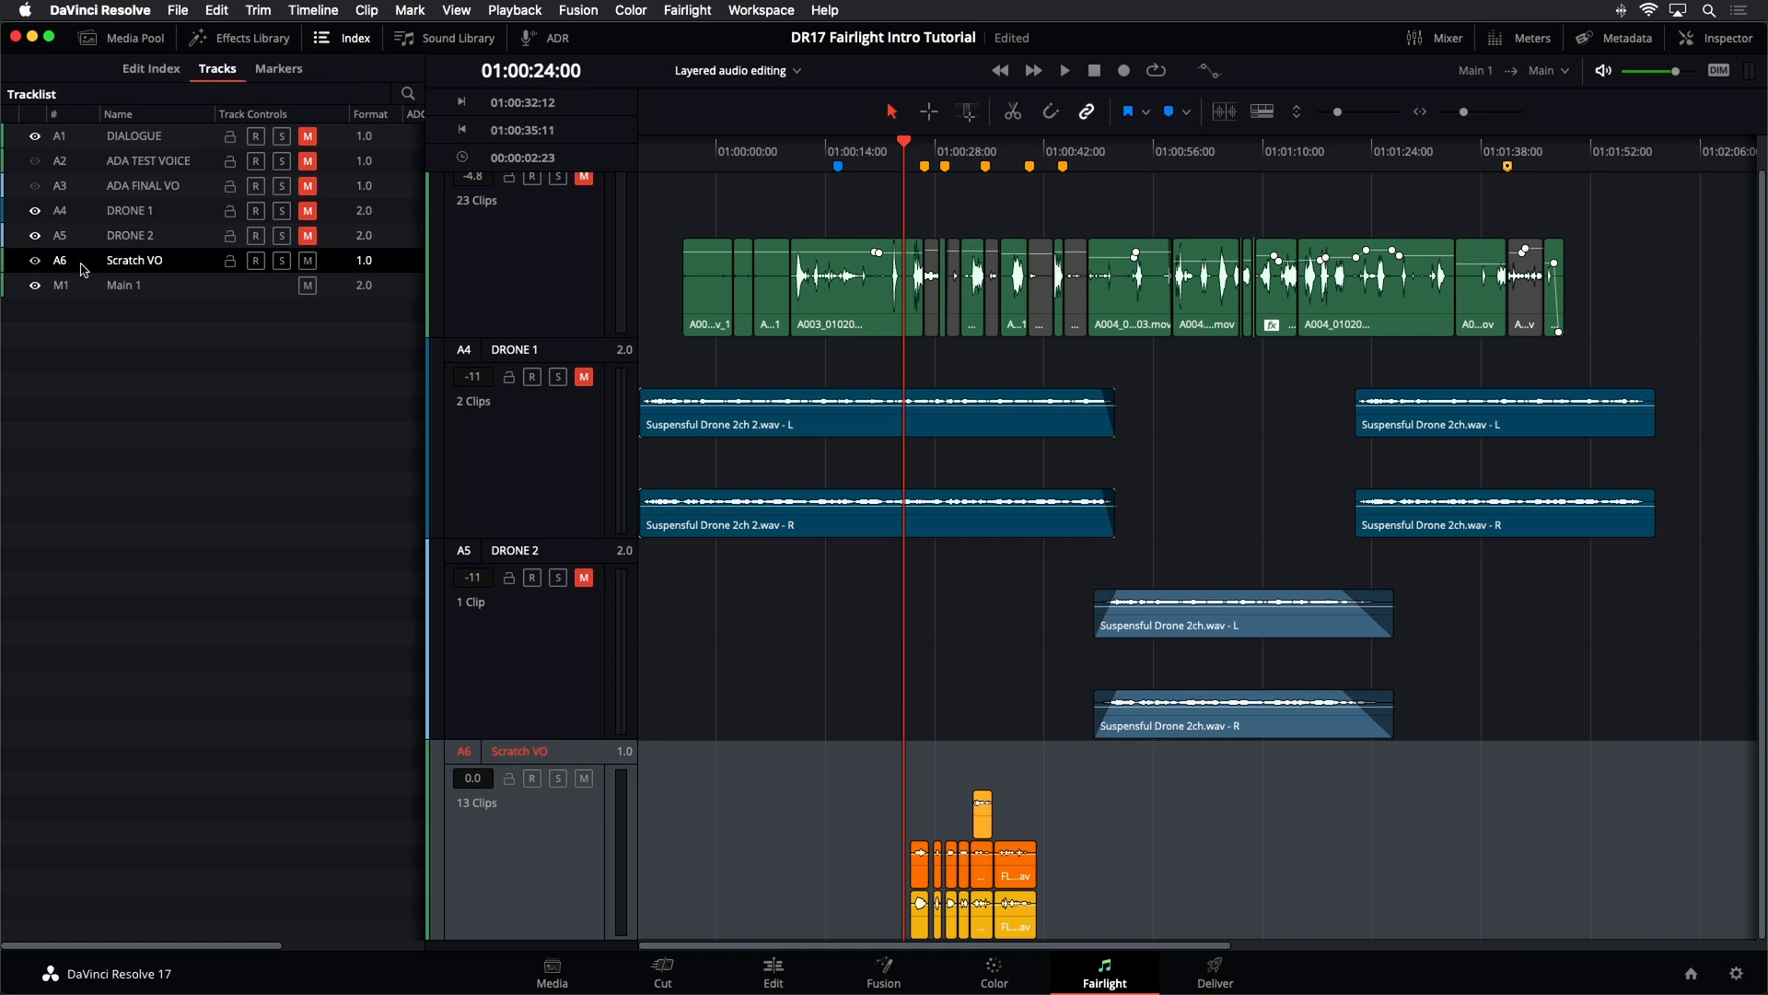
pyautogui.moveTo(79, 266); pyautogui.dragTo(98, 153)
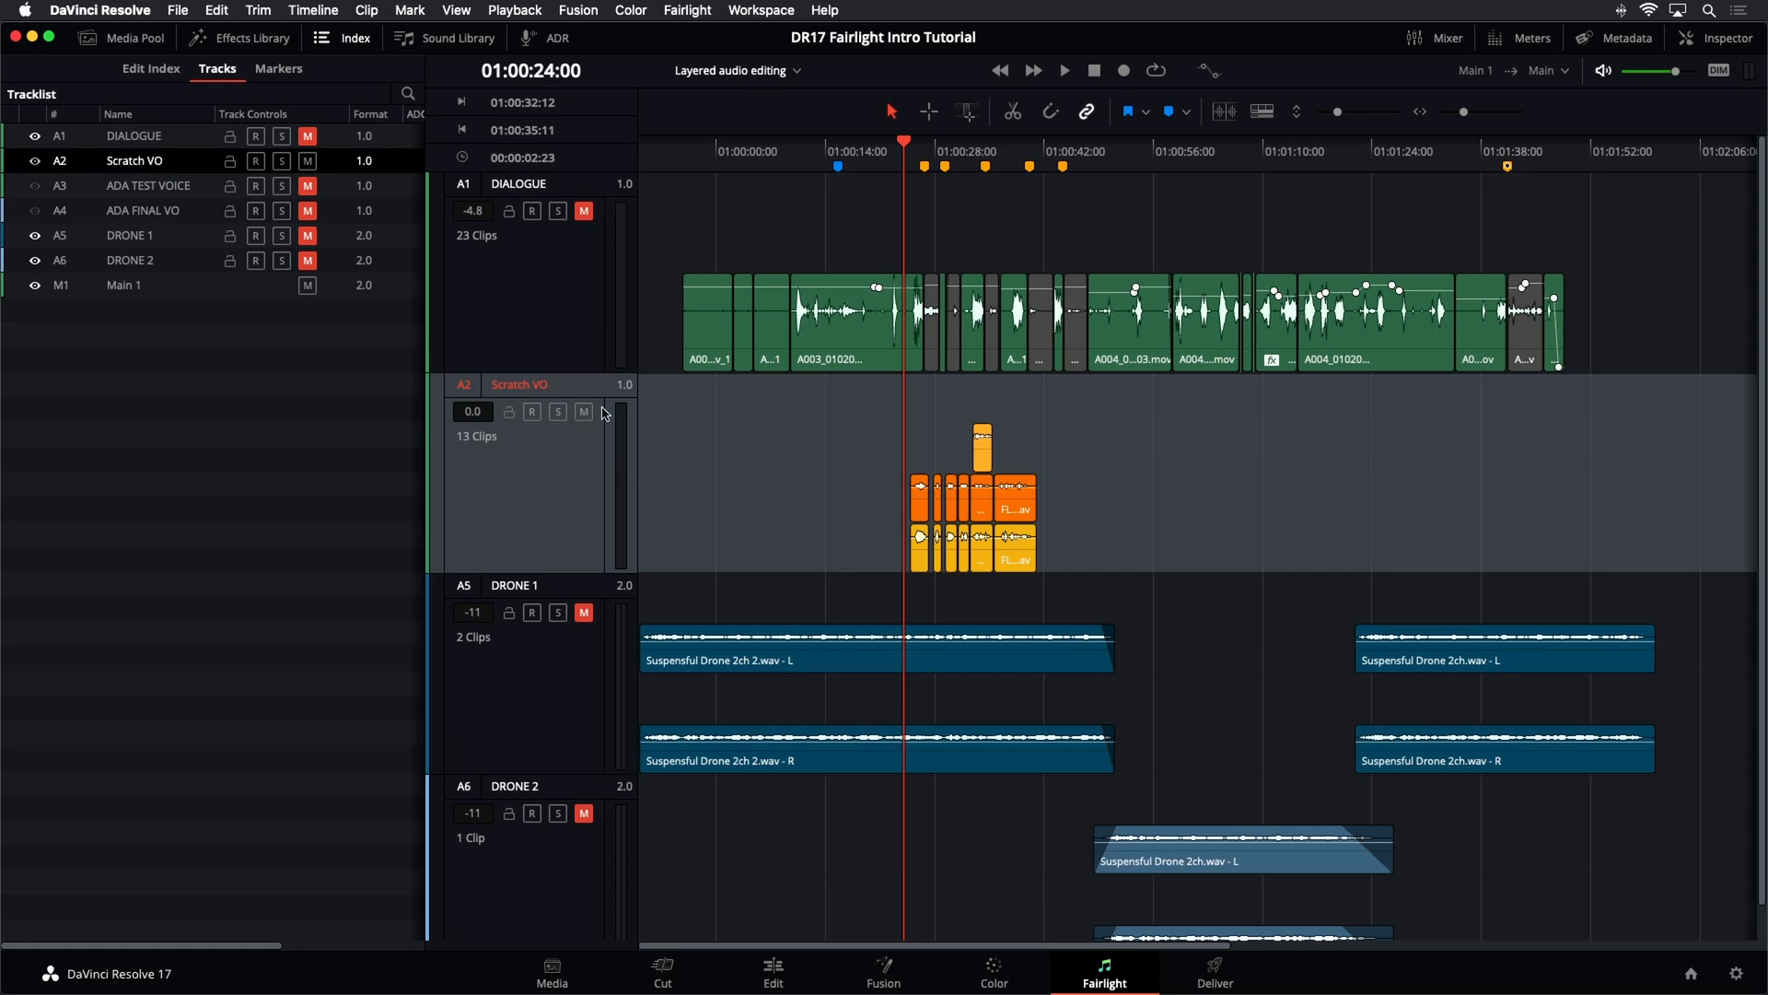
pyautogui.click(351, 42)
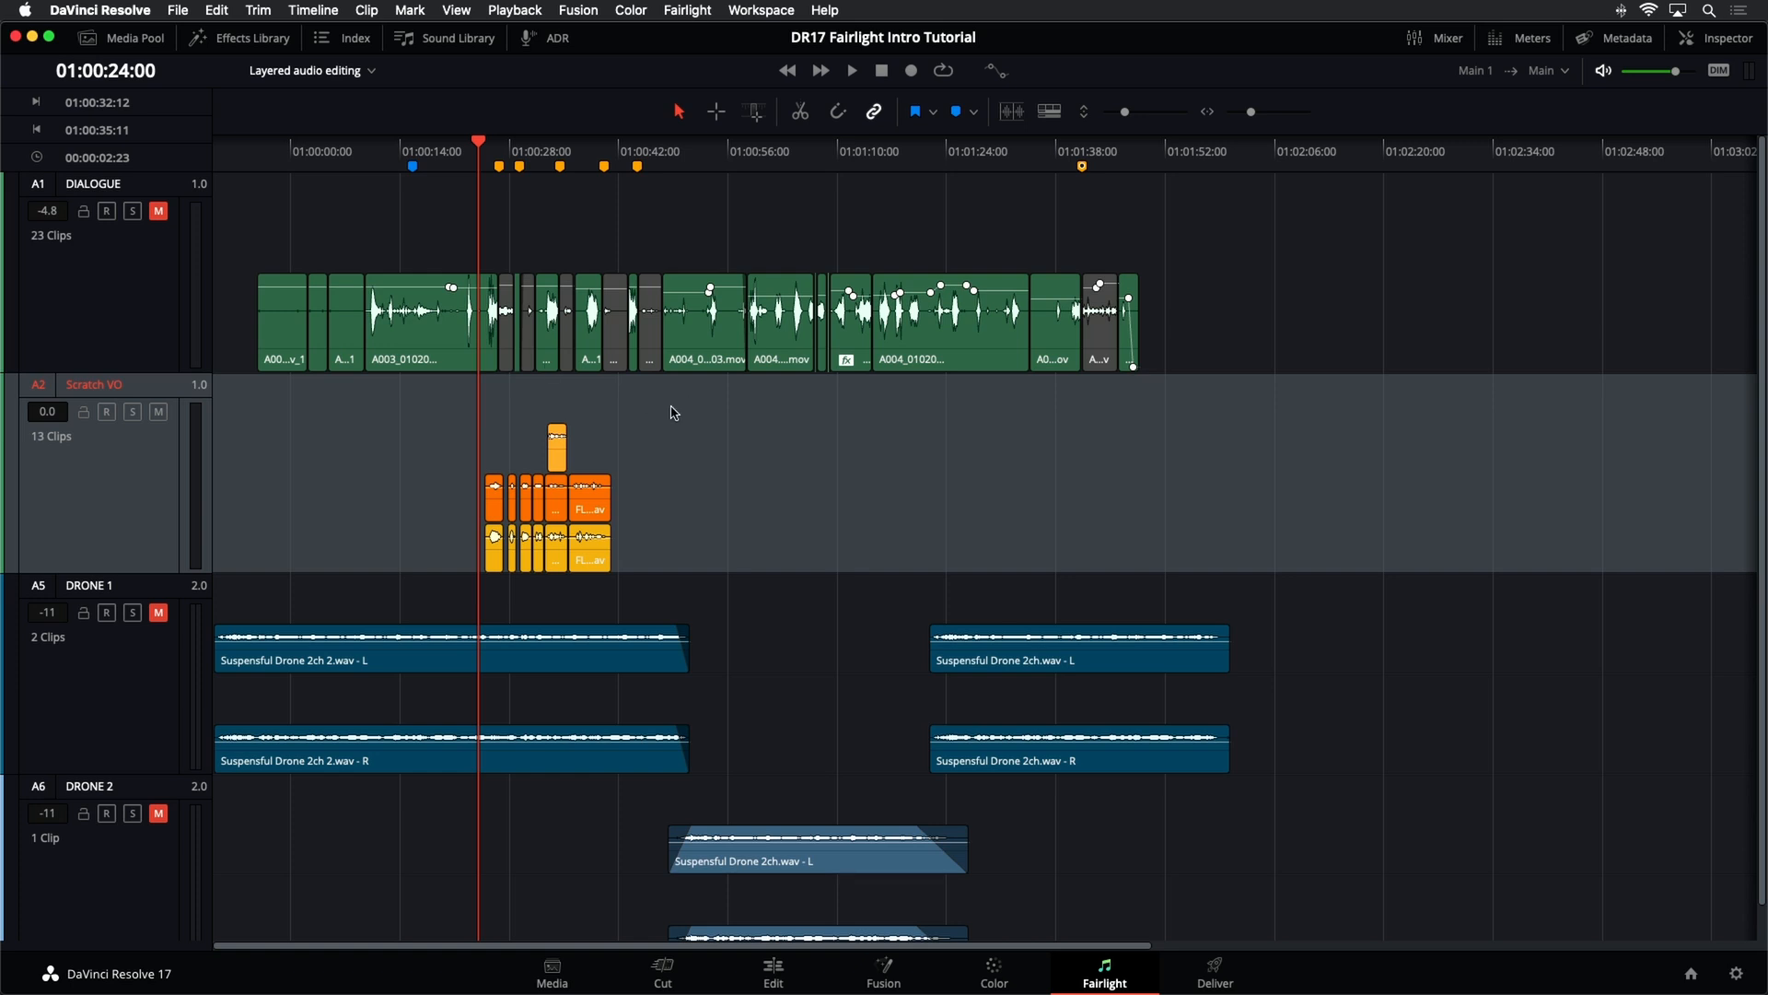
# Place the playhead at 01:00:33:20 and enlarge the Scratch VO clips to examine their layers closely
pyautogui.scroll(5, 674, 412)
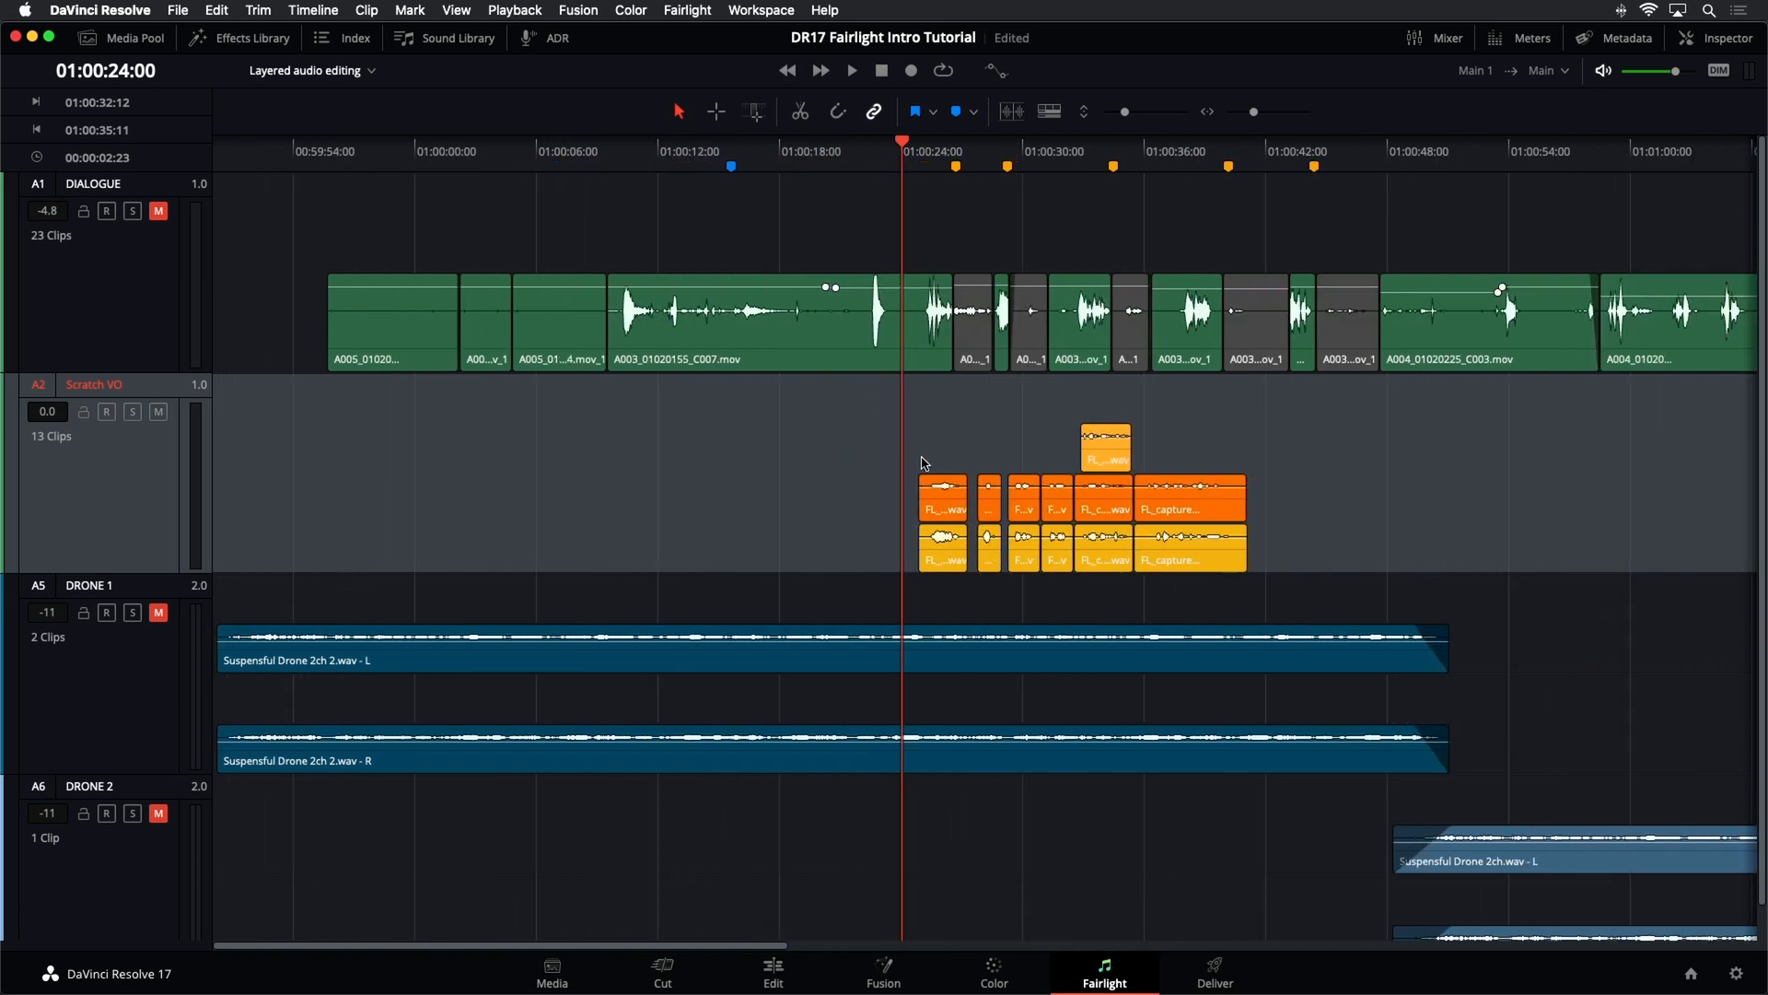
pyautogui.click(1100, 152)
pyautogui.scroll(5, 1102, 152)
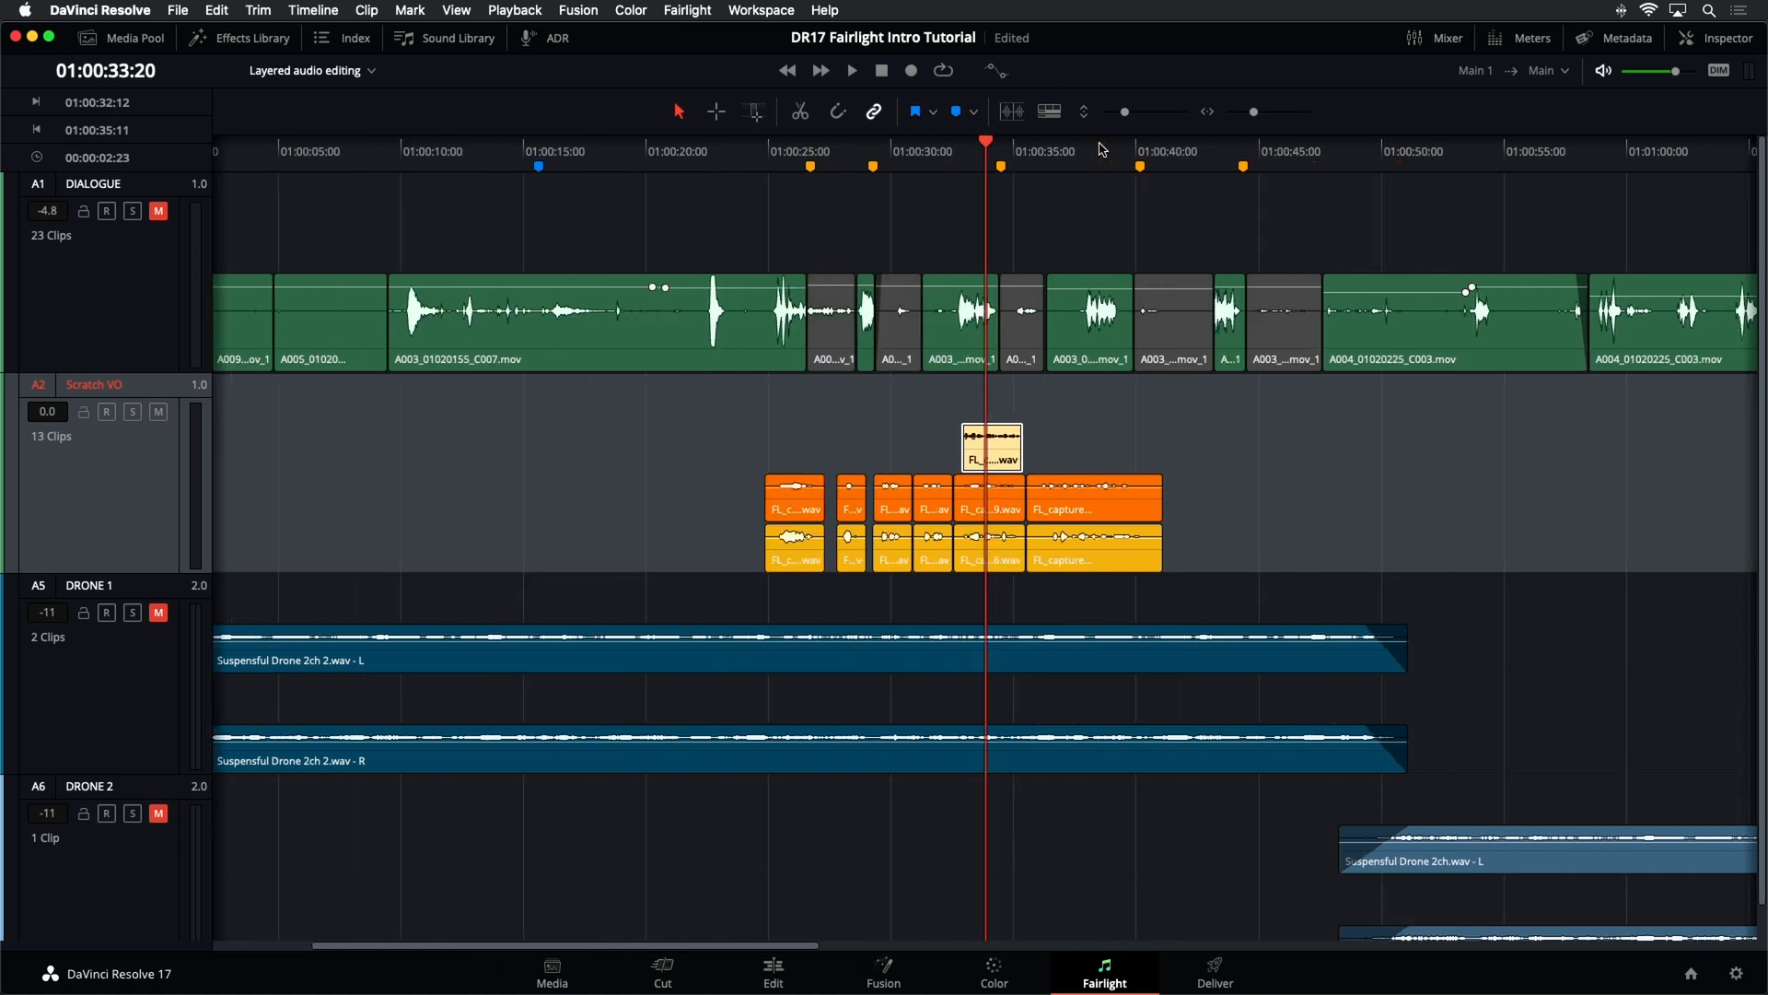
pyautogui.scroll(2, 1101, 147)
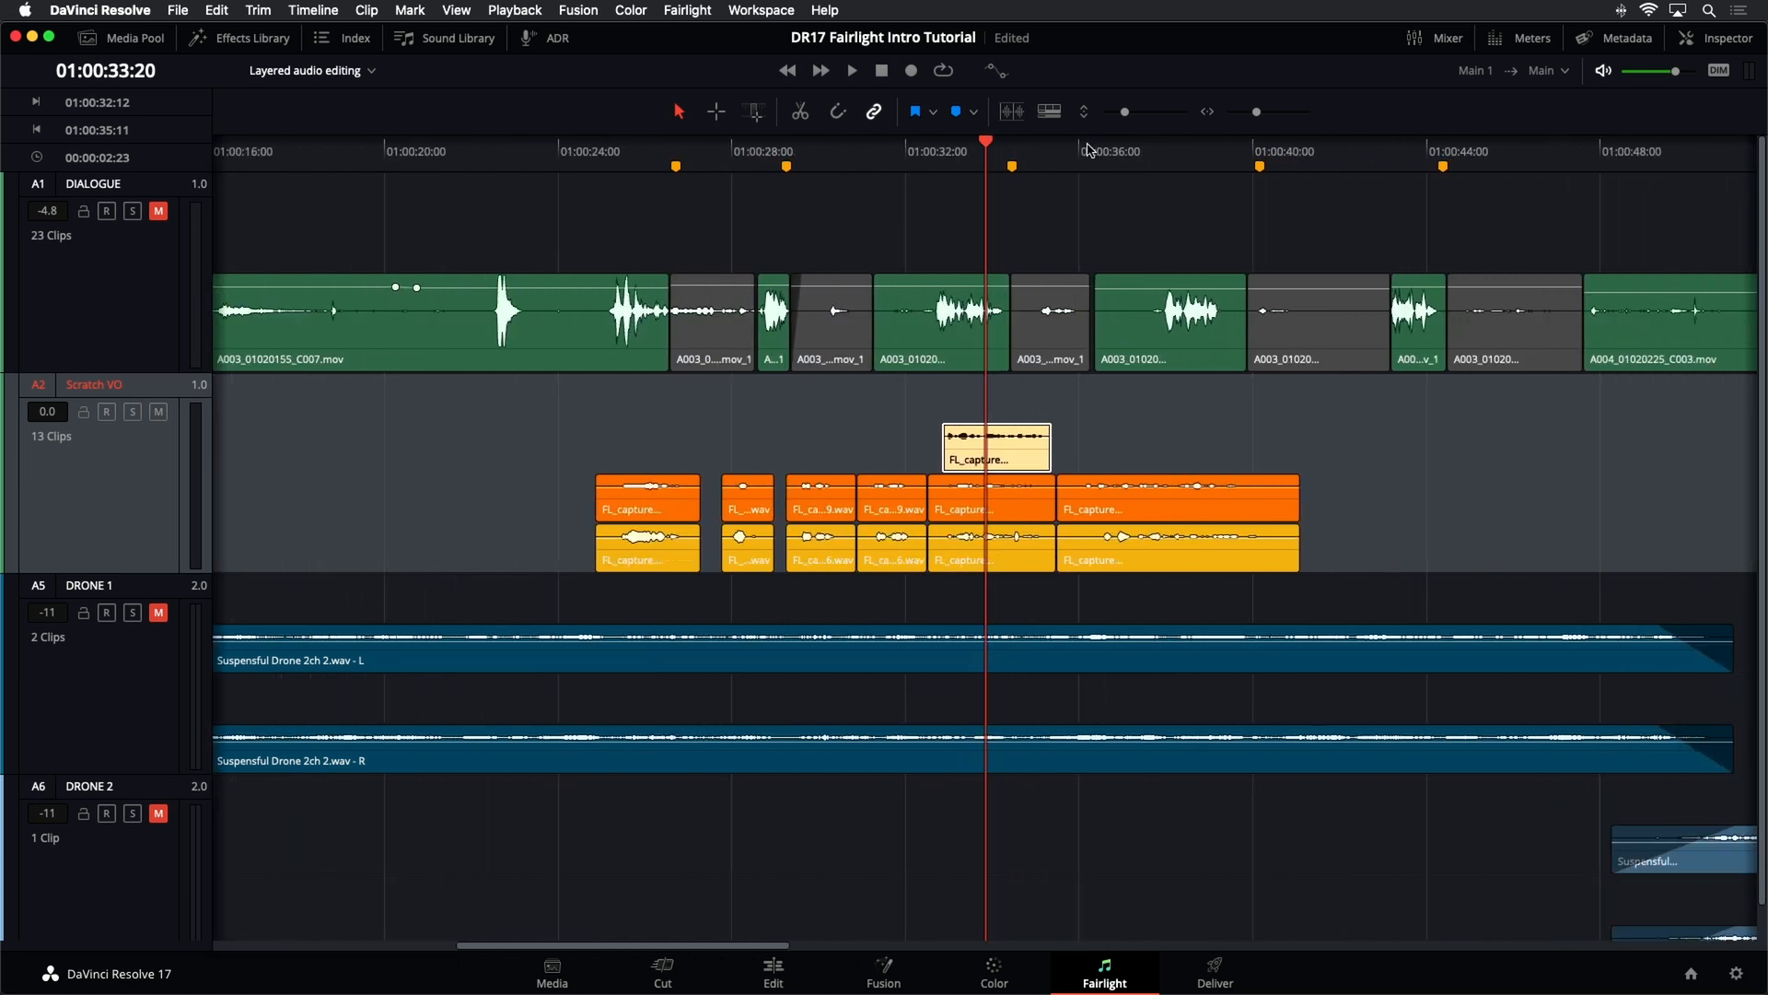
pyautogui.scroll(1, 1088, 149)
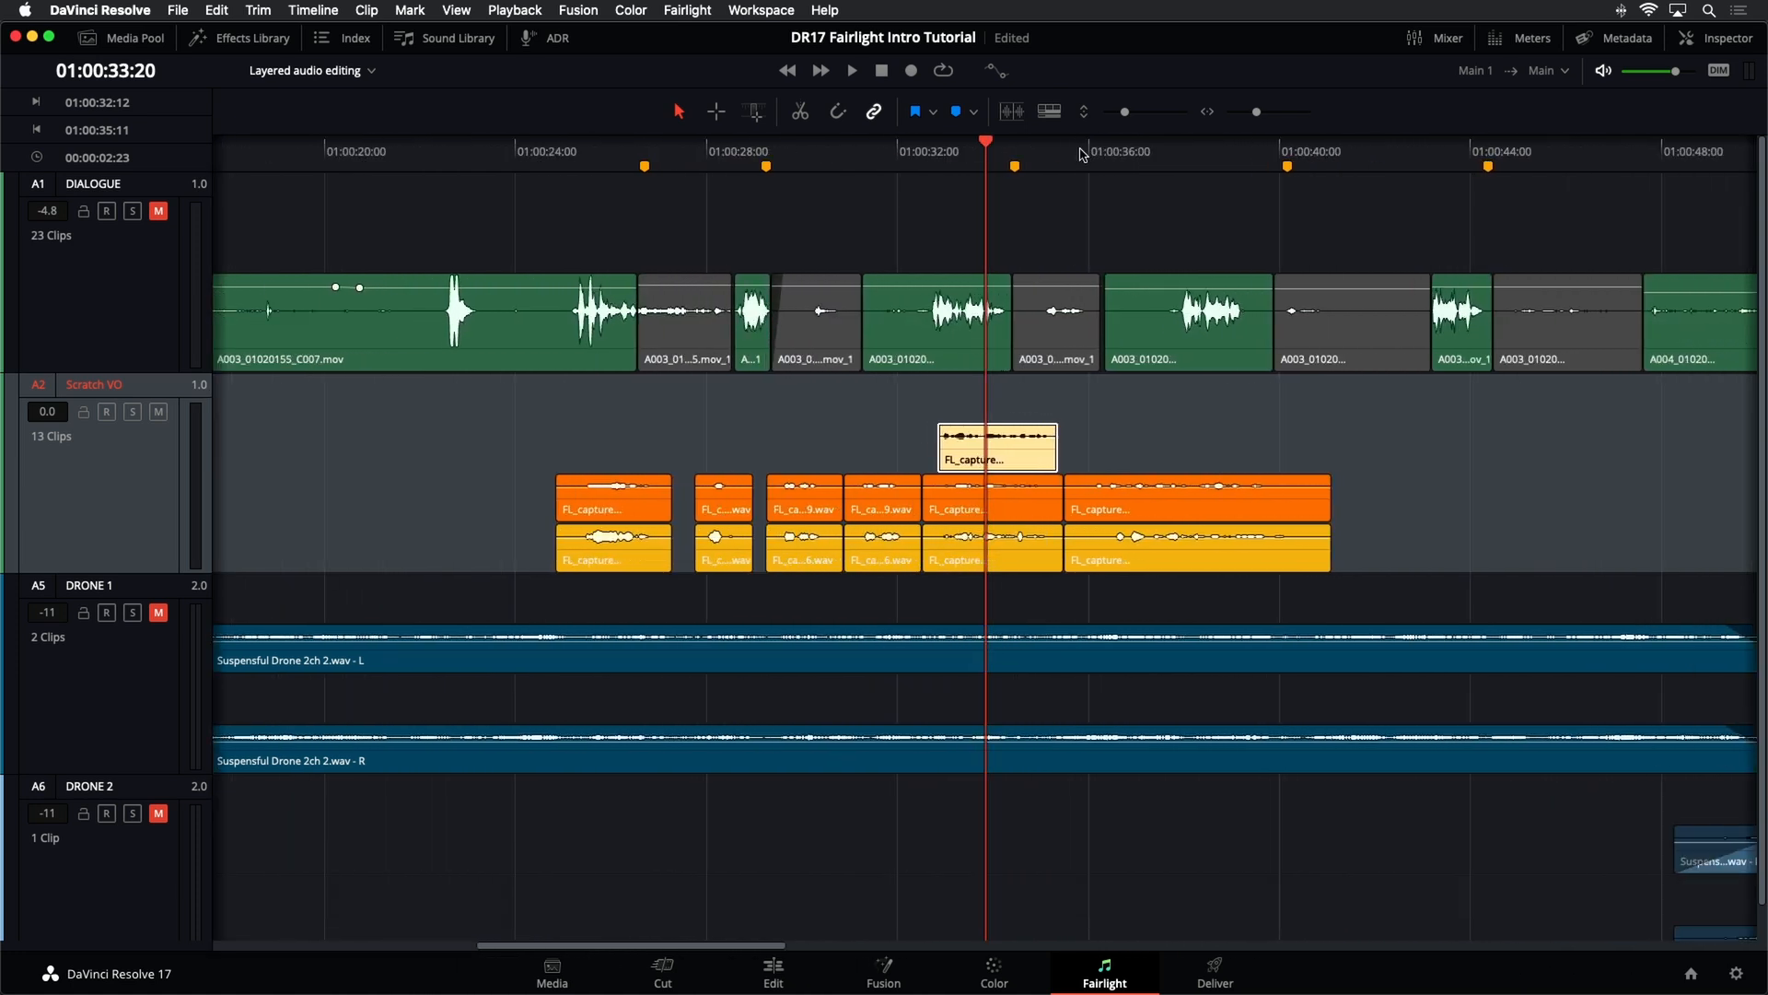
pyautogui.scroll(3, 1082, 154)
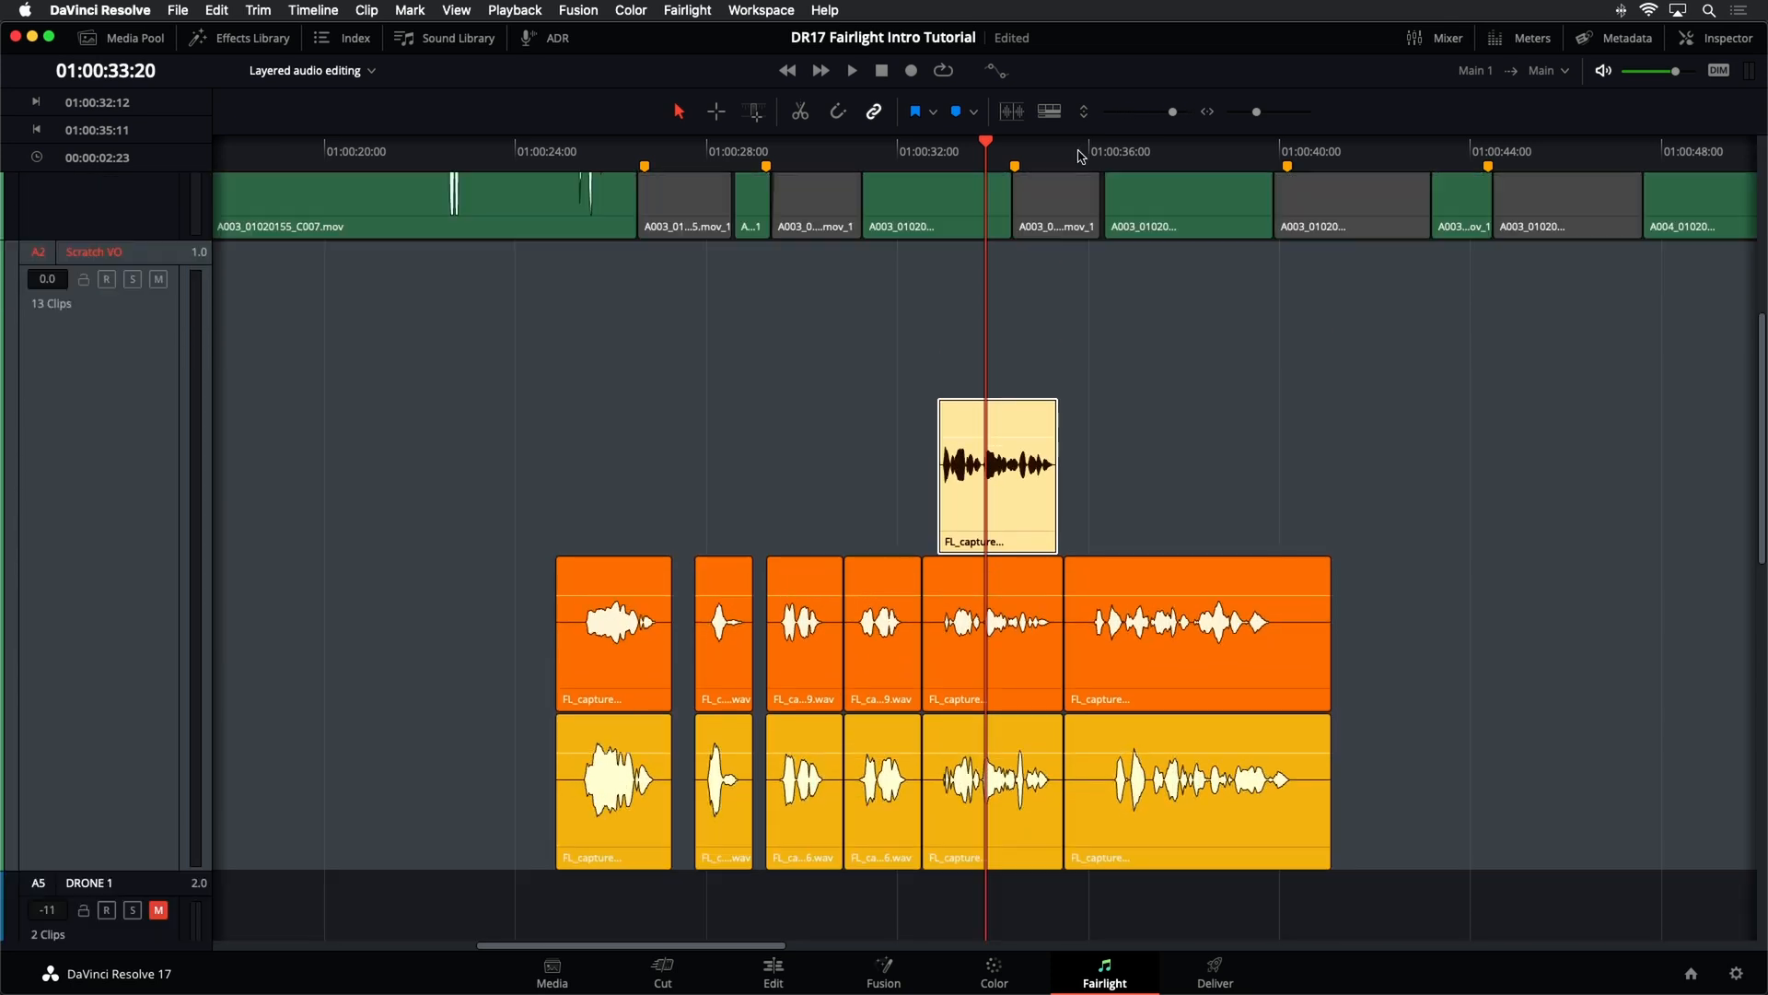
pyautogui.scroll(3, 1077, 156)
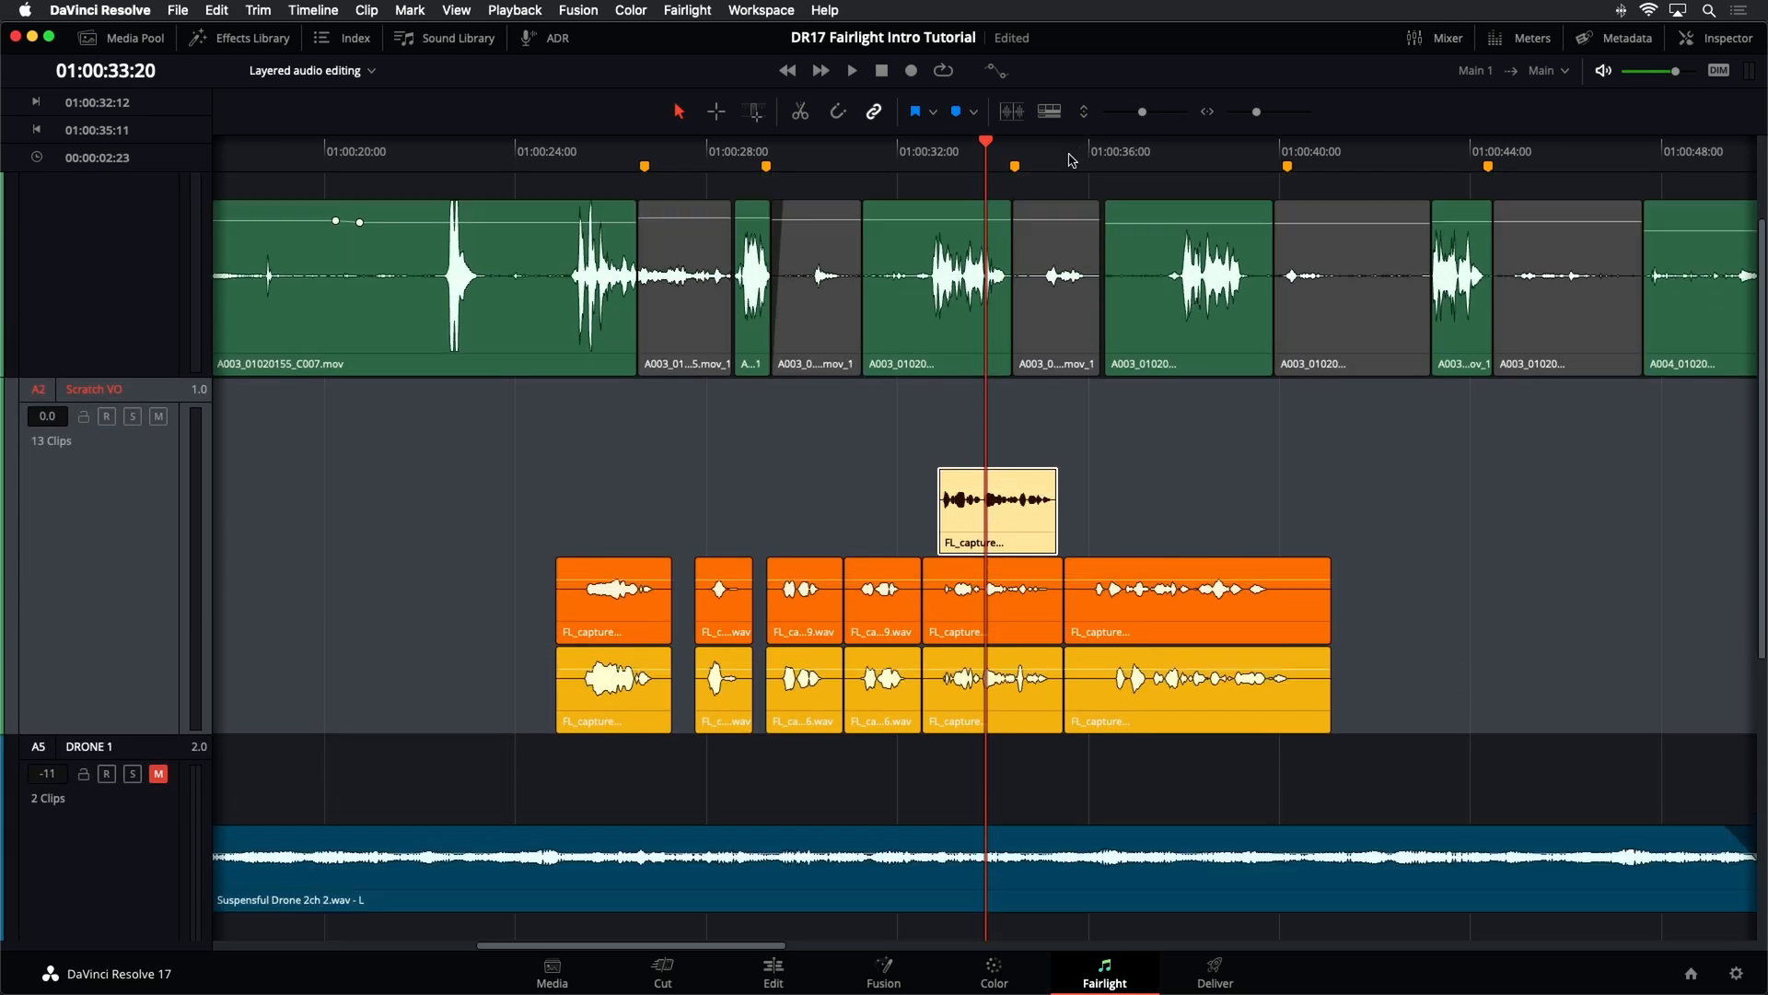
pyautogui.scroll(-1, 1069, 164)
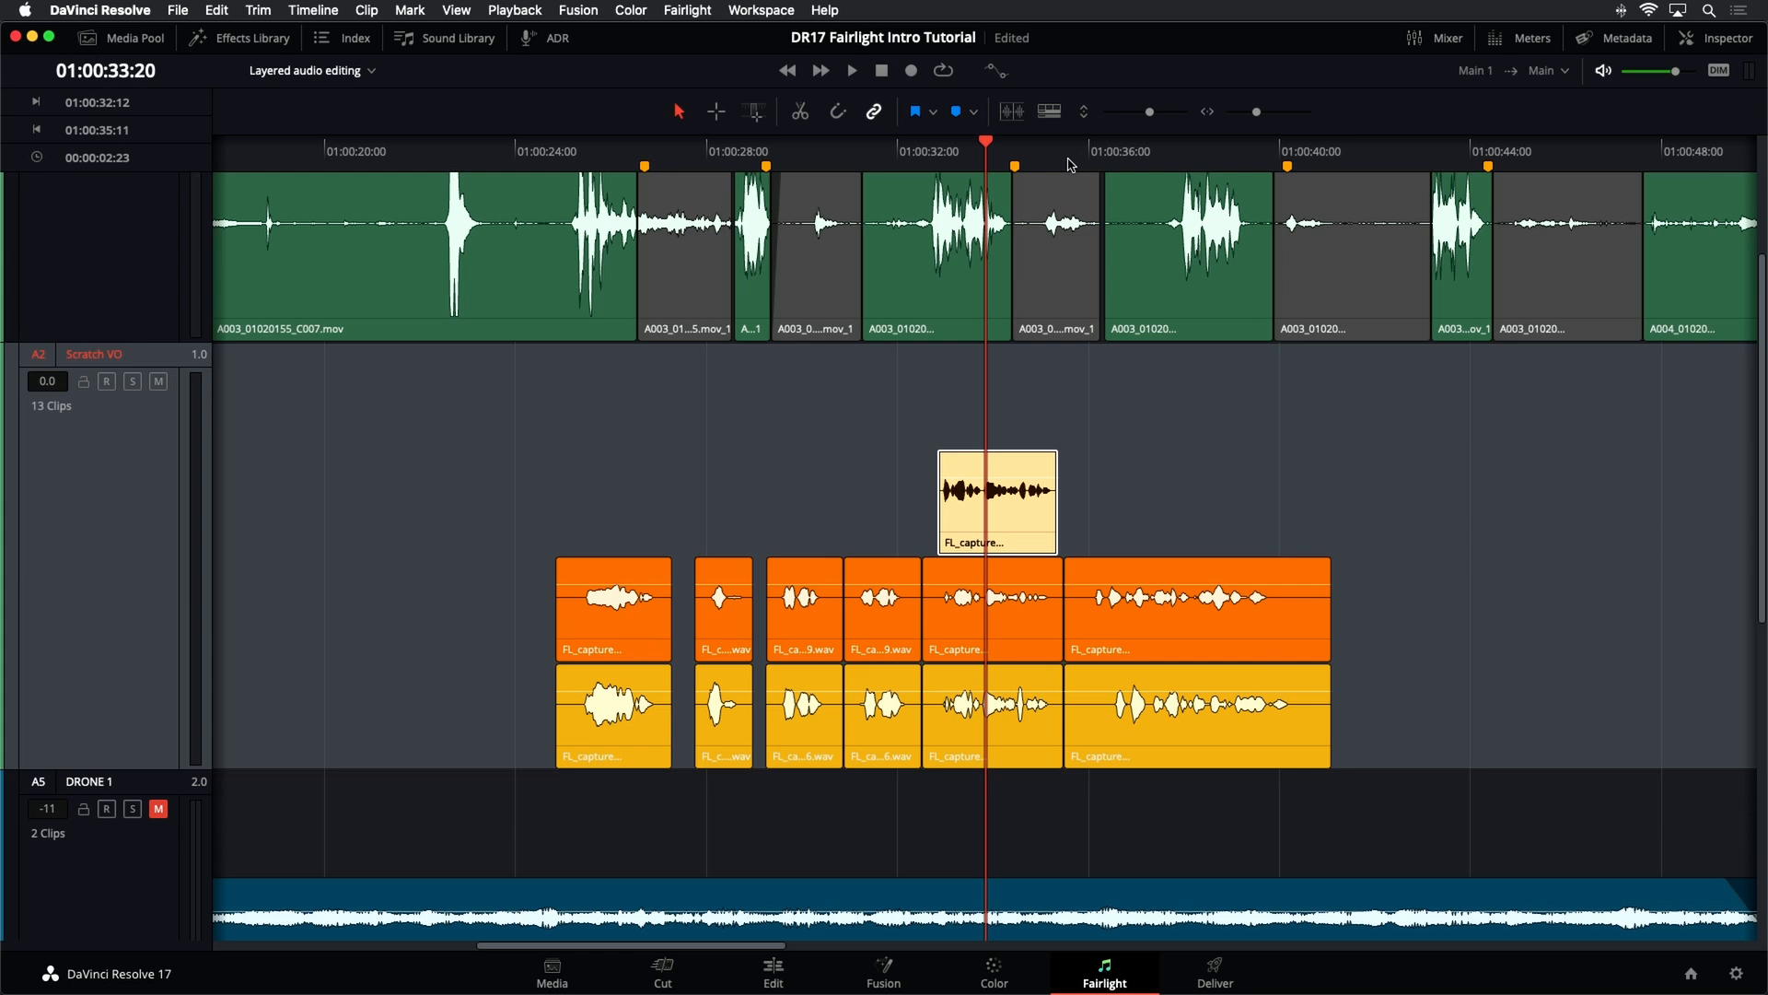
pyautogui.scroll(1, 1068, 165)
pyautogui.click(1201, 495)
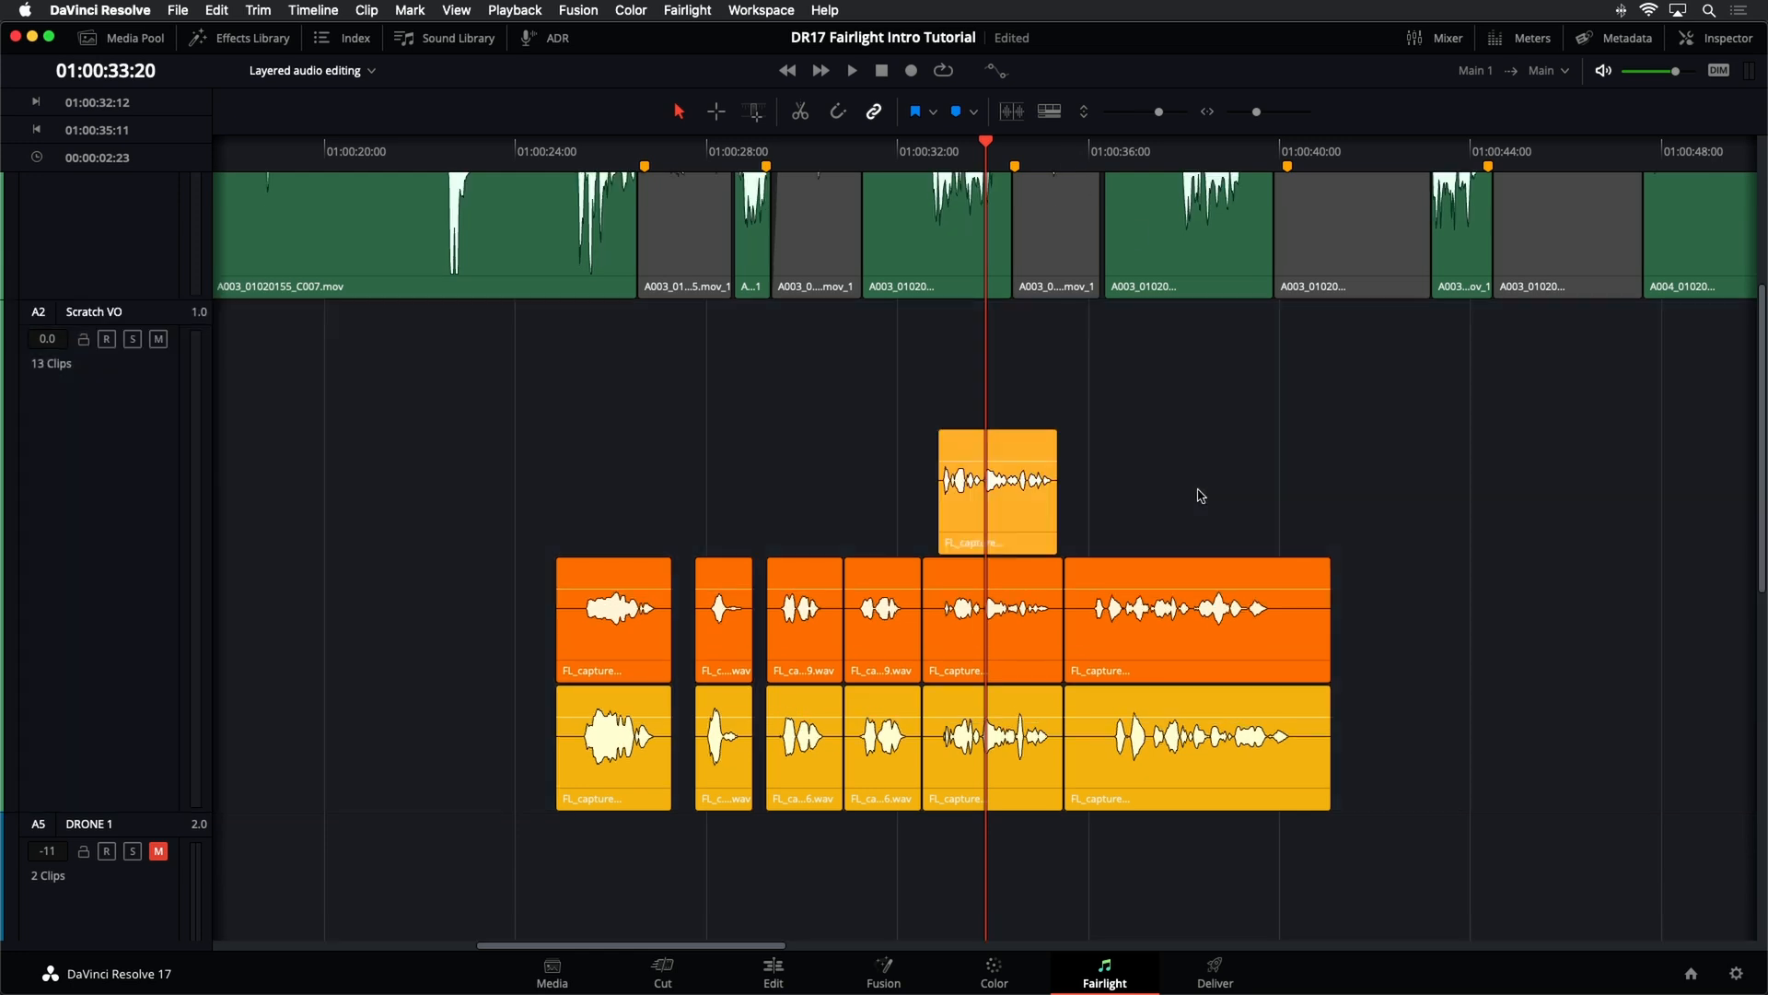
# Try moving only the upper-layer clip of the last Scratch VO phrase away from its lower take, and undo it
pyautogui.moveTo(1149, 481); pyautogui.dragTo(1285, 799)
pyautogui.moveTo(1411, 475); pyautogui.dragTo(1189, 760)
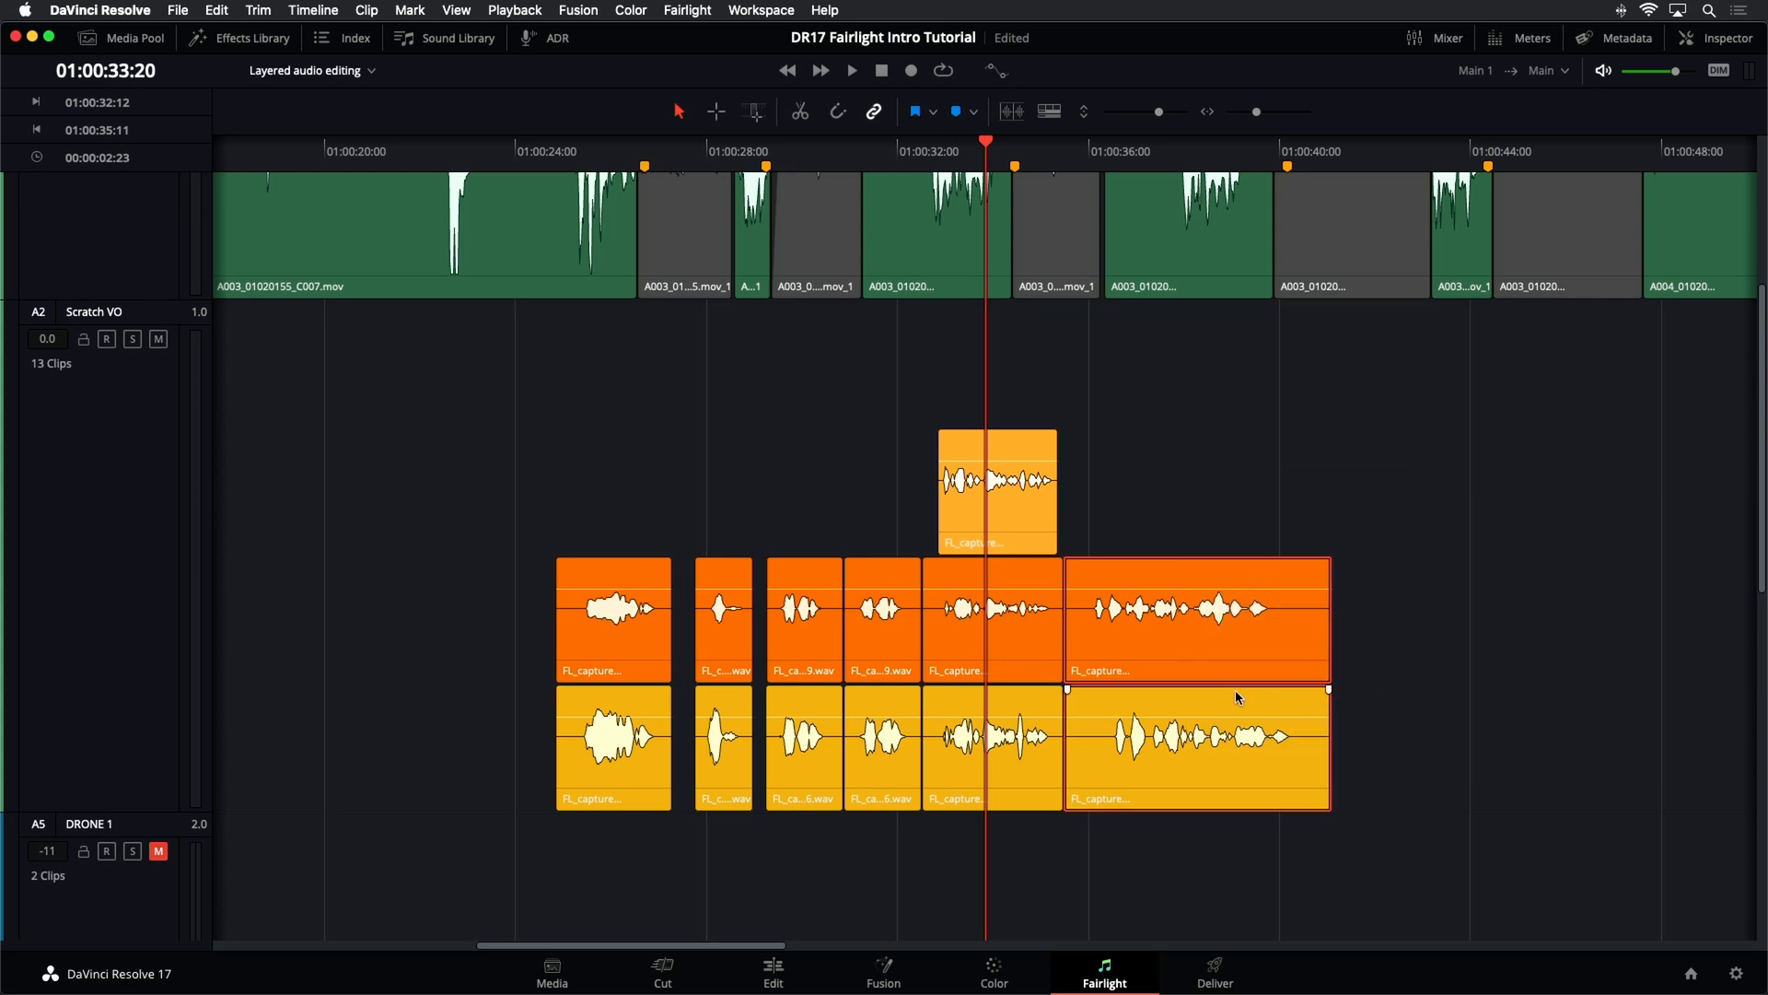
pyautogui.moveTo(1182, 678); pyautogui.dragTo(1479, 640)
pyautogui.click(1518, 654)
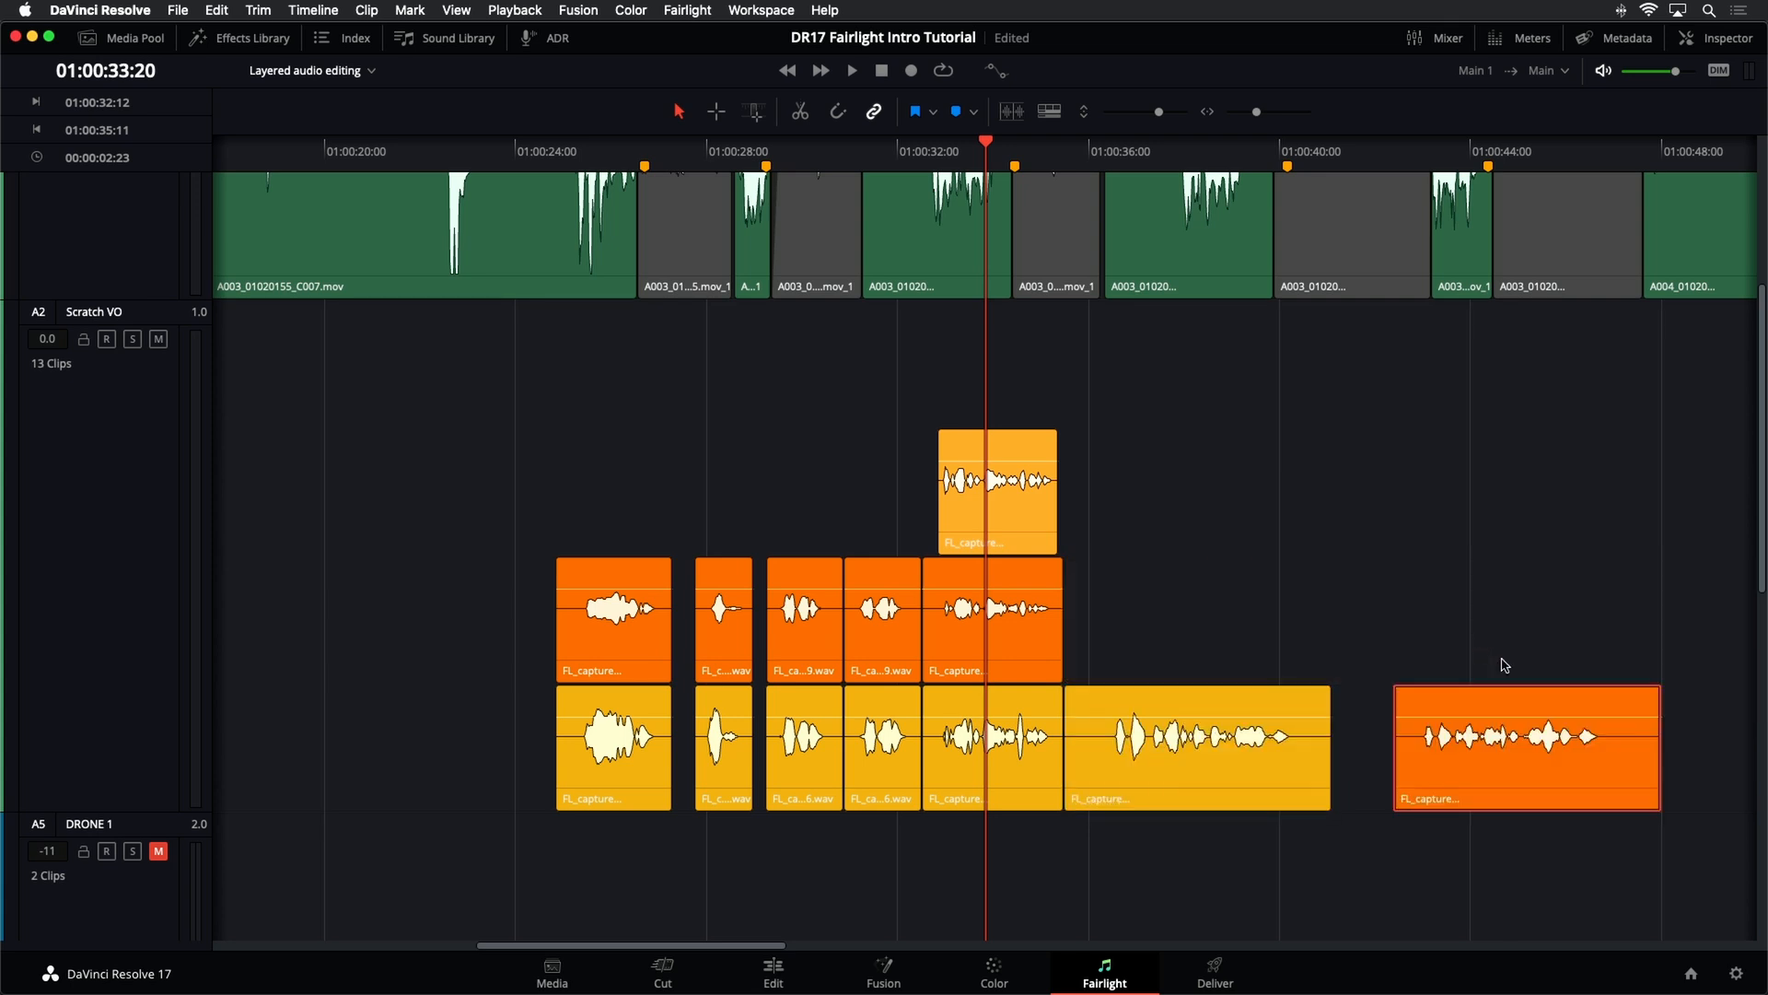
pyautogui.press('super+z')
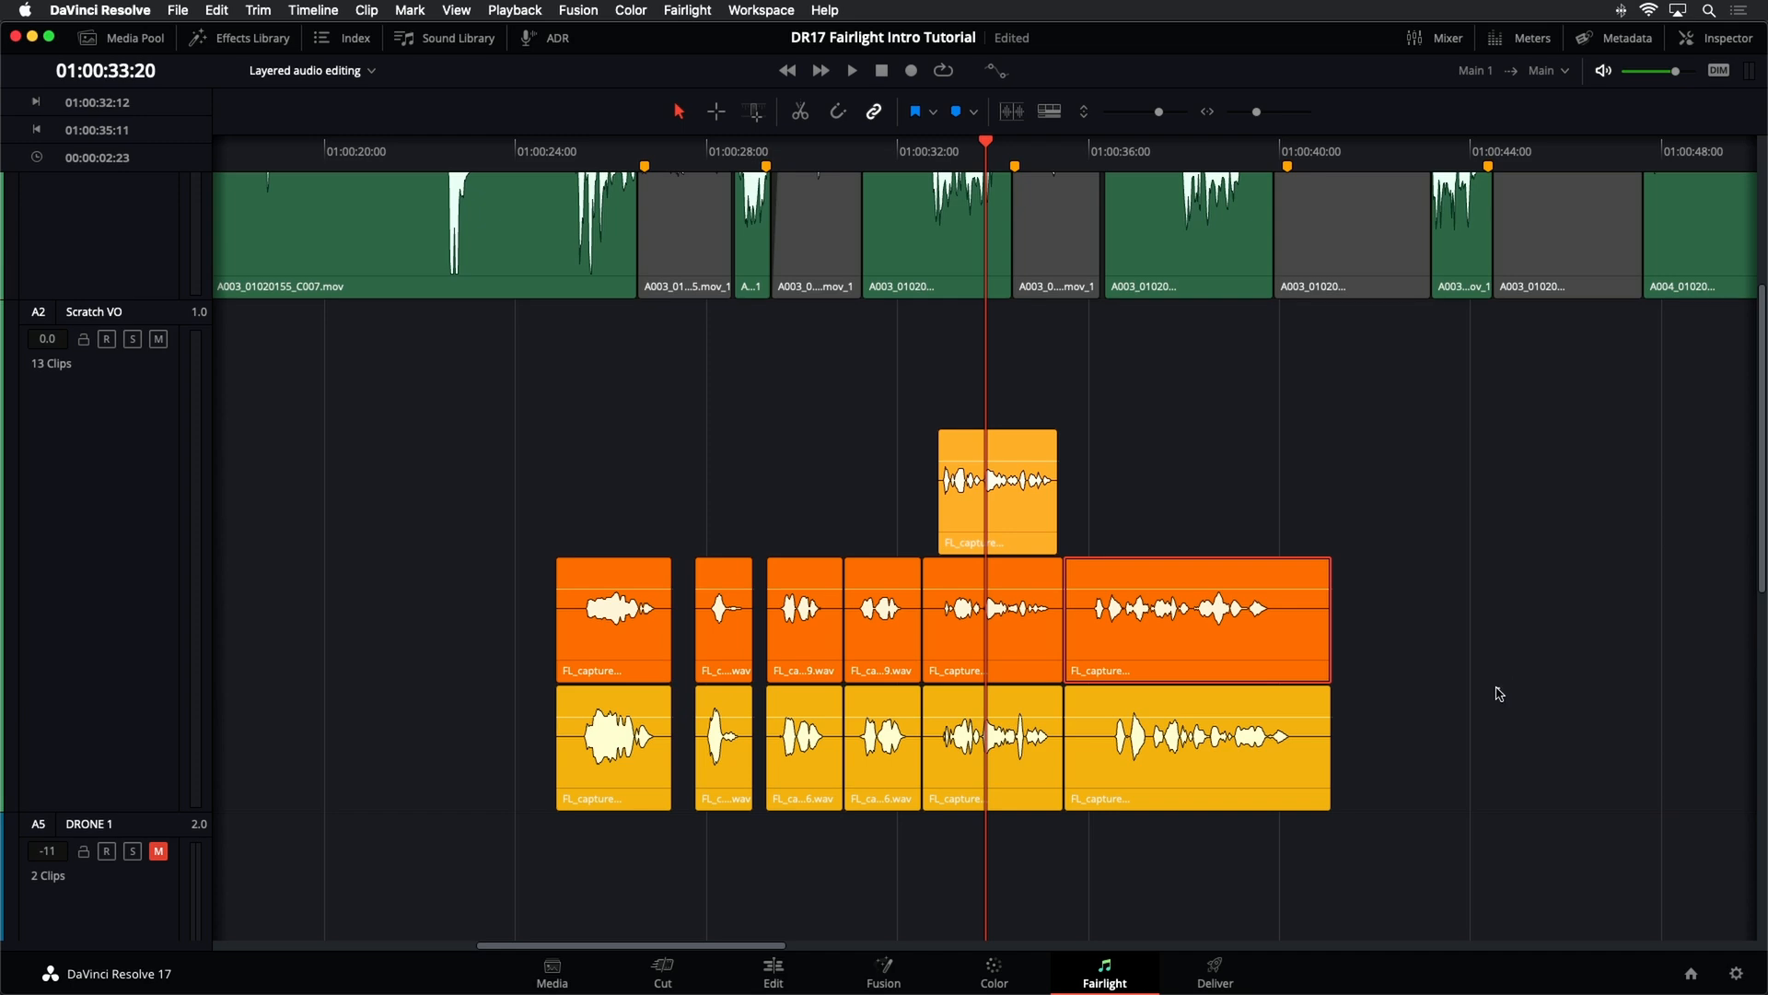
pyautogui.click(1499, 694)
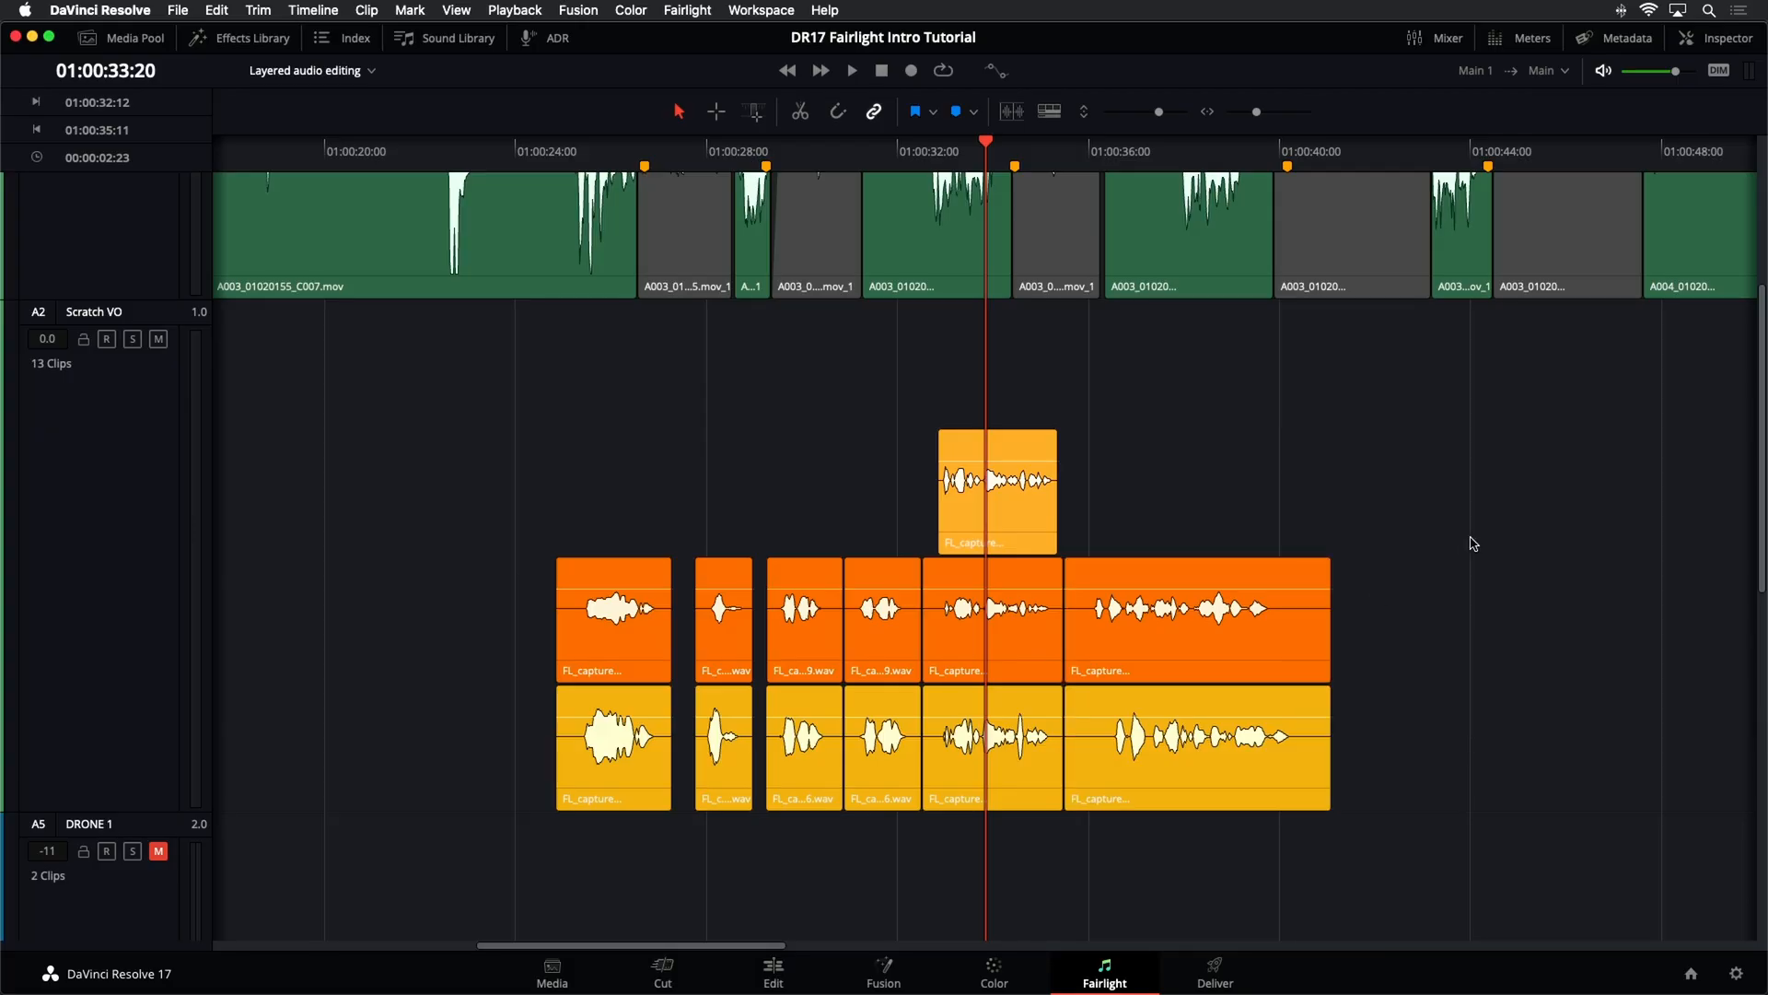
# Move the playhead marker by marker to 01:01:41:07 and back to the marker at 01:00:40:04
pyautogui.press('super+minus')
pyautogui.press('super+minus')
pyautogui.scroll(3, 1328, 526)
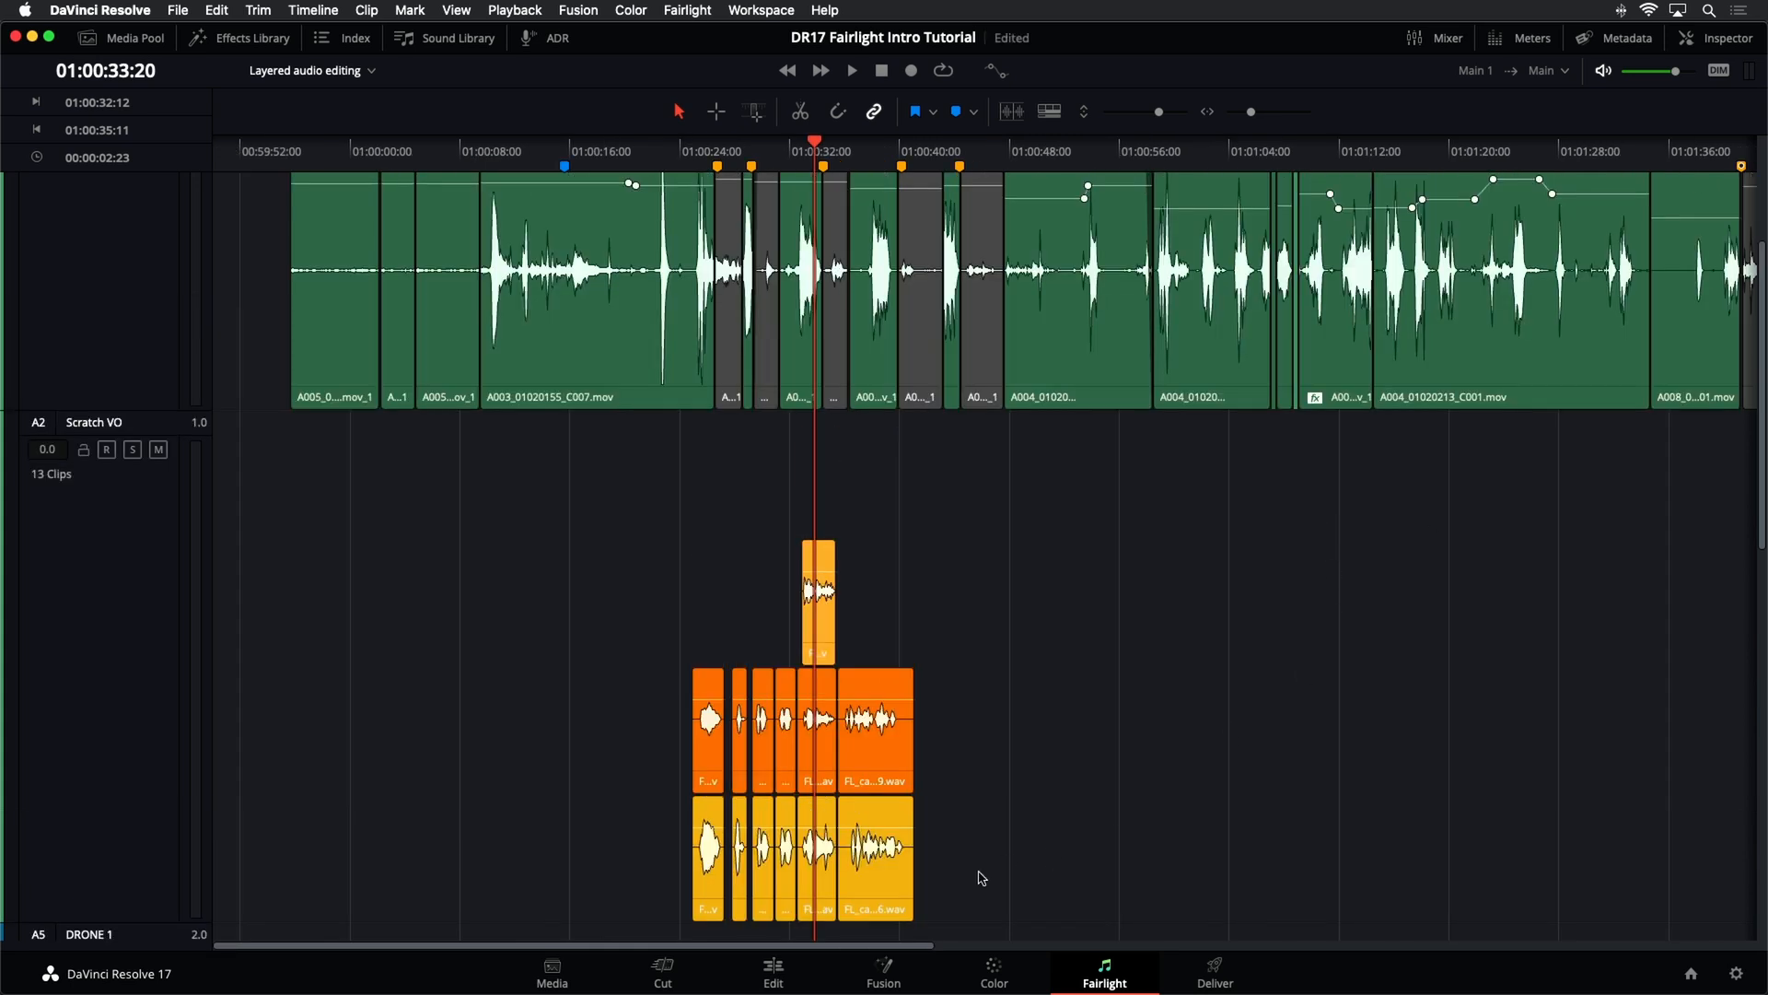
pyautogui.moveTo(902, 951); pyautogui.dragTo(994, 954)
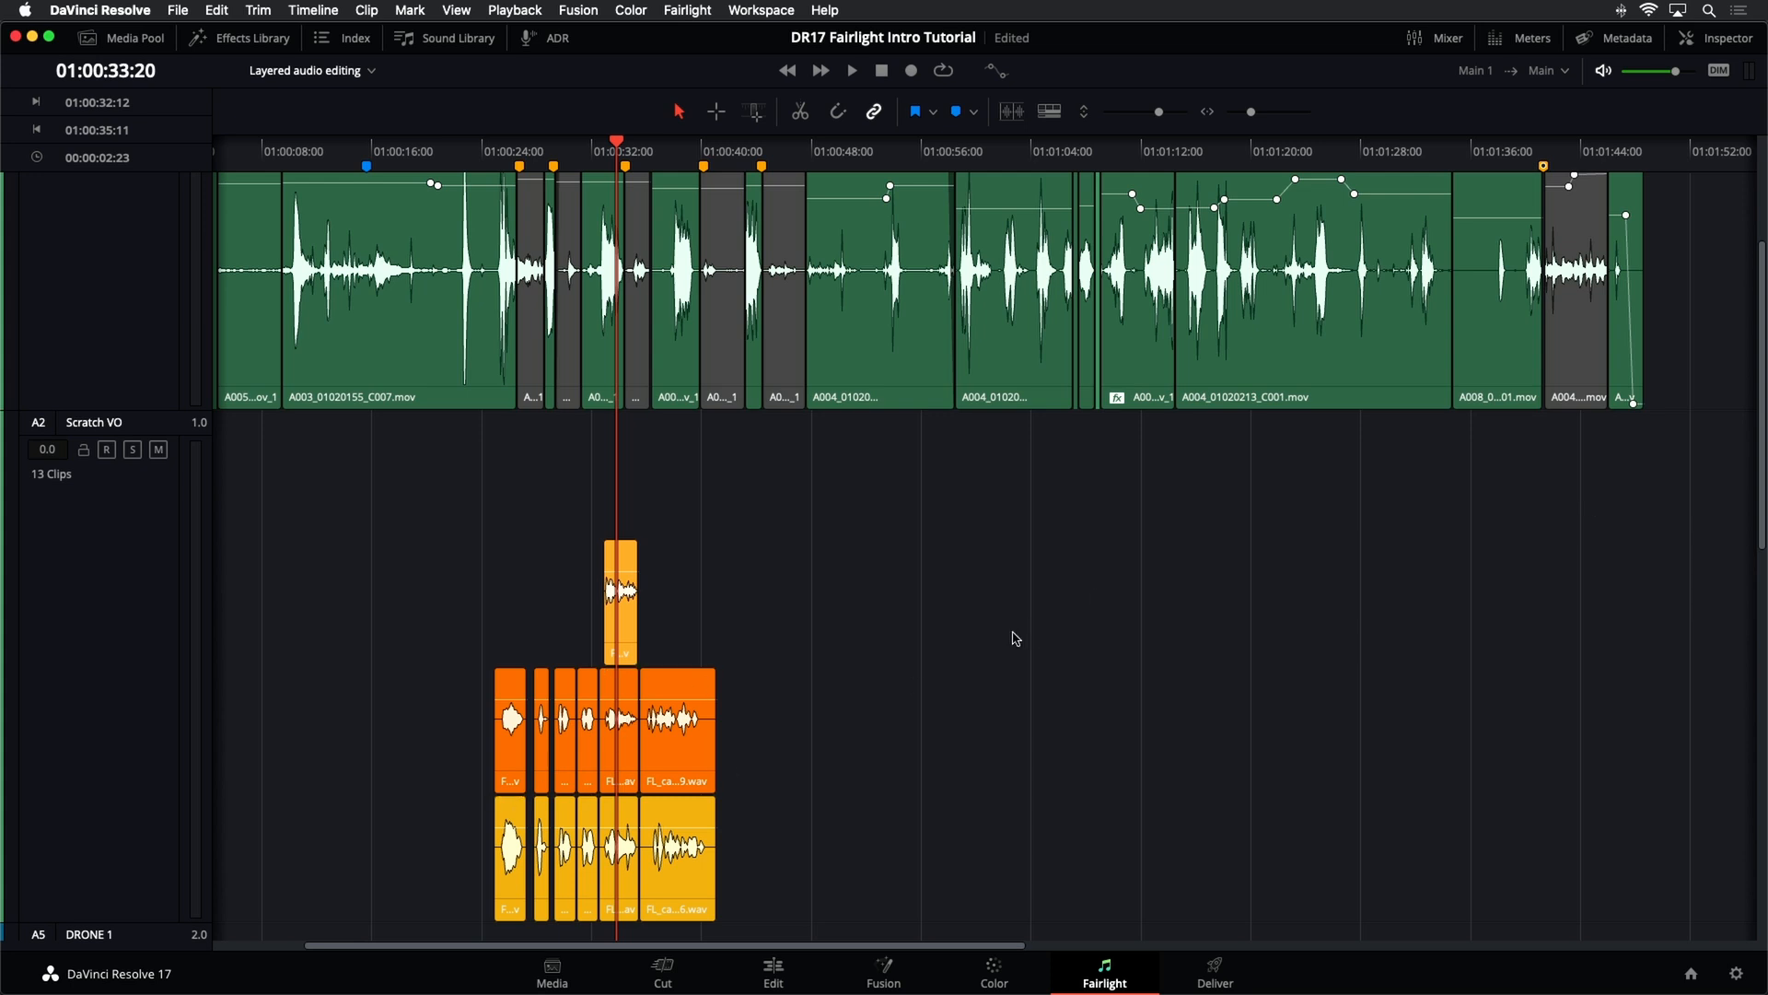
pyautogui.hotkey('shift', 'Down')
pyautogui.hotkey('shift', 'Down')
pyautogui.hotkey('shift', 'Down')
pyautogui.hotkey('shift', 'Down')
pyautogui.hotkey('shift', 'Down')
pyautogui.hotkey('shift', 'Down')
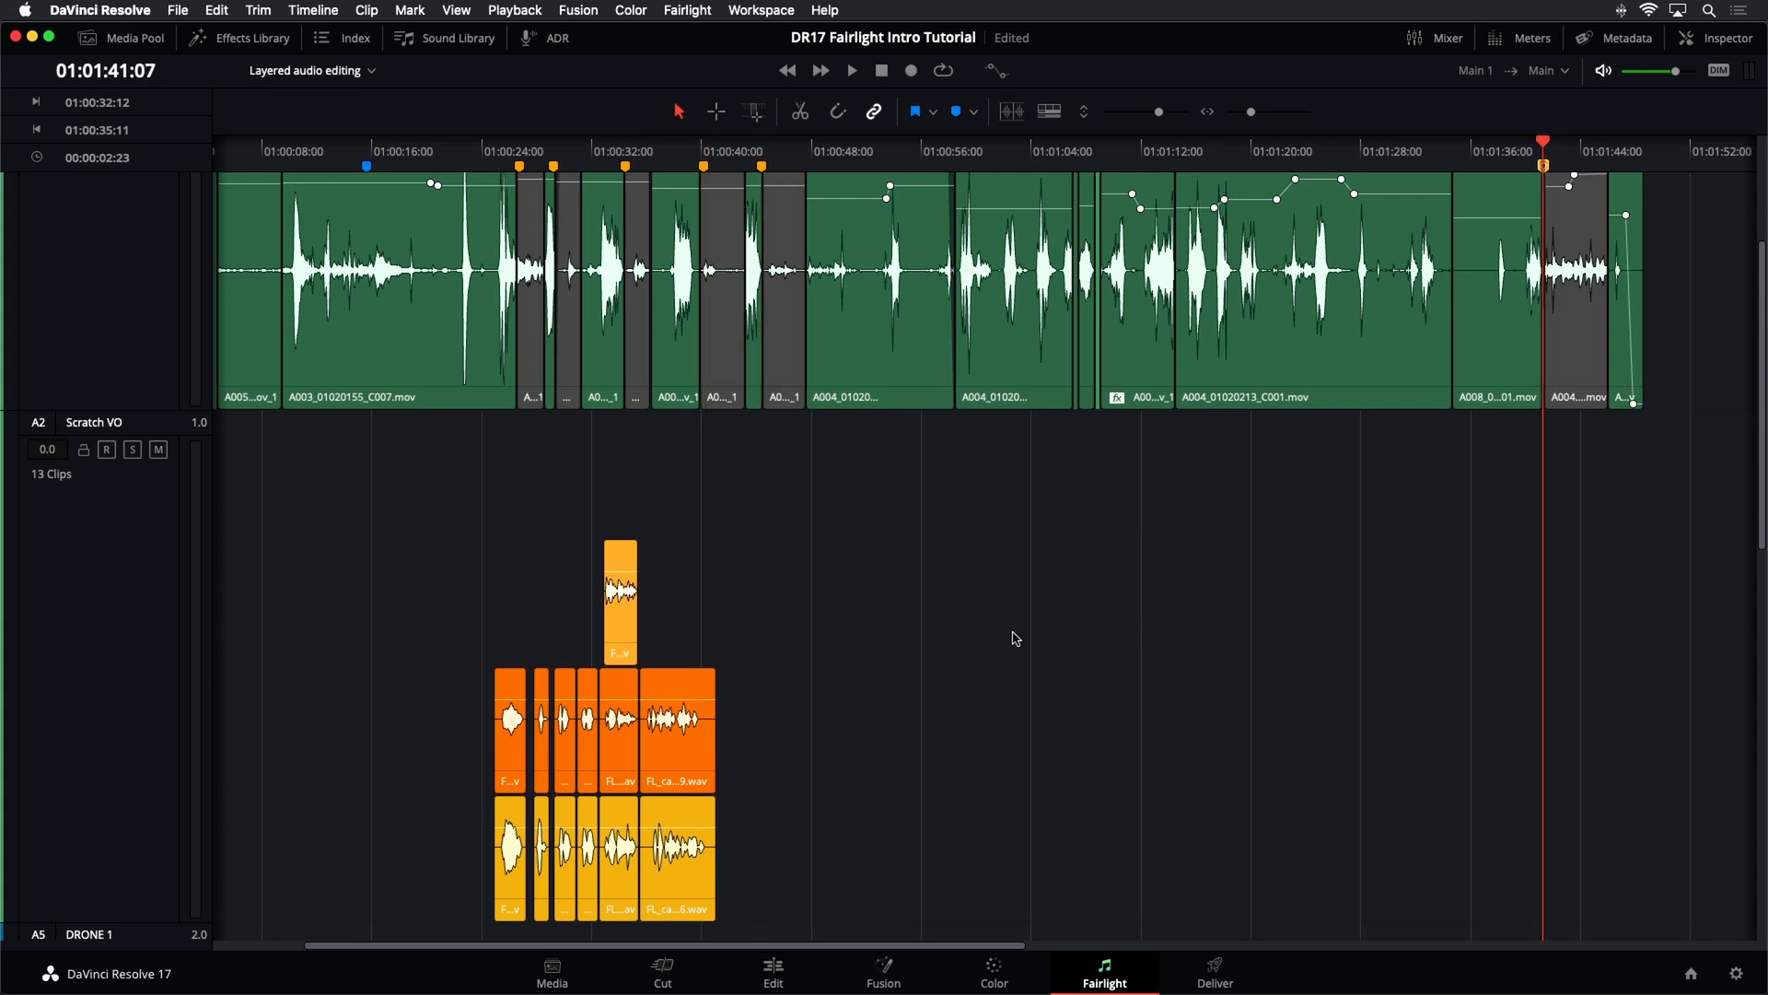
pyautogui.hotkey('shift', 'Up')
pyautogui.hotkey('shift', 'Up')
pyautogui.hotkey('shift', 'Up')
pyautogui.hotkey('shift', 'Up')
pyautogui.hotkey('shift', 'Up')
pyautogui.hotkey('shift', 'Up')
pyautogui.hotkey('shift', 'Up')
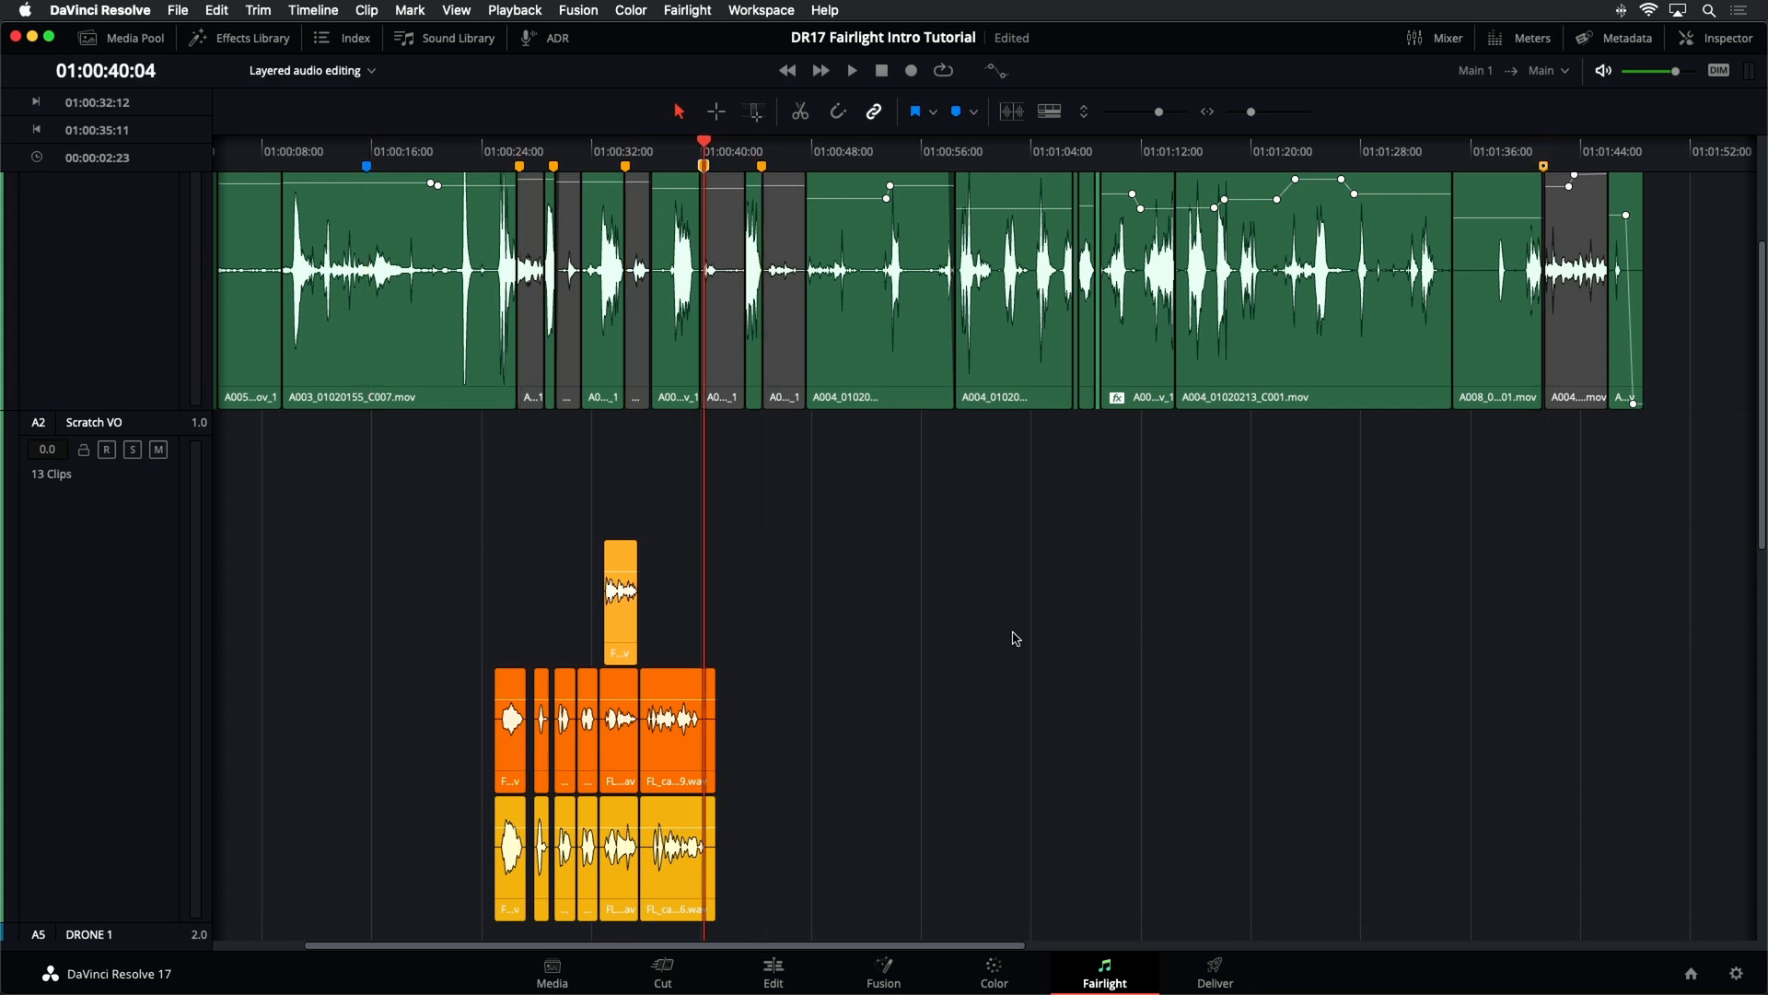
# Return the playhead to the marker at 01:01:41:07 and move both layers of the last Scratch VO phrase there
pyautogui.hotkey('shift', 'Down')
pyautogui.hotkey('shift', 'Down')
pyautogui.hotkey('shift', 'Down')
pyautogui.hotkey('shift', 'Down')
pyautogui.hotkey('shift', 'Down')
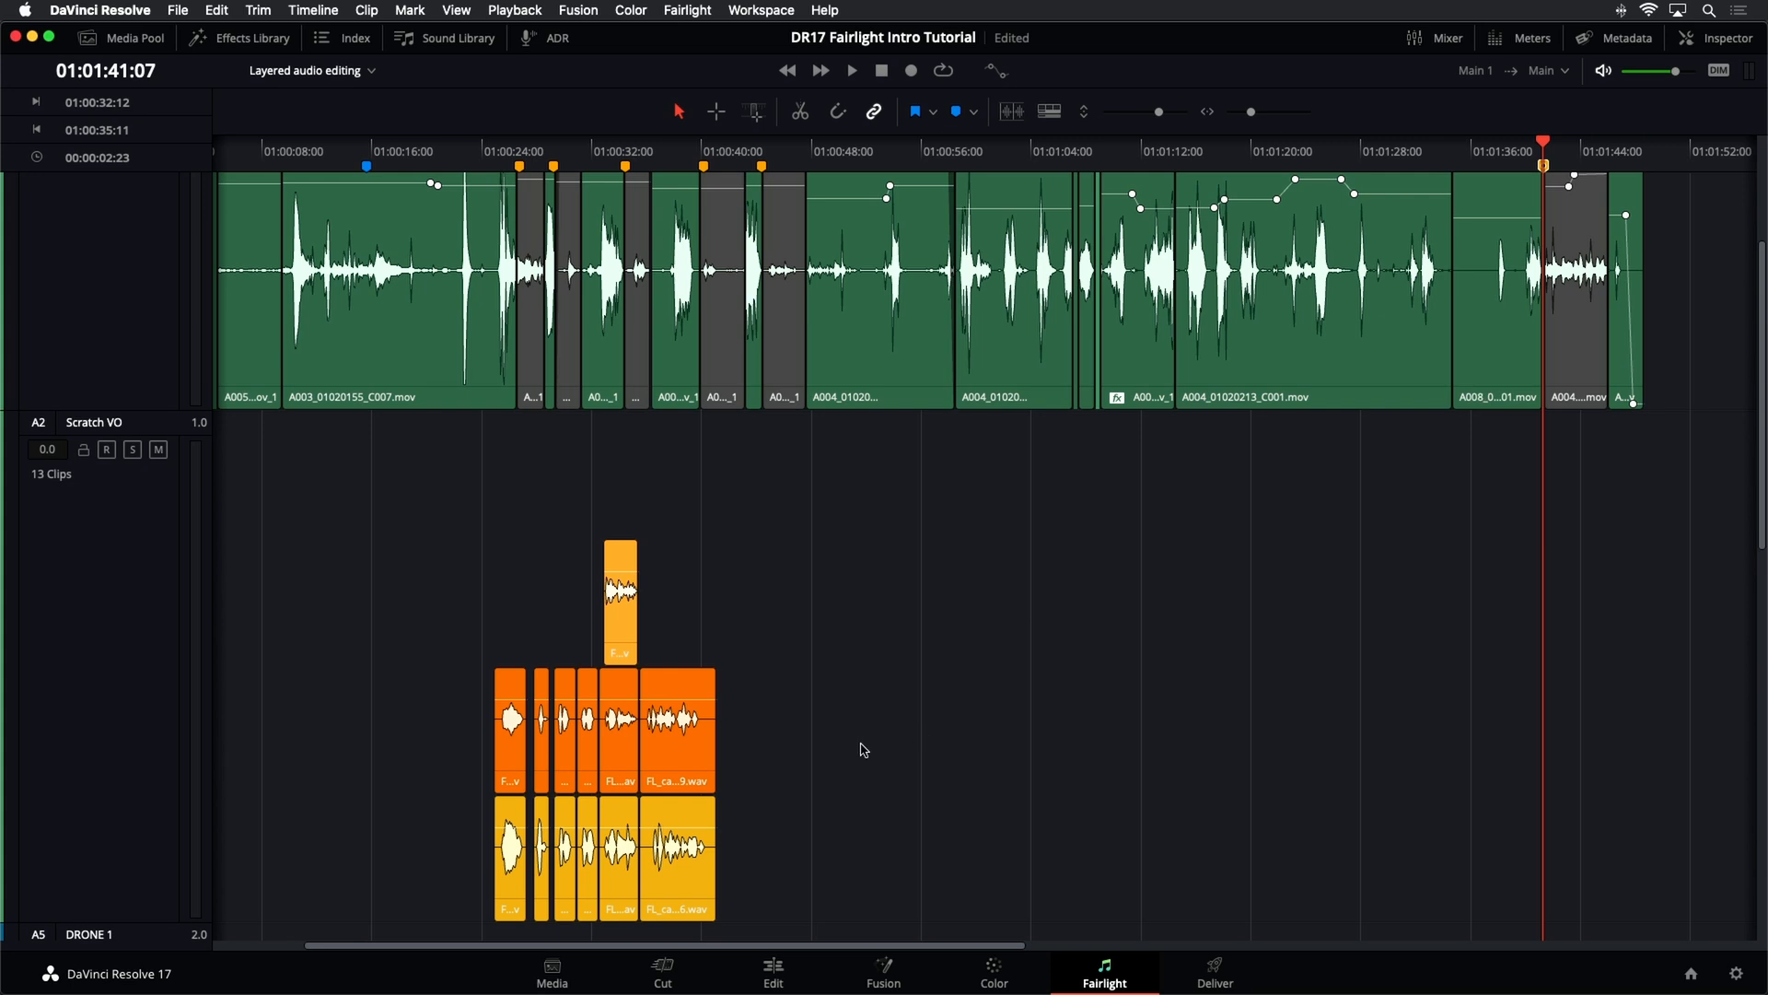
pyautogui.moveTo(851, 864); pyautogui.dragTo(1572, 753)
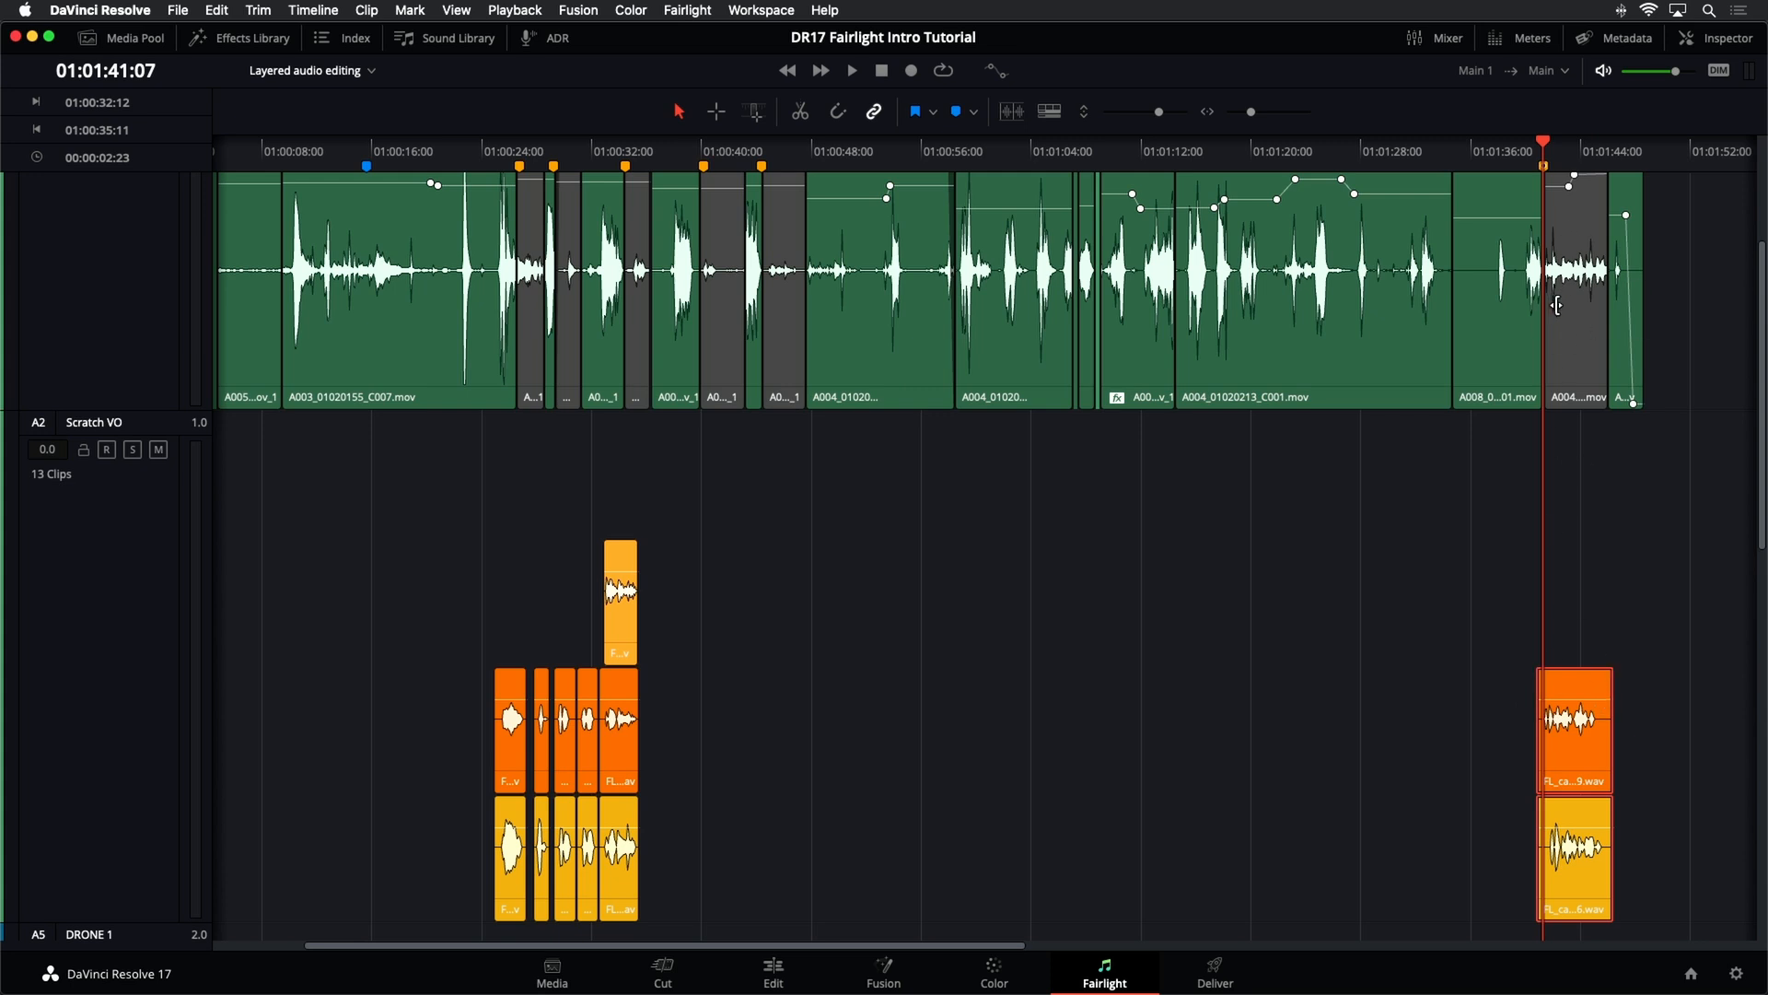
pyautogui.click(1326, 571)
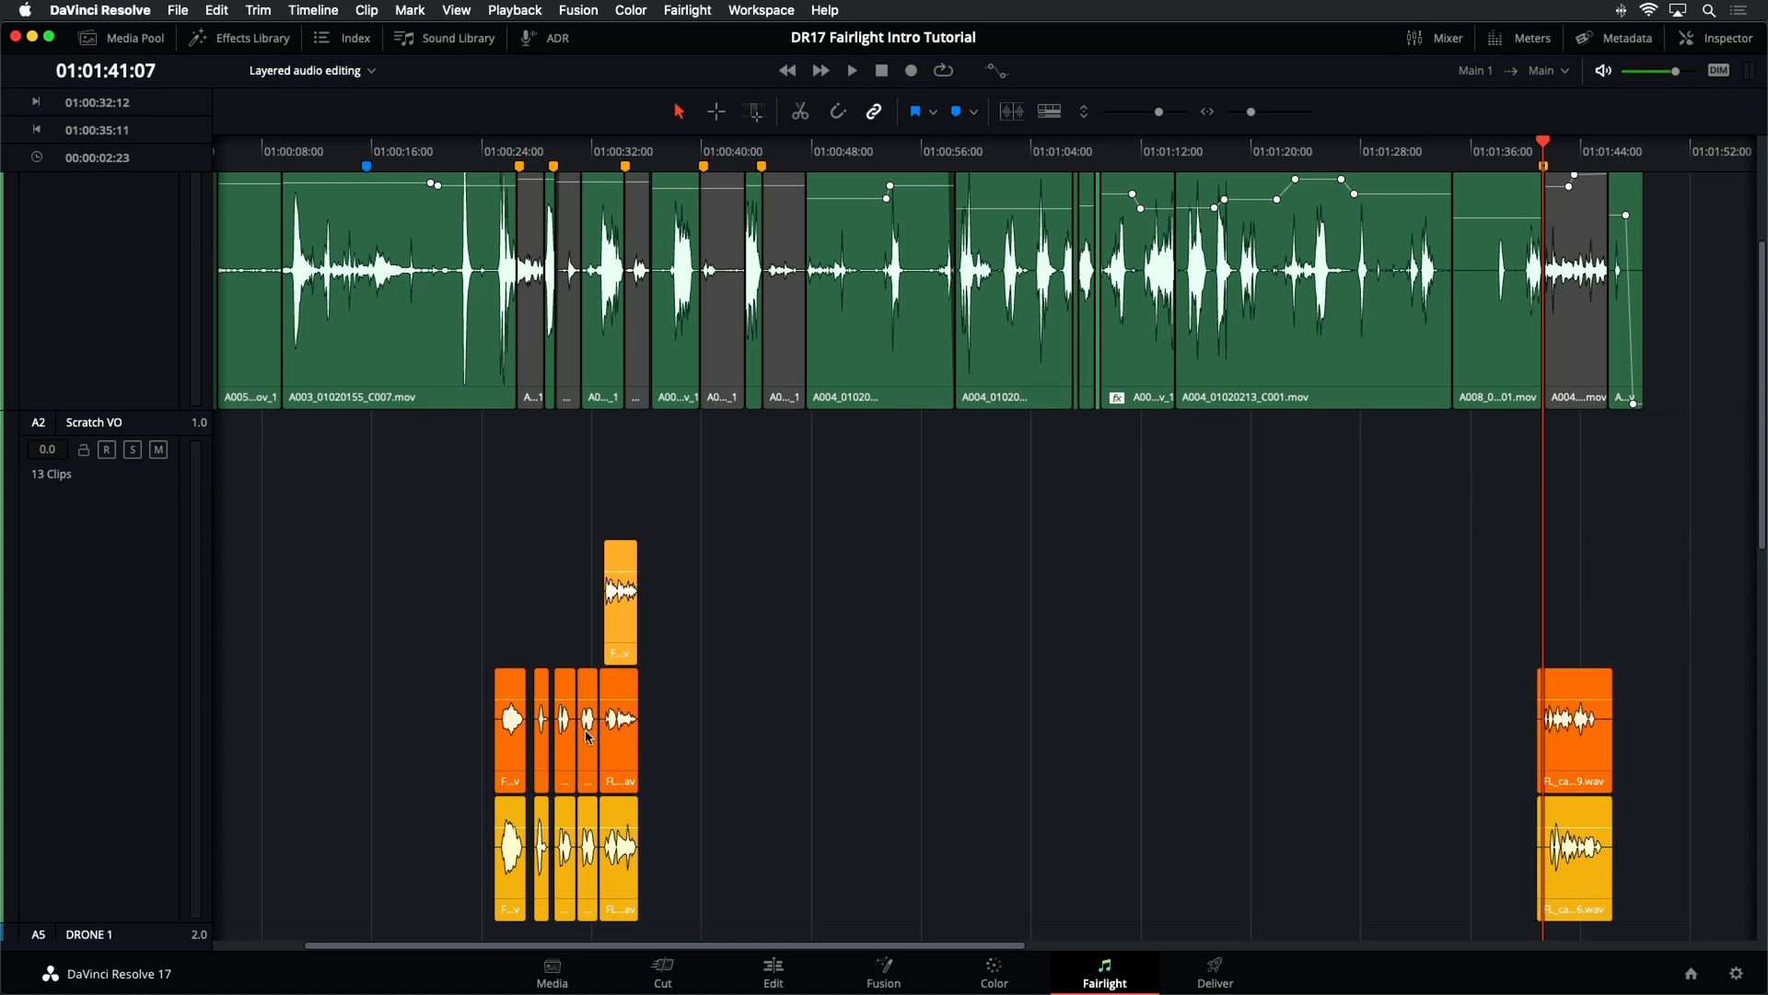
# Hide the audio track layers and zoom in on the remaining Scratch VO phrases with the playhead at 01:00:33:17
pyautogui.moveTo(782, 873); pyautogui.dragTo(643, 631)
pyautogui.click(458, 10)
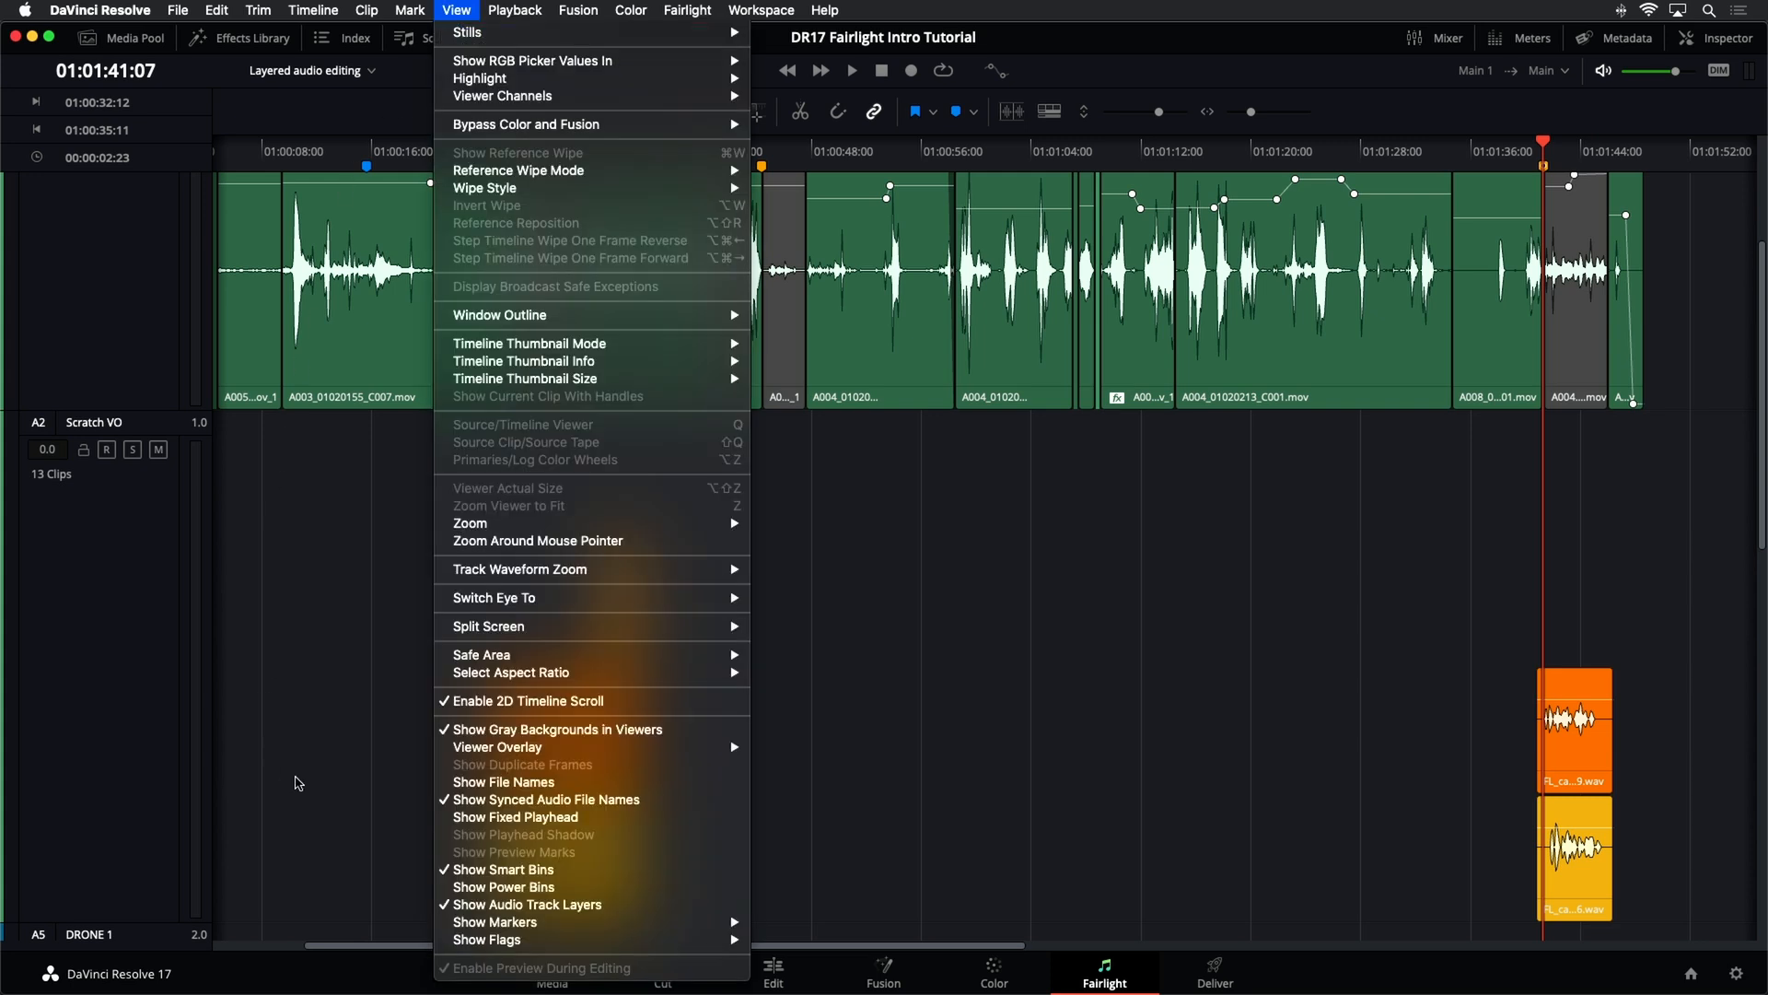
pyautogui.click(449, 904)
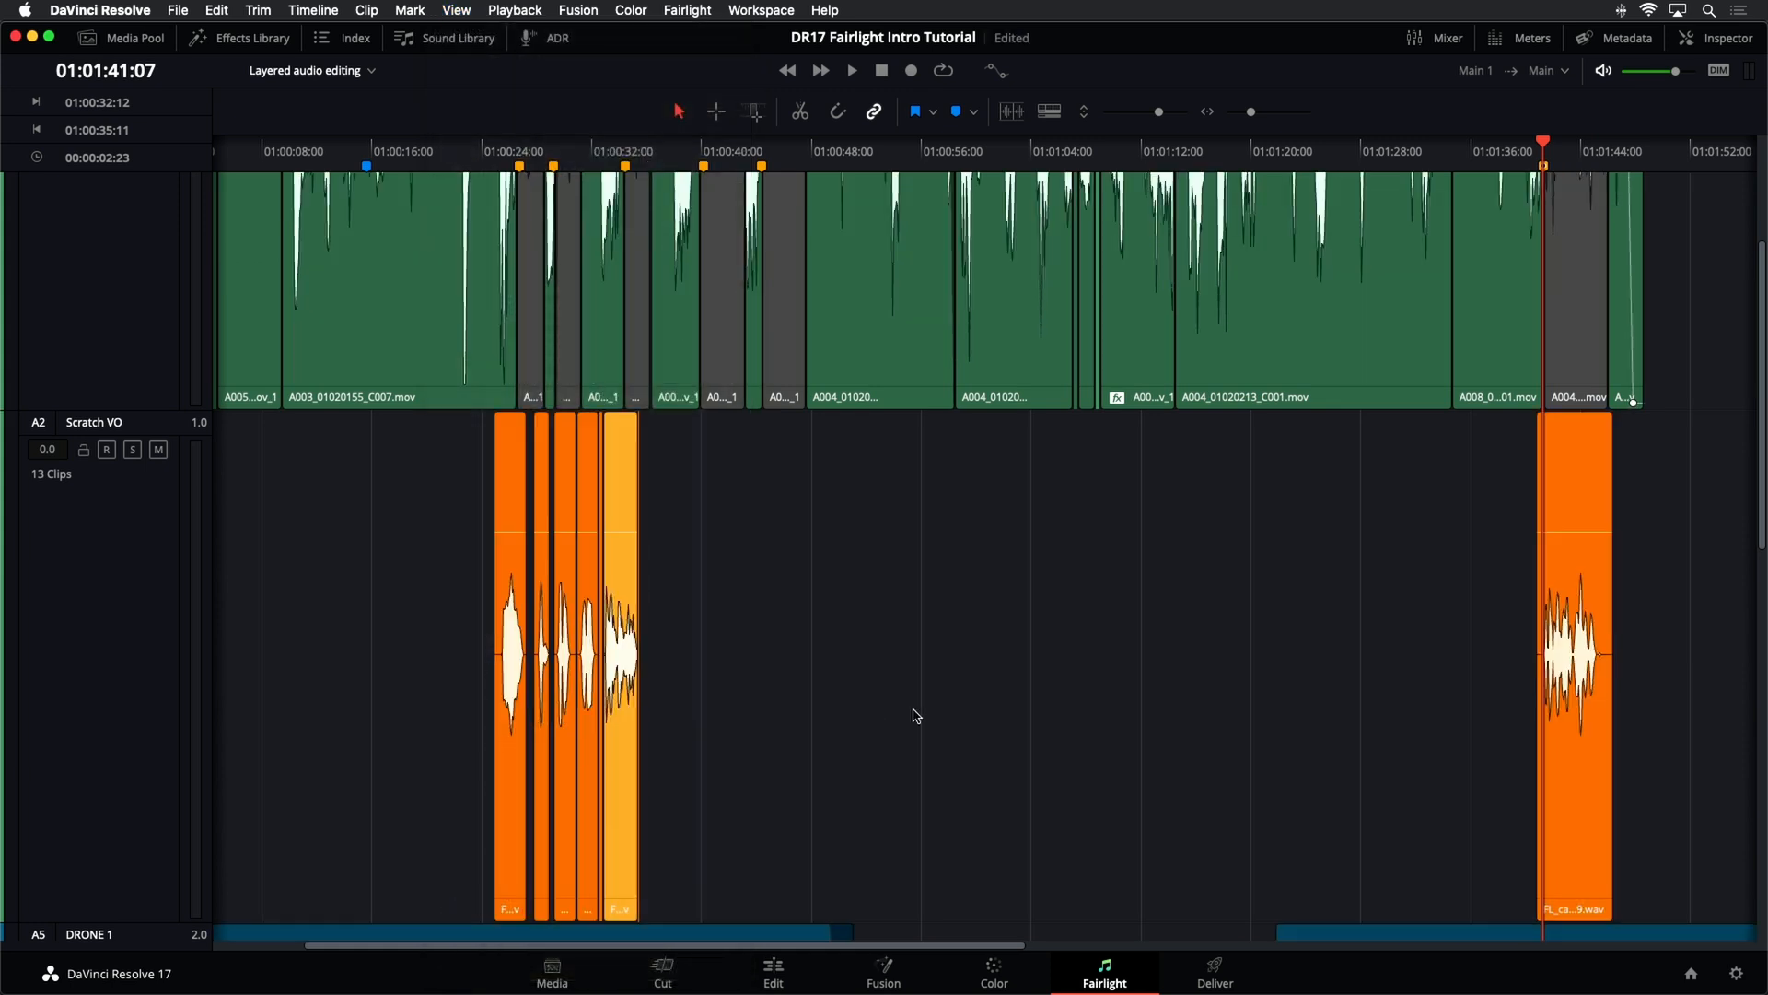
pyautogui.click(615, 148)
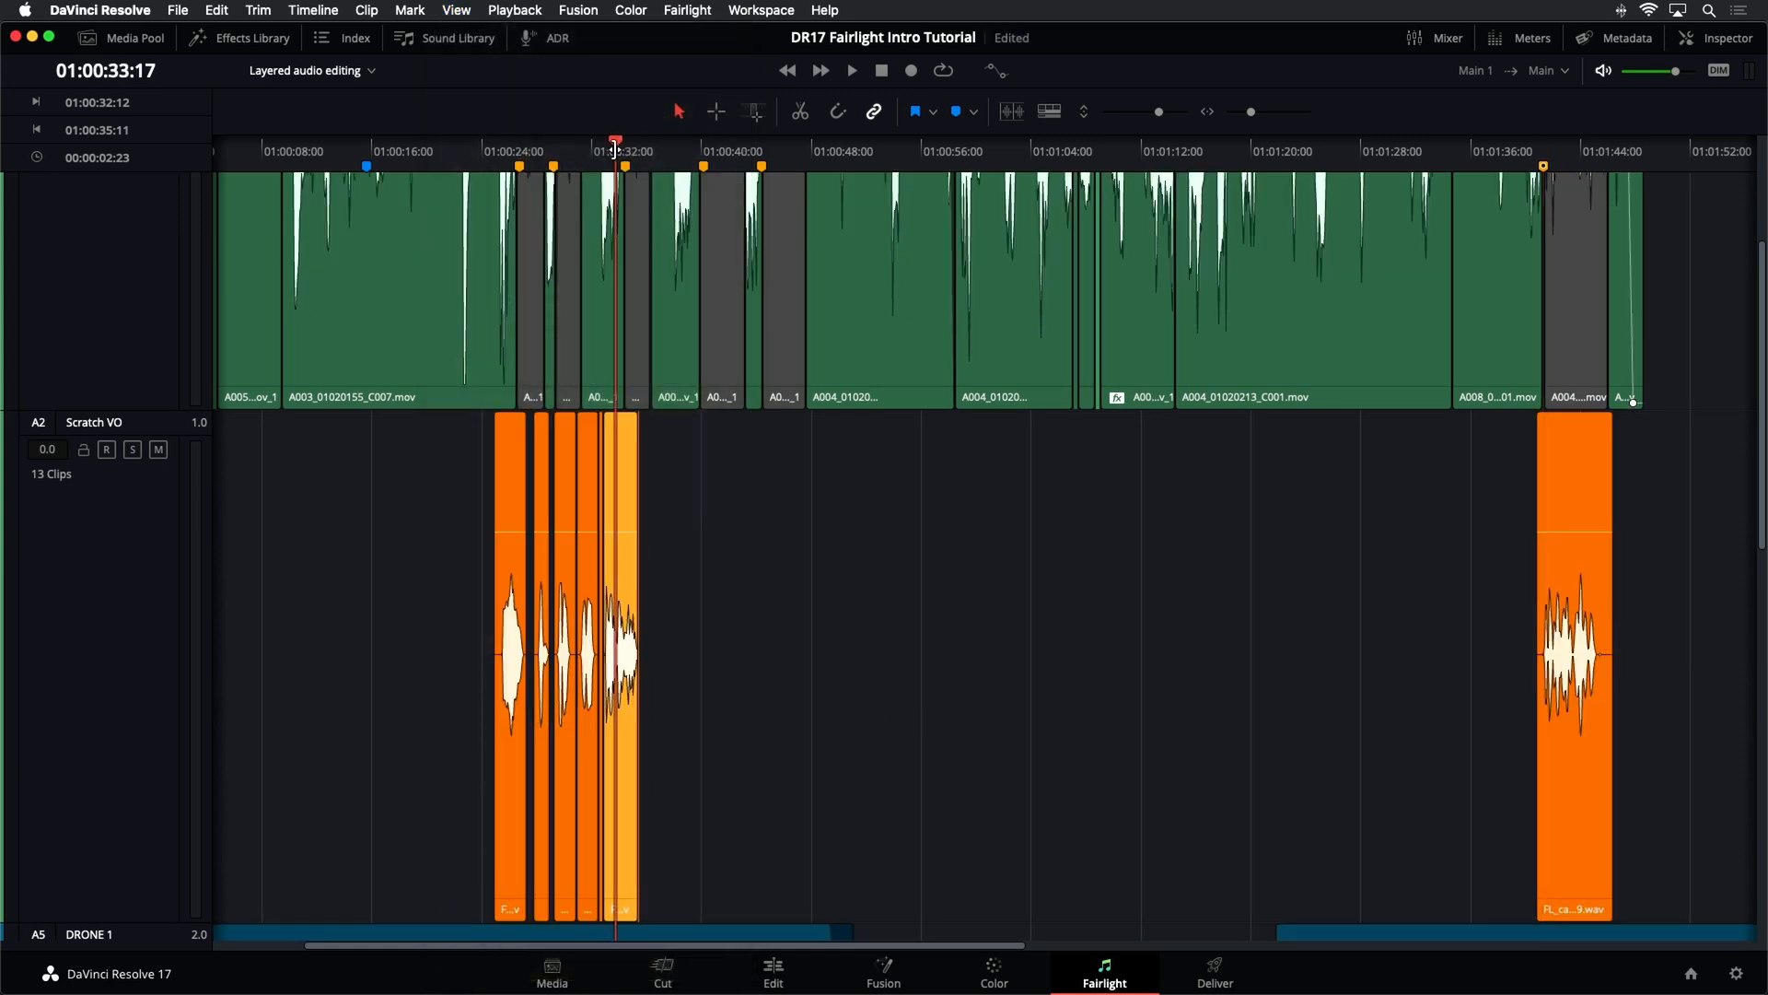
pyautogui.press('super+equal')
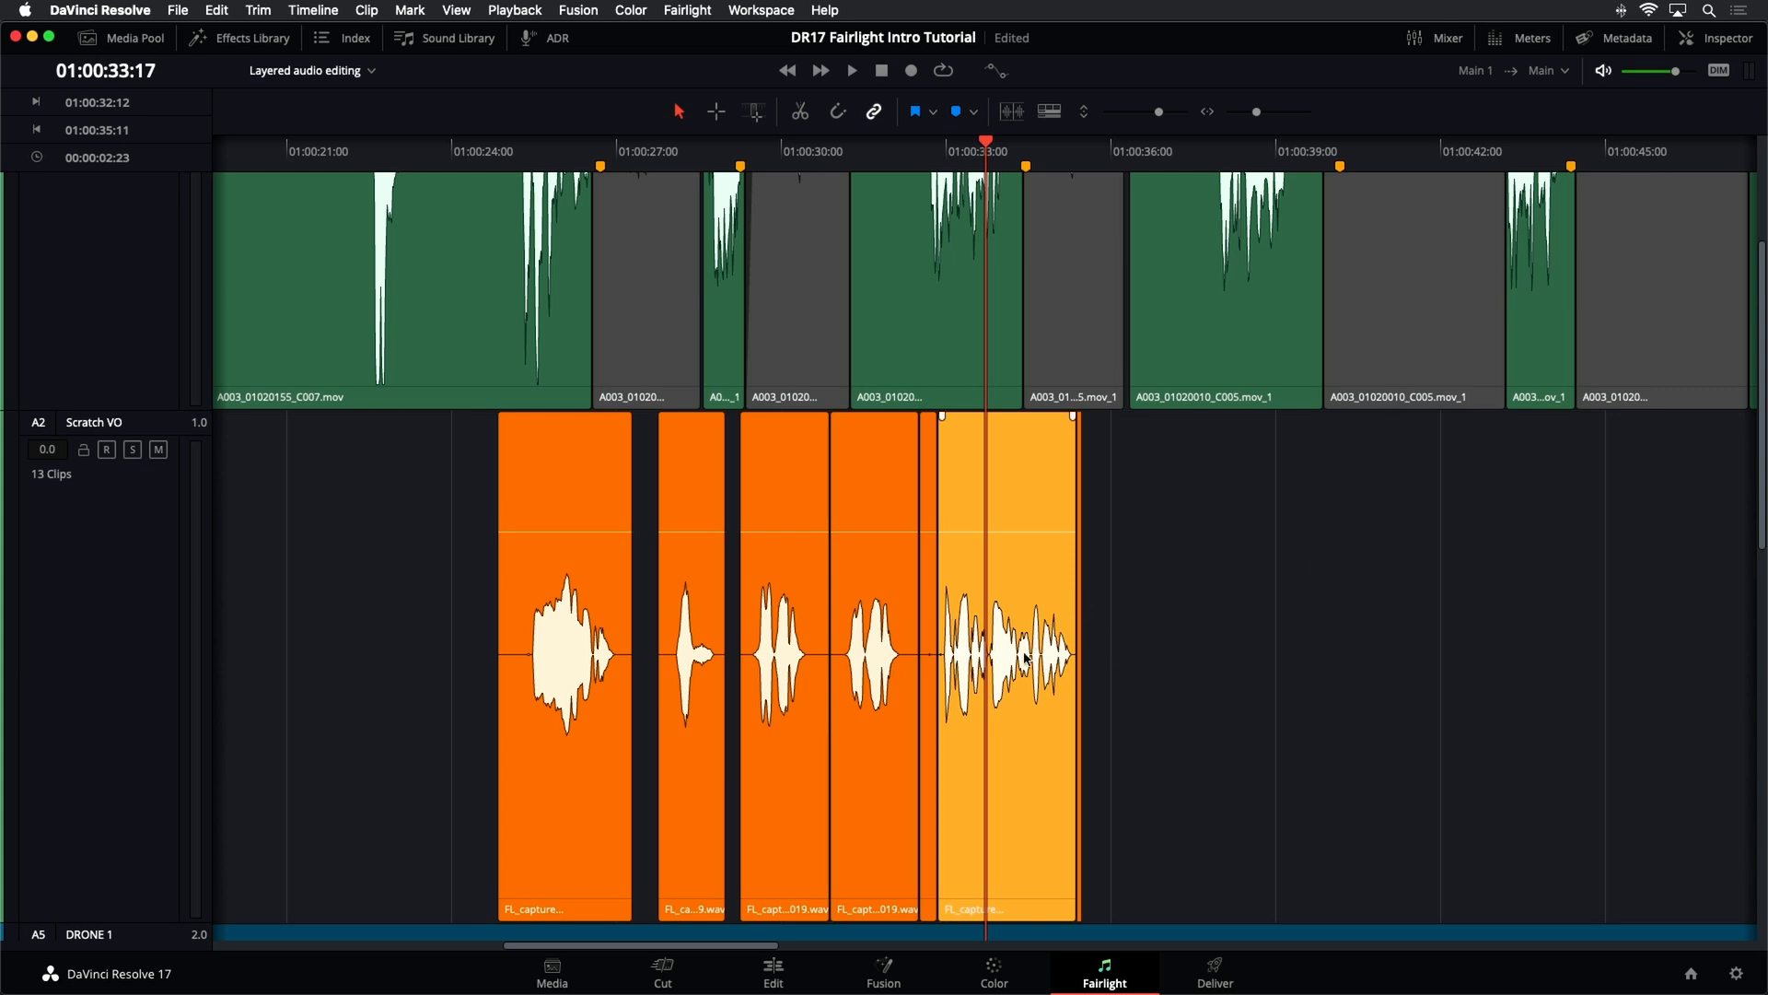
# Try moving only the visible top clip of the fifth Scratch VO phrase, and undo the move
pyautogui.moveTo(1006, 659); pyautogui.dragTo(1209, 624)
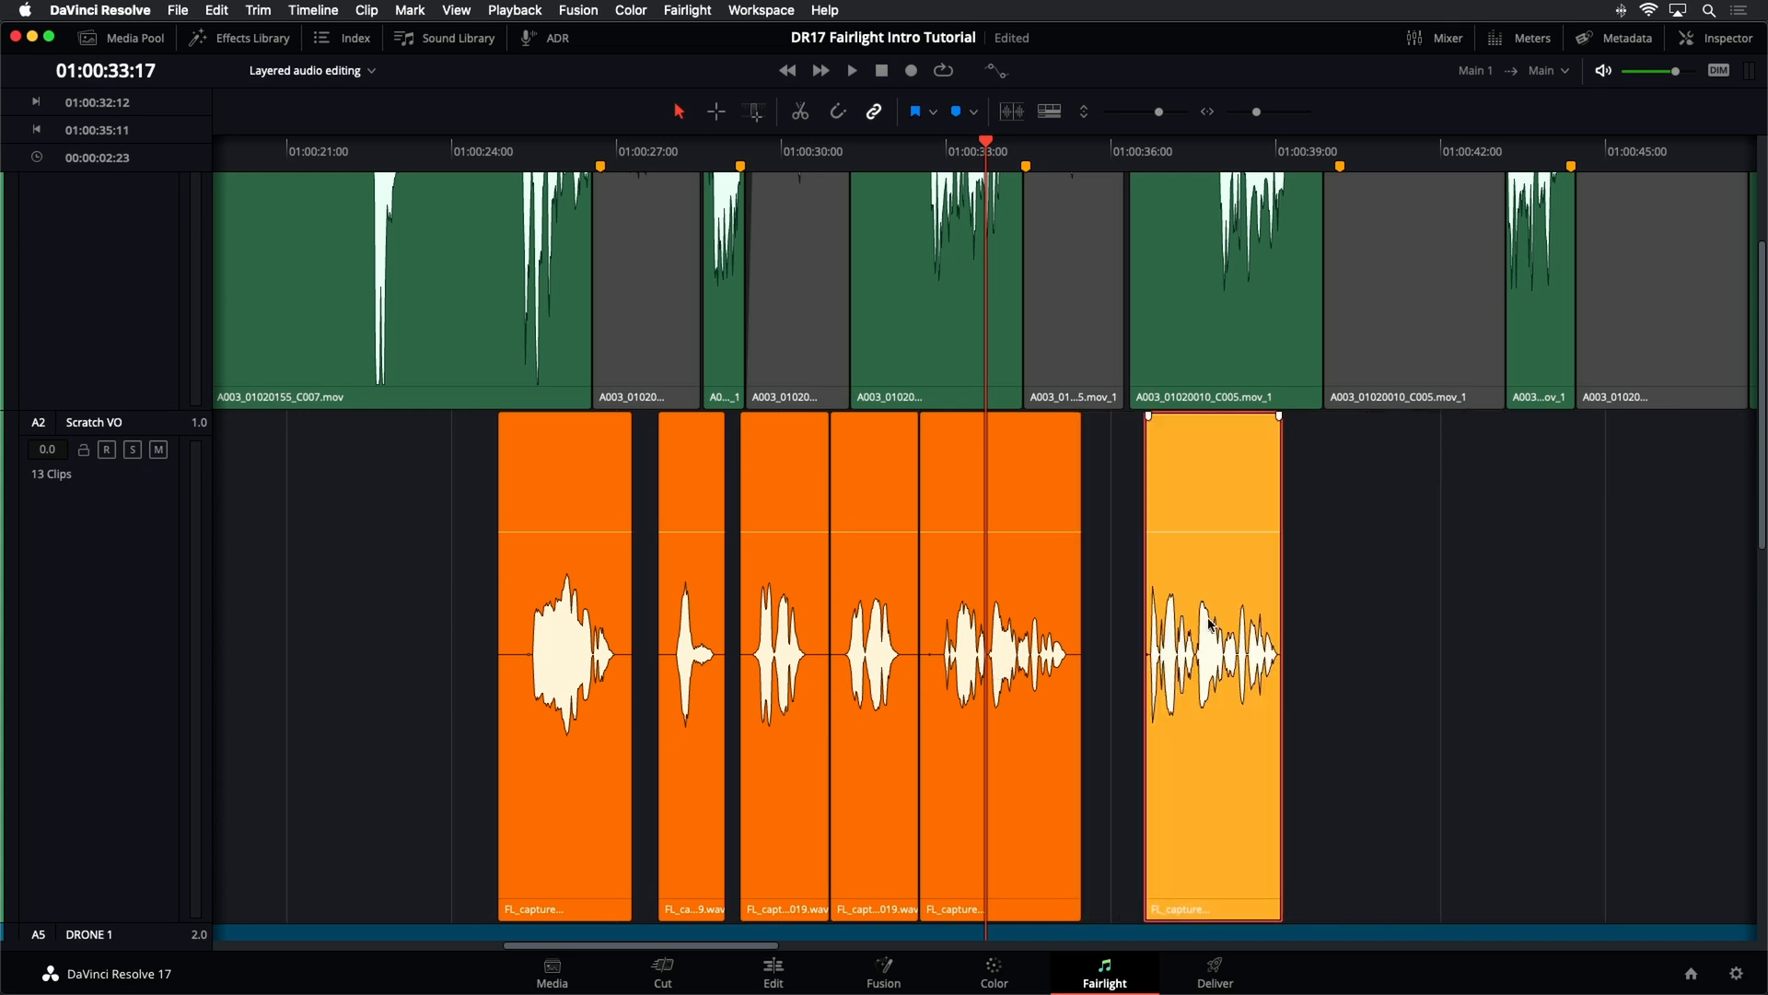
pyautogui.press('super+z')
pyautogui.press('super+z')
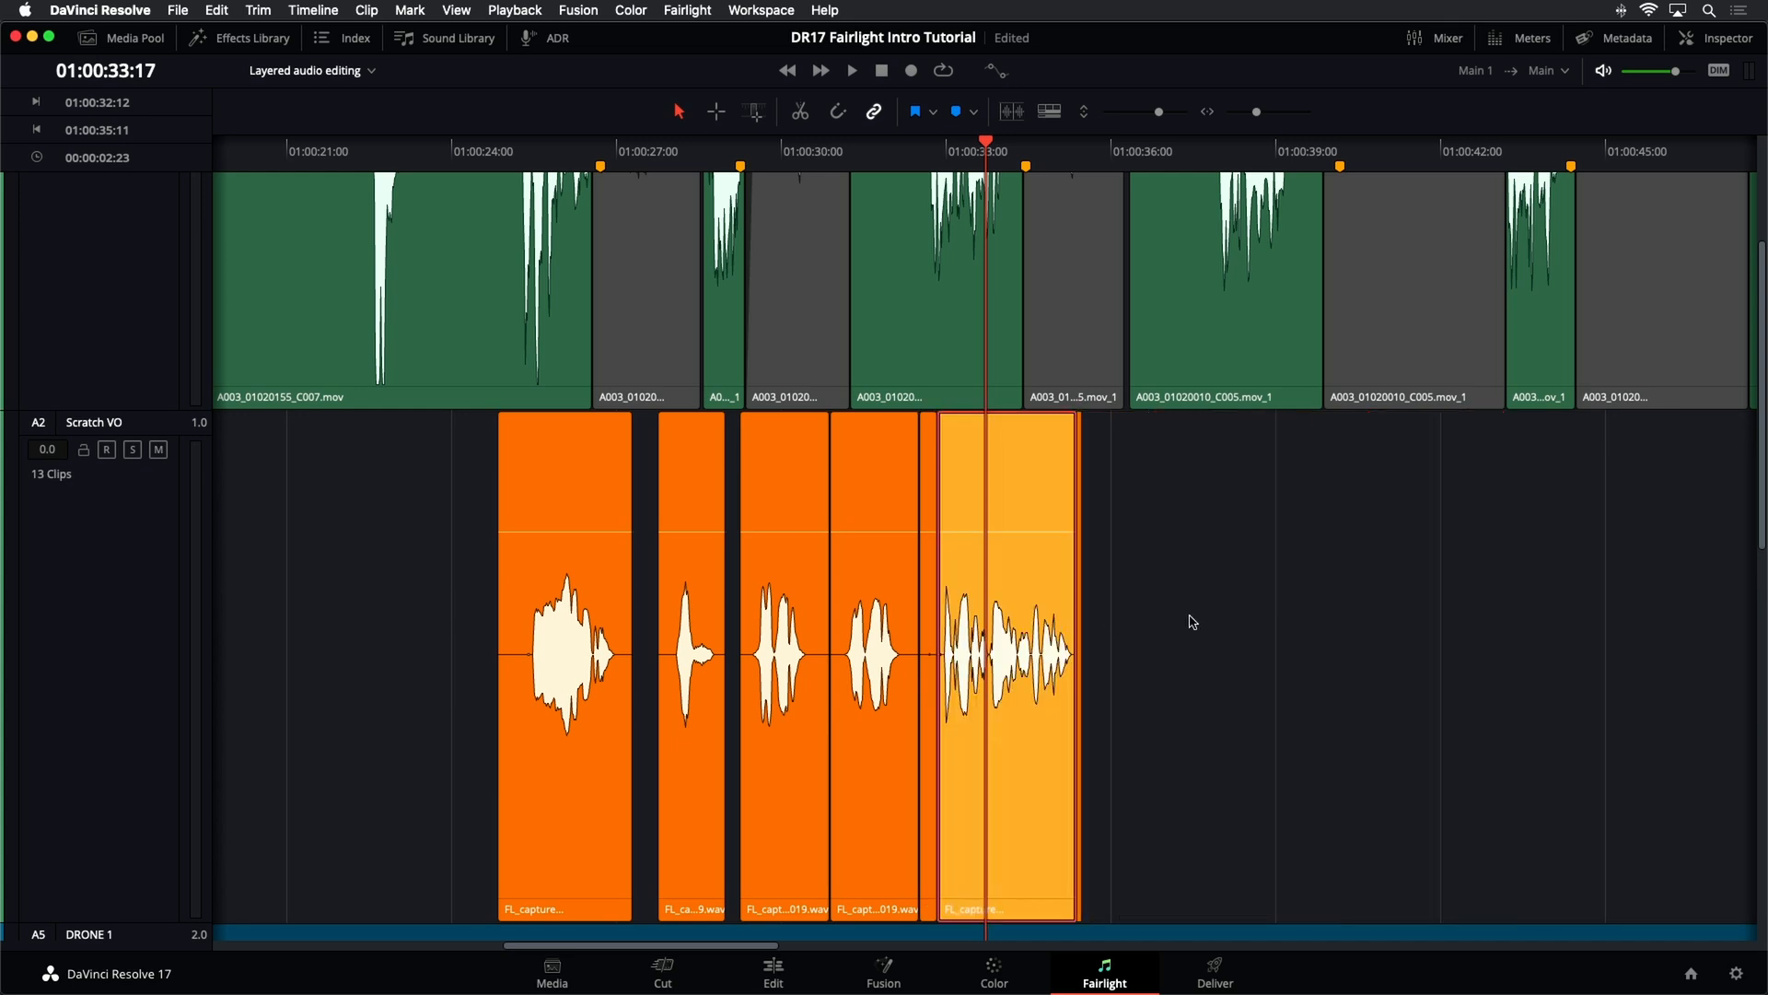
# Try moving the fifth phrase's stacked clips together to about 01:00:44, and spread the fourth, third and second phrases apart
pyautogui.moveTo(1244, 619); pyautogui.dragTo(1662, 567)
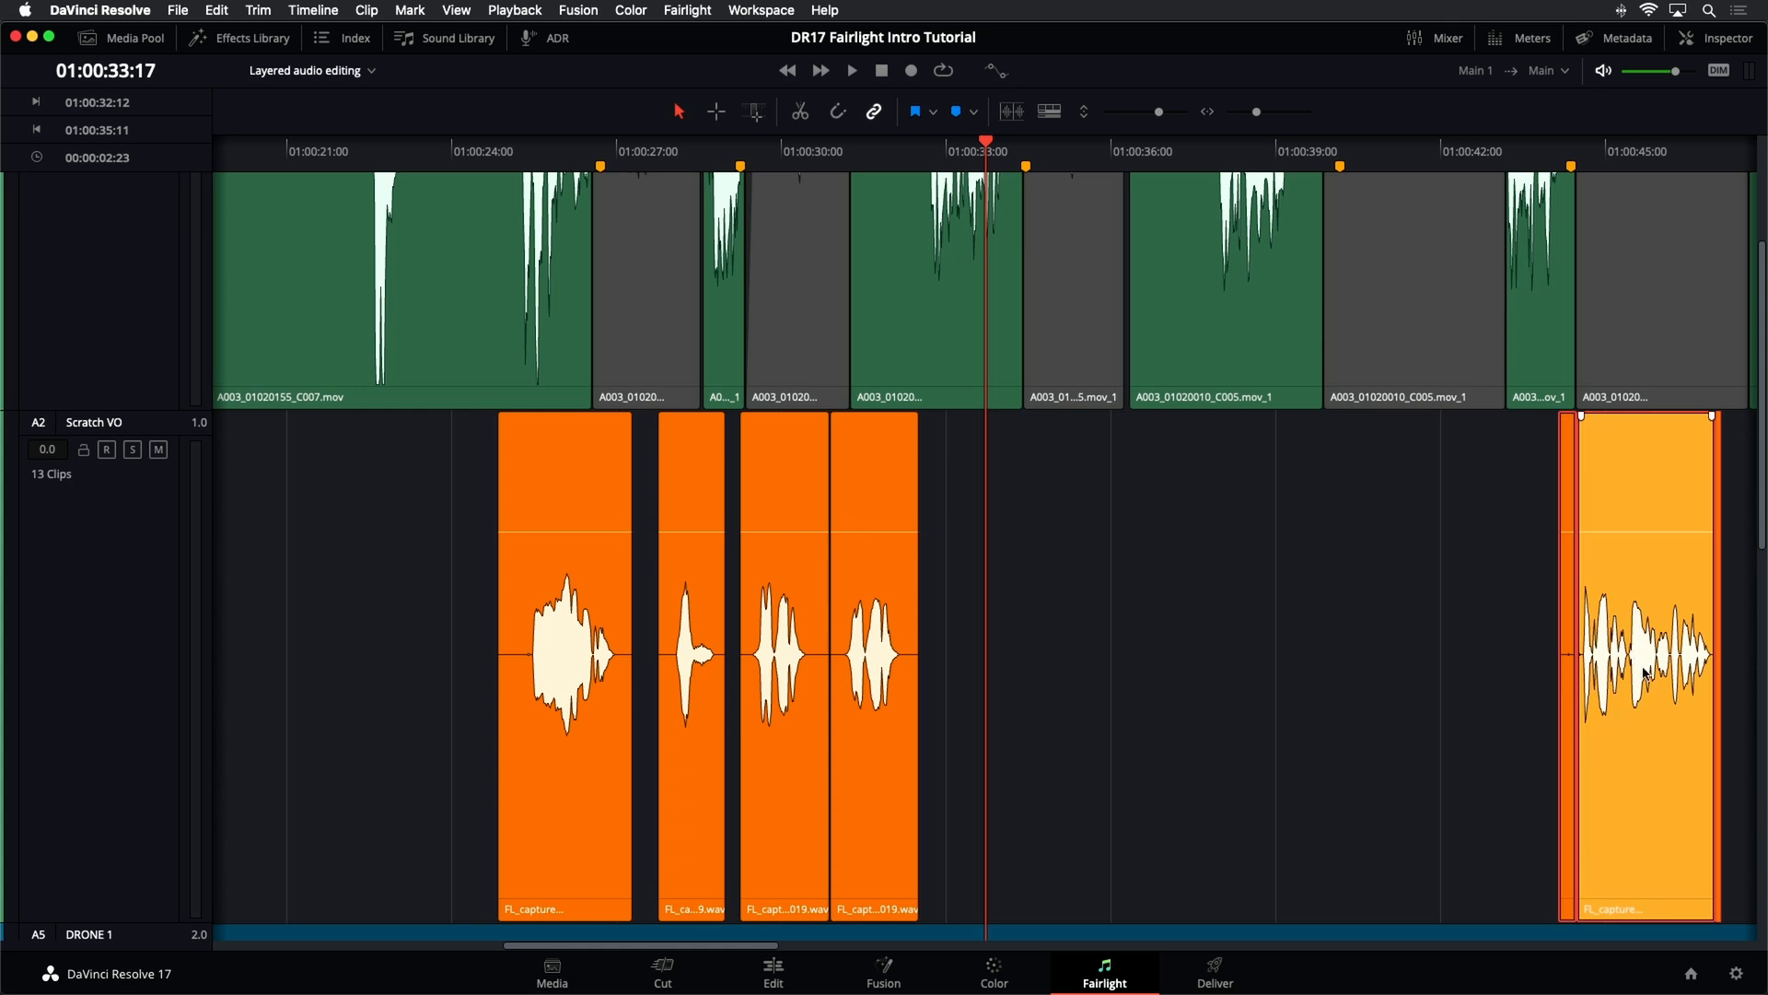
pyautogui.click(881, 648)
pyautogui.moveTo(881, 647); pyautogui.dragTo(1384, 648)
pyautogui.click(911, 654)
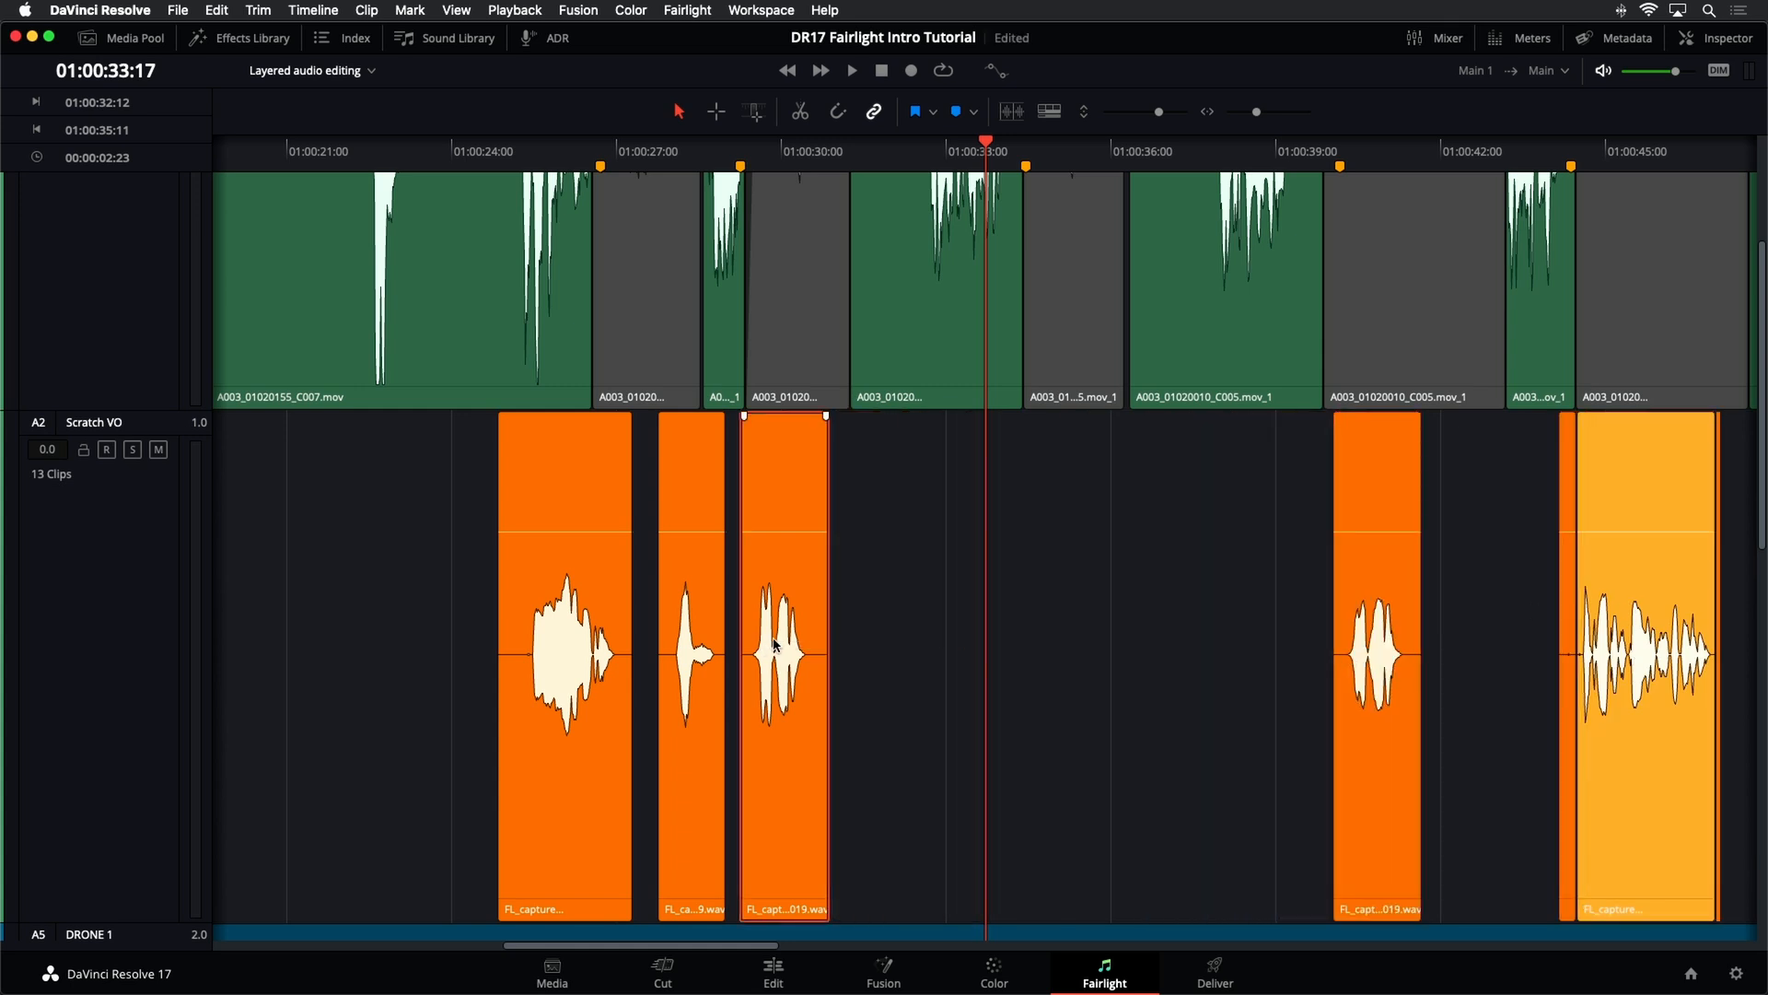
pyautogui.moveTo(775, 647); pyautogui.dragTo(1222, 643)
pyautogui.click(834, 650)
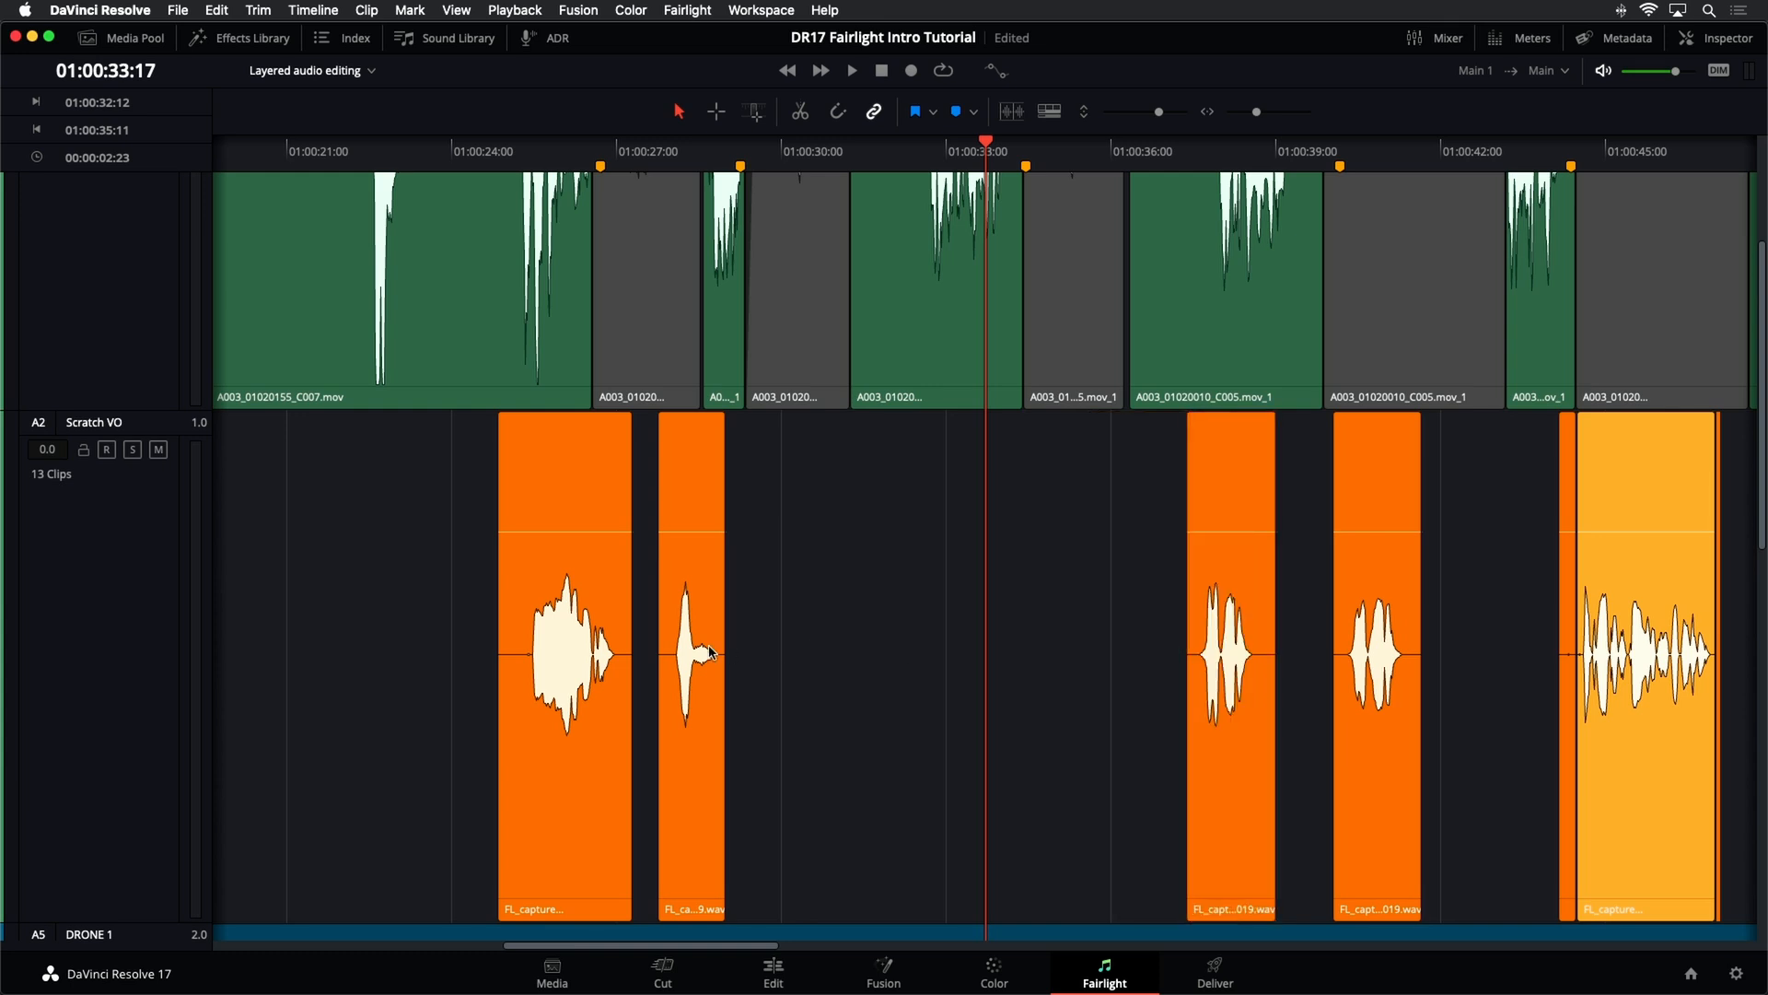
pyautogui.click(708, 652)
pyautogui.moveTo(707, 654); pyautogui.dragTo(961, 655)
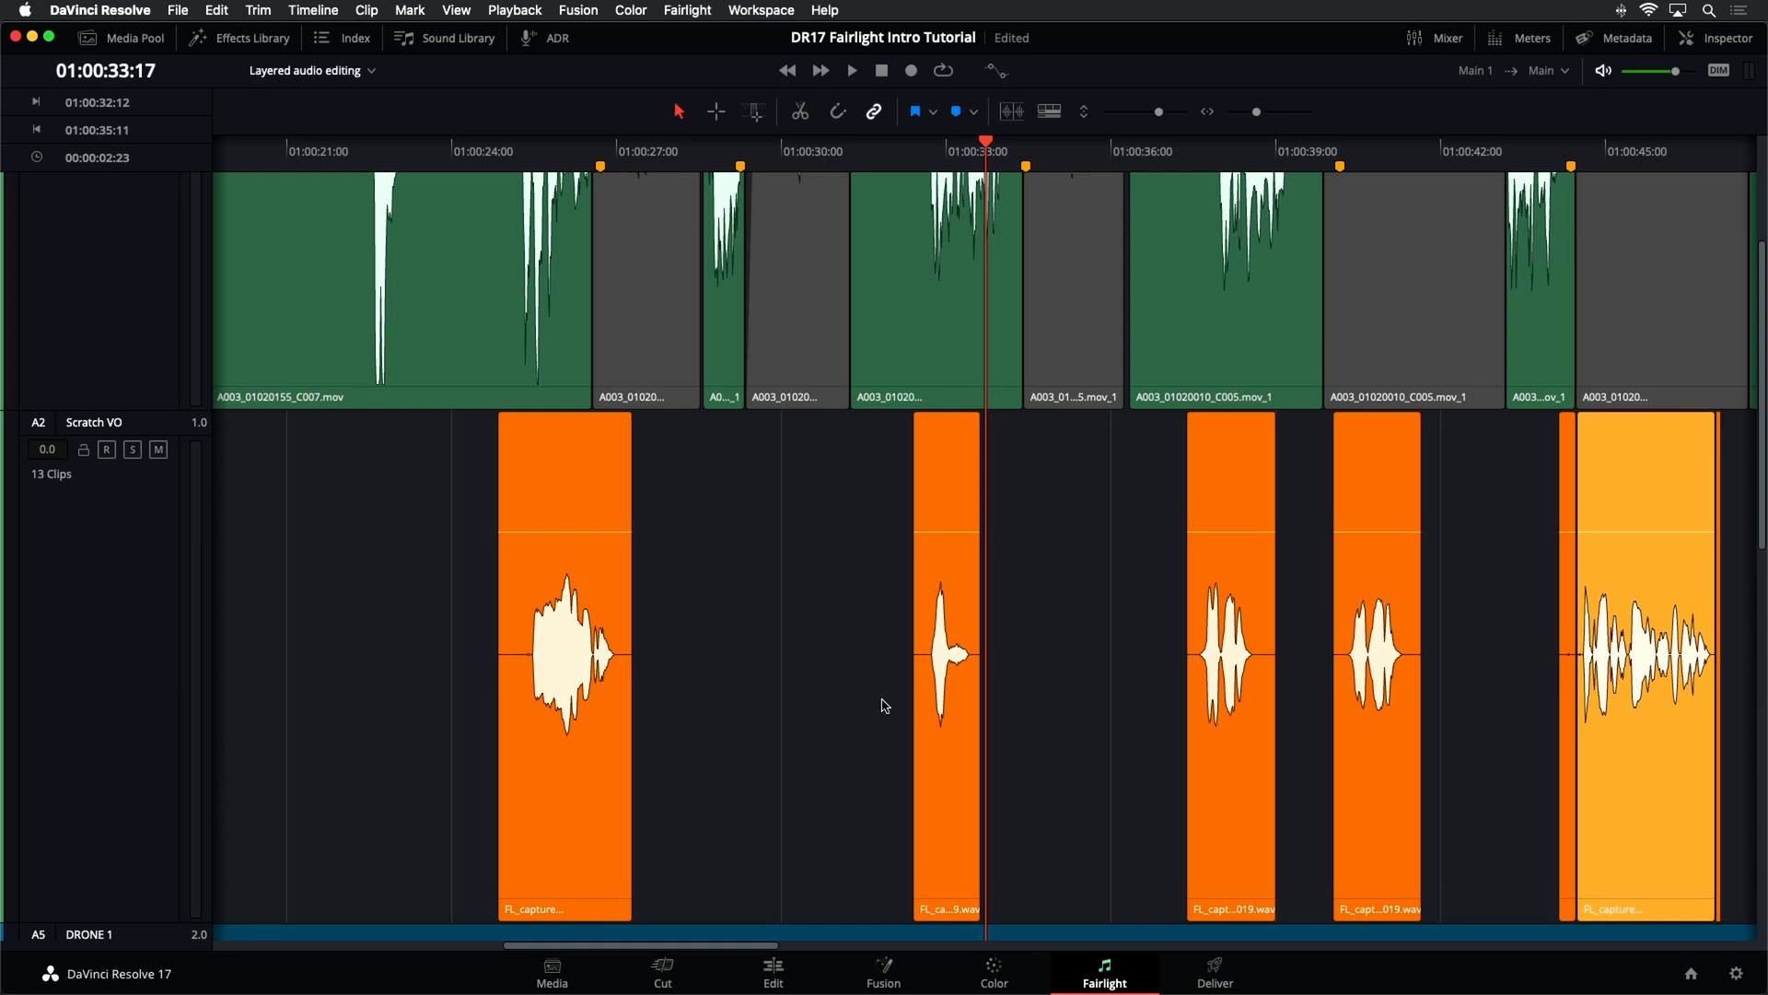
# Undo the moves of the second to fifth Scratch VO phrases
pyautogui.press('super+z')
pyautogui.press('super+z')
pyautogui.press('super+z')
pyautogui.press('super+z')
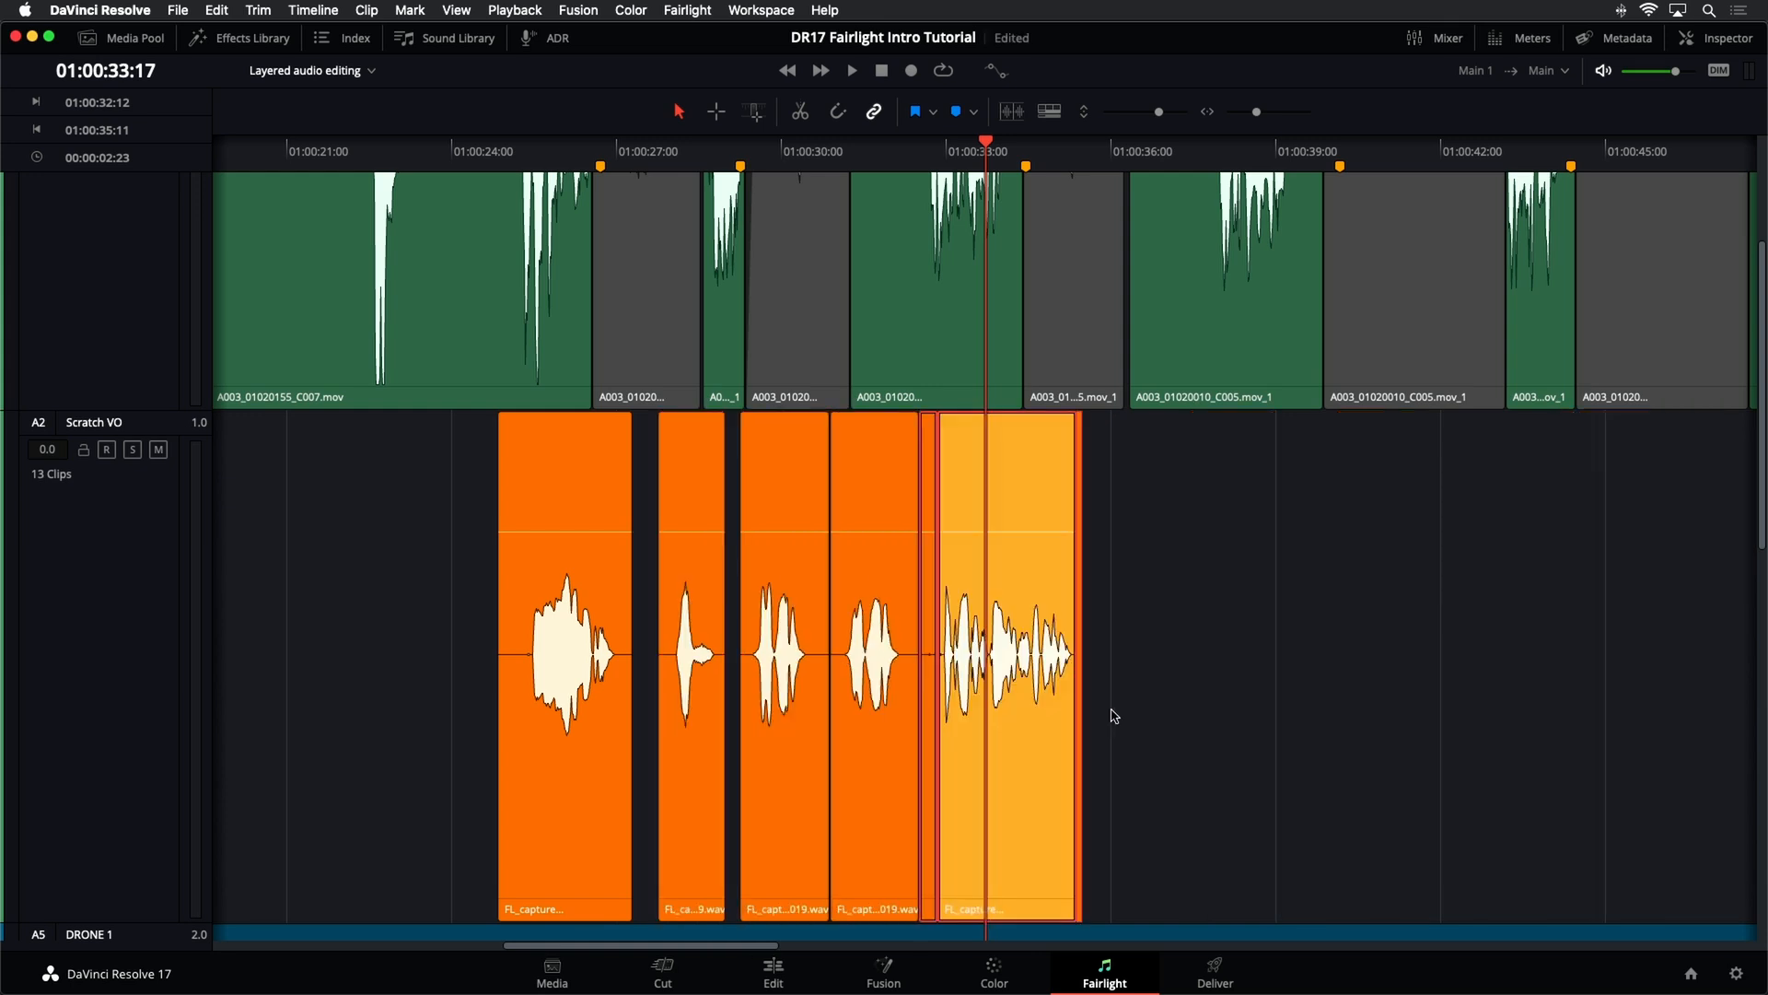
# Spread the stacked Scratch VO phrases, fifth to first, to start at about 01:00:44, 01:00:40, 01:00:34, 01:00:30 and 01:00:26, moving each stack's takes together
pyautogui.click(1309, 678)
pyautogui.press('super+s')
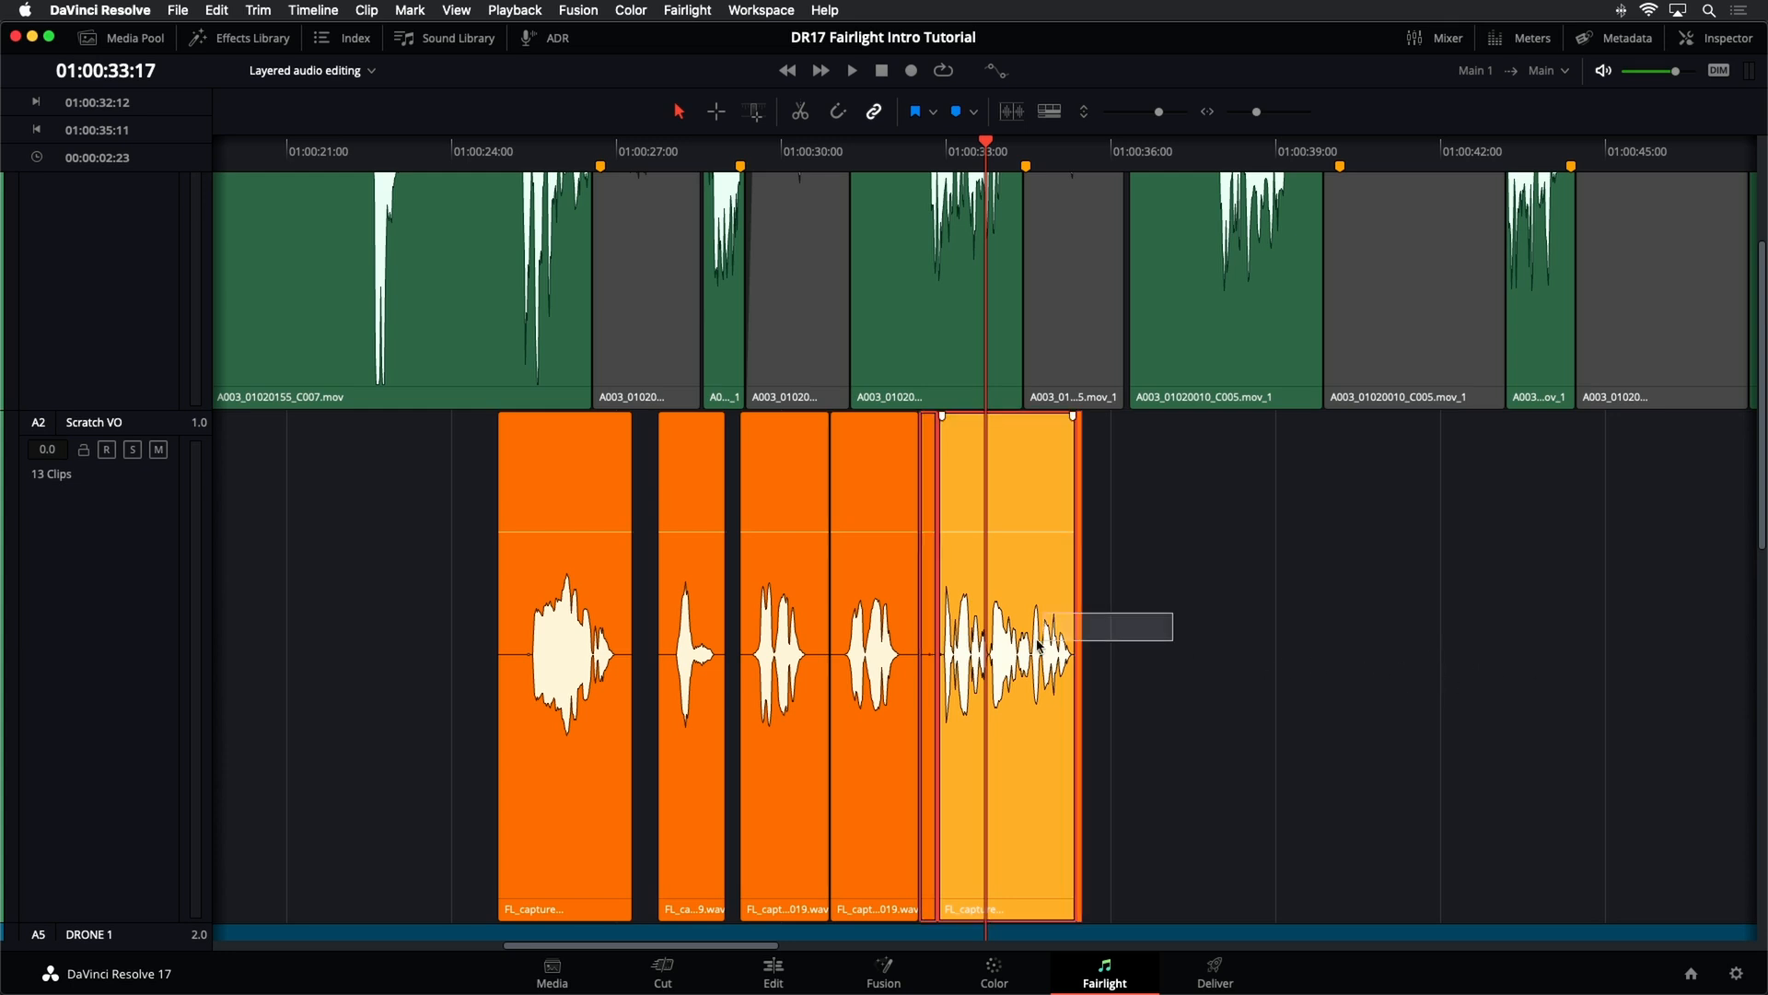
pyautogui.moveTo(1027, 663); pyautogui.dragTo(1682, 640)
pyautogui.moveTo(871, 682); pyautogui.dragTo(1382, 681)
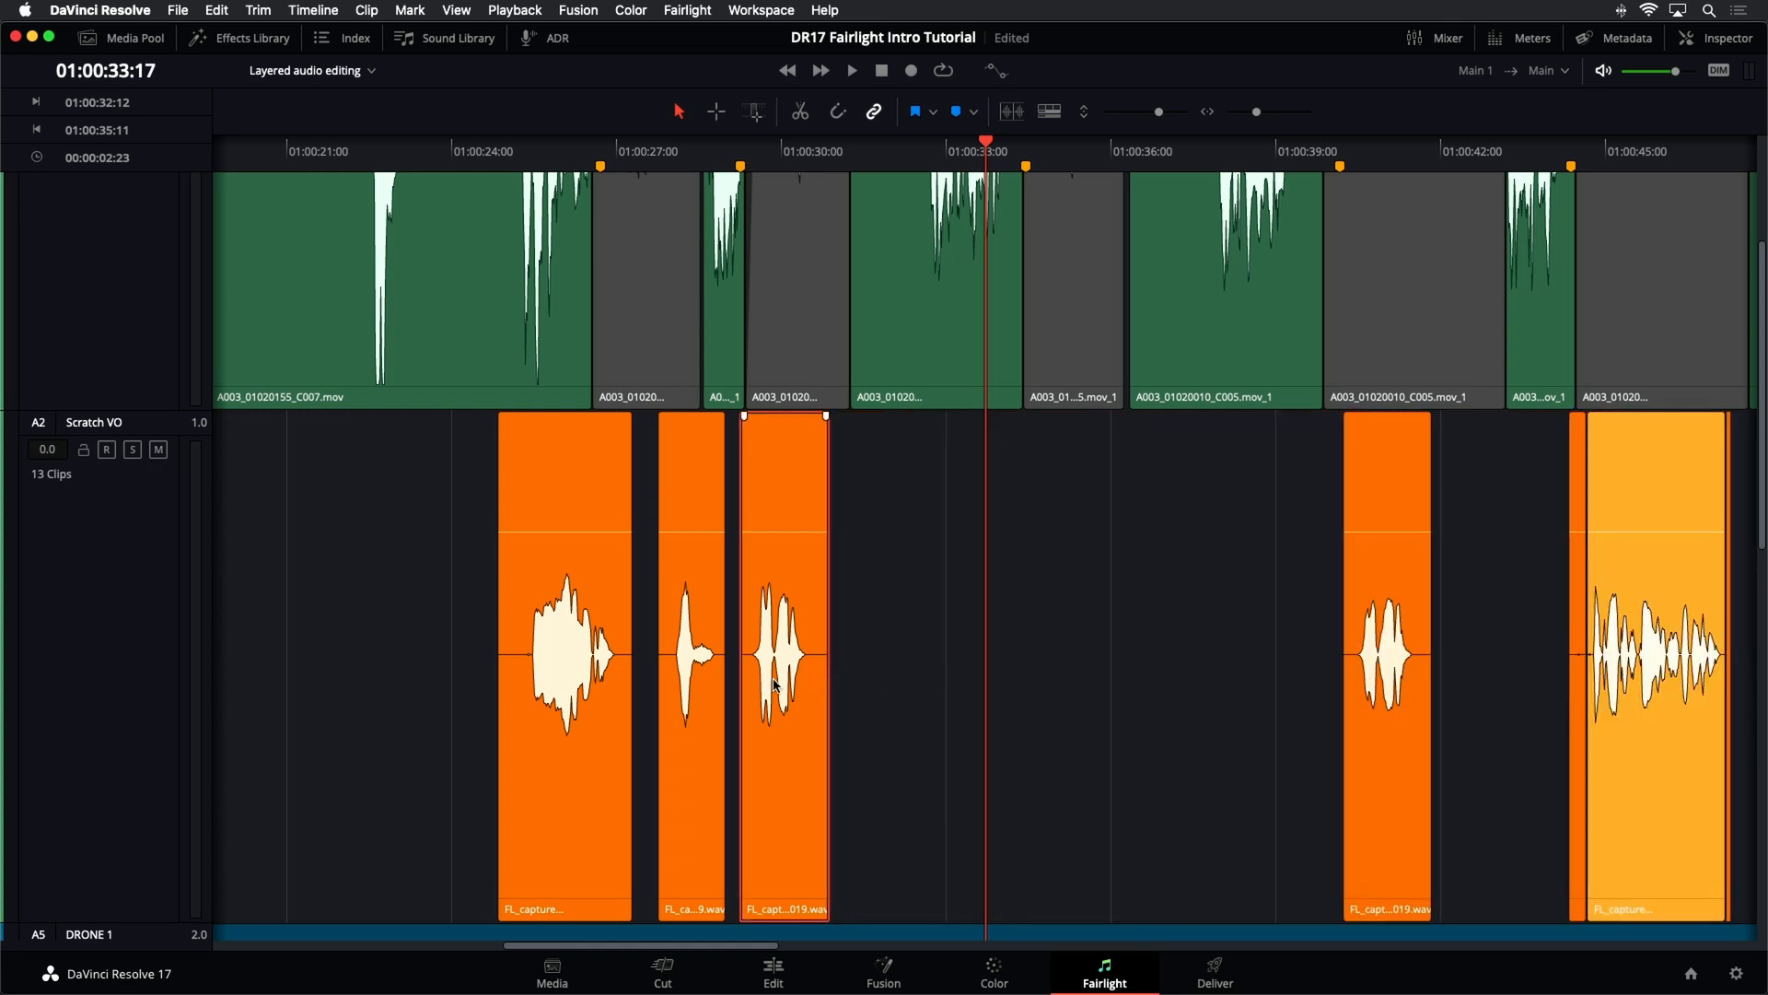
pyautogui.moveTo(778, 687); pyautogui.dragTo(1052, 686)
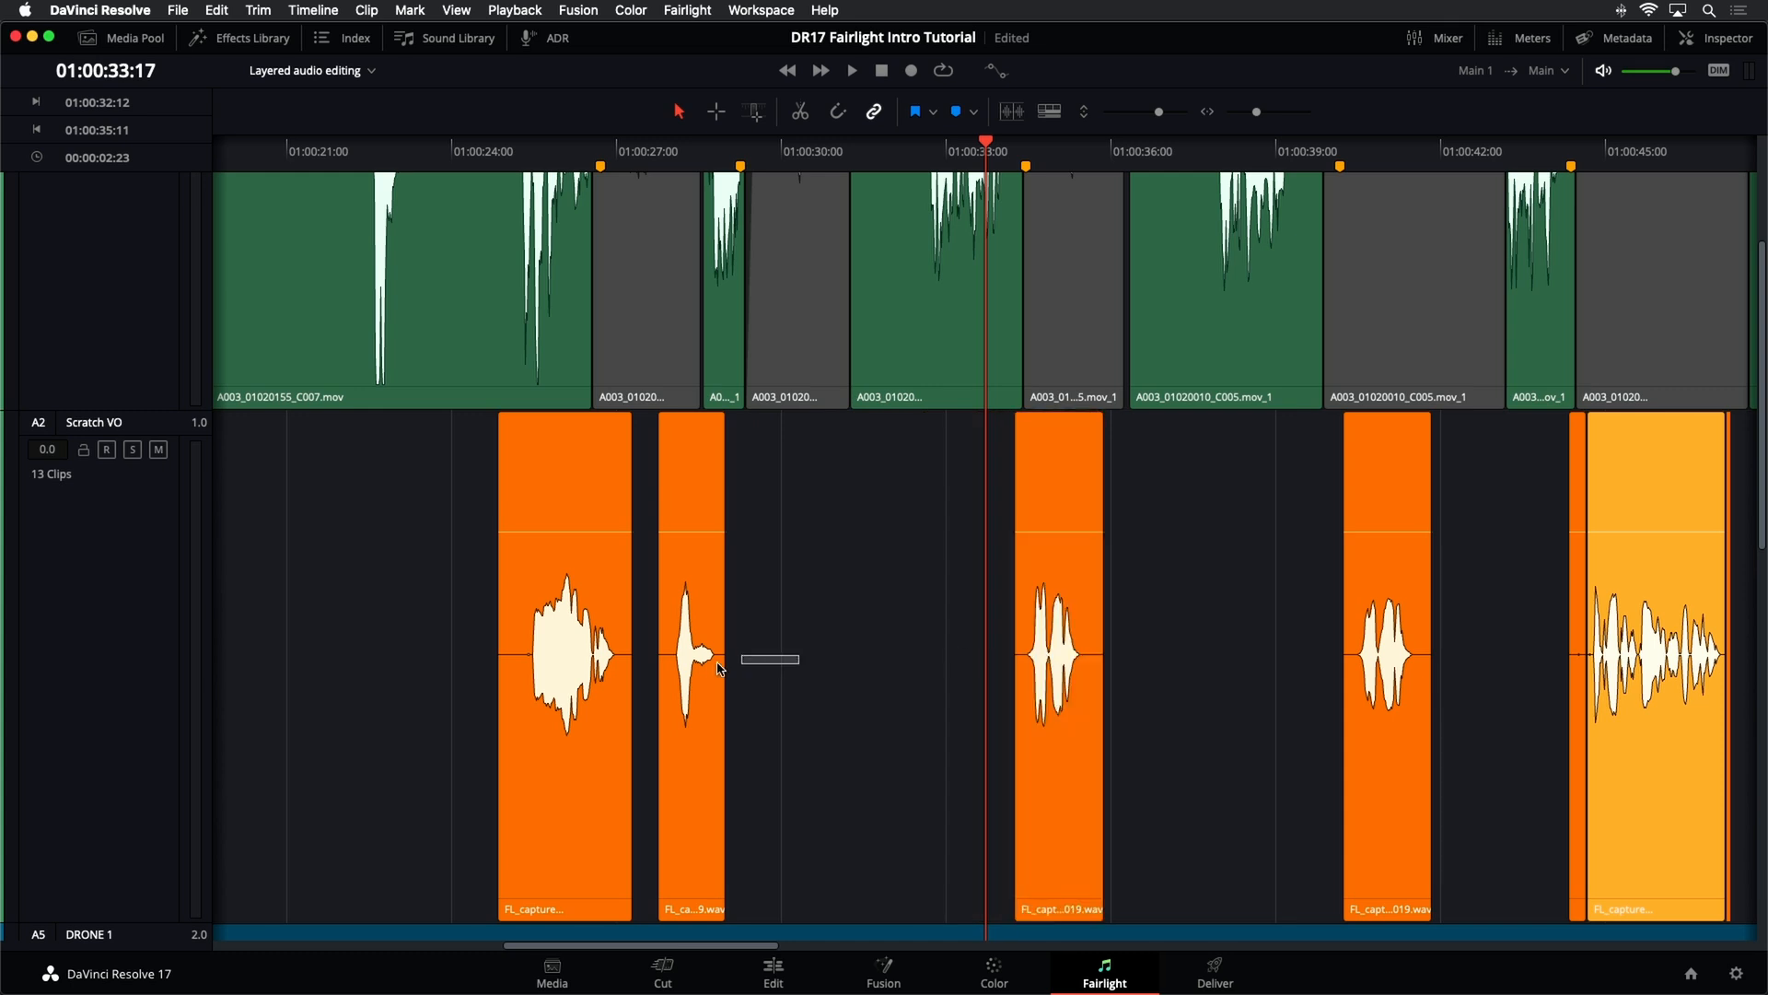
pyautogui.moveTo(690, 677); pyautogui.dragTo(794, 677)
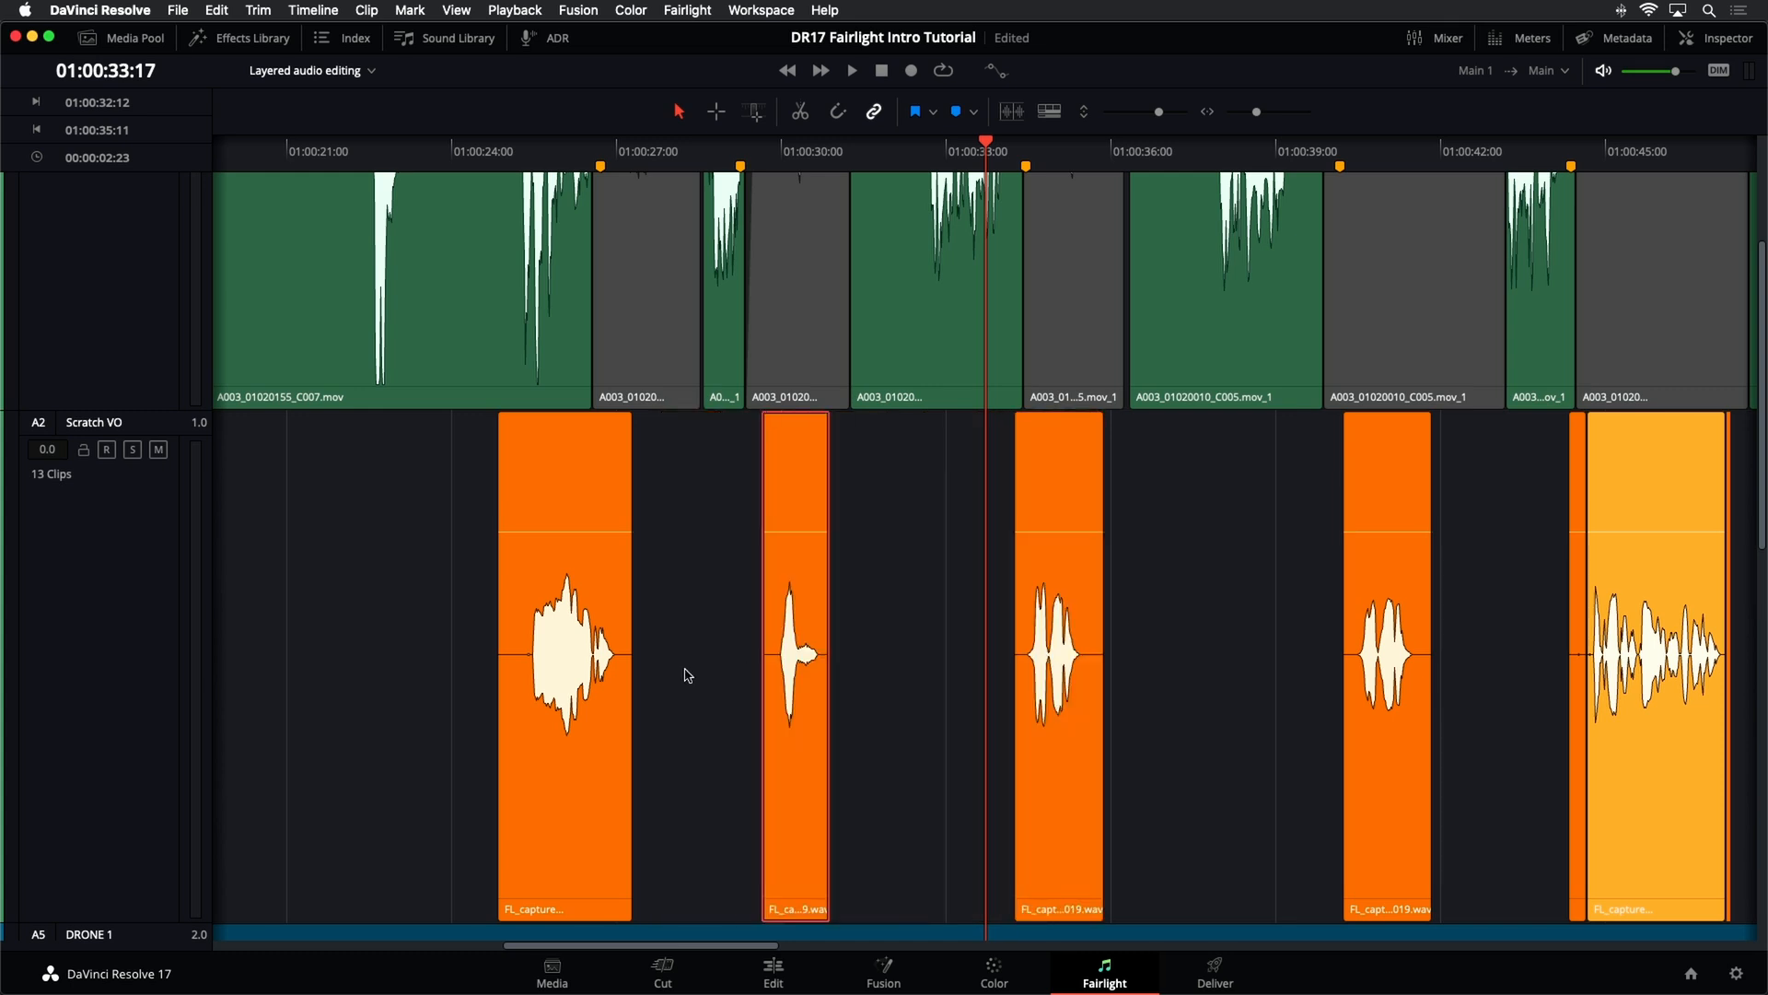
pyautogui.moveTo(590, 668); pyautogui.dragTo(667, 667)
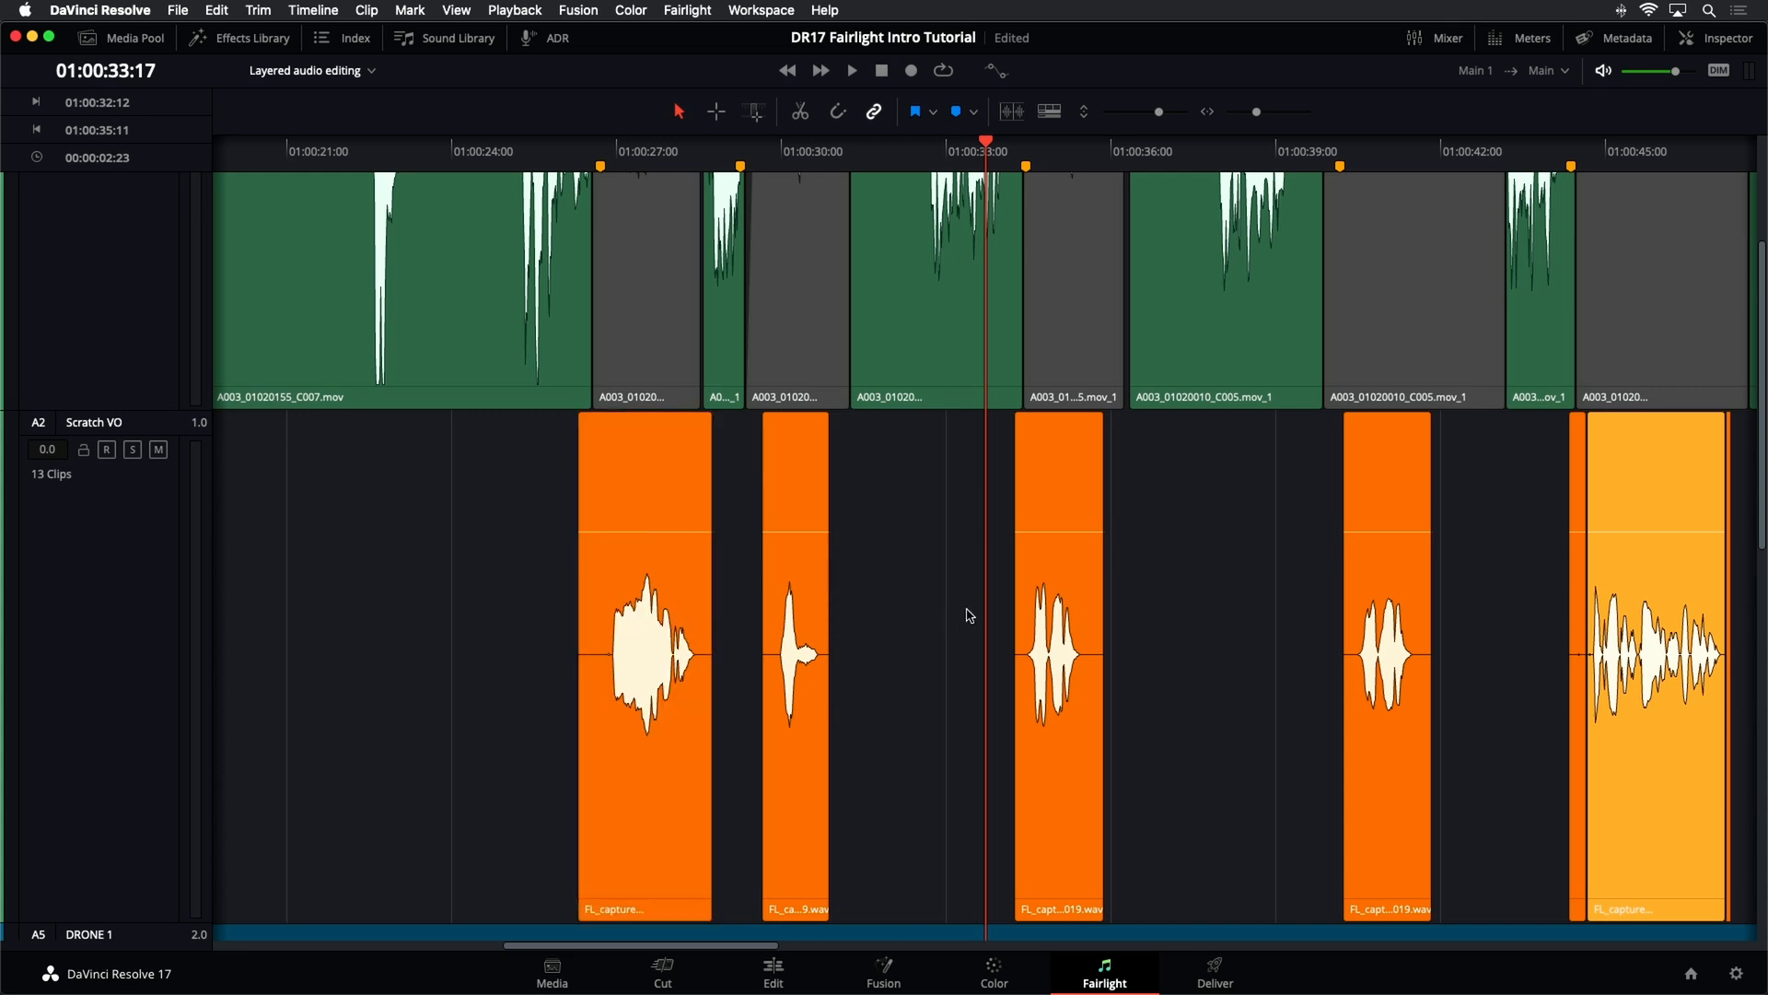
# Mark a range from 01:00:43:04 to 01:00:47:15 around the fifth Scratch VO phrase and the dialogue before it
pyautogui.moveTo(1156, 115); pyautogui.dragTo(1127, 121)
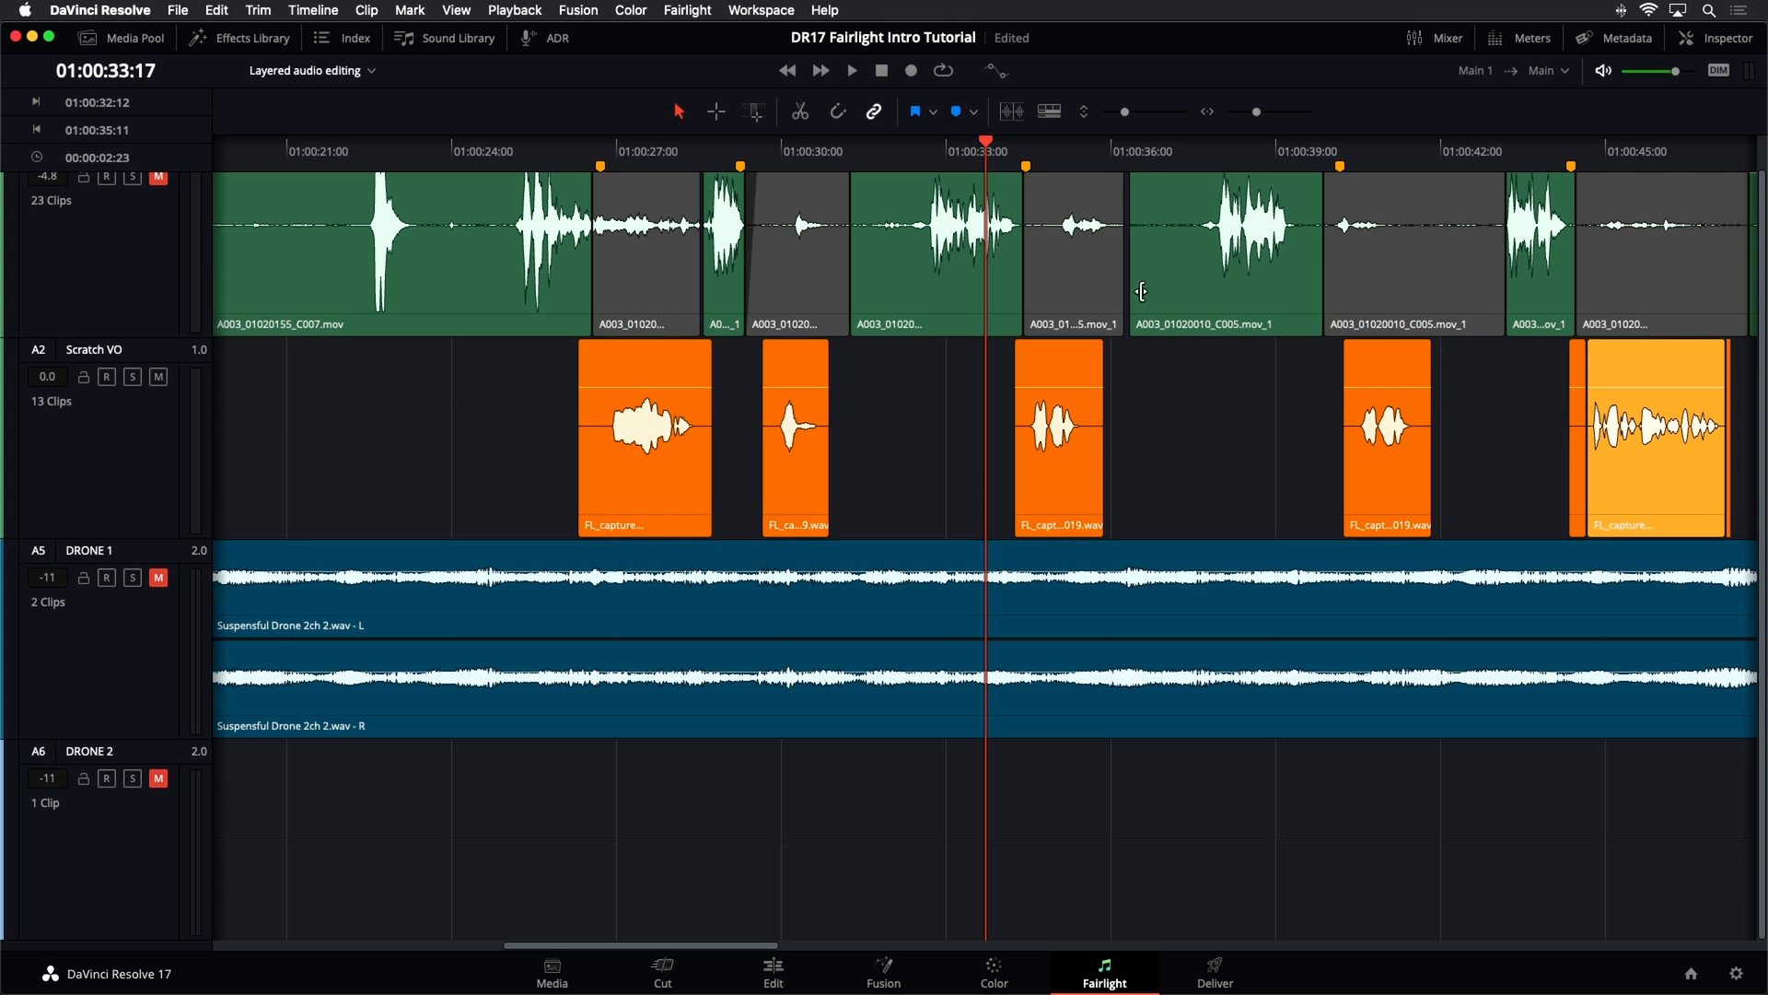
pyautogui.hotkey('shift', 'z')
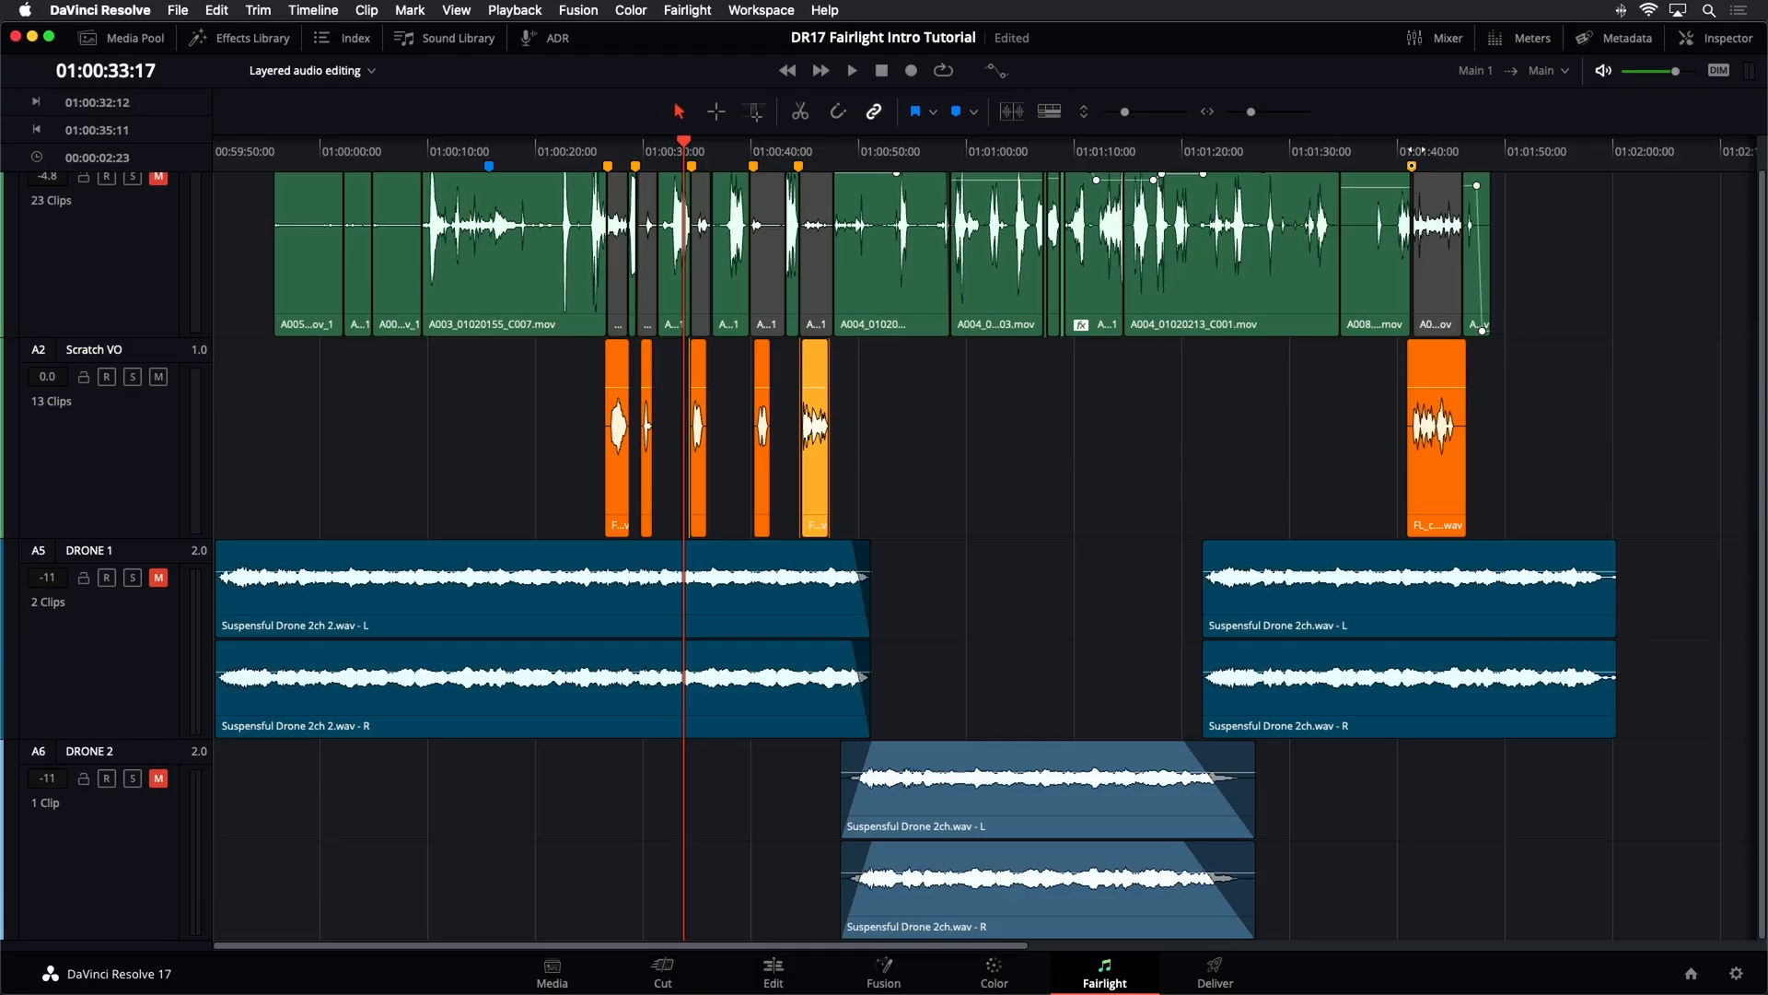
pyautogui.click(817, 154)
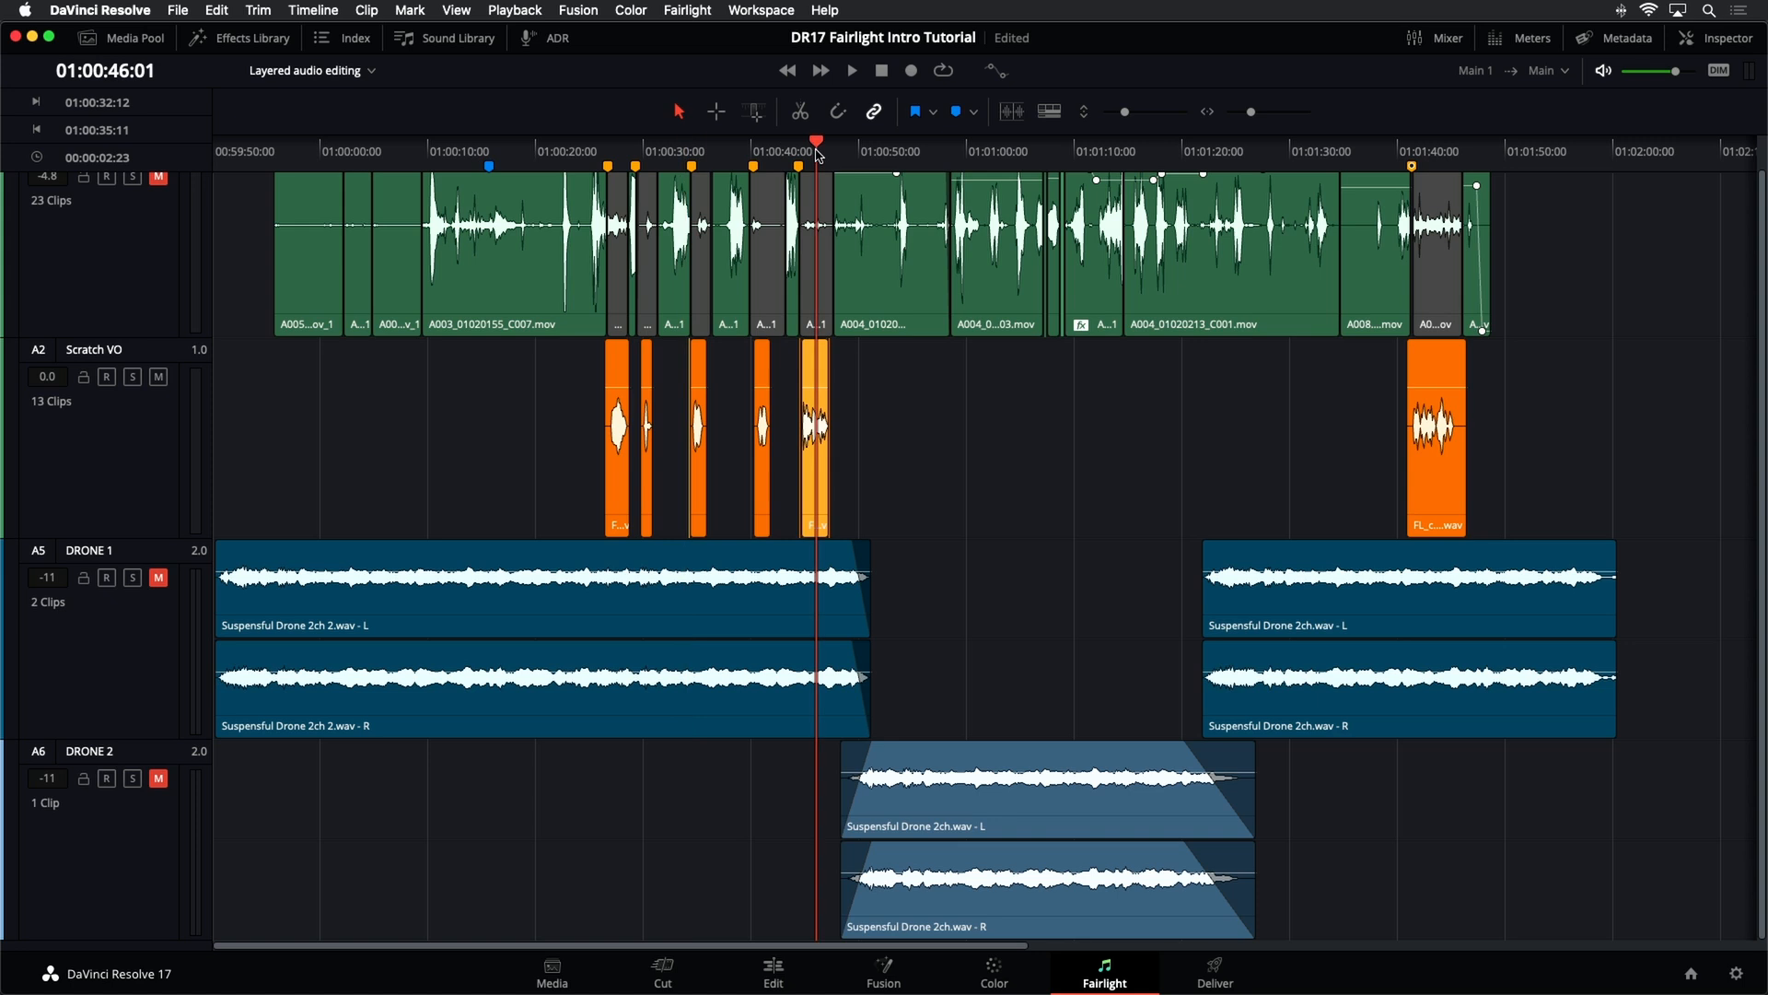
pyautogui.press('super+equal')
pyautogui.press('super+equal')
pyautogui.press('super+equal')
pyautogui.press('super+equal')
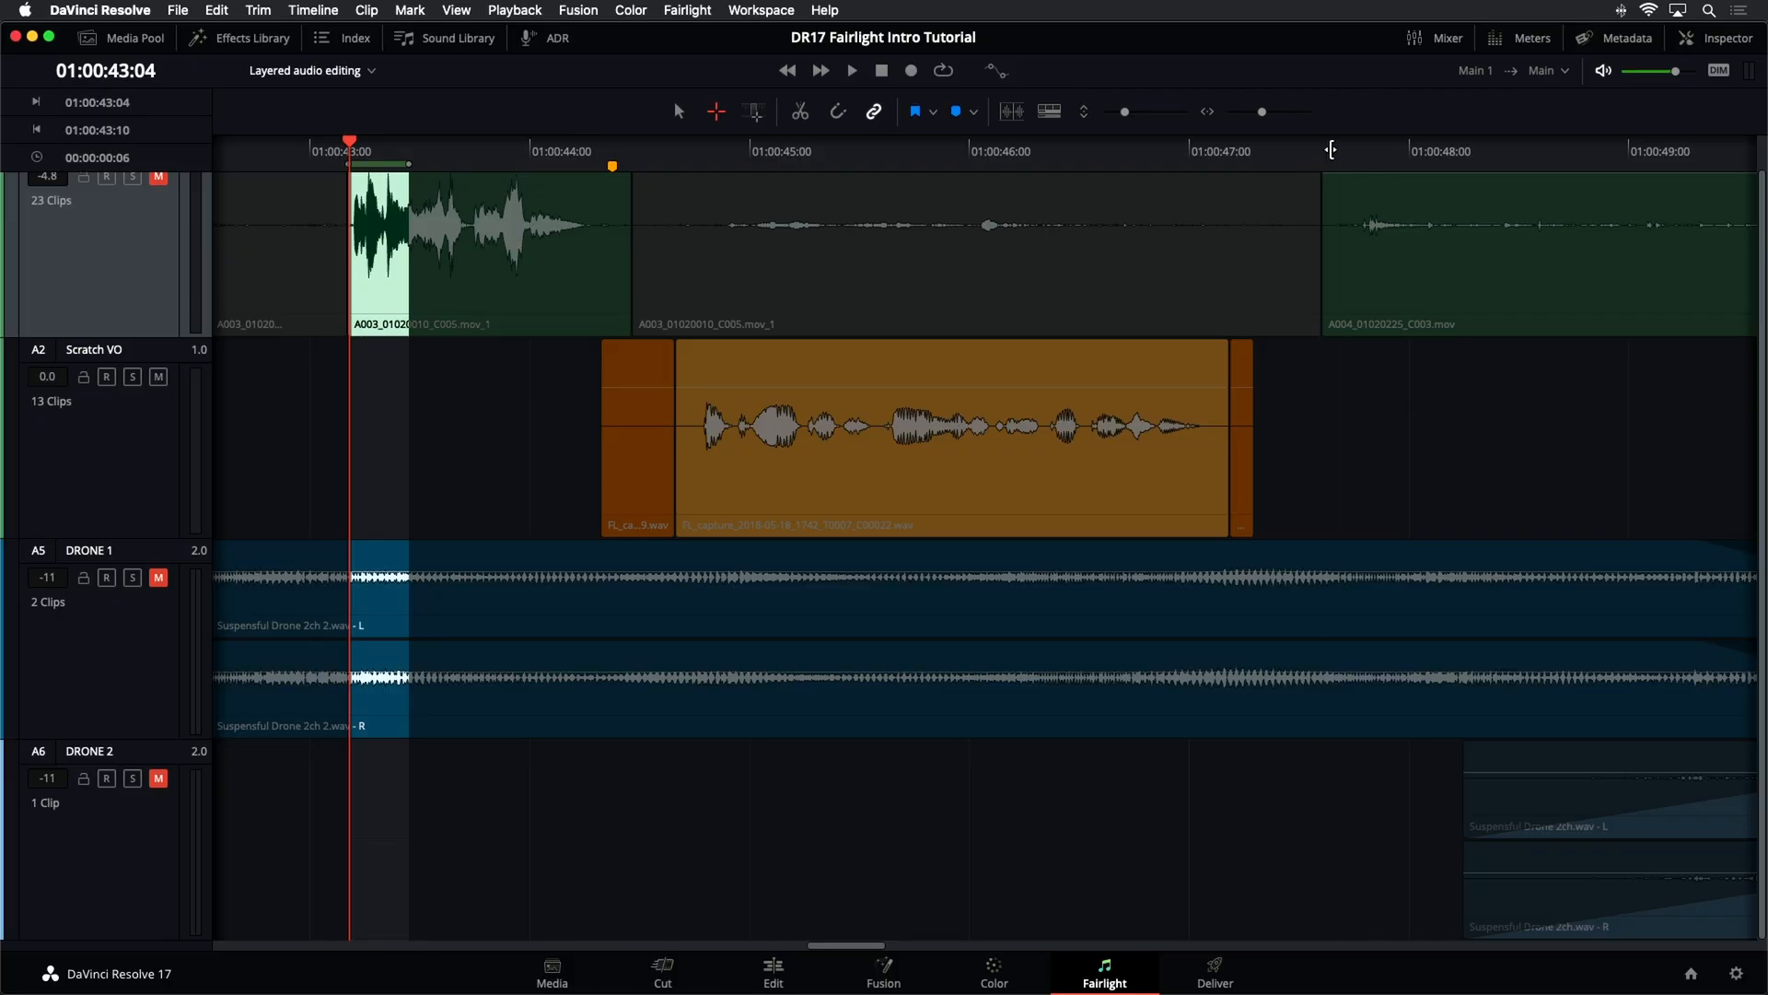
pyautogui.click(1331, 149)
pyautogui.press('o')
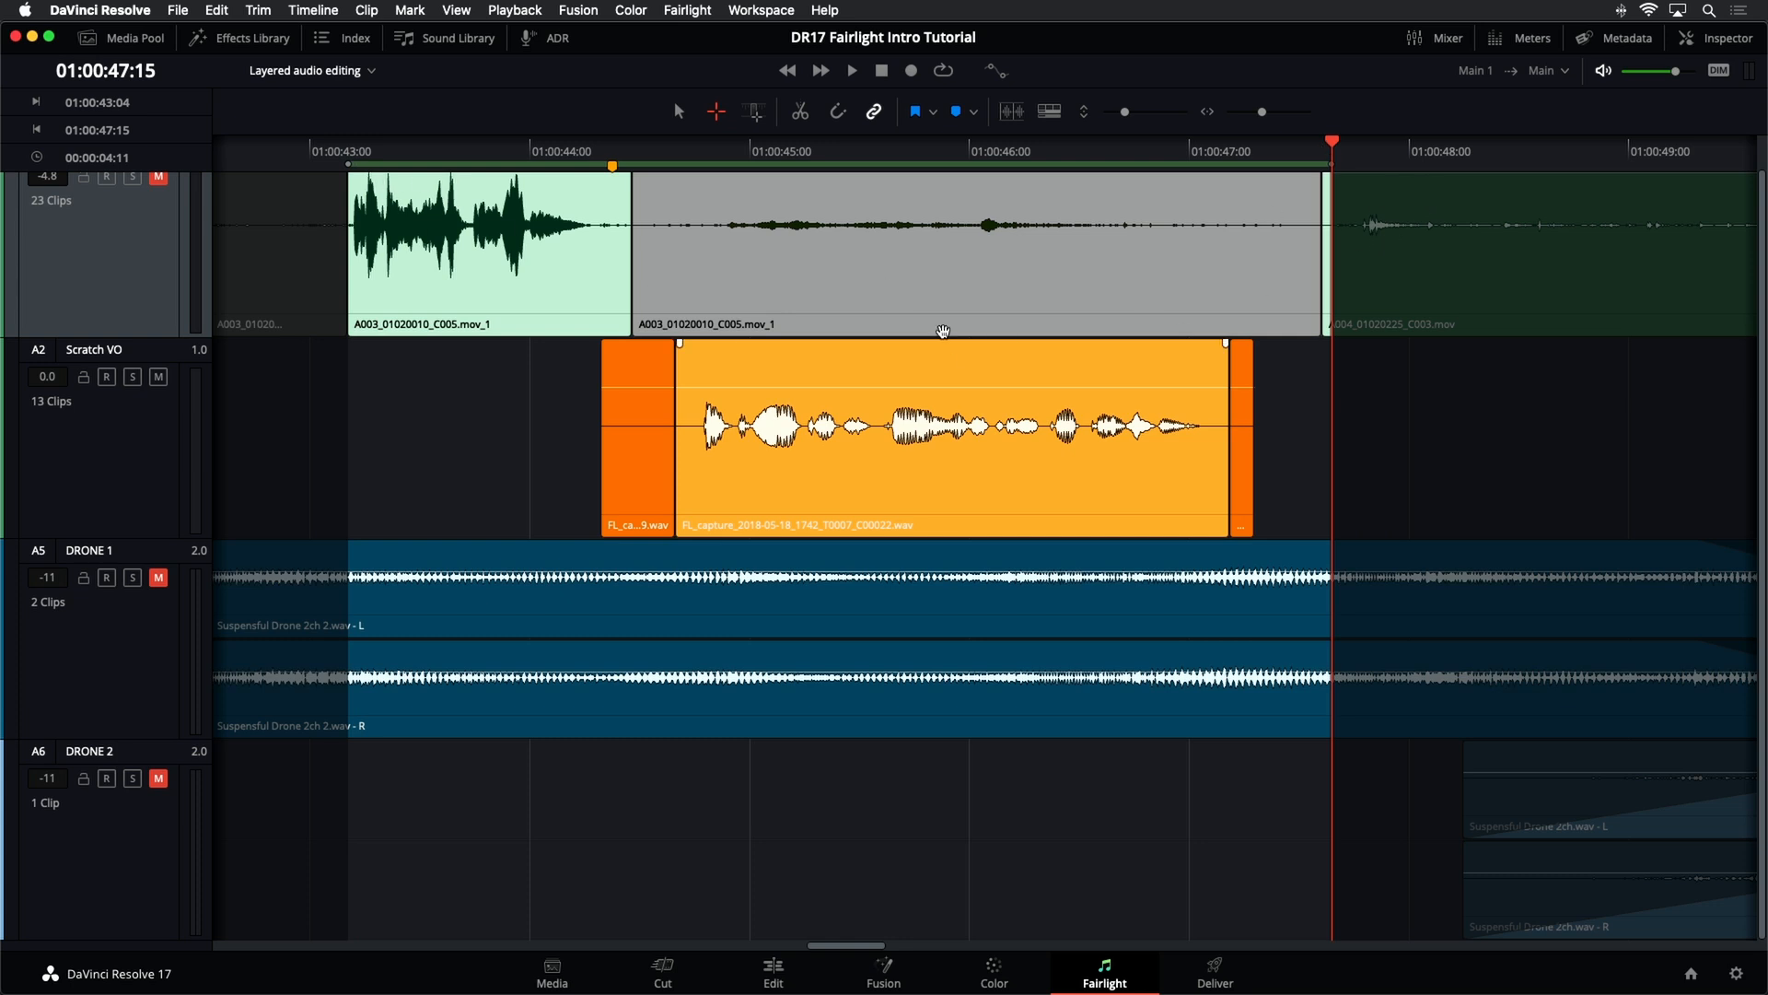
# Increase the height of the Scratch VO track and show the audio track layers
pyautogui.moveTo(849, 513)
pyautogui.moveTo(805, 456)
pyautogui.moveTo(151, 536); pyautogui.dragTo(151, 738)
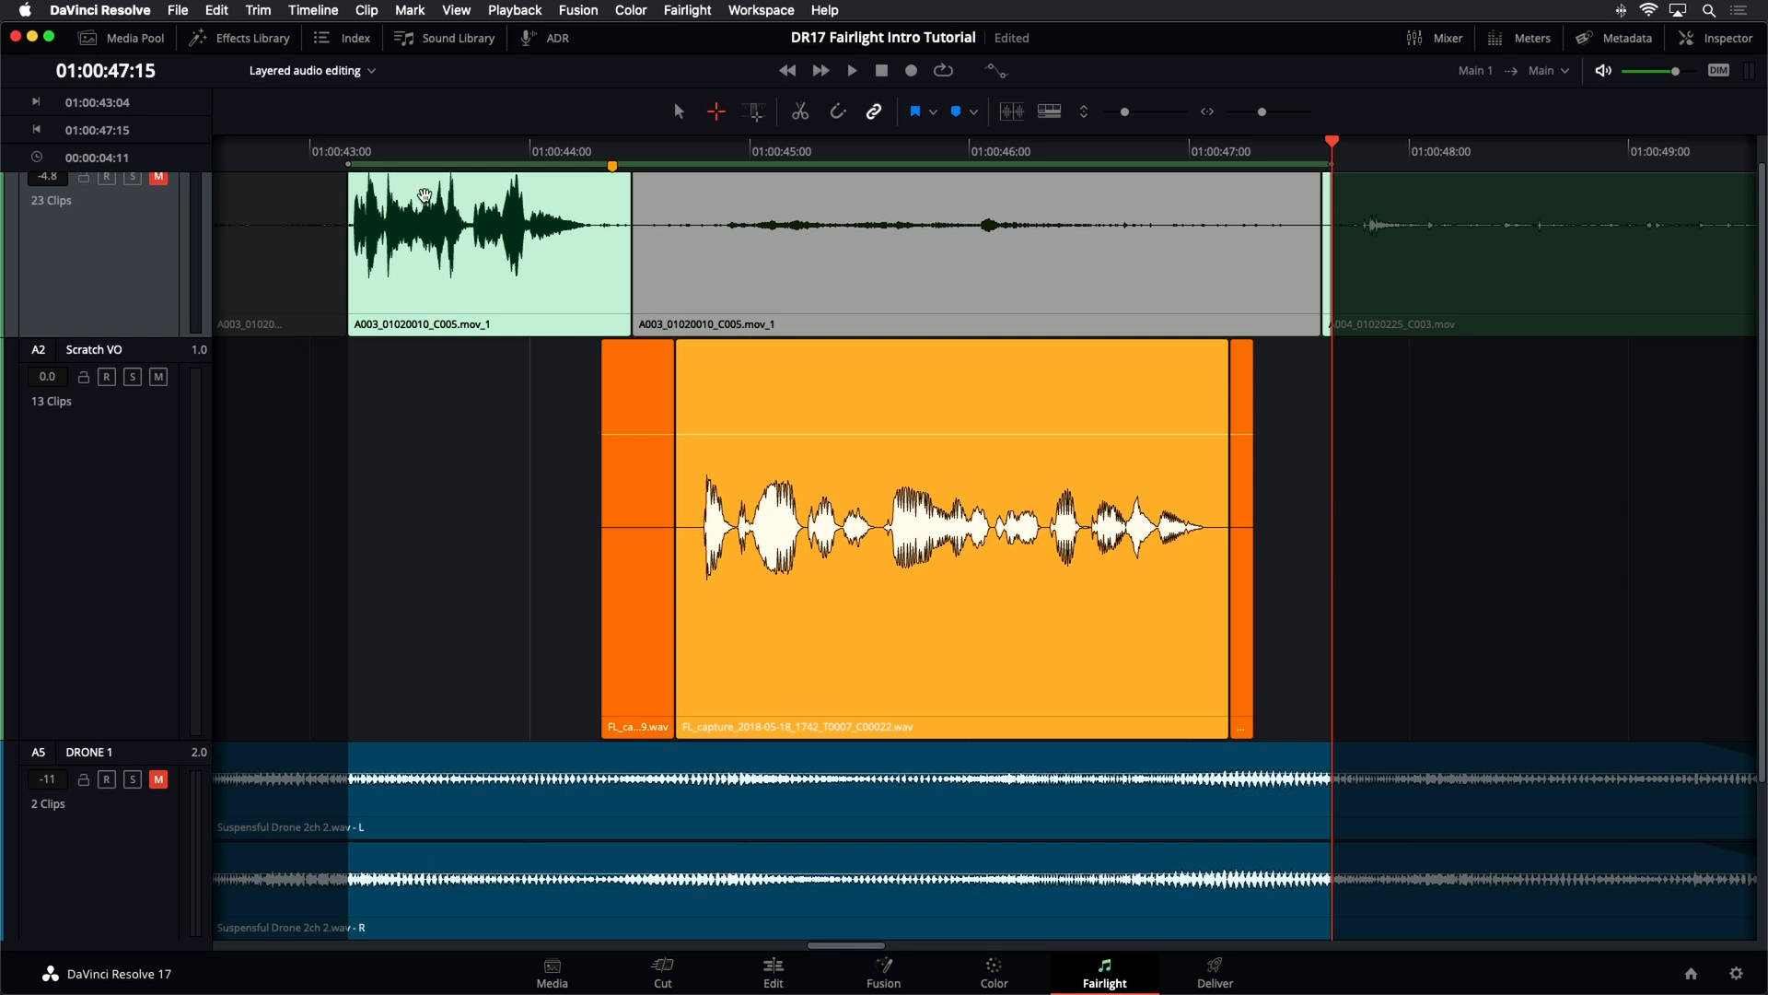
pyautogui.click(452, 9)
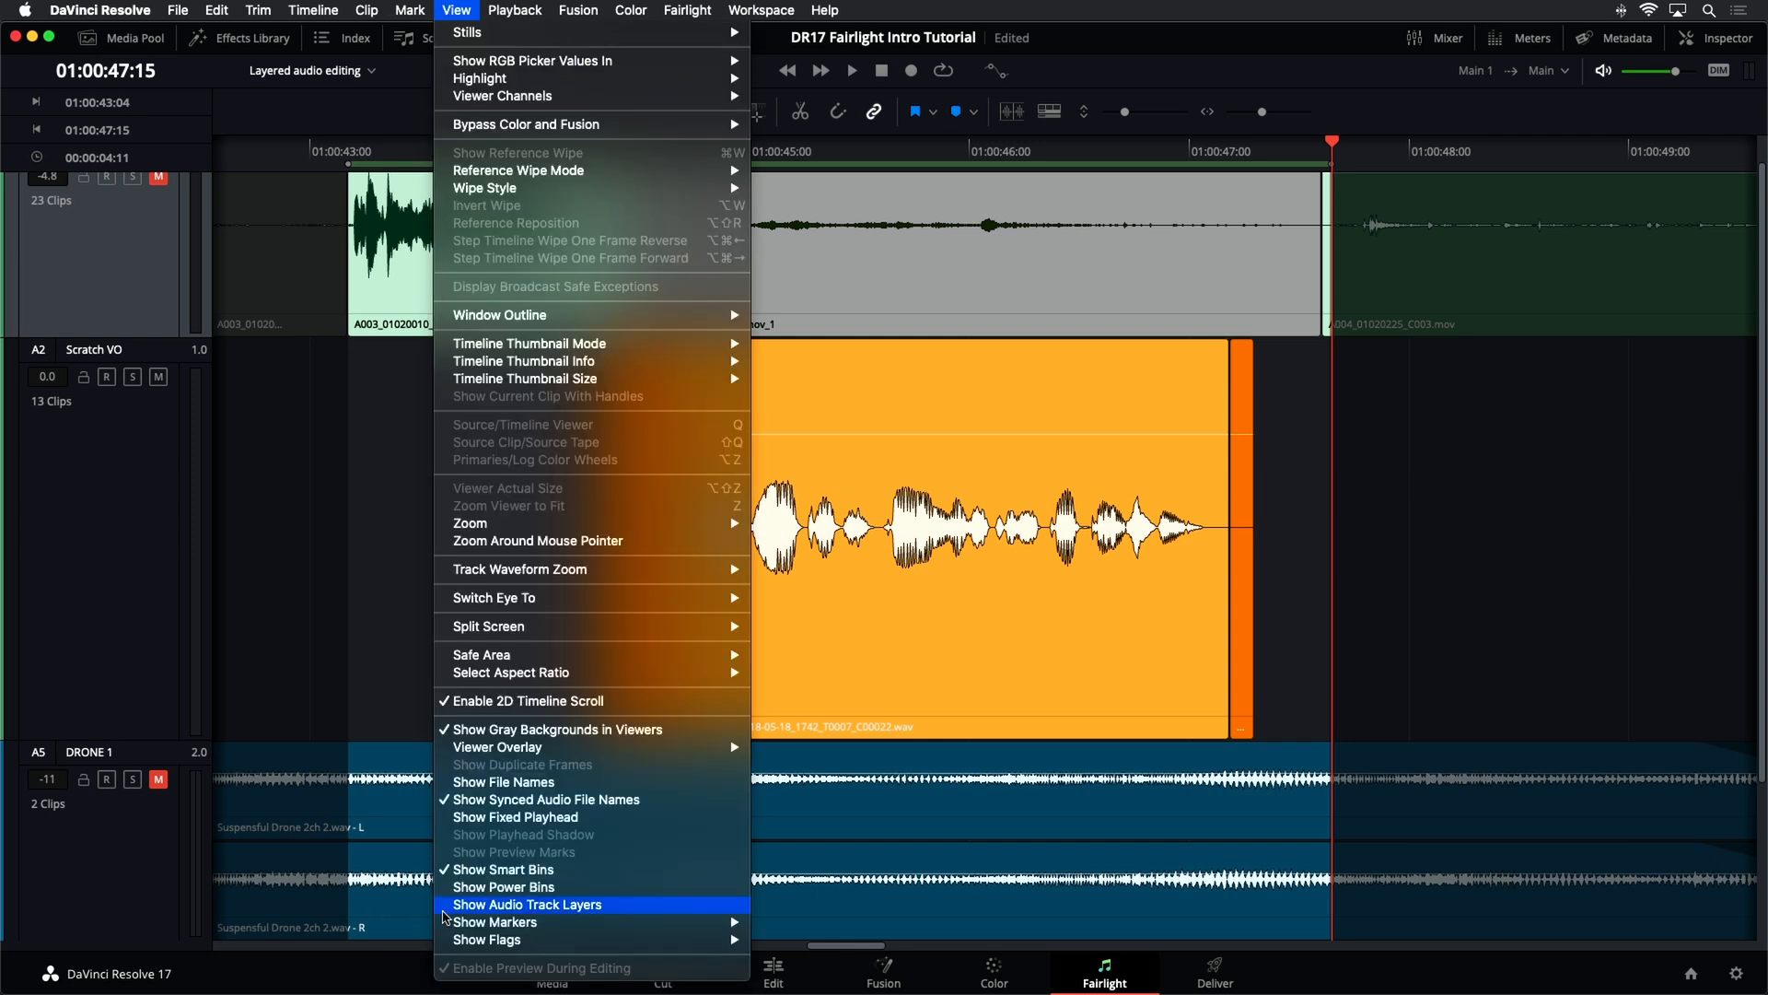
pyautogui.click(461, 911)
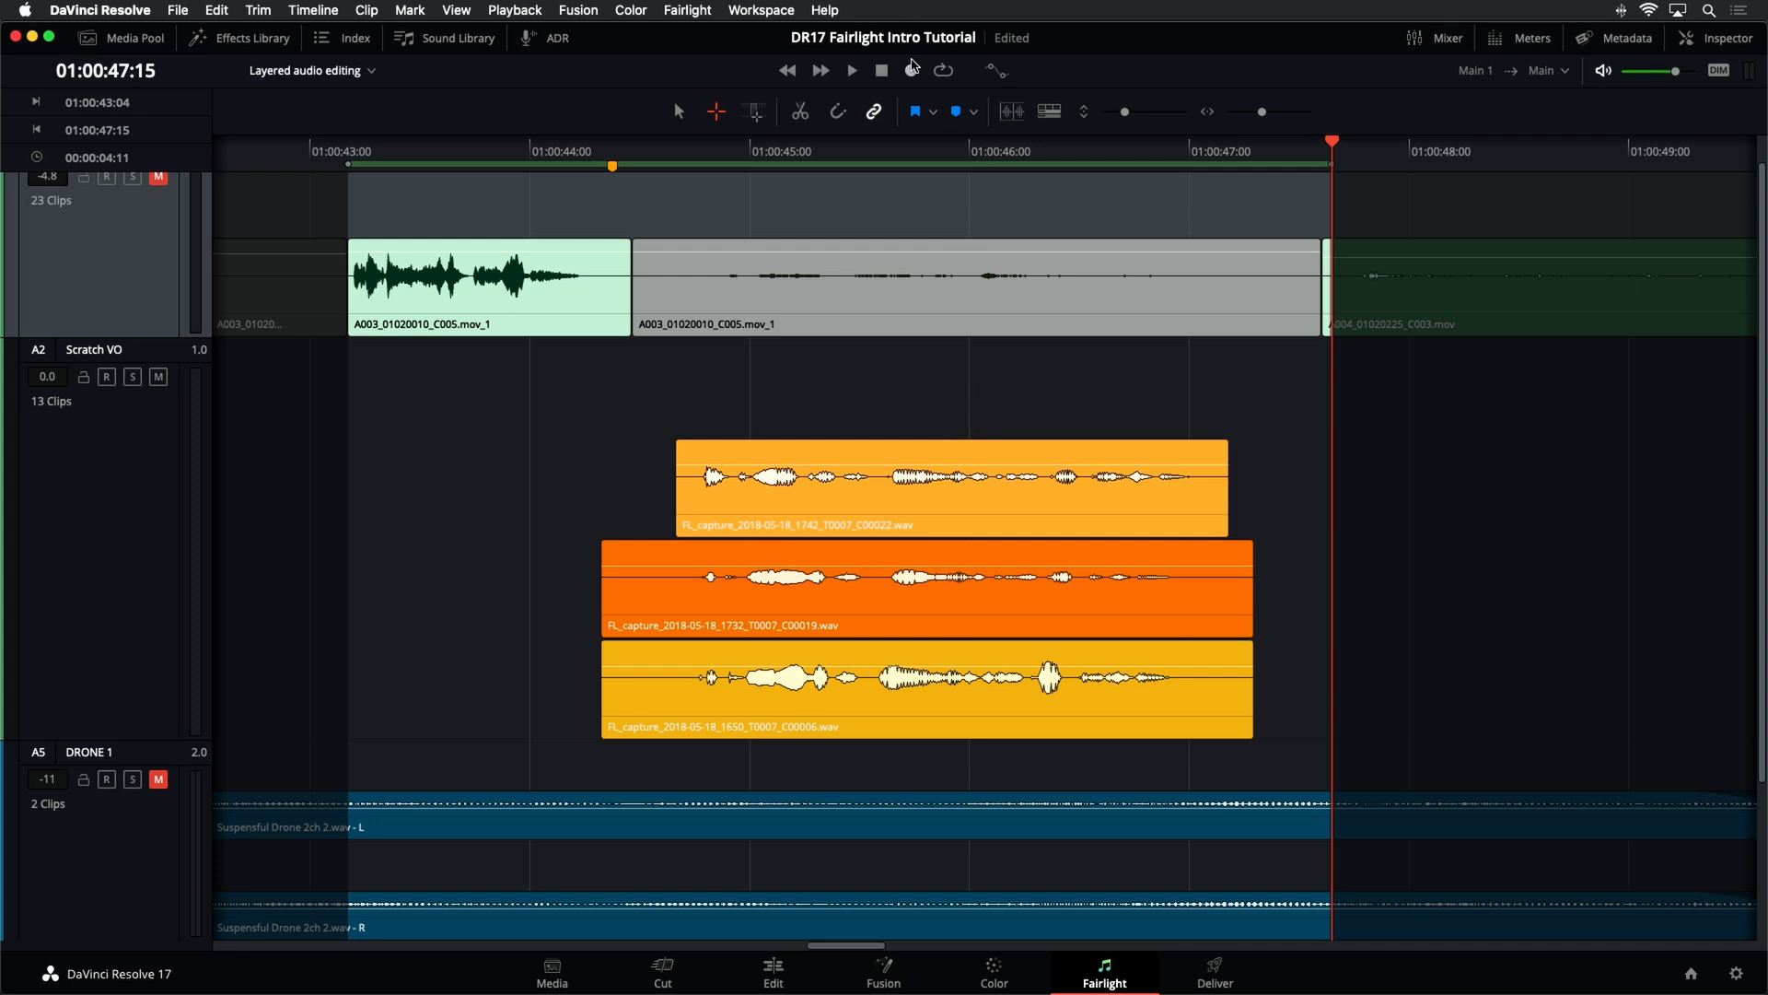
# Turn on looping, unmute the DIALOGUE track, and play the marked range with the Scratch VO
pyautogui.click(943, 72)
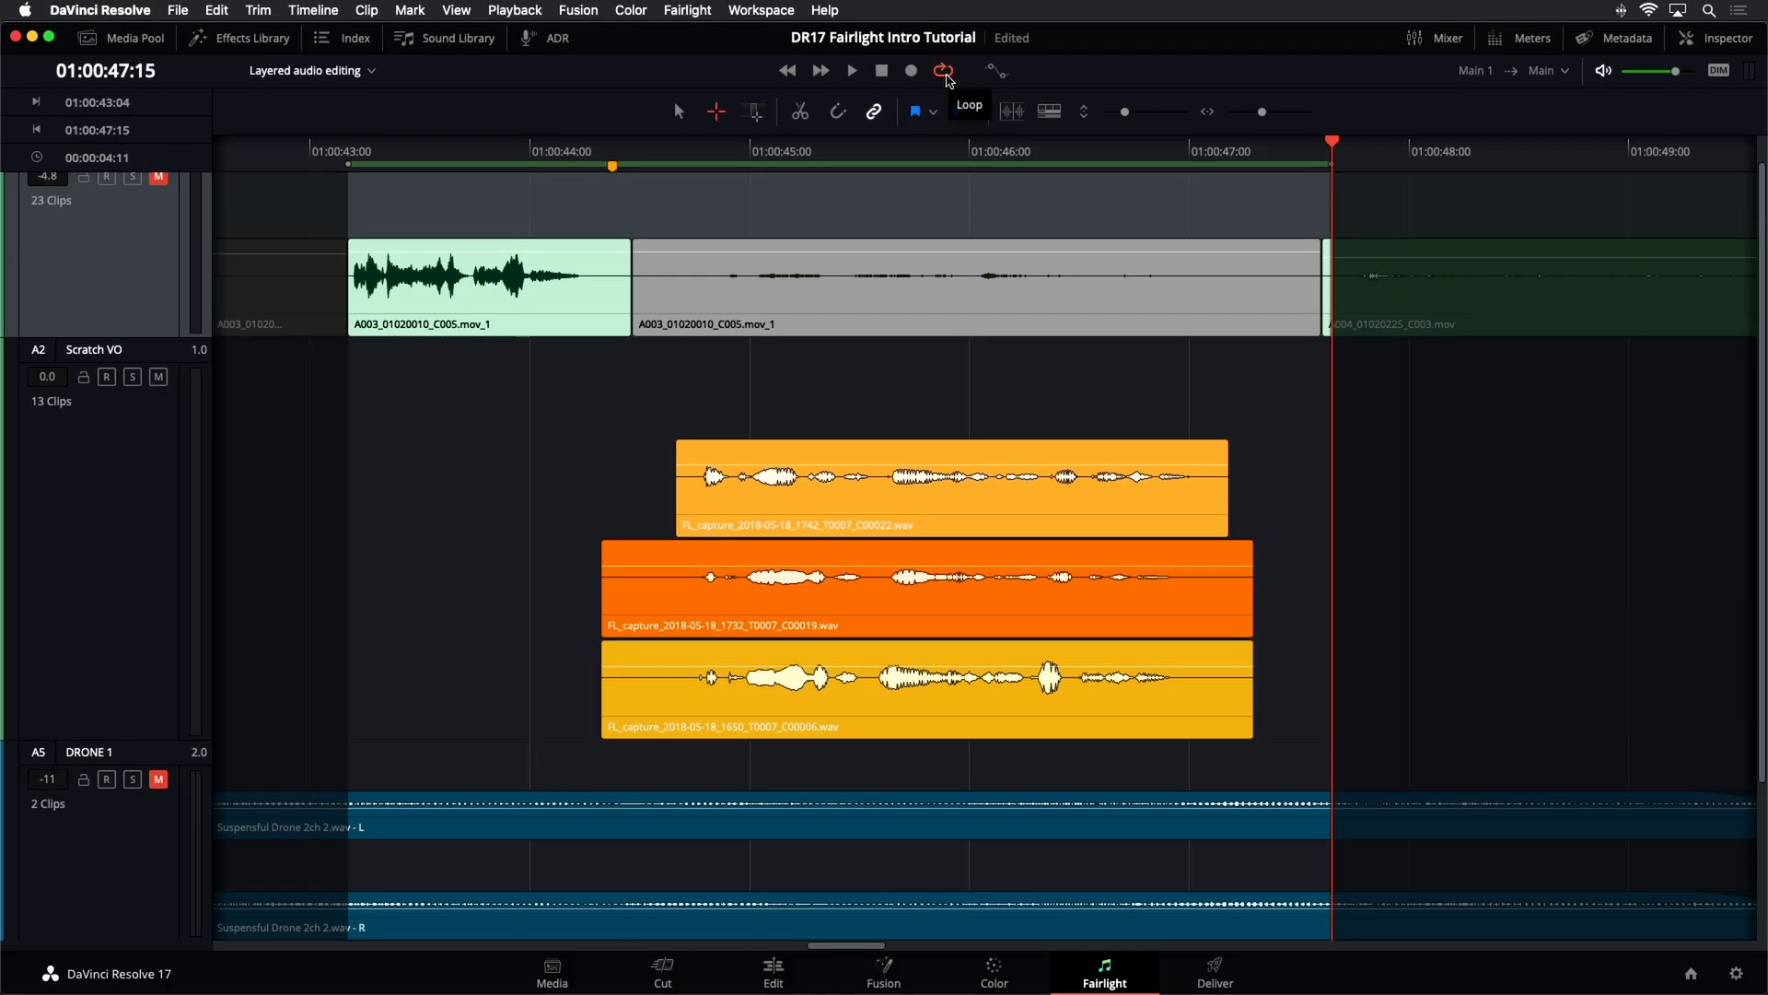
pyautogui.press('space')
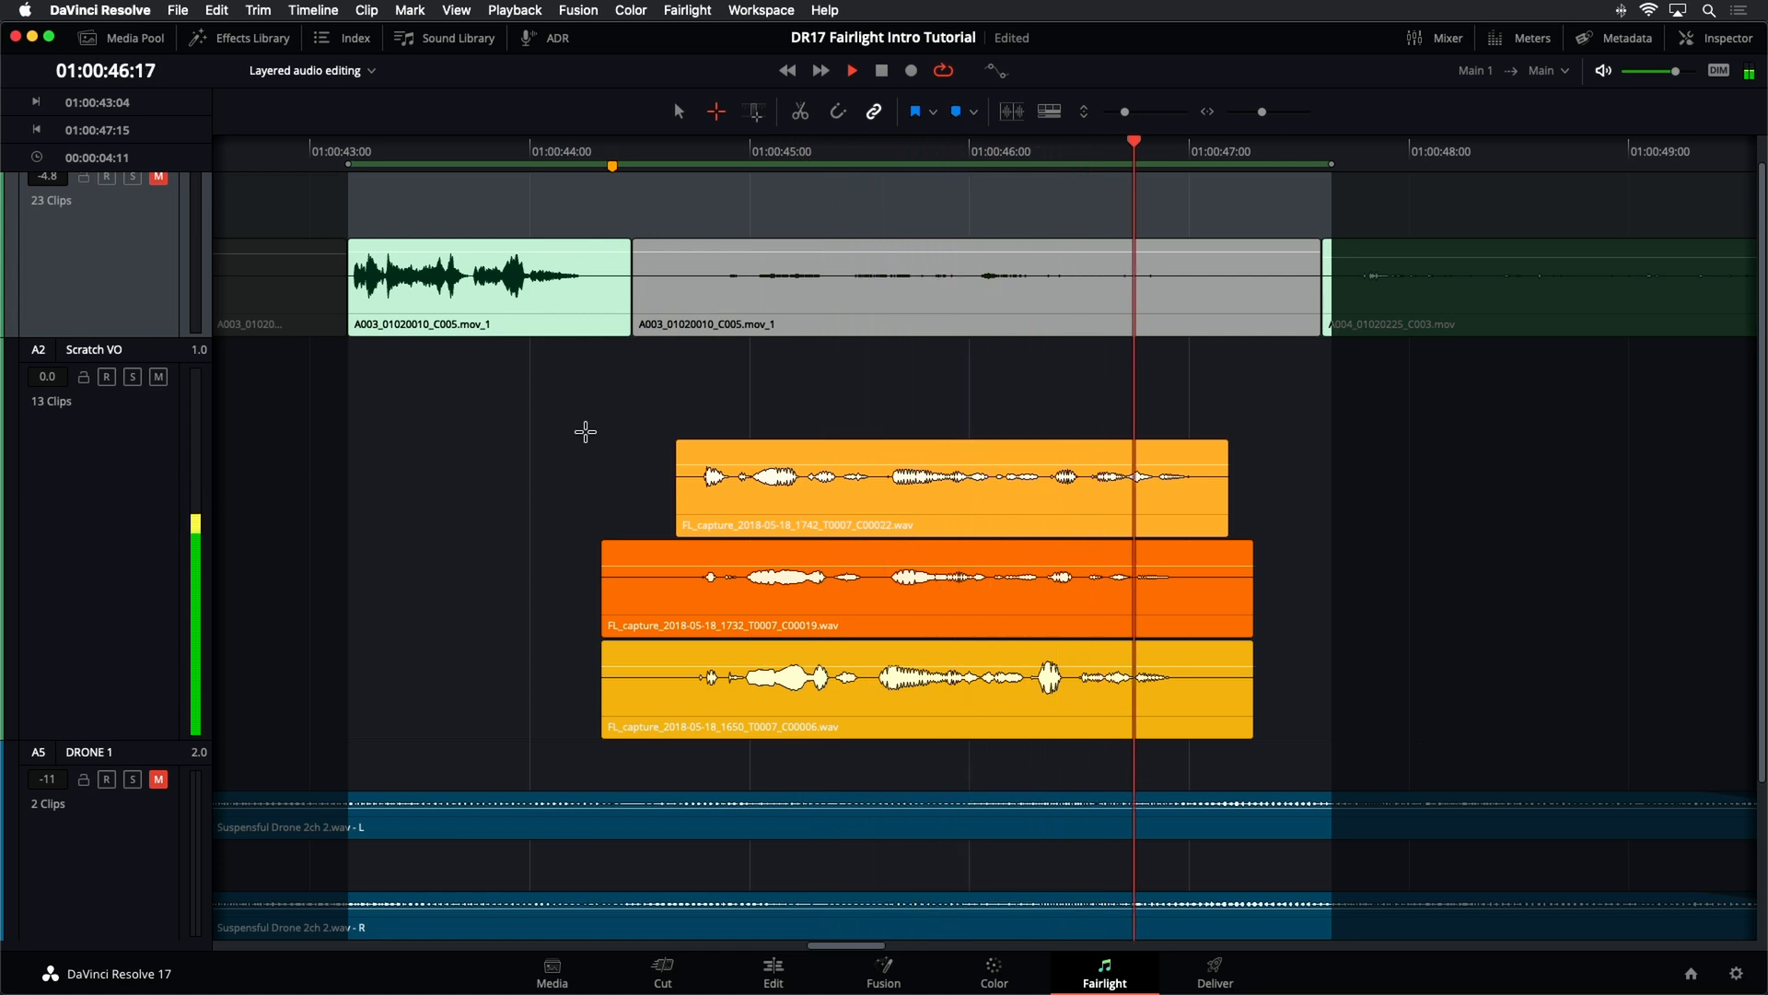
pyautogui.press('space')
pyautogui.scroll(1, 632, 396)
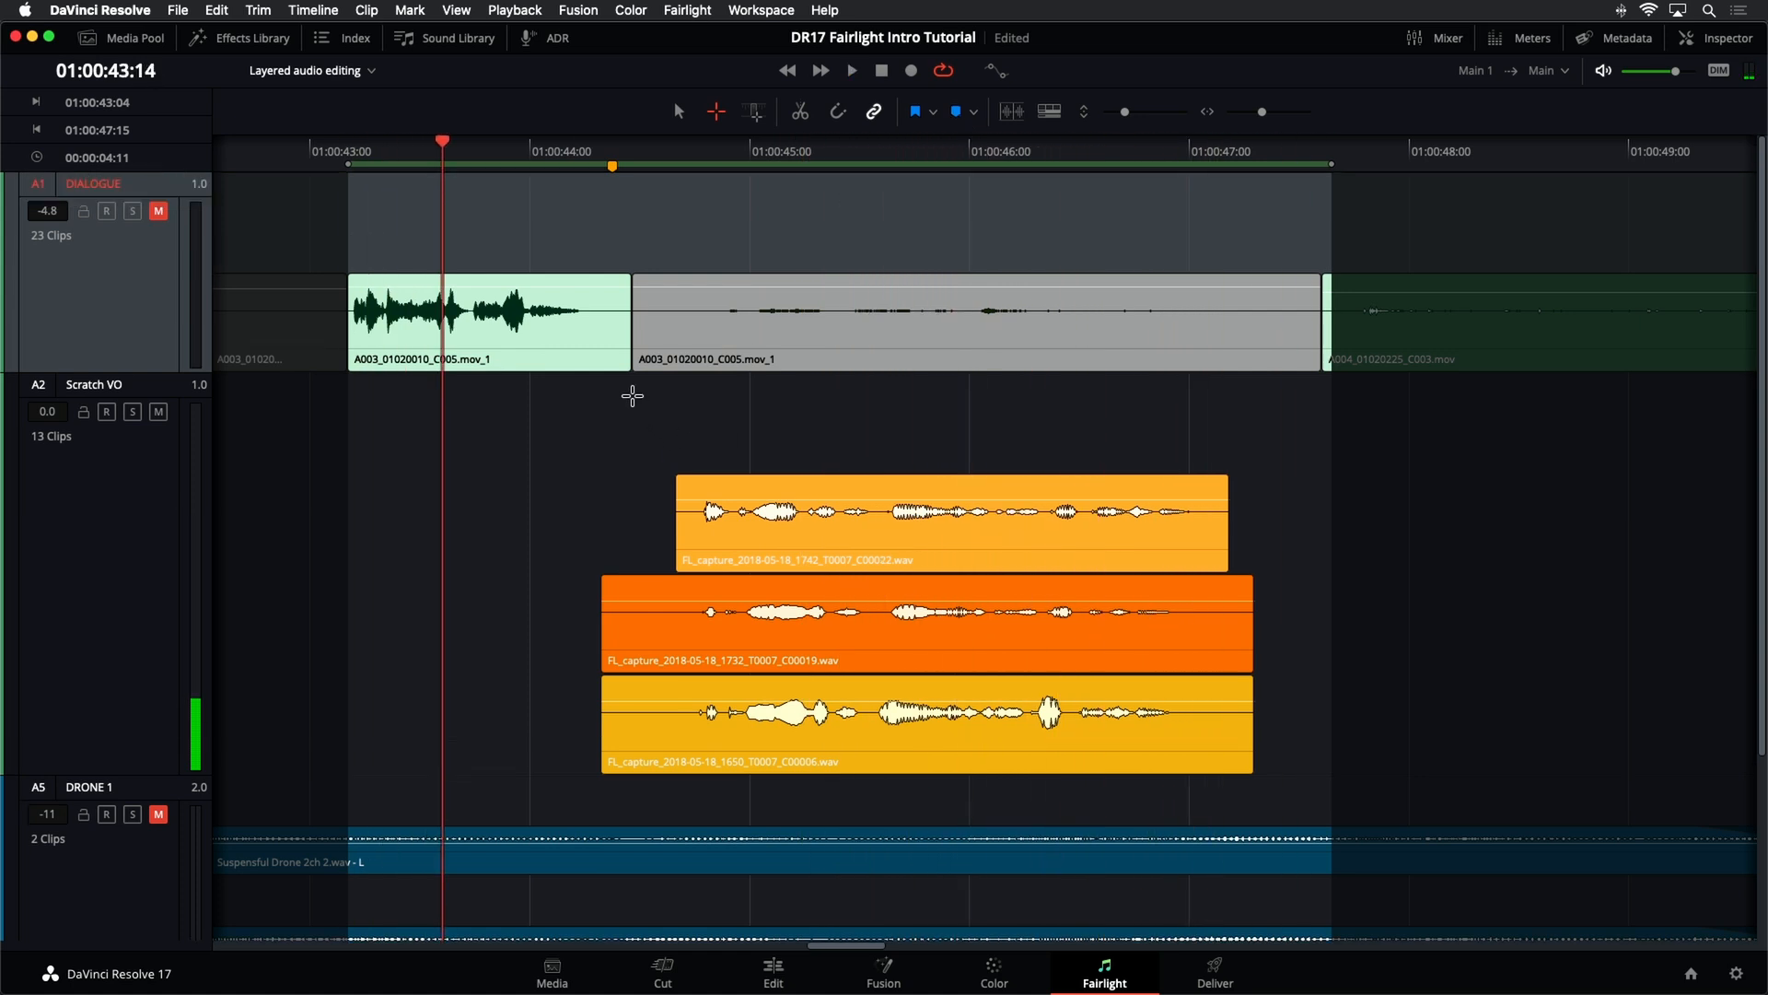
pyautogui.click(159, 211)
pyautogui.press('space')
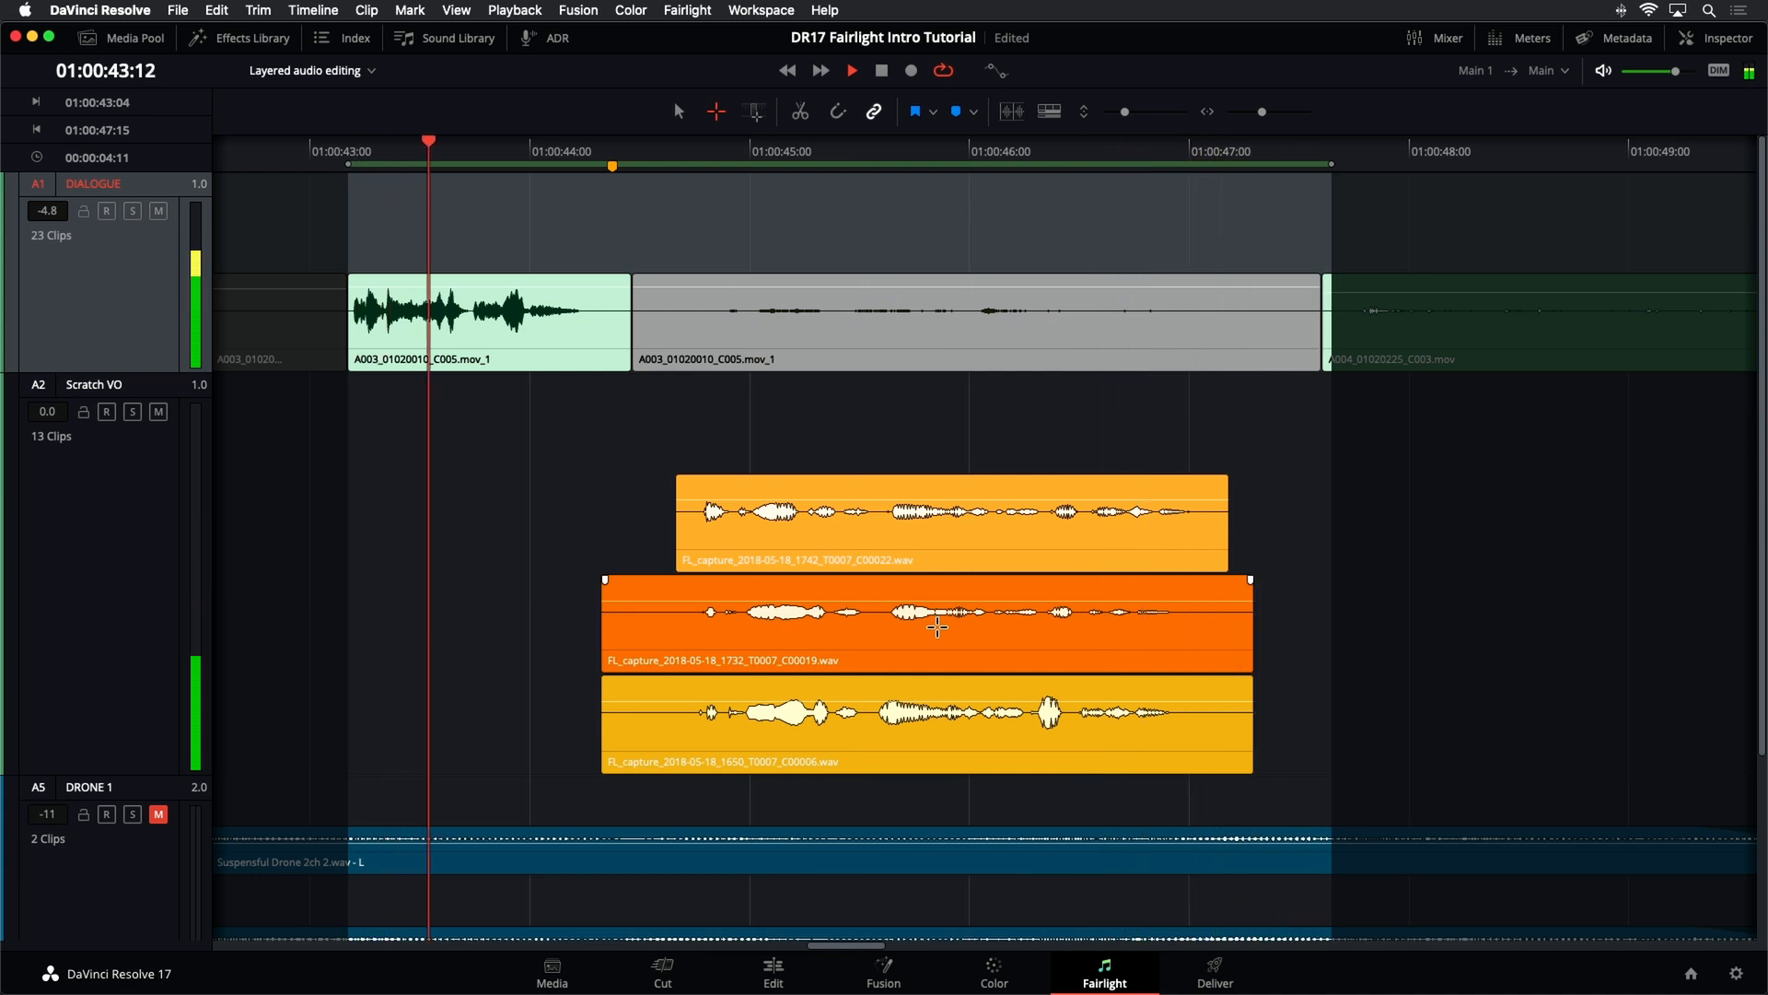
# During looped playback, audition the fifth phrase's takes by moving each to the top layer, ending with FL_capture_2018-05-18_1732_T0007_C00019.wav on top
pyautogui.press('a')
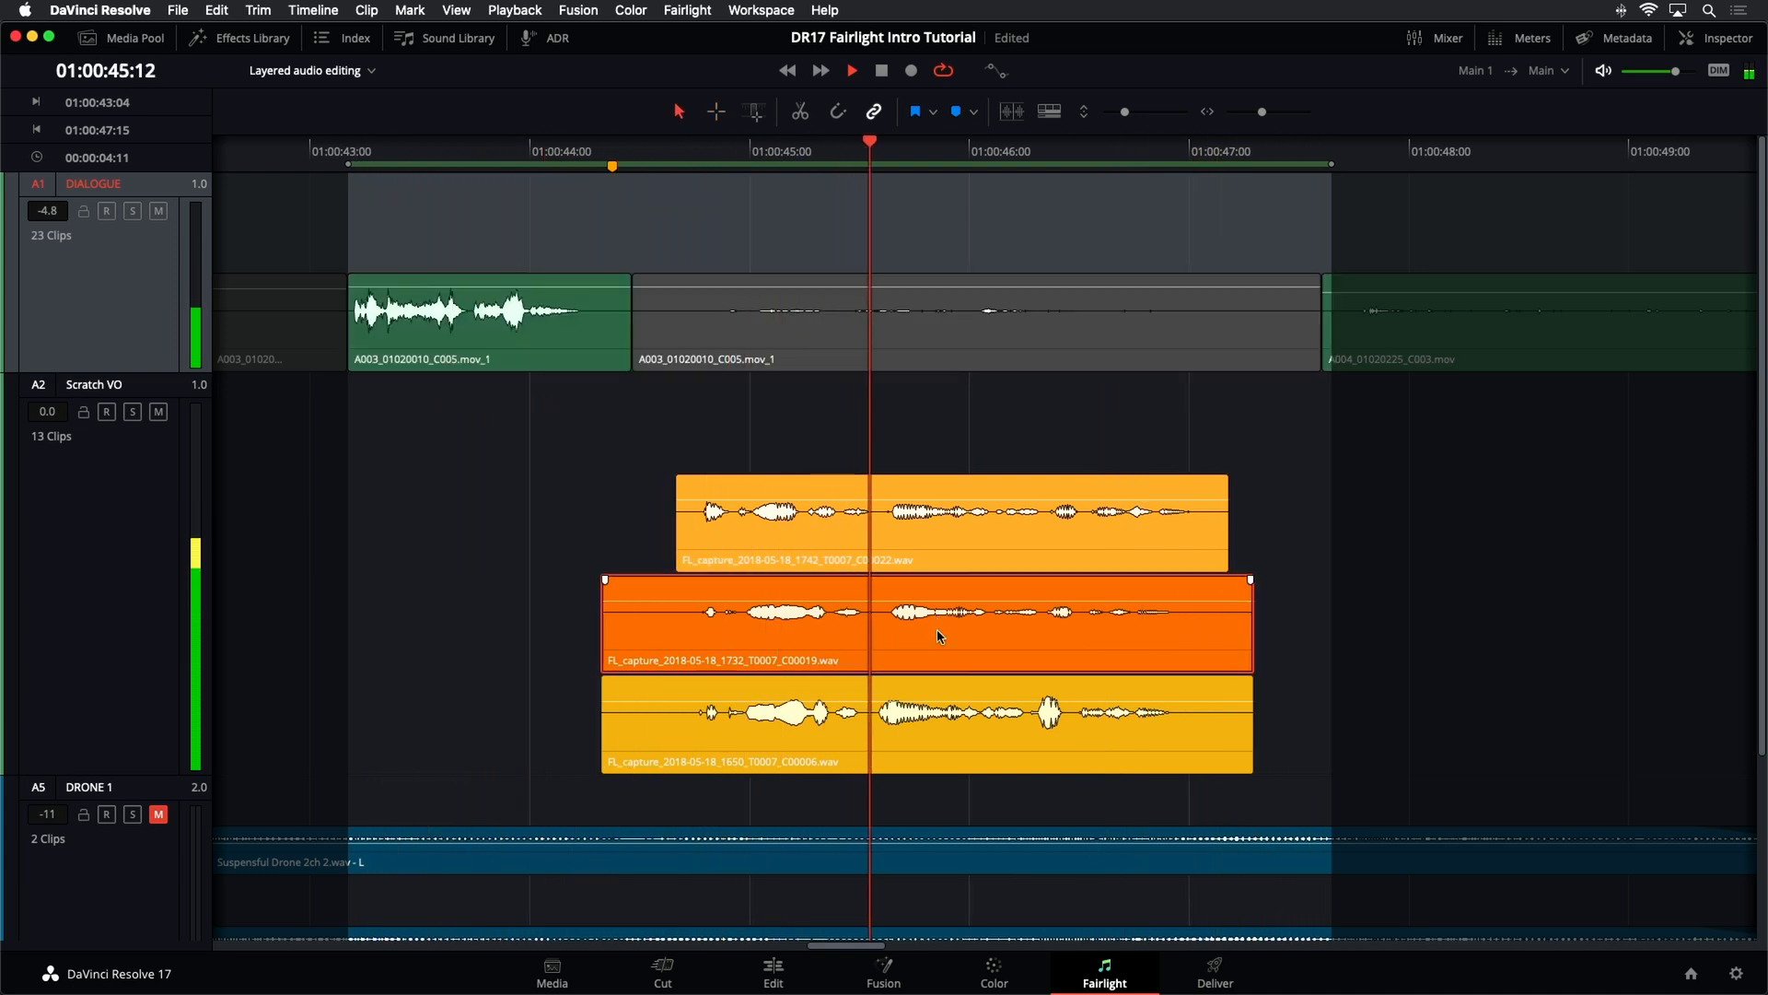
pyautogui.moveTo(937, 628); pyautogui.dragTo(943, 509)
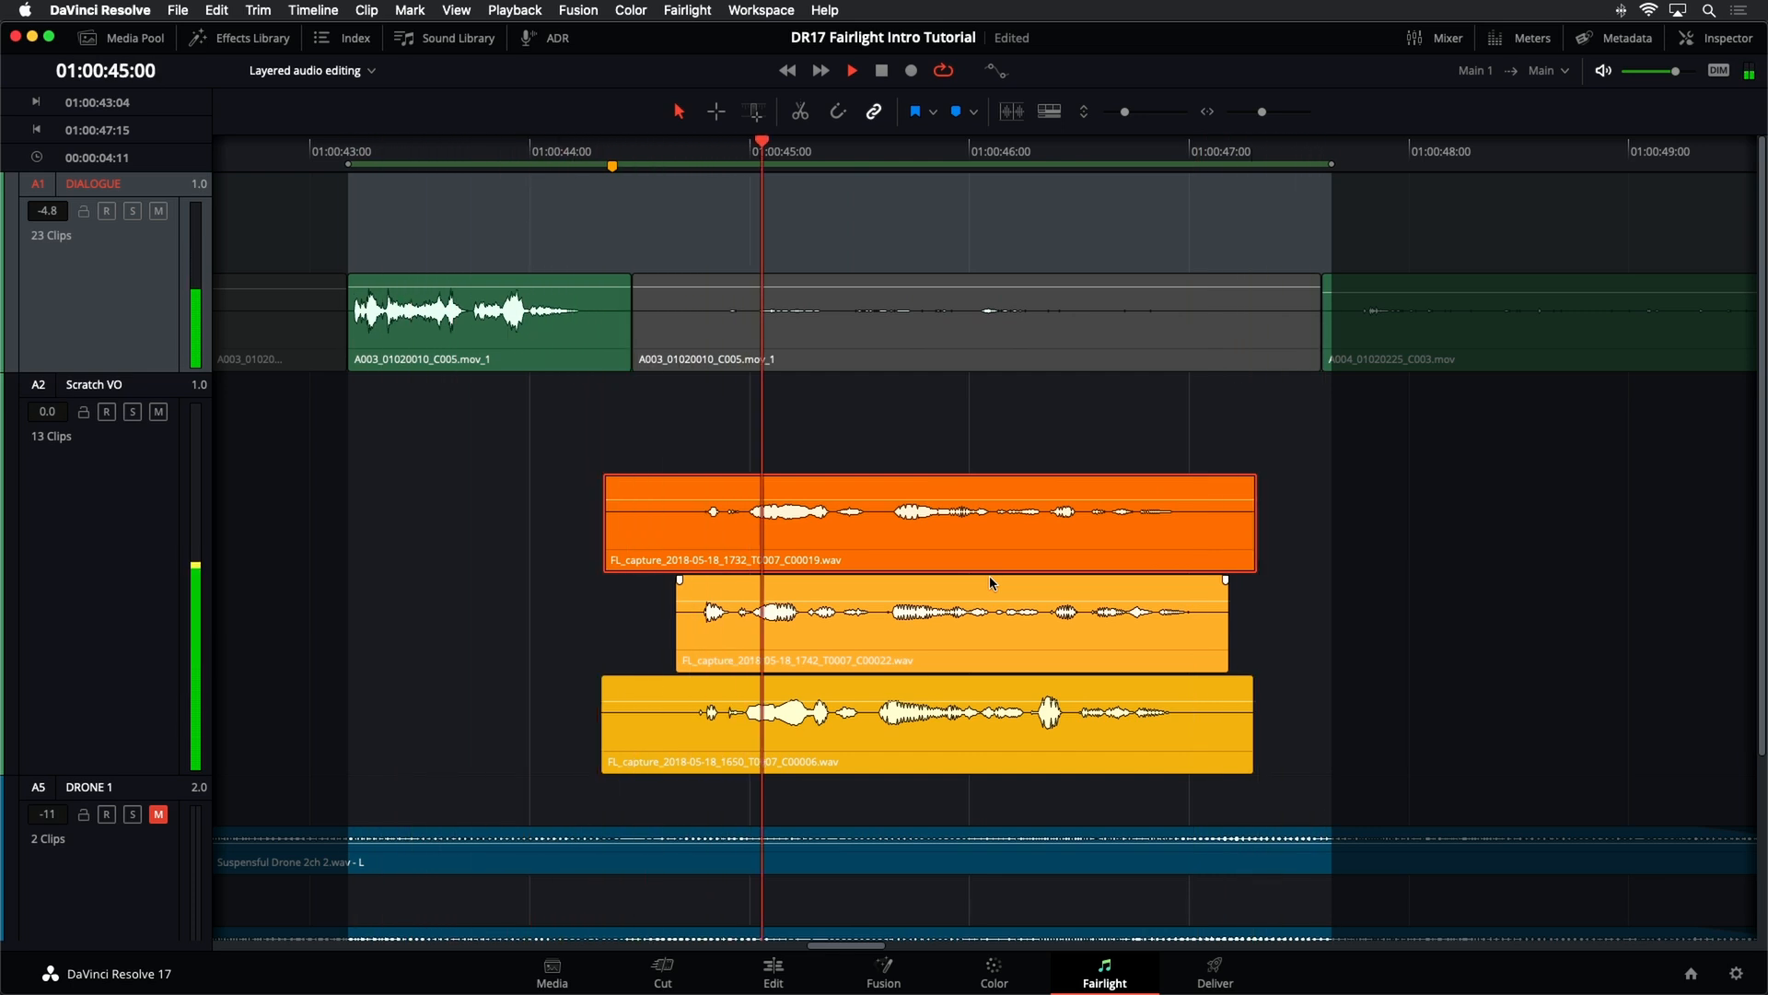
pyautogui.click(1006, 734)
pyautogui.moveTo(1006, 727); pyautogui.dragTo(1017, 491)
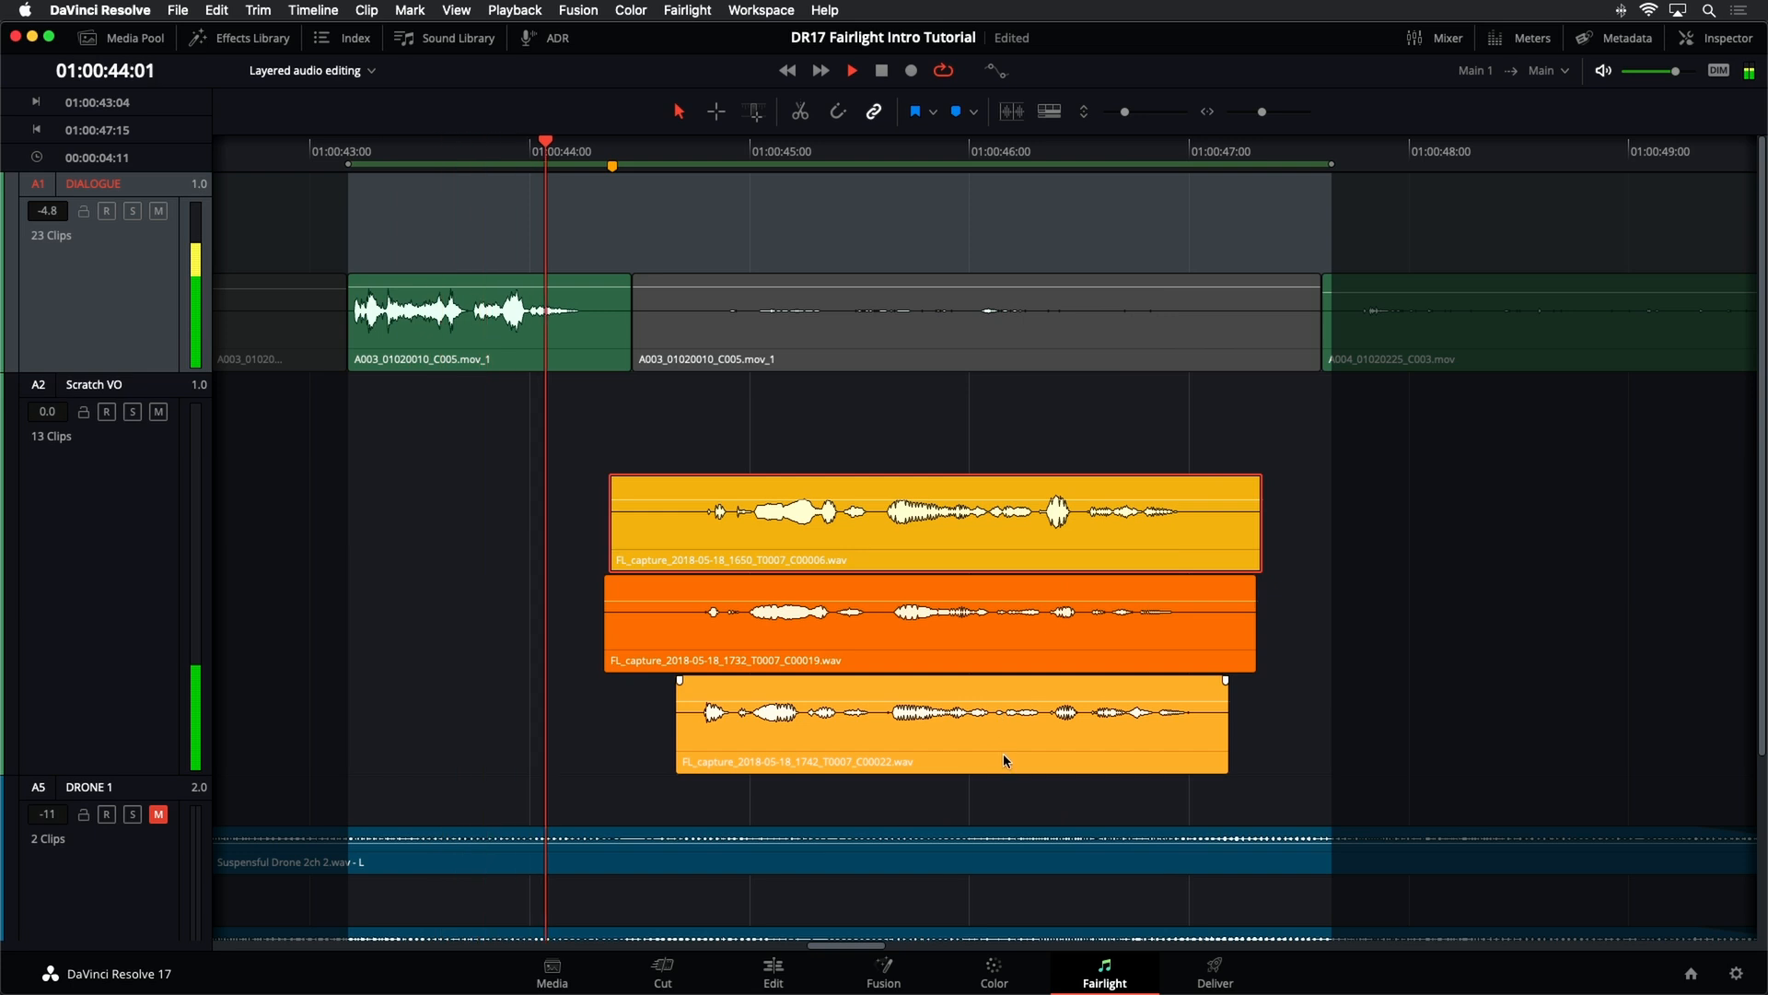
pyautogui.moveTo(1003, 753); pyautogui.dragTo(1000, 488)
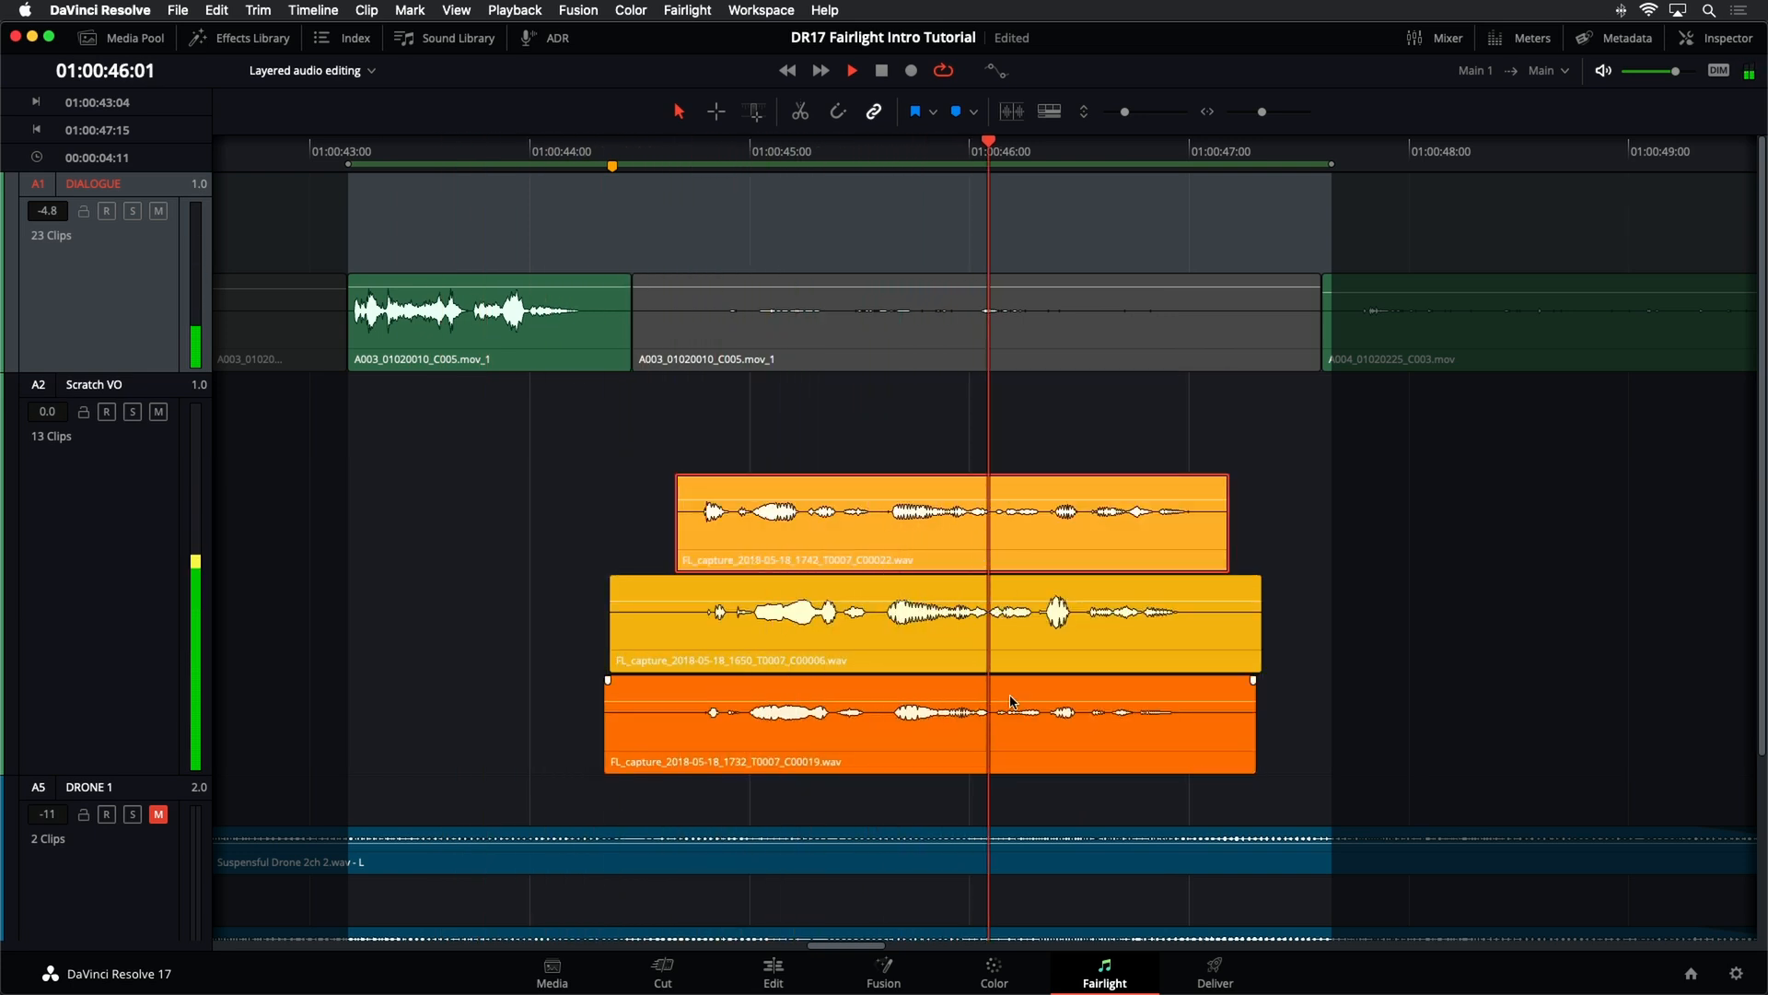
pyautogui.moveTo(1017, 697); pyautogui.dragTo(1046, 571)
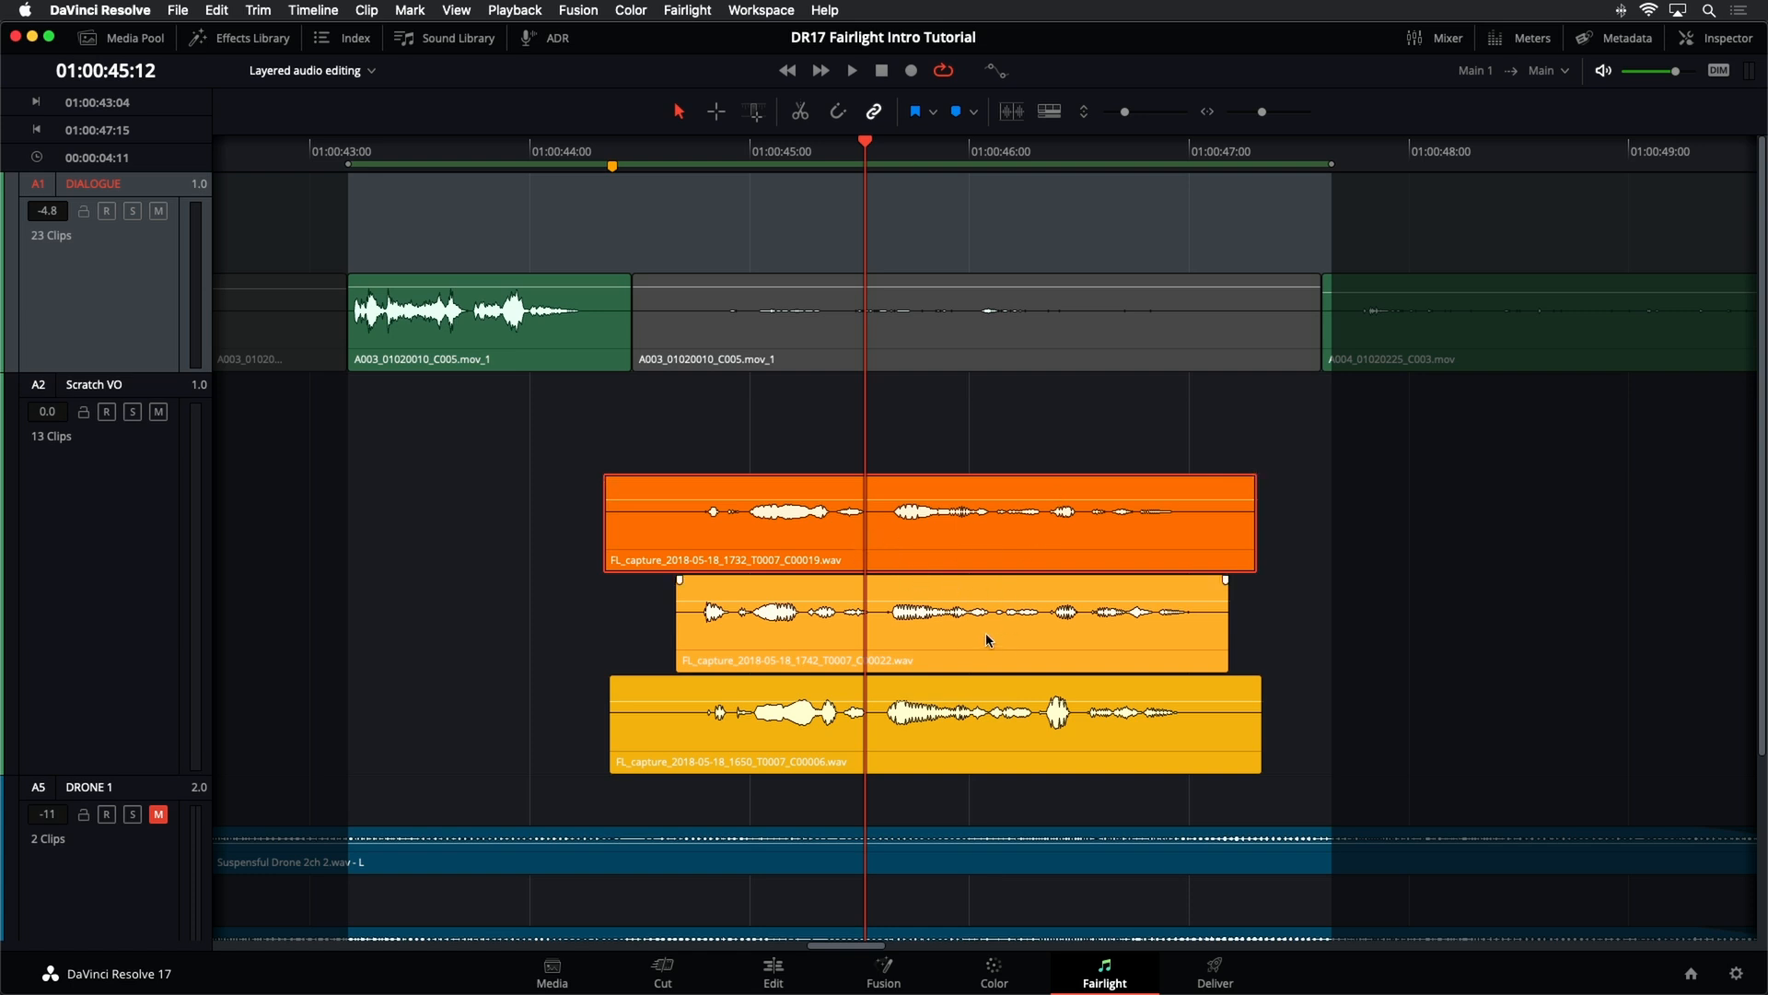
pyautogui.click(878, 441)
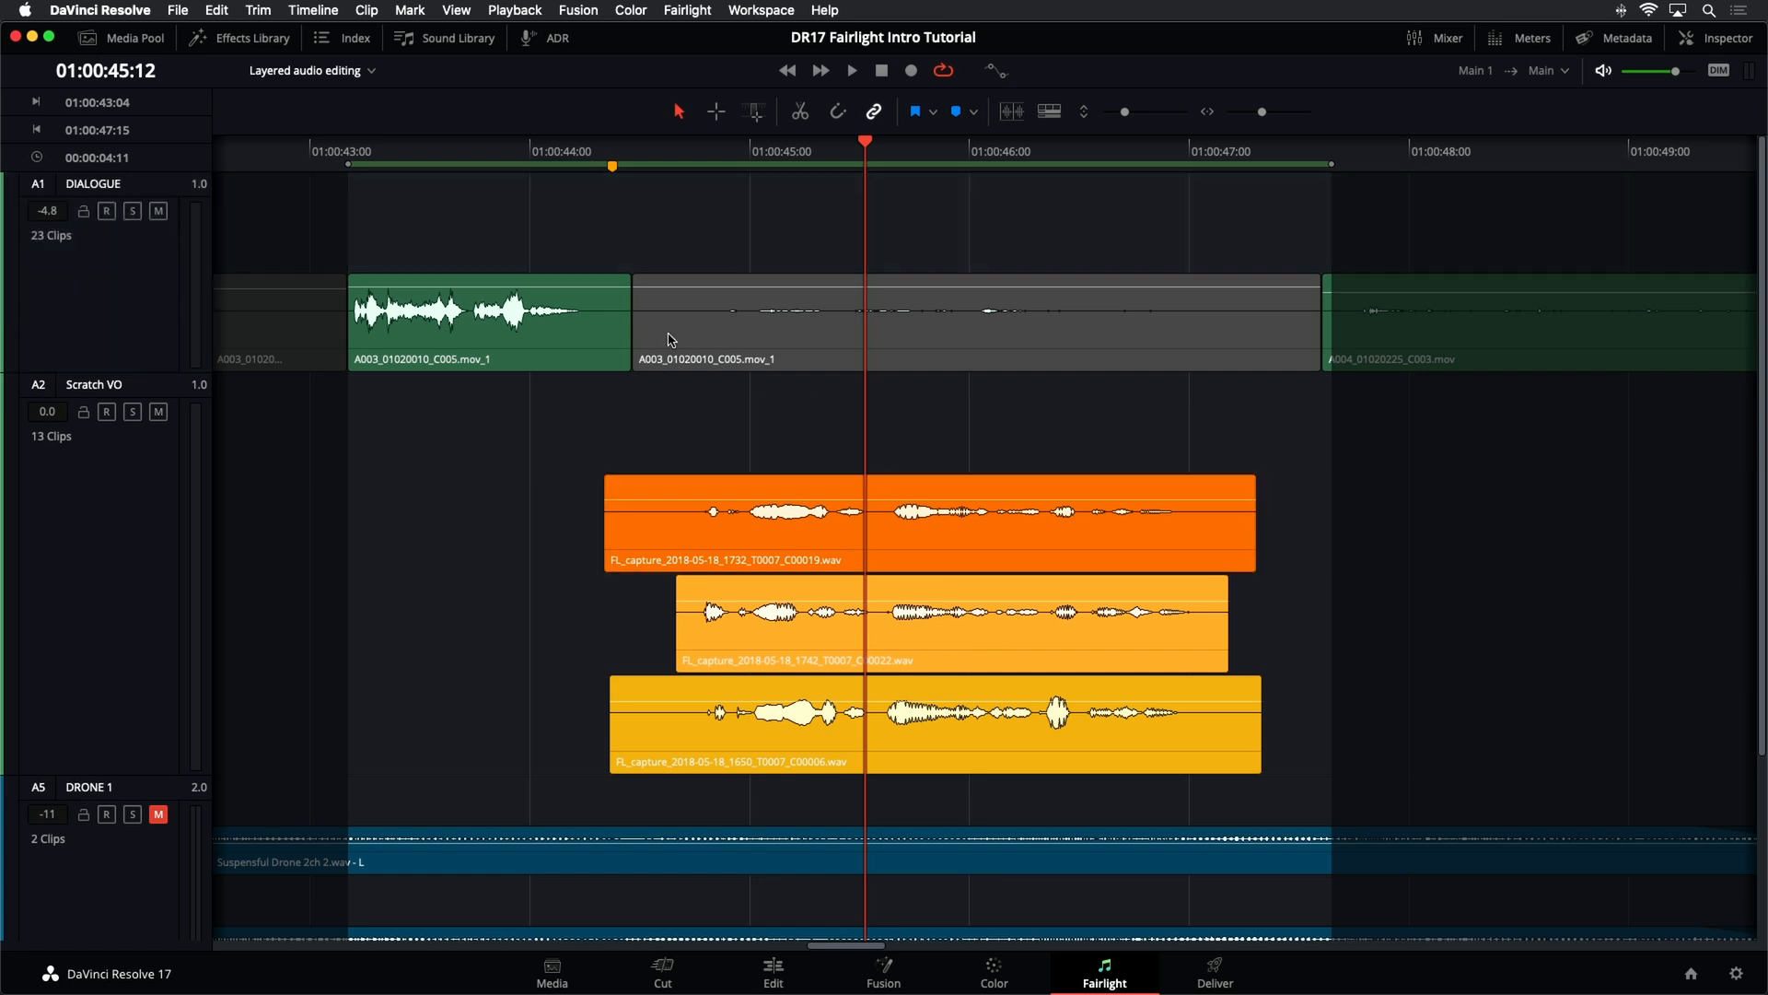
# Hide the audio track layers, clear the marked range, and fit the whole timeline and all its tracks in view
pyautogui.click(460, 10)
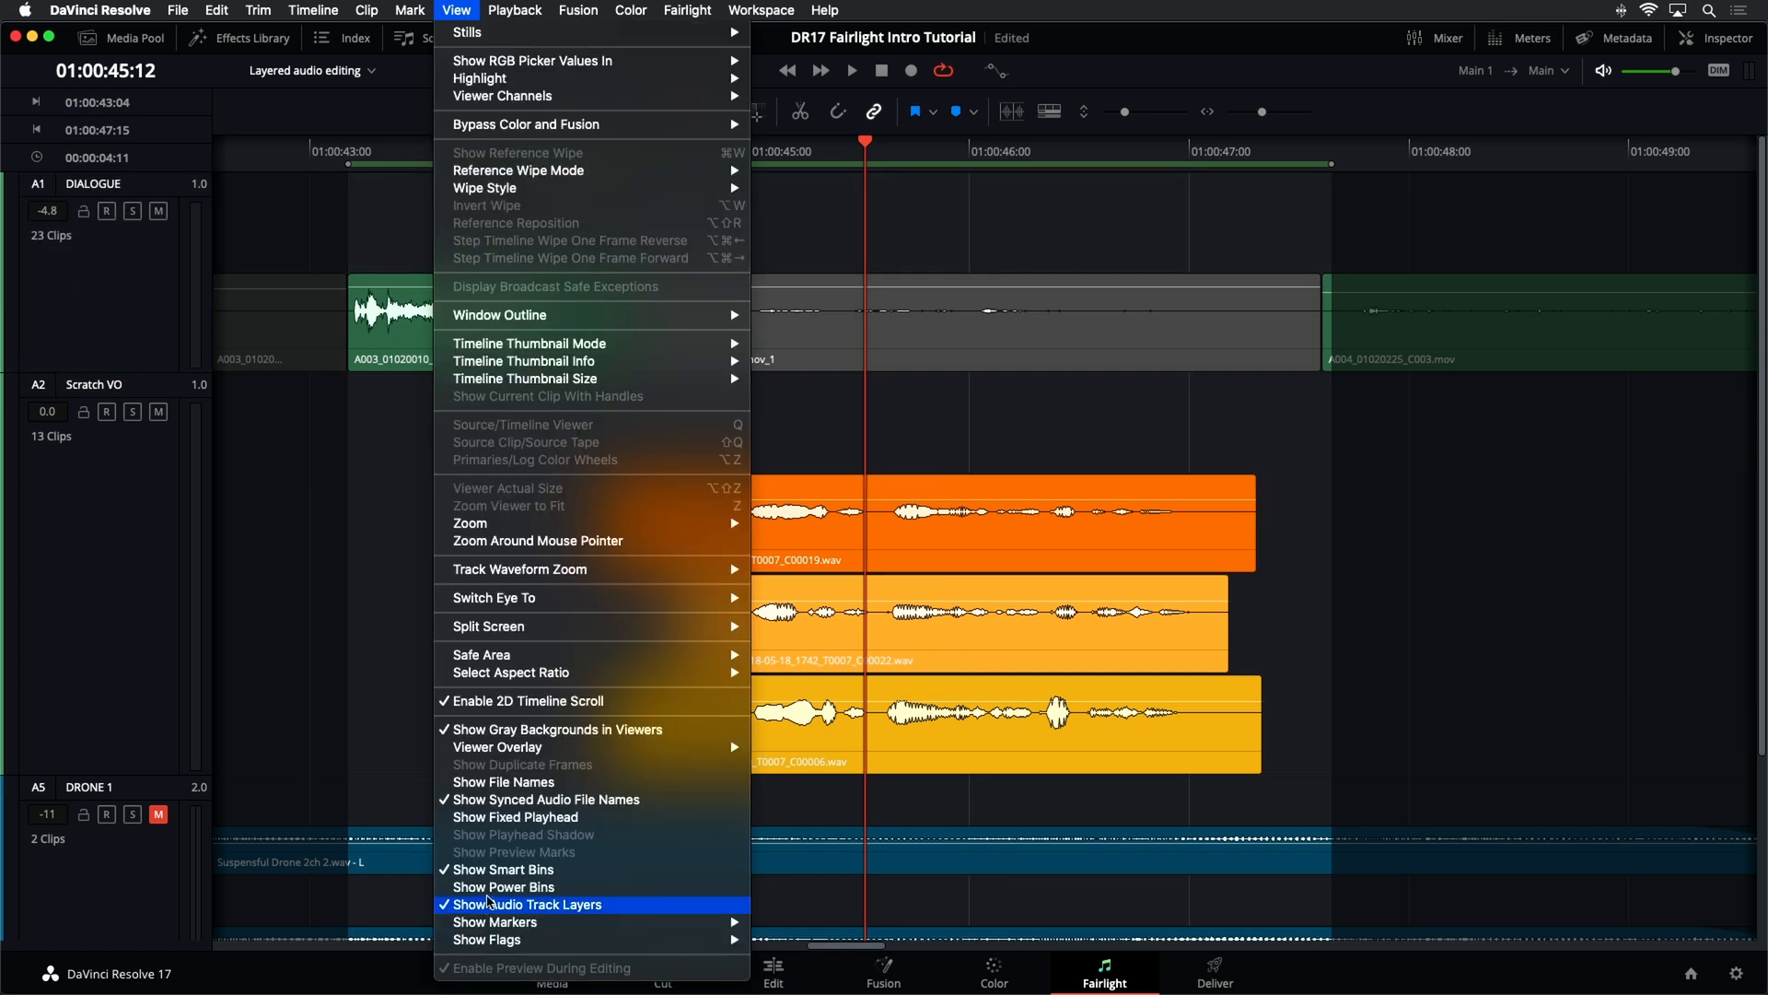
pyautogui.click(489, 902)
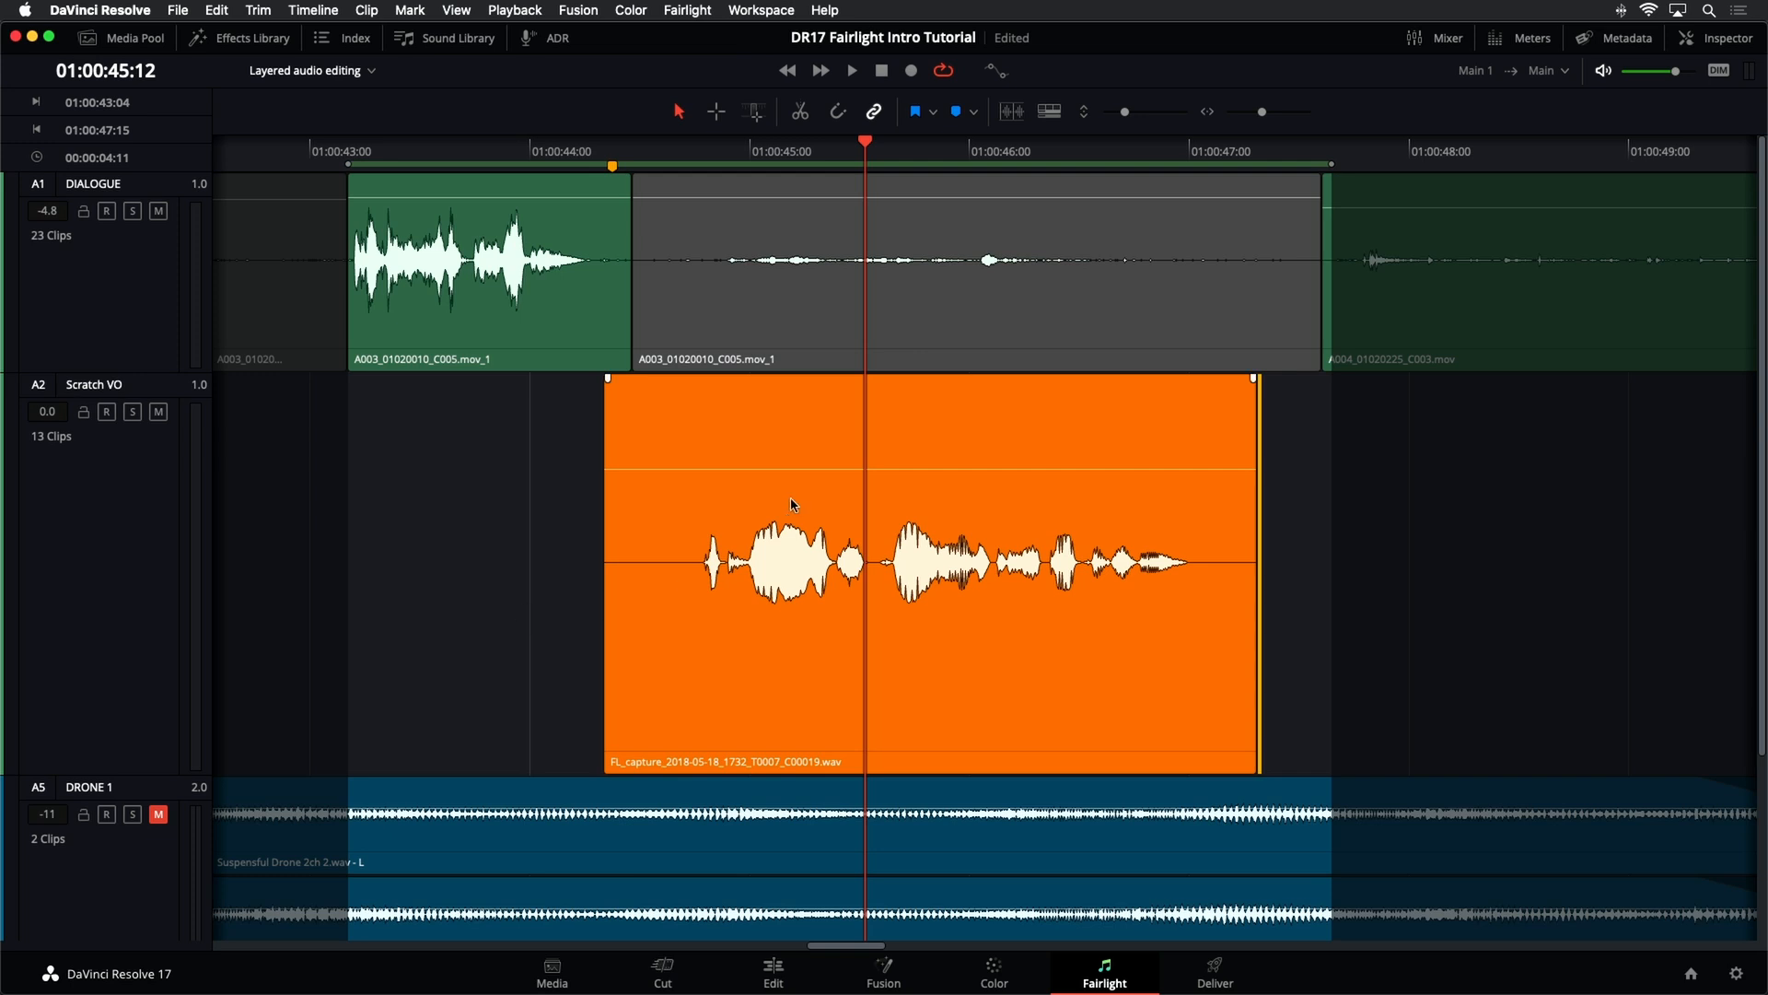
pyautogui.hotkey('shift', 'z')
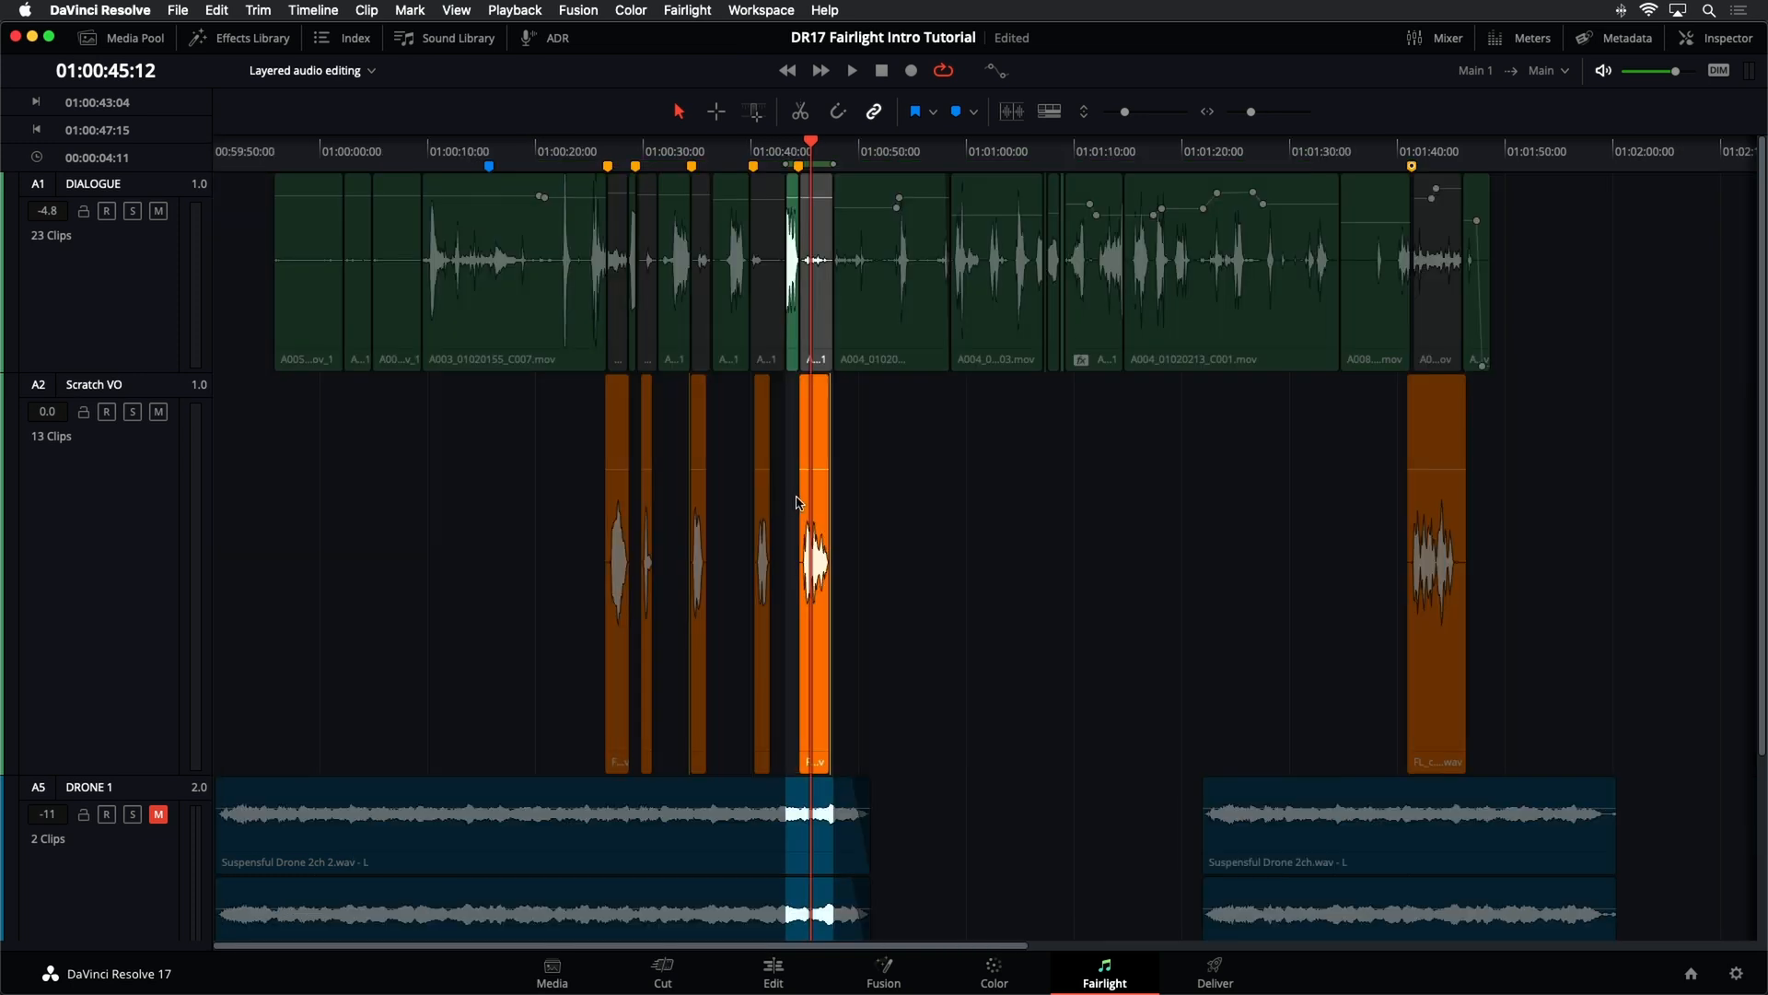
pyautogui.hotkey('alt', 'x')
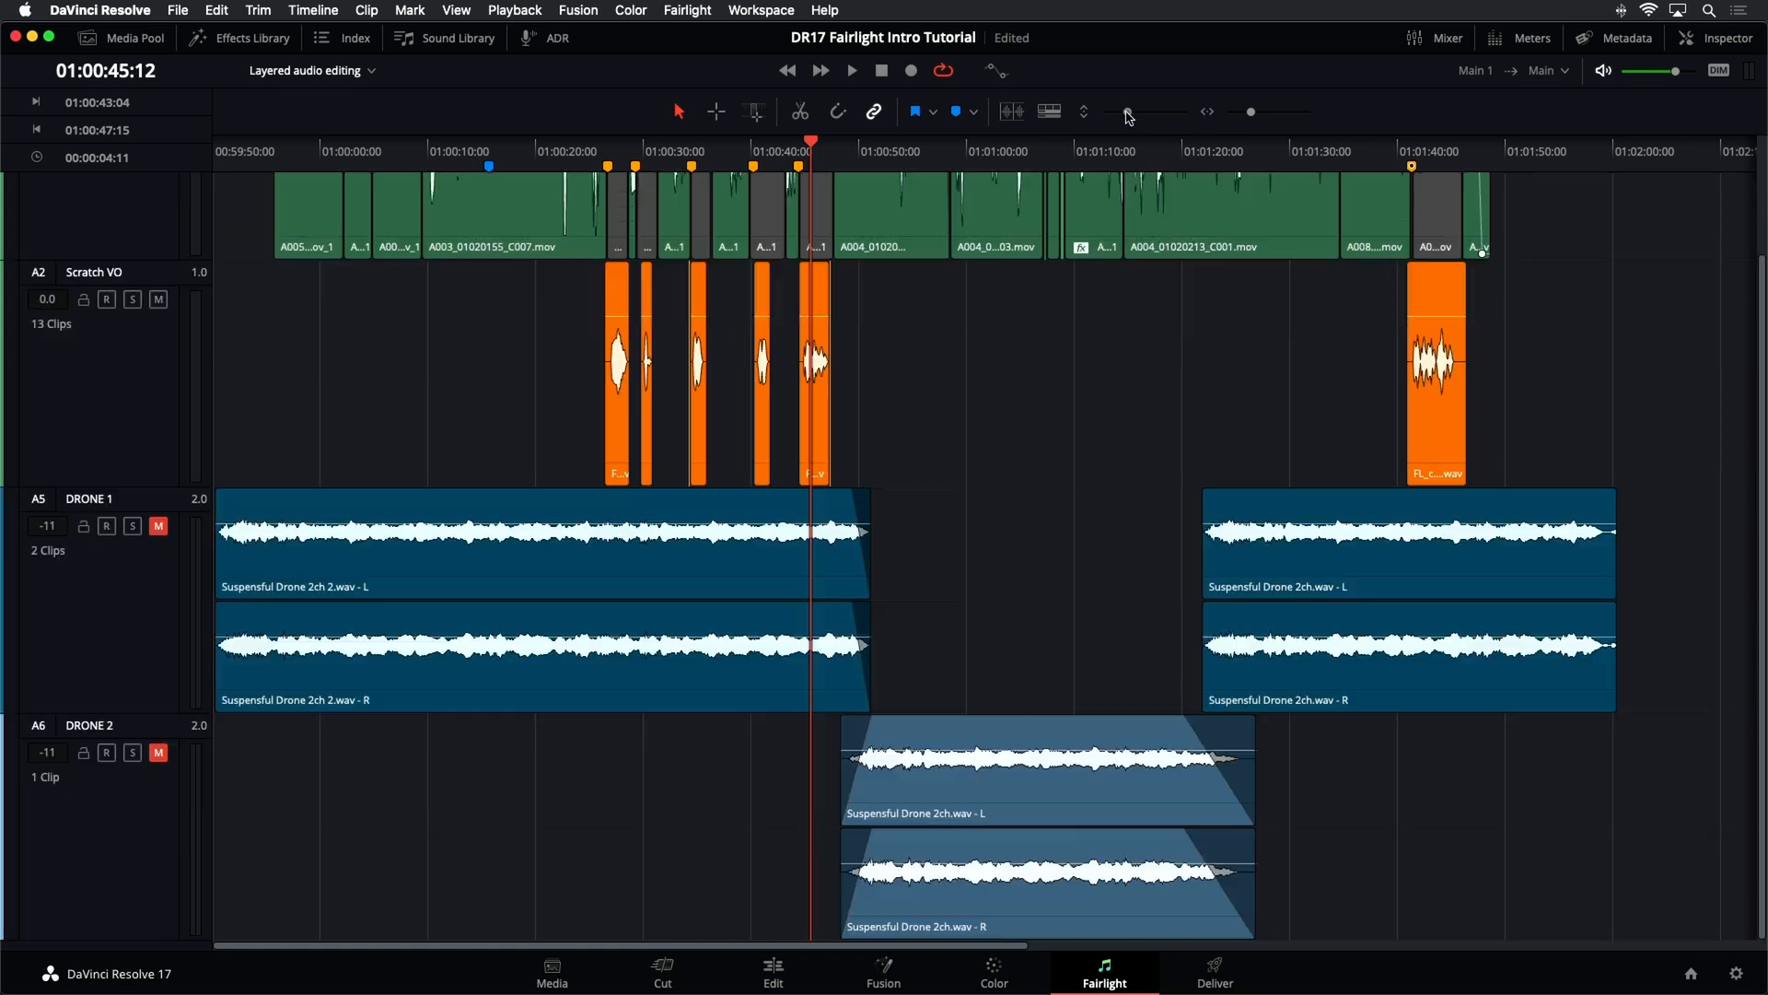
pyautogui.moveTo(1125, 111); pyautogui.dragTo(1119, 112)
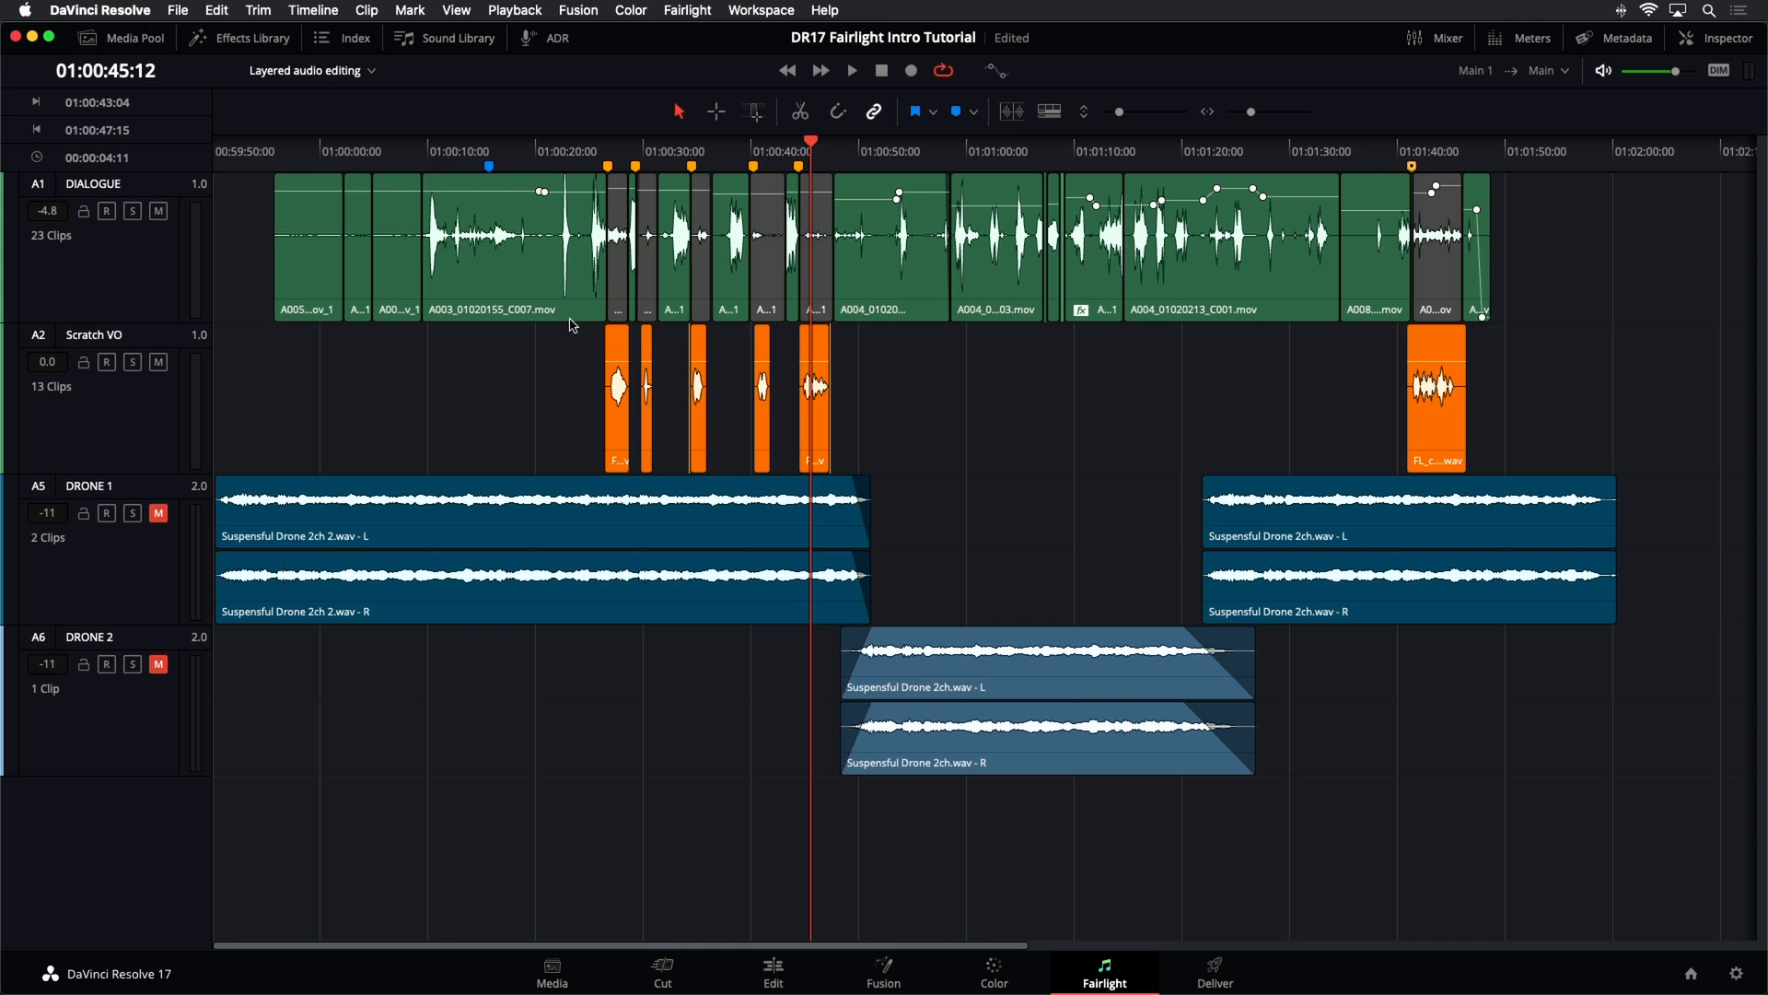
# Switch to the Music Crossfades Start timeline and show the meters
pyautogui.click(359, 73)
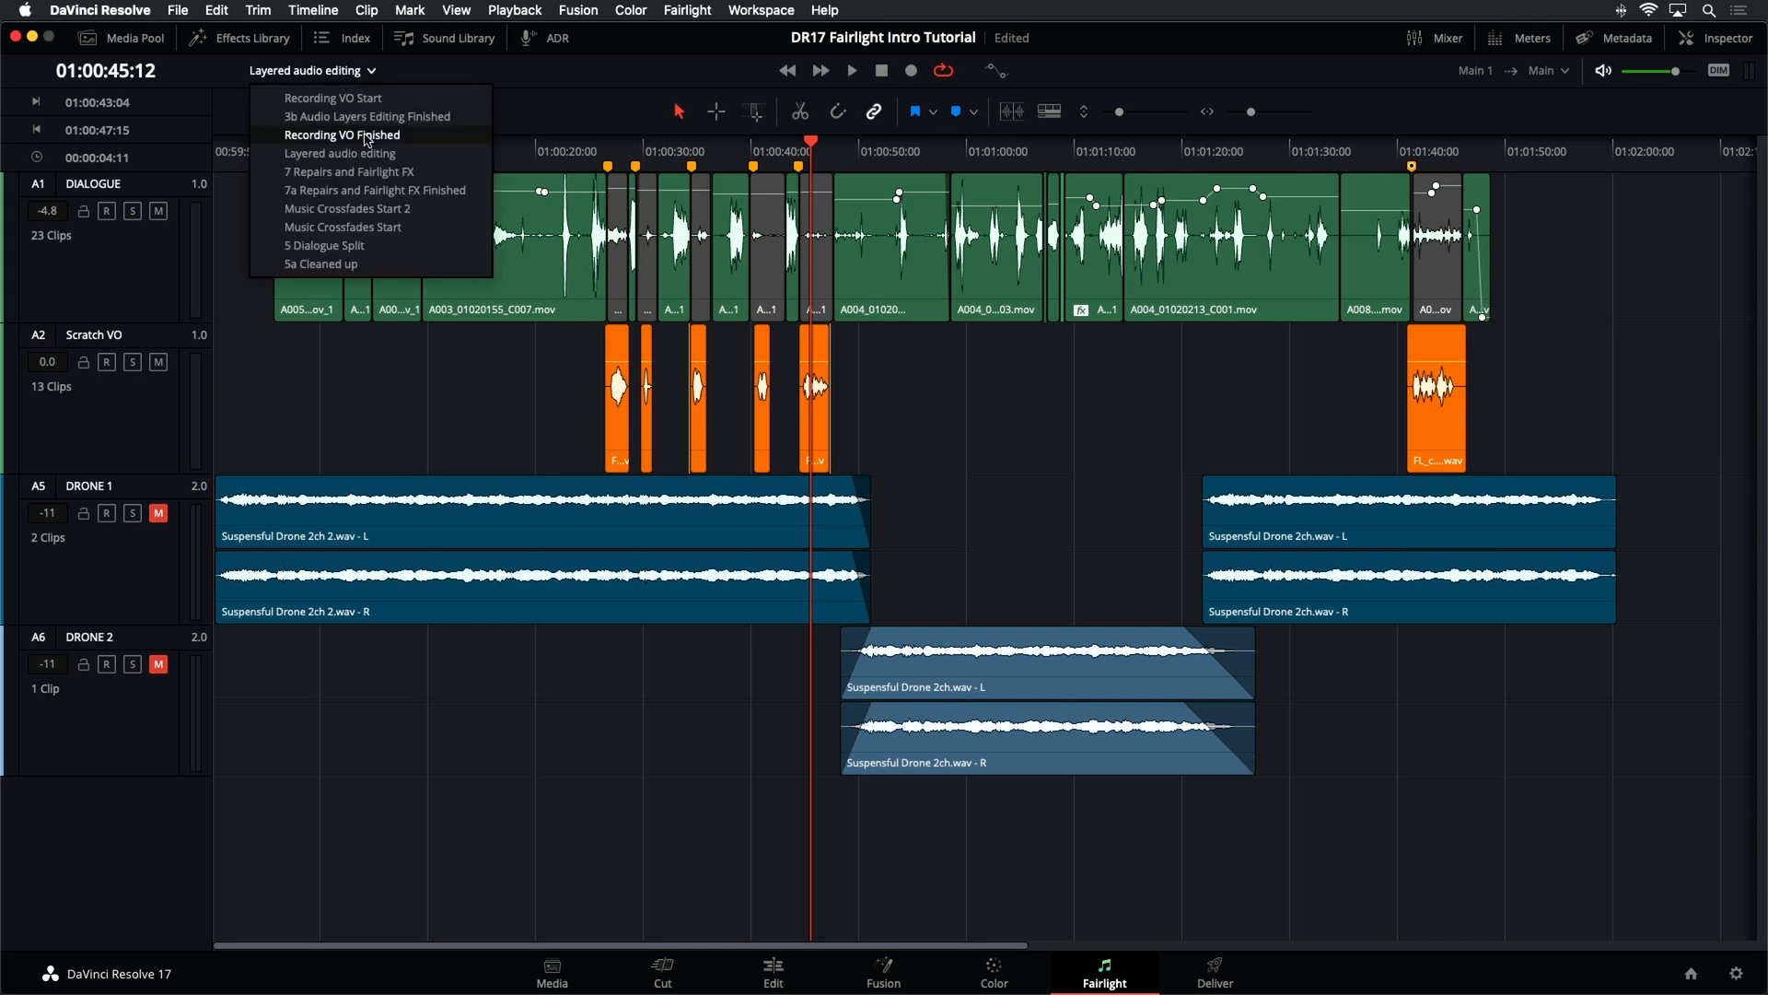
pyautogui.click(375, 228)
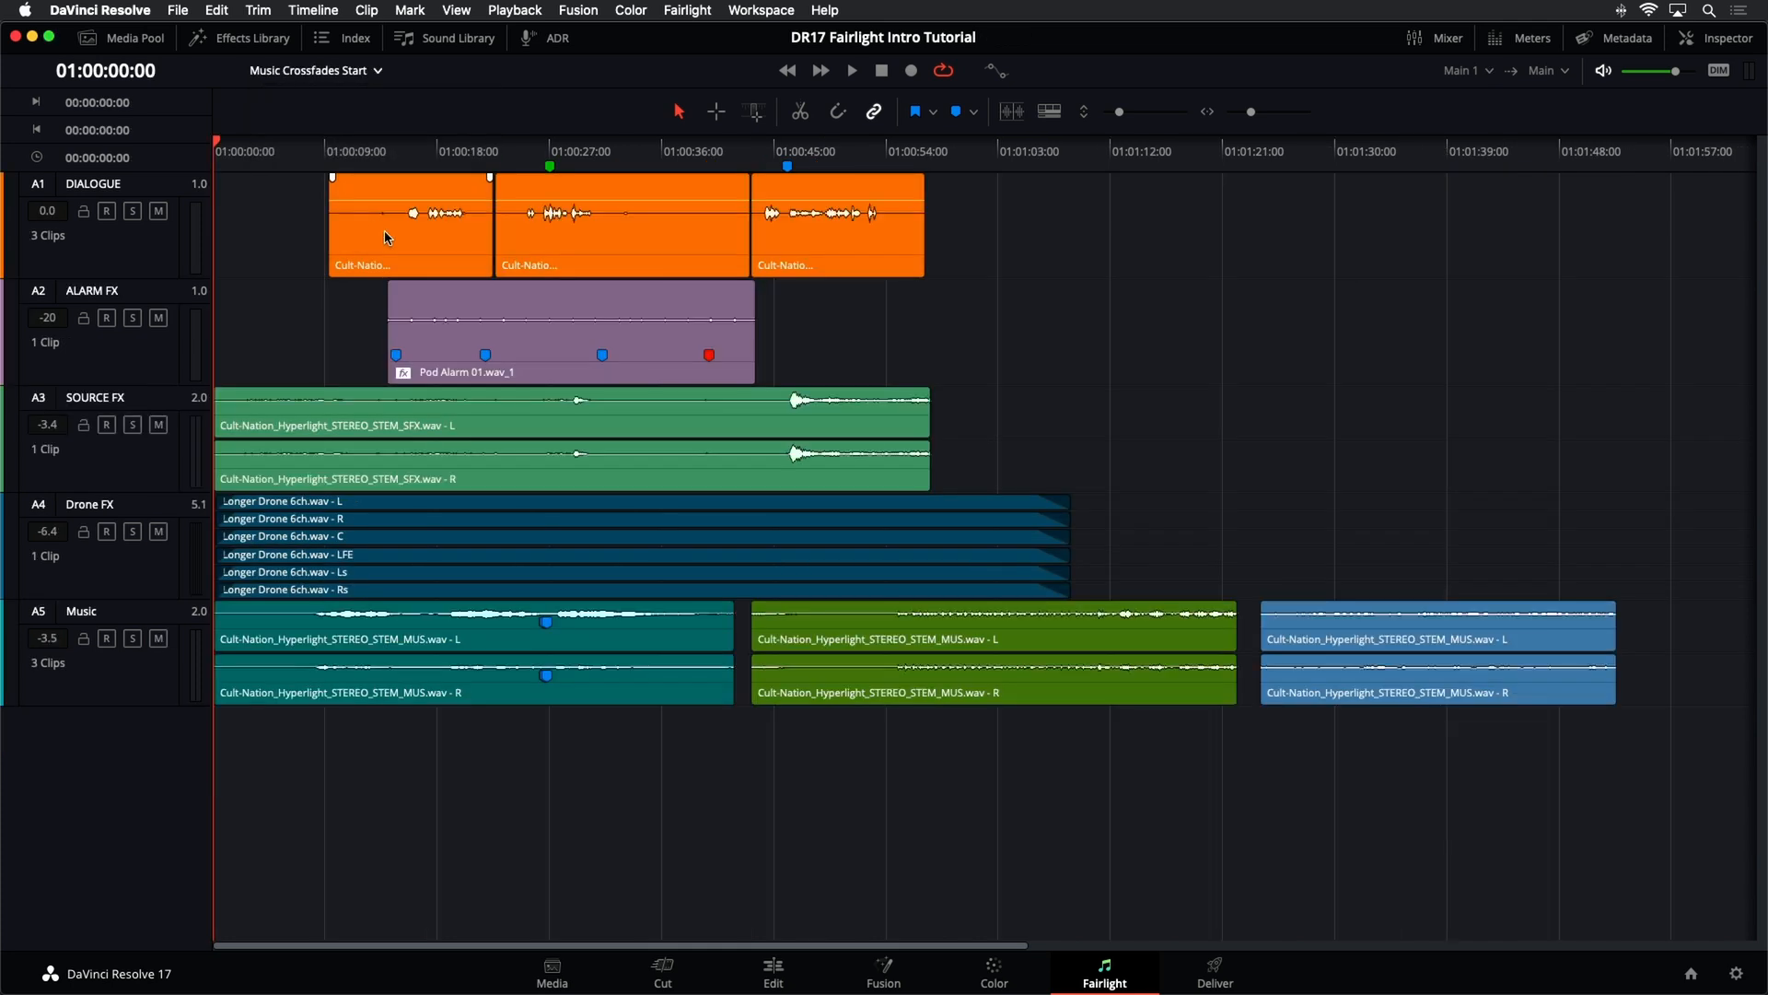
pyautogui.click(1519, 38)
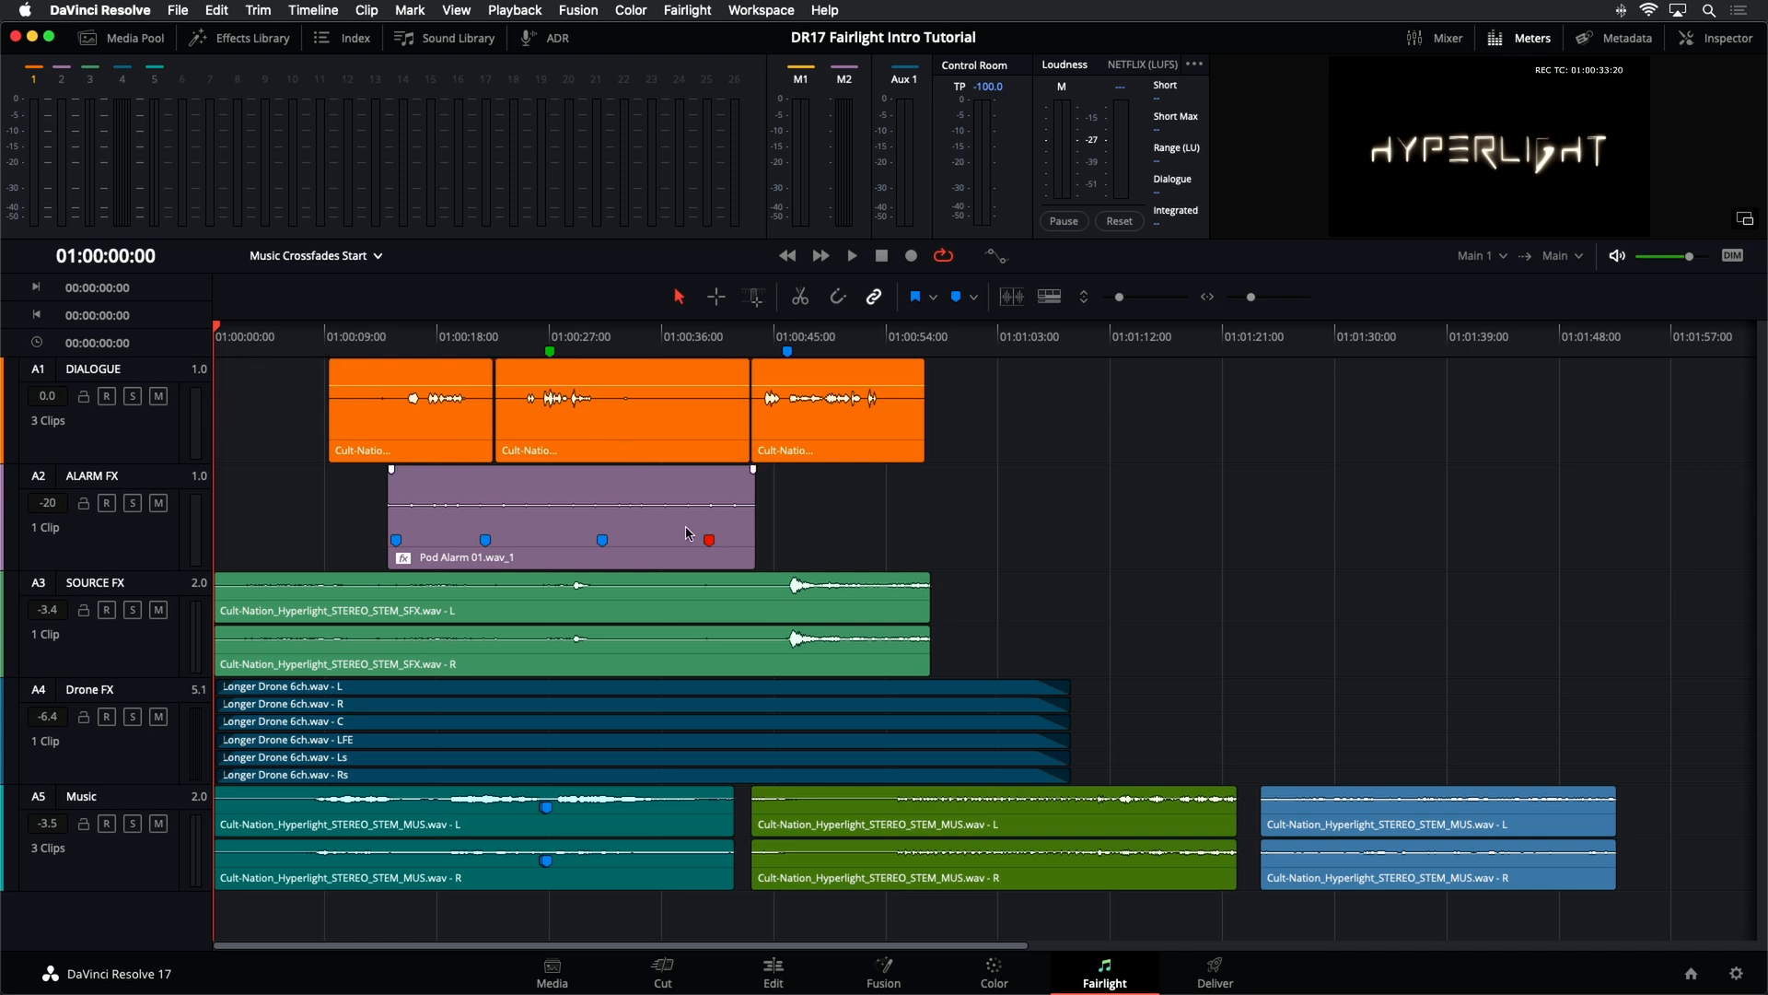
# Examine the SOURCE FX, Drone FX and Music tracks one after another, and clear the track selection
pyautogui.click(175, 669)
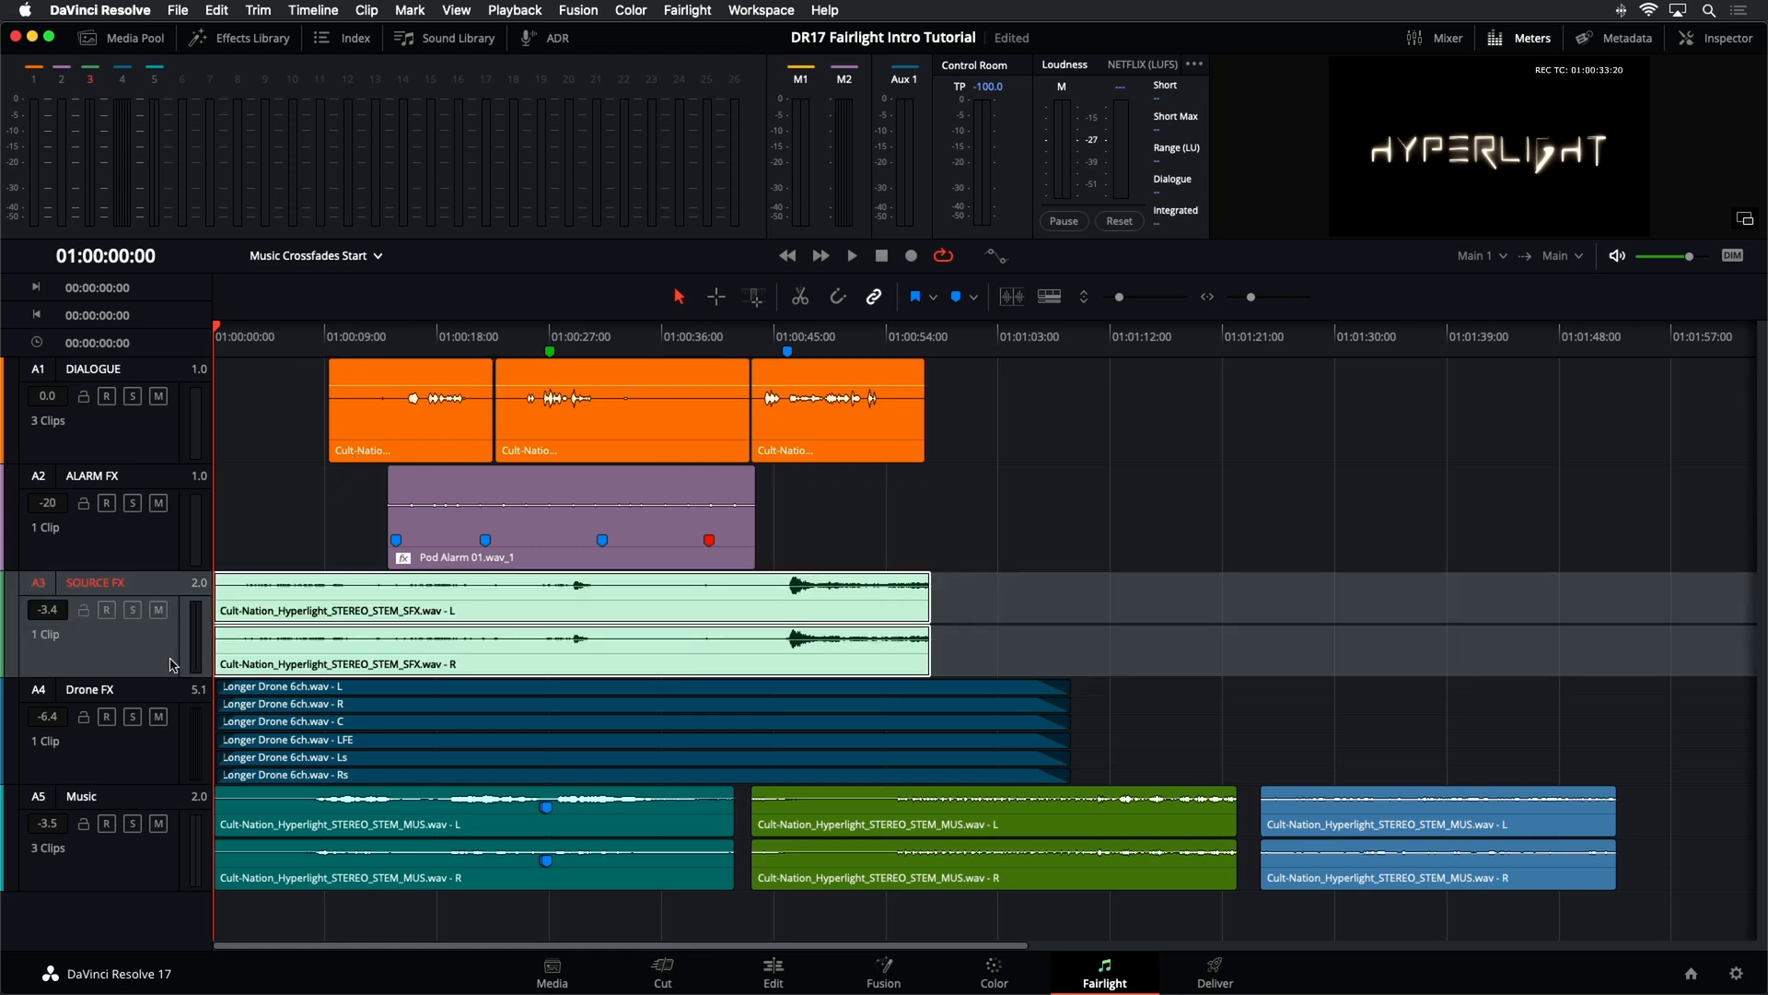
pyautogui.click(161, 757)
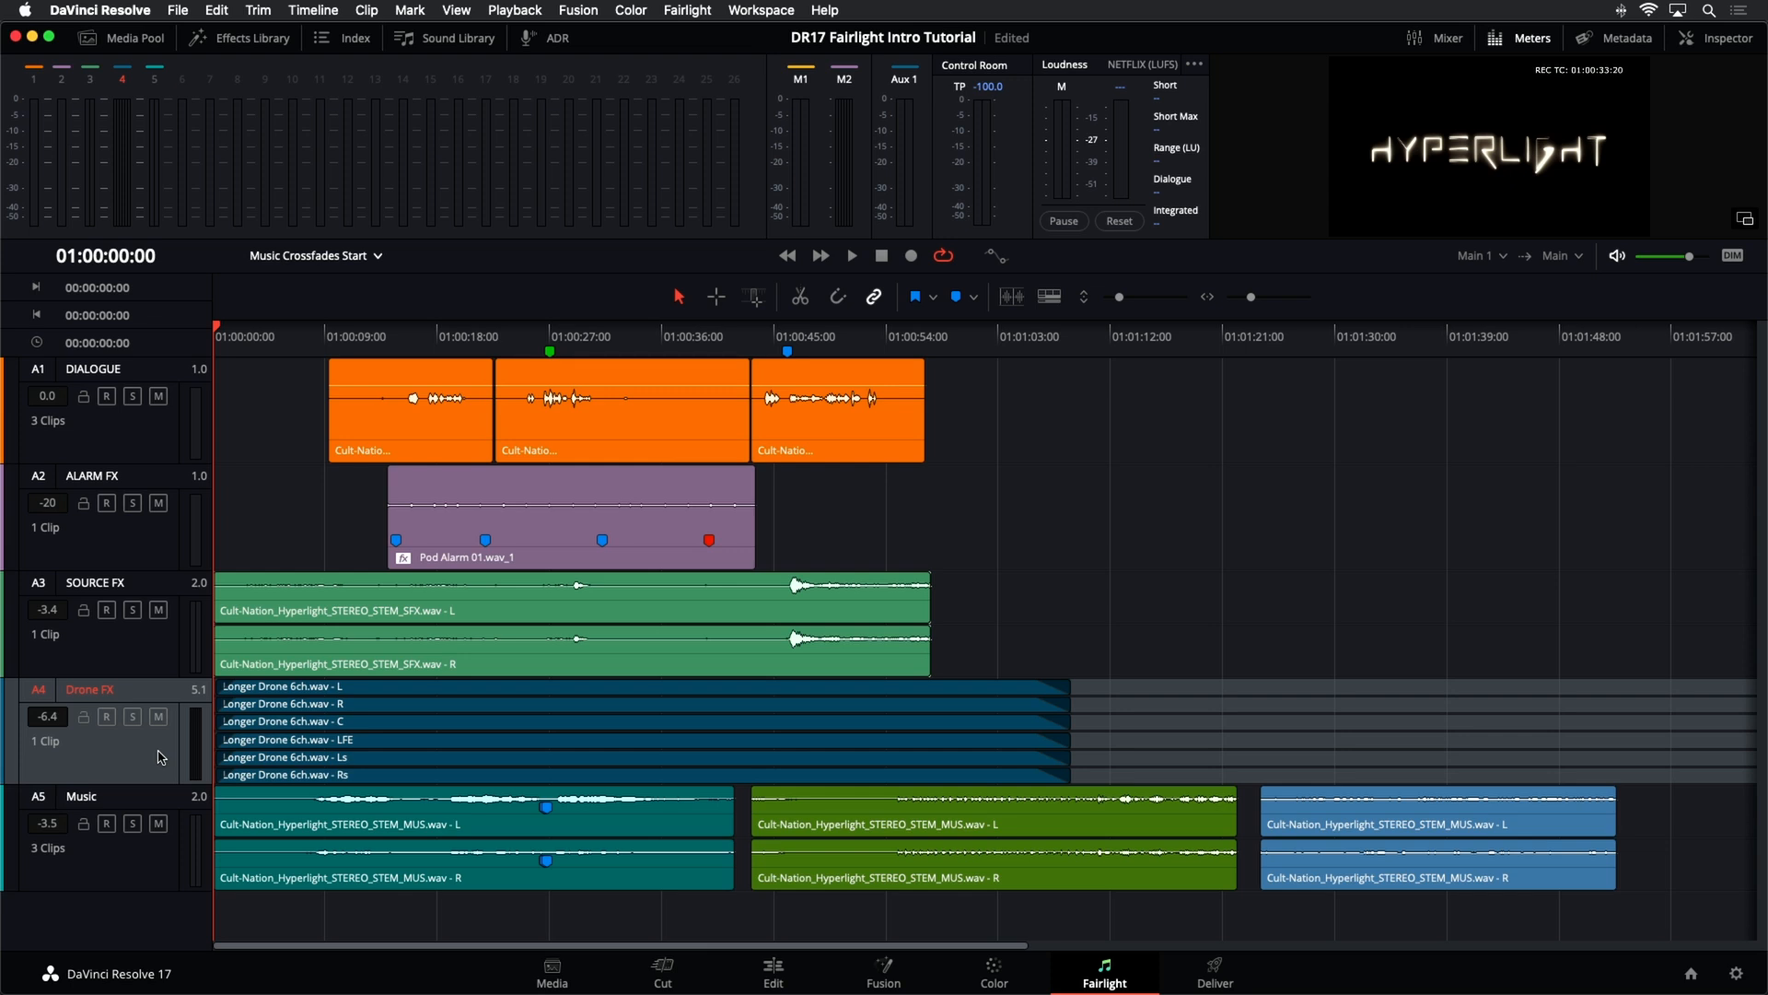
pyautogui.click(138, 873)
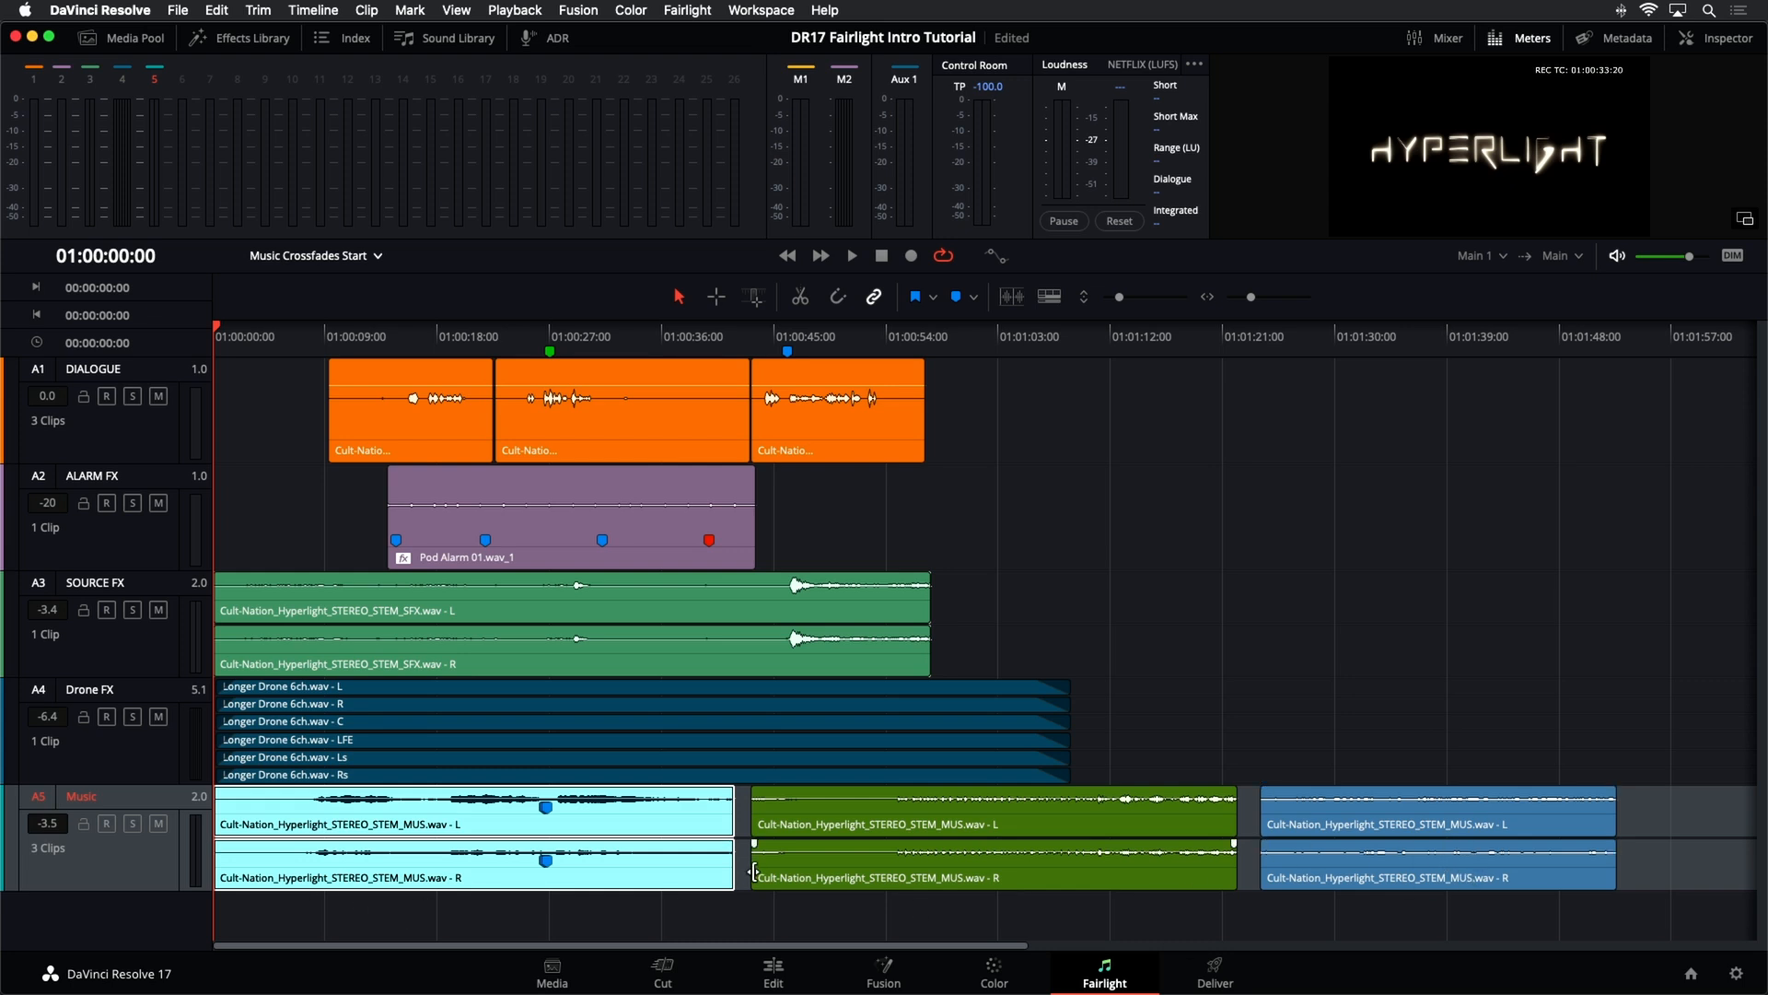
pyautogui.click(1131, 569)
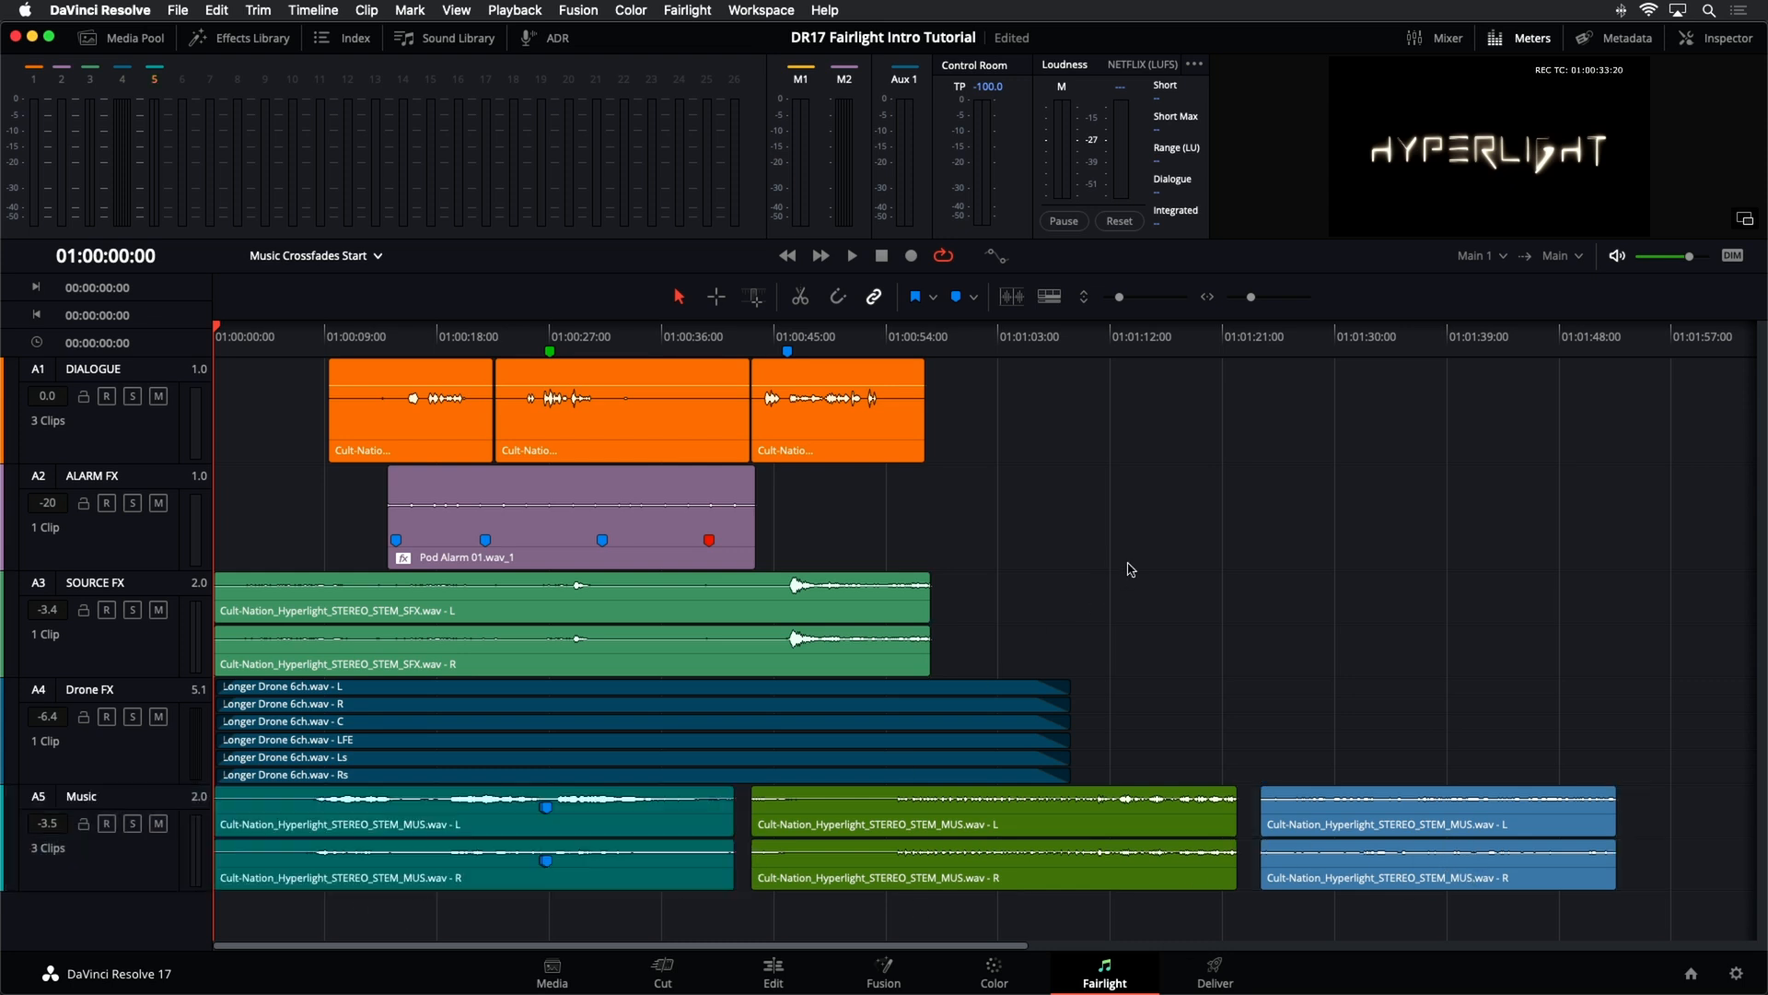
# Show the audio track layers, and play the scene full screen from the start of the first dialogue clip
pyautogui.click(451, 9)
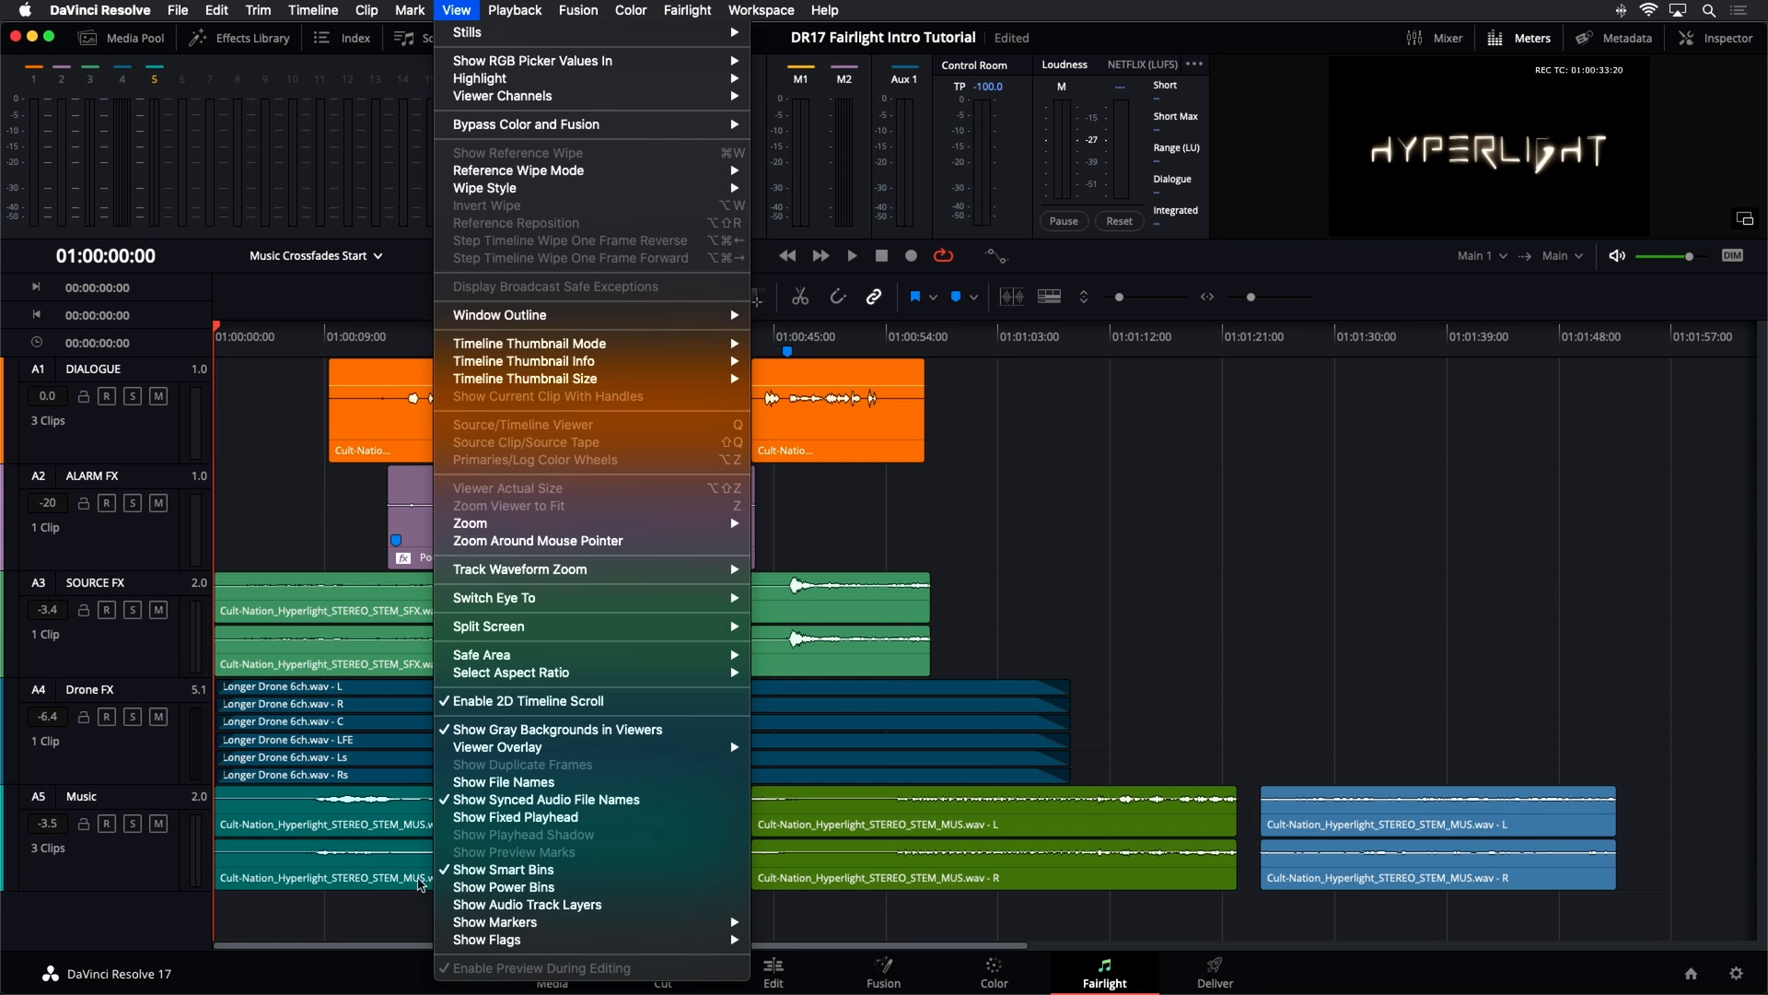
pyautogui.click(516, 905)
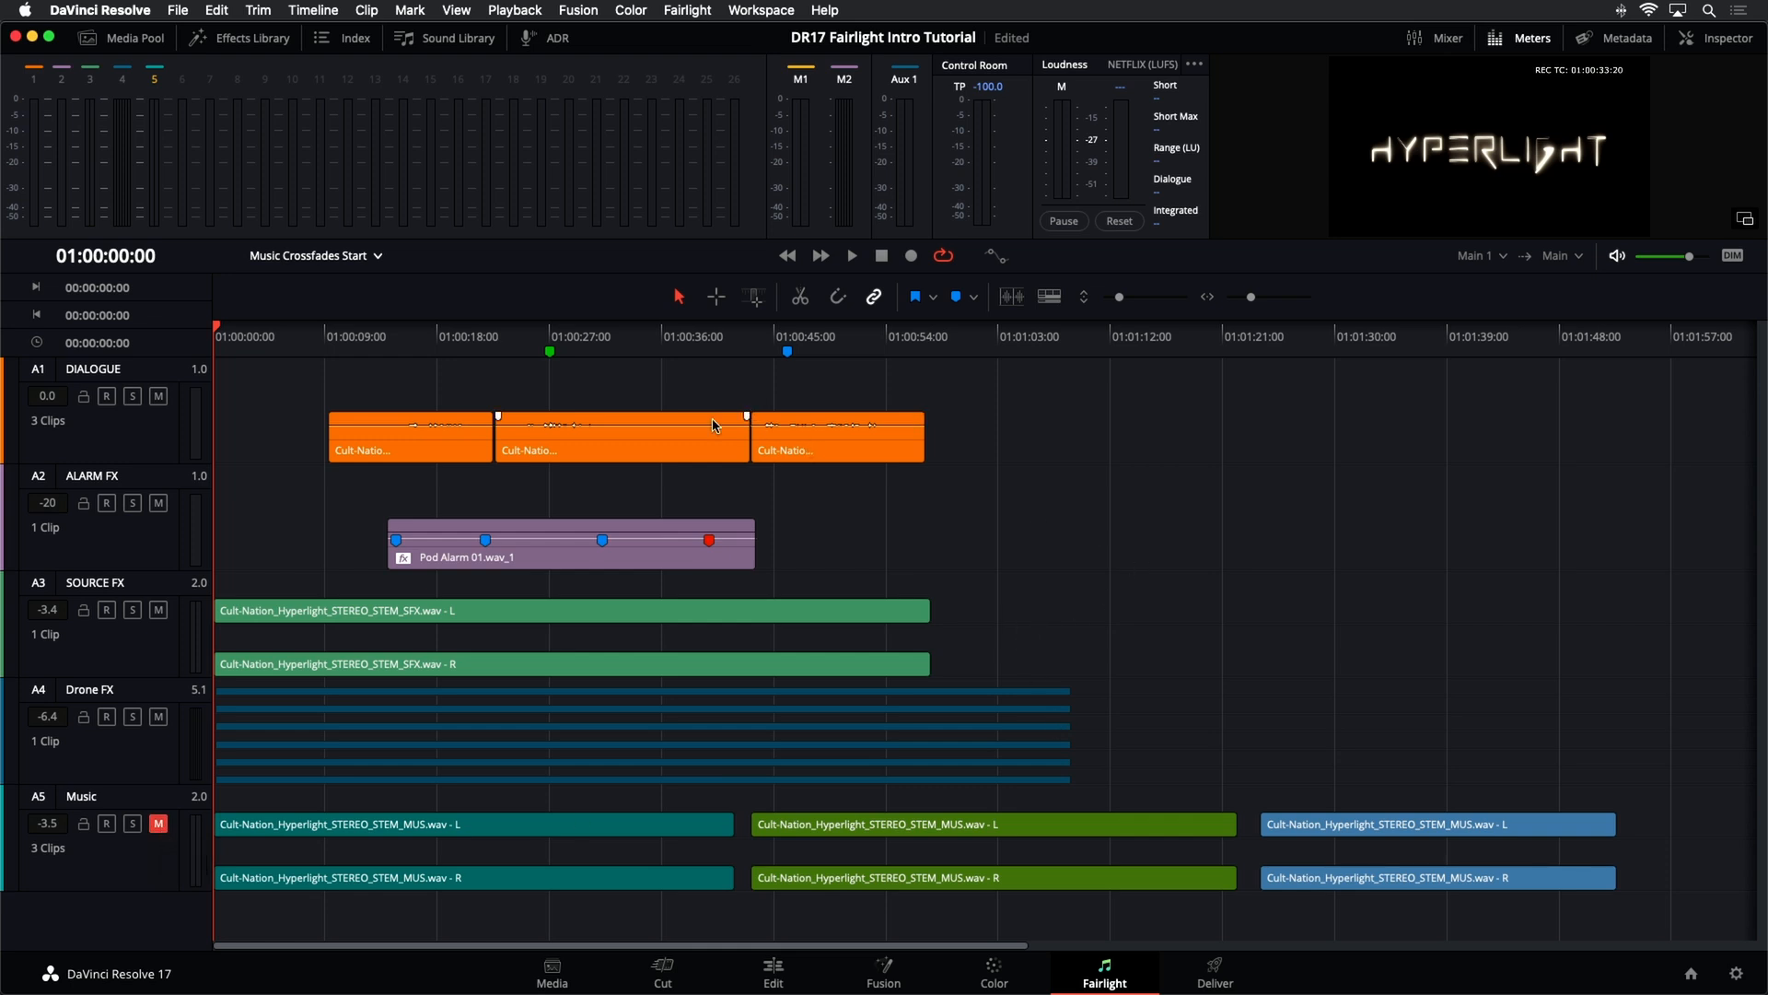
pyautogui.moveTo(322, 332); pyautogui.dragTo(328, 332)
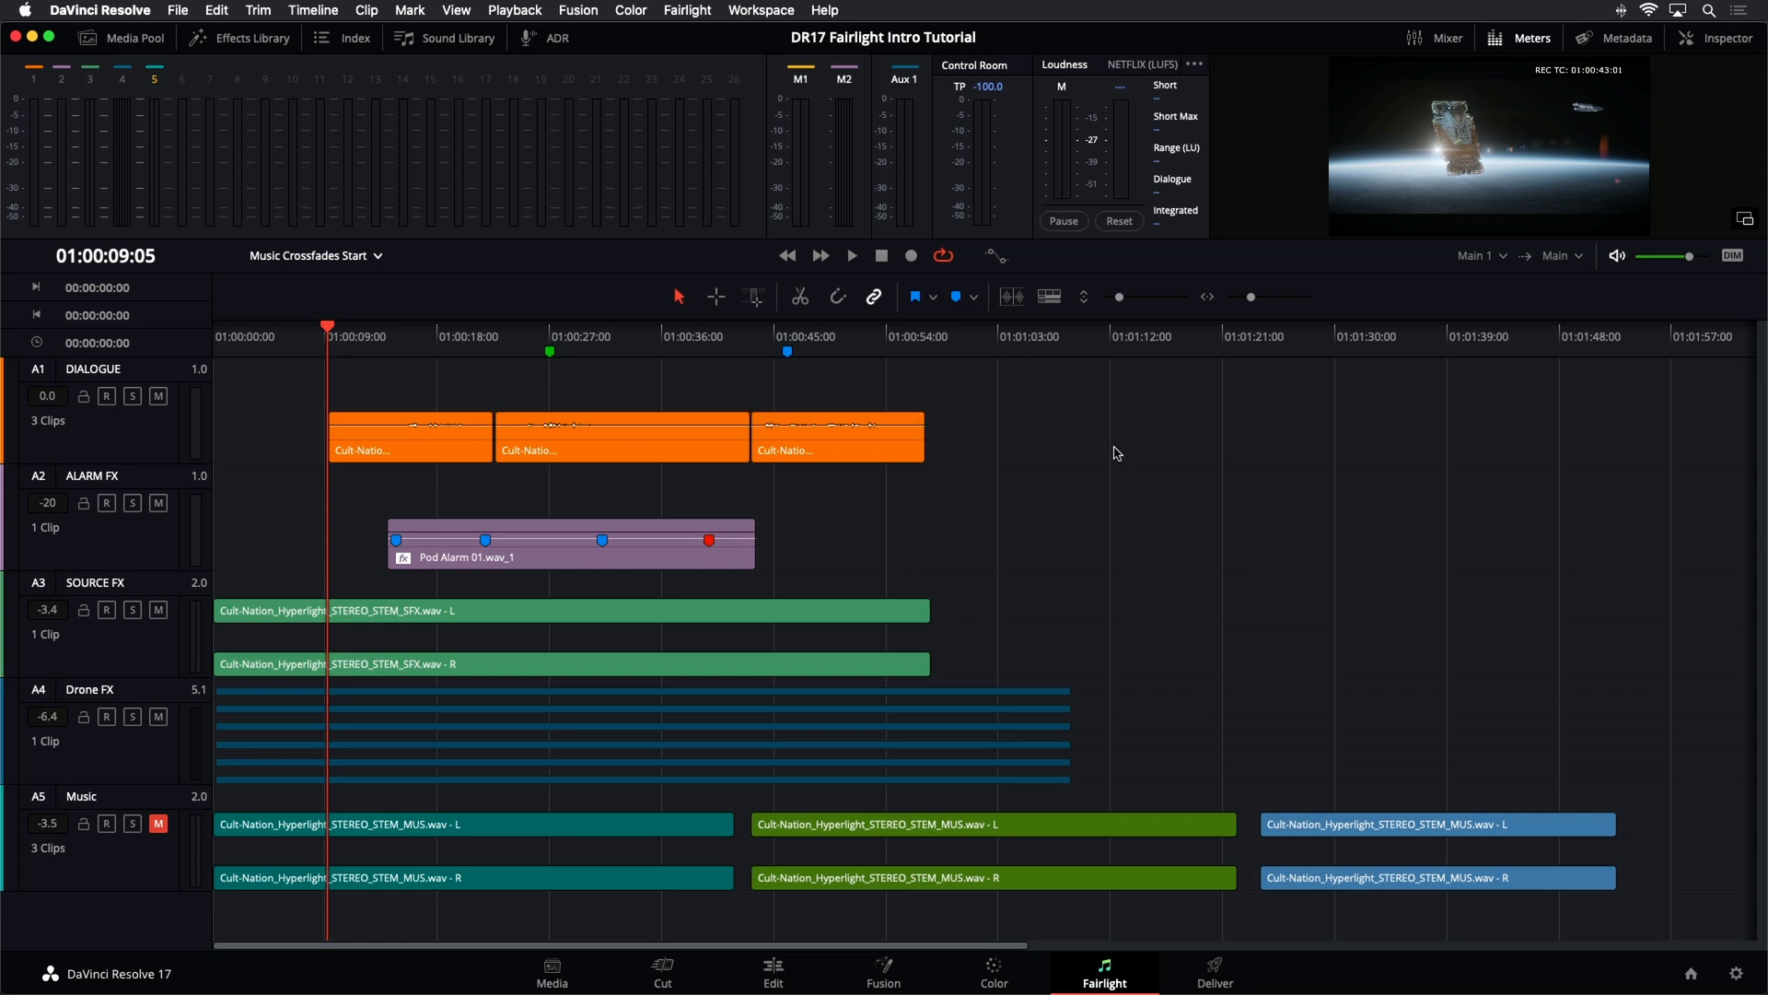
pyautogui.press('super+f')
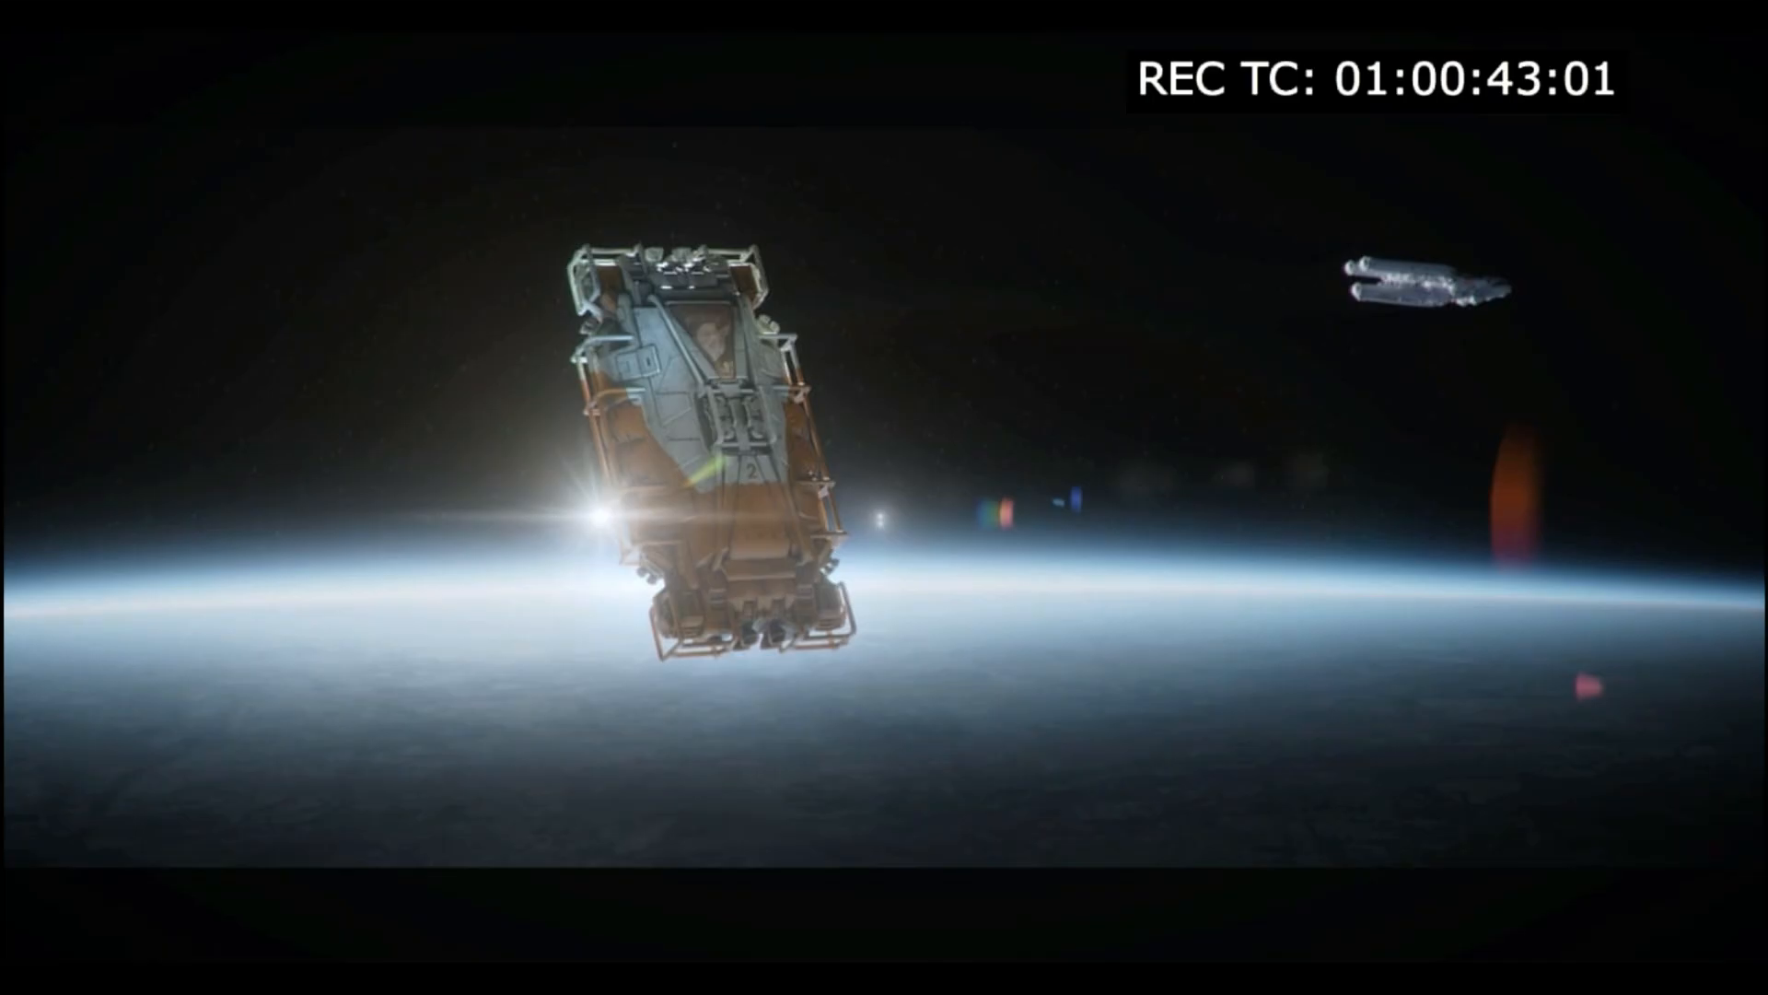
pyautogui.press('space')
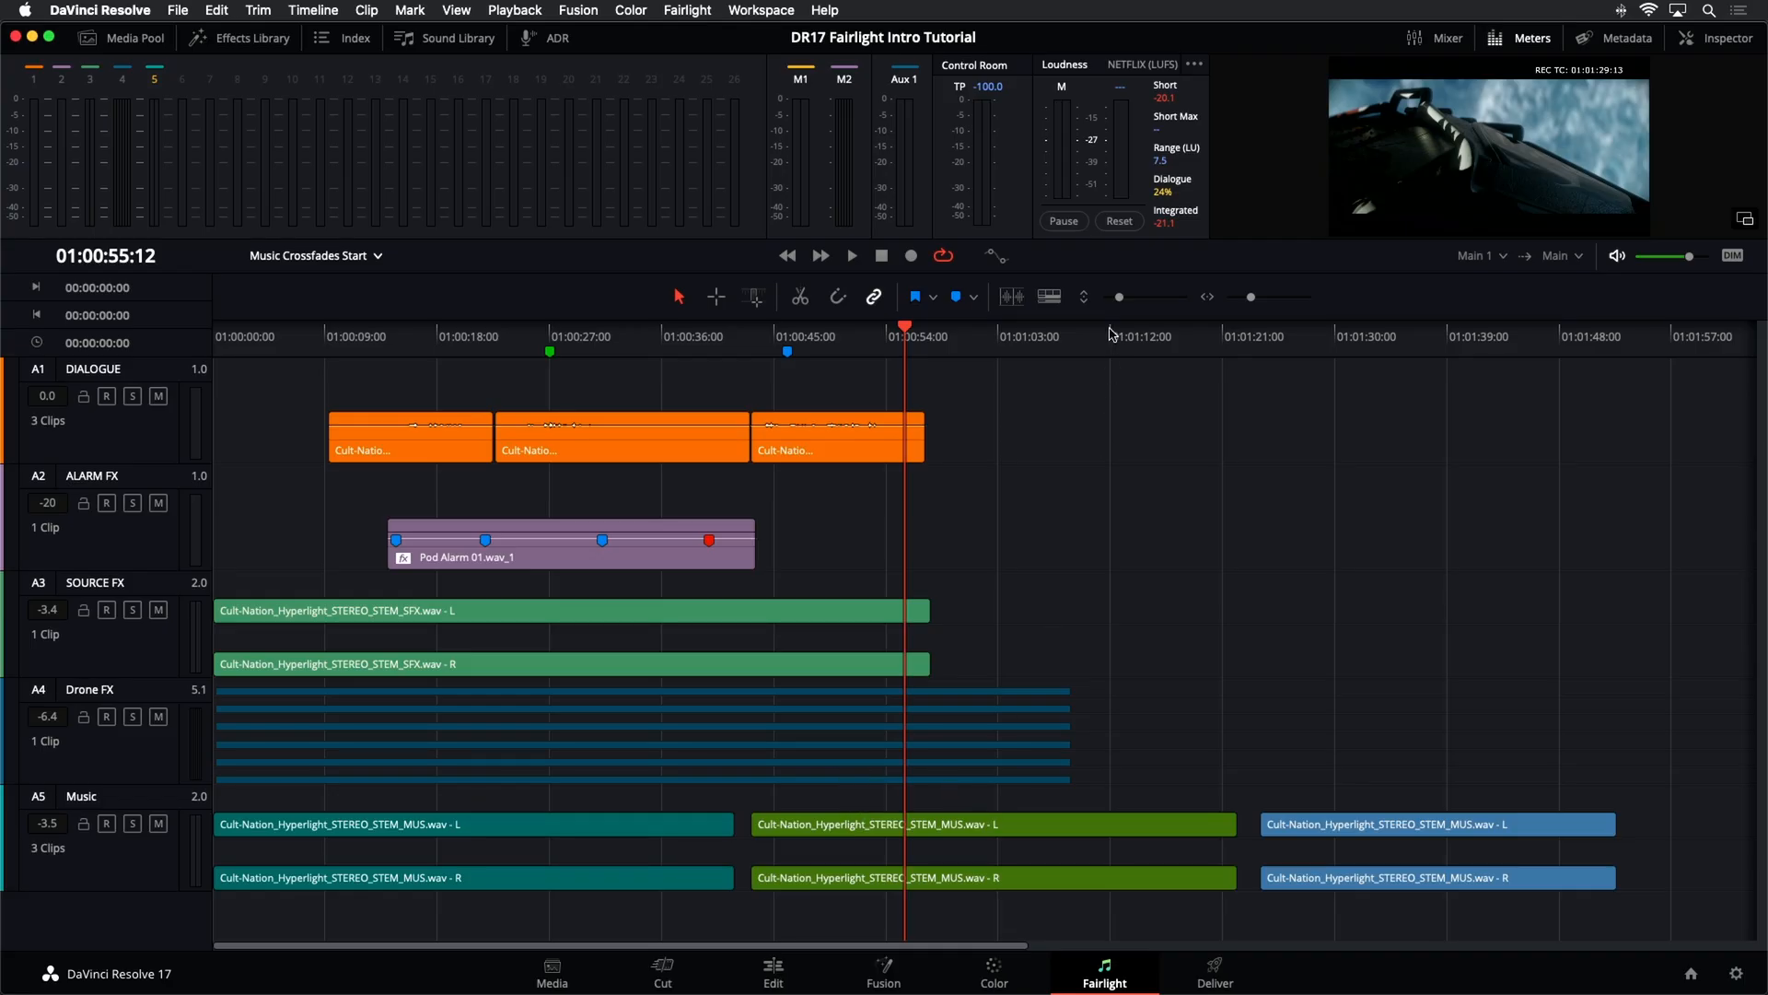
# Minimize the height of all tracks, and enlarge the Music track to fill the rest of the timeline
pyautogui.moveTo(1123, 304); pyautogui.dragTo(1104, 299)
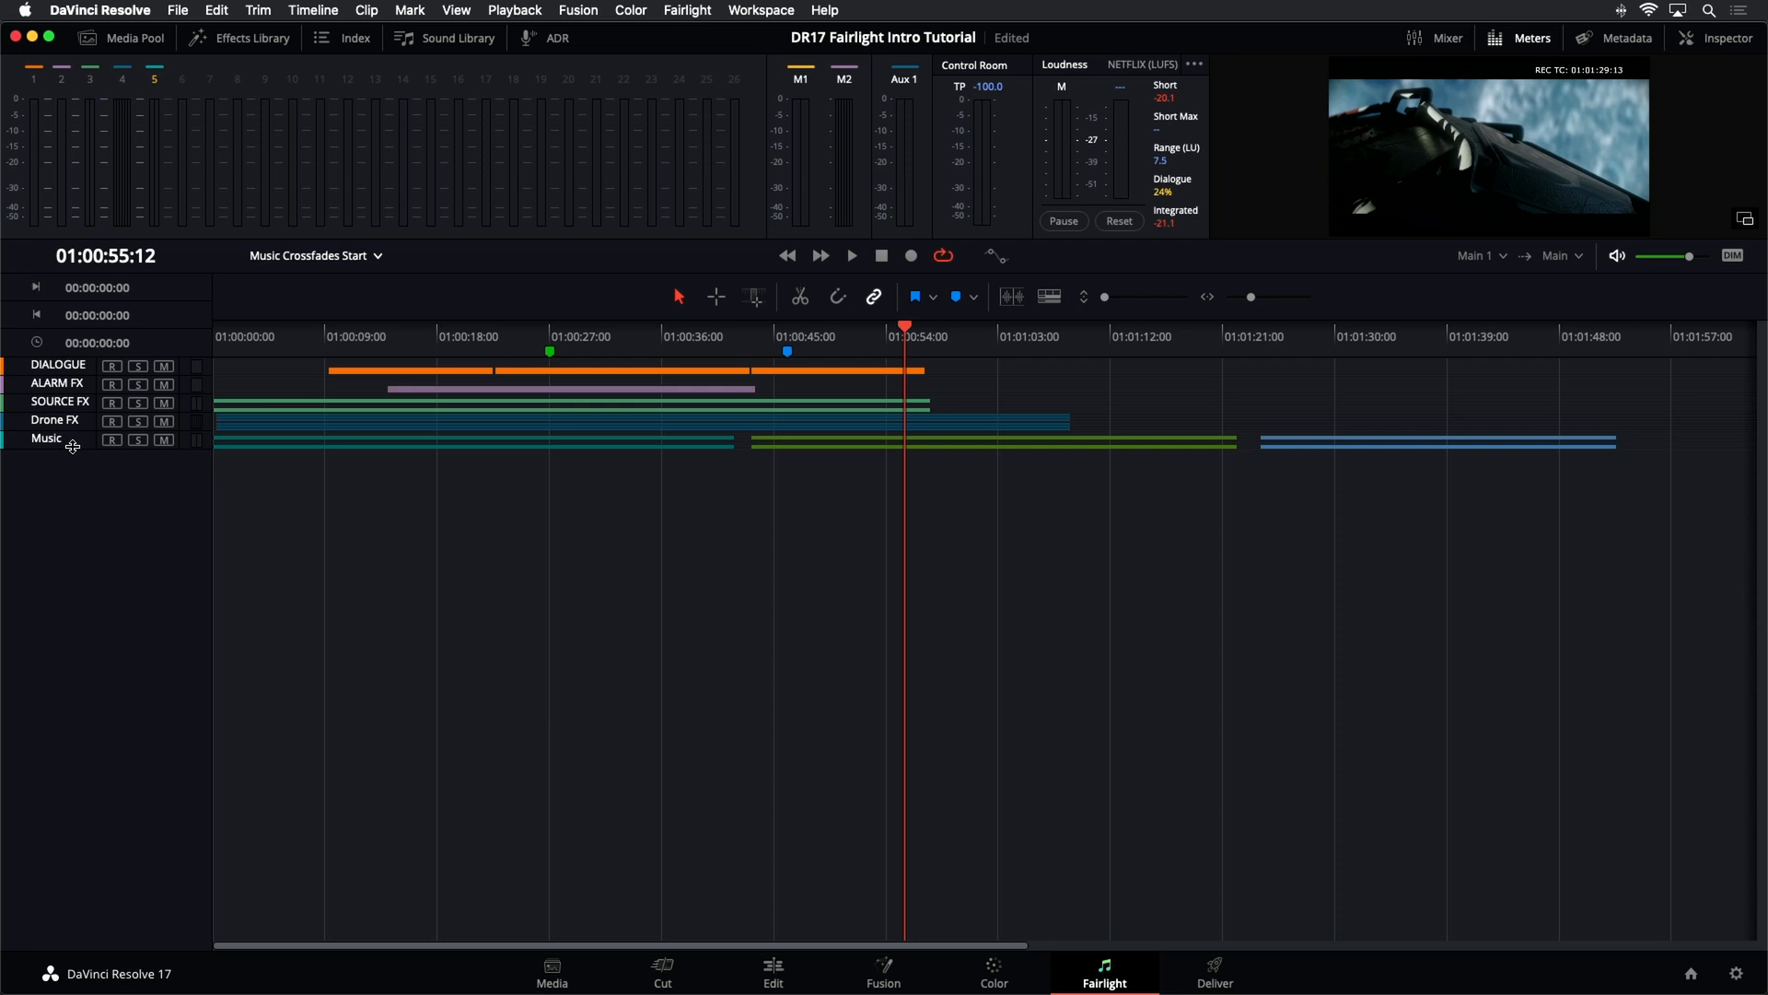
pyautogui.moveTo(73, 446); pyautogui.dragTo(54, 930)
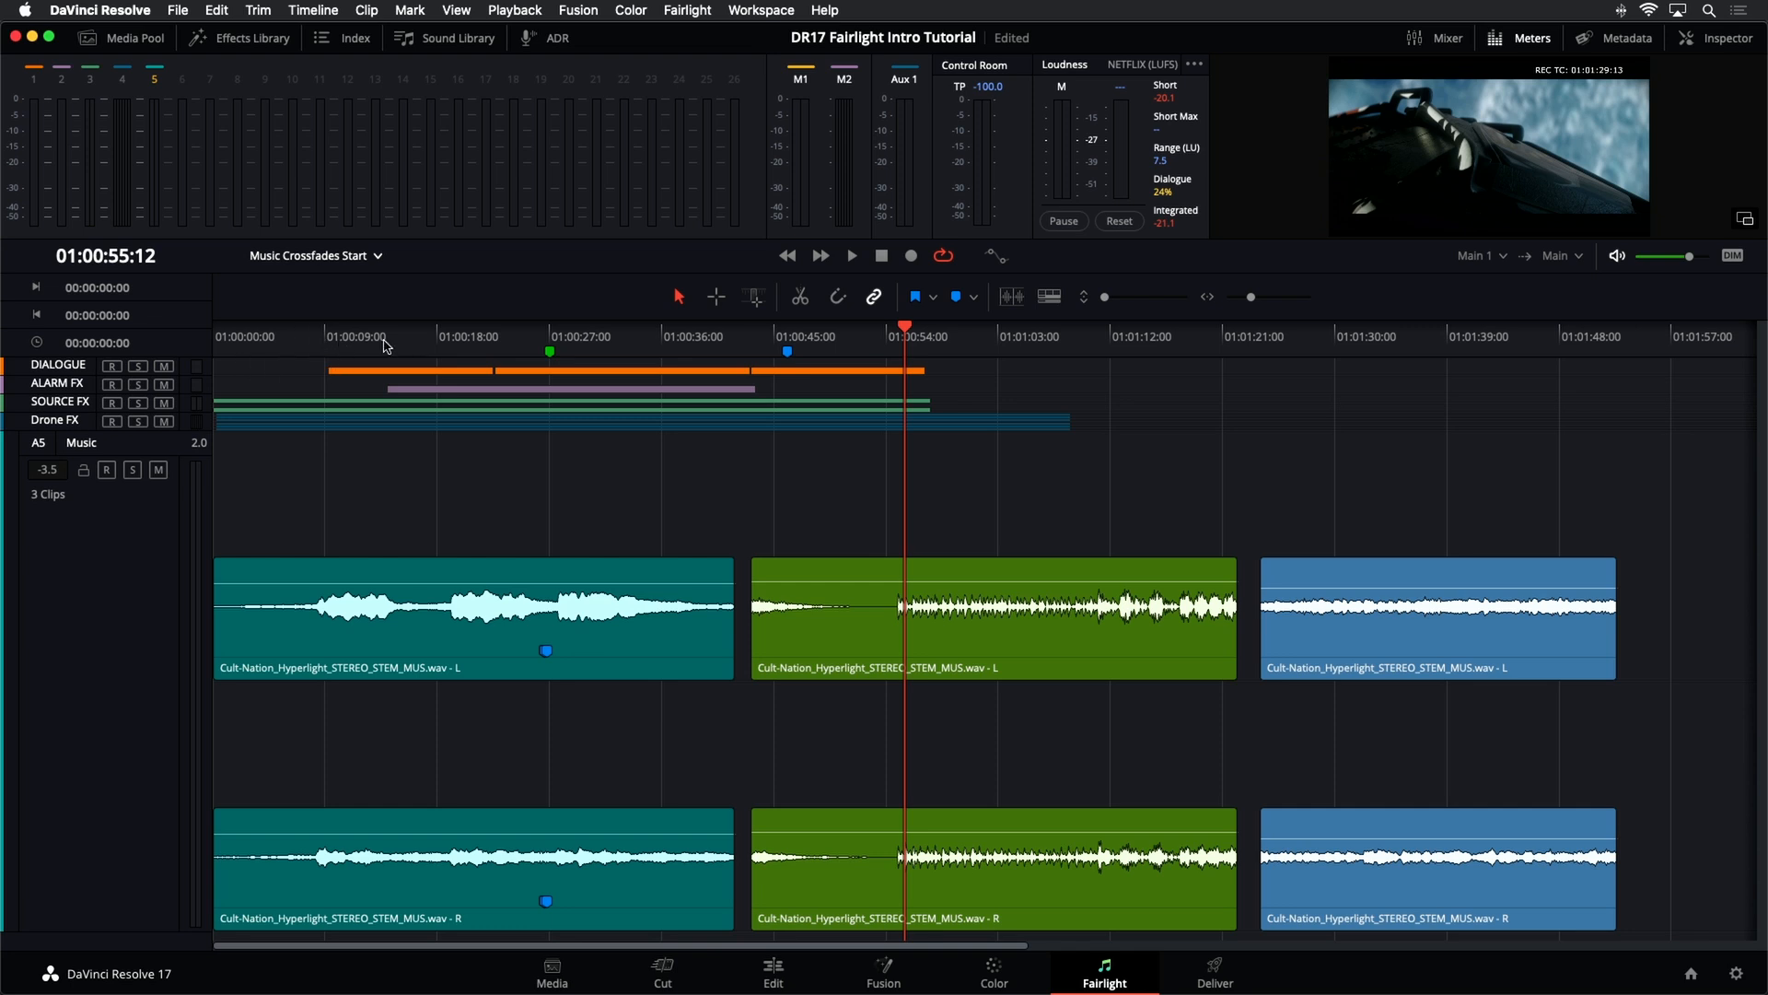
# Listen to the first music clip in the mix from about 01:00:09:10
pyautogui.click(436, 350)
pyautogui.click(332, 348)
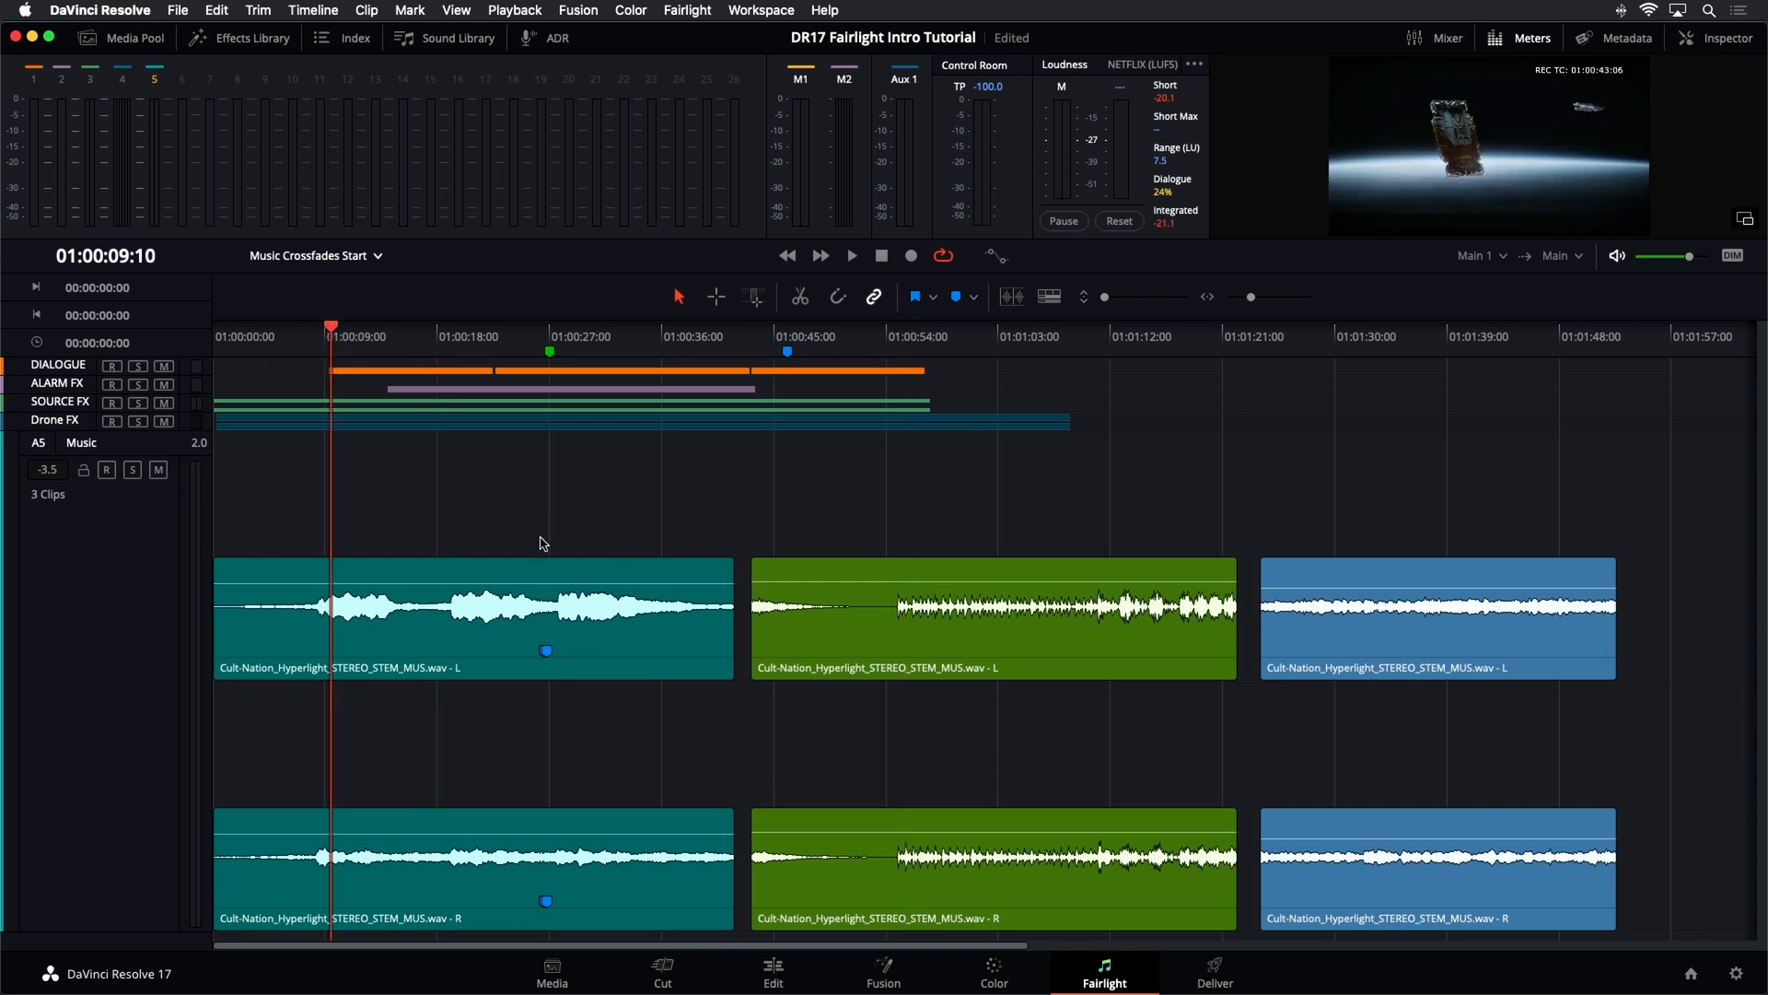
pyautogui.press('space')
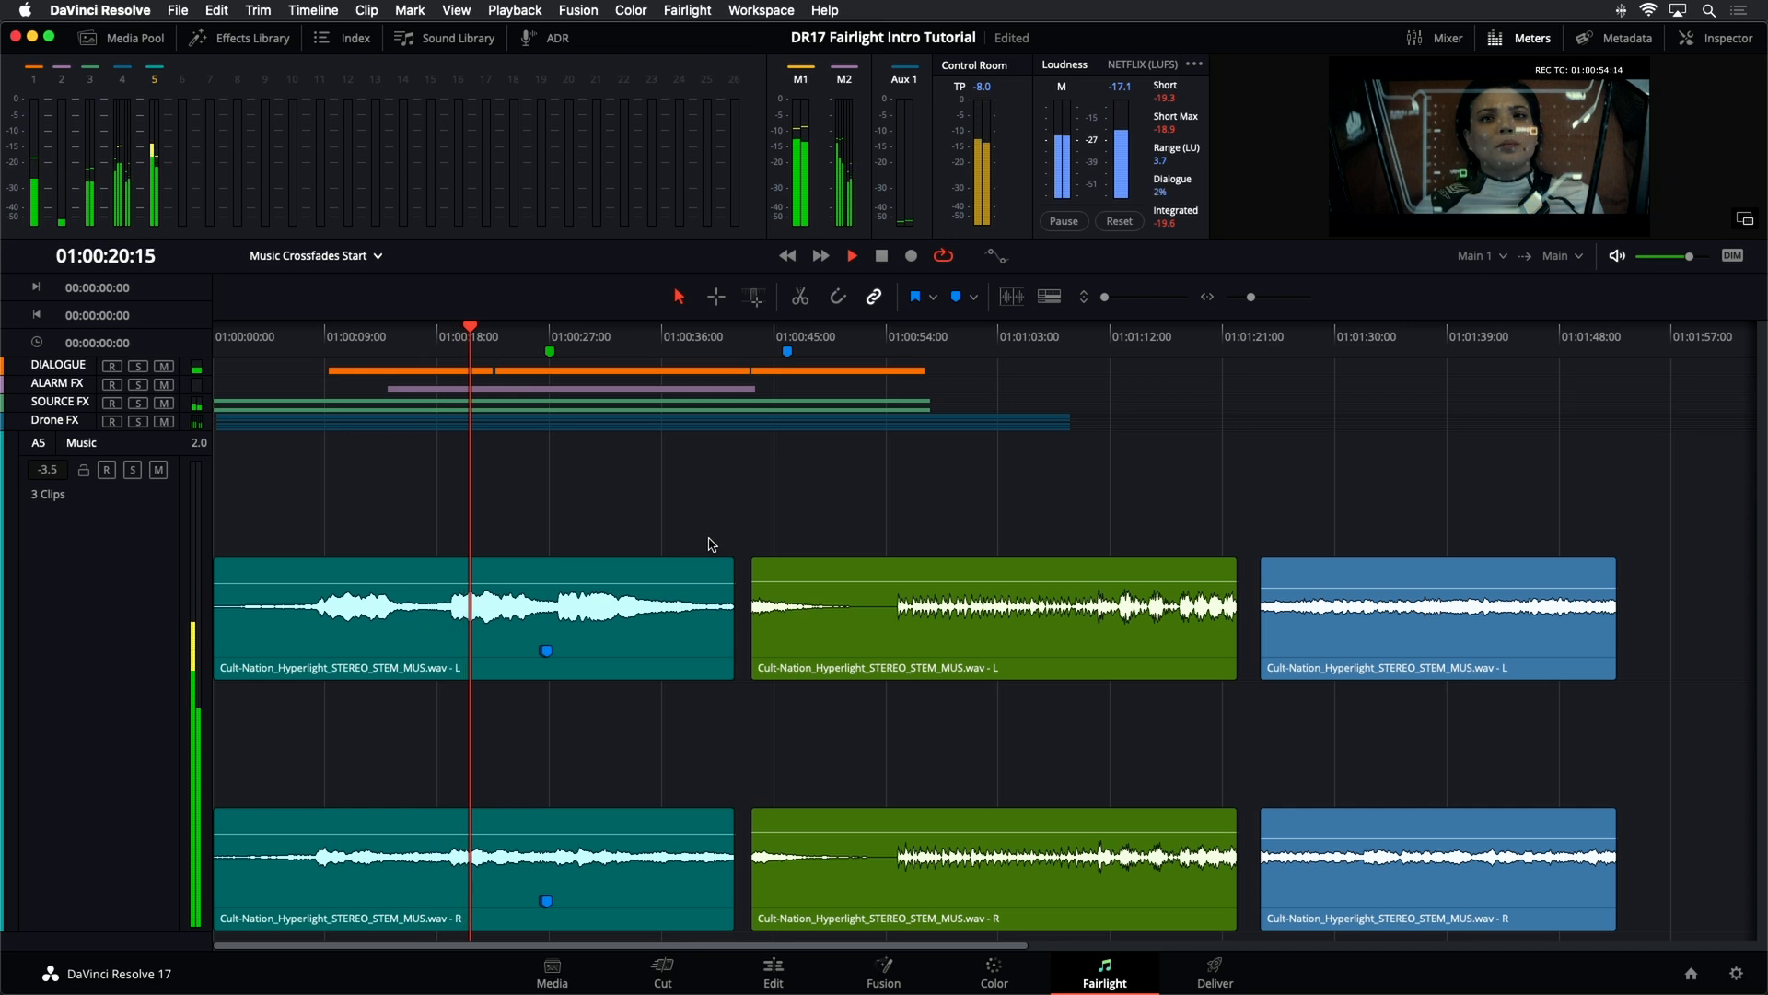
pyautogui.press('space')
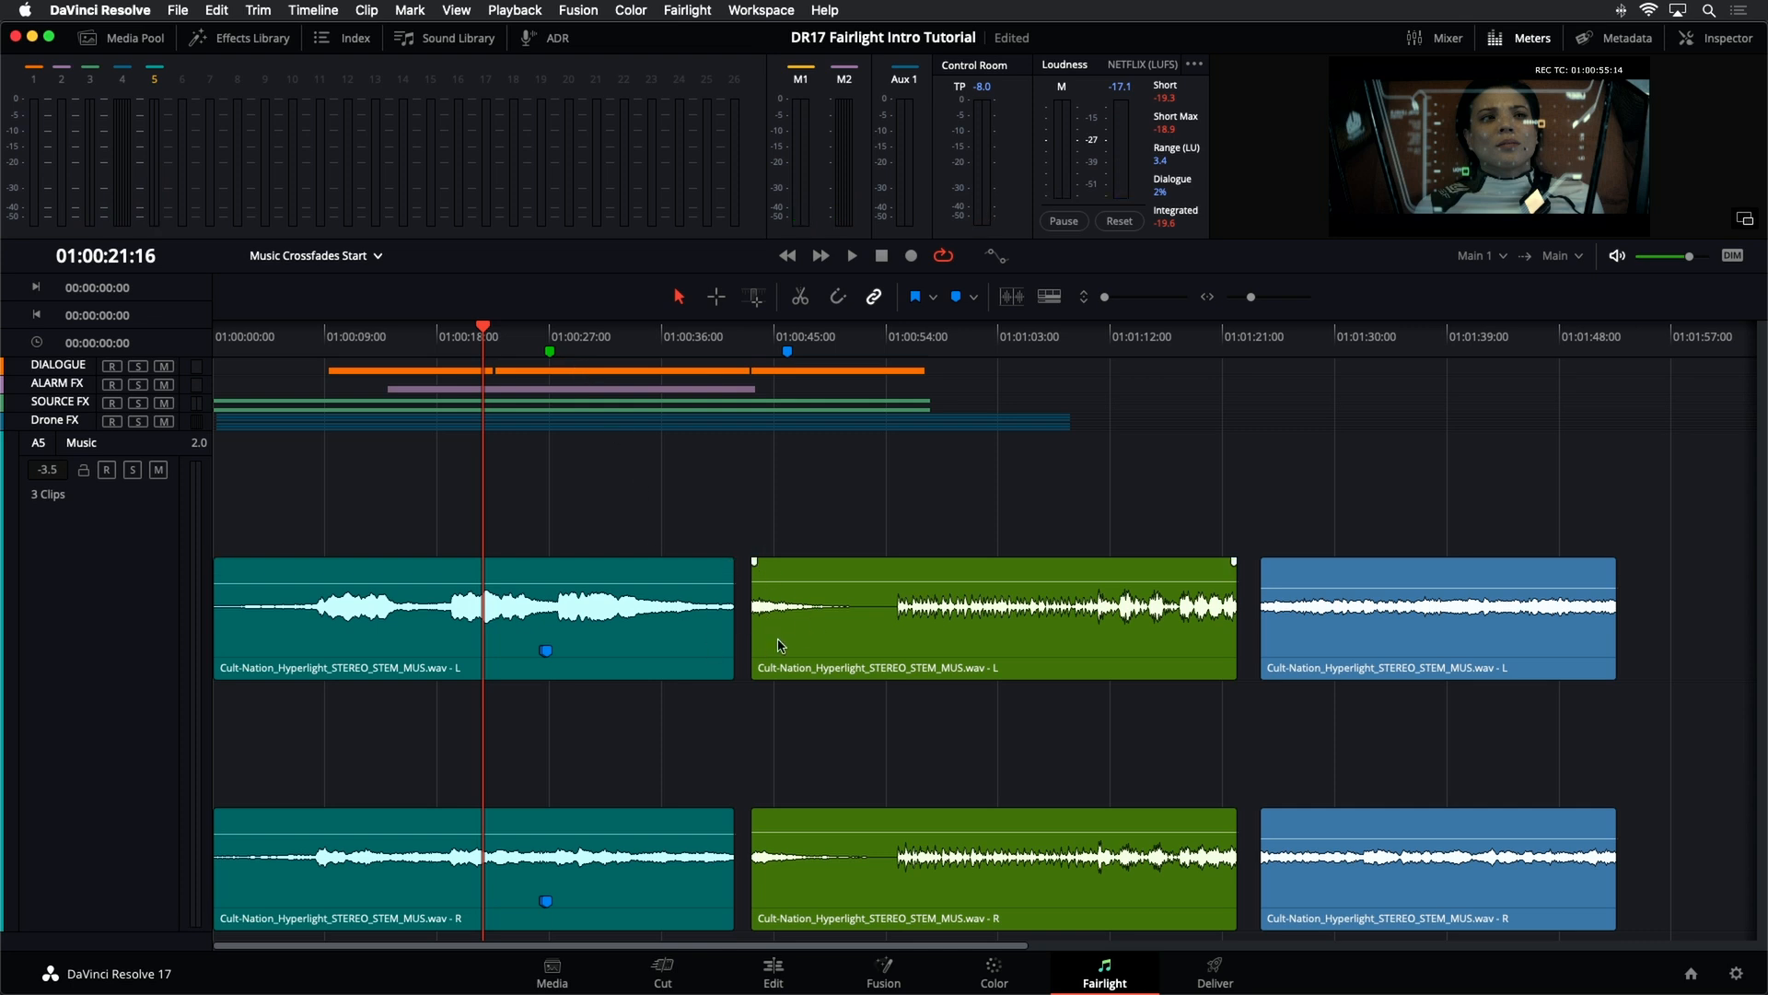
# Audition the second music clip from its start, soloing the Music track, until its rhythmic section plays
pyautogui.moveTo(762, 343); pyautogui.dragTo(753, 339)
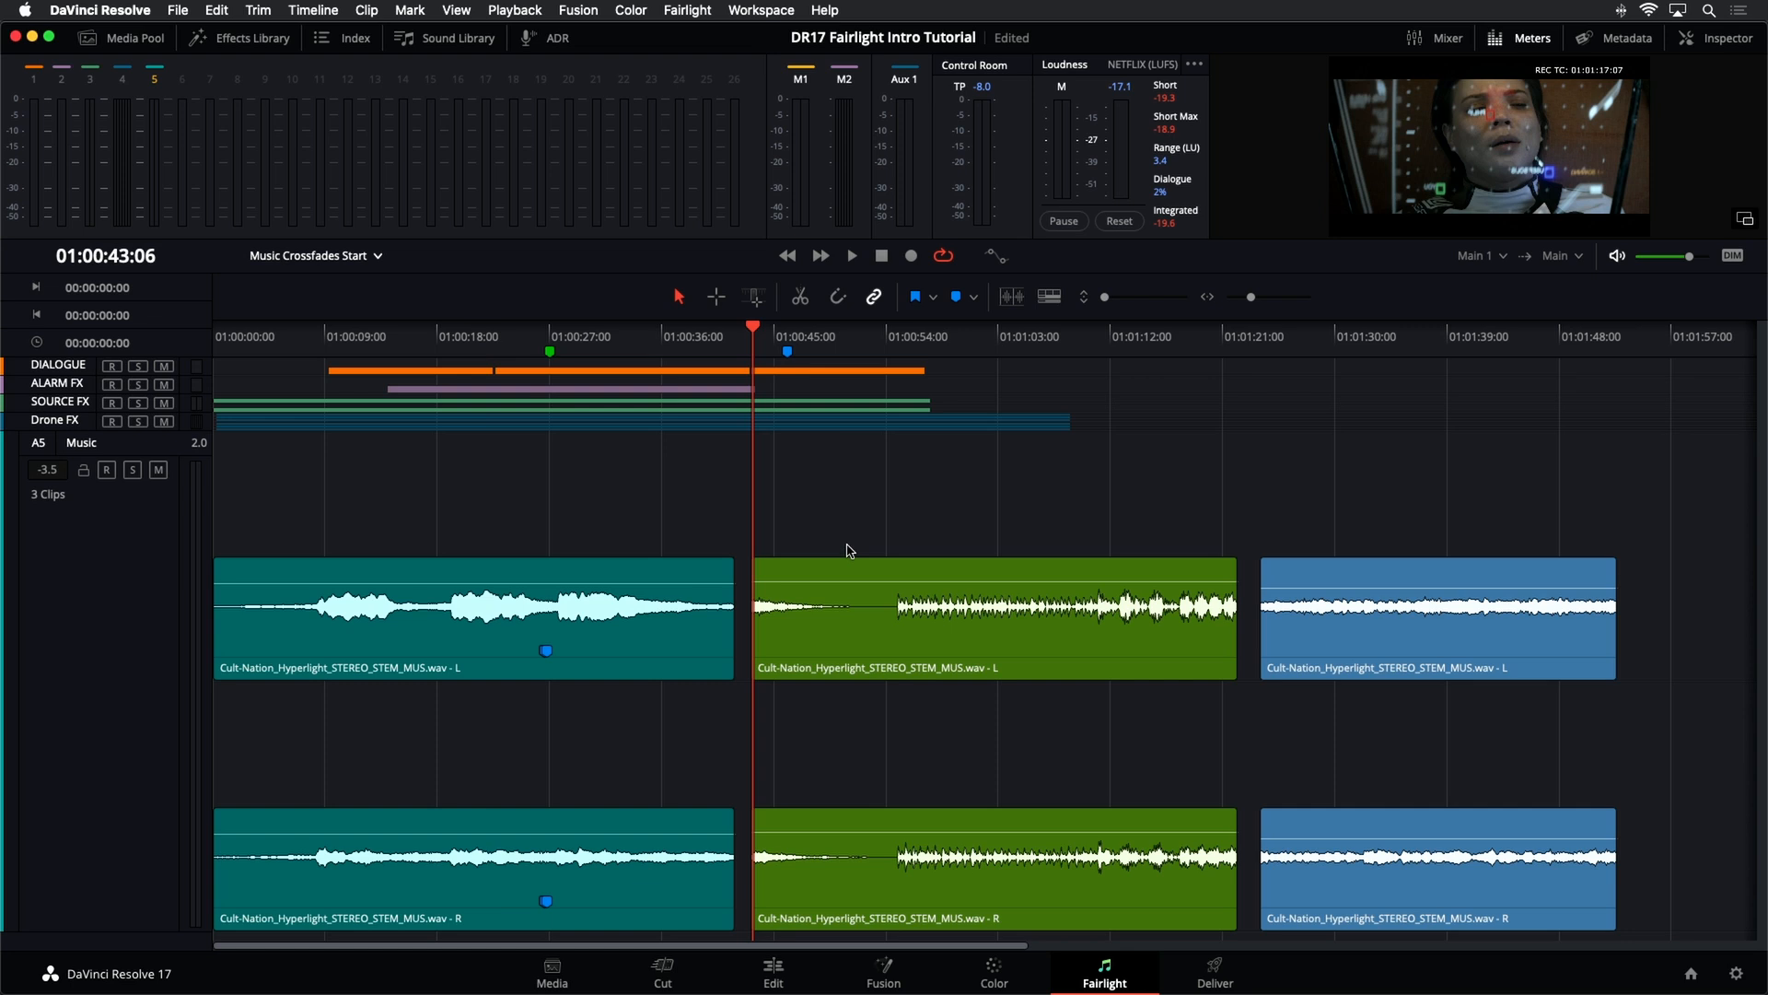
pyautogui.press('space')
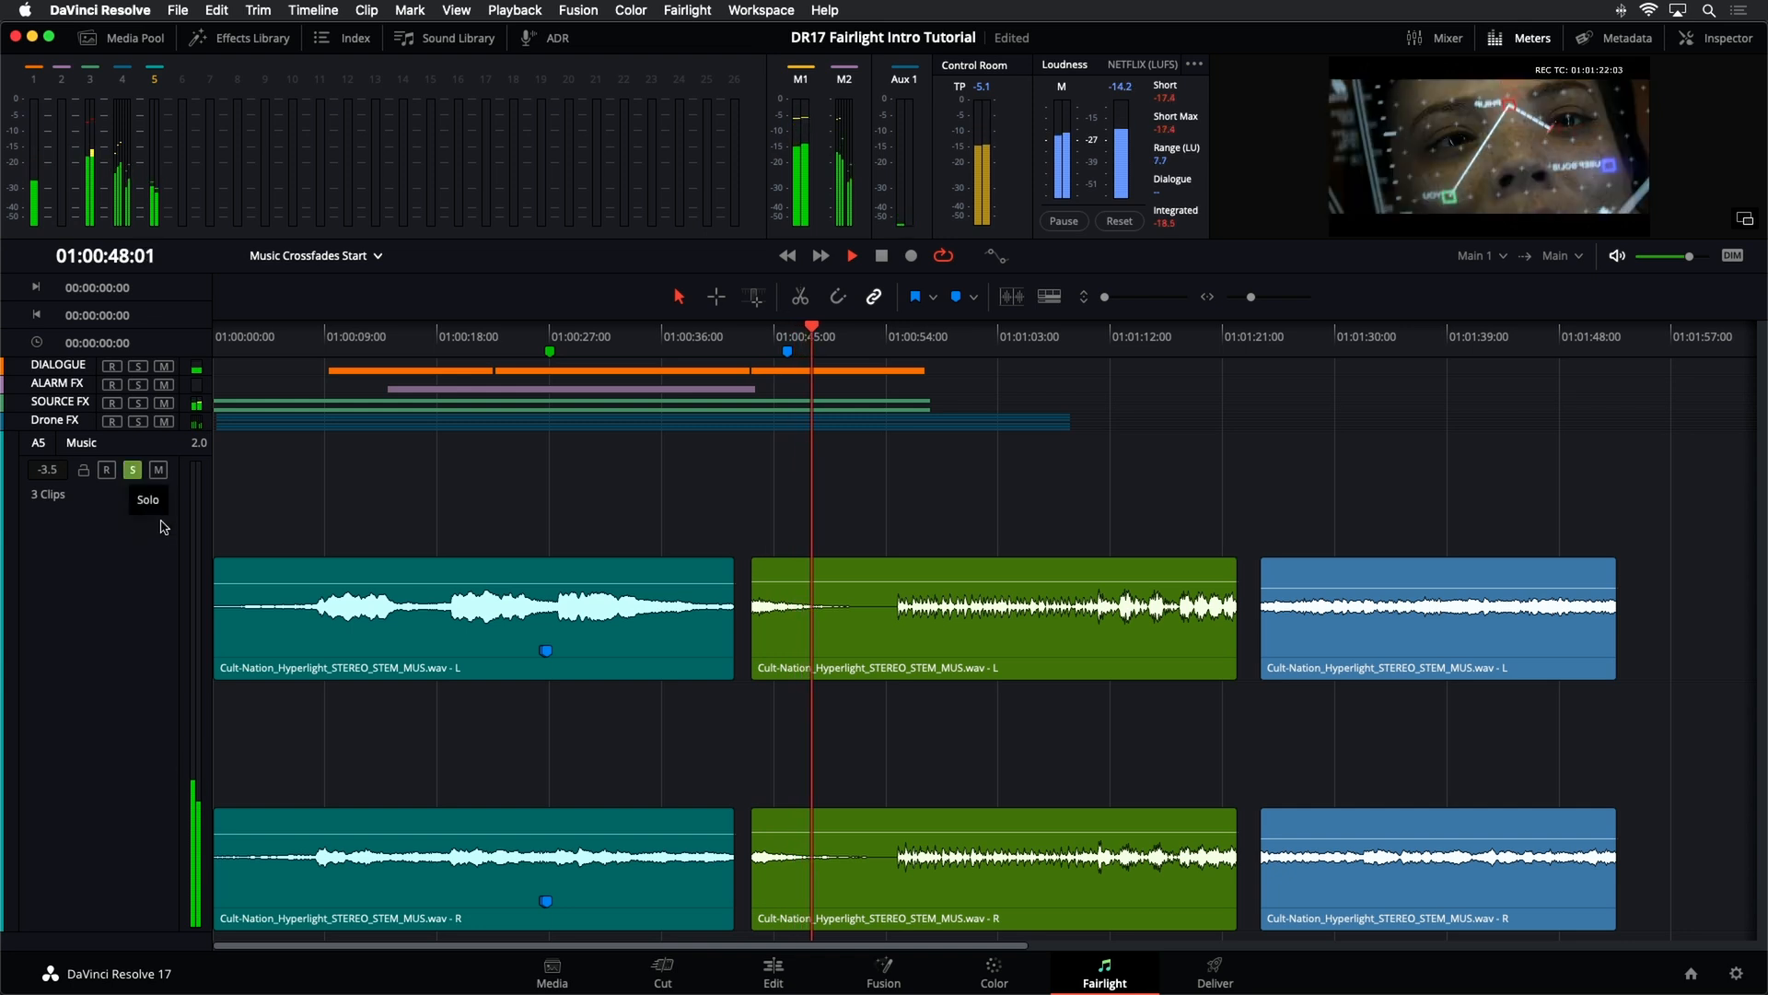
pyautogui.click(133, 470)
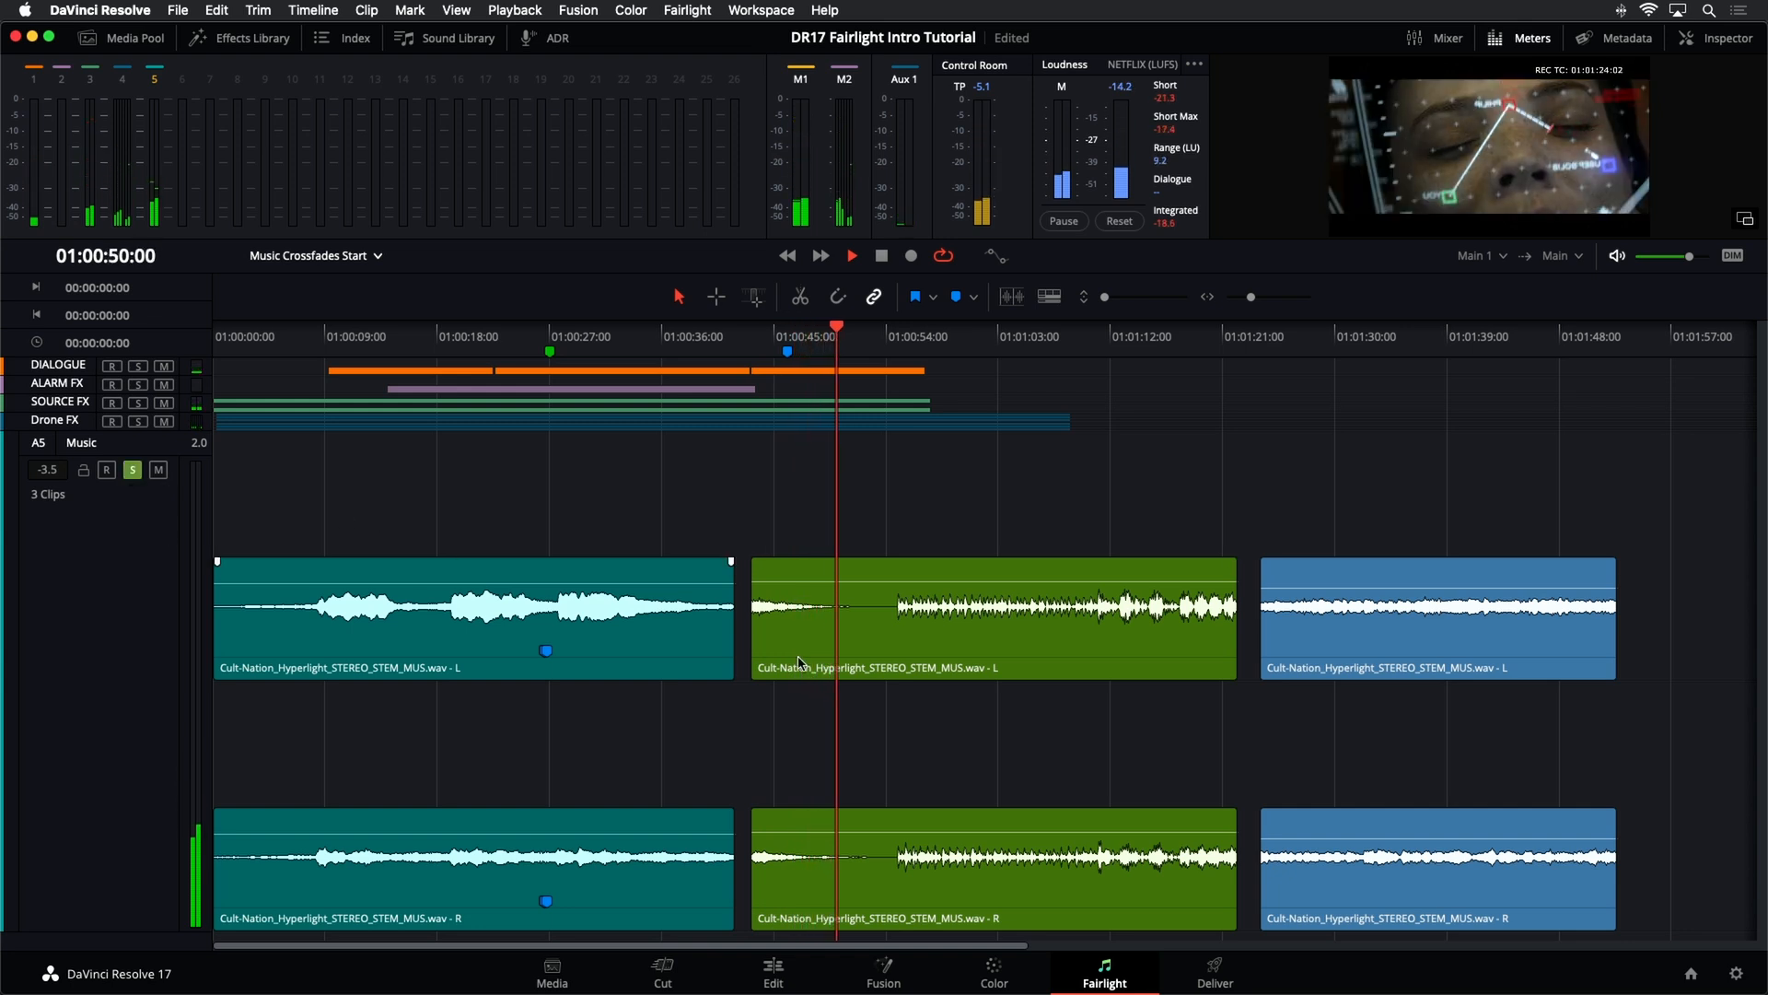
pyautogui.moveTo(780, 617)
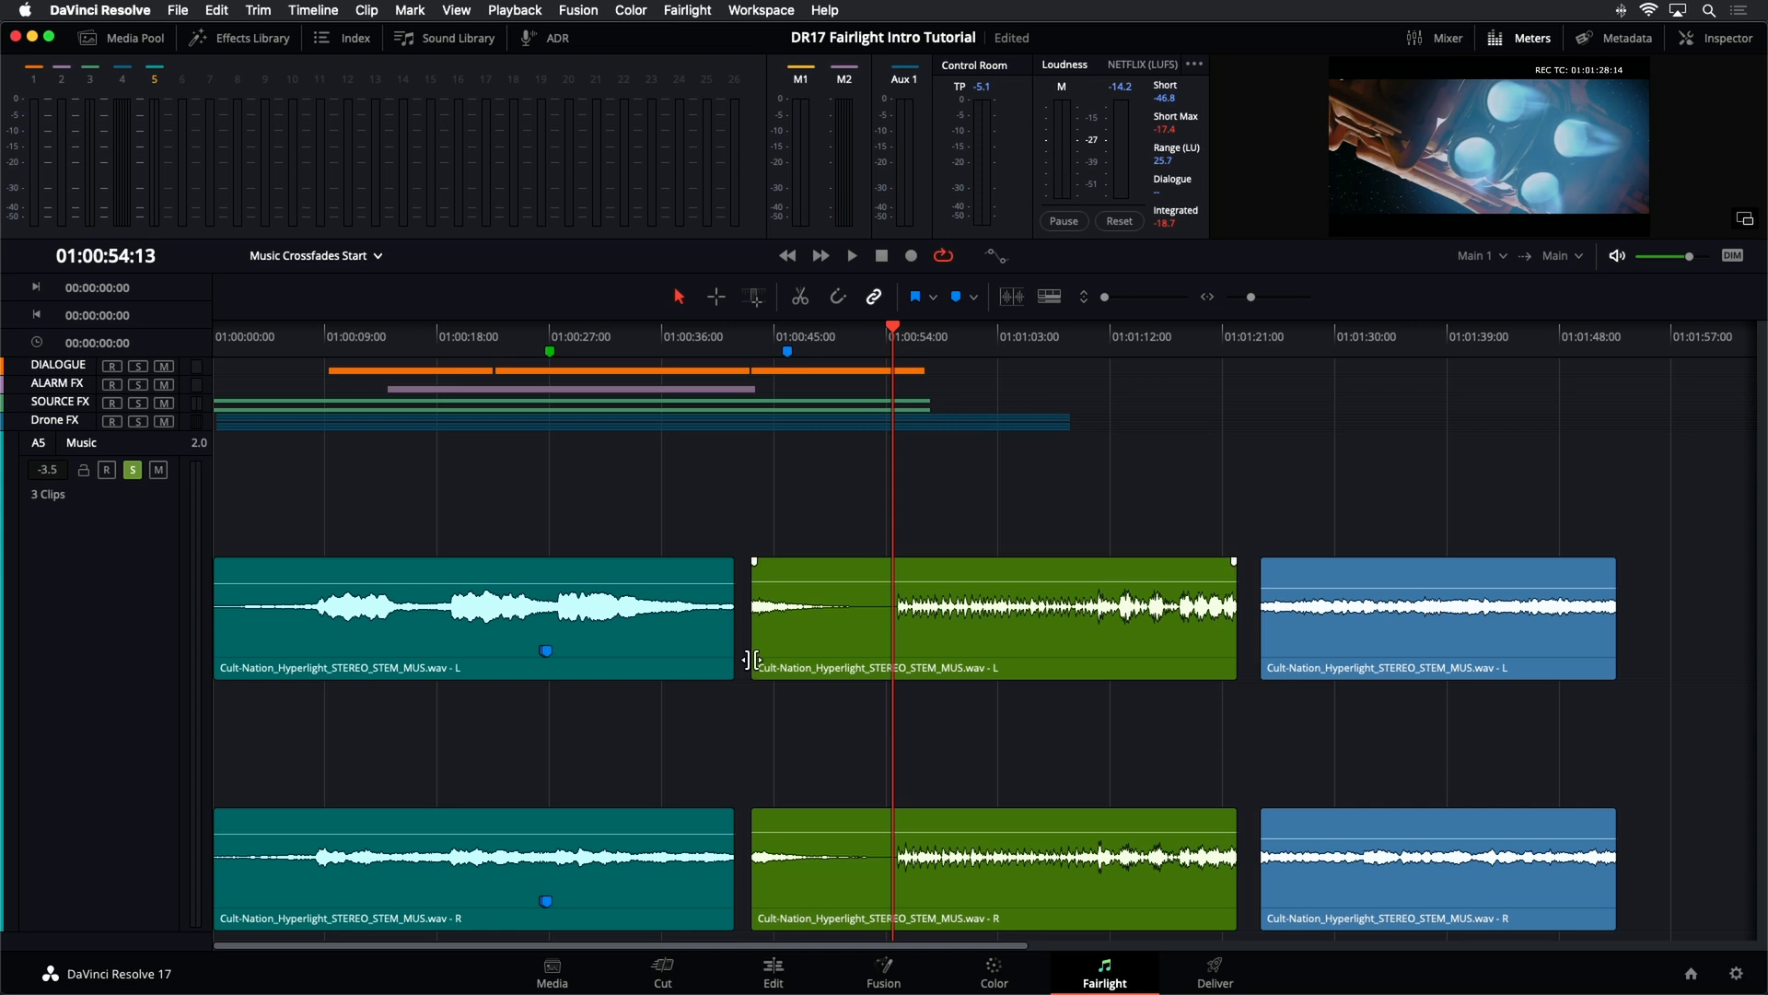
pyautogui.press('space')
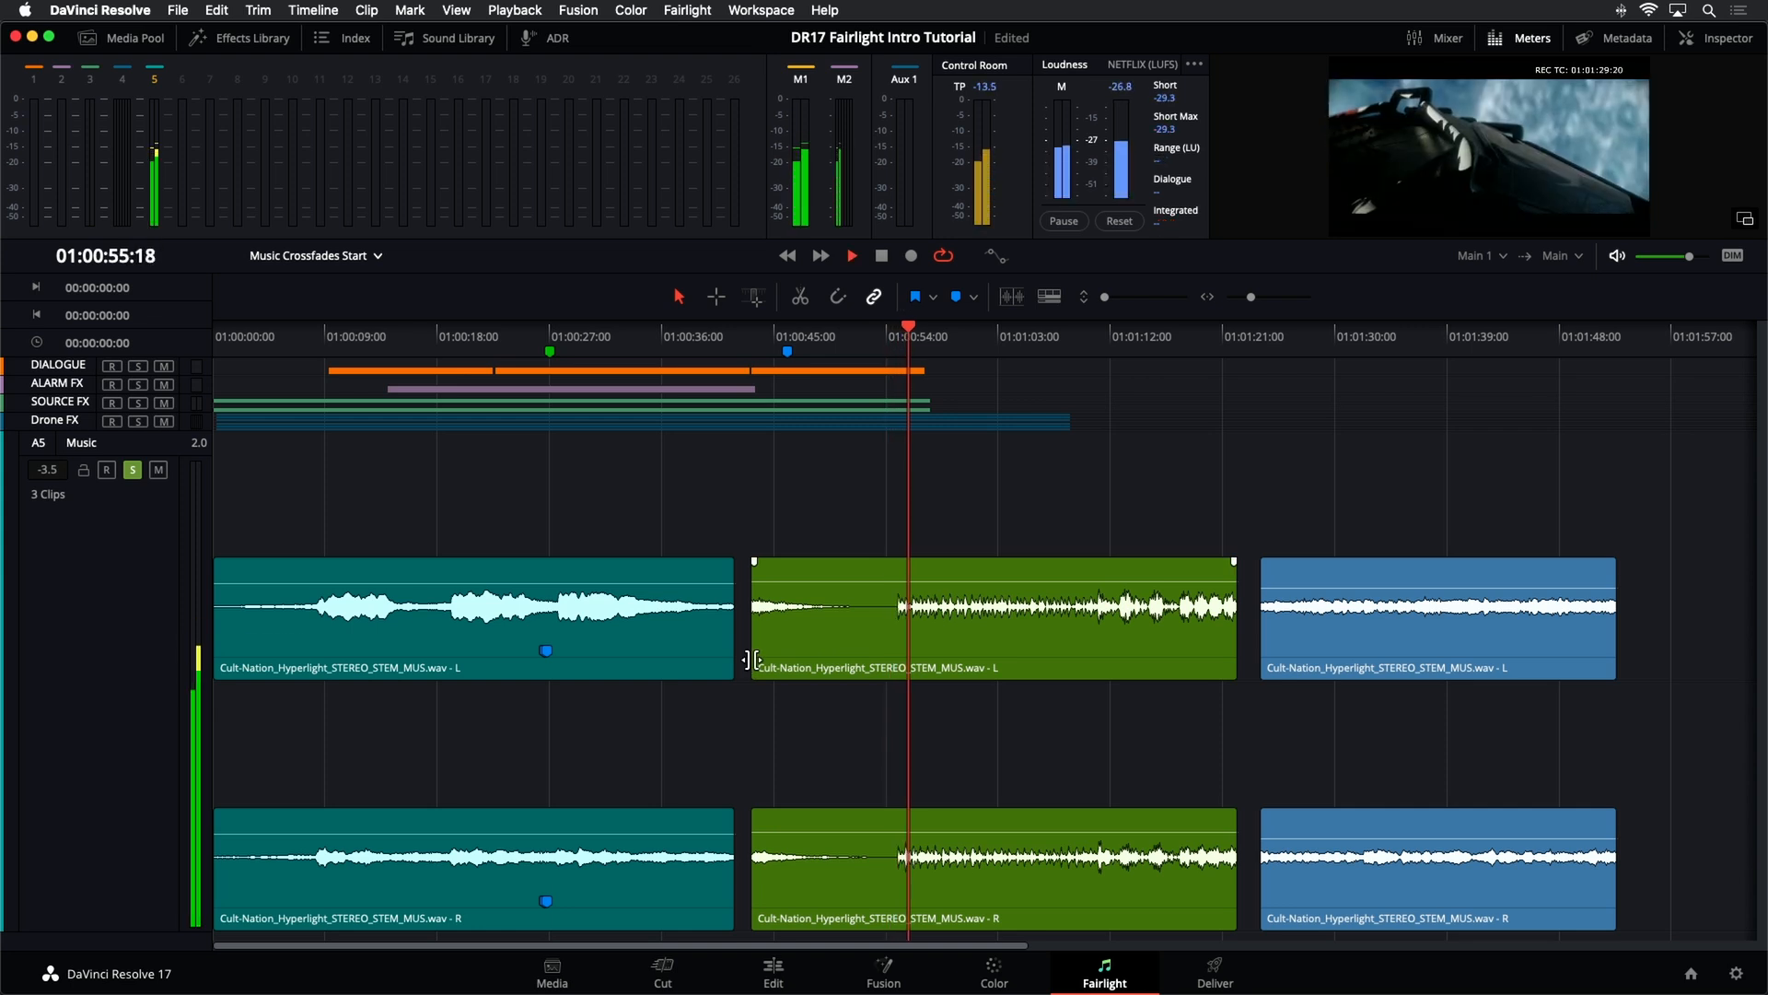
pyautogui.press('space')
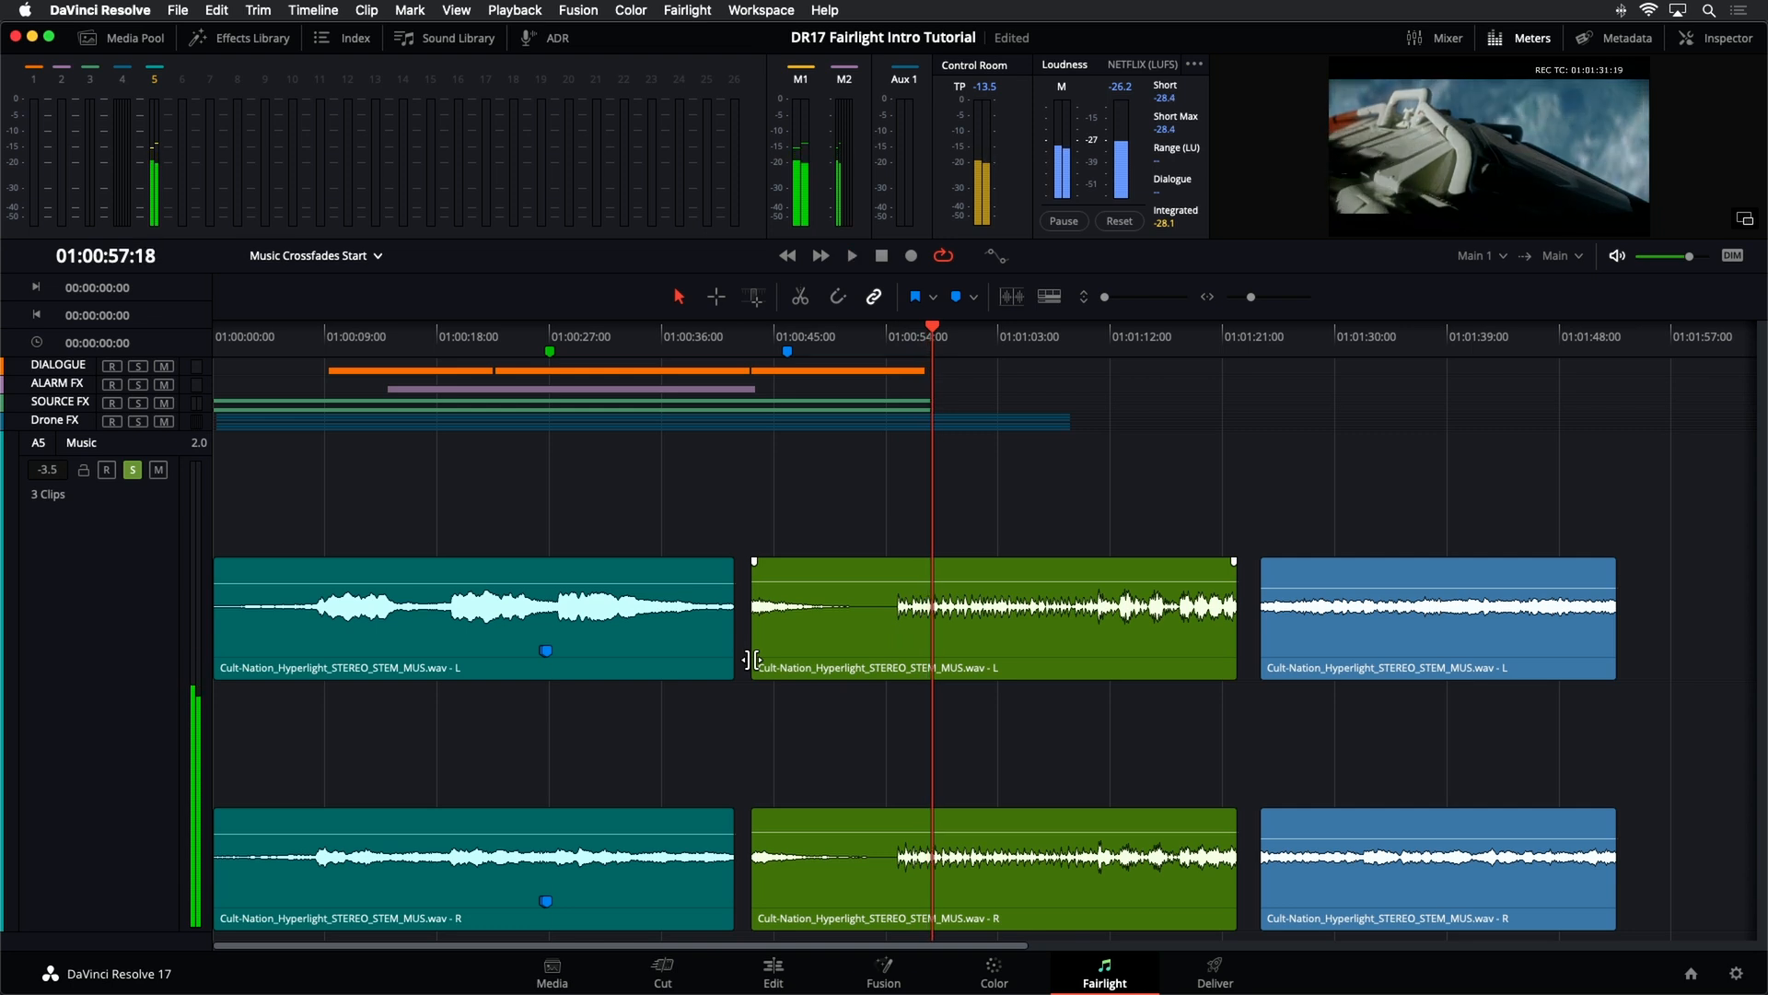
# Trim the second music clip's start to 01:00:54:14, and layer it above the first music clip from the green marker
pyautogui.click(894, 337)
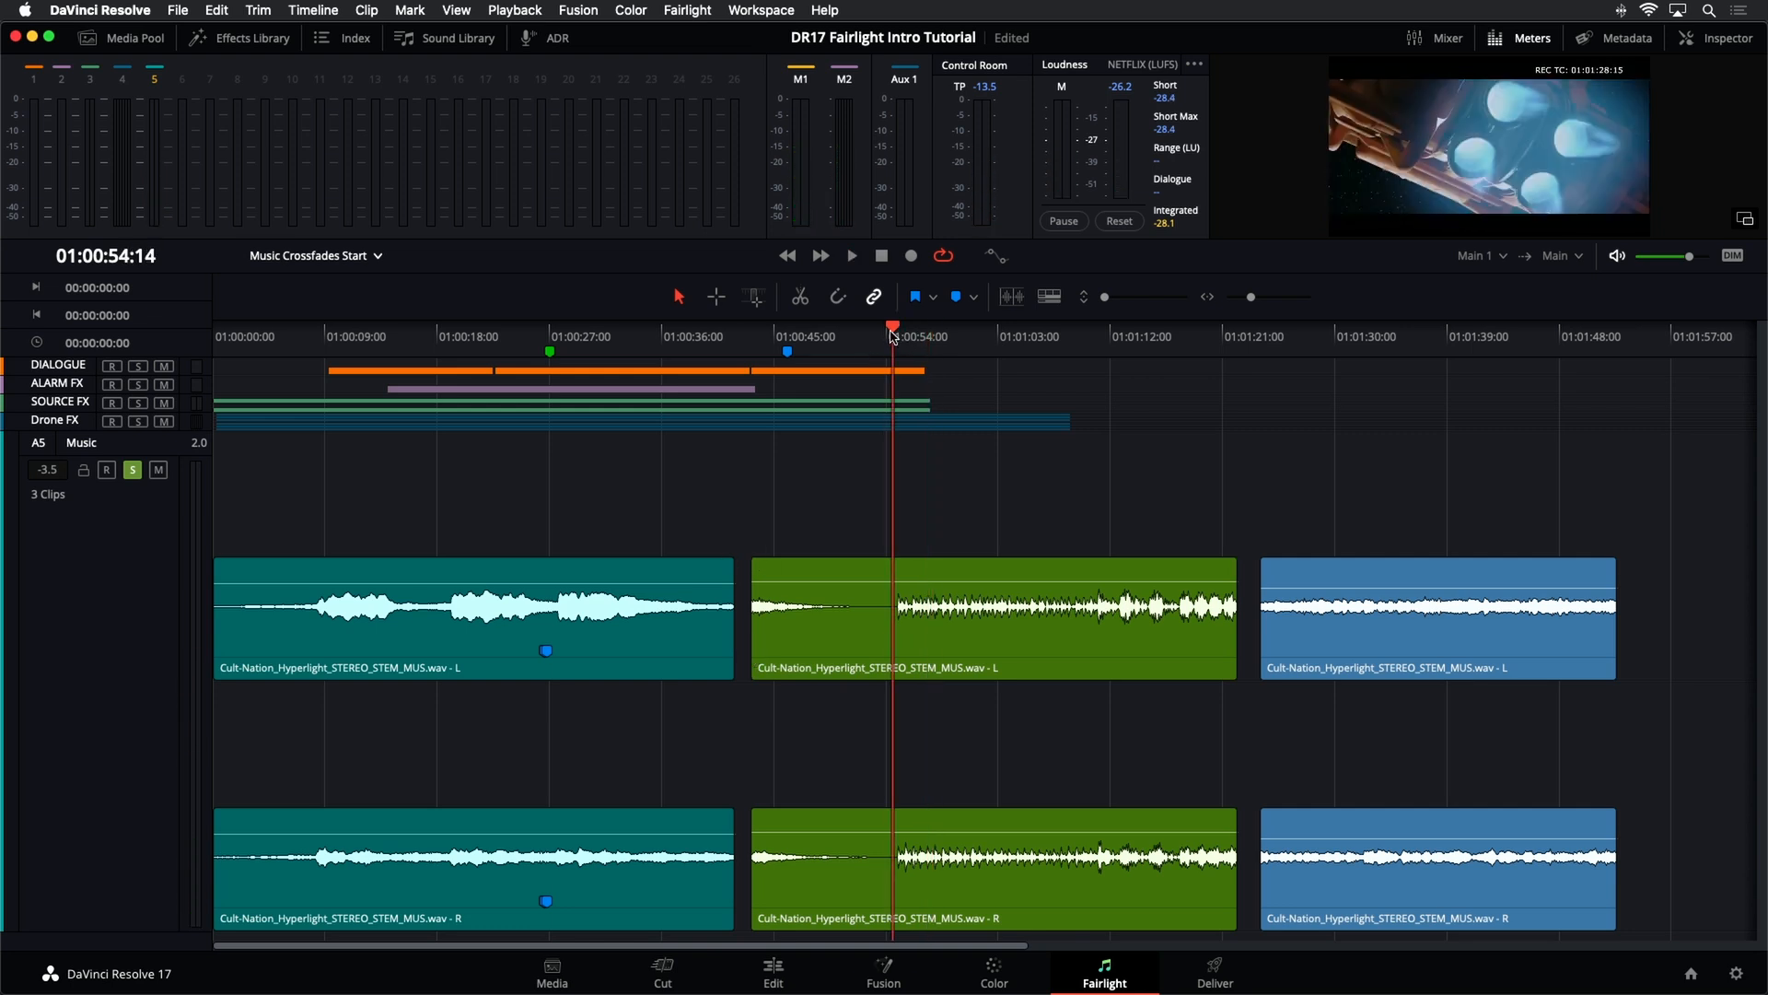
pyautogui.moveTo(756, 648); pyautogui.dragTo(754, 633)
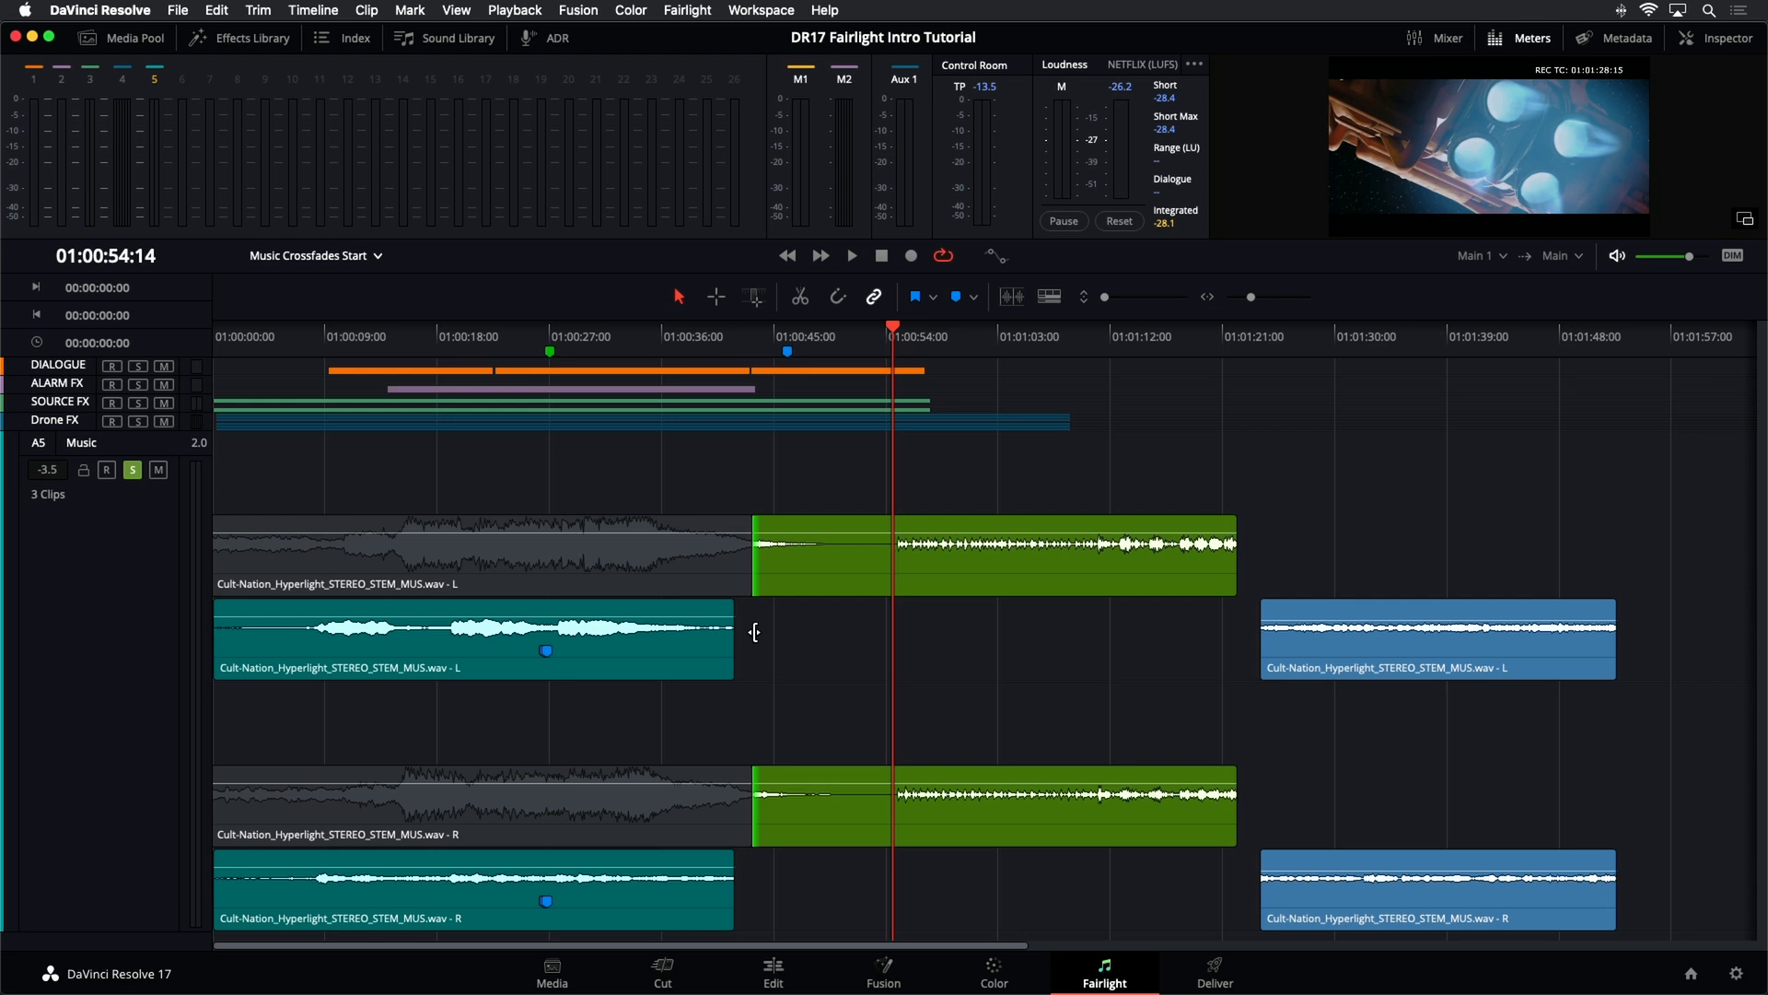
pyautogui.moveTo(754, 632); pyautogui.dragTo(894, 621)
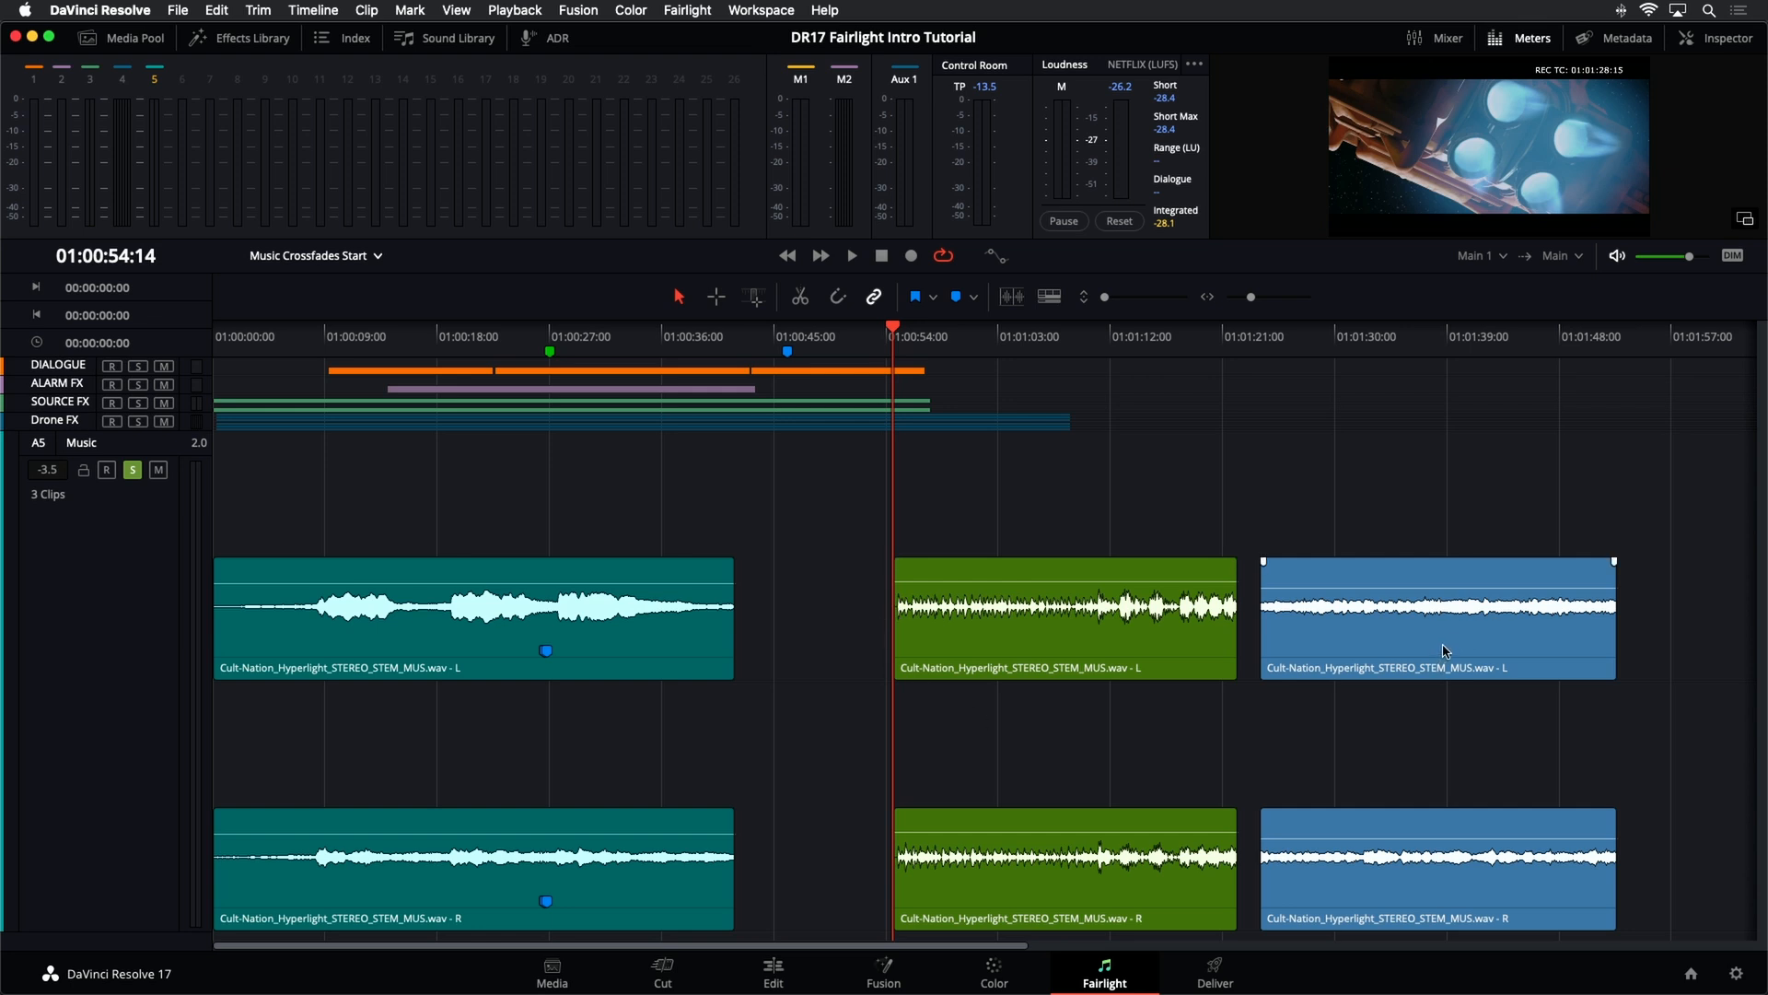
pyautogui.moveTo(1013, 645); pyautogui.dragTo(679, 517)
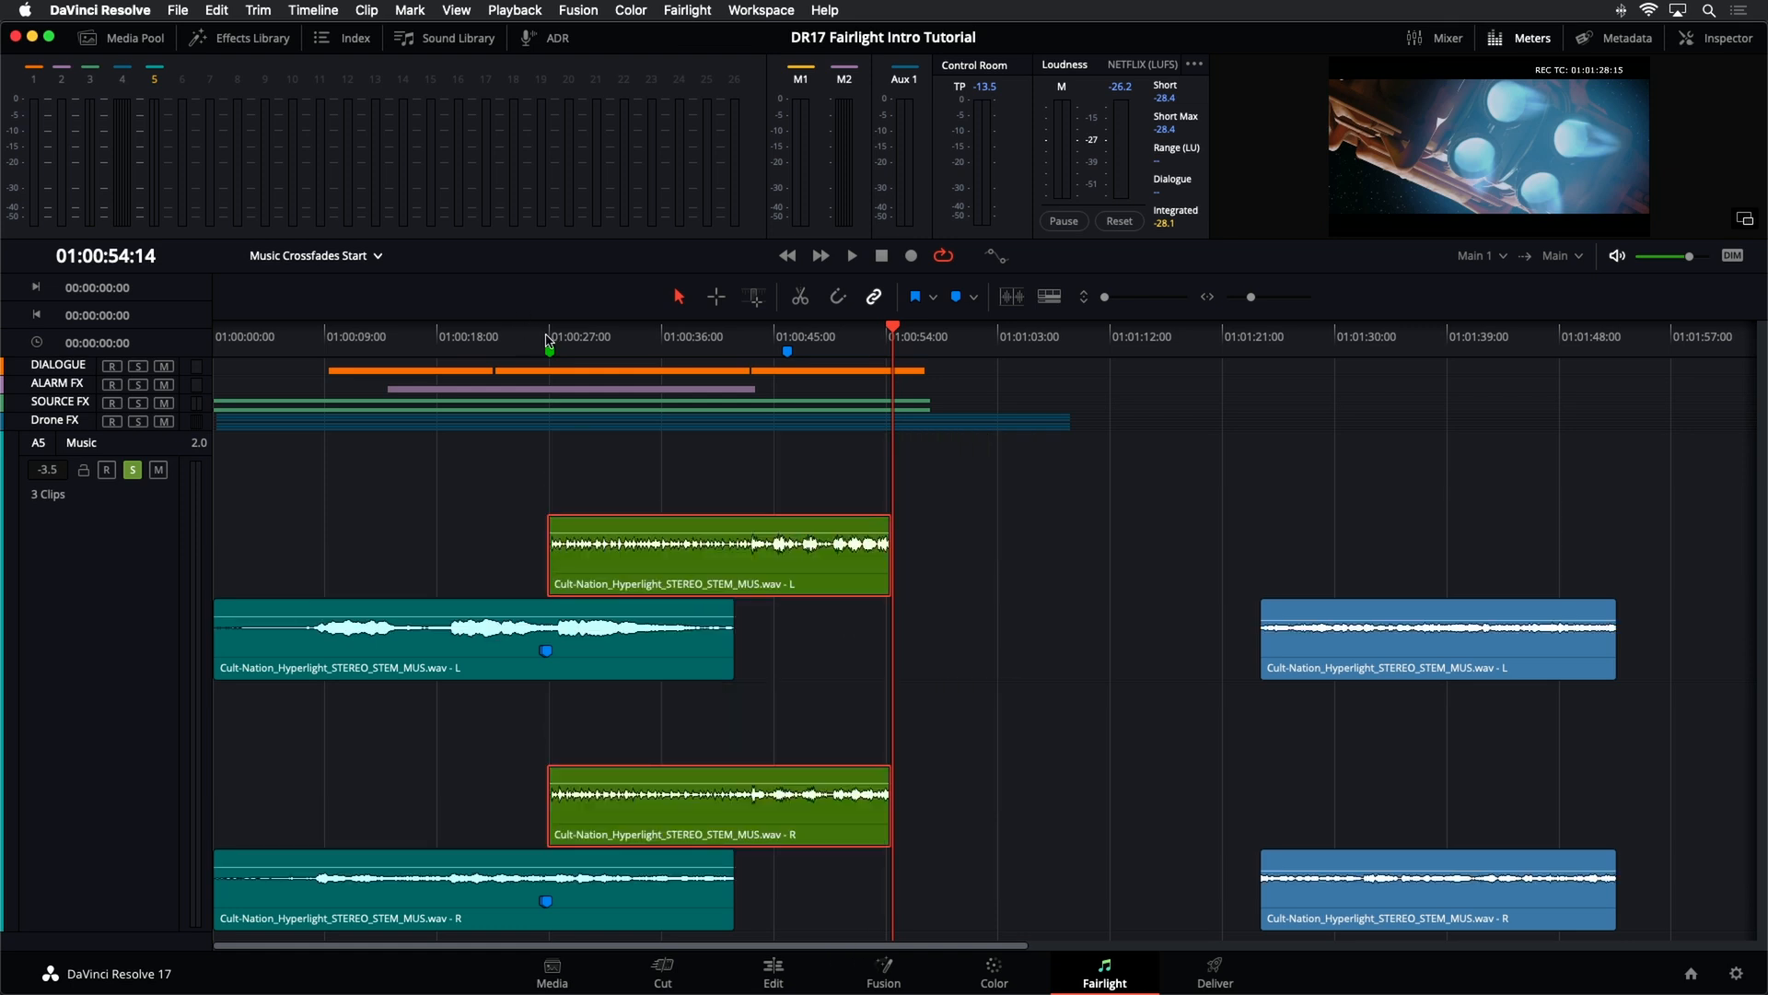
pyautogui.click(548, 339)
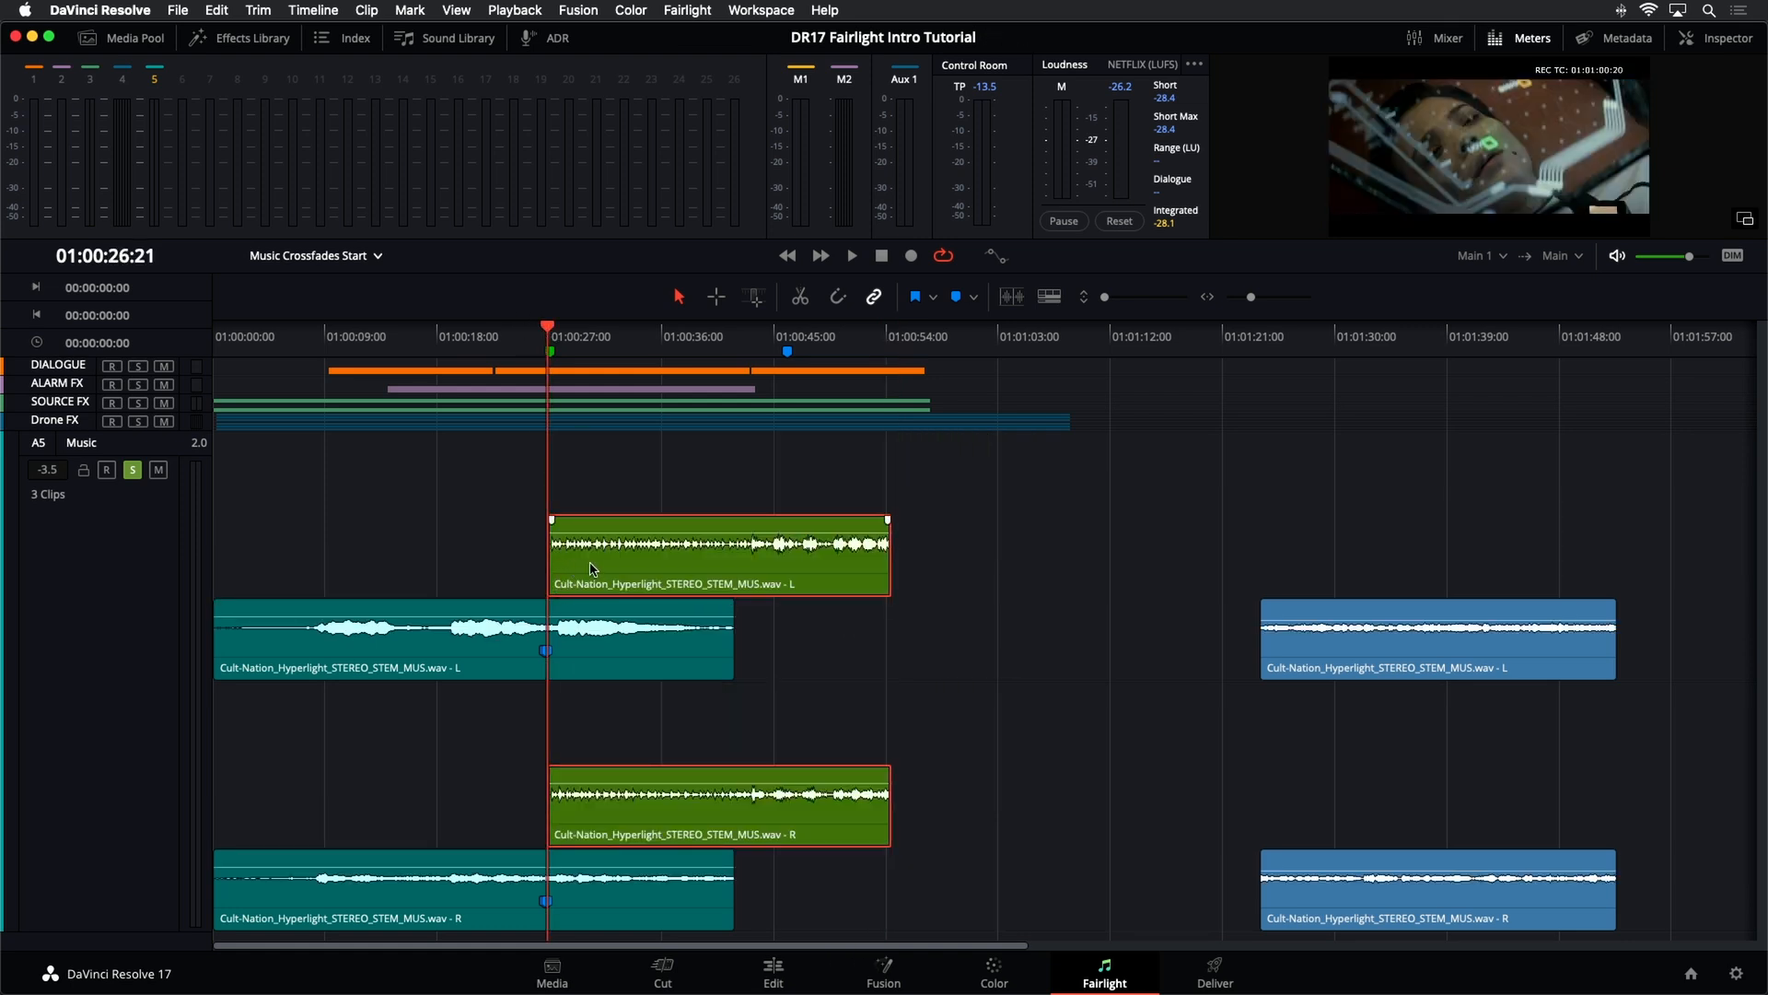
# Audition the layered music change around the green marker, first with the Music track soloed and again with all tracks
pyautogui.click(497, 339)
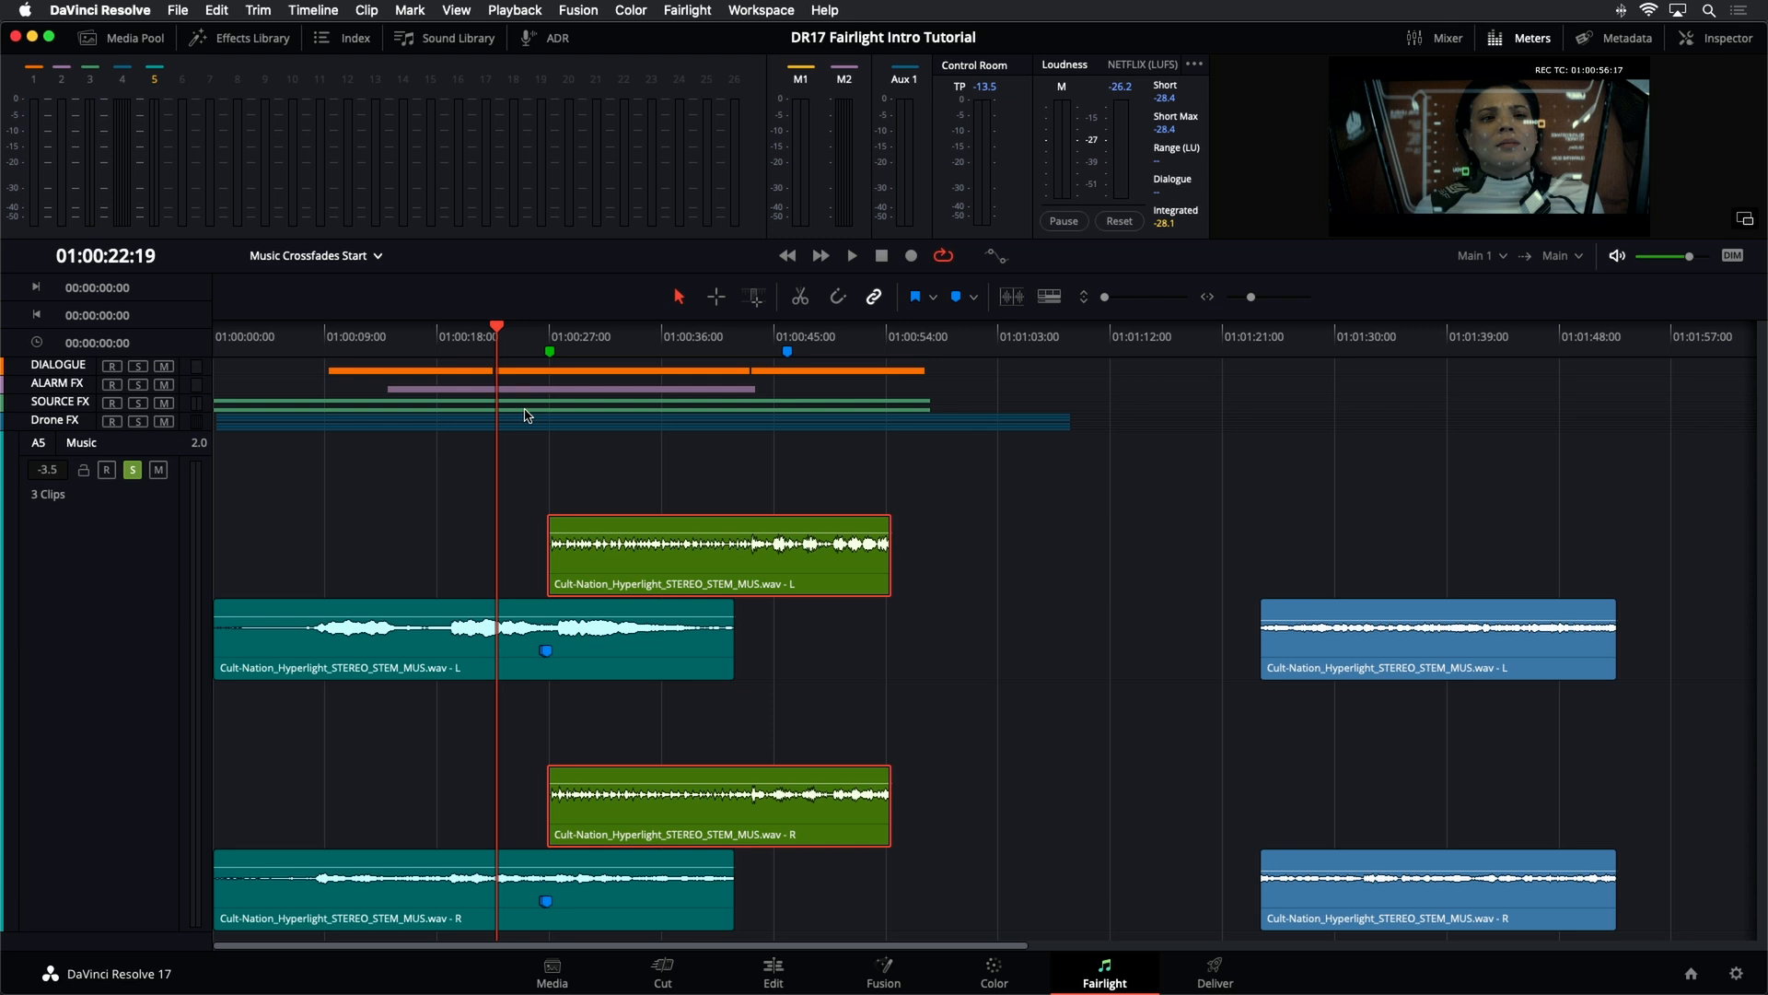
pyautogui.press('space')
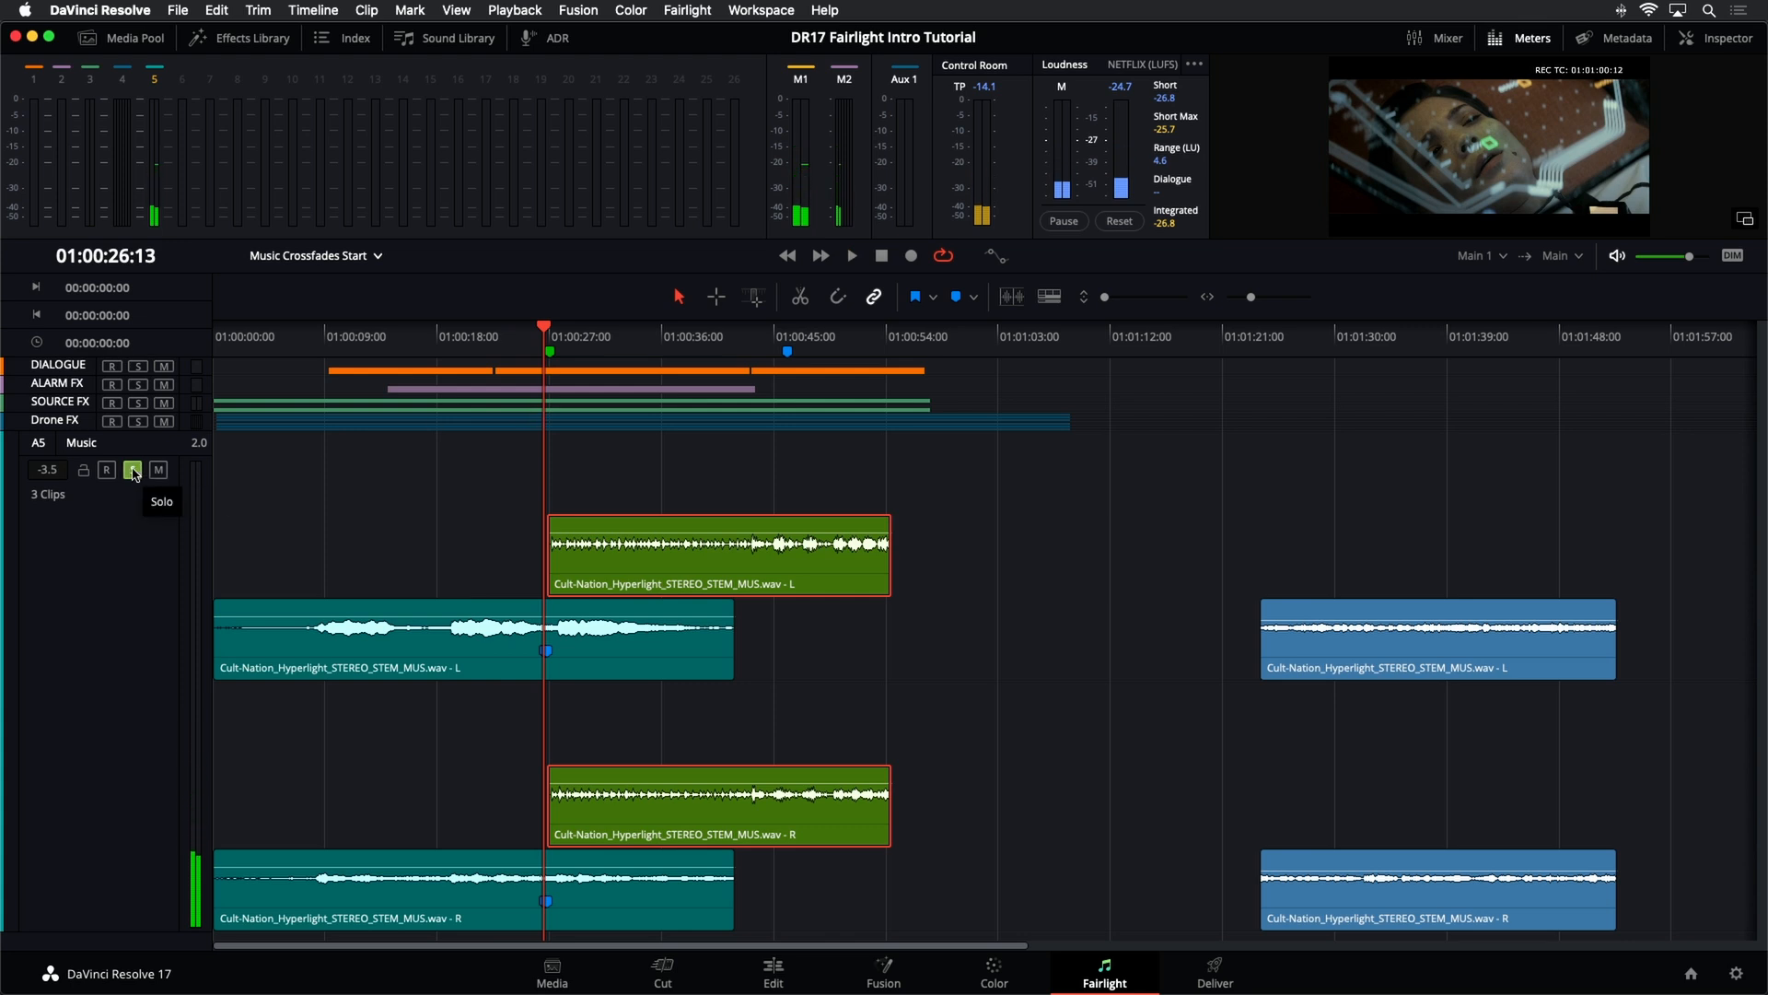
pyautogui.click(478, 346)
pyautogui.press('space')
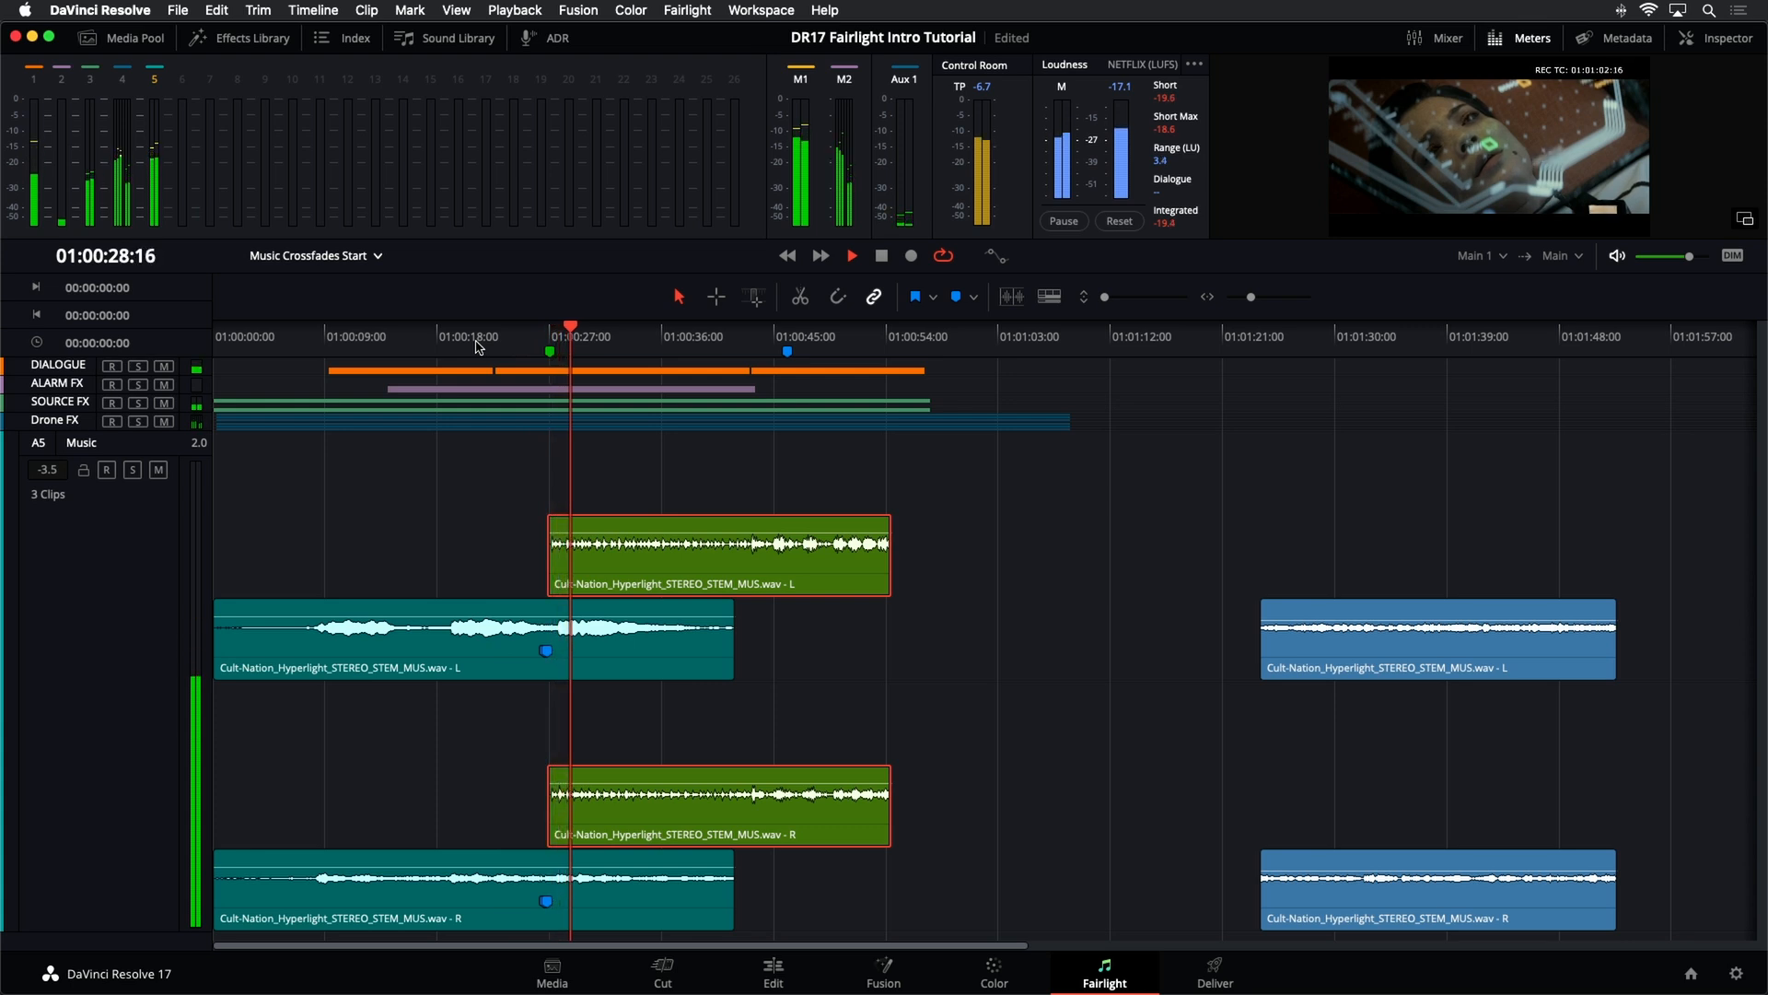
pyautogui.press('space')
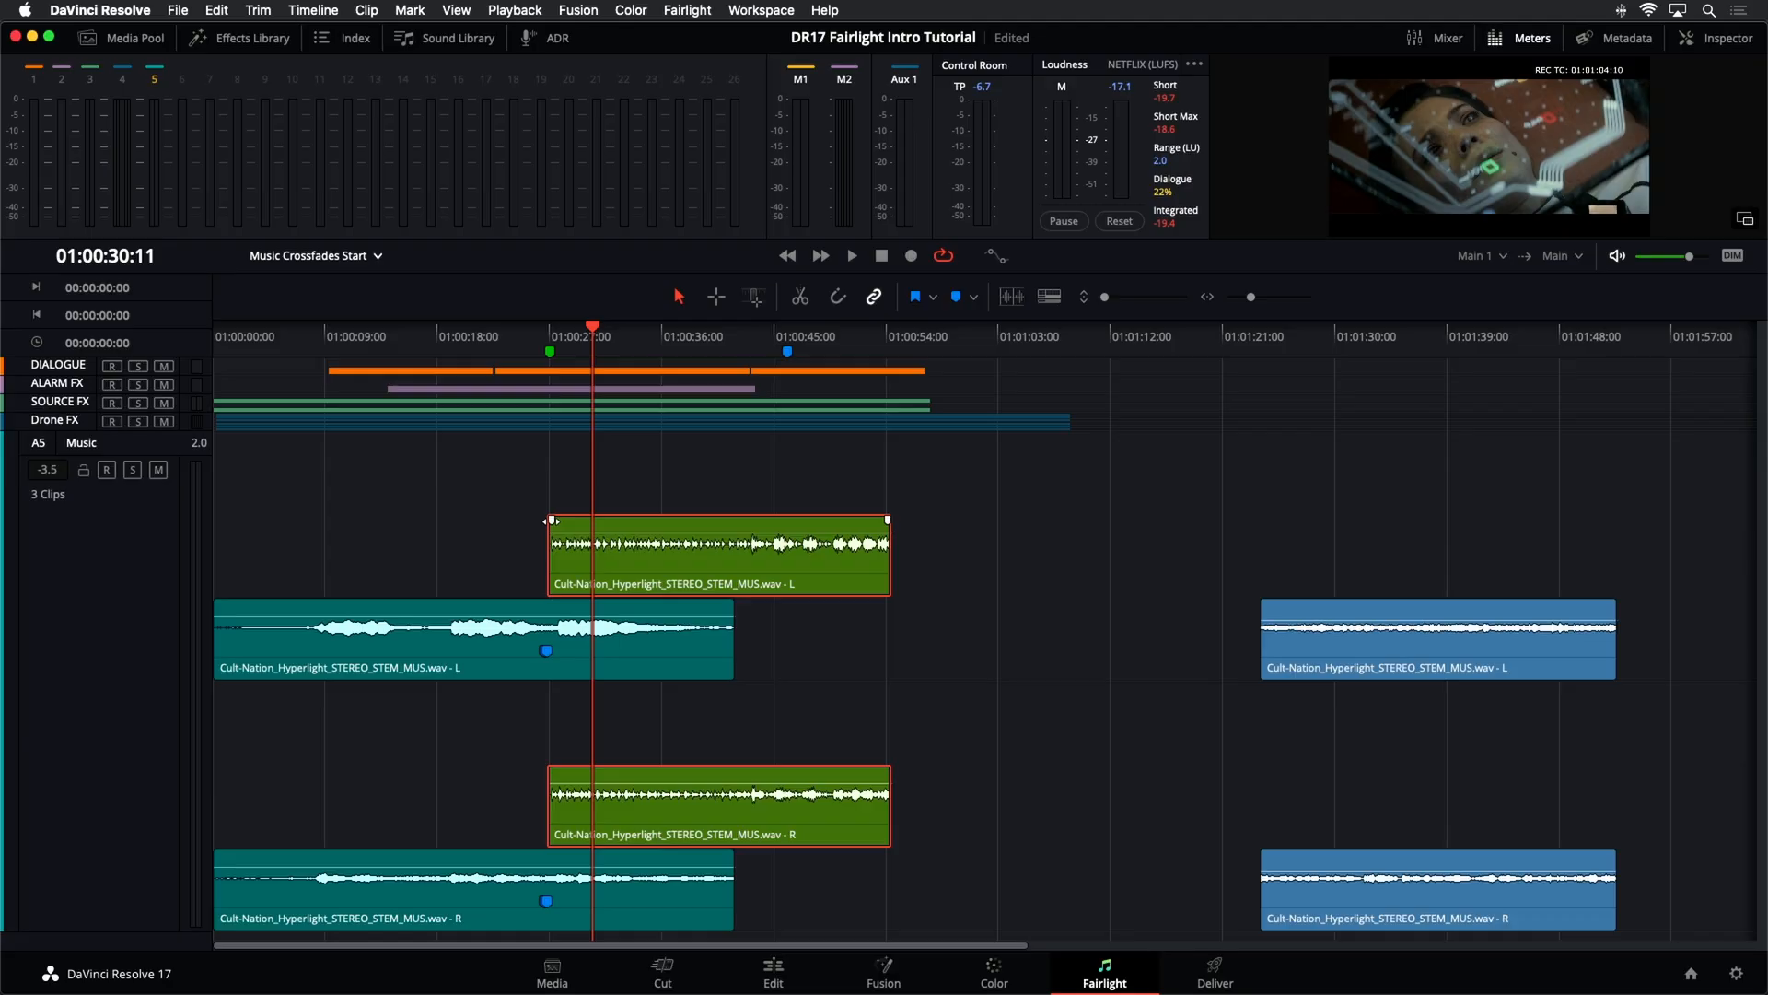
# Try a long crossfade from the first music clip into the second, ending near 01:00:36:00, play it, and remove the fade
pyautogui.moveTo(555, 519); pyautogui.dragTo(690, 519)
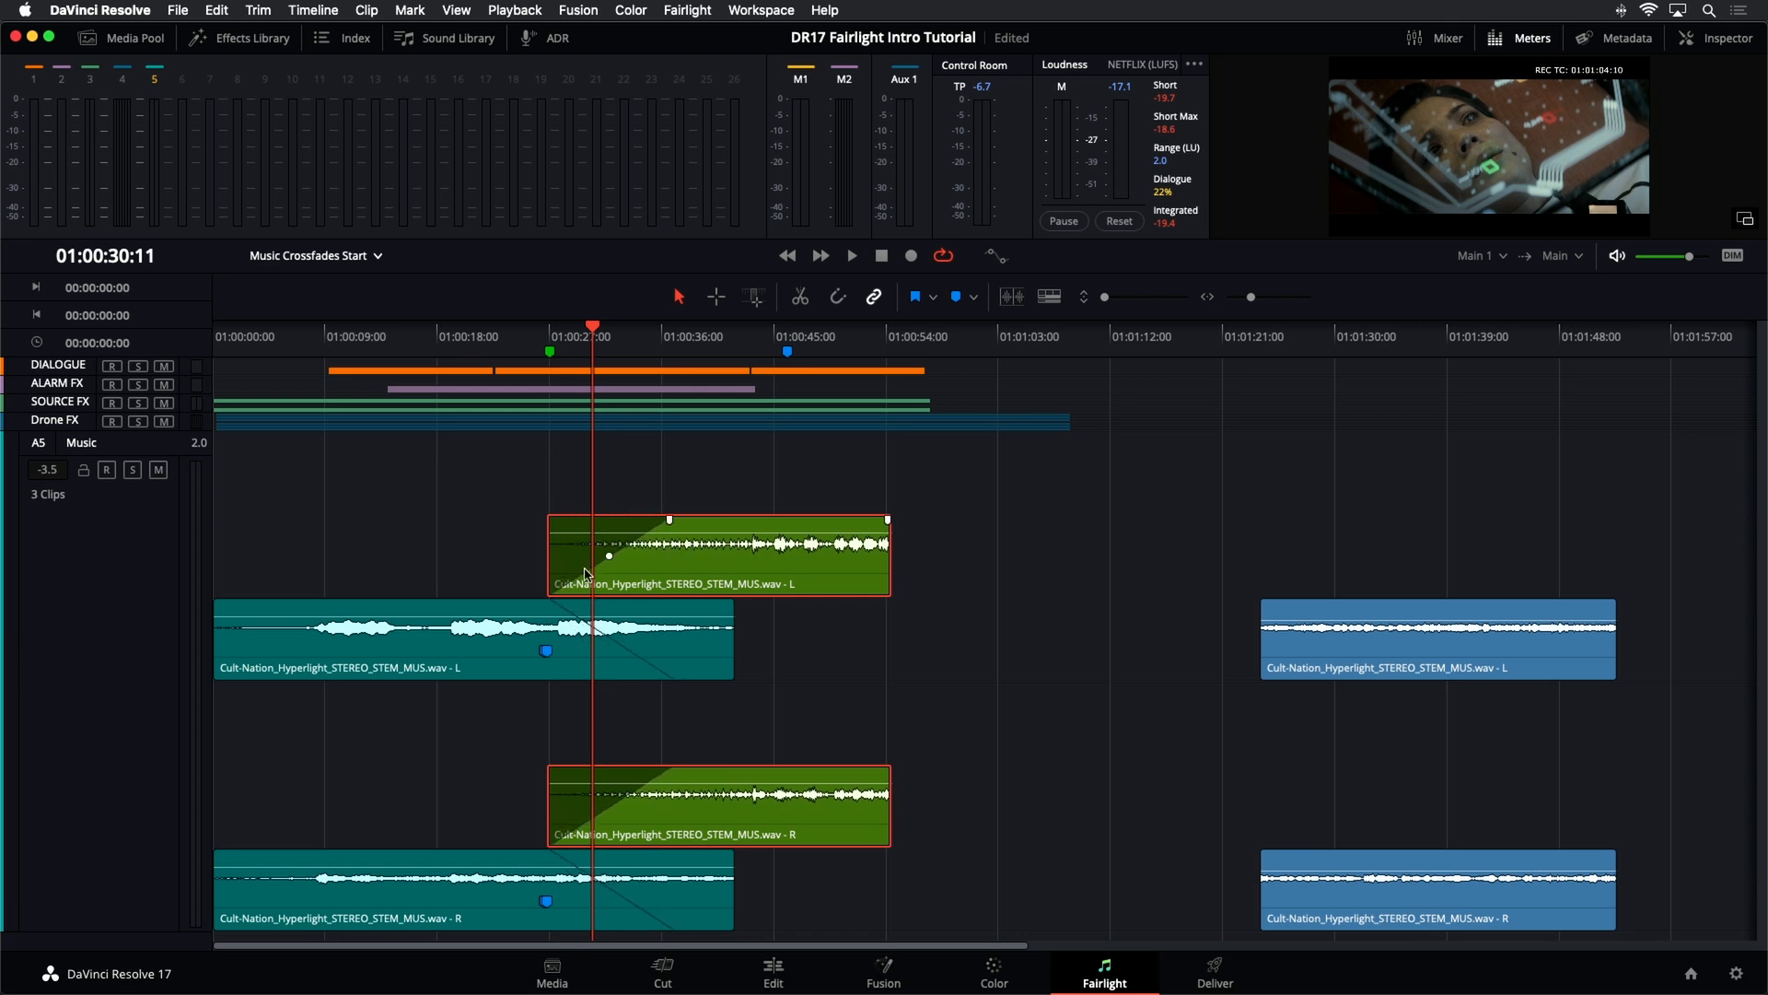
pyautogui.click(550, 338)
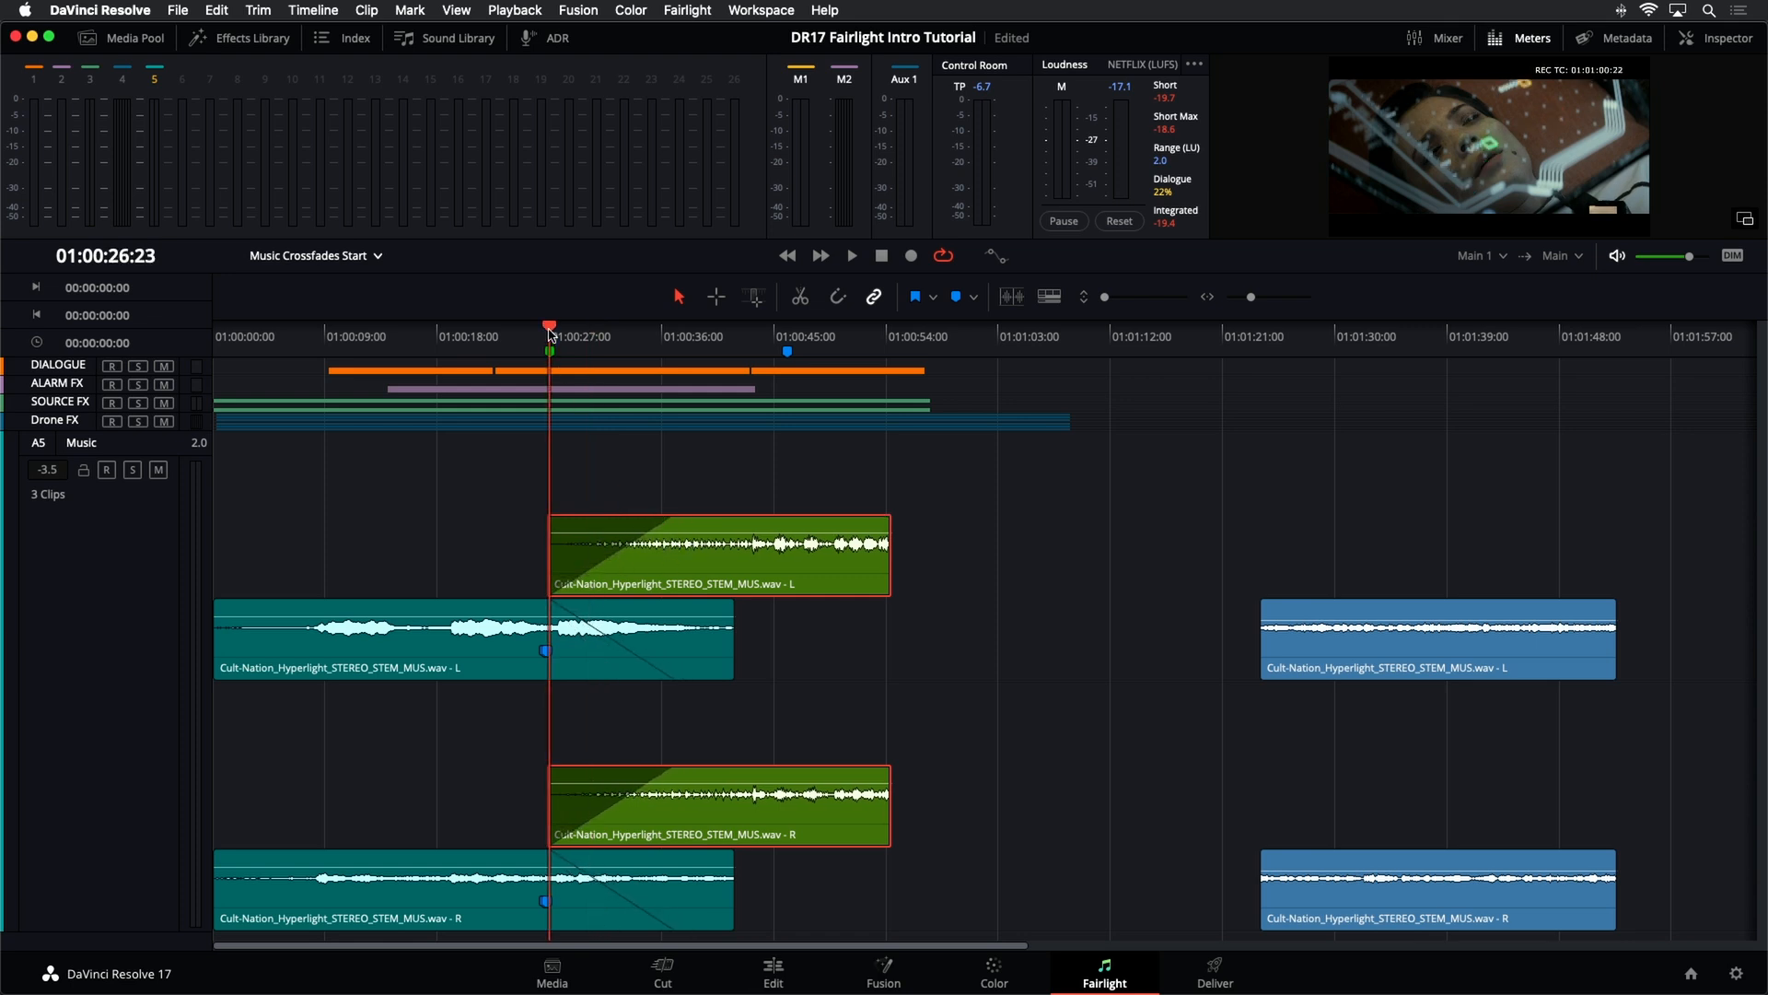
pyautogui.click(496, 334)
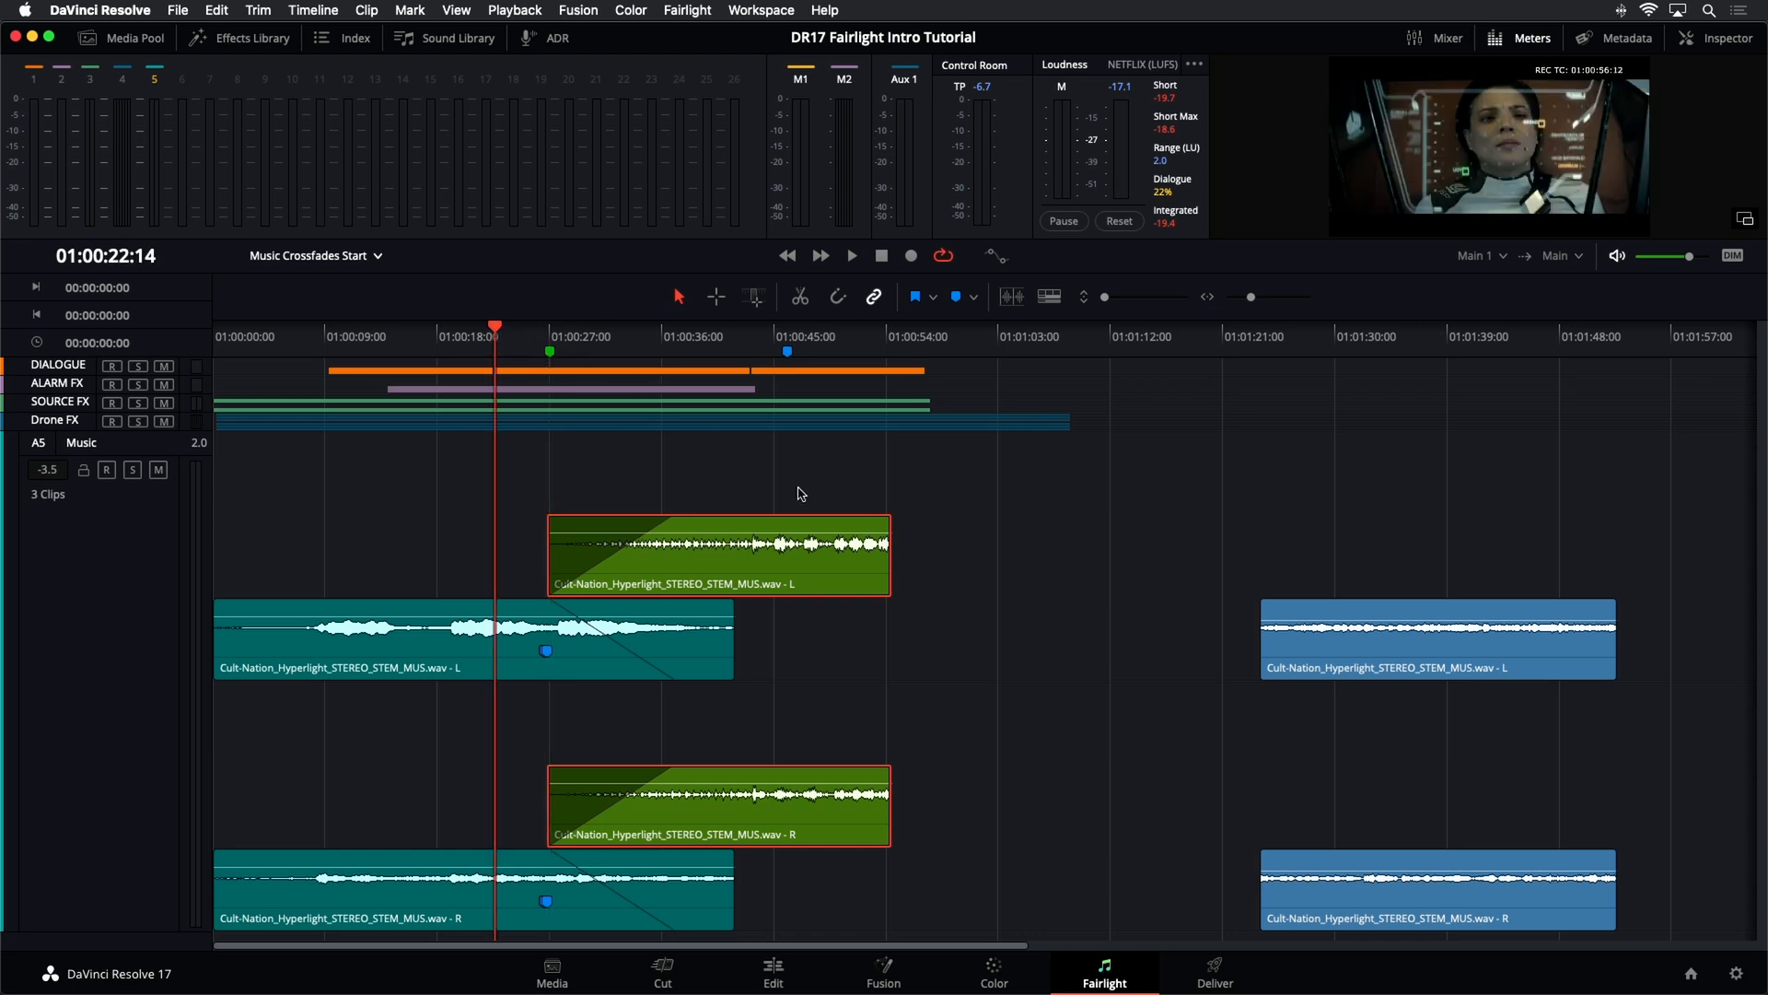
pyautogui.press('space')
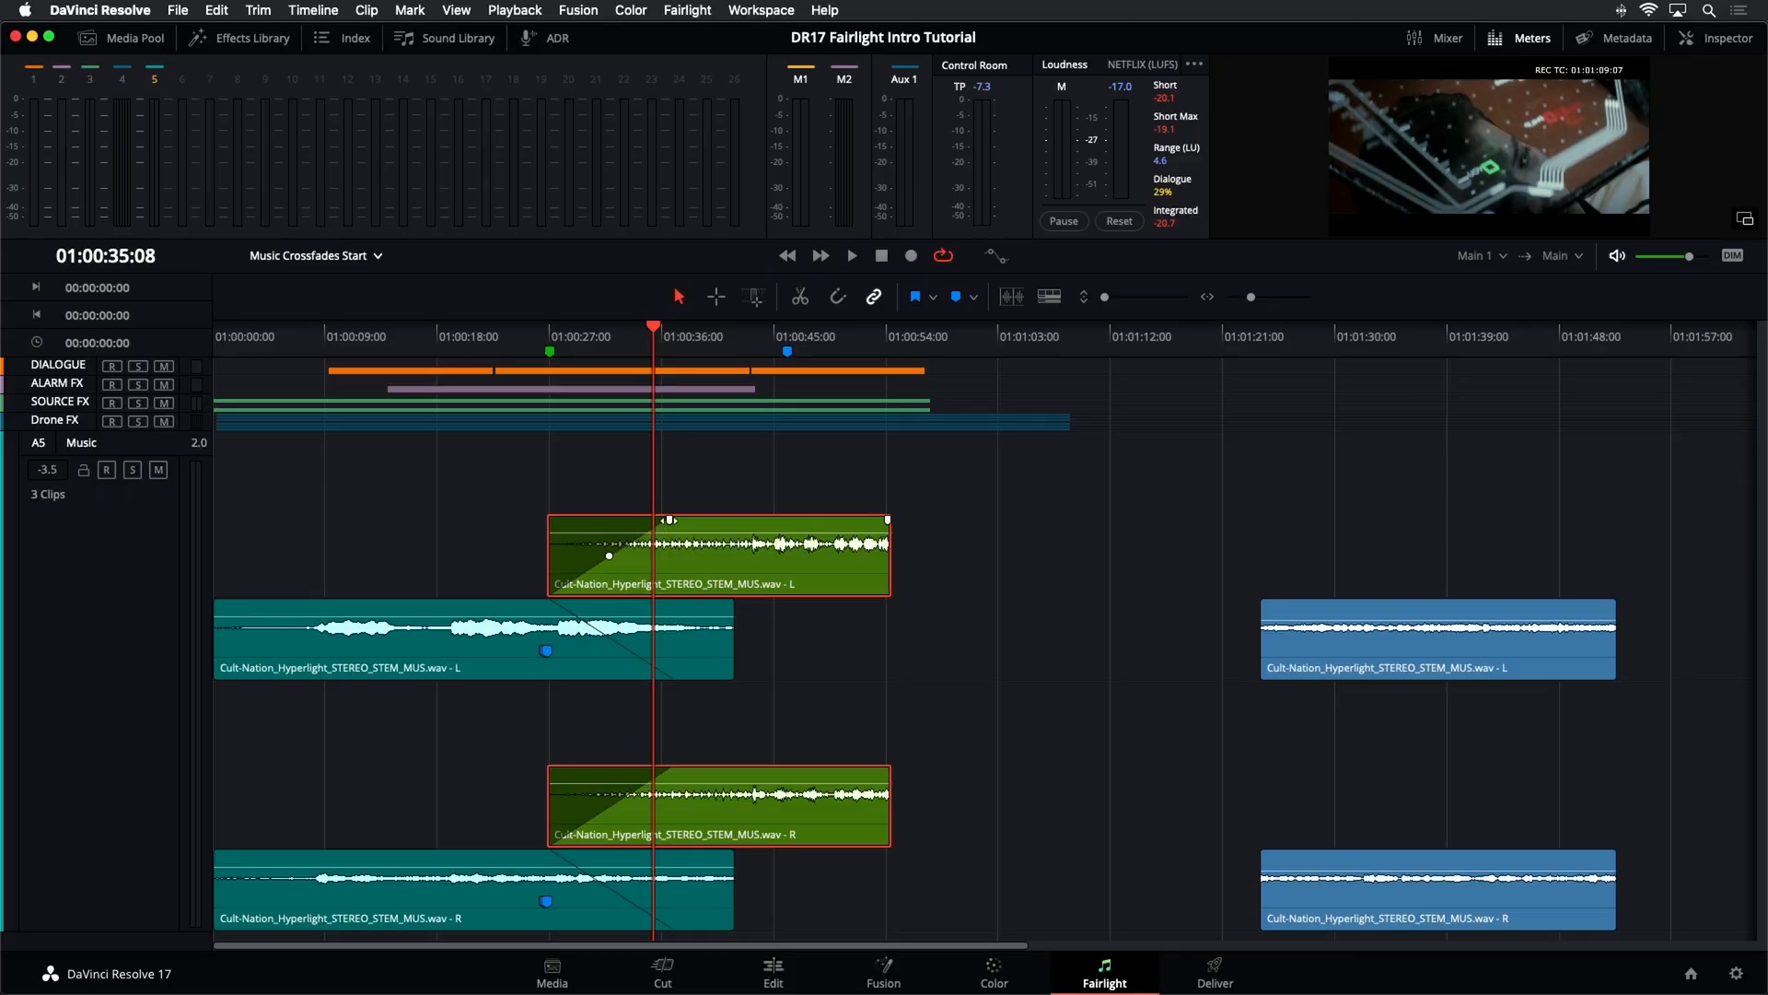
pyautogui.moveTo(634, 516); pyautogui.dragTo(524, 517)
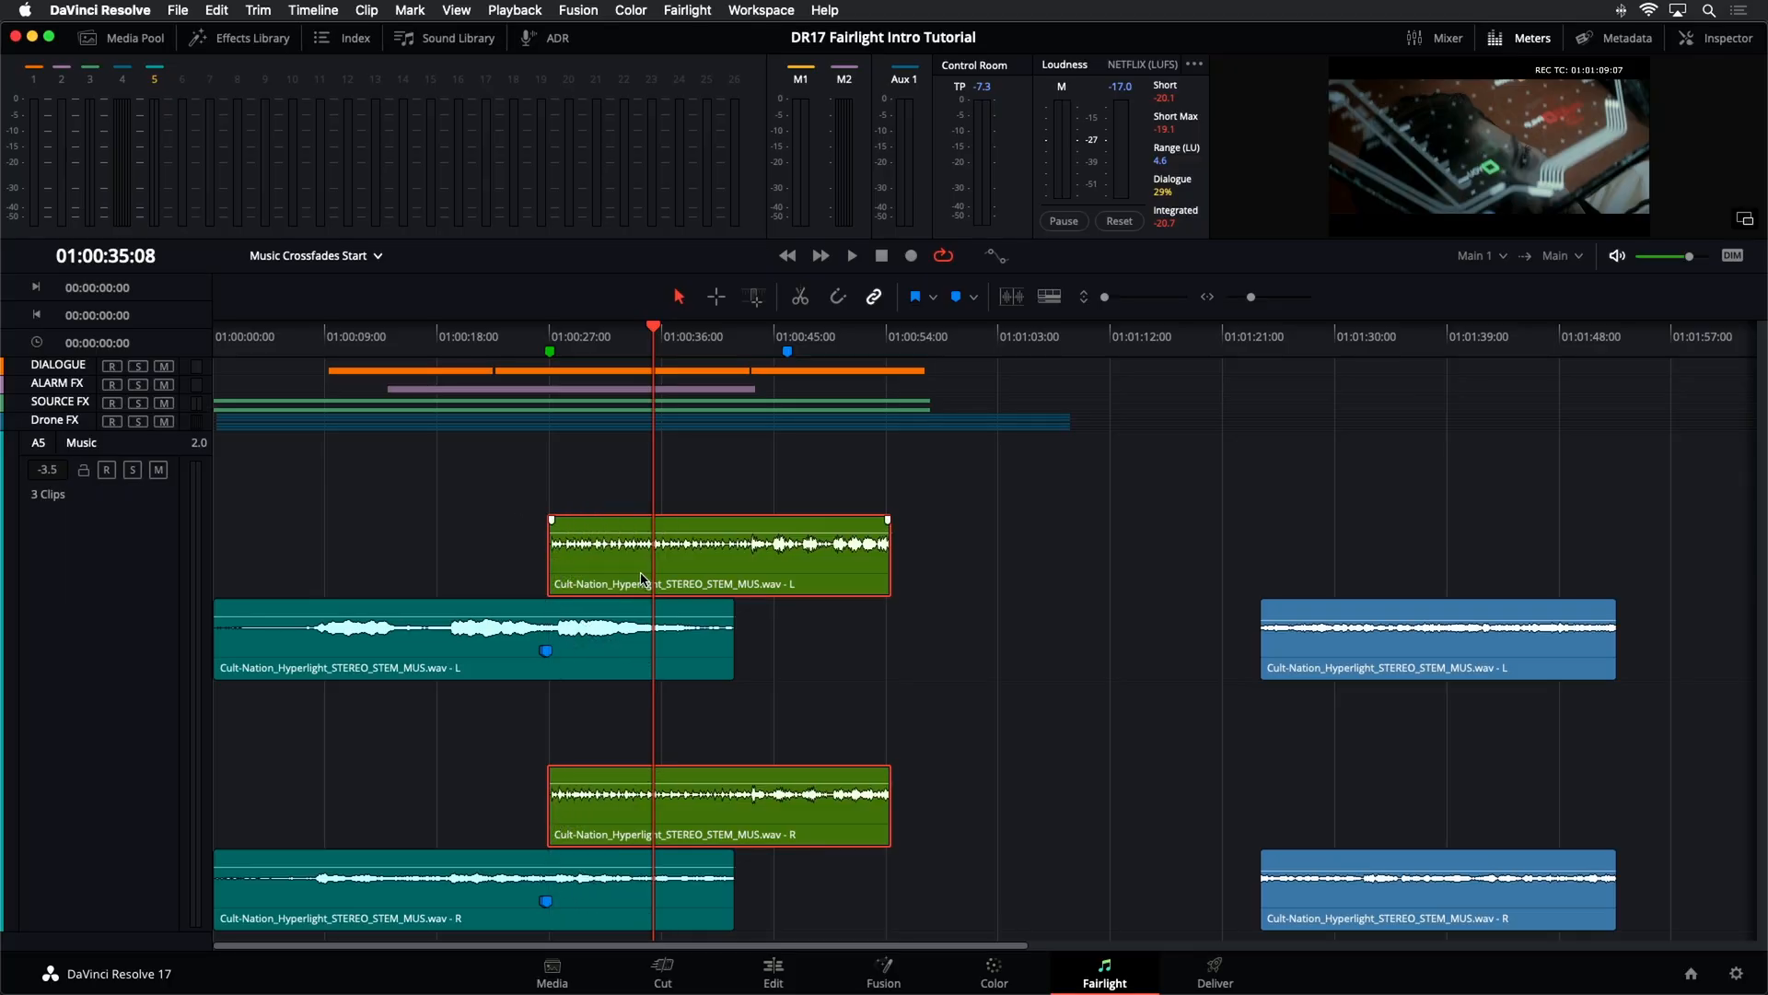
# Stack the second and third music clips on separate layers above the first, both starting near 01:00:10:00
pyautogui.moveTo(642, 578); pyautogui.dragTo(433, 528)
pyautogui.moveTo(1367, 656); pyautogui.dragTo(447, 488)
pyautogui.click(442, 343)
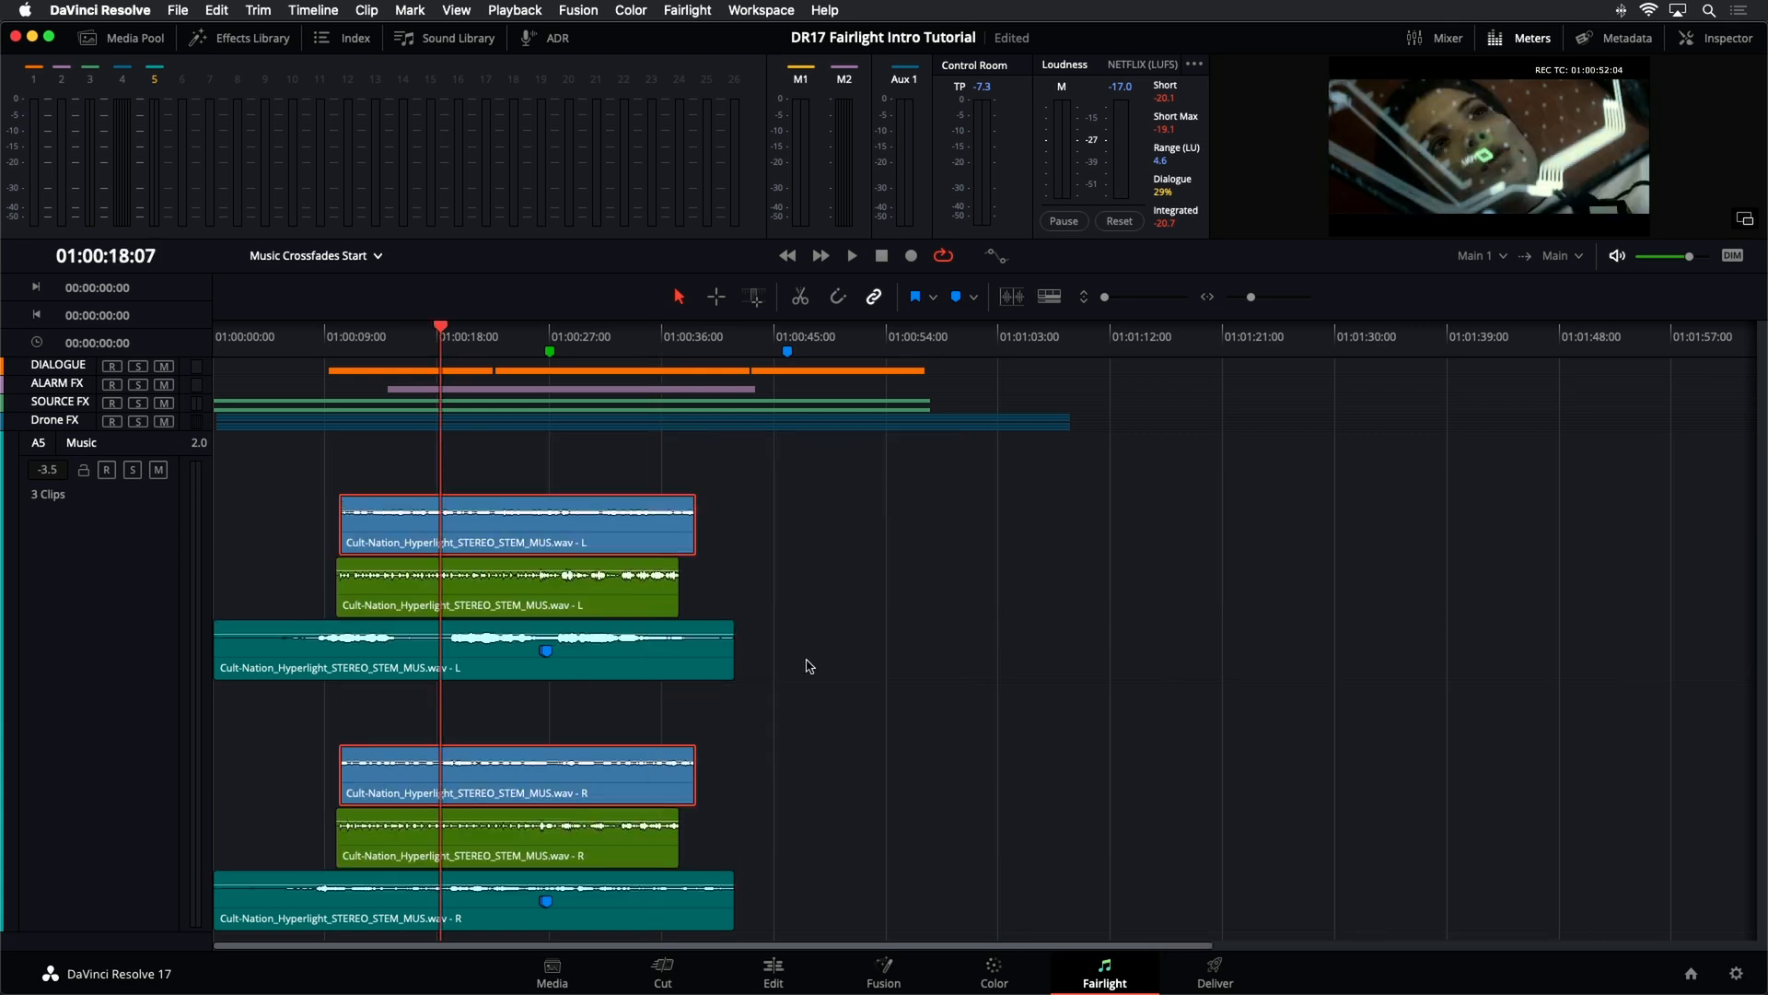
pyautogui.press('Delete')
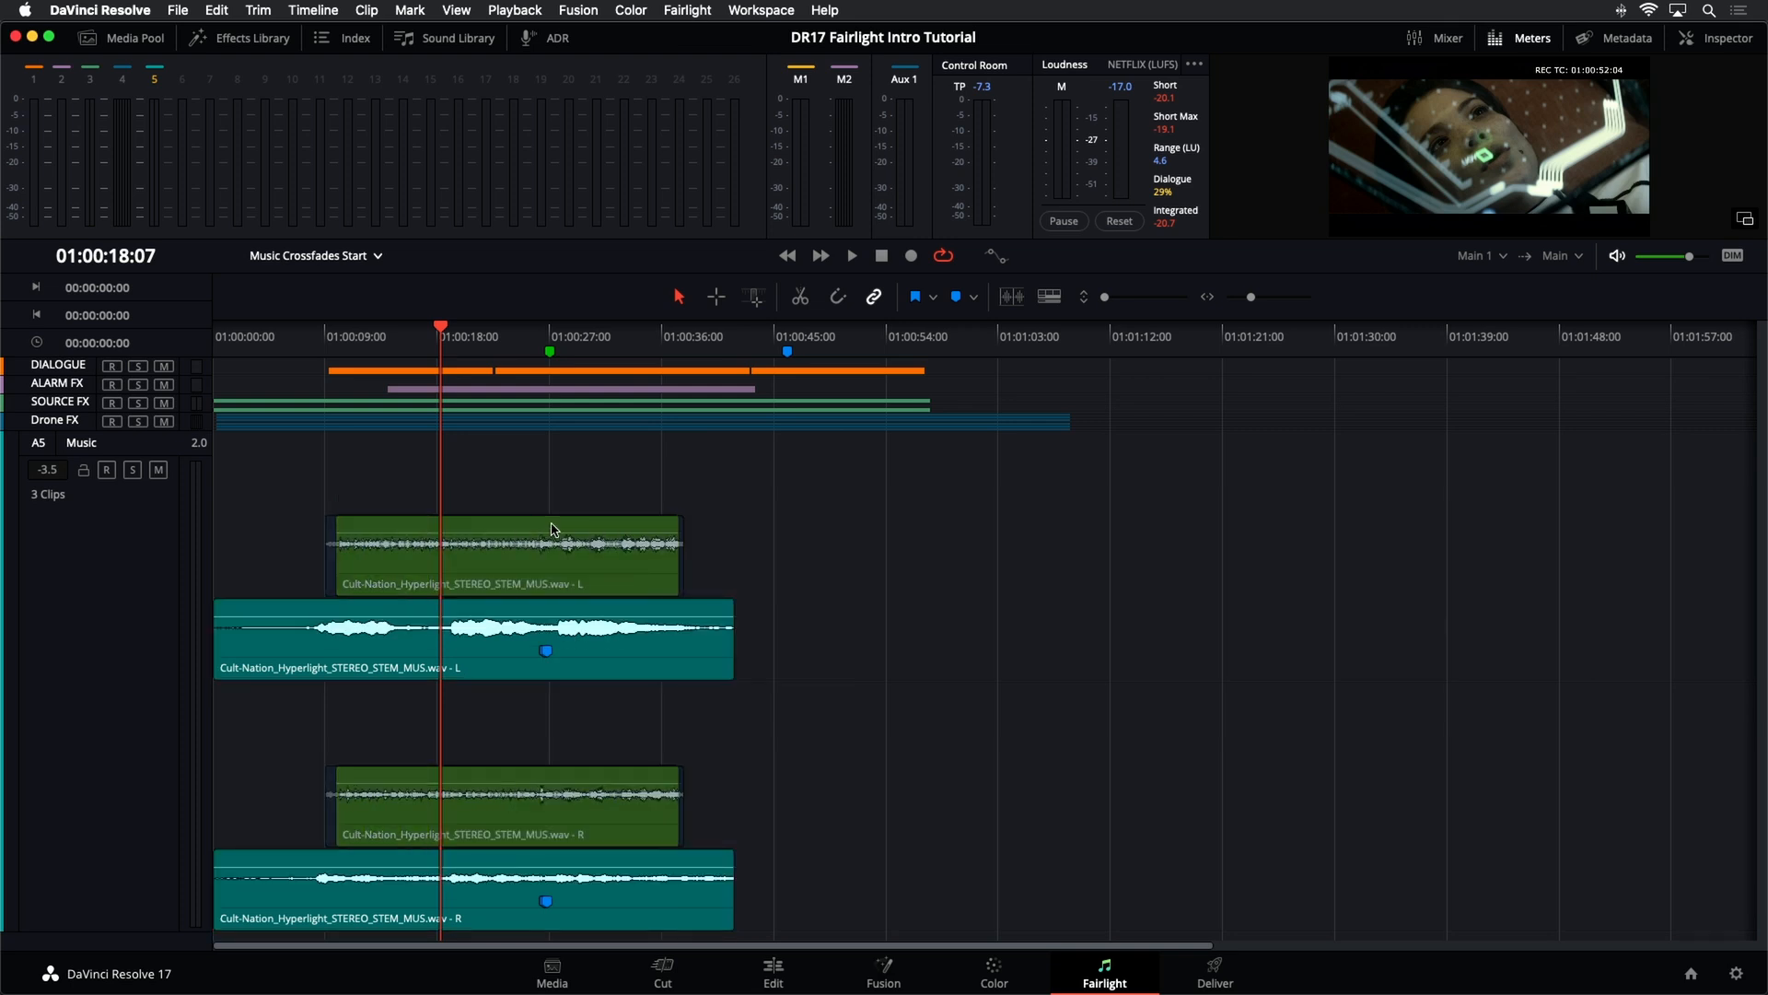
pyautogui.press('super+z')
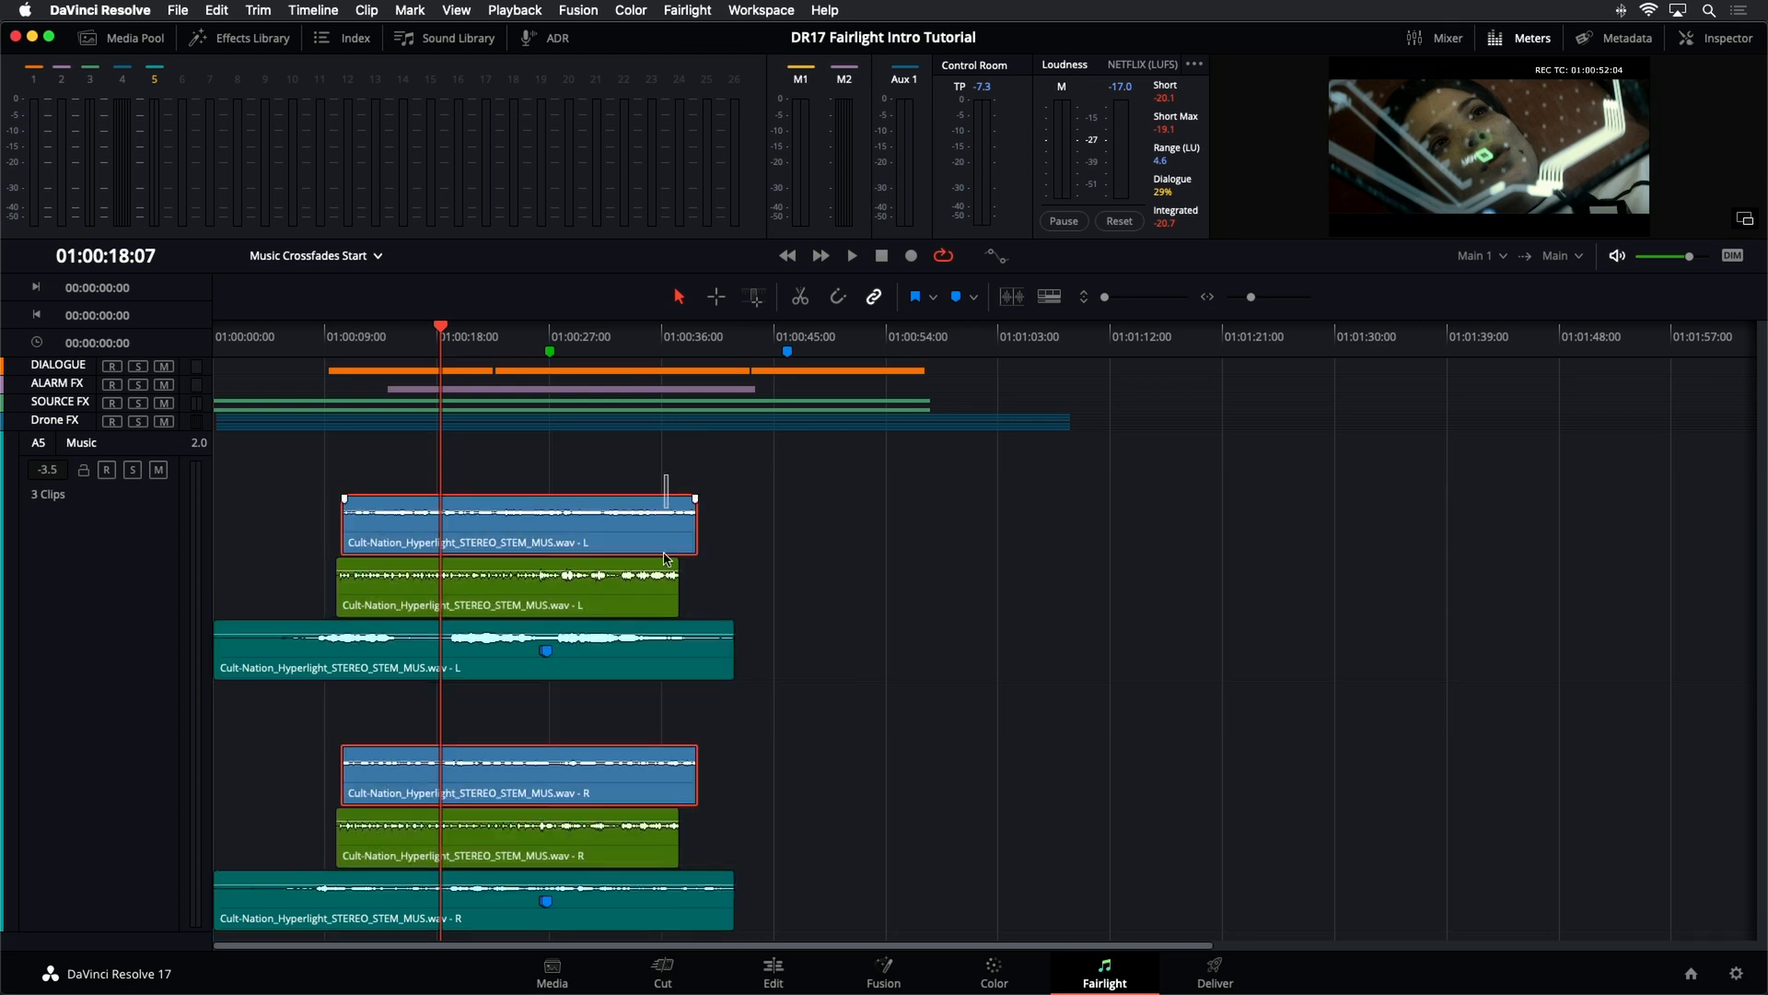
# Select all three stacked music clips, move them about 8 seconds later together, and clear the selection
pyautogui.moveTo(664, 553); pyautogui.dragTo(691, 956)
pyautogui.moveTo(561, 653); pyautogui.dragTo(659, 656)
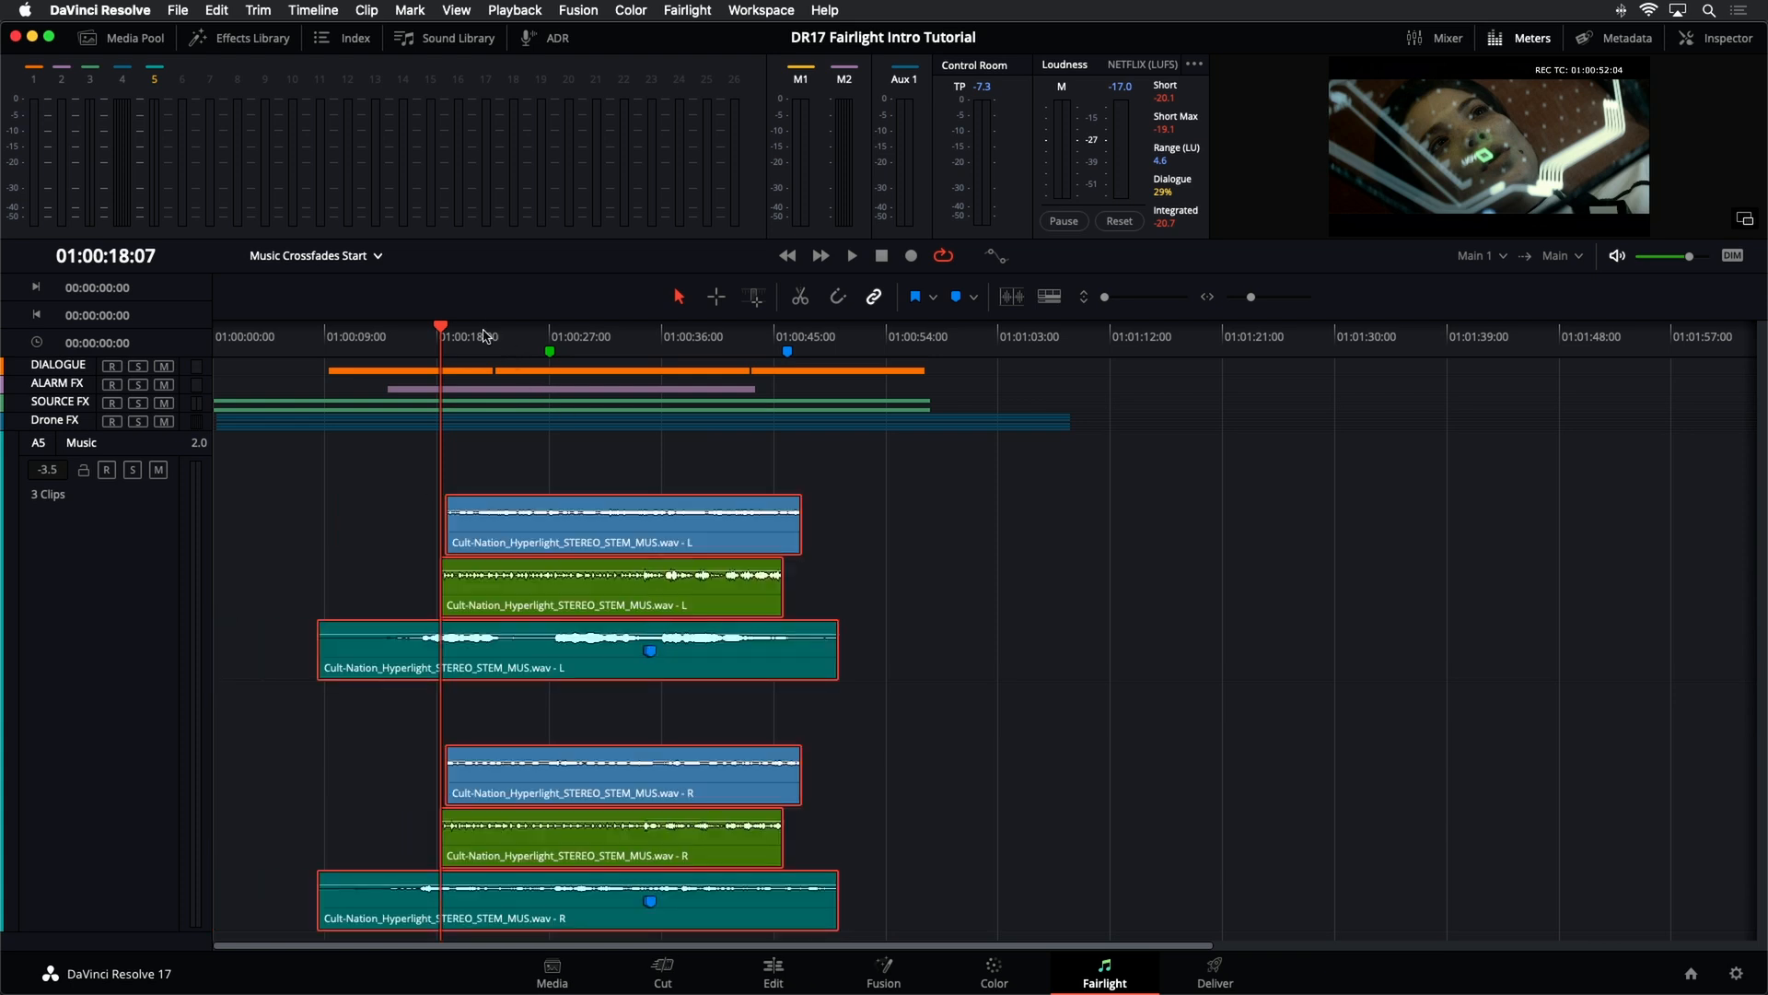
pyautogui.click(475, 337)
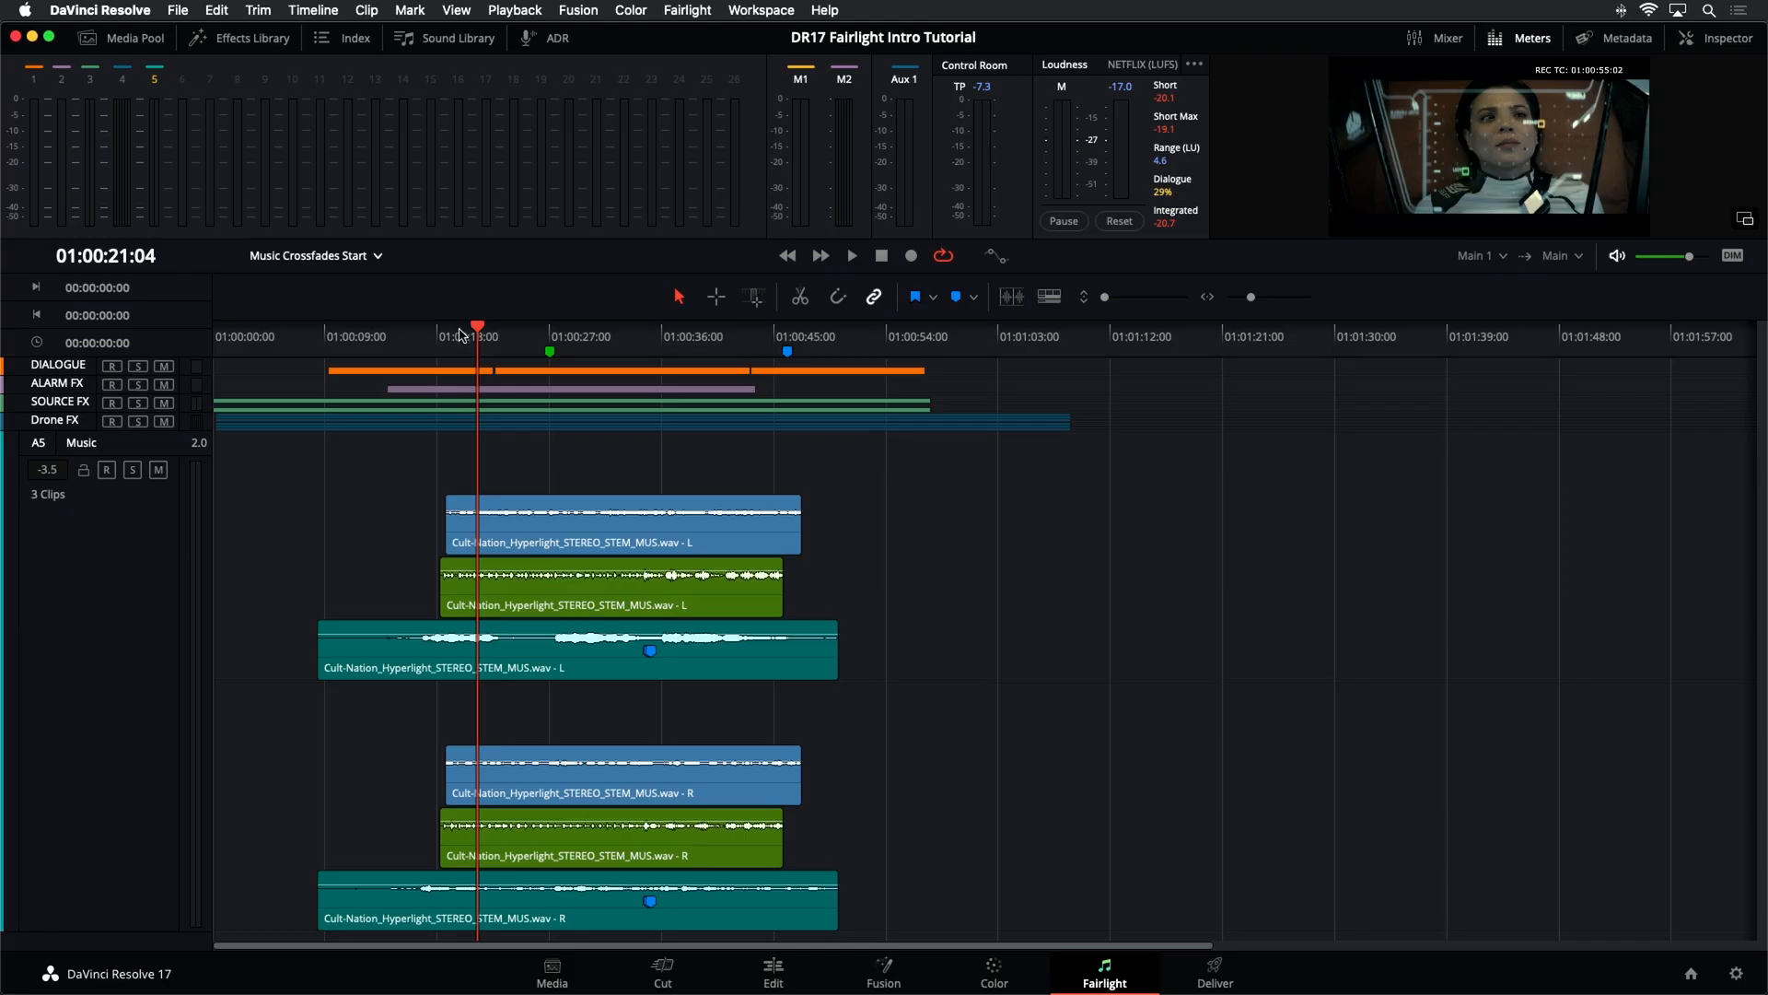
# Play from about 01:00:19:19 and move the green, blue and teal music clips to the top layer in turn during playback
pyautogui.click(460, 334)
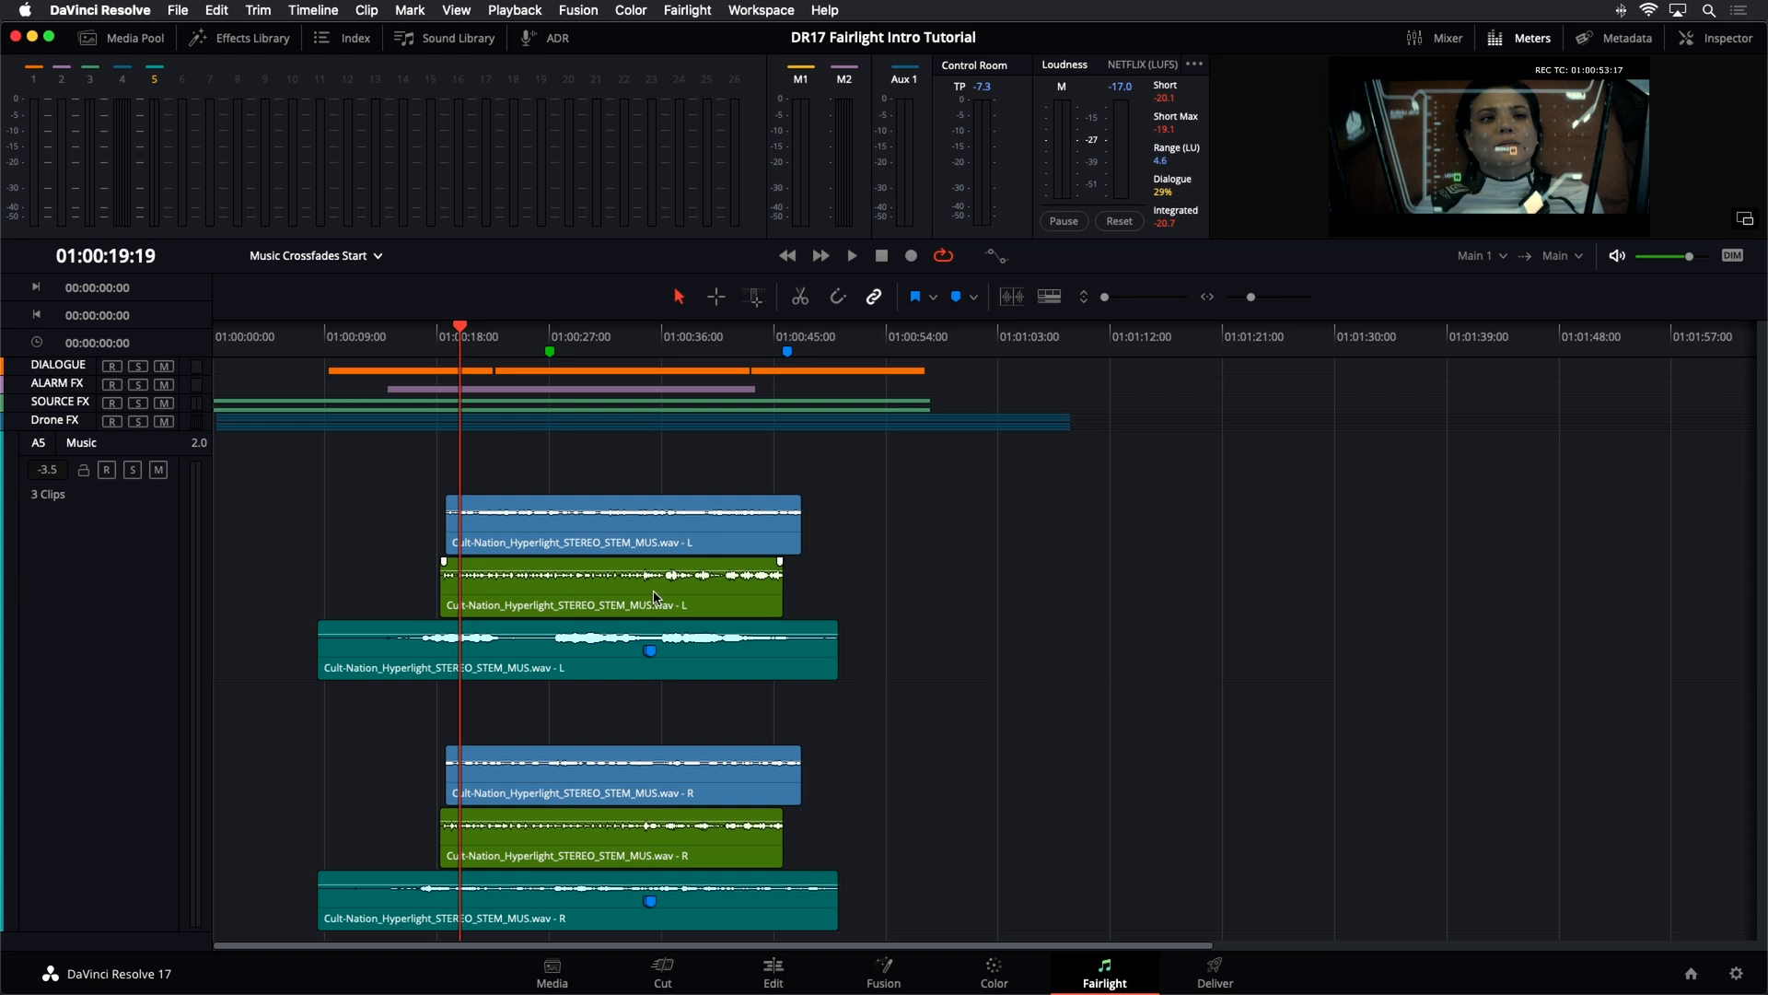
pyautogui.press('space')
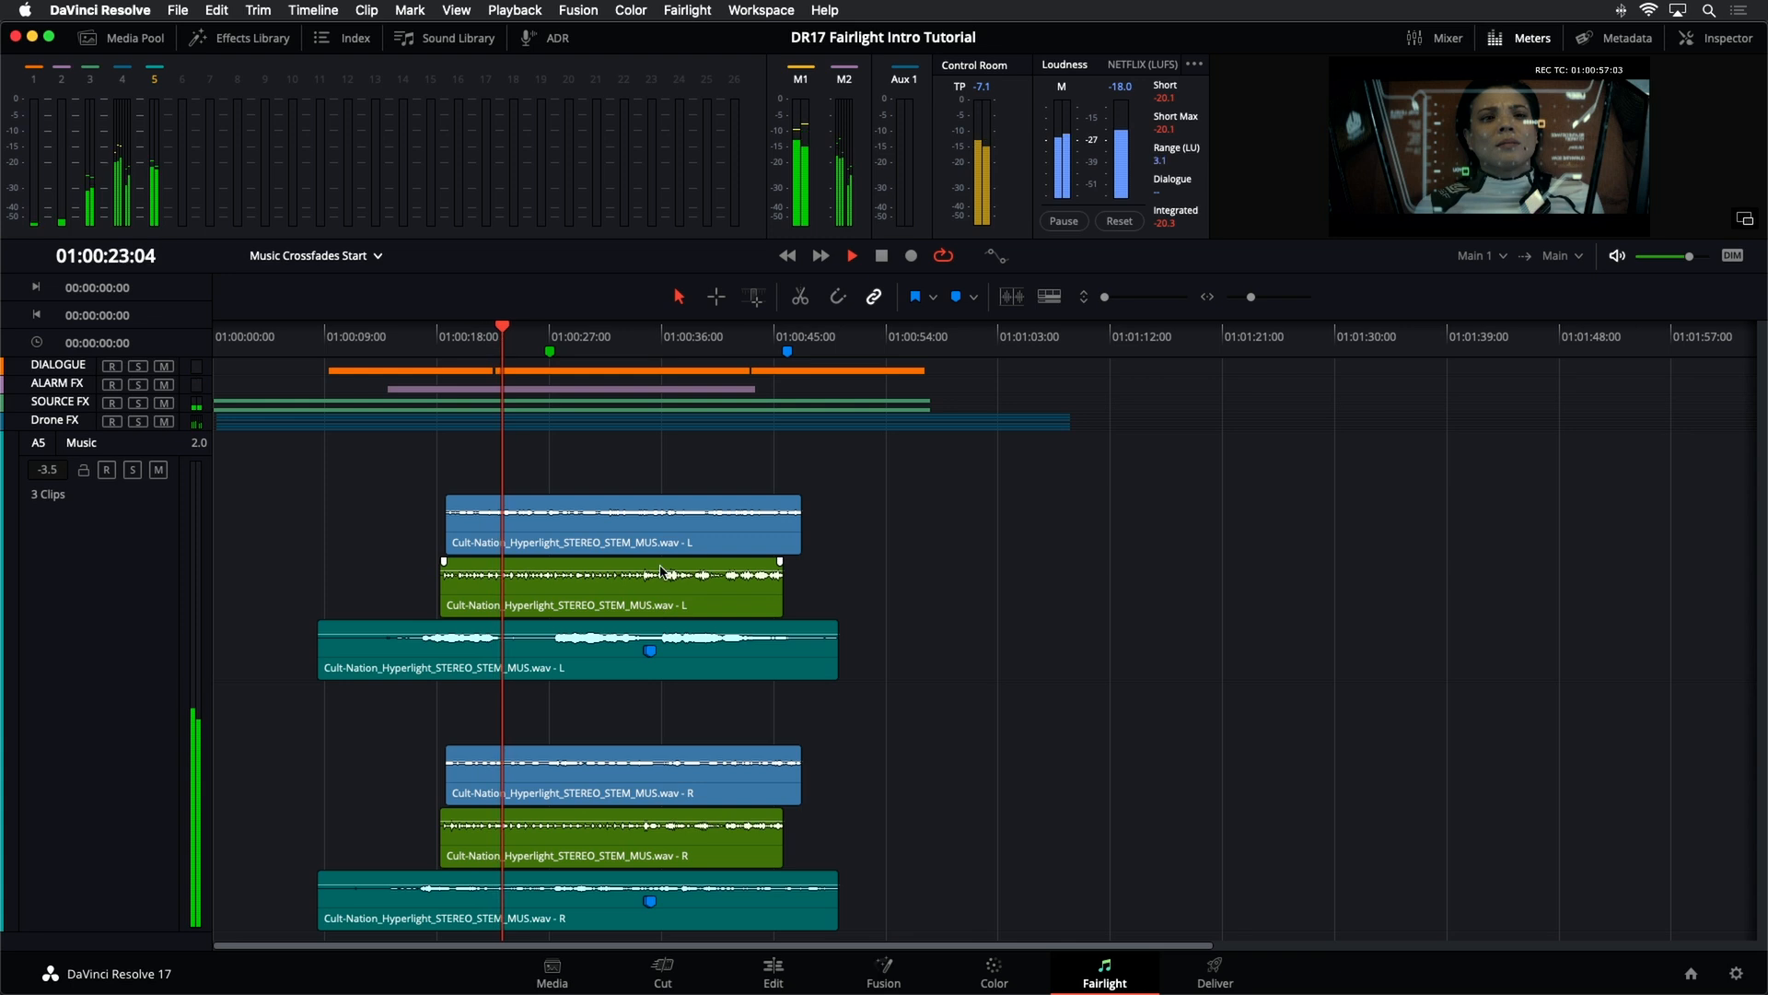
pyautogui.moveTo(658, 571); pyautogui.dragTo(670, 502)
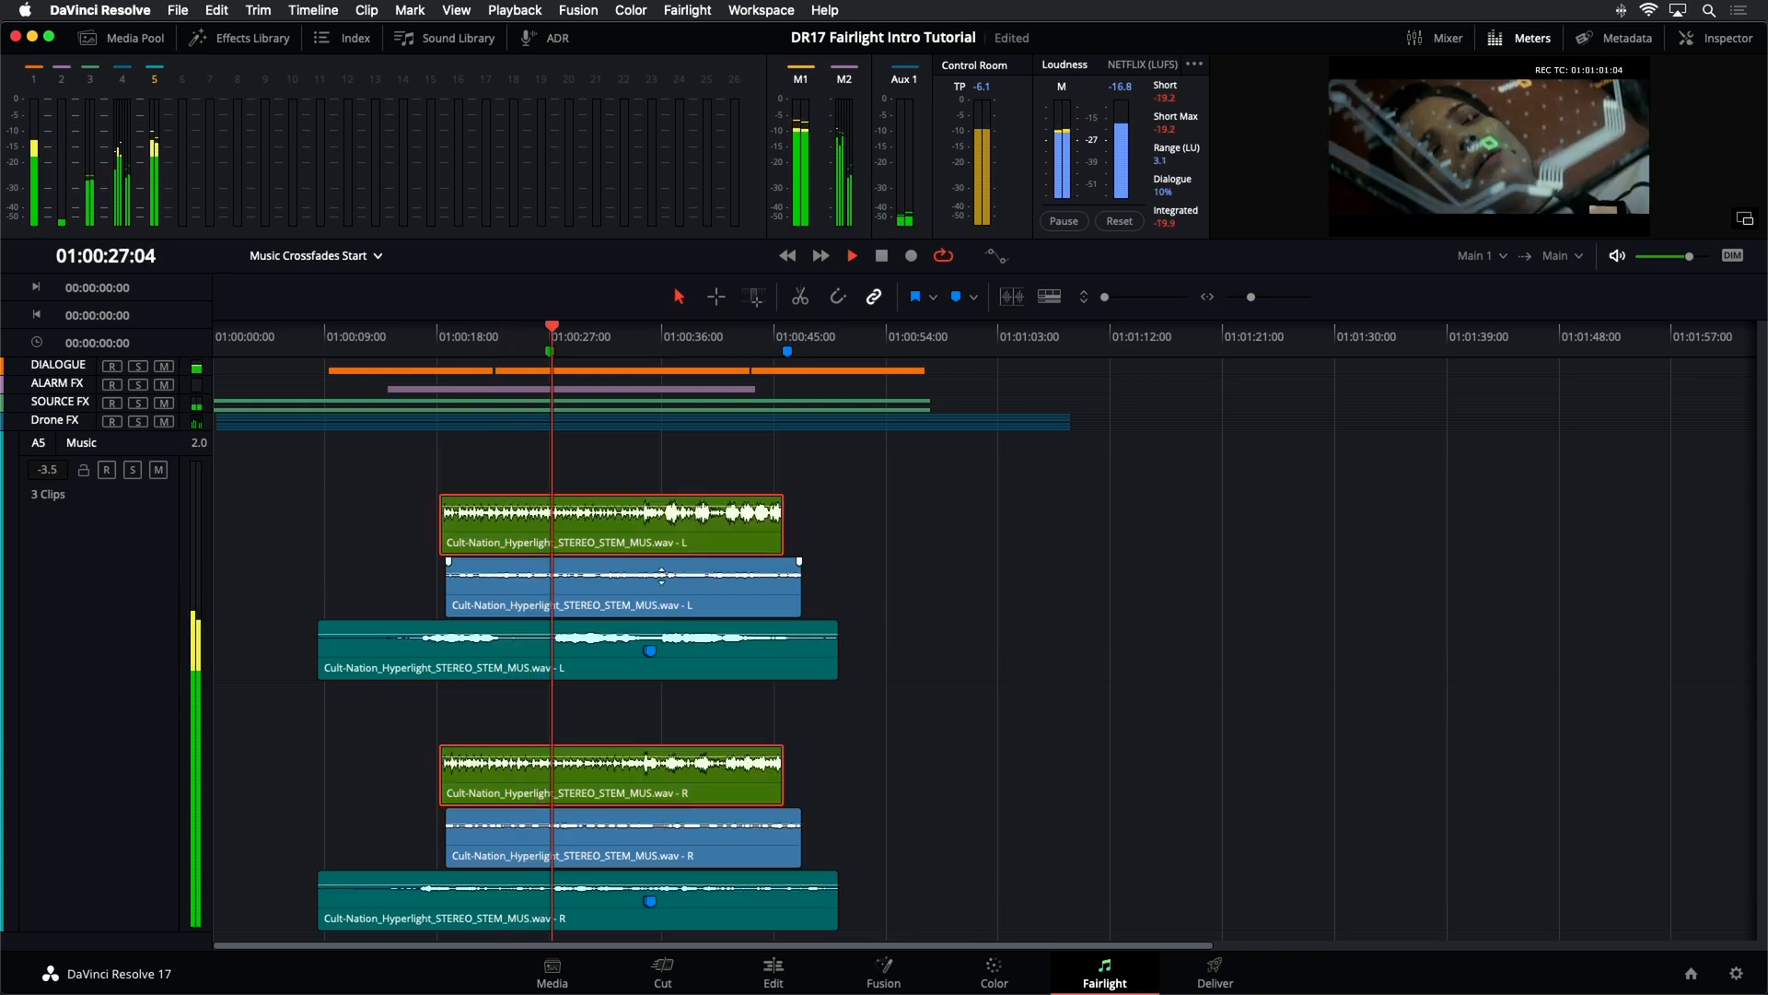
pyautogui.moveTo(662, 569); pyautogui.dragTo(674, 529)
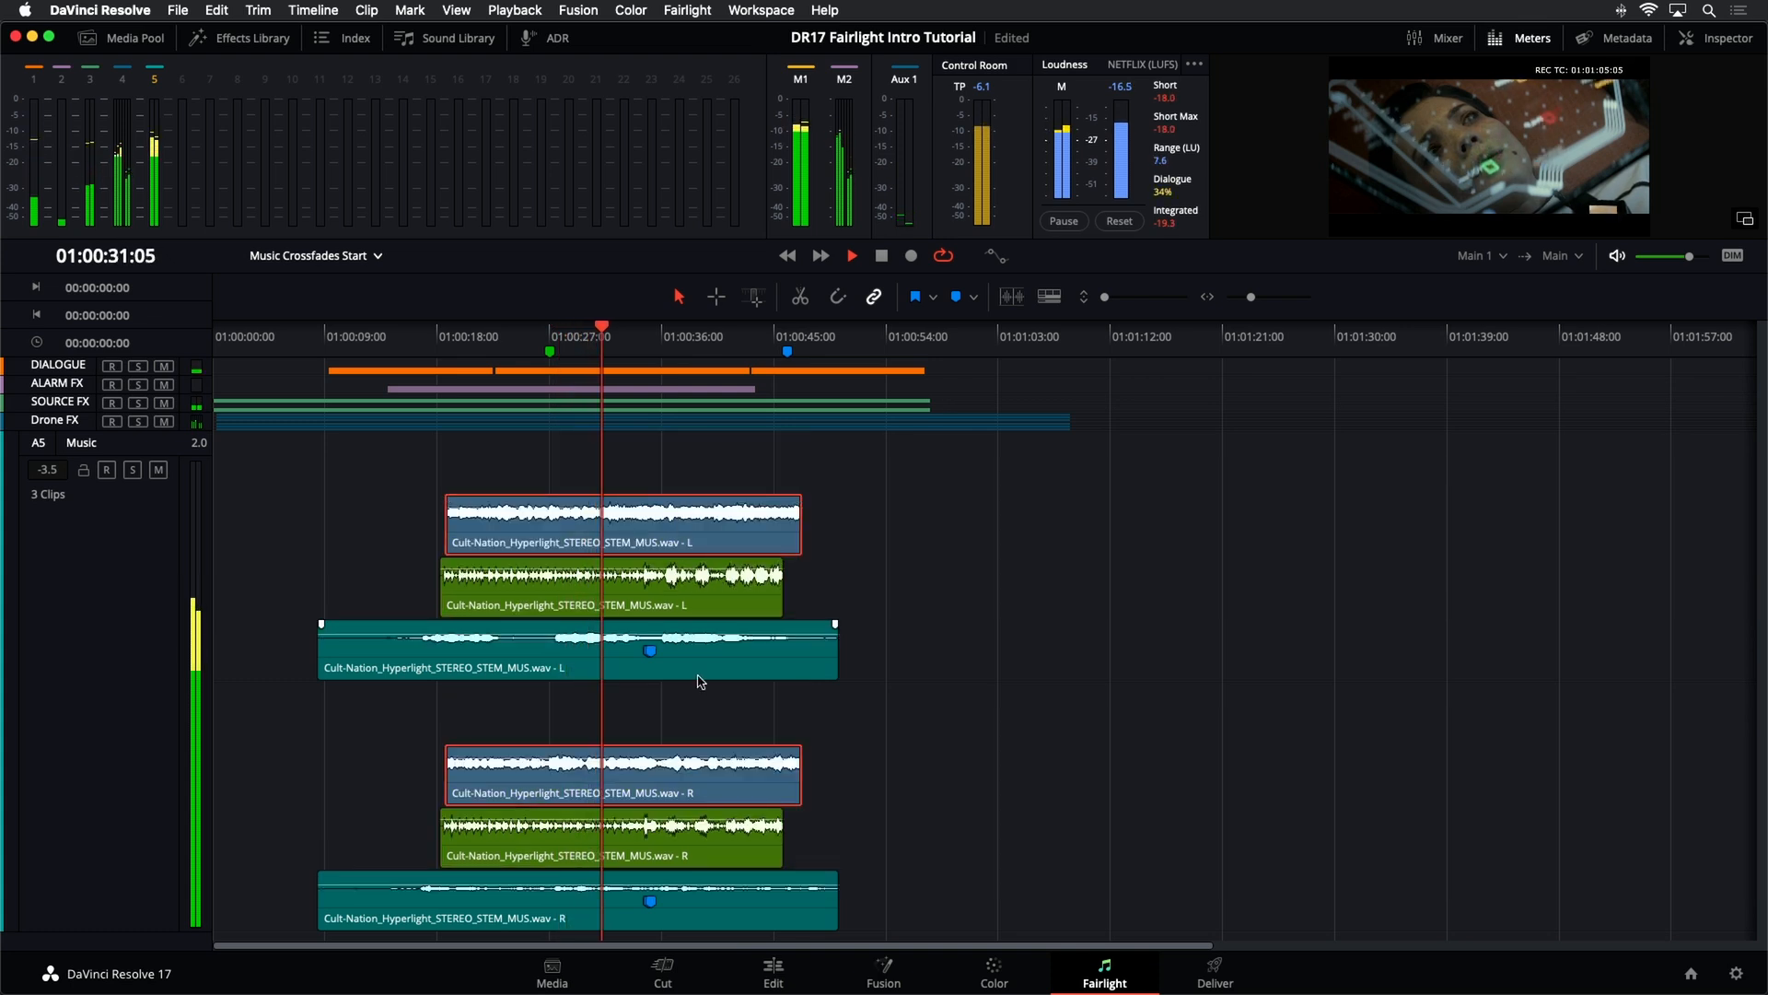
pyautogui.moveTo(703, 675); pyautogui.dragTo(709, 520)
pyautogui.moveTo(700, 593); pyautogui.dragTo(703, 502)
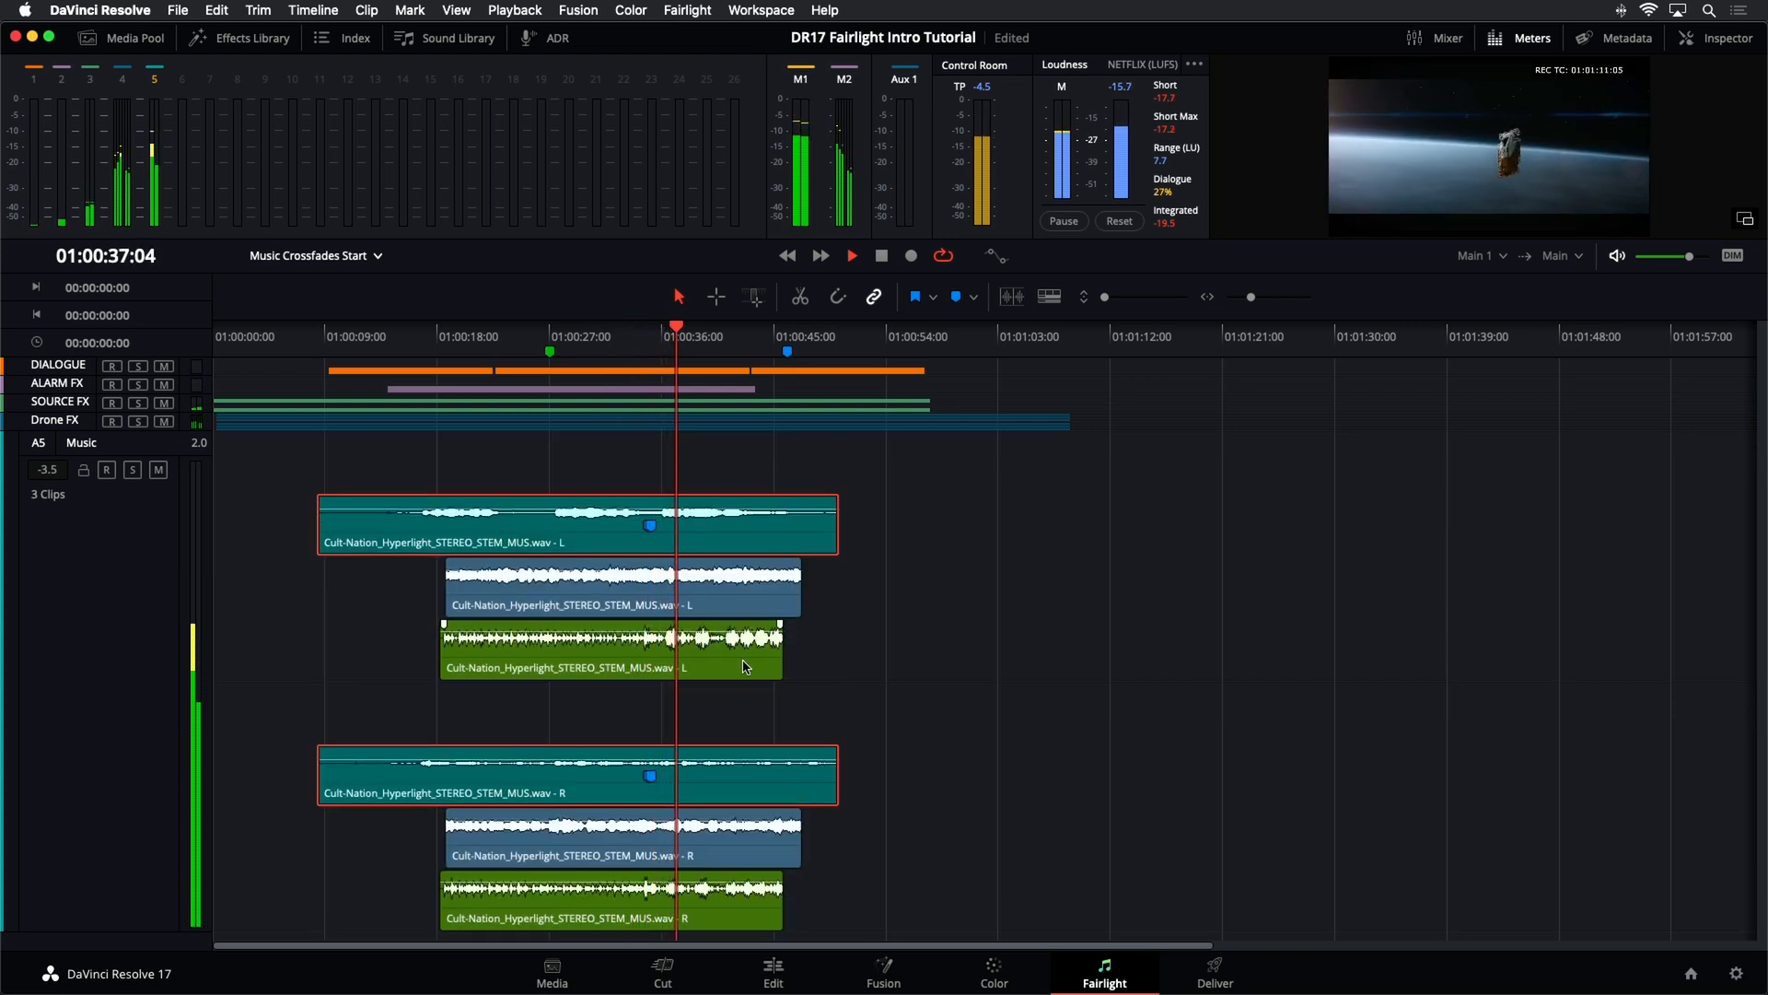
pyautogui.press('space')
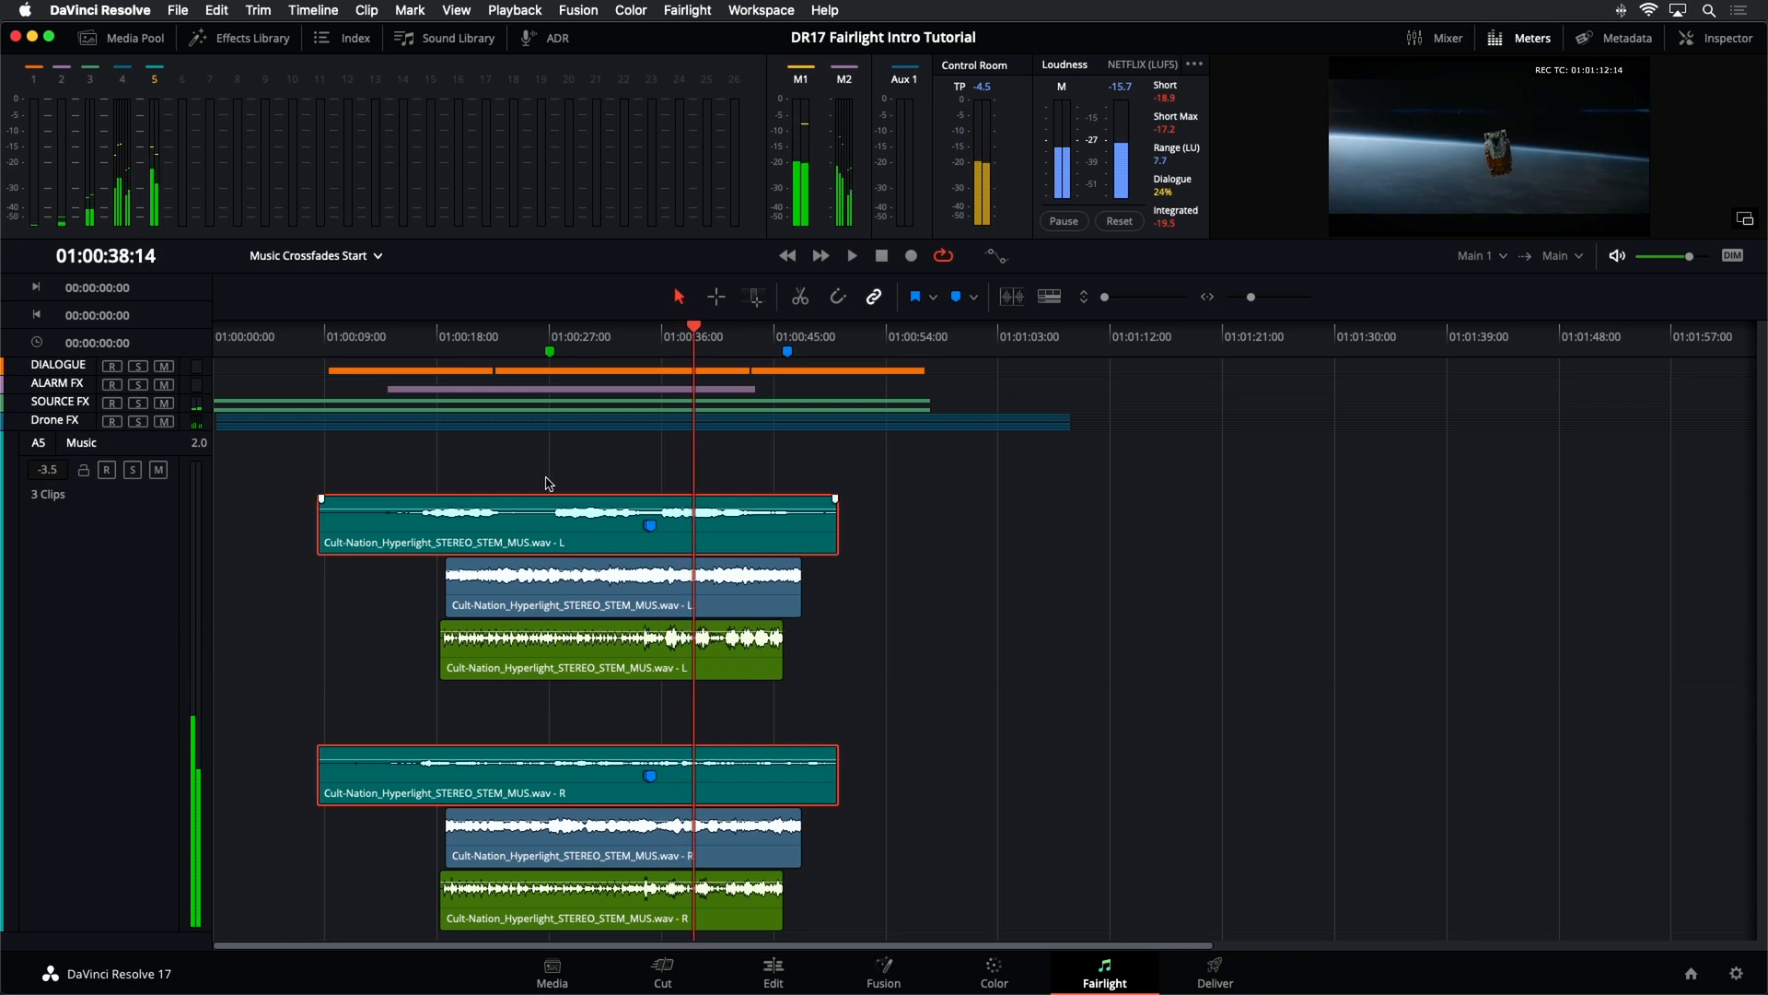
# Stagger the music clips: teal at the timeline start, green one layer up from 01:00:24:03, and blue on top overlapping the green clip's end
pyautogui.click(515, 339)
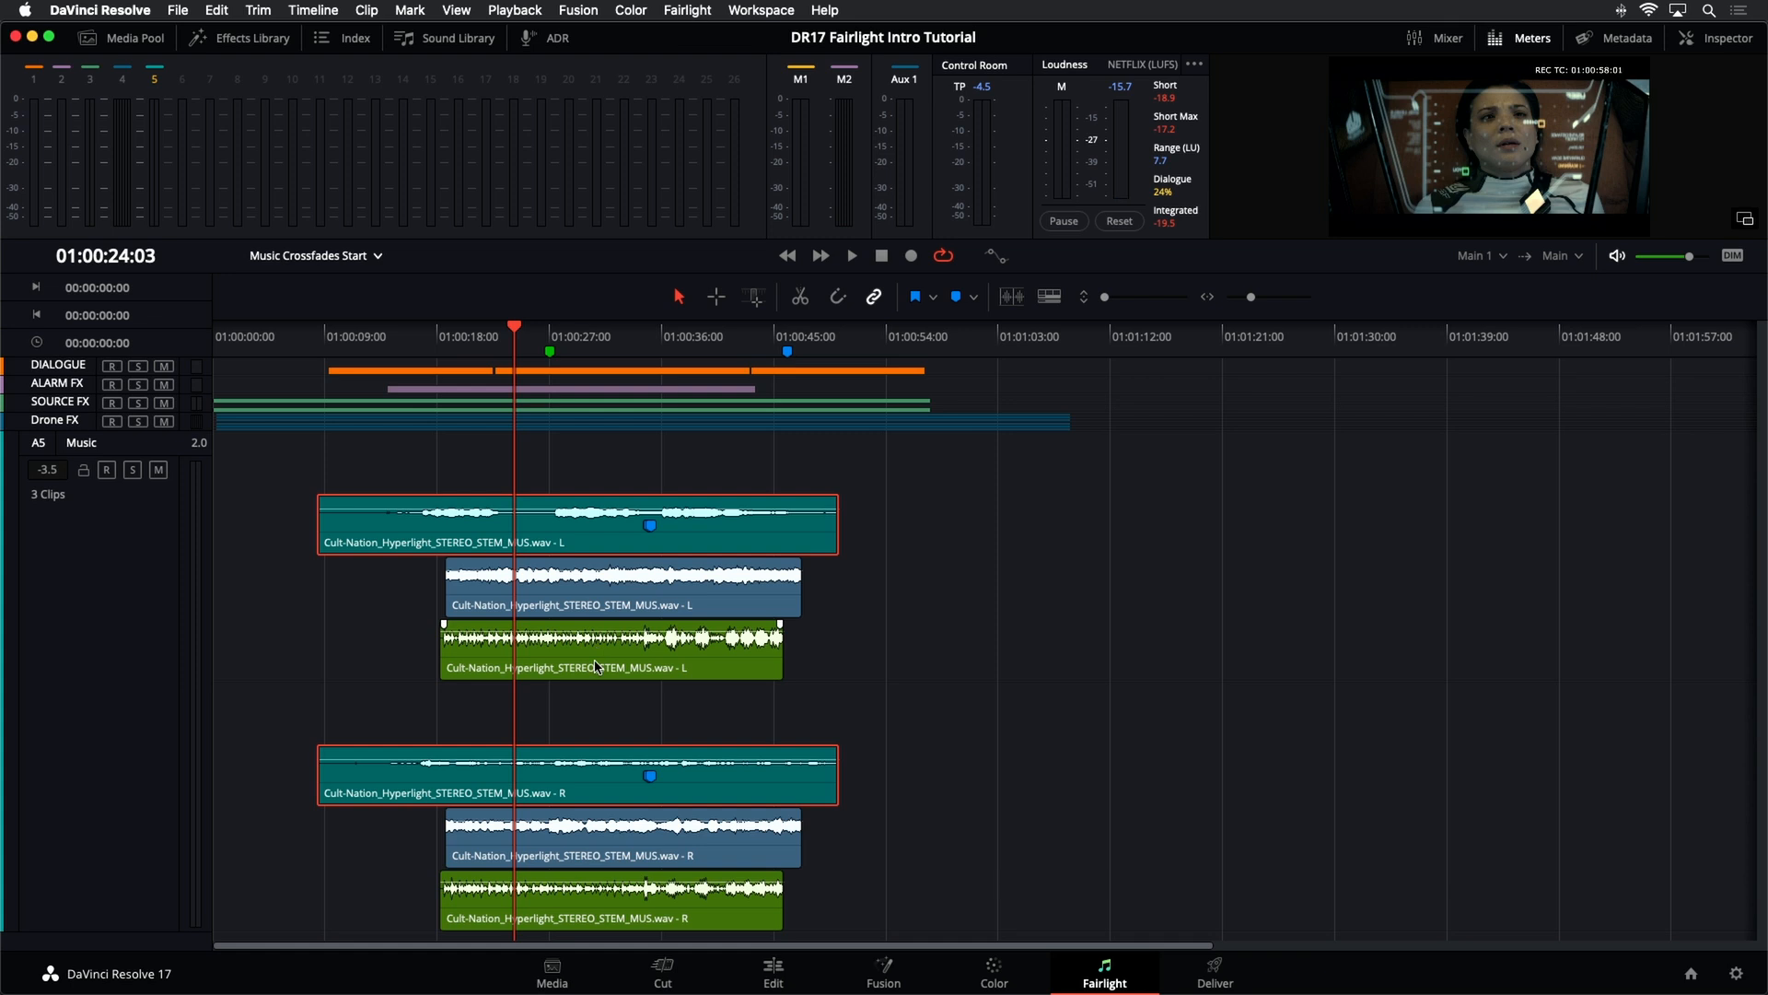
pyautogui.moveTo(597, 667); pyautogui.dragTo(1354, 665)
pyautogui.moveTo(684, 629); pyautogui.dragTo(561, 617)
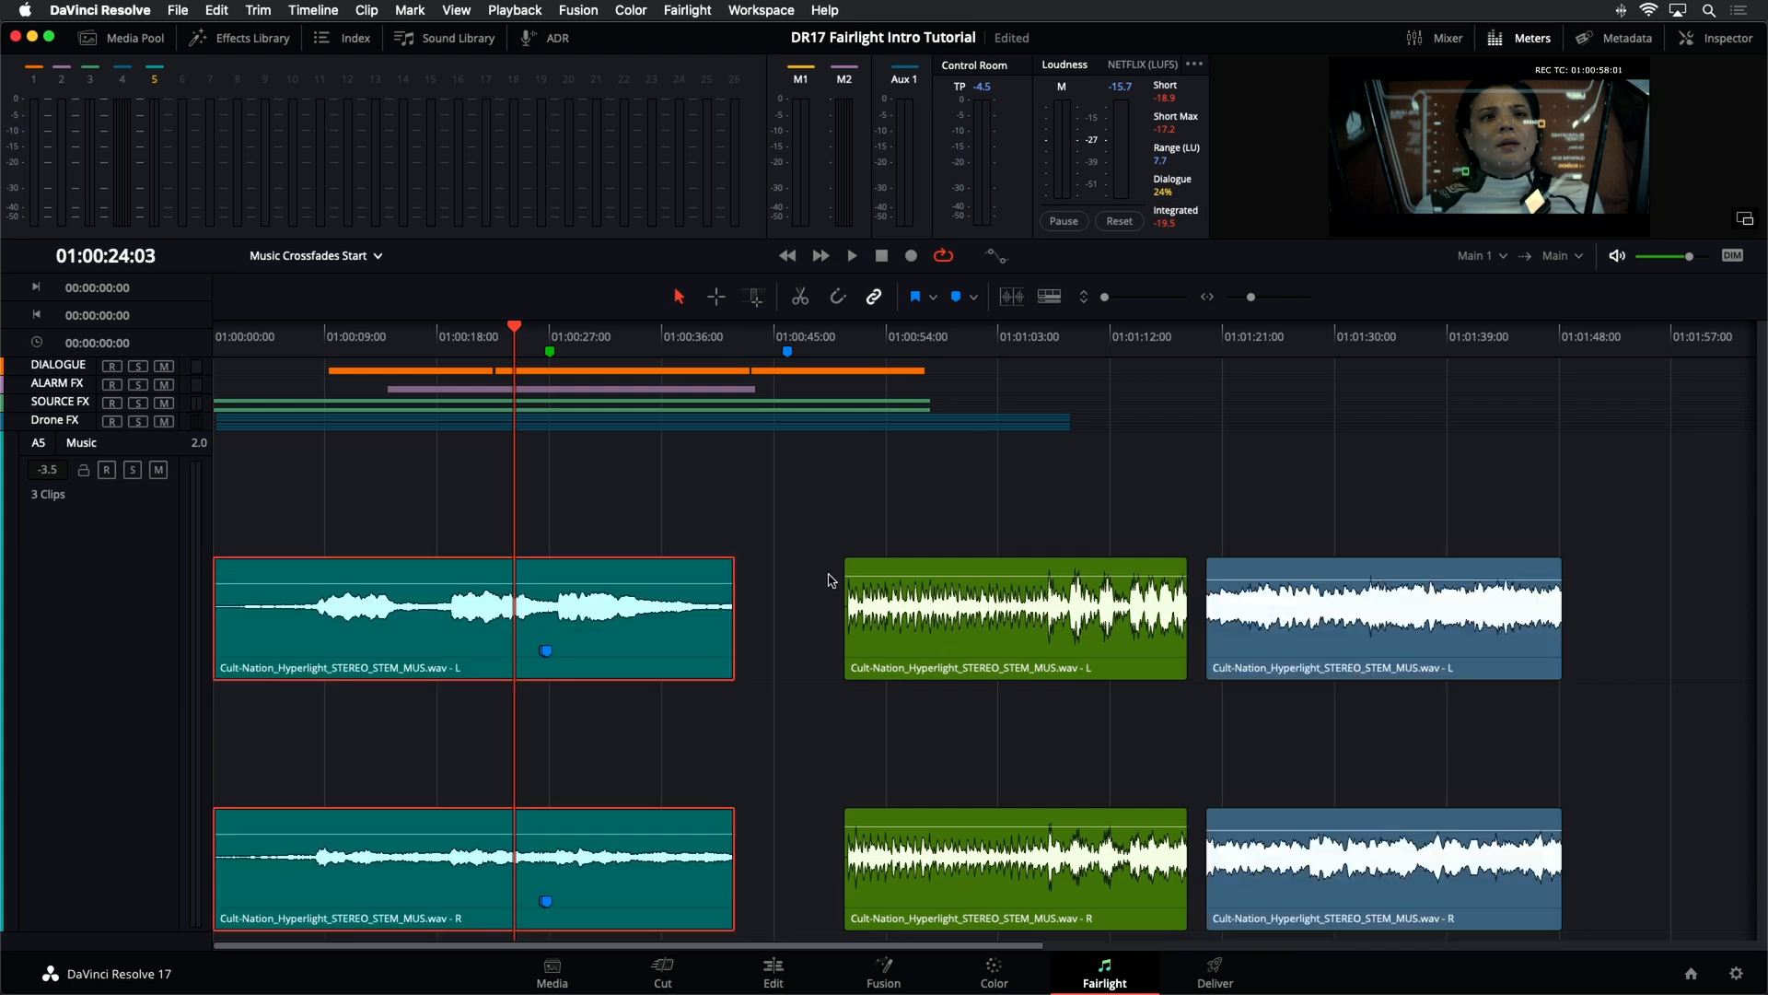
pyautogui.moveTo(1010, 623); pyautogui.dragTo(688, 545)
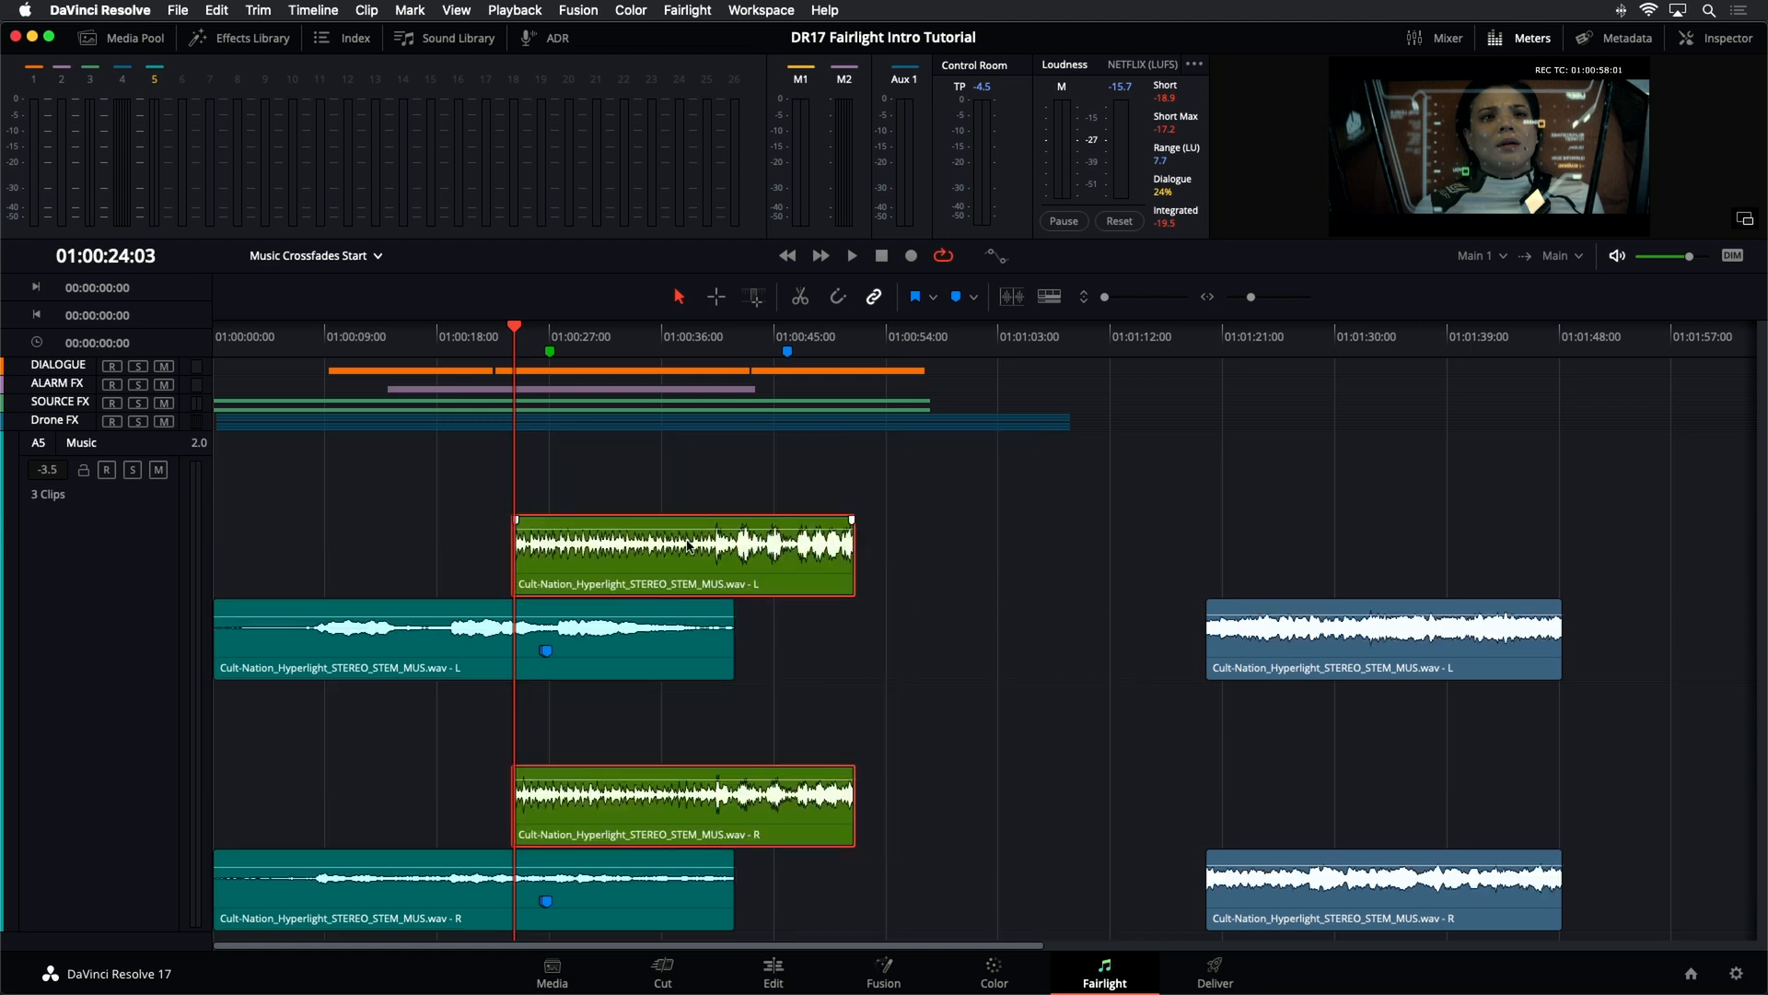
pyautogui.moveTo(1308, 663); pyautogui.dragTo(883, 482)
# Add a fade-in of about 5 seconds to the green music clip and a slightly longer one to the blue clip
pyautogui.moveTo(514, 560); pyautogui.dragTo(558, 562)
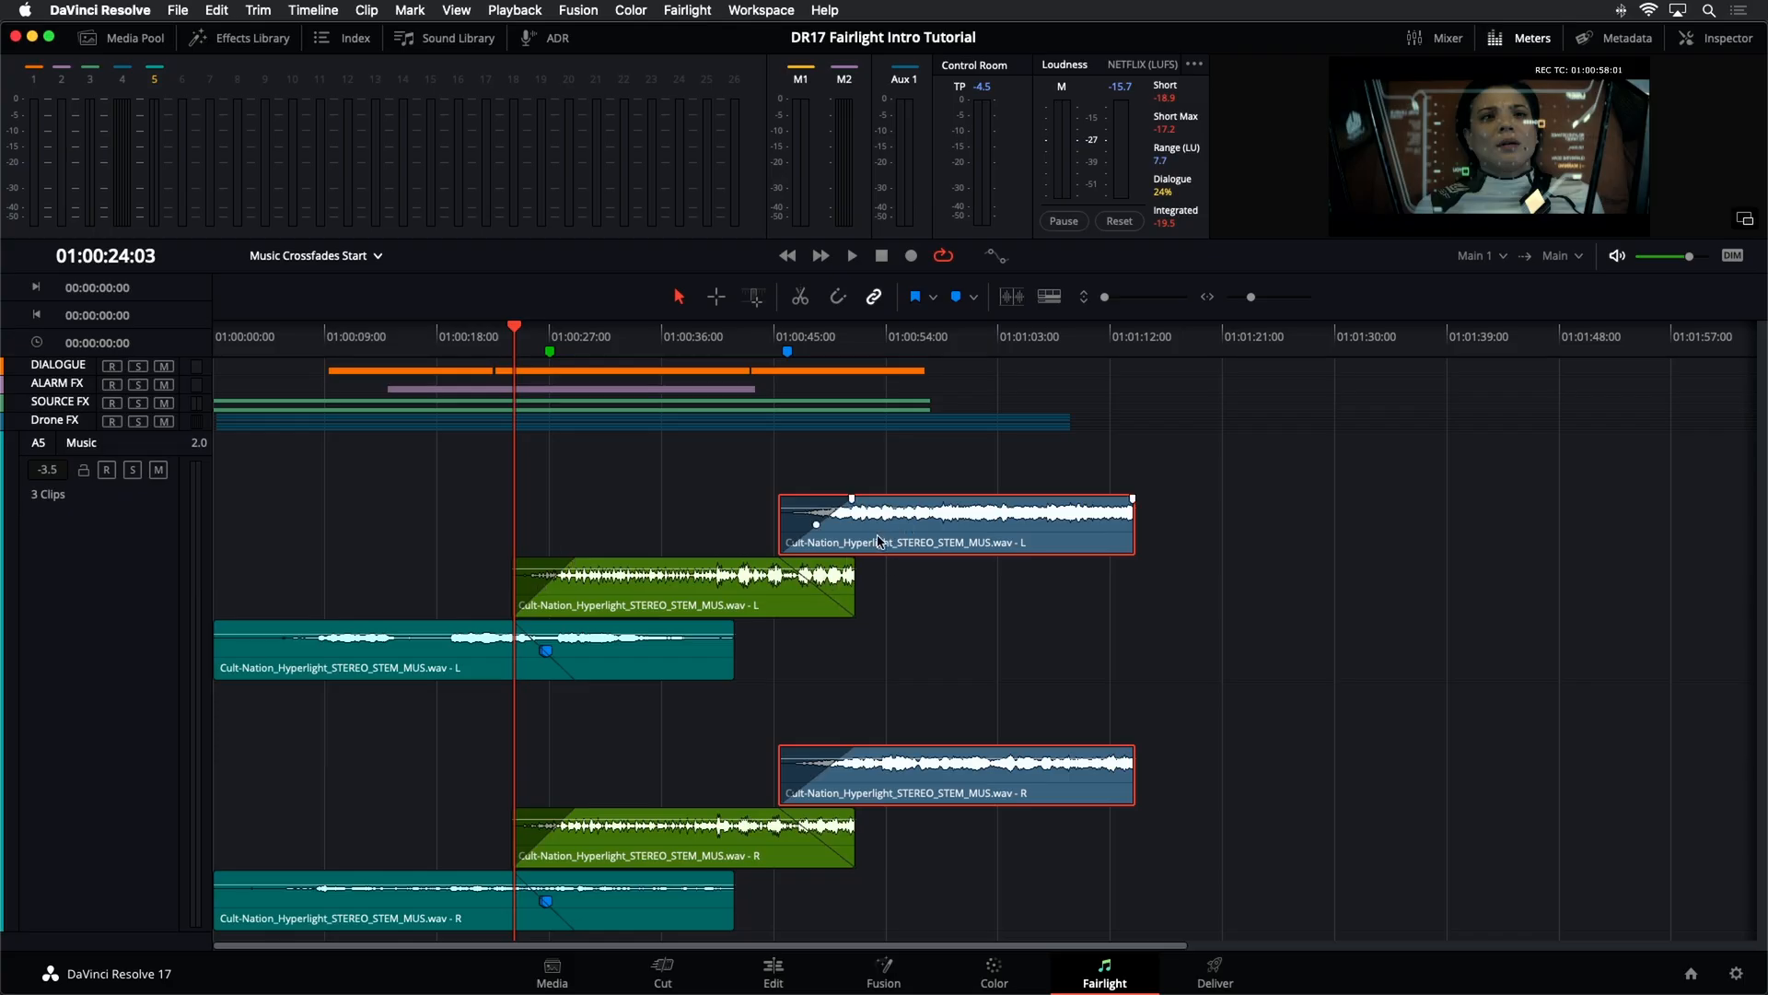
pyautogui.moveTo(851, 534); pyautogui.dragTo(882, 541)
# Try the blue music clip on the green clip's layer and on the bottom layer, leaving it on the bottom near the blue marker
pyautogui.moveTo(875, 556); pyautogui.dragTo(874, 593)
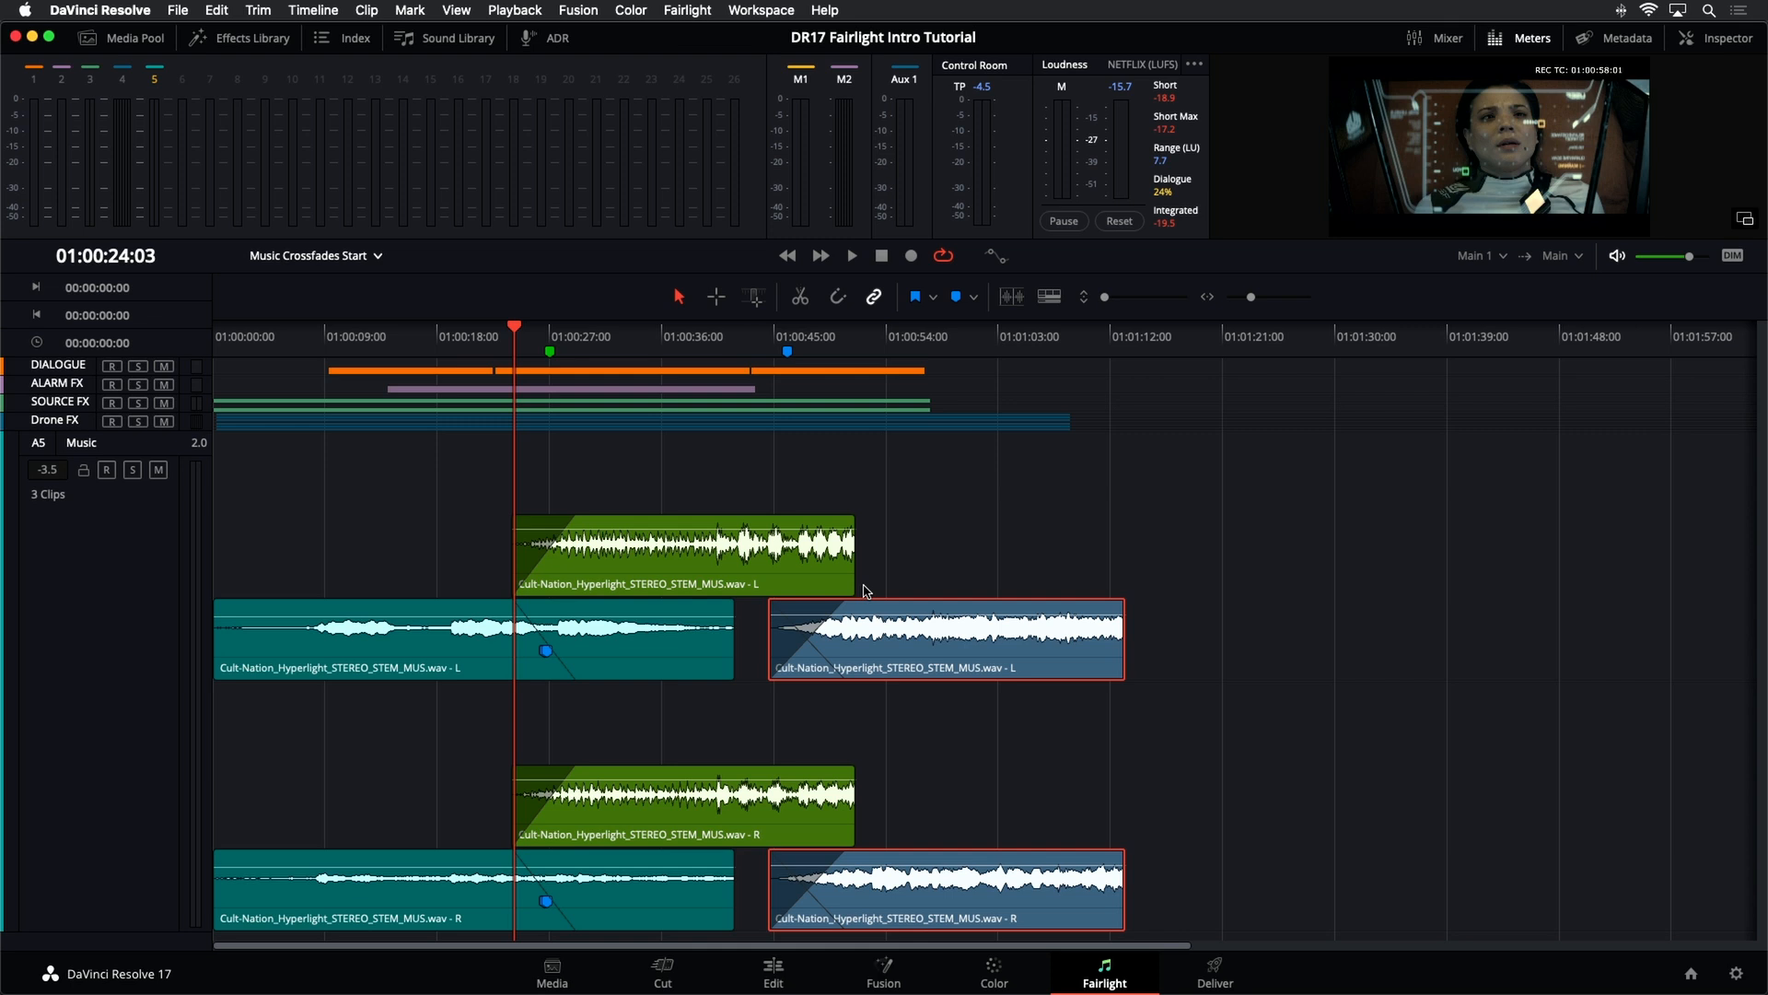
pyautogui.press('super+equal')
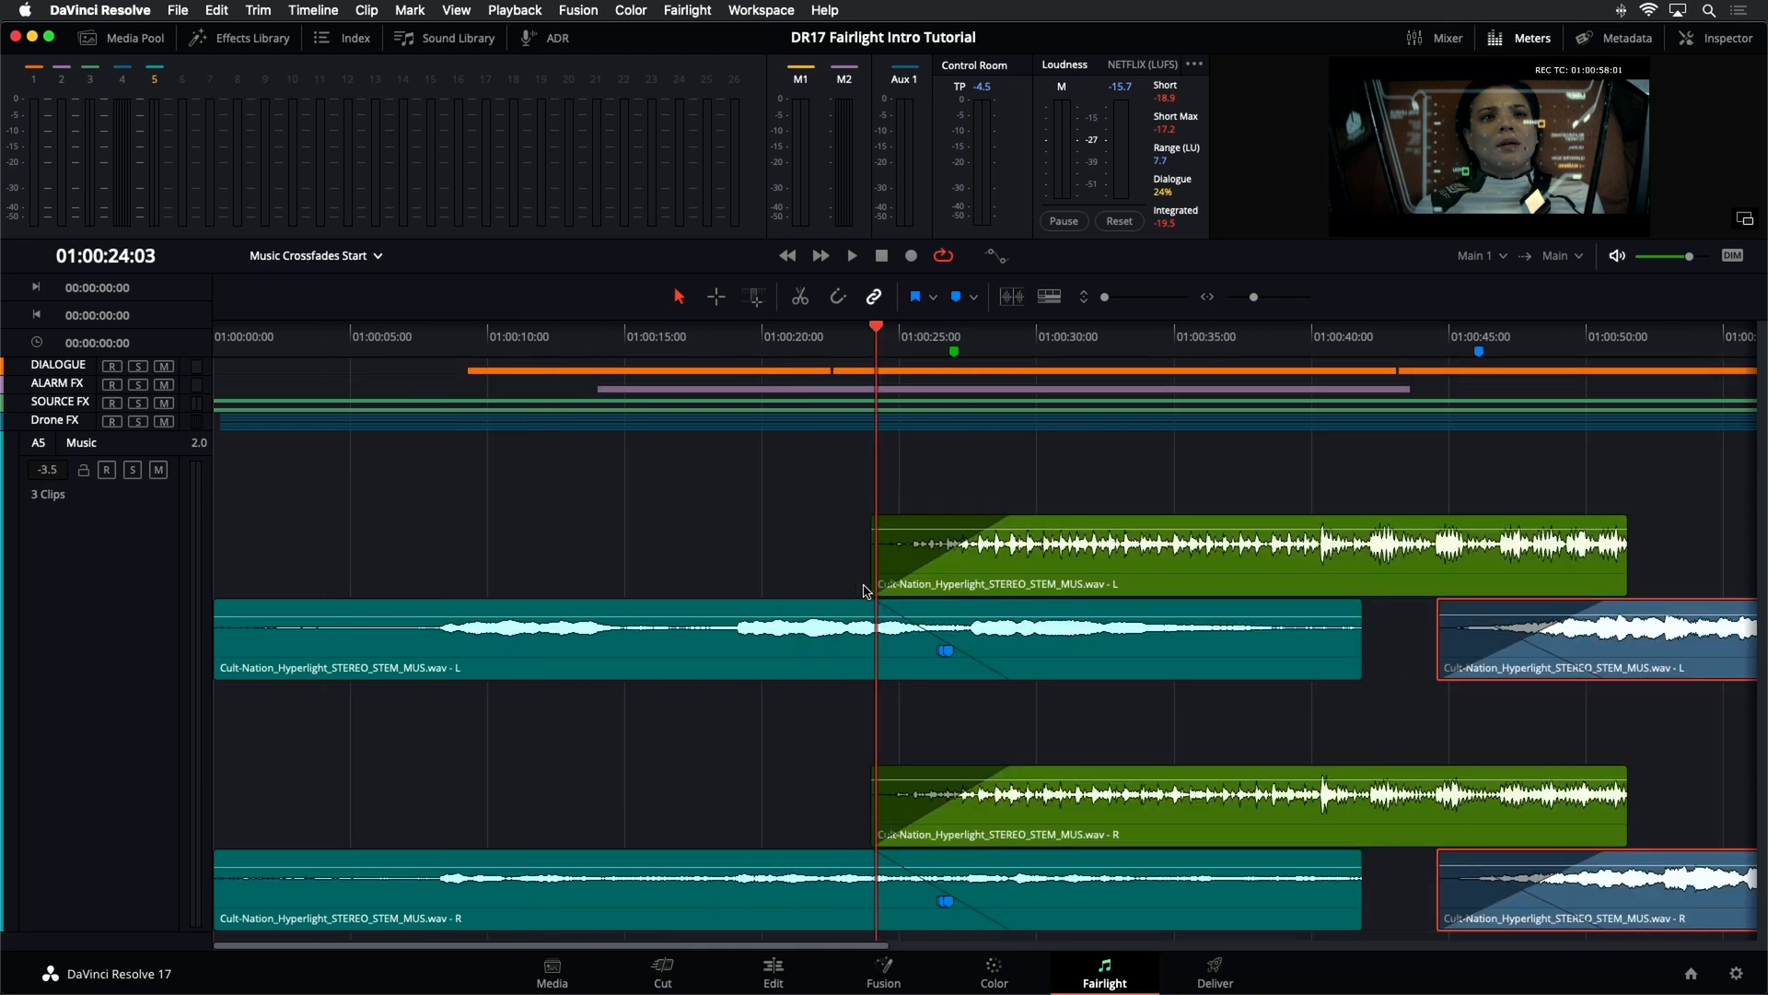
pyautogui.click(1534, 571)
pyautogui.moveTo(1647, 660)
pyautogui.mouseDown()
pyautogui.moveTo(1648, 573)
pyautogui.moveTo(1640, 644)
pyautogui.mouseUp()
pyautogui.click(1518, 562)
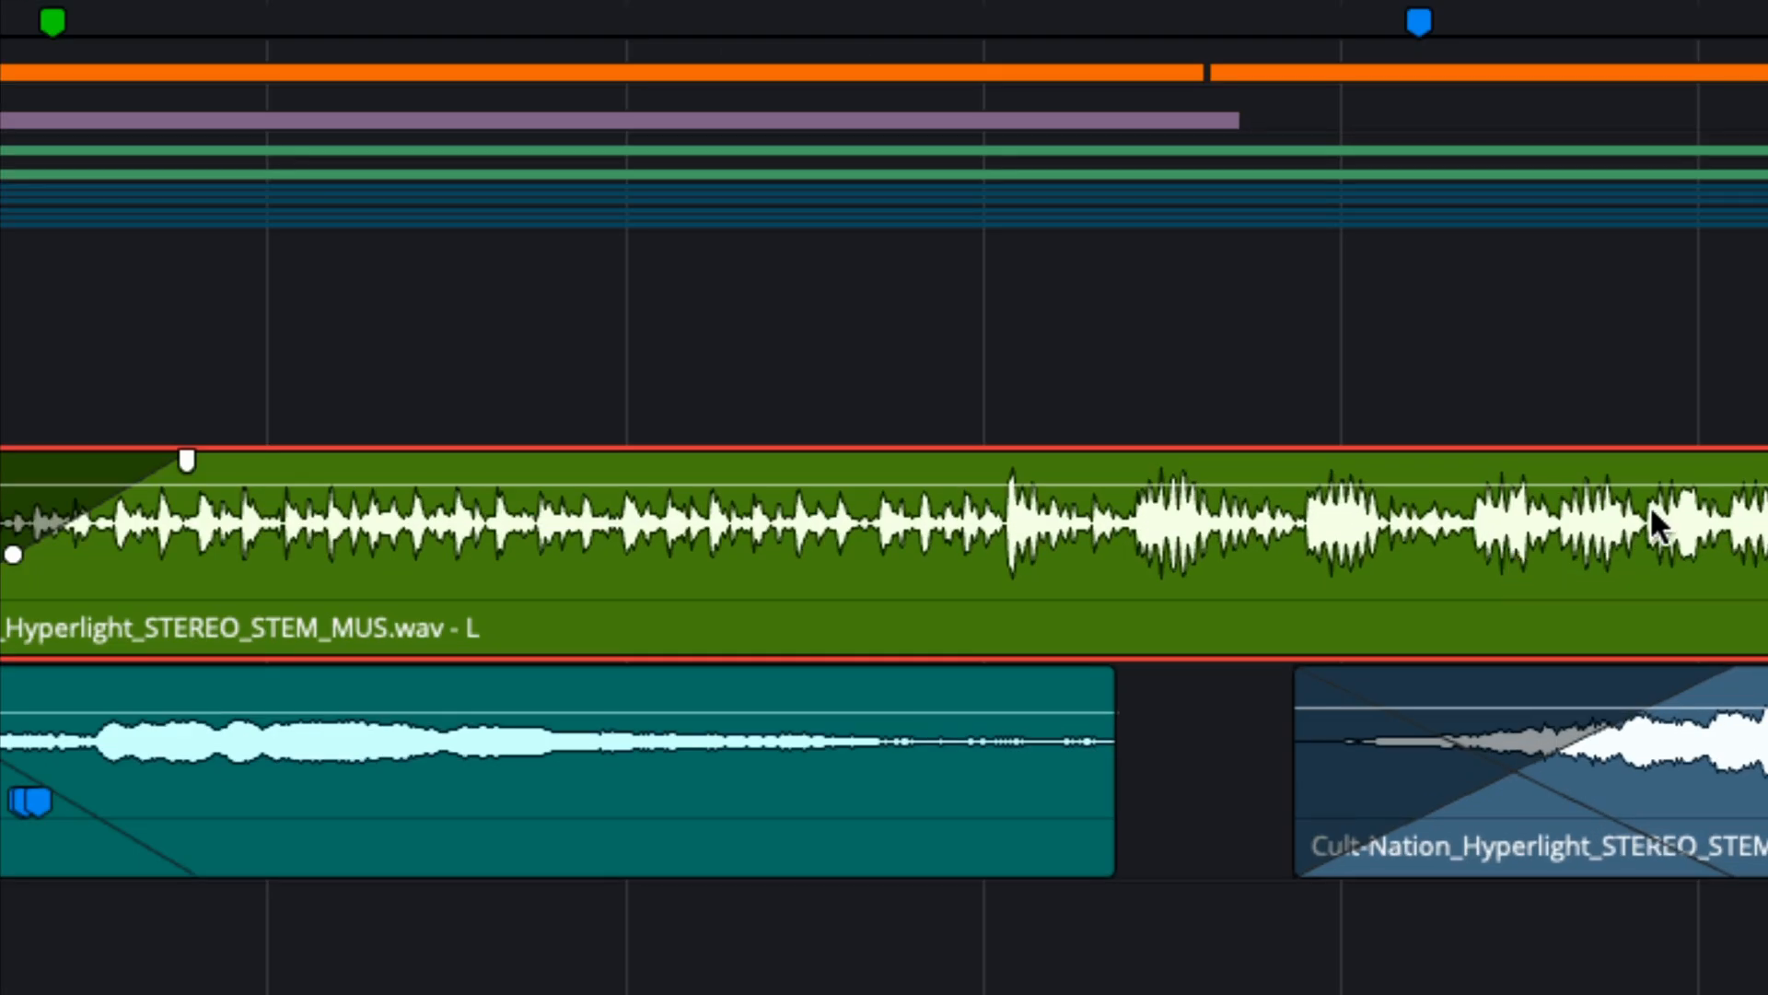
pyautogui.moveTo(1516, 762); pyautogui.dragTo(1481, 583)
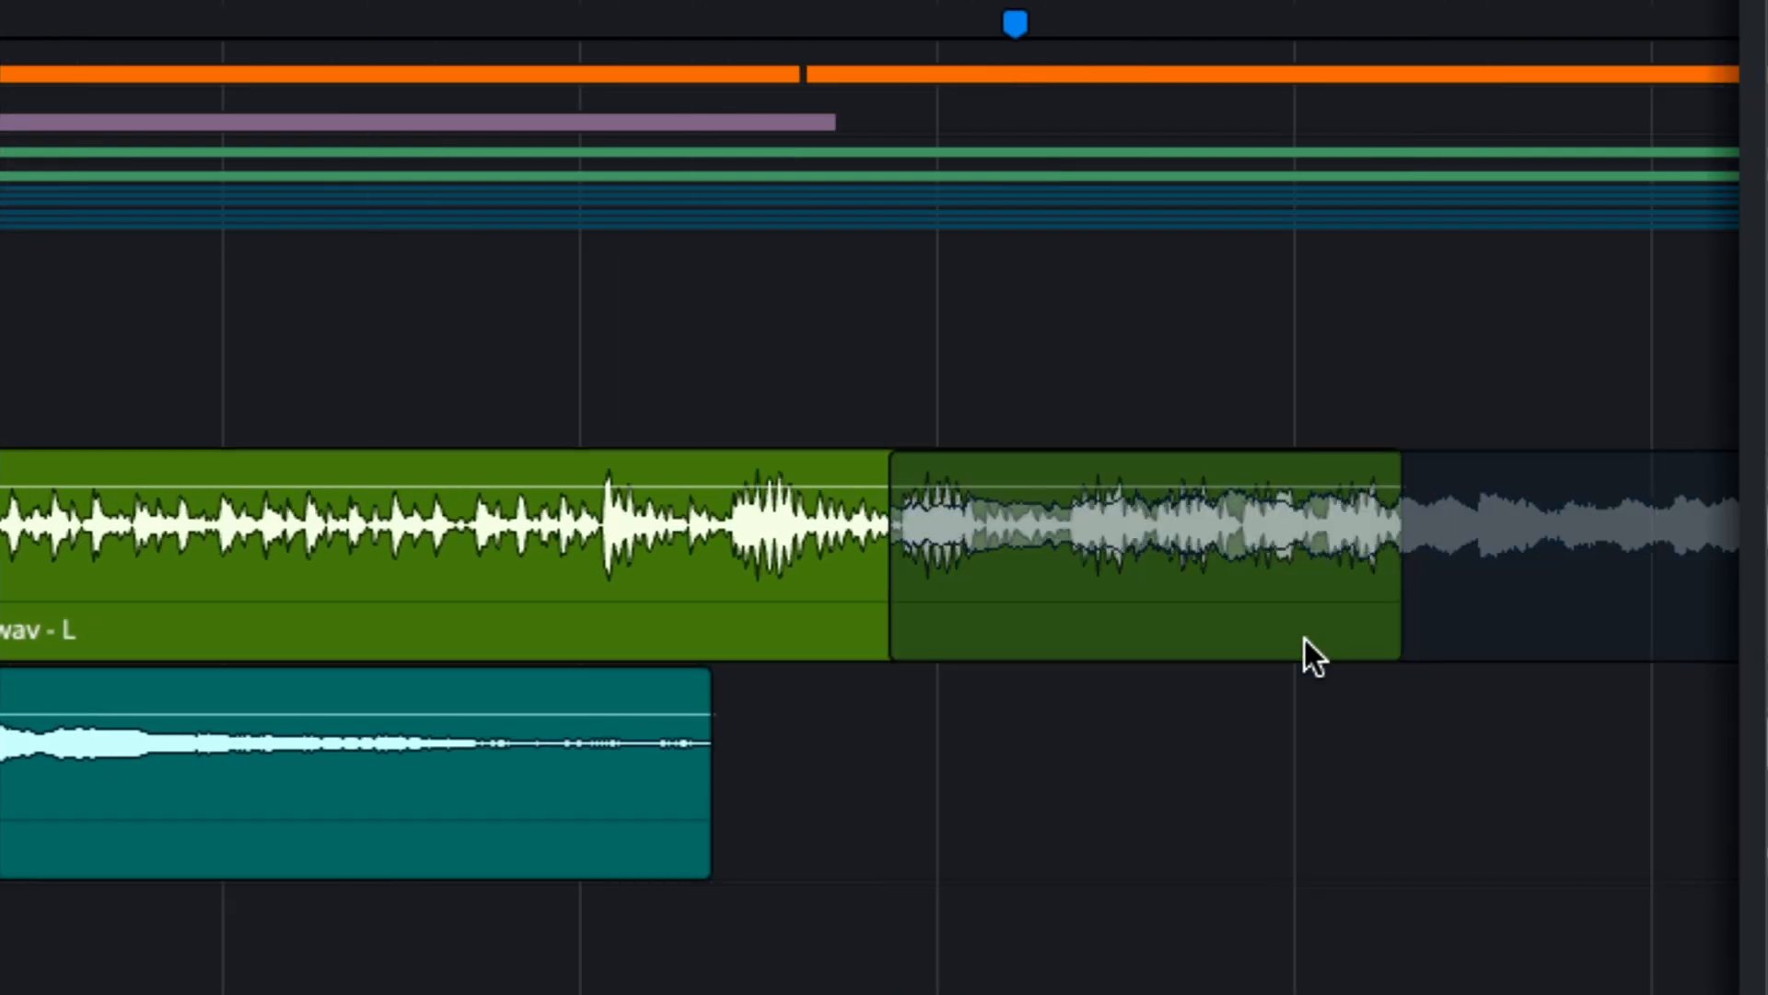
pyautogui.moveTo(1267, 584); pyautogui.dragTo(1411, 639)
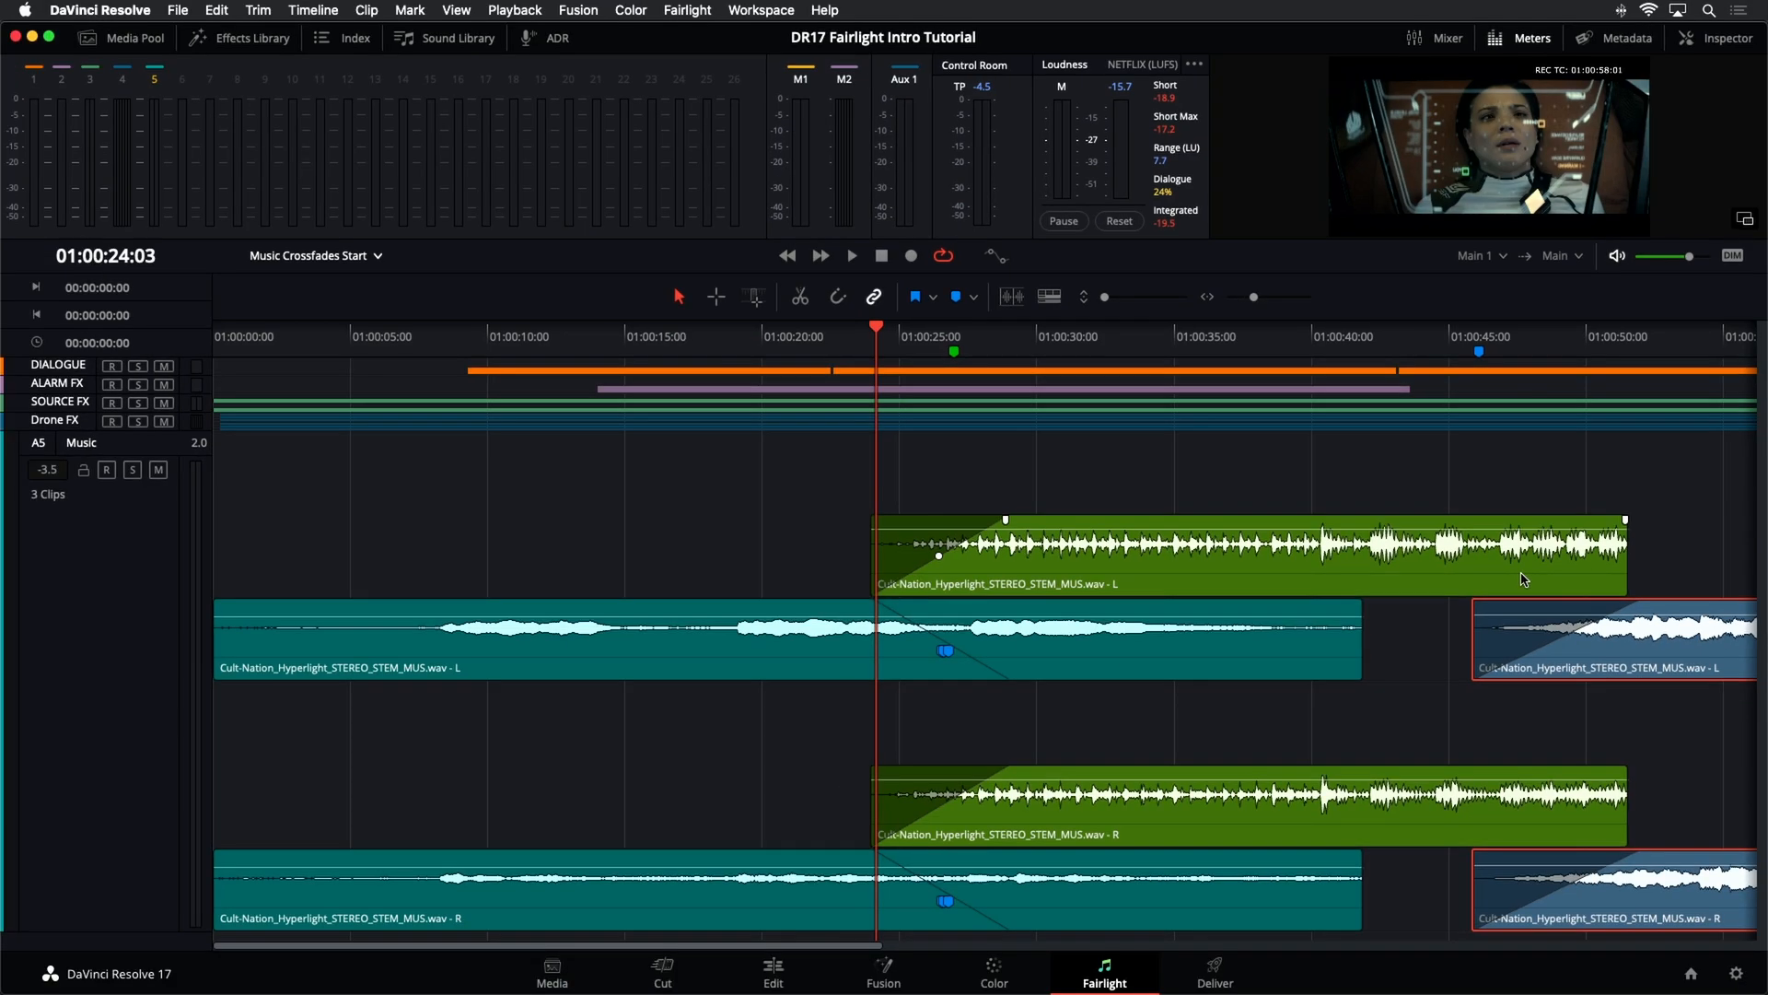
# Return the blue music clip to the top layer over the green clip's end and compare the two clips' fade-ins
pyautogui.moveTo(820, 945); pyautogui.dragTo(947, 944)
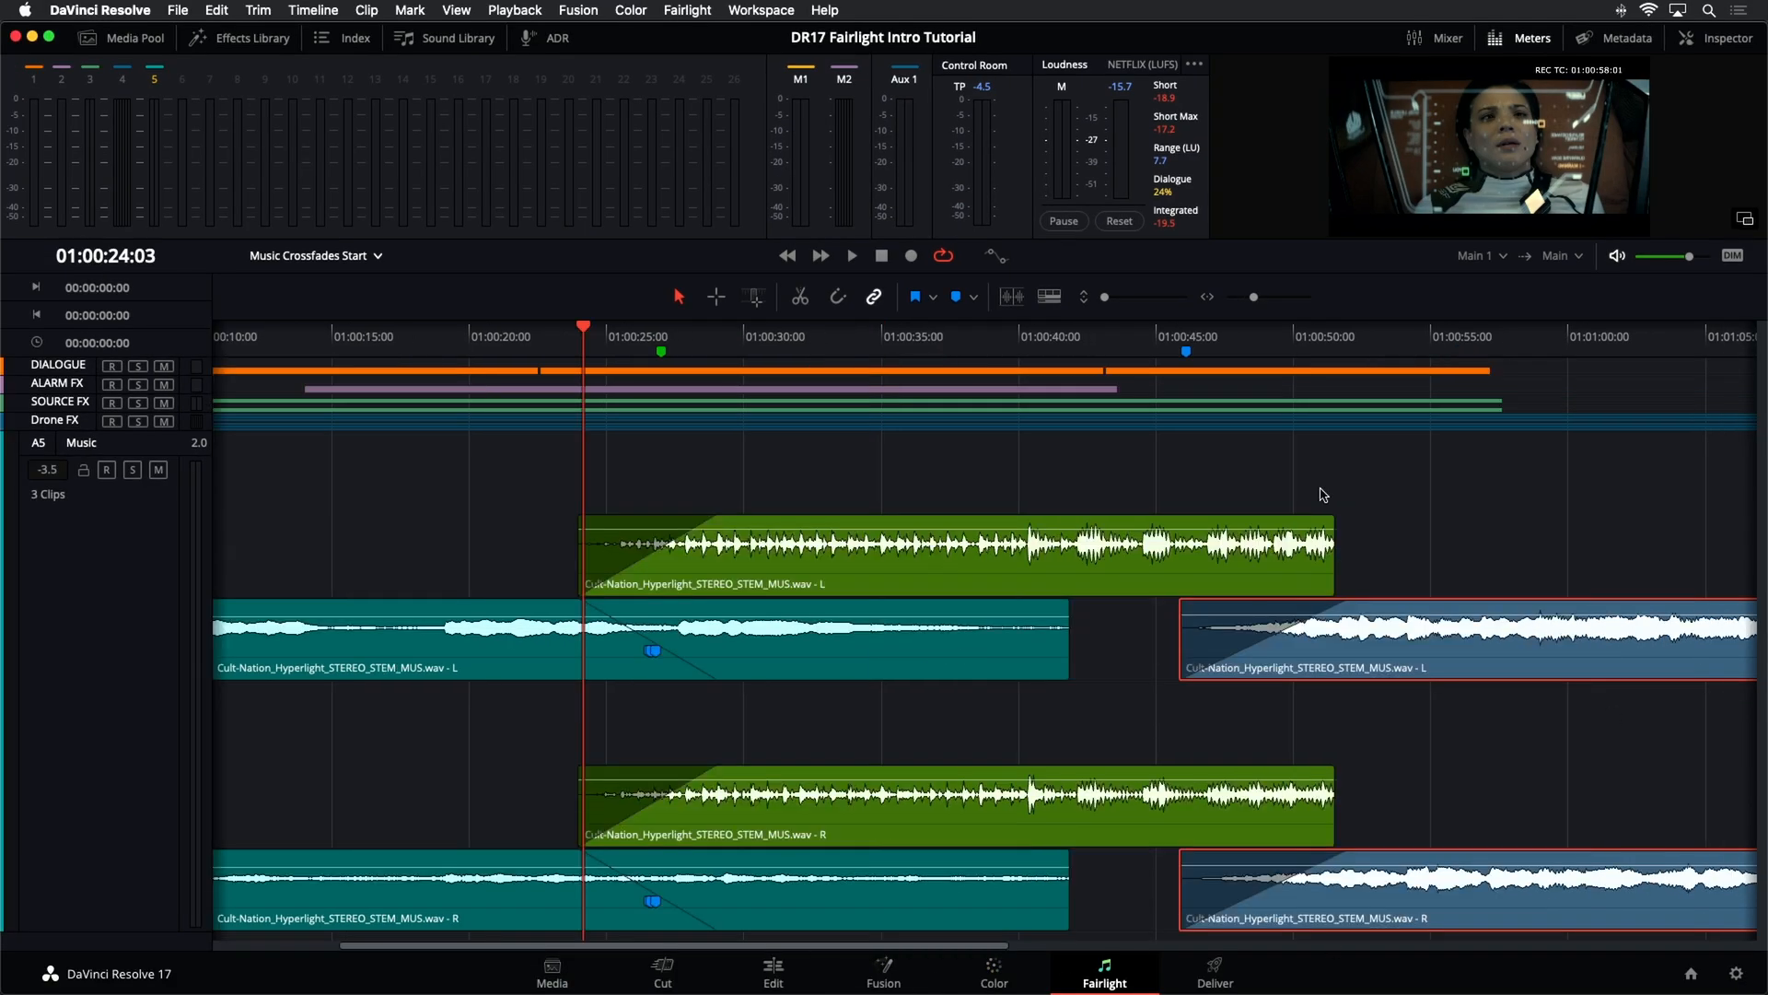
pyautogui.click(1322, 492)
pyautogui.moveTo(1327, 657); pyautogui.dragTo(1315, 521)
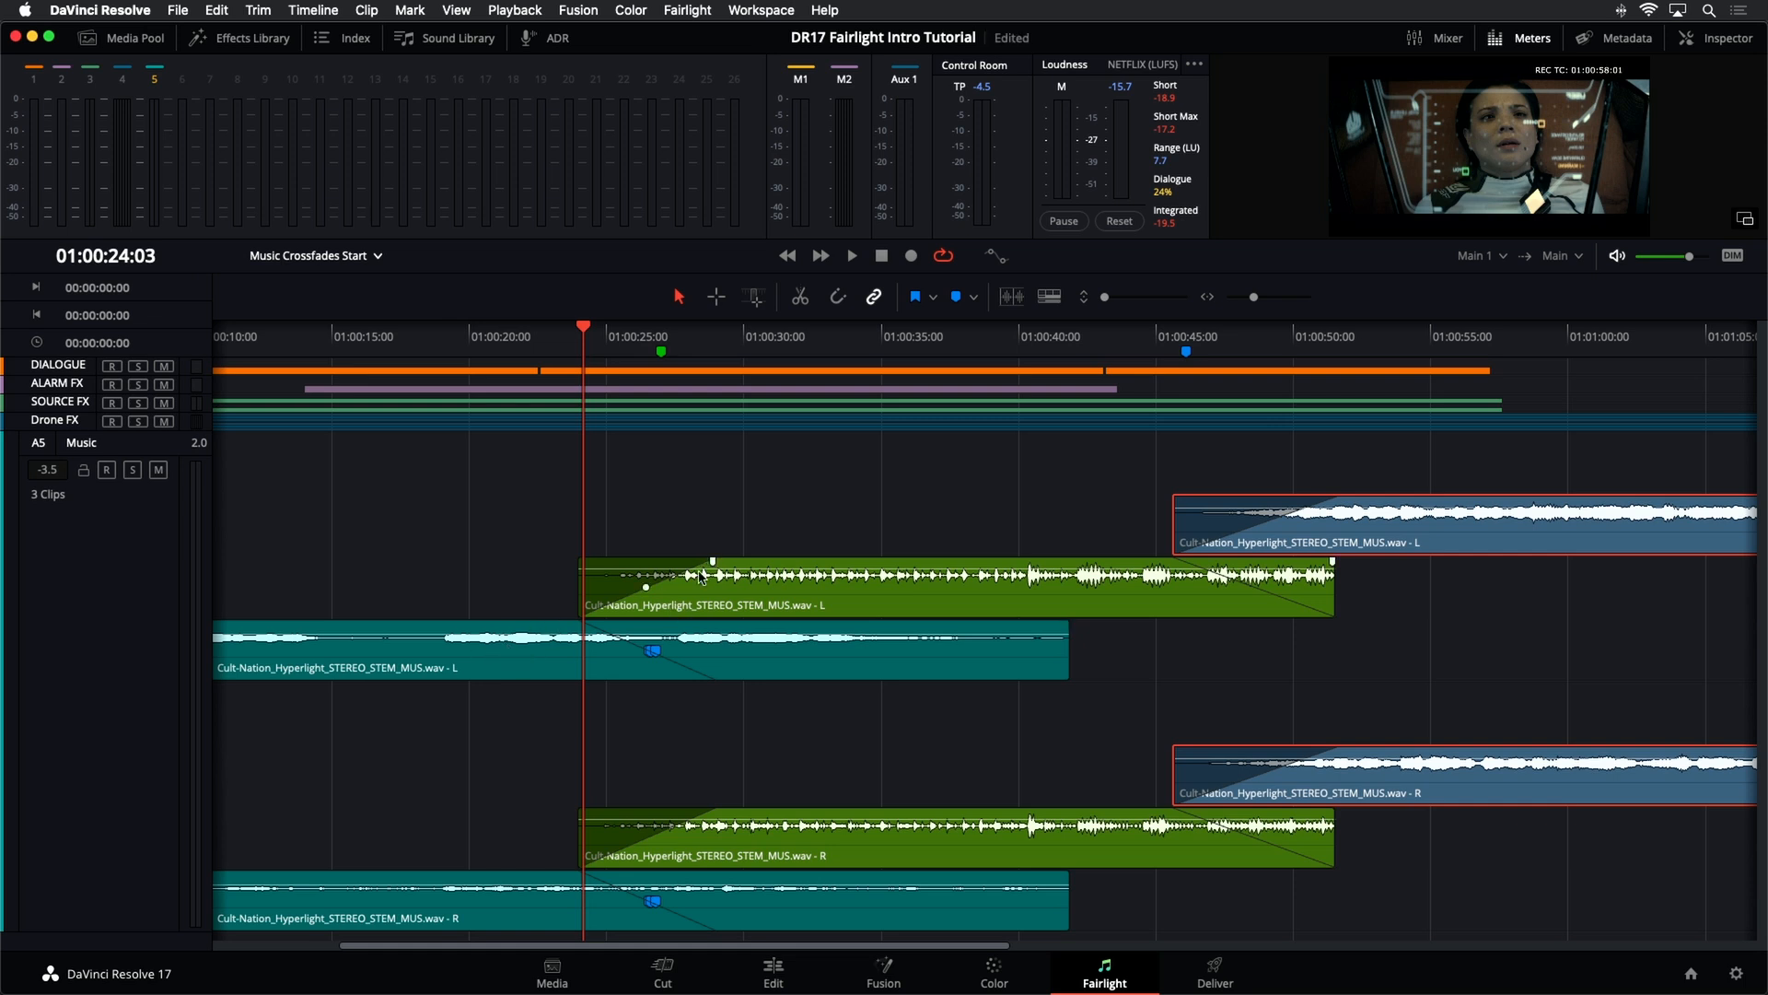
pyautogui.click(1156, 588)
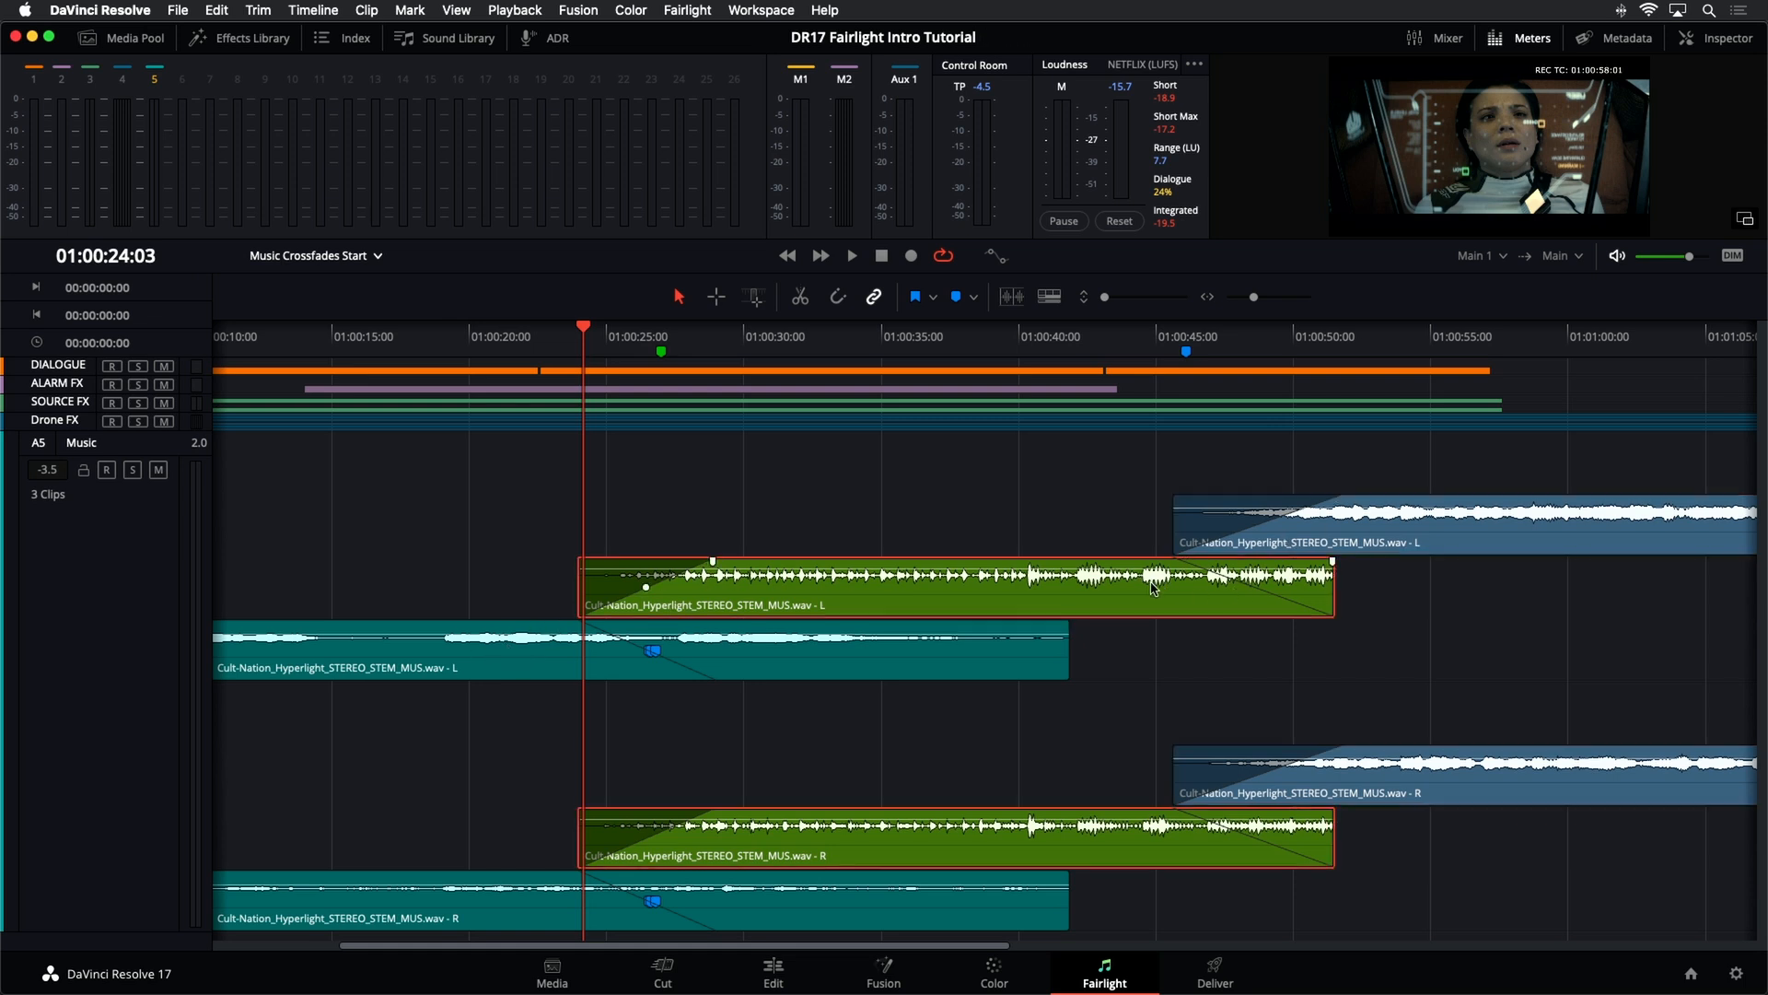
pyautogui.click(1298, 549)
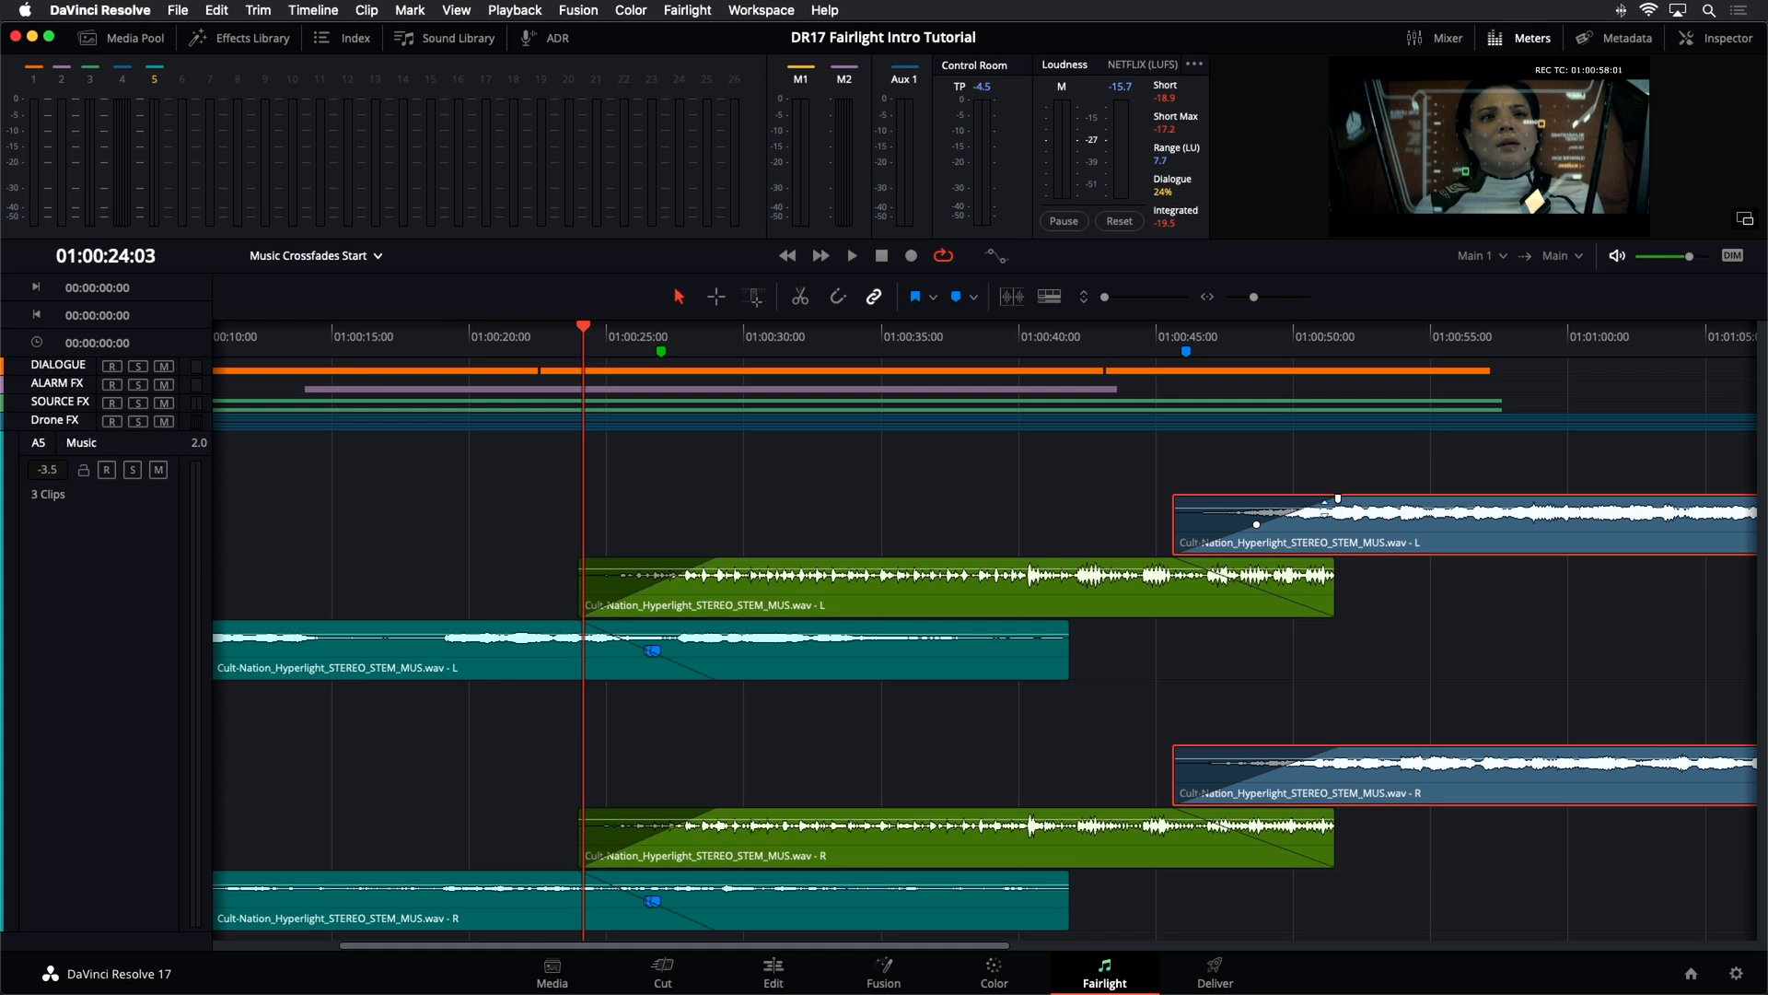
# Place the blue clip without its fade-in on the bottom layer near 01:00:45:00 and fade out the green clip from the blue marker
pyautogui.moveTo(1368, 523); pyautogui.dragTo(1170, 605)
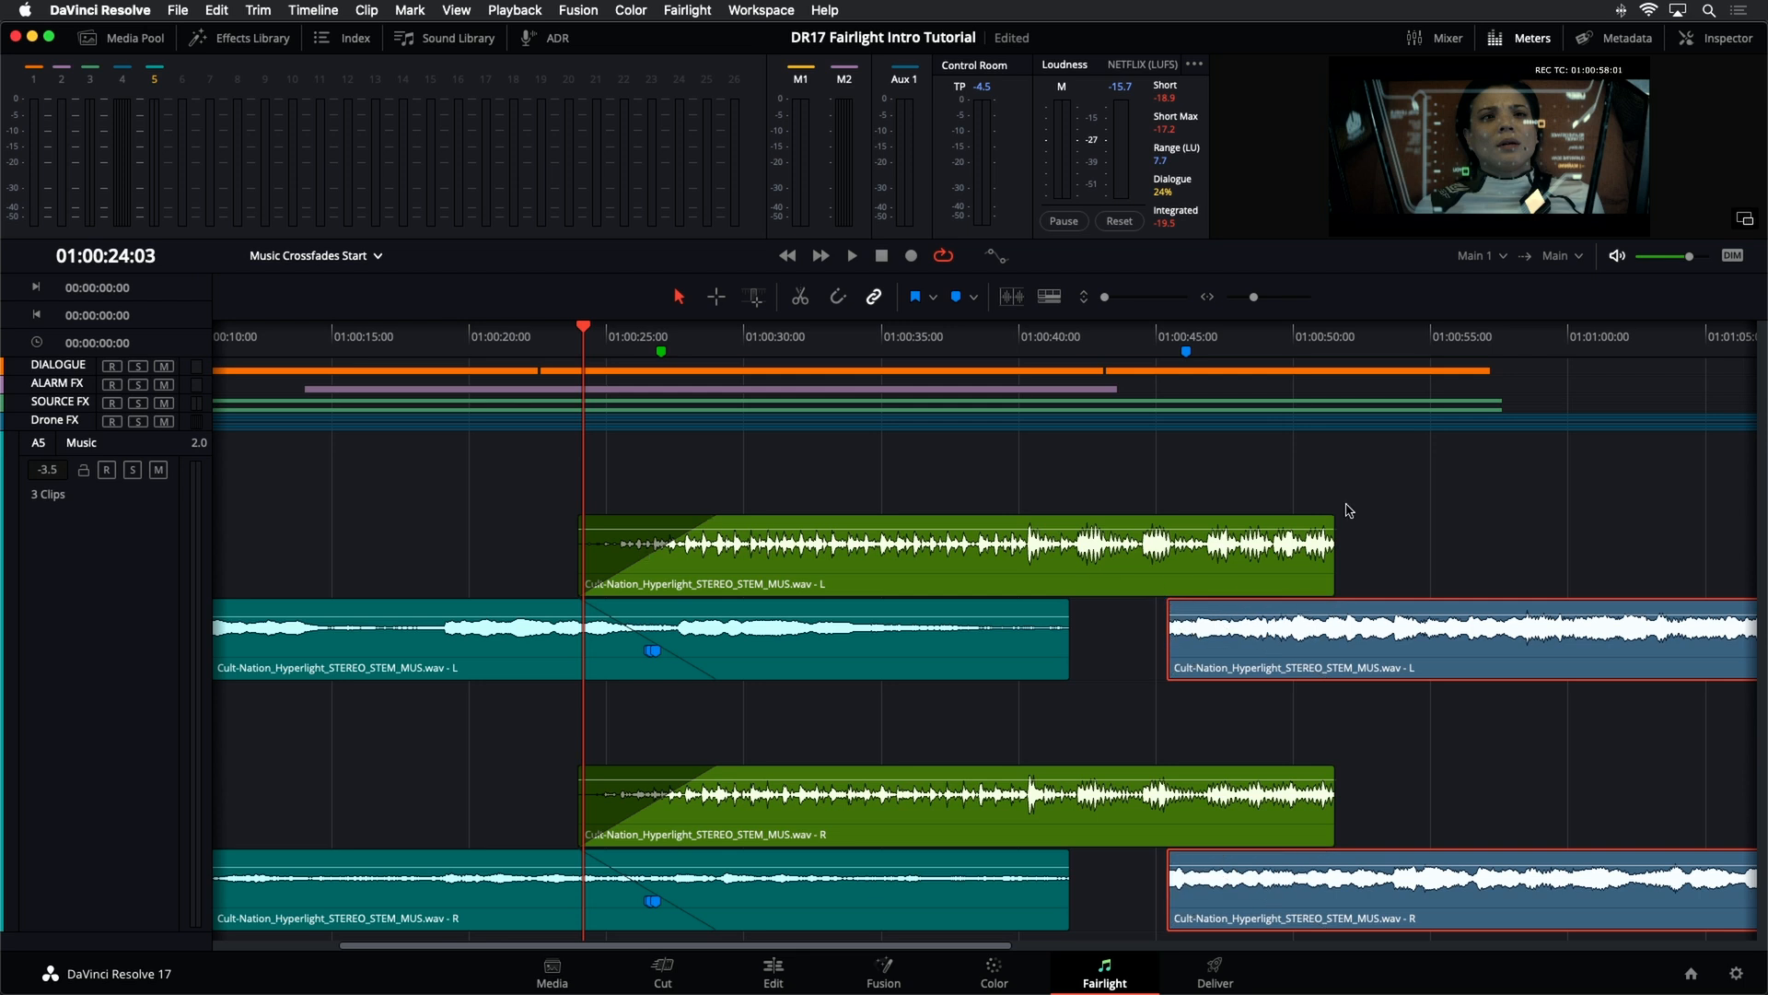
pyautogui.moveTo(1333, 520); pyautogui.dragTo(1187, 520)
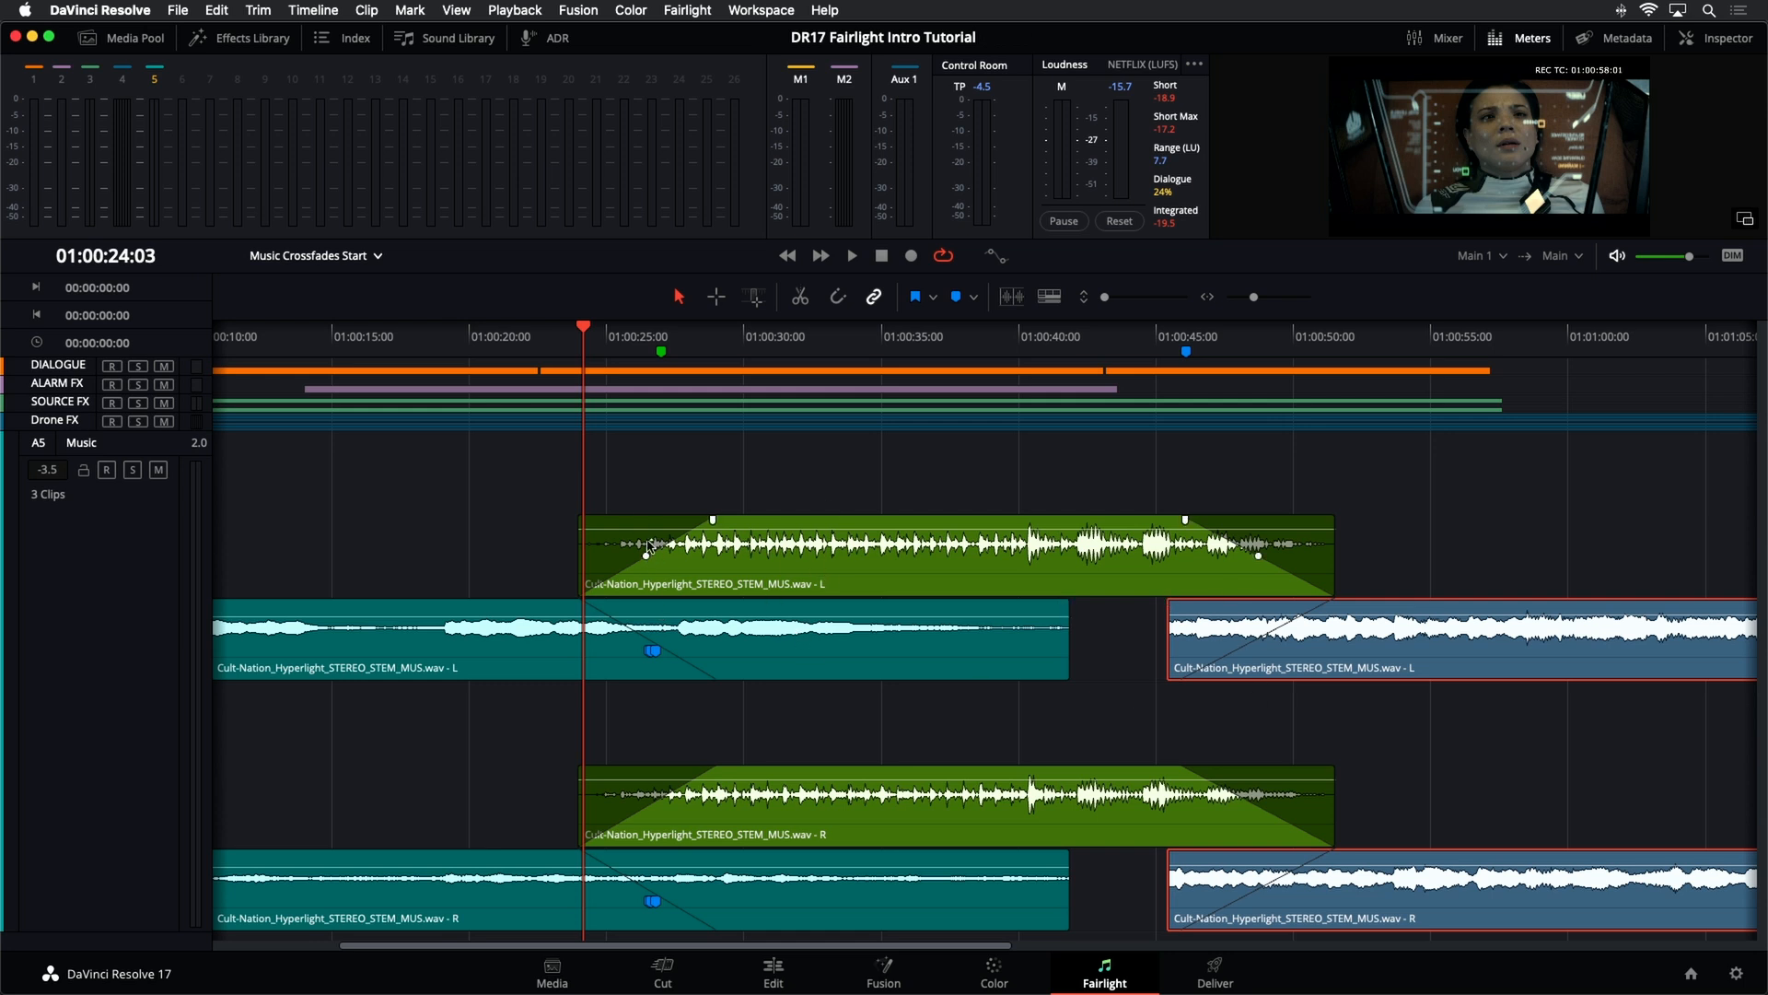
# Hide the audio track layers and reshape the green clip's crossfades, with a raised fade-in curve and a steeper, sagging fade-out curve
pyautogui.click(472, 8)
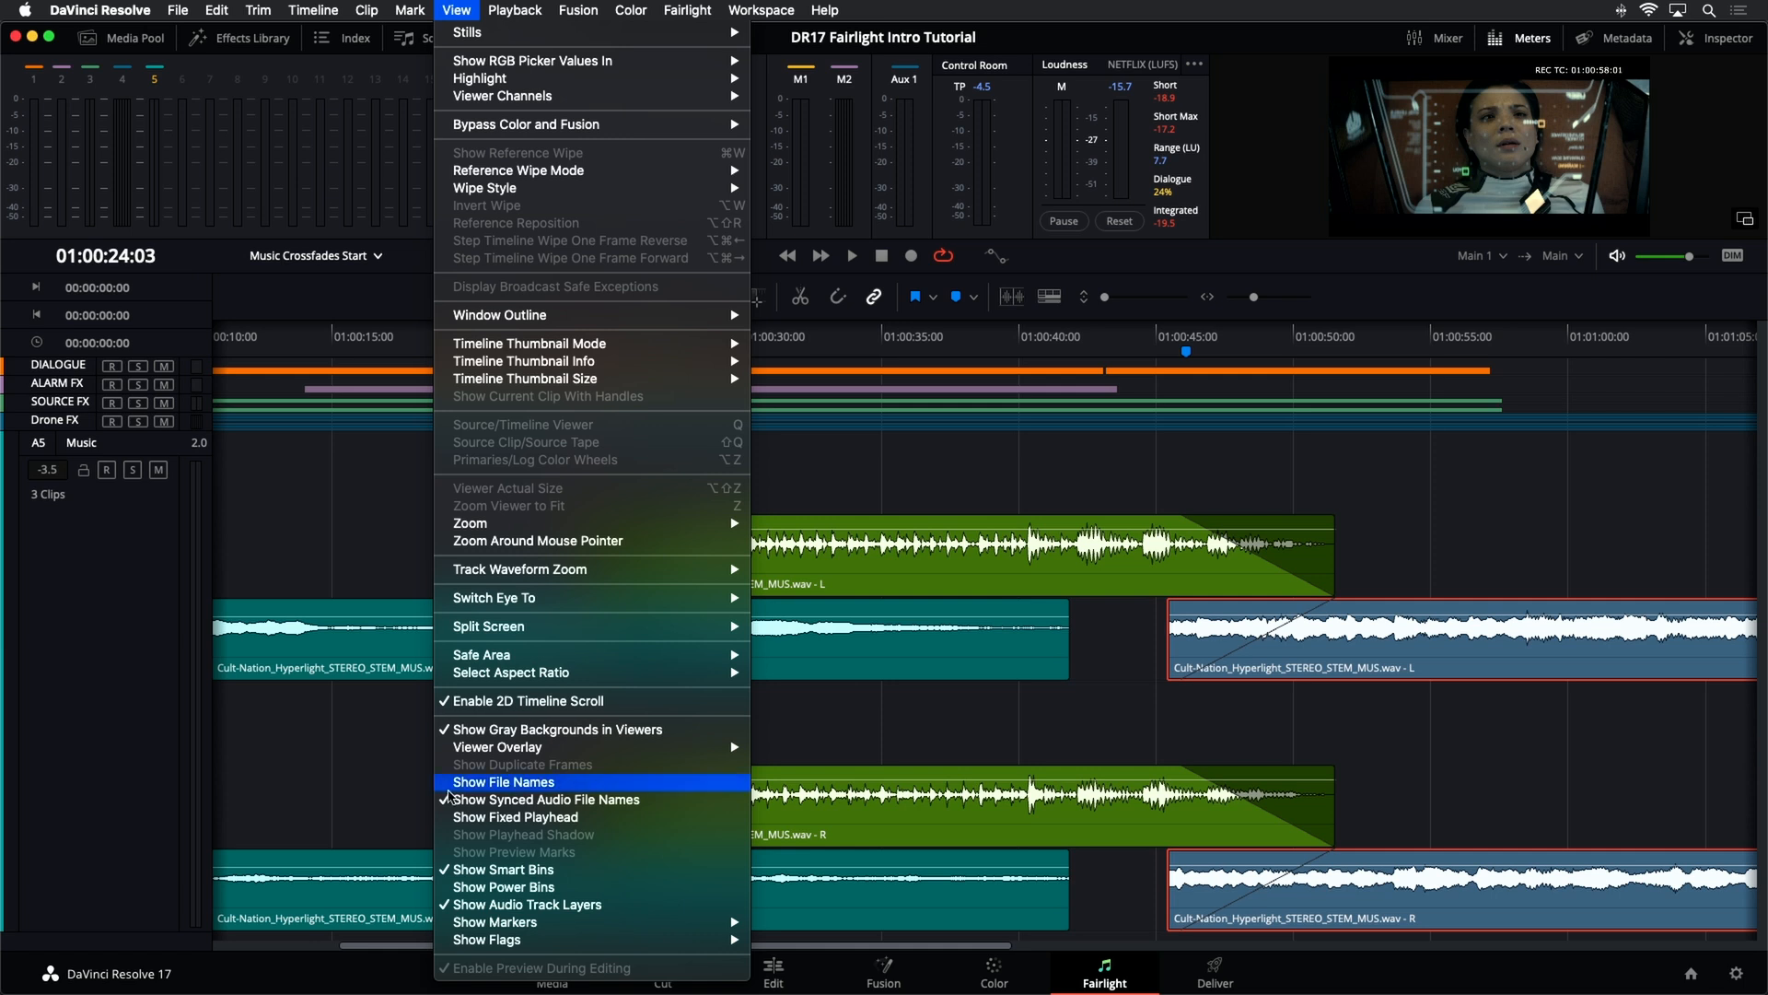
pyautogui.click(505, 905)
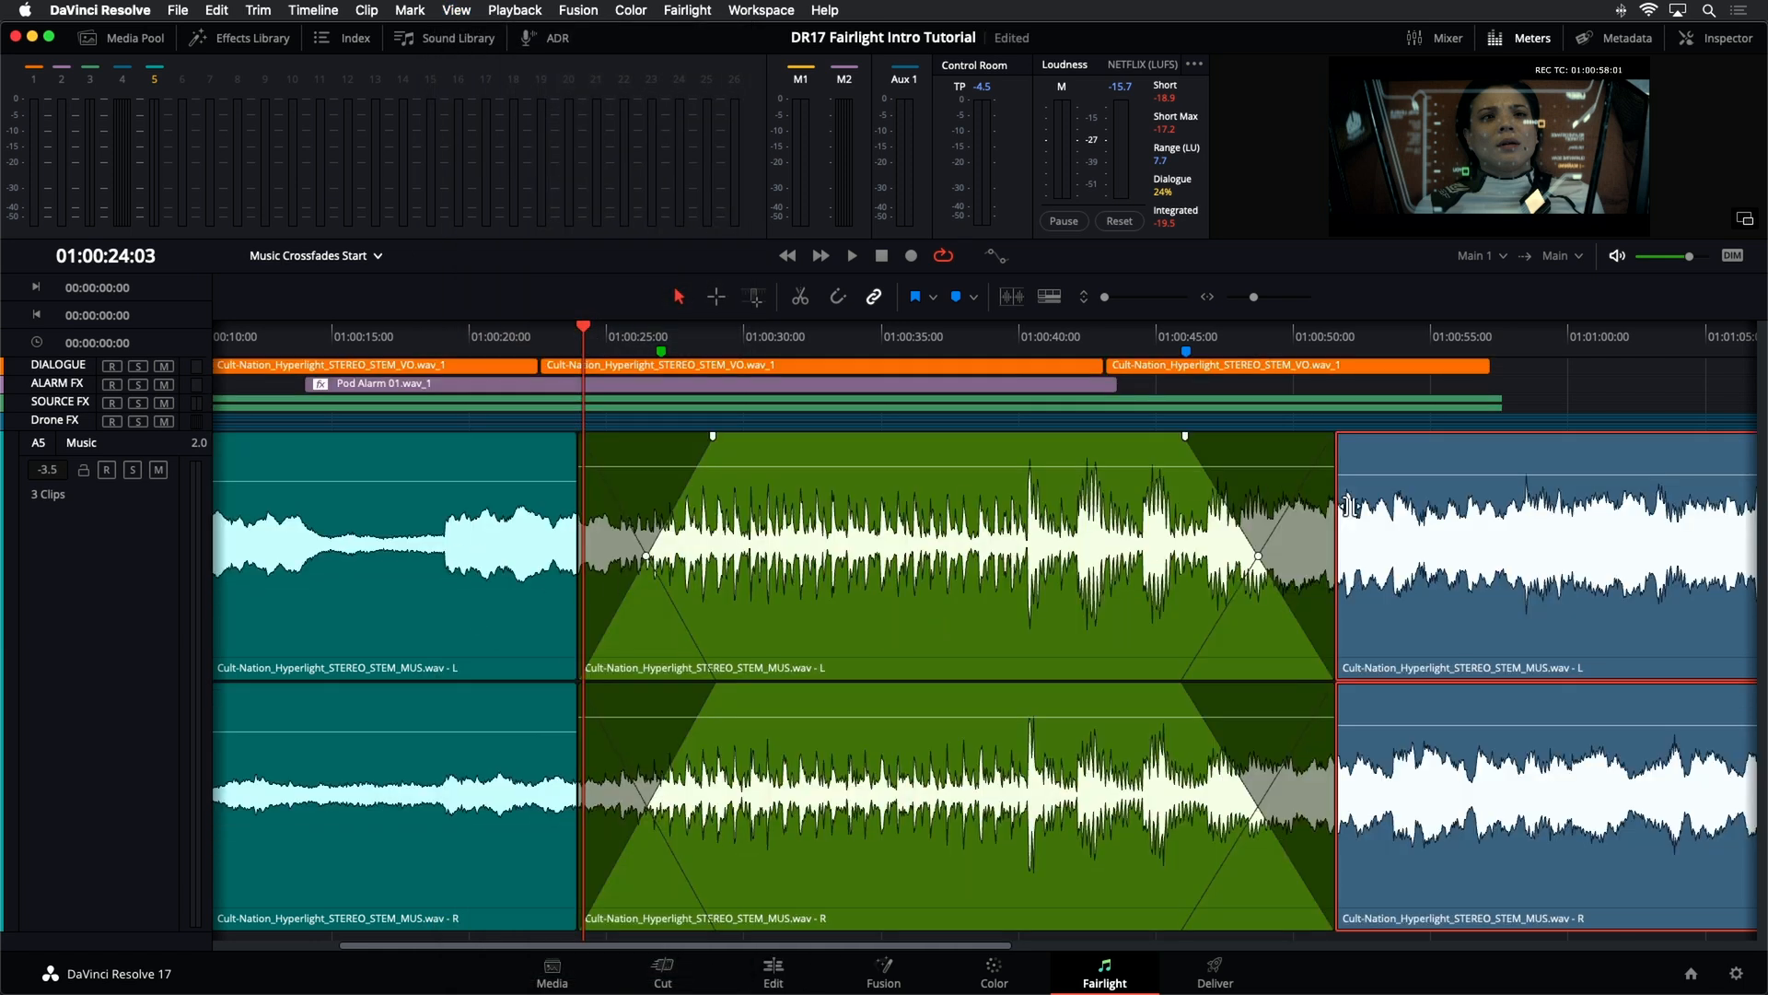
pyautogui.click(667, 496)
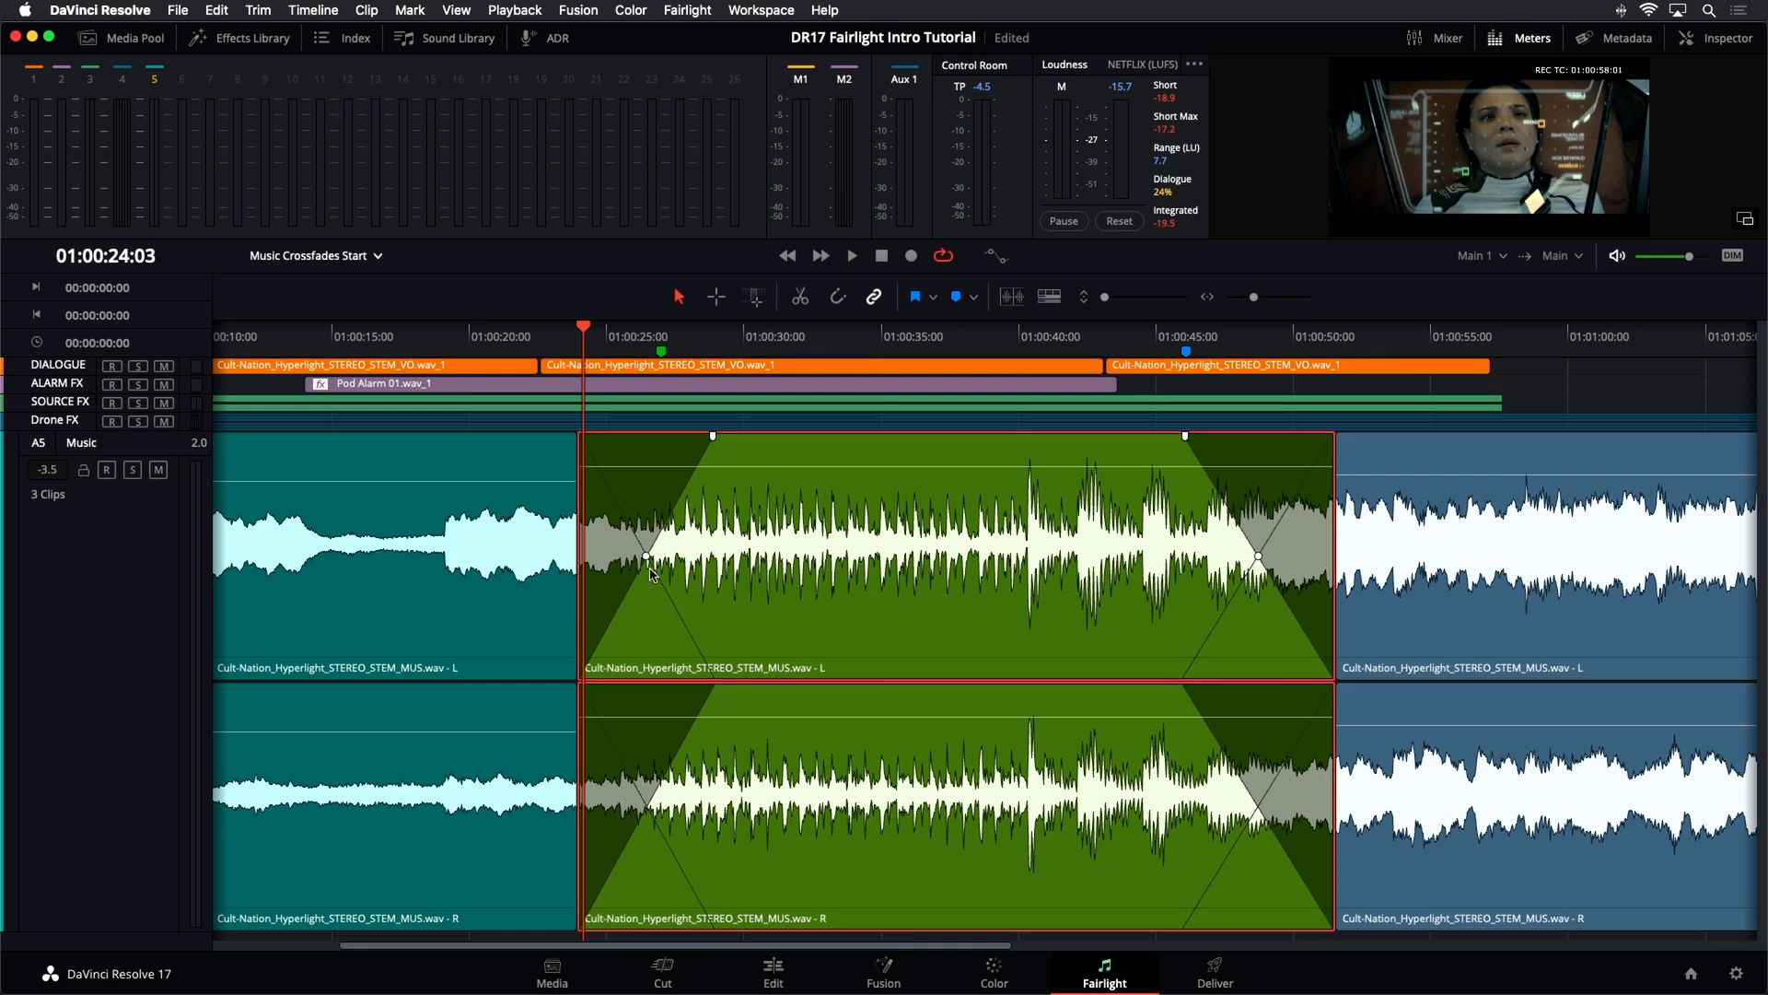
pyautogui.moveTo(645, 554); pyautogui.dragTo(648, 539)
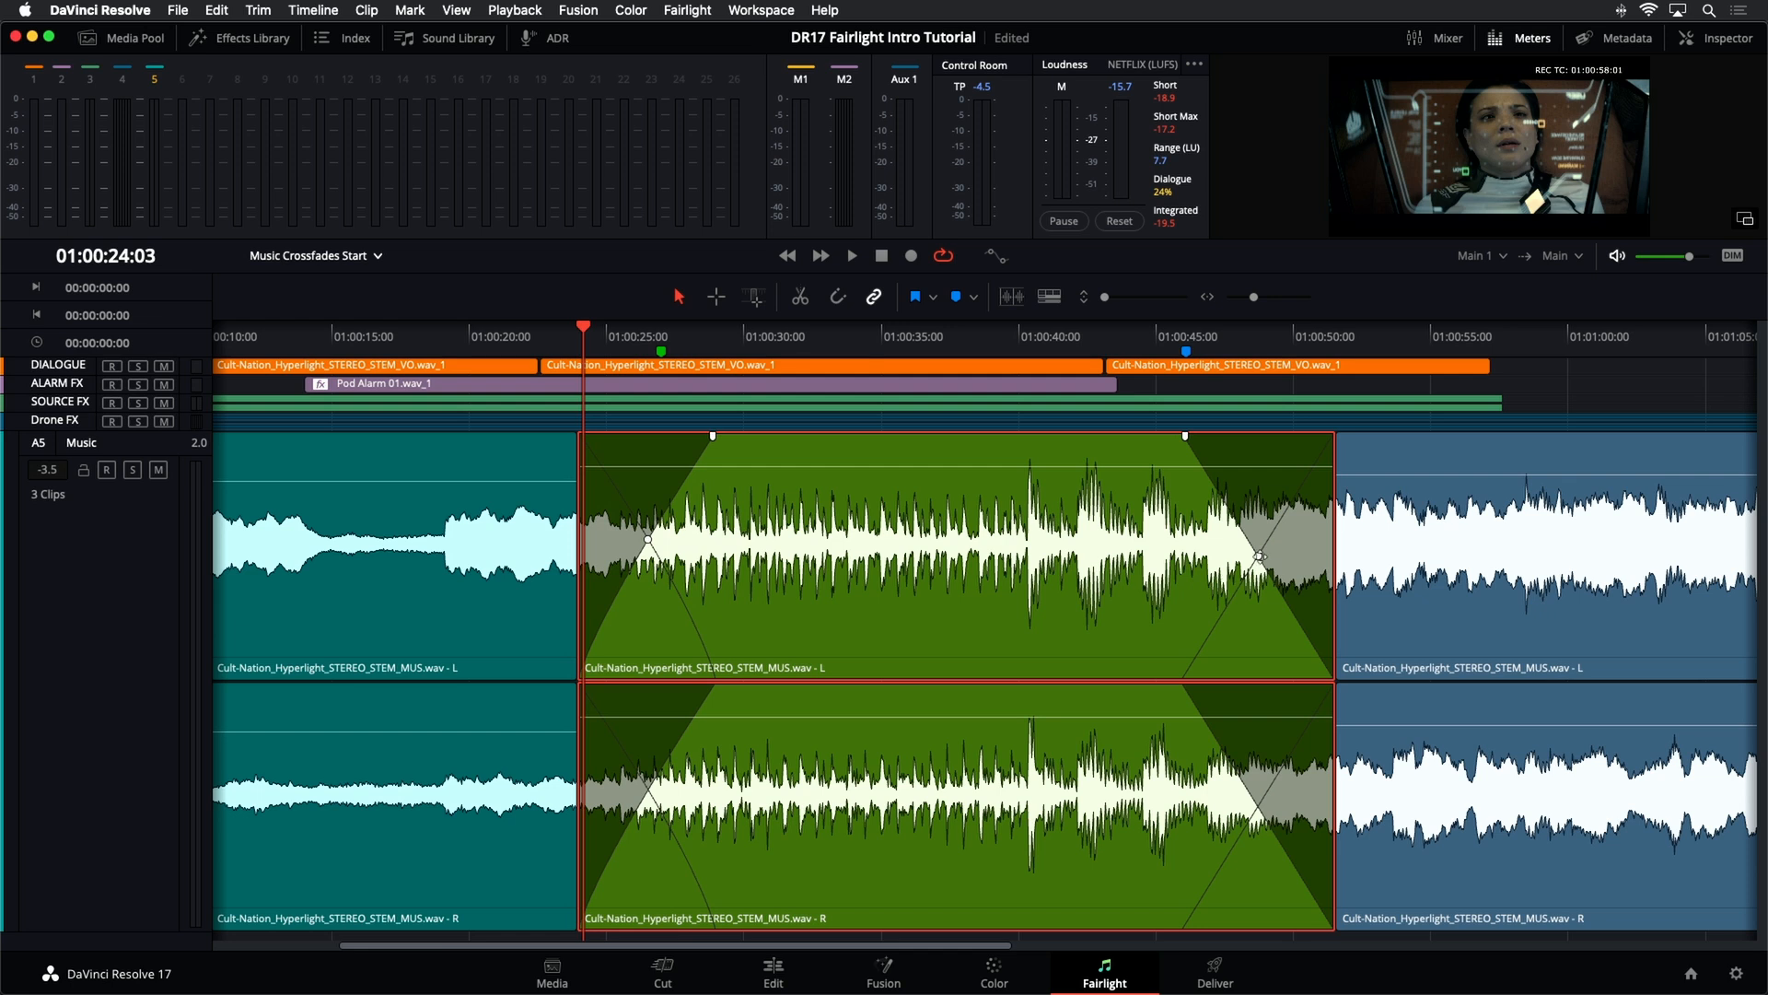
pyautogui.moveTo(1259, 555)
pyautogui.mouseDown()
pyautogui.moveTo(1300, 552)
pyautogui.moveTo(1288, 559)
pyautogui.moveTo(1292, 497)
pyautogui.moveTo(1227, 567)
pyautogui.mouseUp()
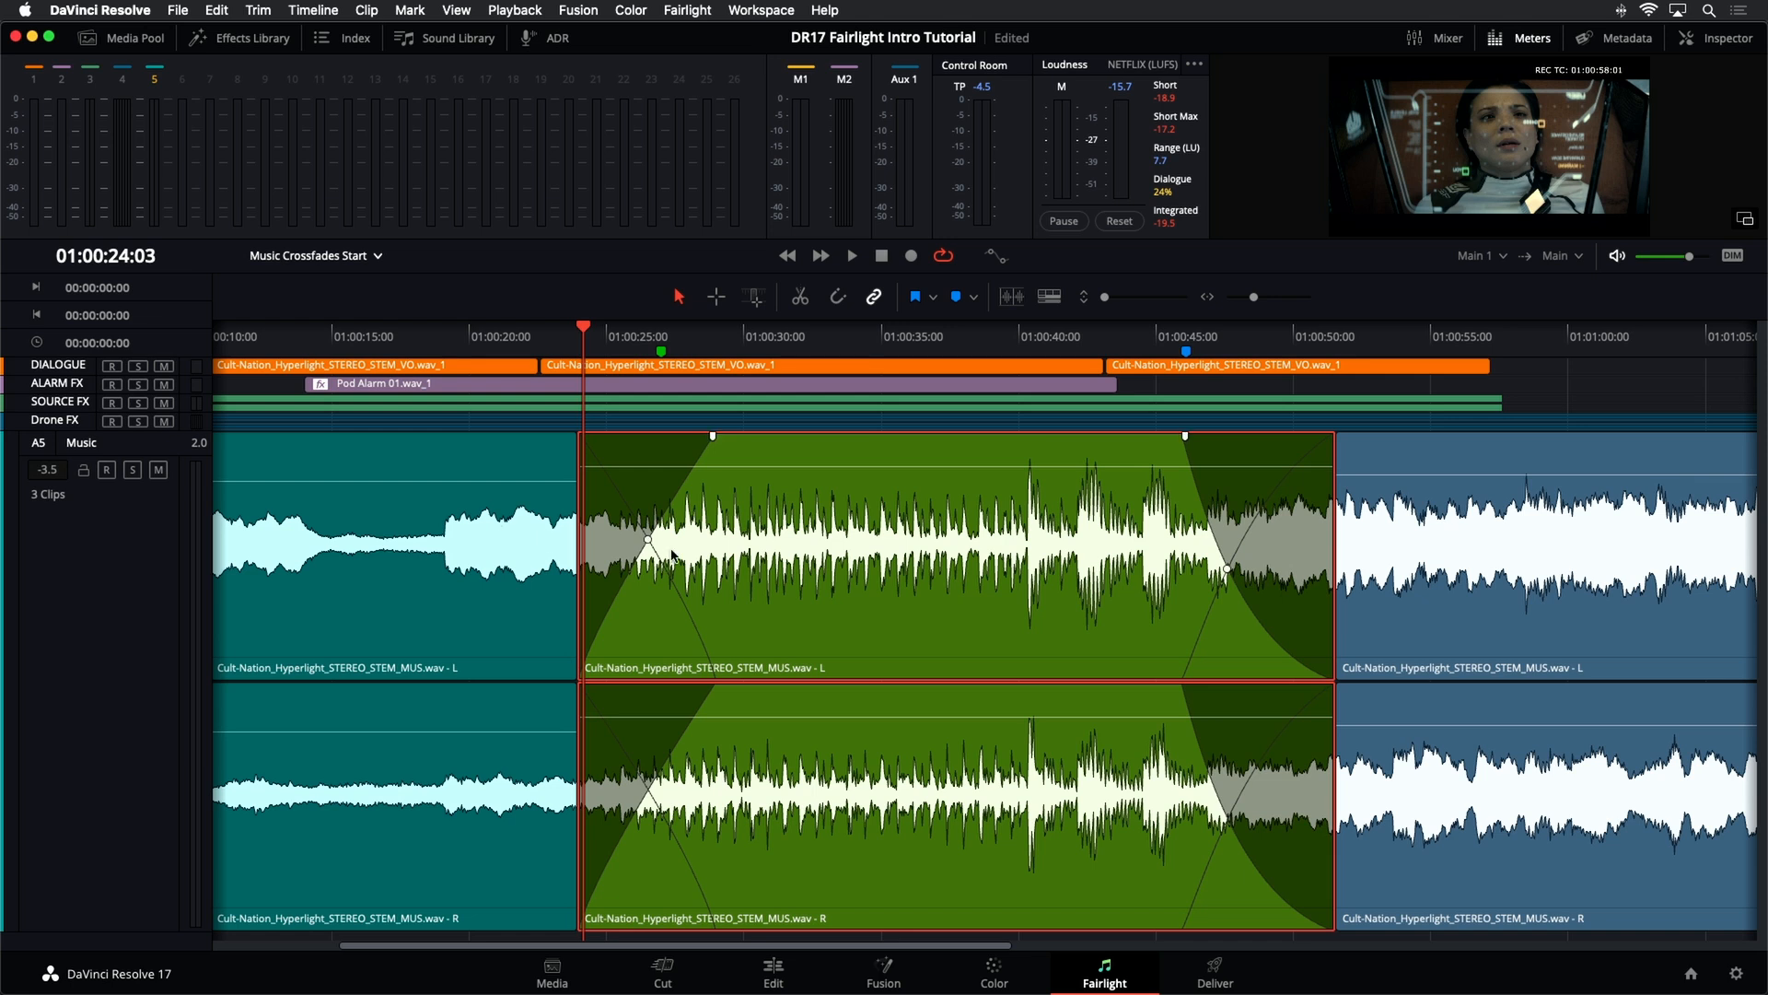
pyautogui.moveTo(649, 539); pyautogui.dragTo(663, 466)
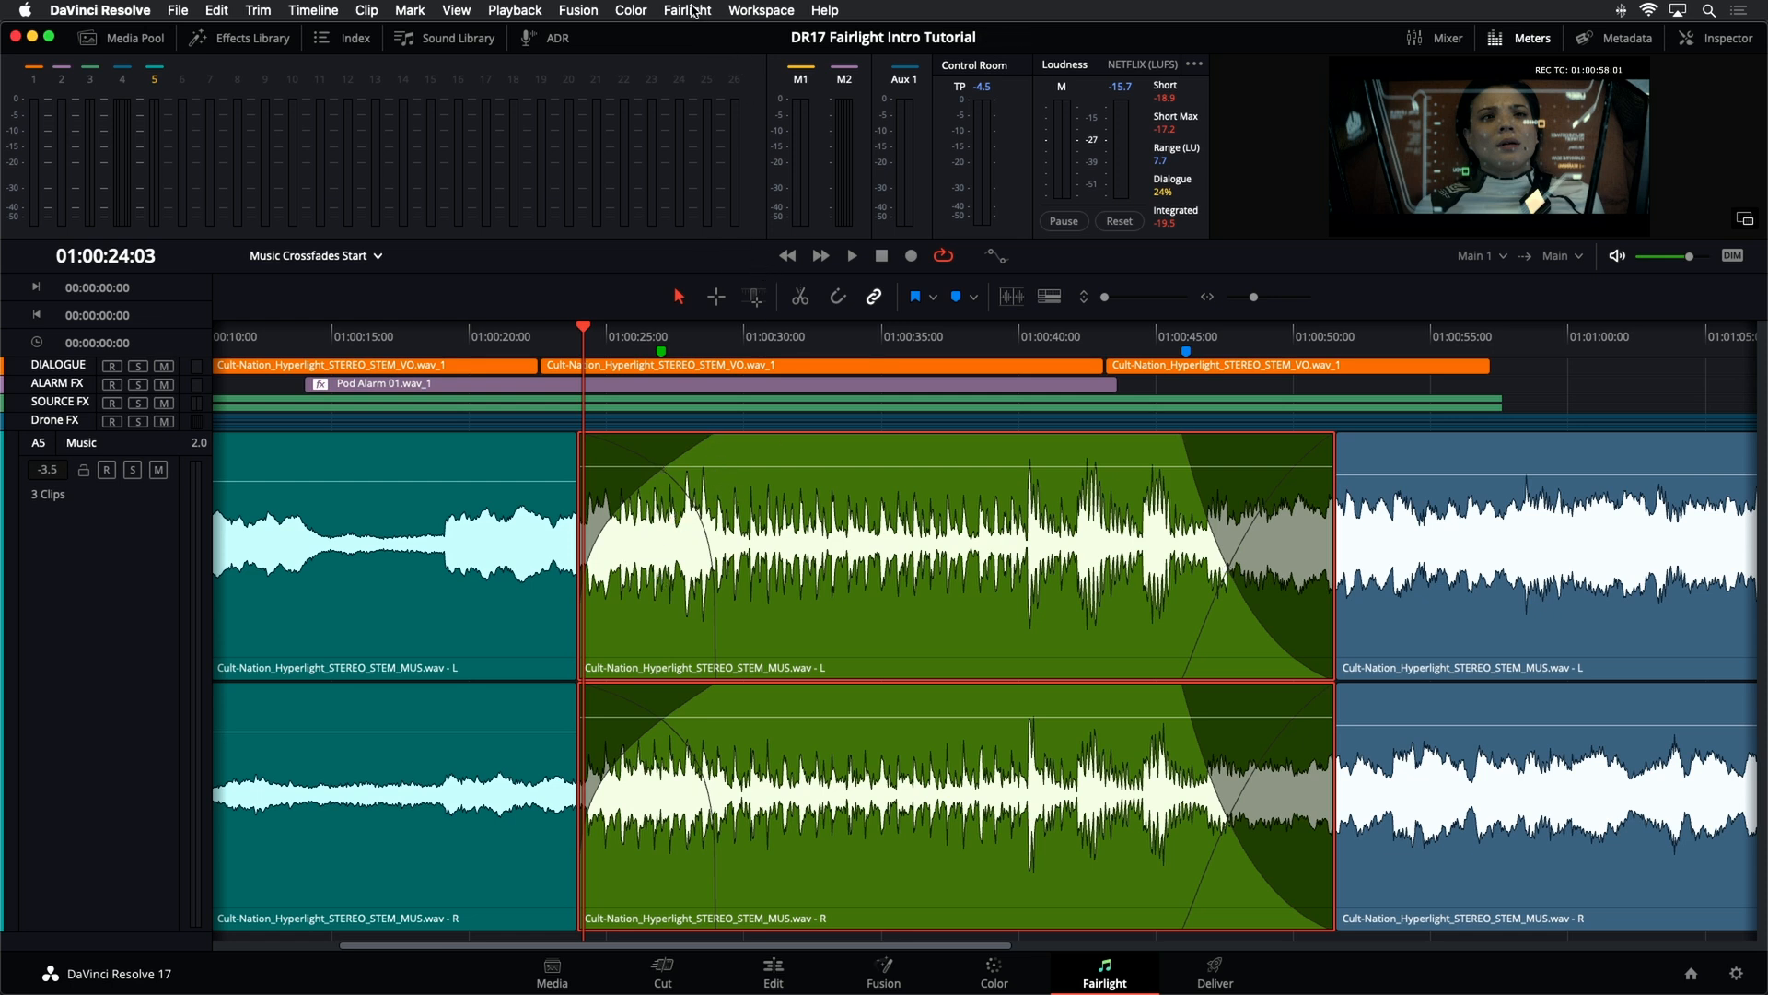
# Show the audio track layers, fine-tune the curve of the green clip's fade-in, and hide the layers again
pyautogui.click(442, 9)
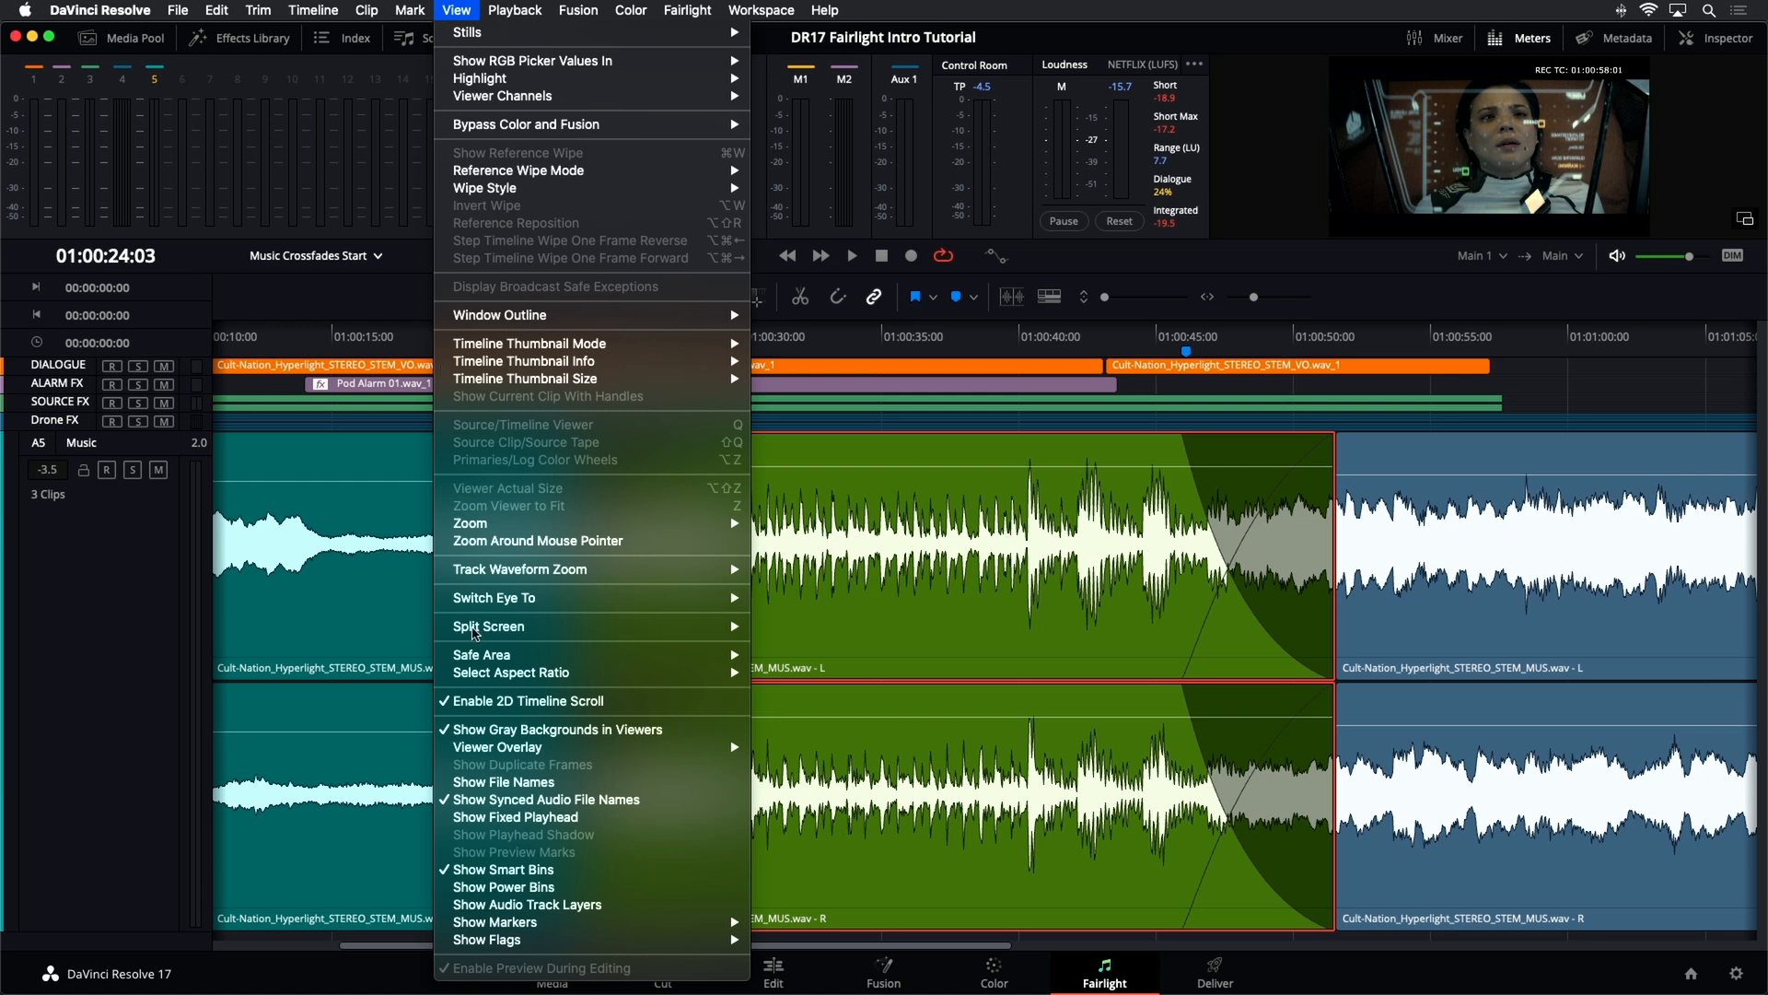
pyautogui.click(519, 904)
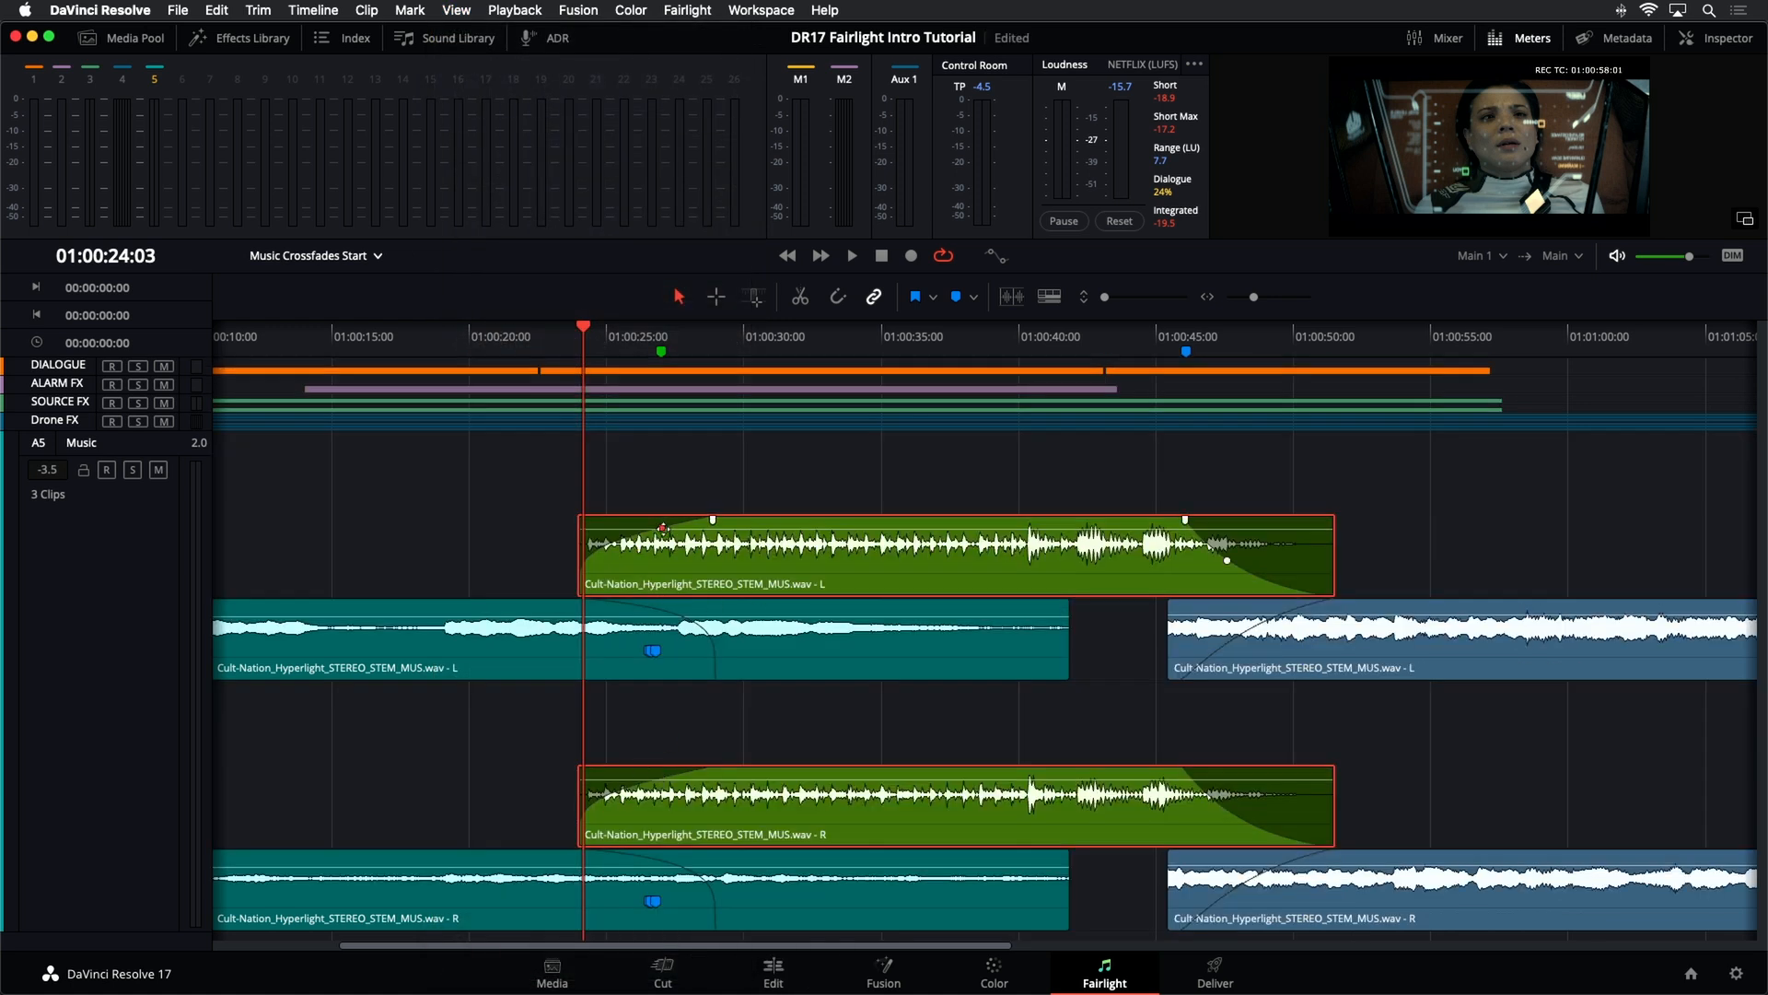
pyautogui.moveTo(663, 529)
pyautogui.mouseDown()
pyautogui.moveTo(667, 553)
pyautogui.moveTo(657, 522)
pyautogui.moveTo(665, 550)
pyautogui.moveTo(660, 525)
pyautogui.moveTo(666, 547)
pyautogui.moveTo(642, 535)
pyautogui.mouseUp()
pyautogui.click(457, 10)
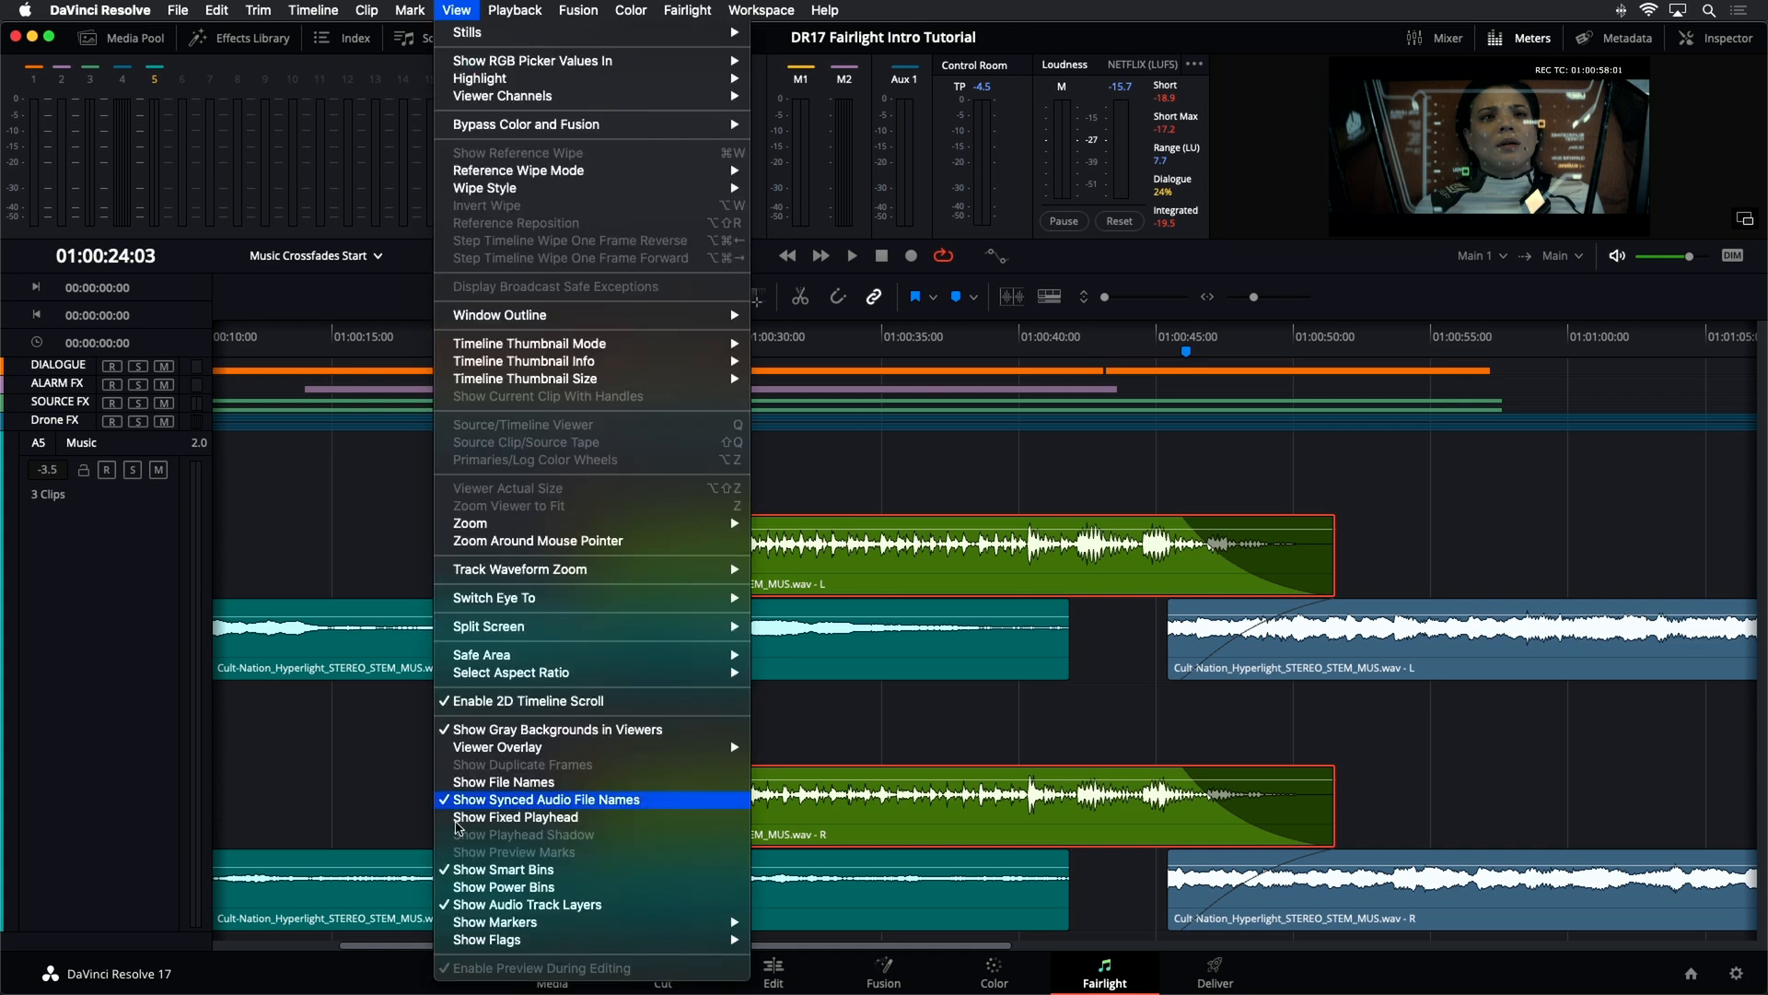
pyautogui.click(467, 905)
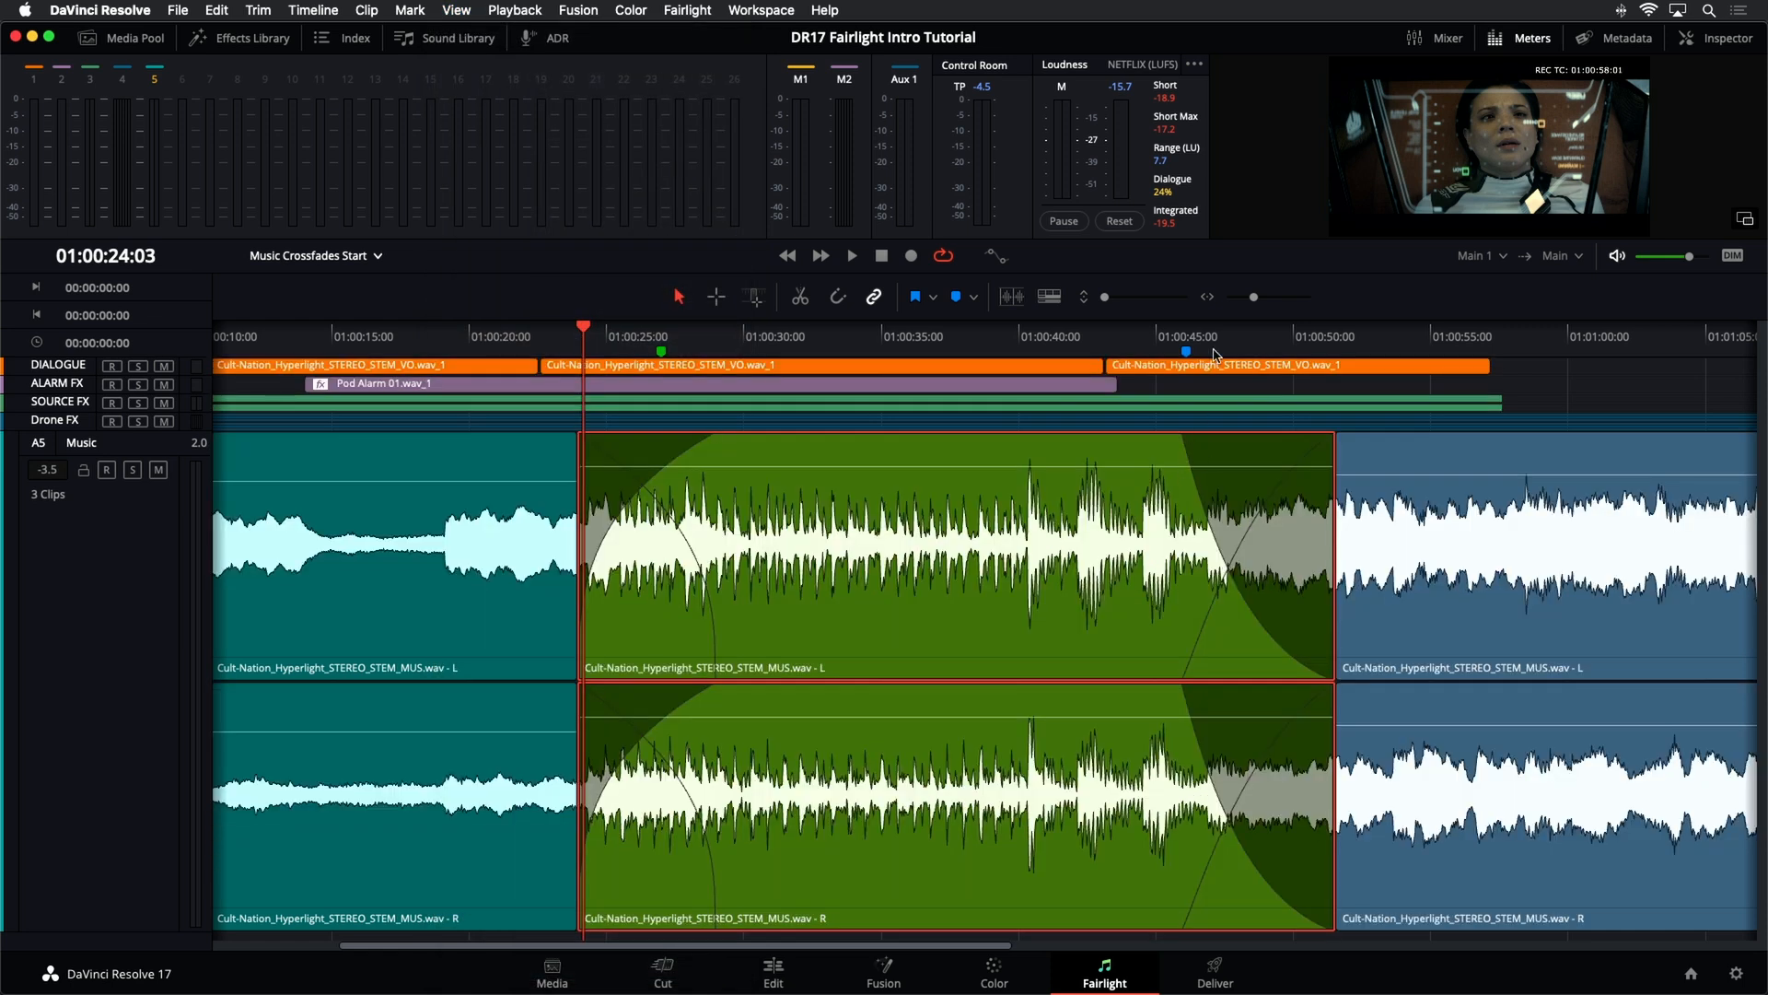
# Resize the tracks to show the whole mix and play both music crossfades, from 01:00:21:13 and from about 01:00:45:00
pyautogui.moveTo(1104, 307); pyautogui.dragTo(1114, 304)
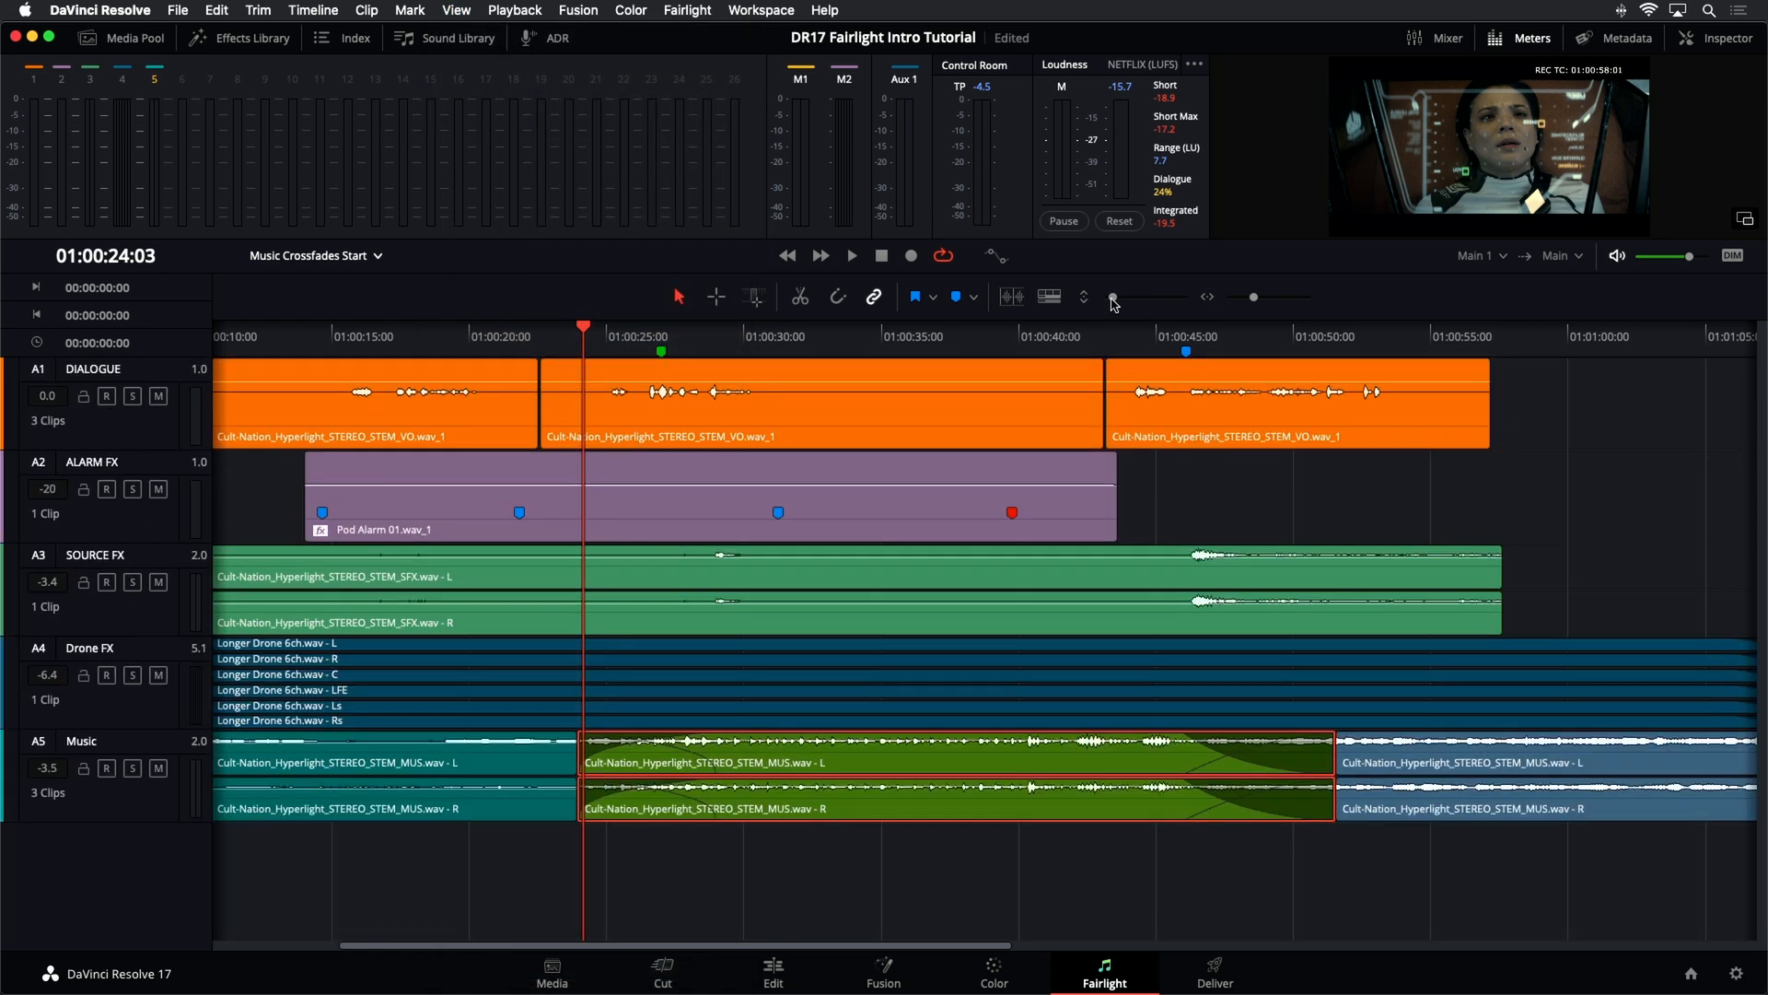
pyautogui.click(513, 343)
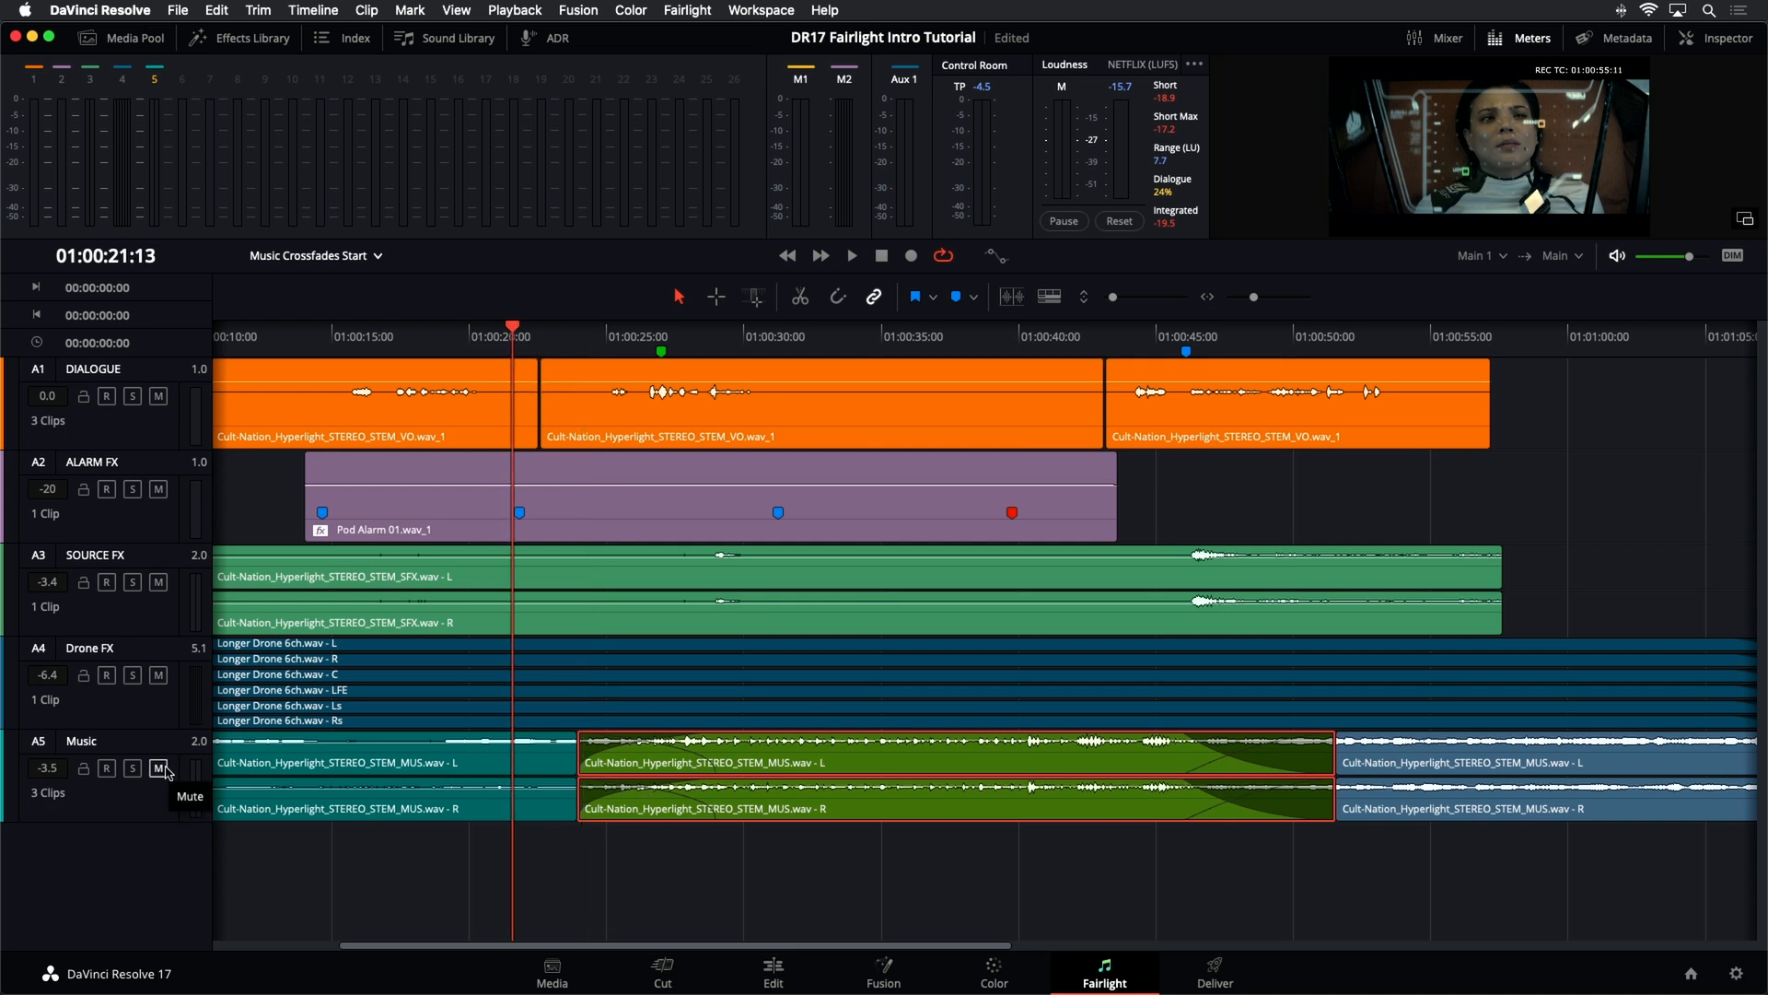
pyautogui.press('space')
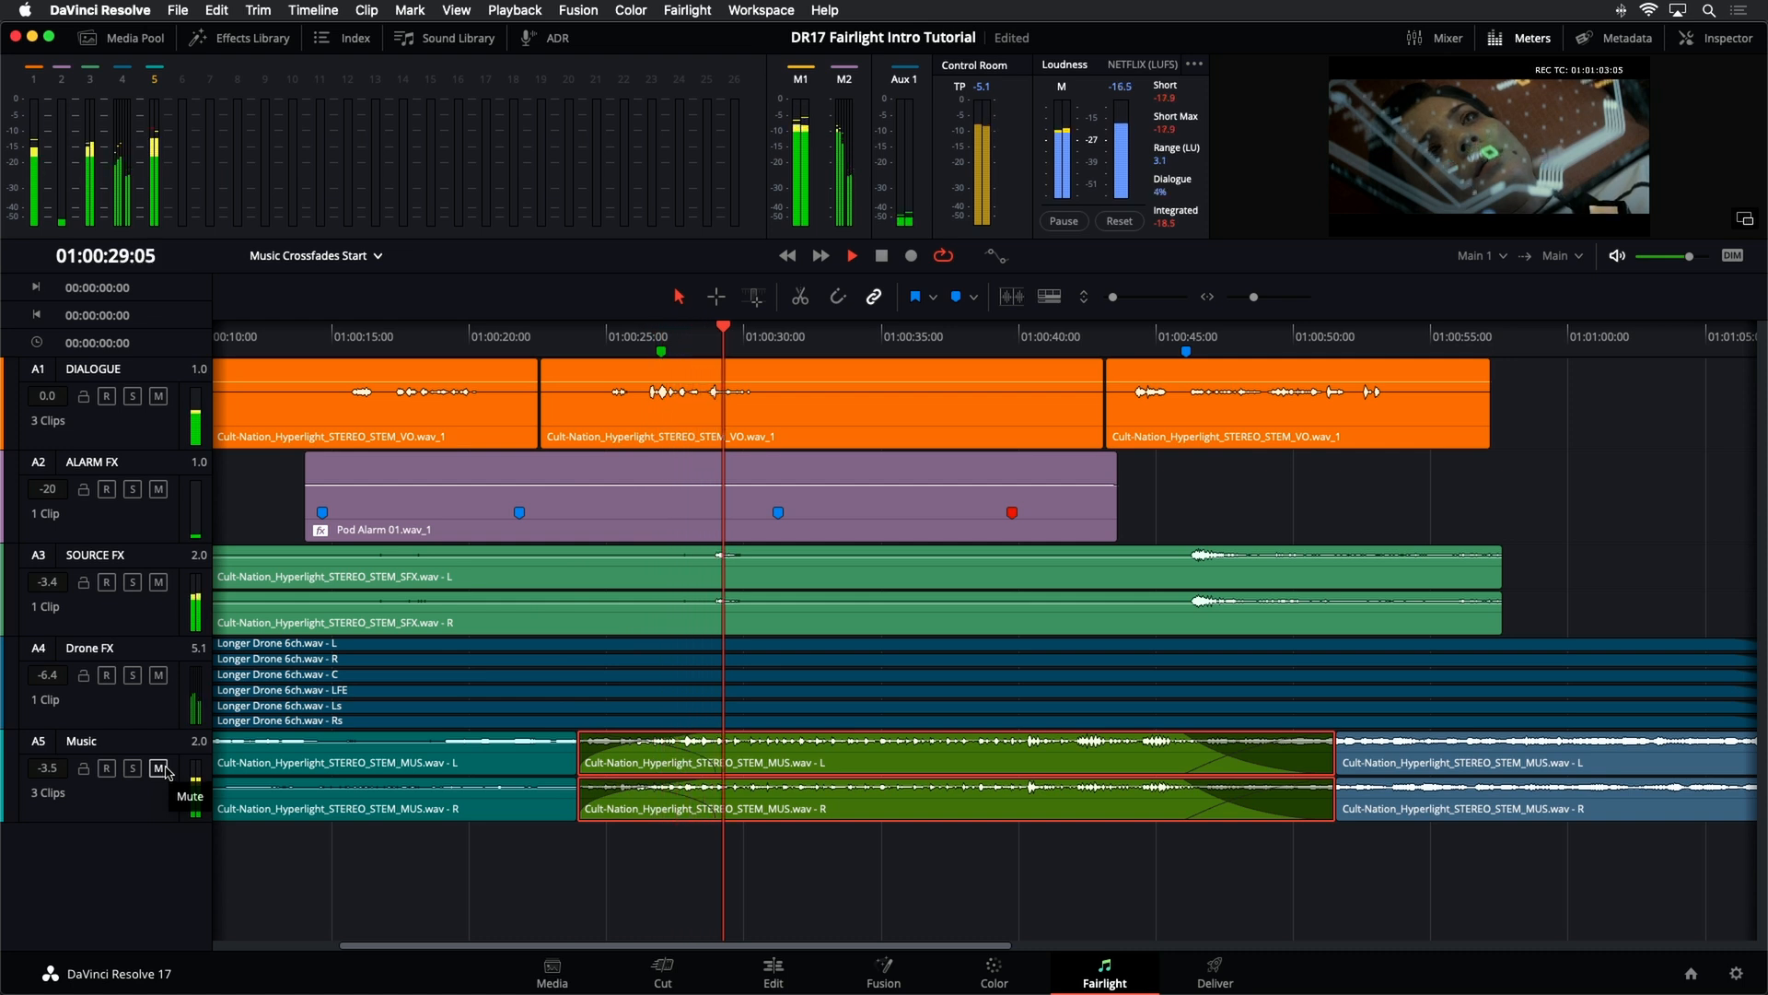
pyautogui.press('space')
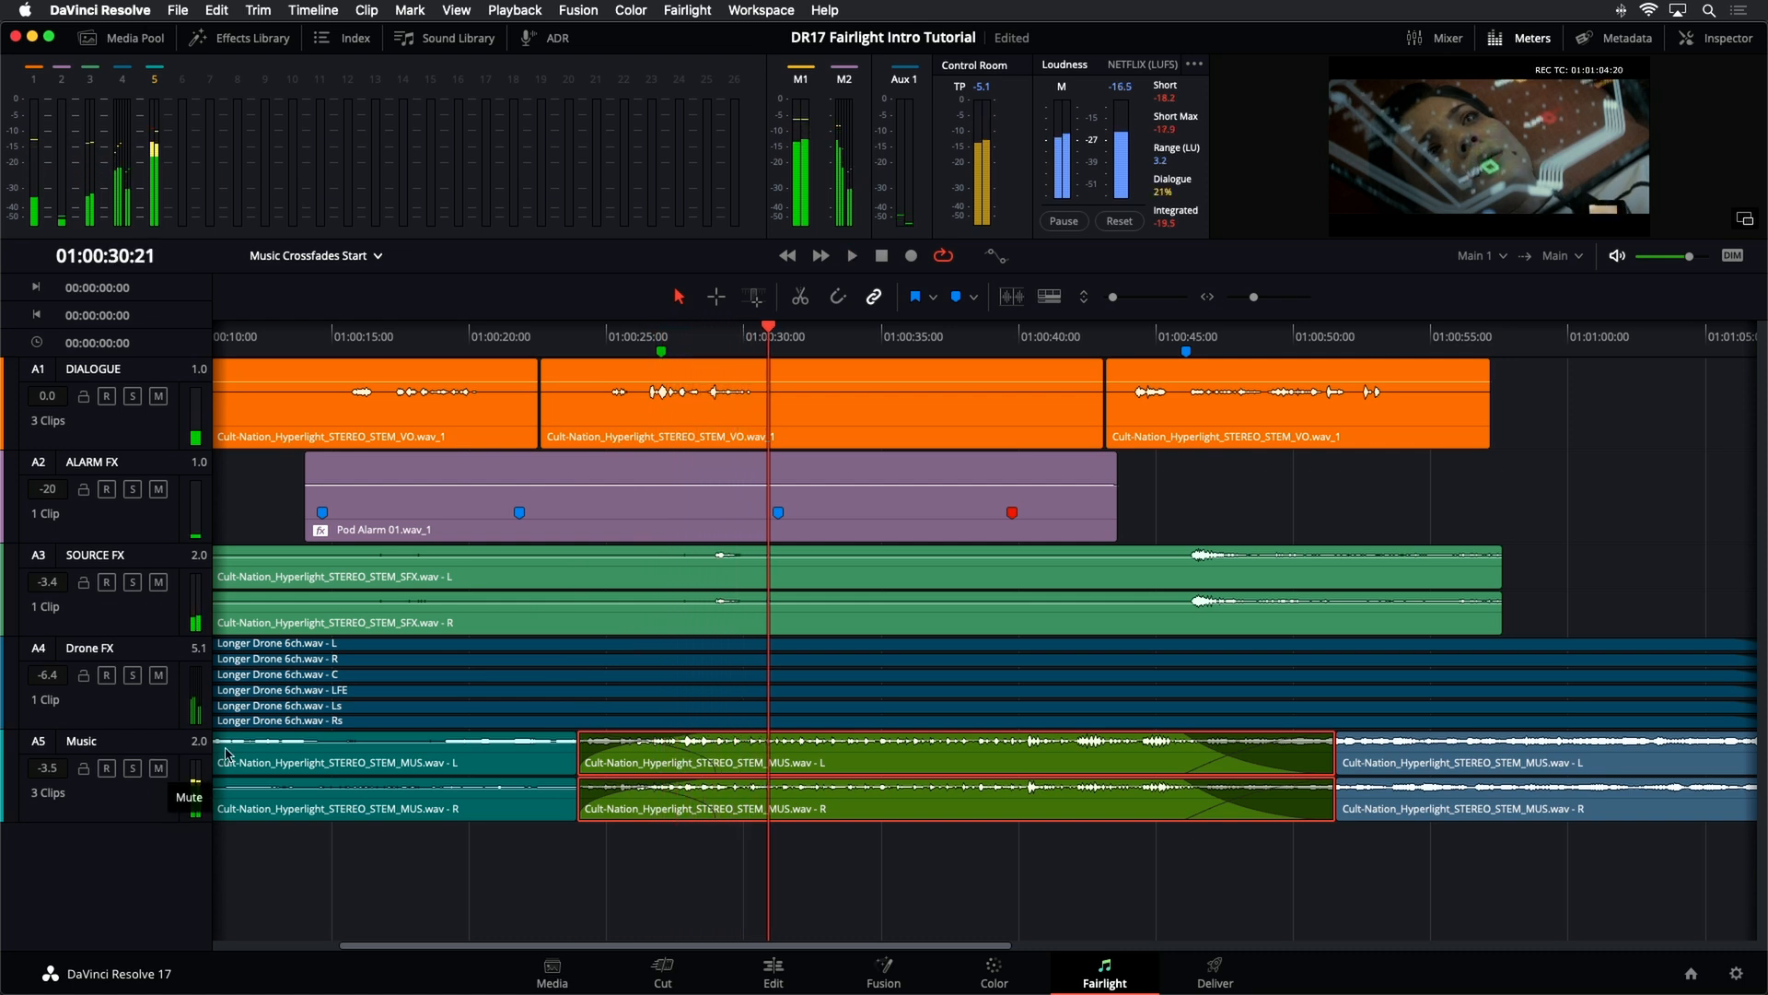
pyautogui.click(1157, 343)
pyautogui.press('space')
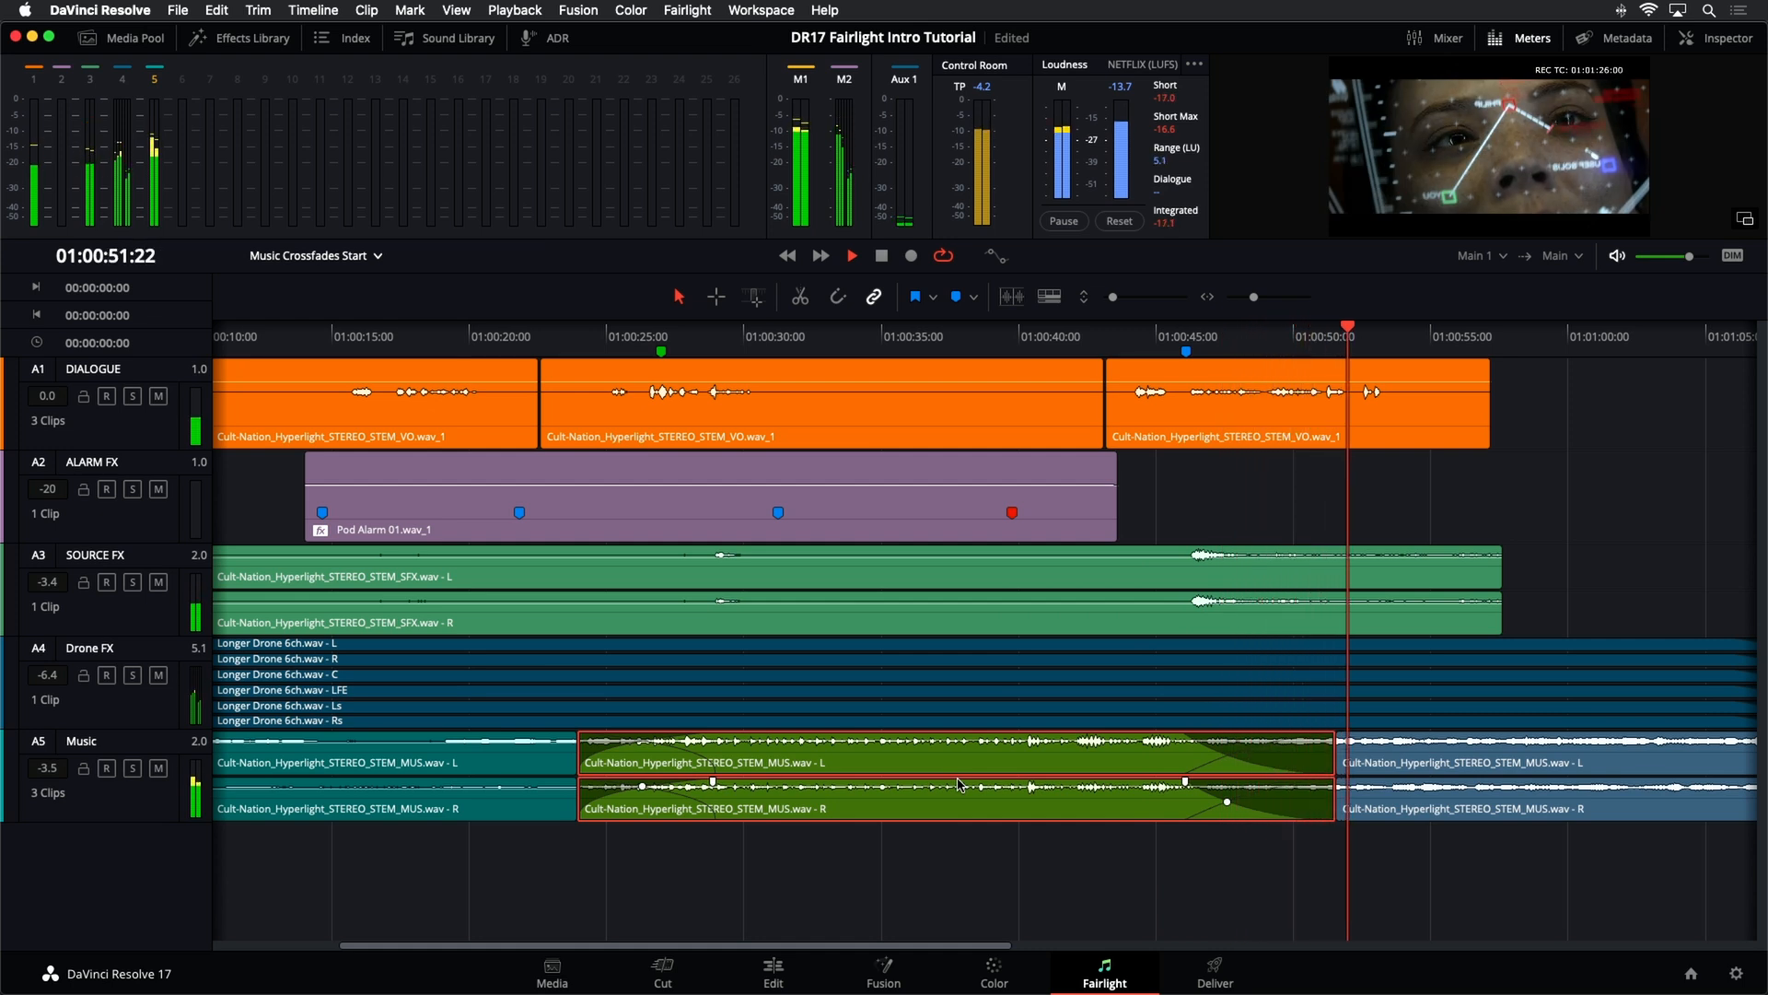
pyautogui.press('space')
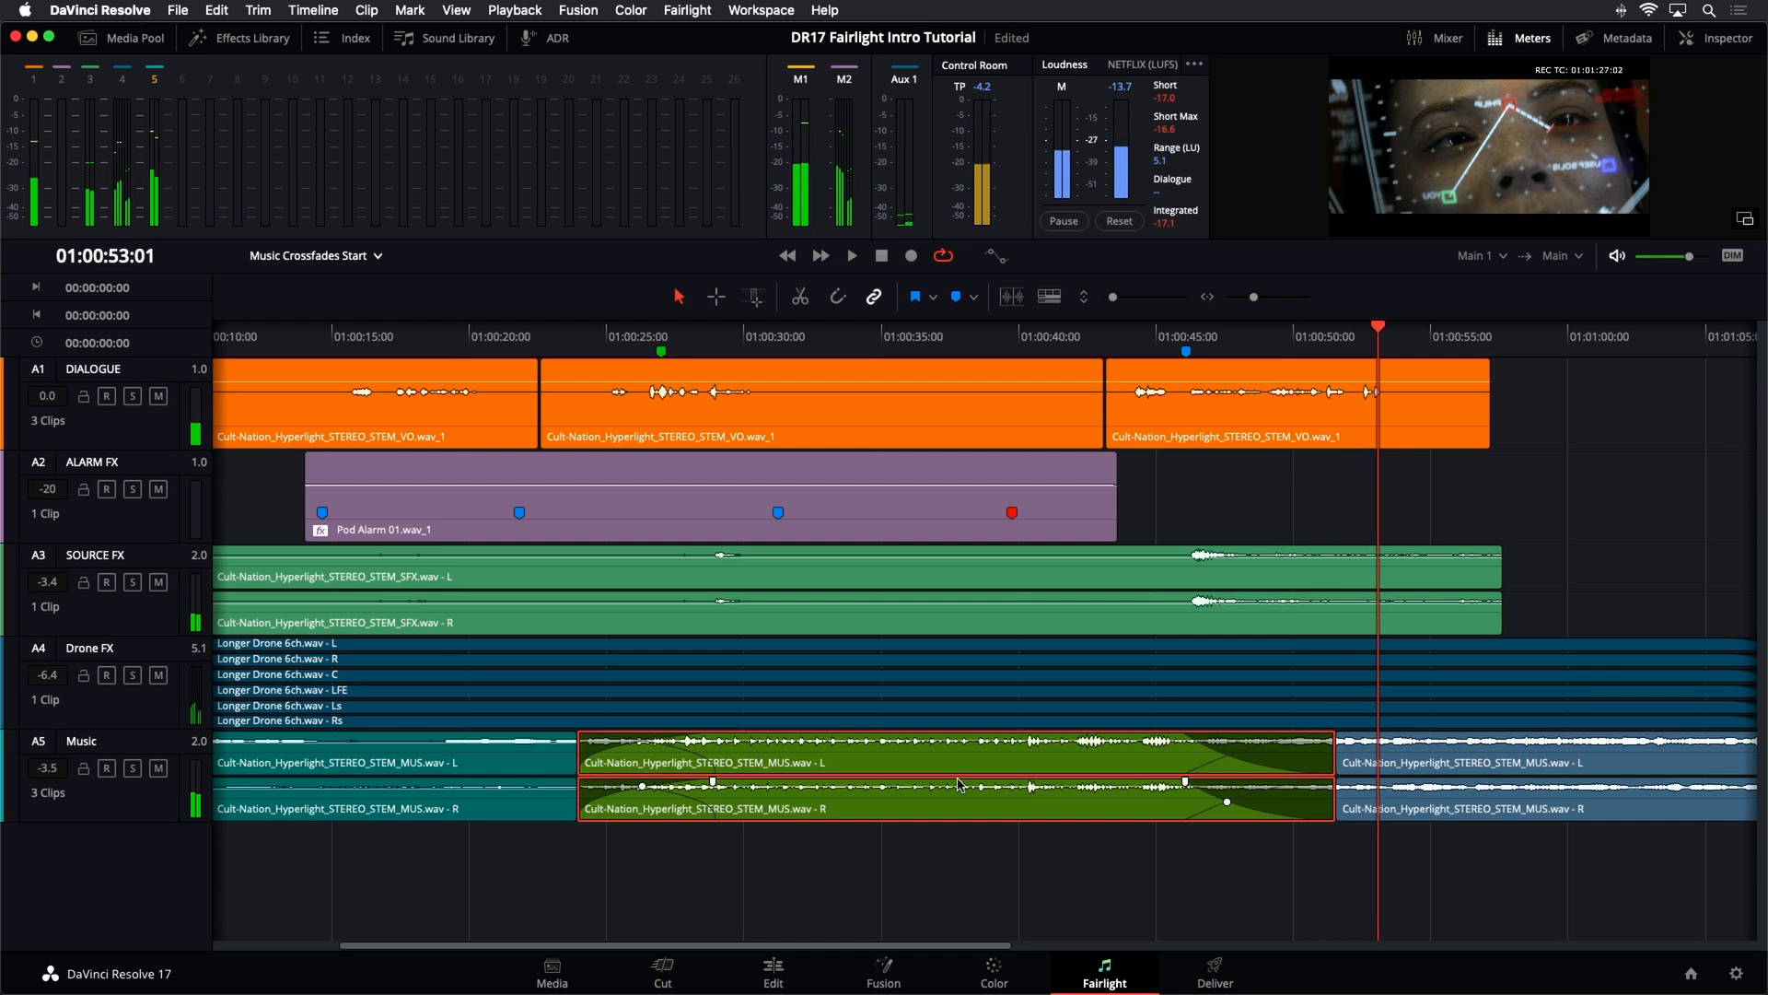